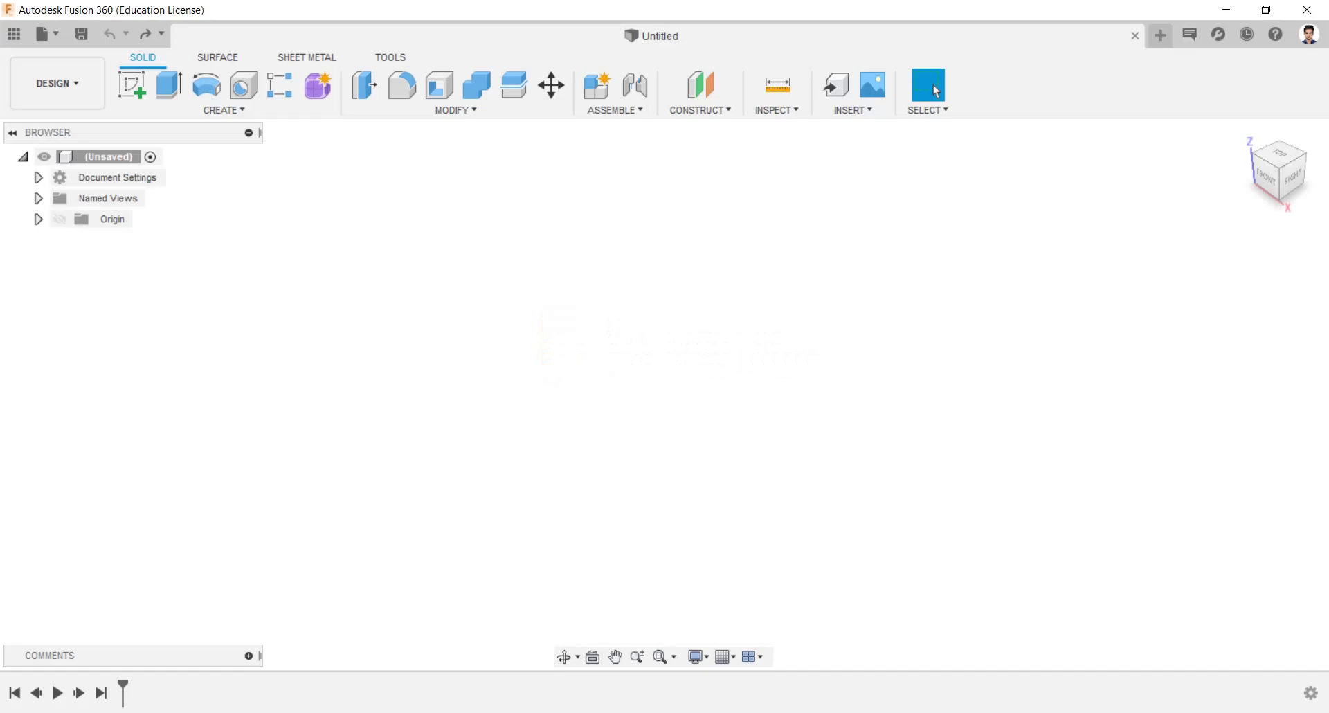
Open the plummer block folder inside the AU Exercise project, then return to the untitled design.
click(12, 34)
click(143, 242)
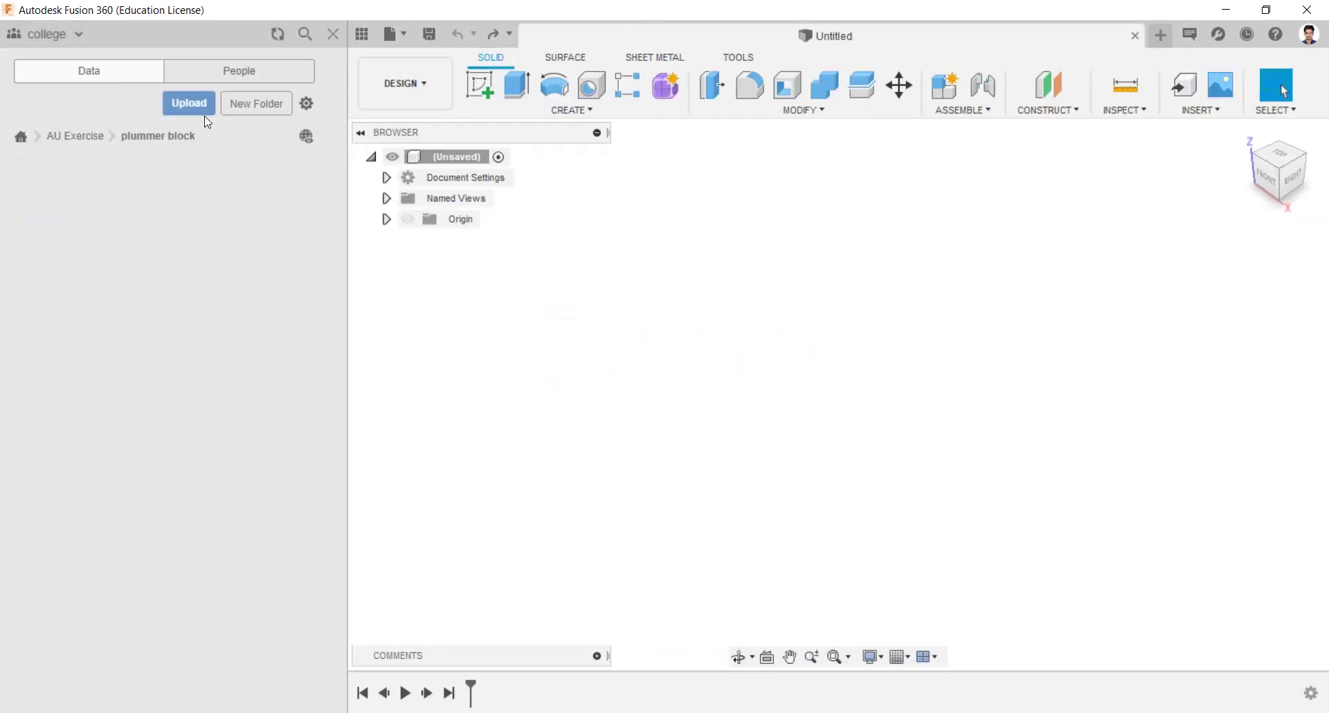
click(356, 33)
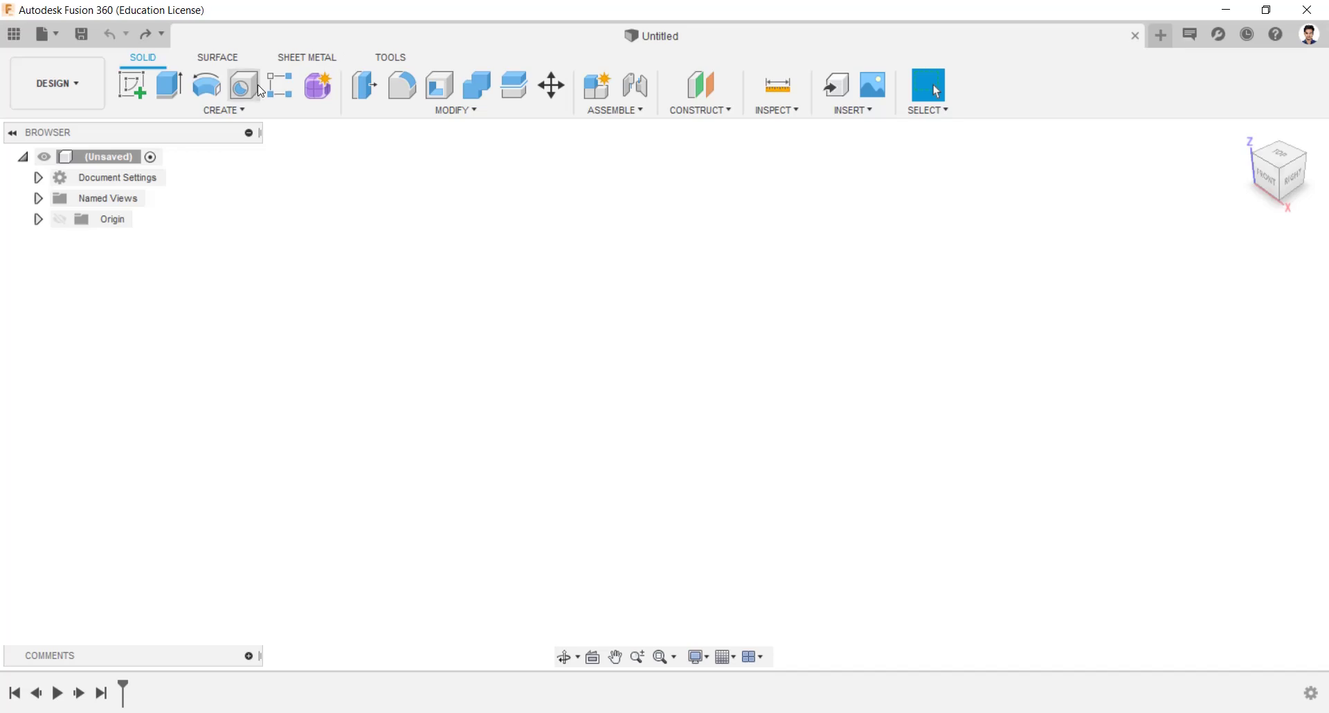
Start a sketch on the front plane and draw a 48 mm diameter circle centred on the origin.
click(136, 102)
click(712, 378)
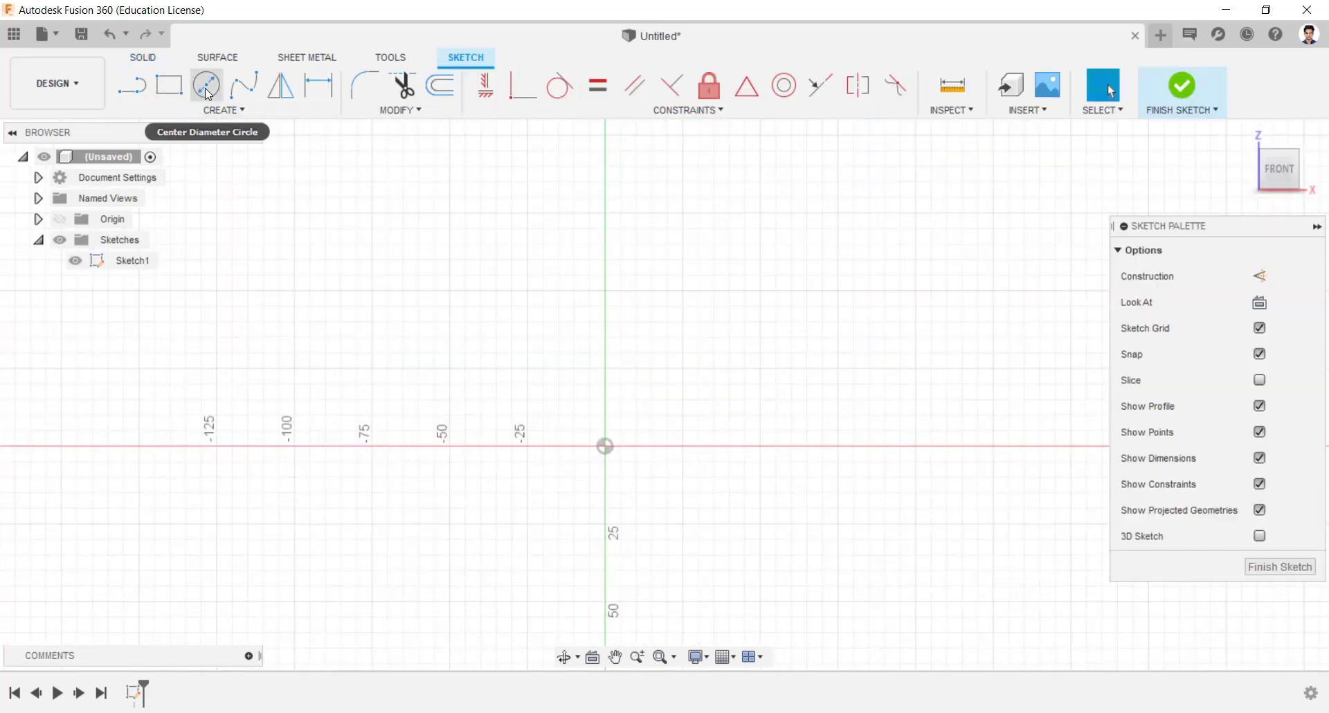
click(206, 85)
click(605, 446)
text(48)
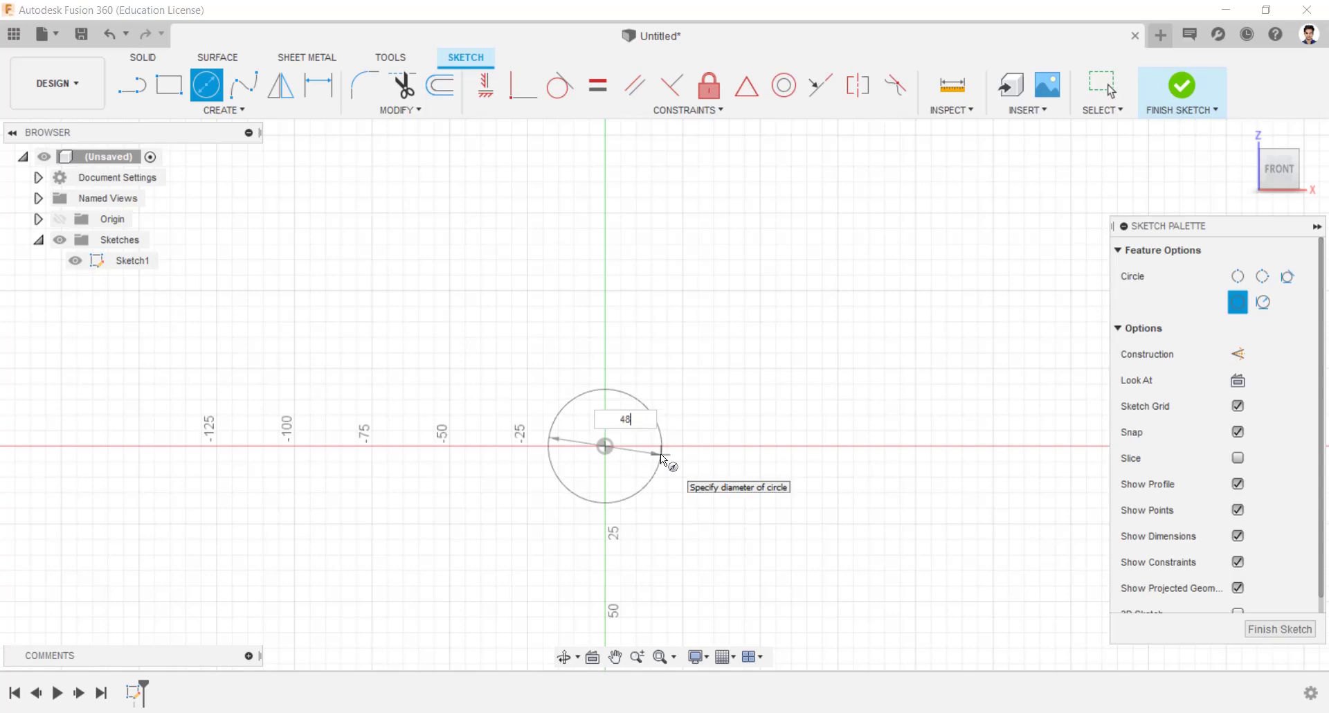
key(Return)
key(Escape)
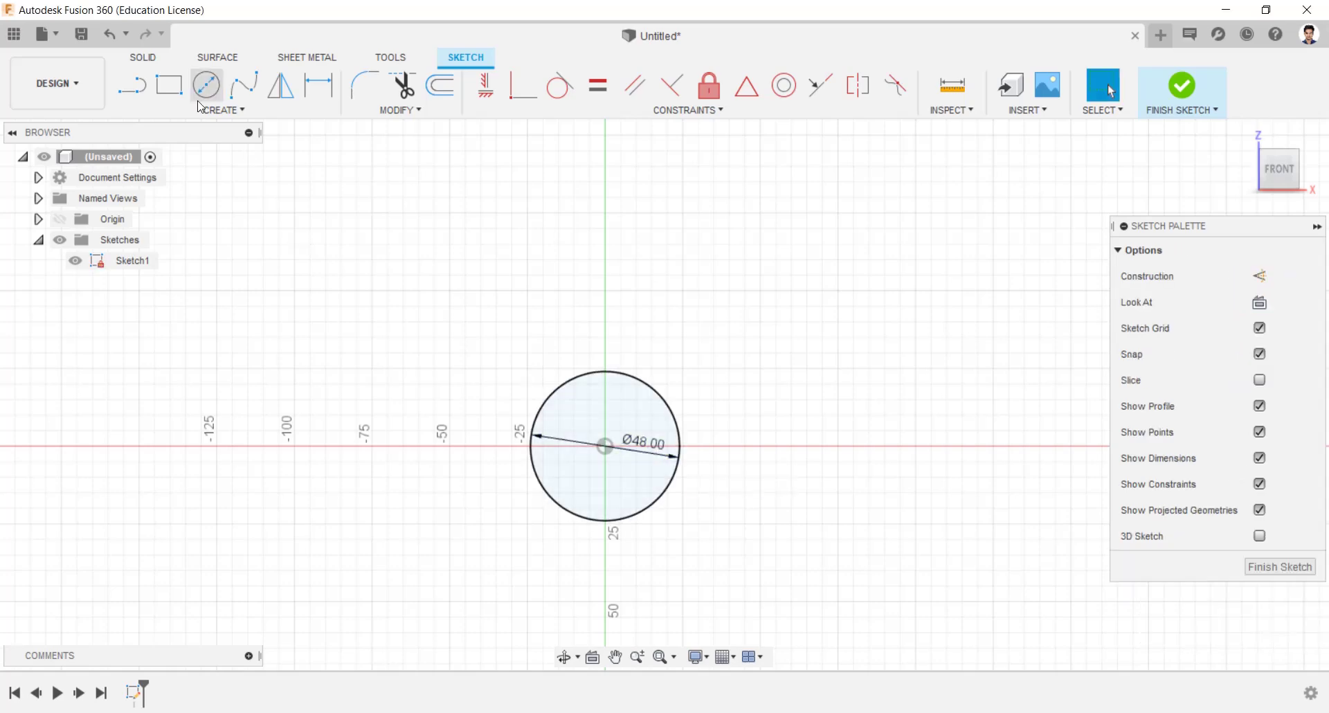
Sketch connected lines from the origin: 5 mm up, 30 mm right, 15 mm up and about 22 mm right.
click(132, 85)
scroll(633, 408, down, 1)
middle_drag(623, 409, 620, 275)
scroll(619, 302, up, 2)
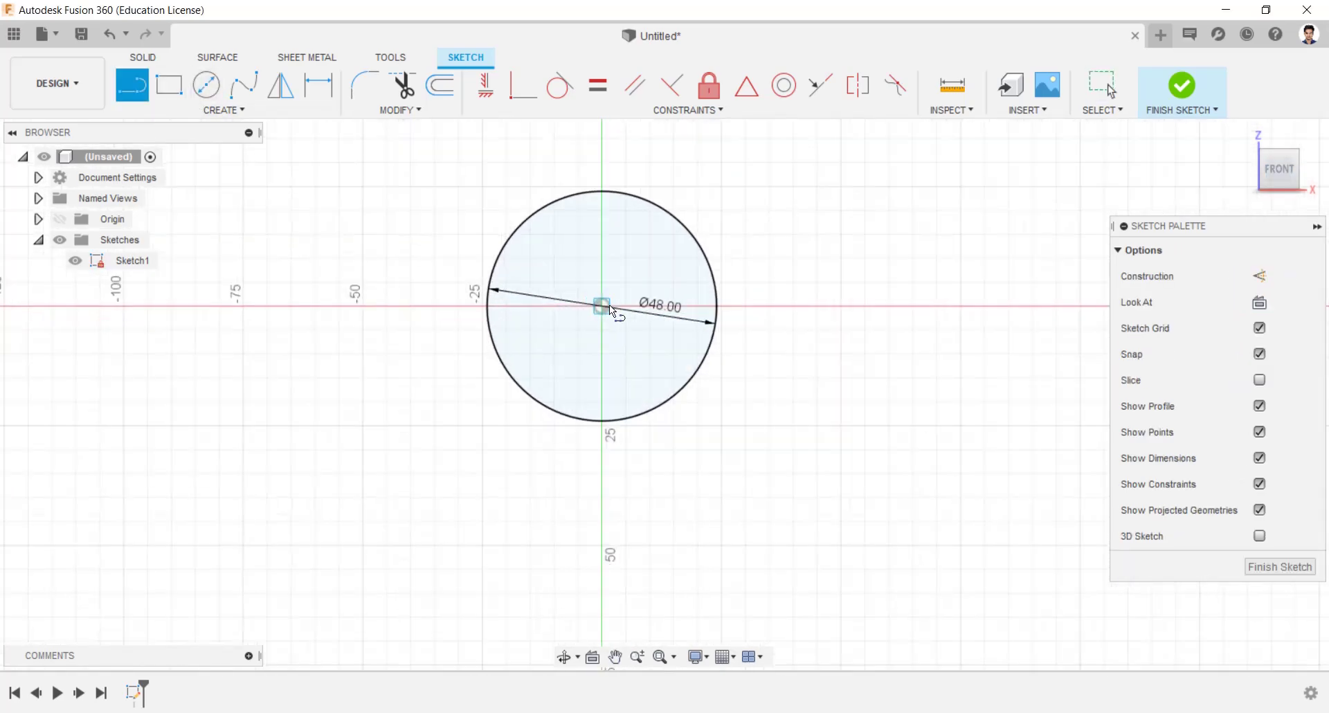
click(602, 306)
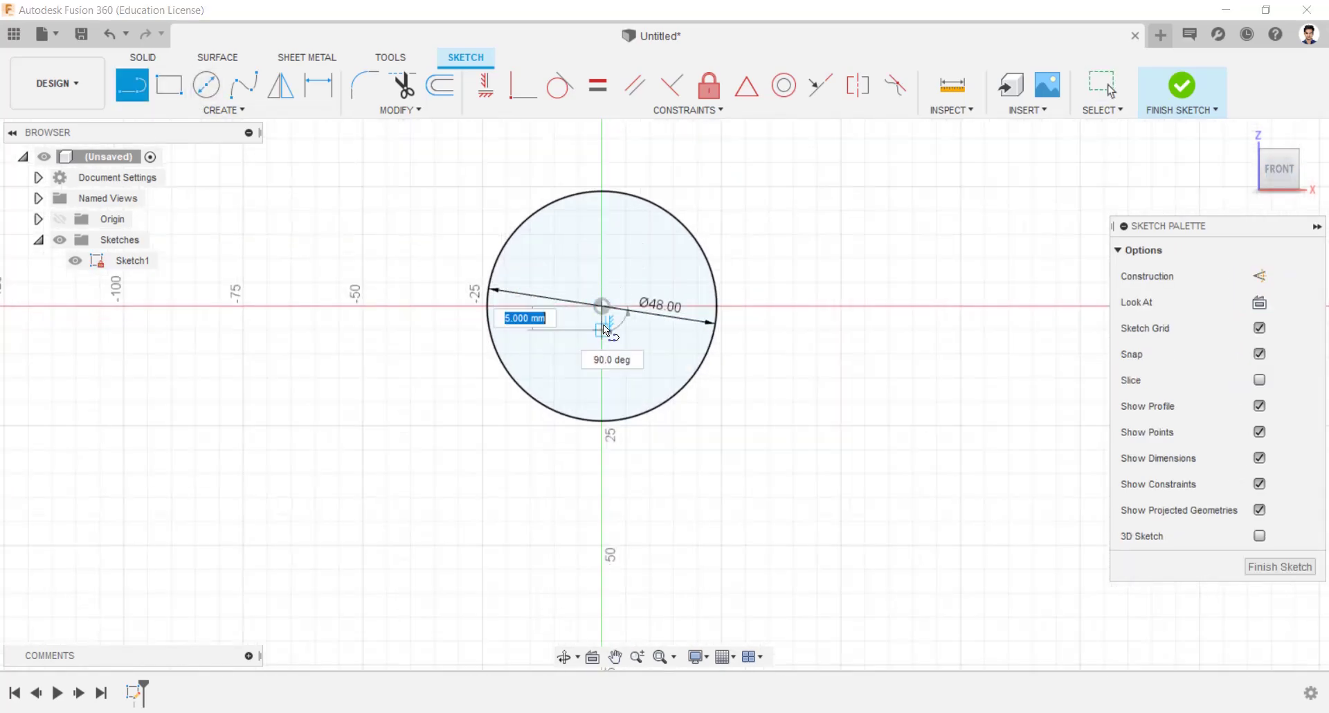
click(602, 282)
click(738, 282)
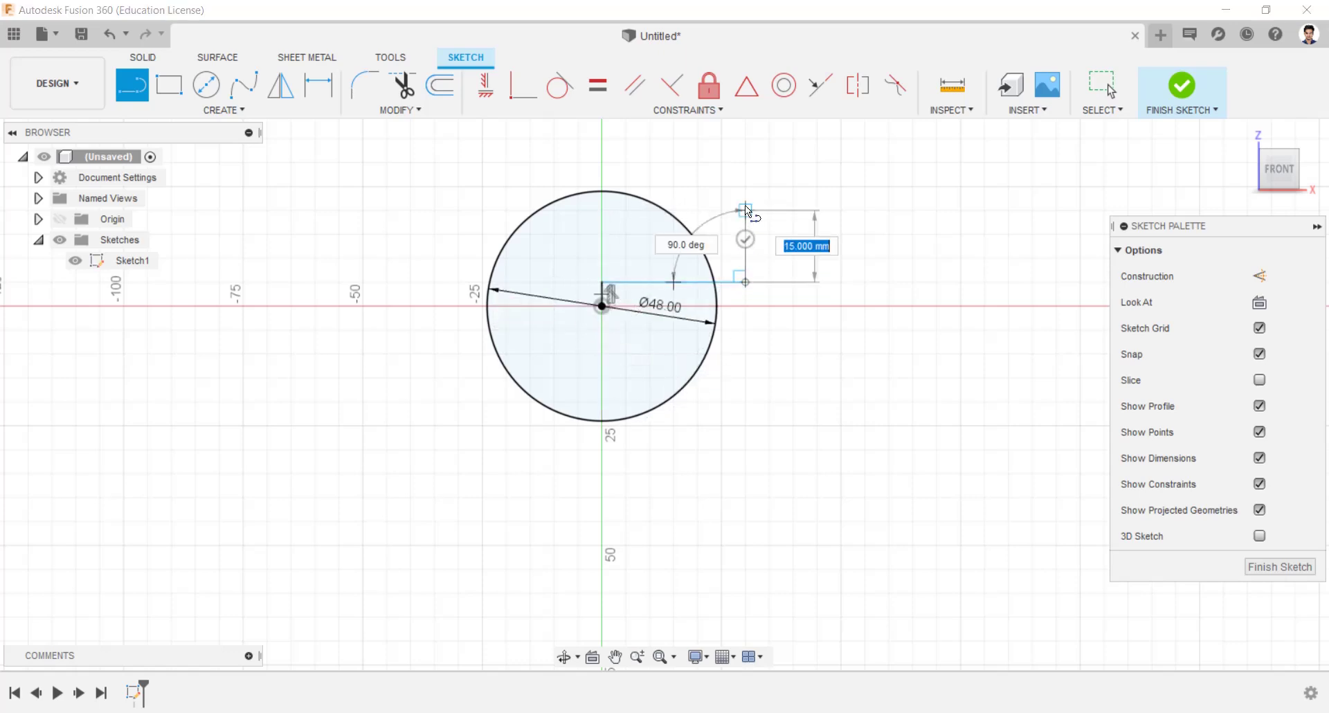
click(745, 208)
click(851, 212)
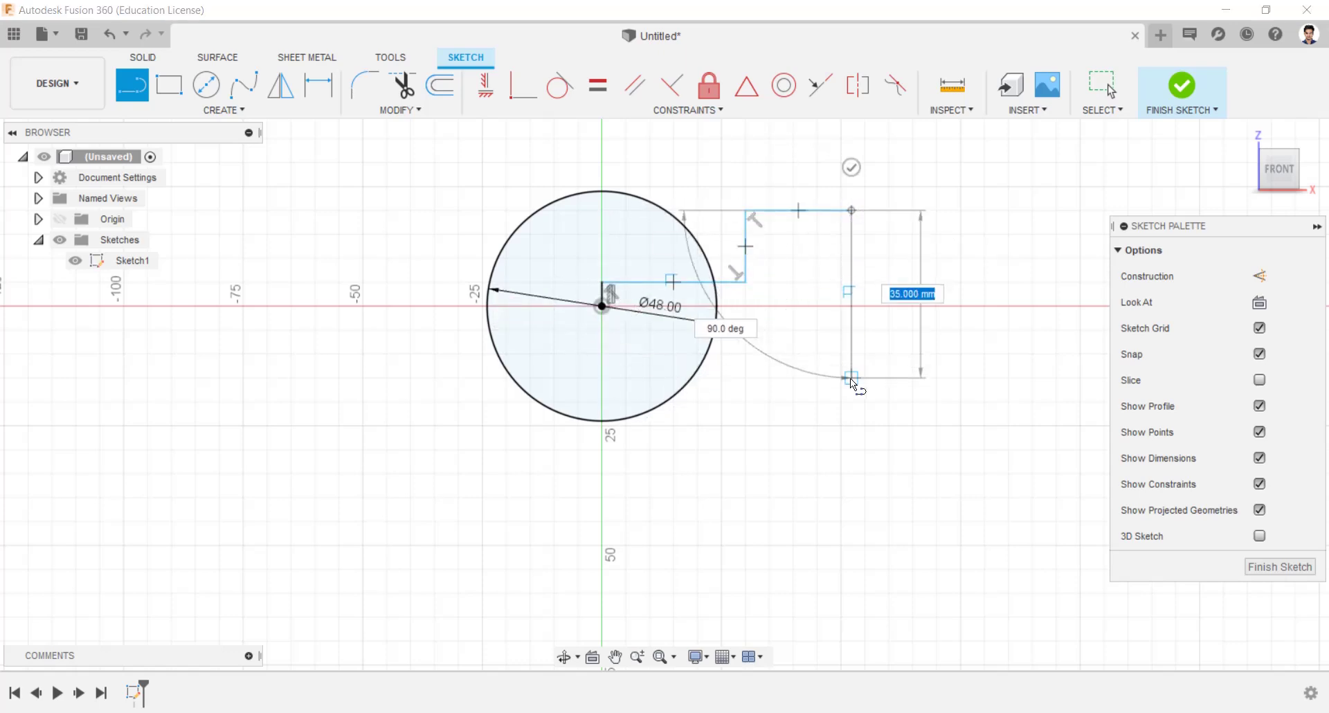
Close the profile: 35 mm down, a short ledge right, a sloped end about 14 mm long, a base about 72 mm long, and up to the origin.
click(850, 378)
click(921, 381)
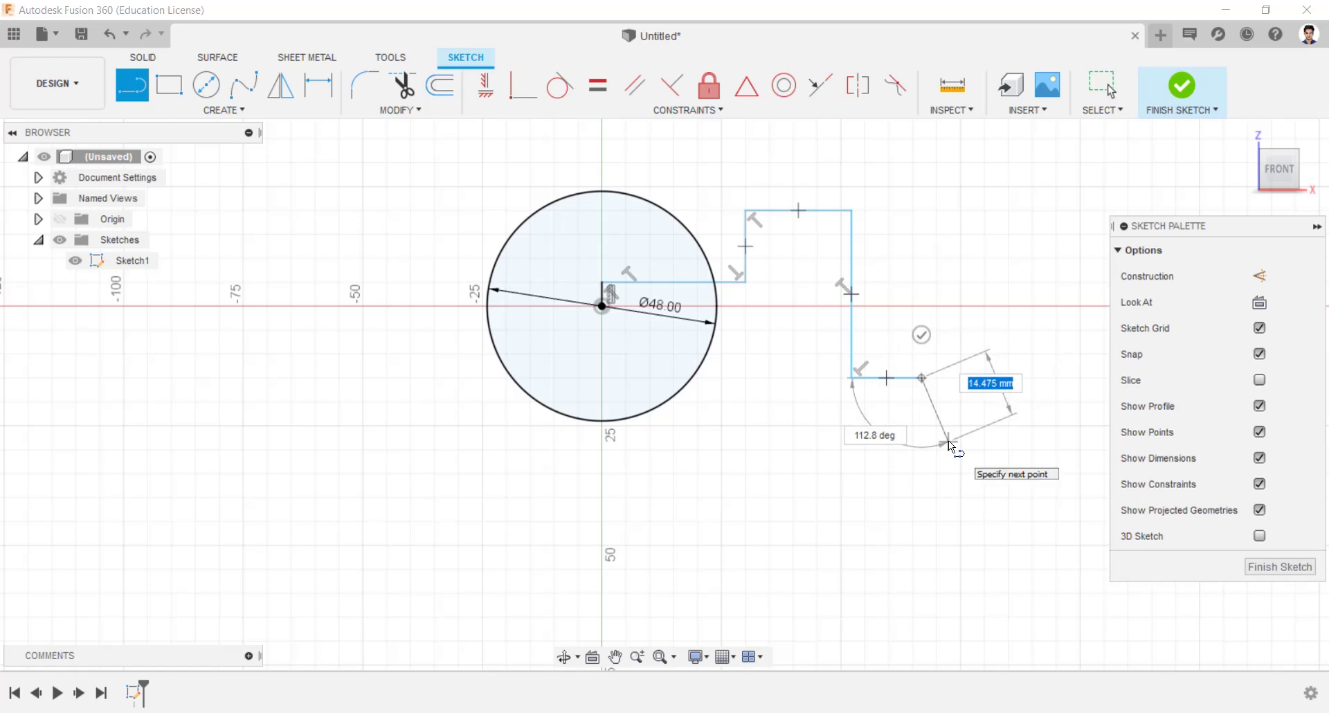
click(948, 441)
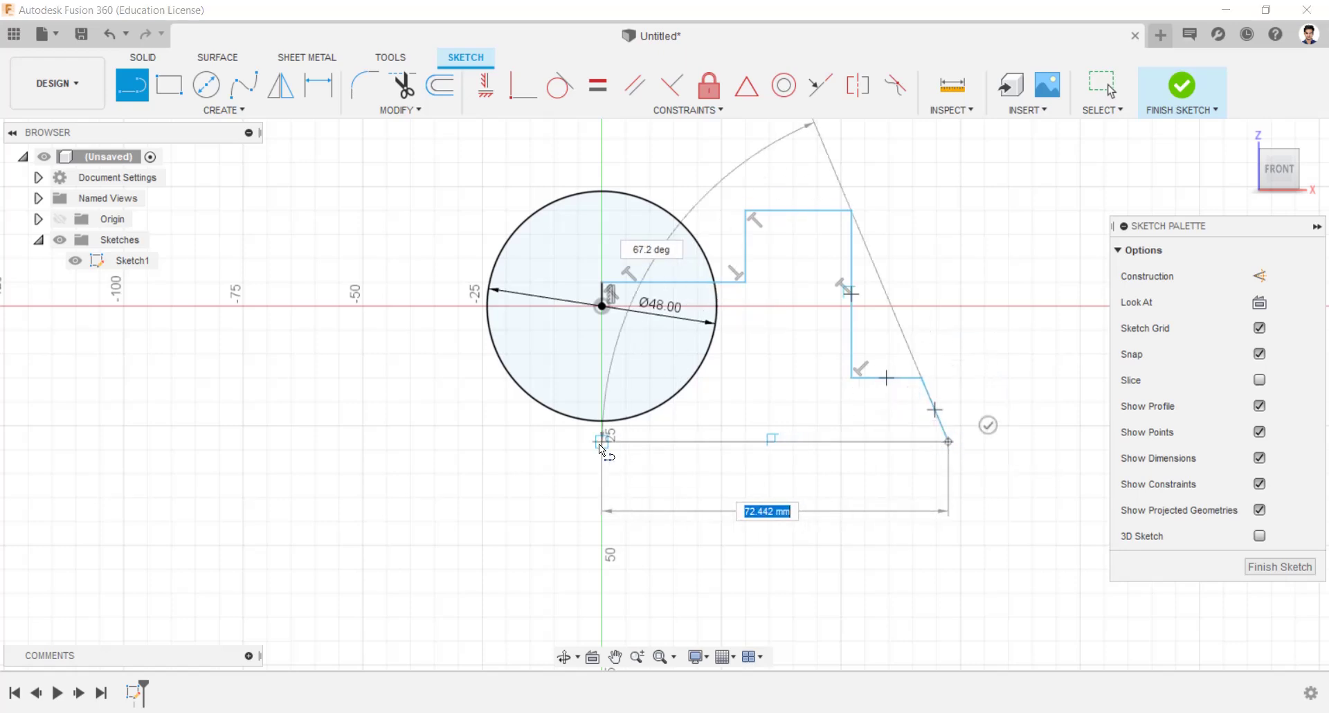
click(600, 443)
scroll(657, 388, up, 2)
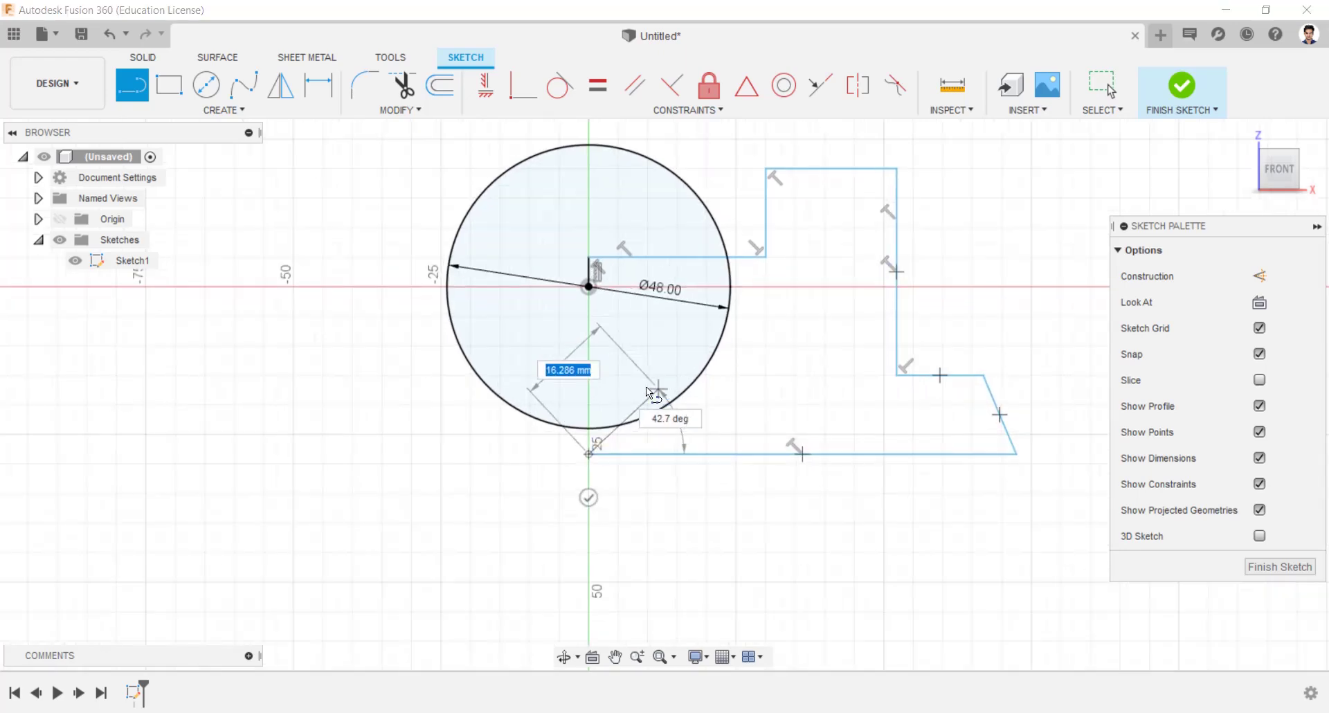
click(587, 285)
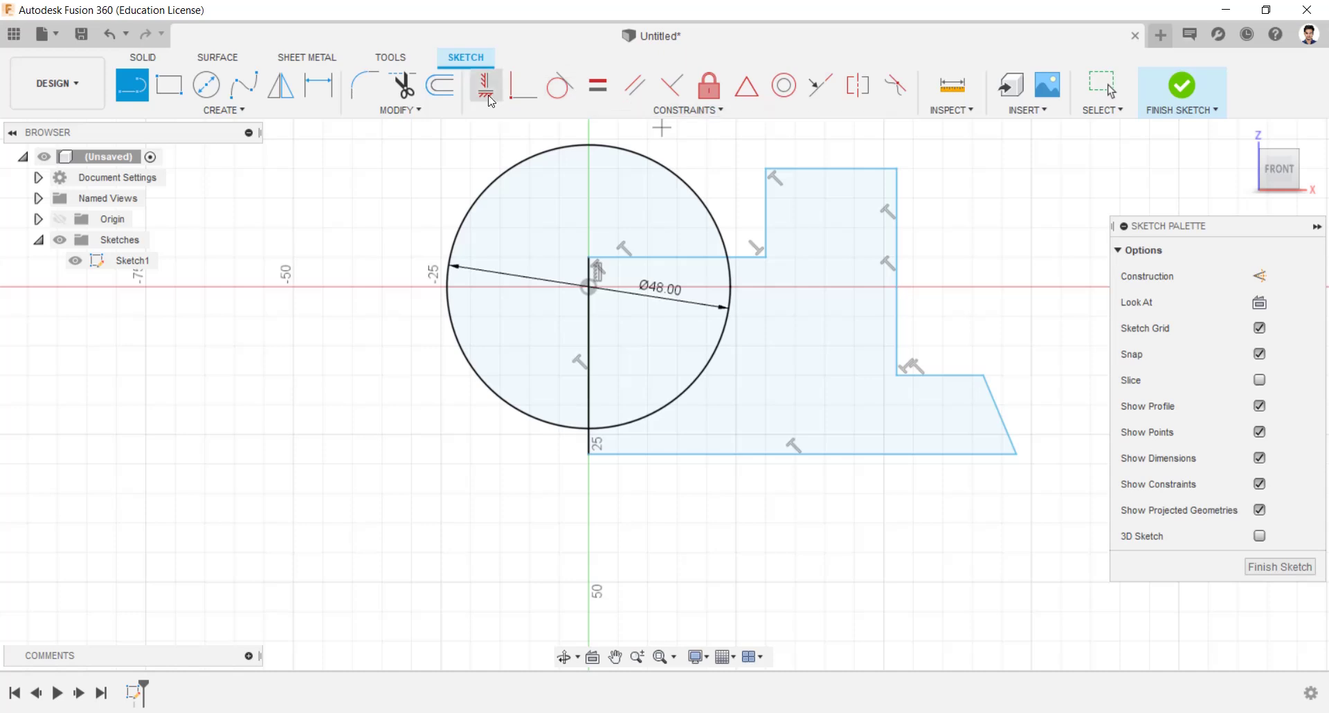
key(Escape)
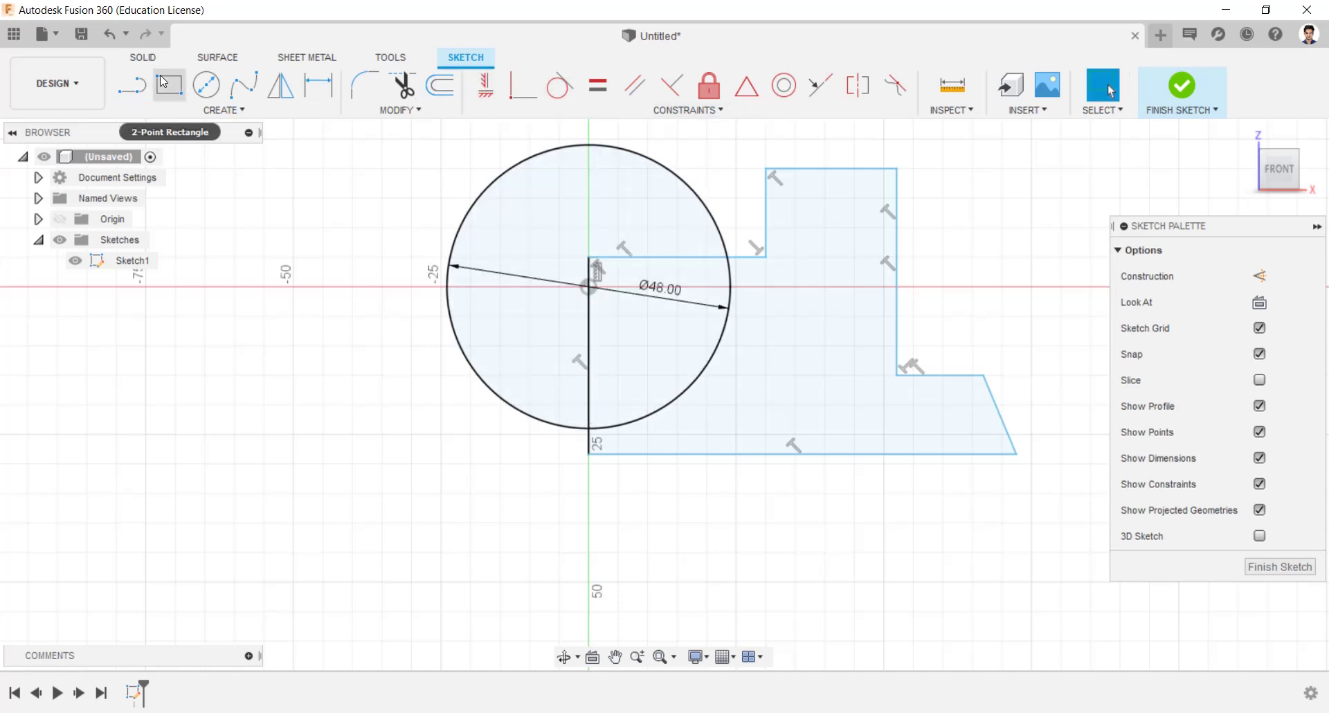
Dimension the short vertical line above the origin as 4 mm and the step's inner vertical edge as 16 mm.
click(318, 84)
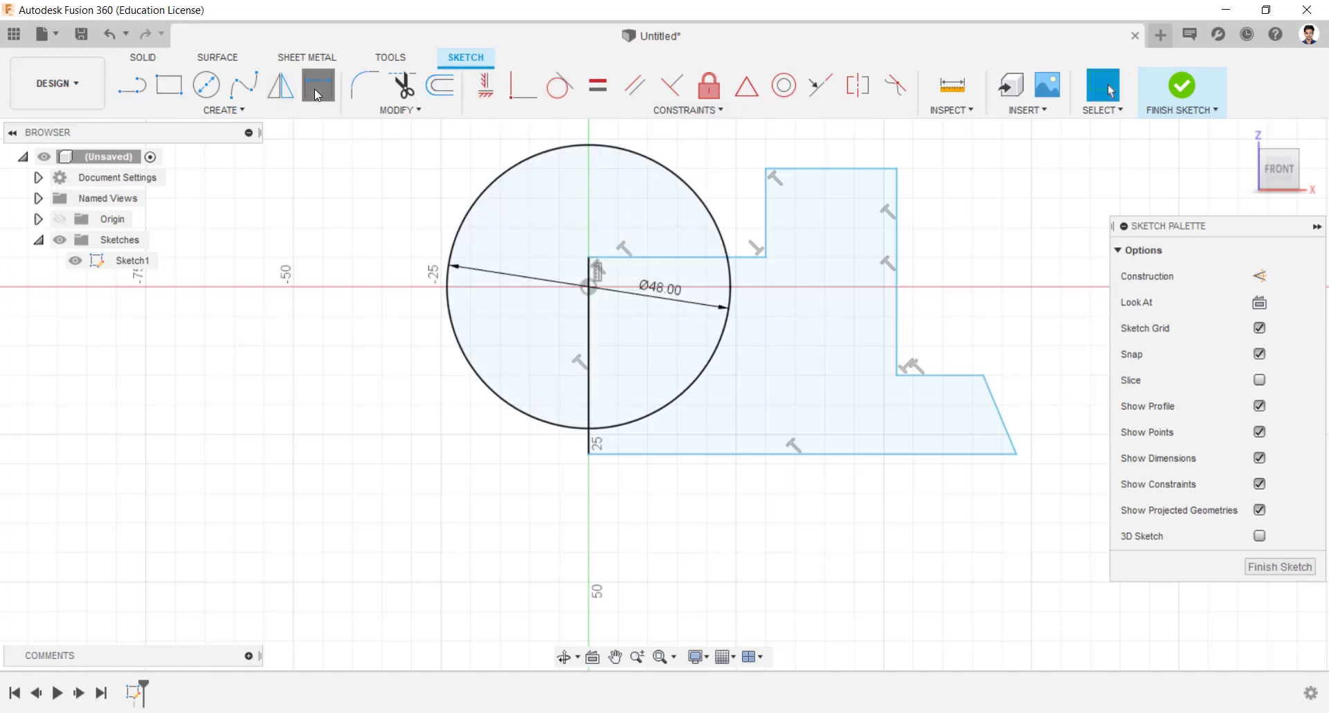
click(587, 275)
click(546, 270)
text(4)
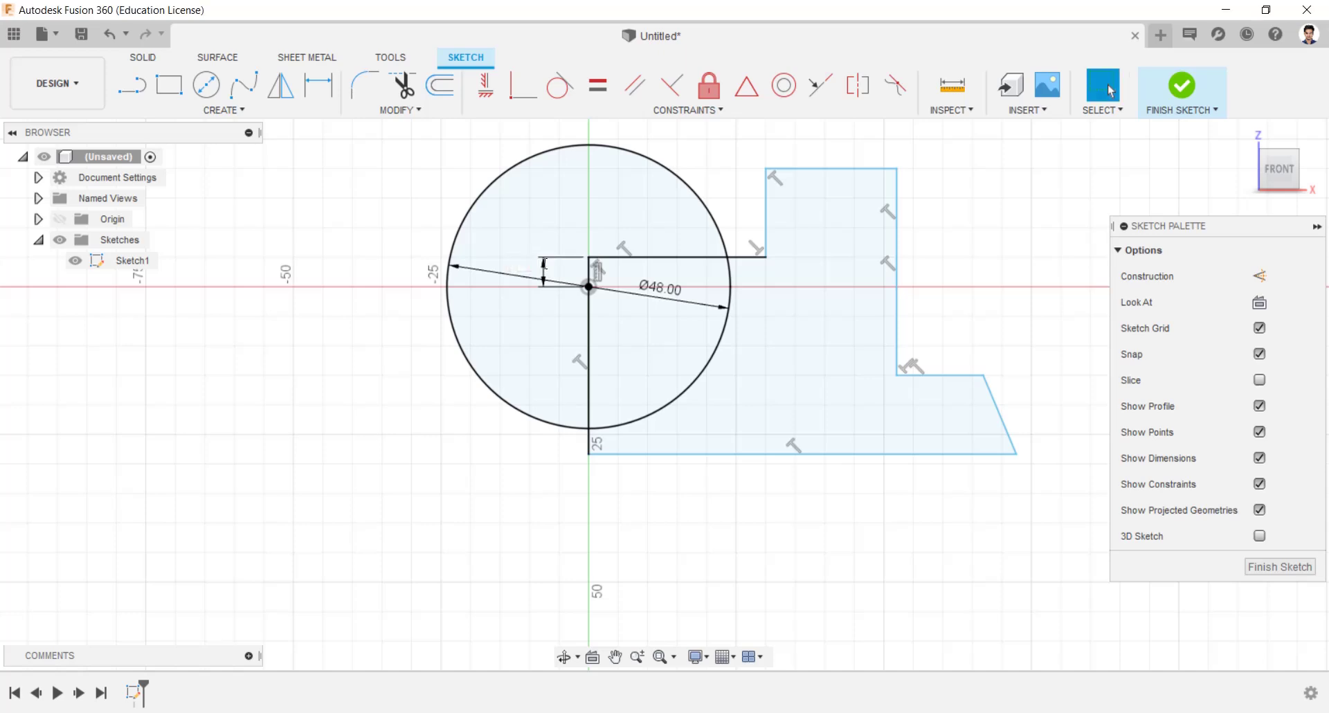
key(Return)
click(767, 211)
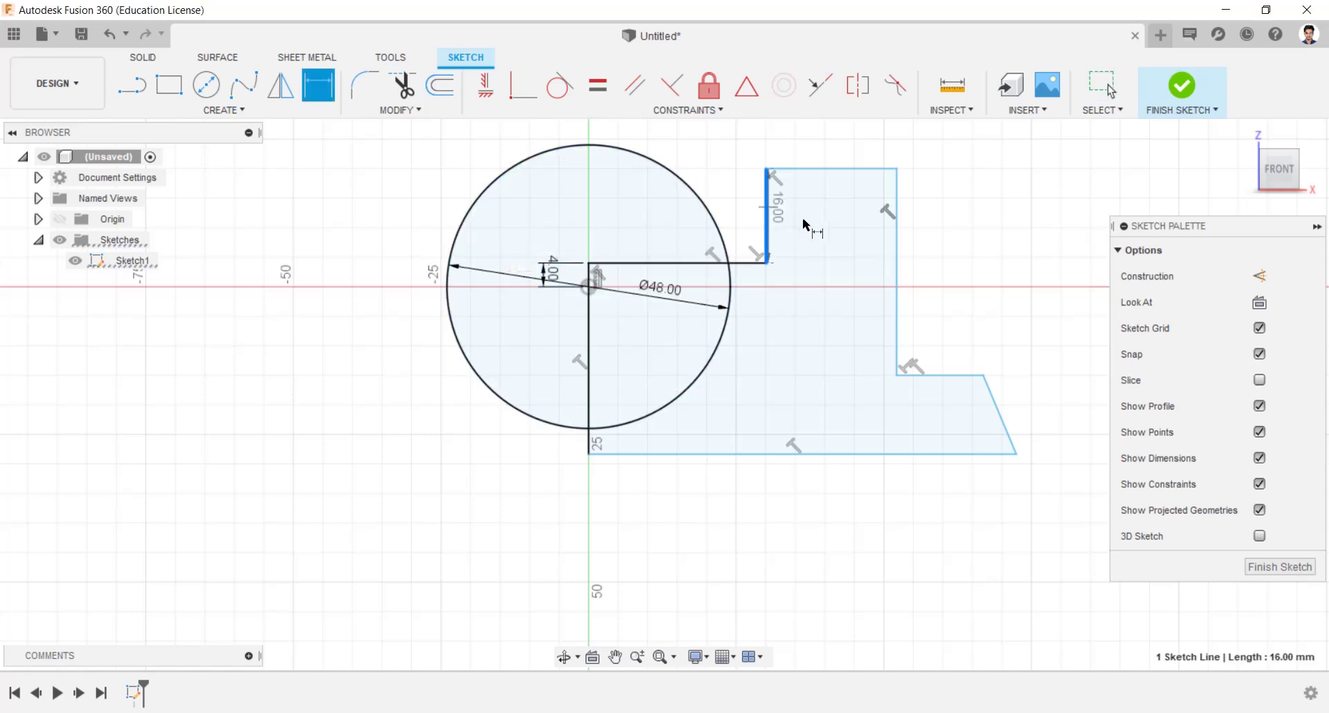
click(807, 222)
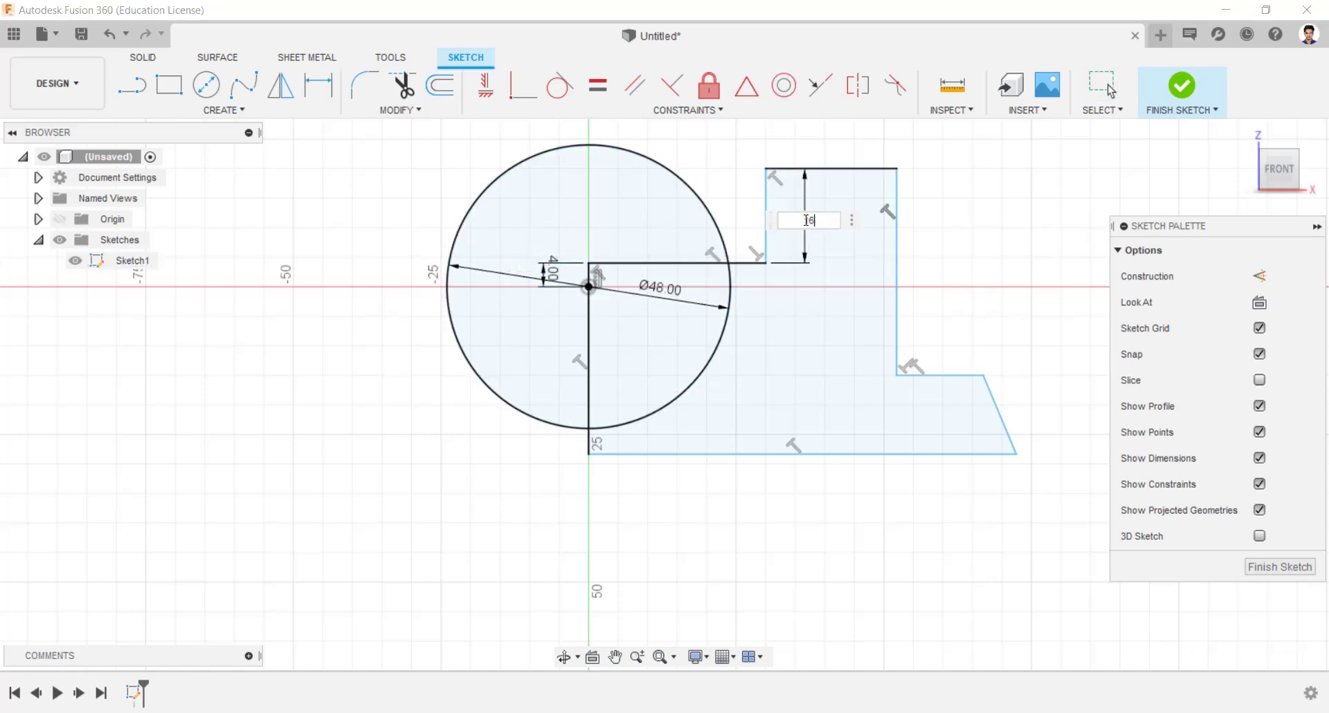
key(Return)
Dimension the profile's top edge as 26 mm and the horizontal line through the circle as 28 mm.
click(826, 164)
click(829, 143)
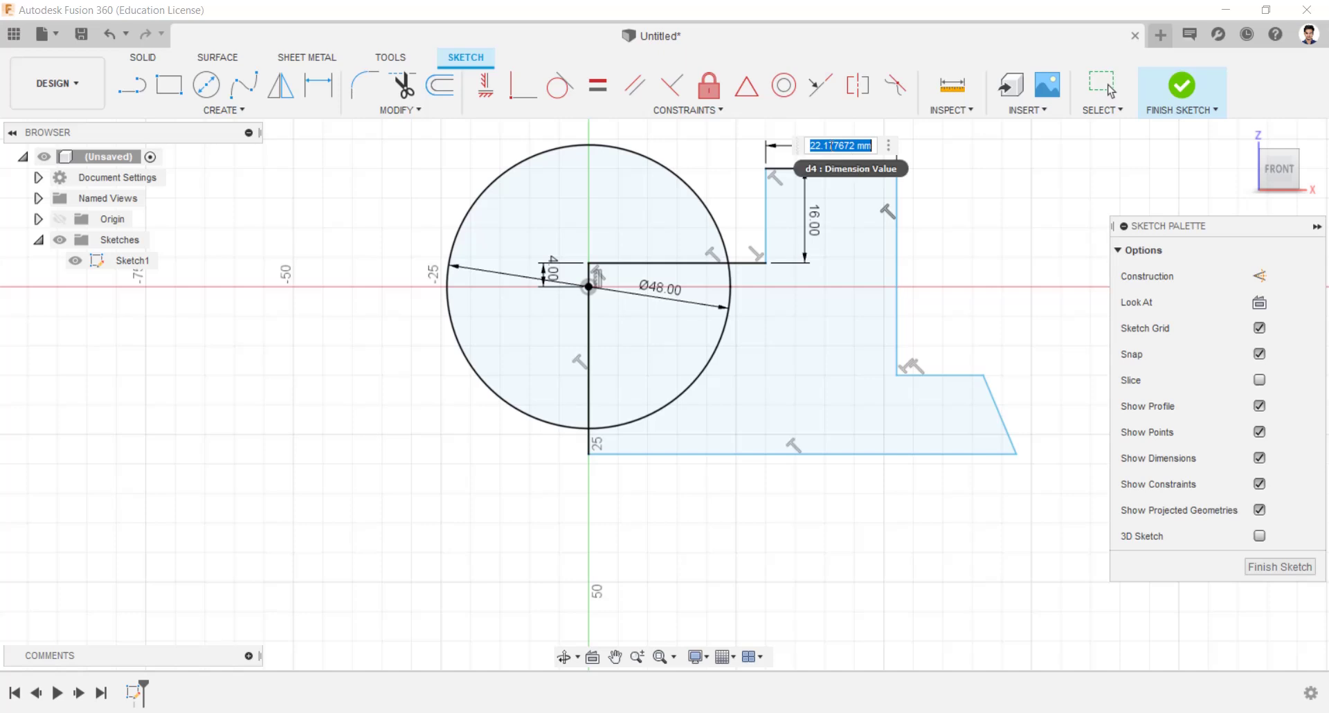
text(26)
key(Return)
click(618, 264)
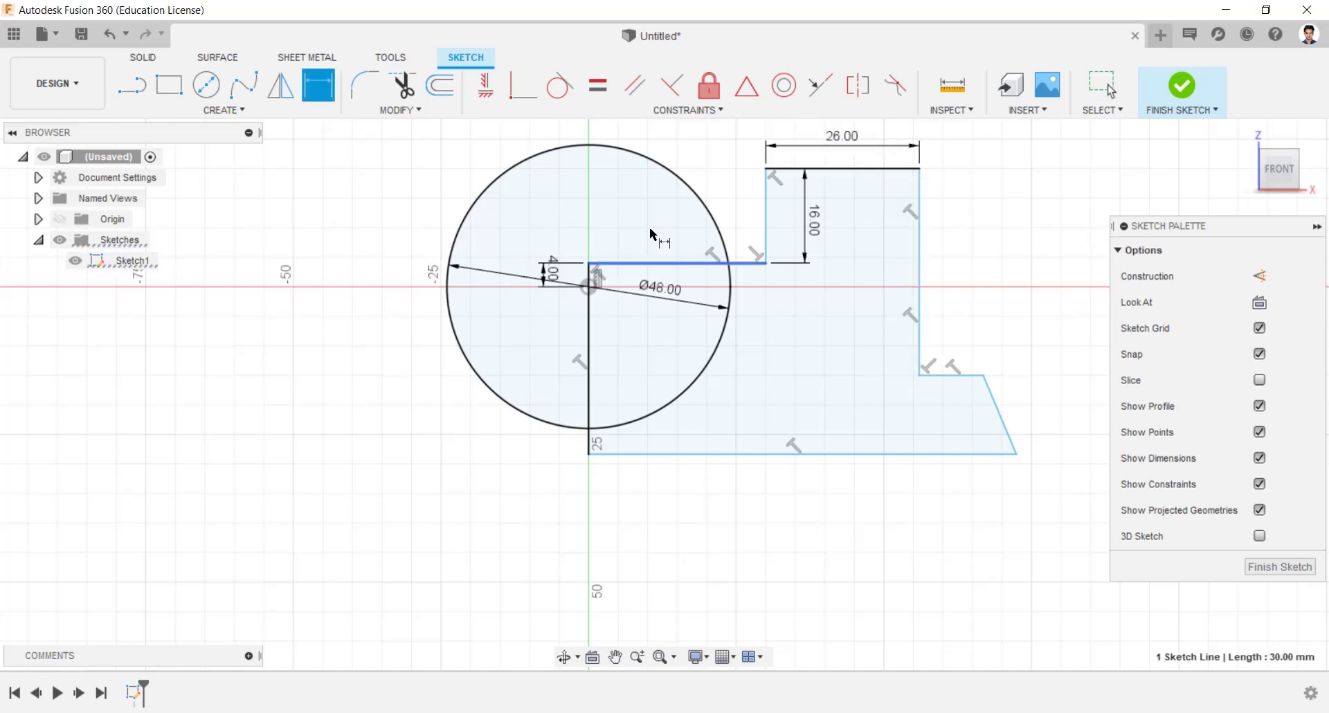
click(654, 219)
key(Return)
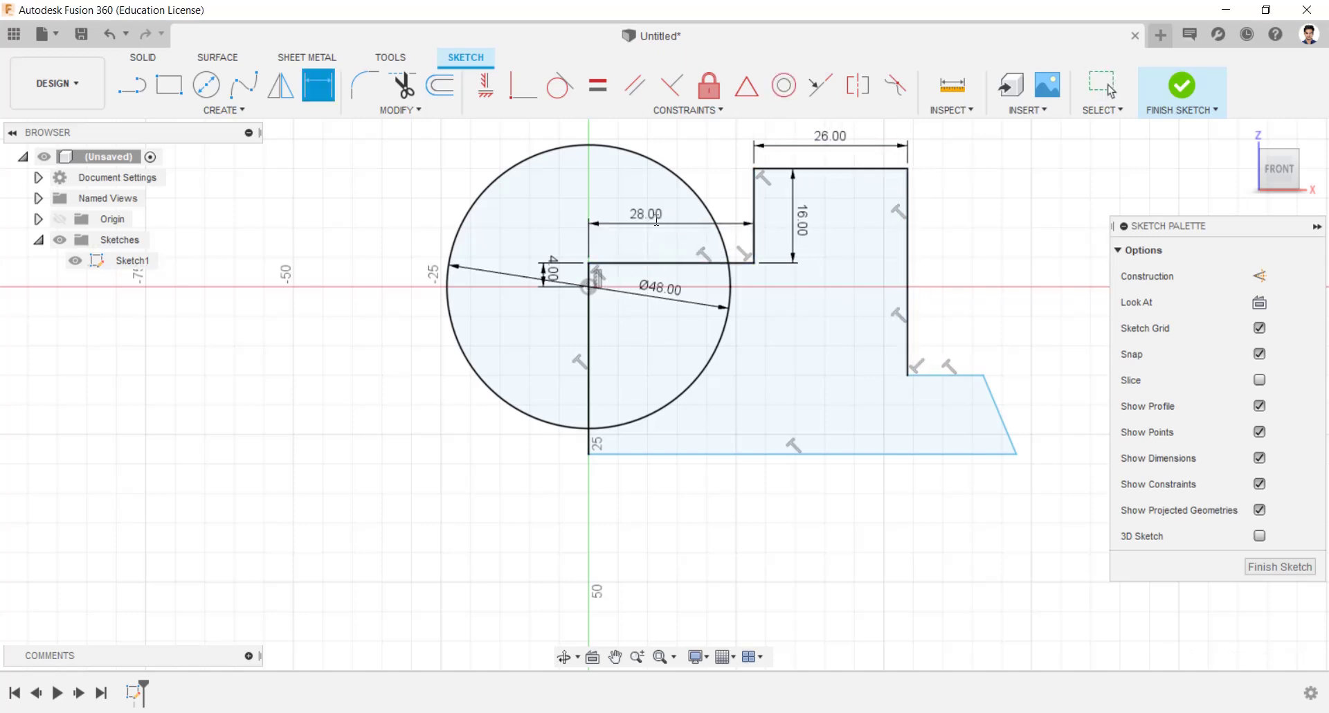
Dimension the profile's bottom edge as 104 mm.
click(869, 454)
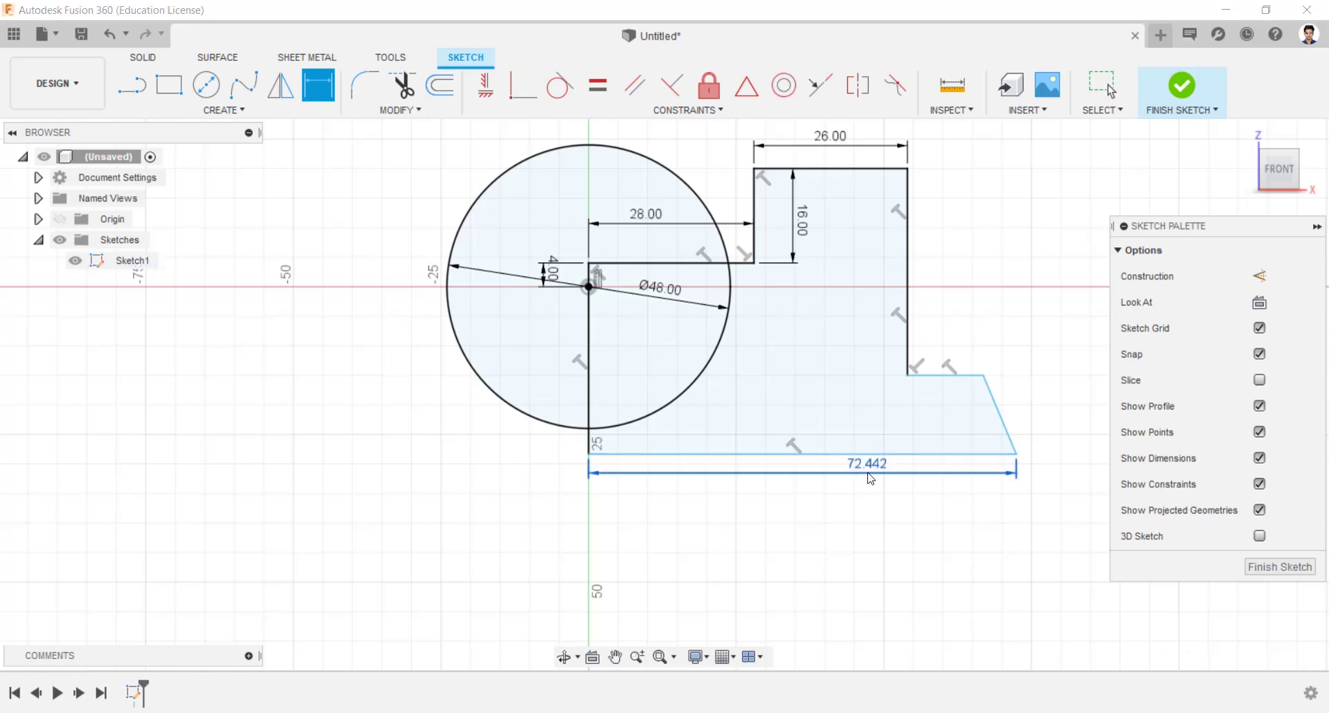
click(871, 476)
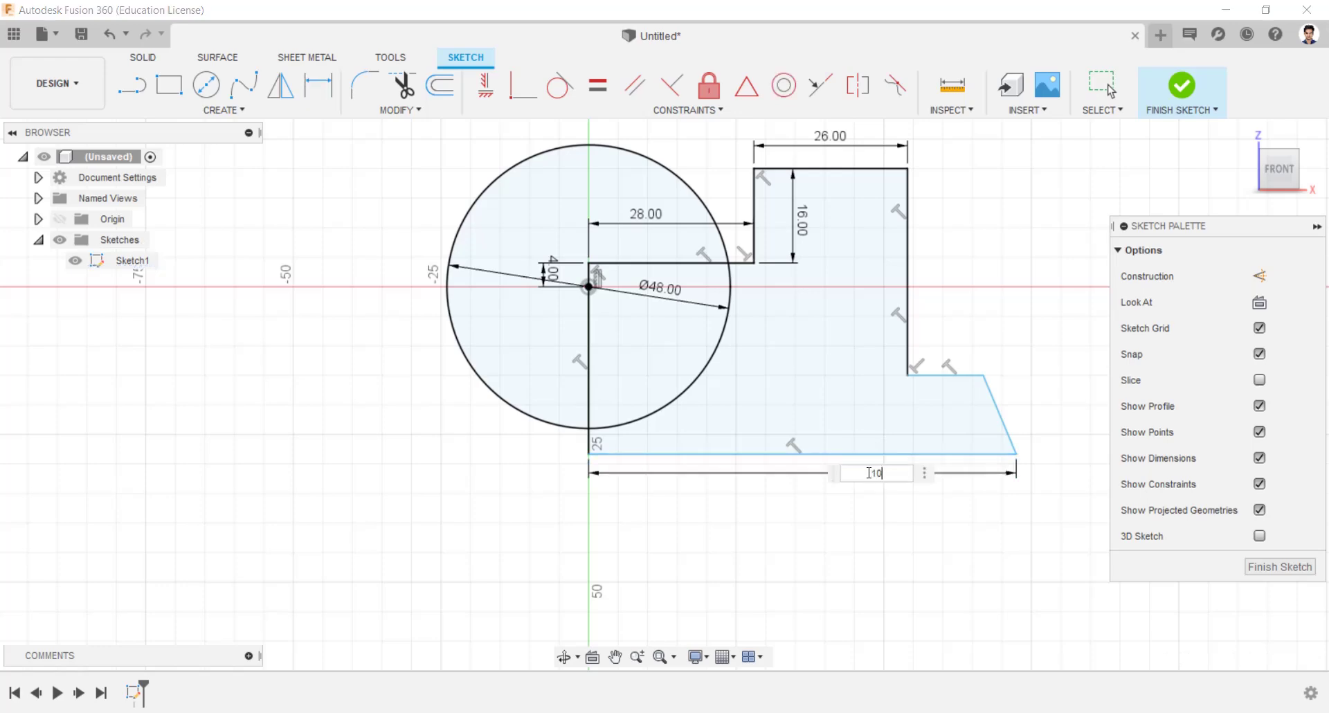
text(104)
key(Return)
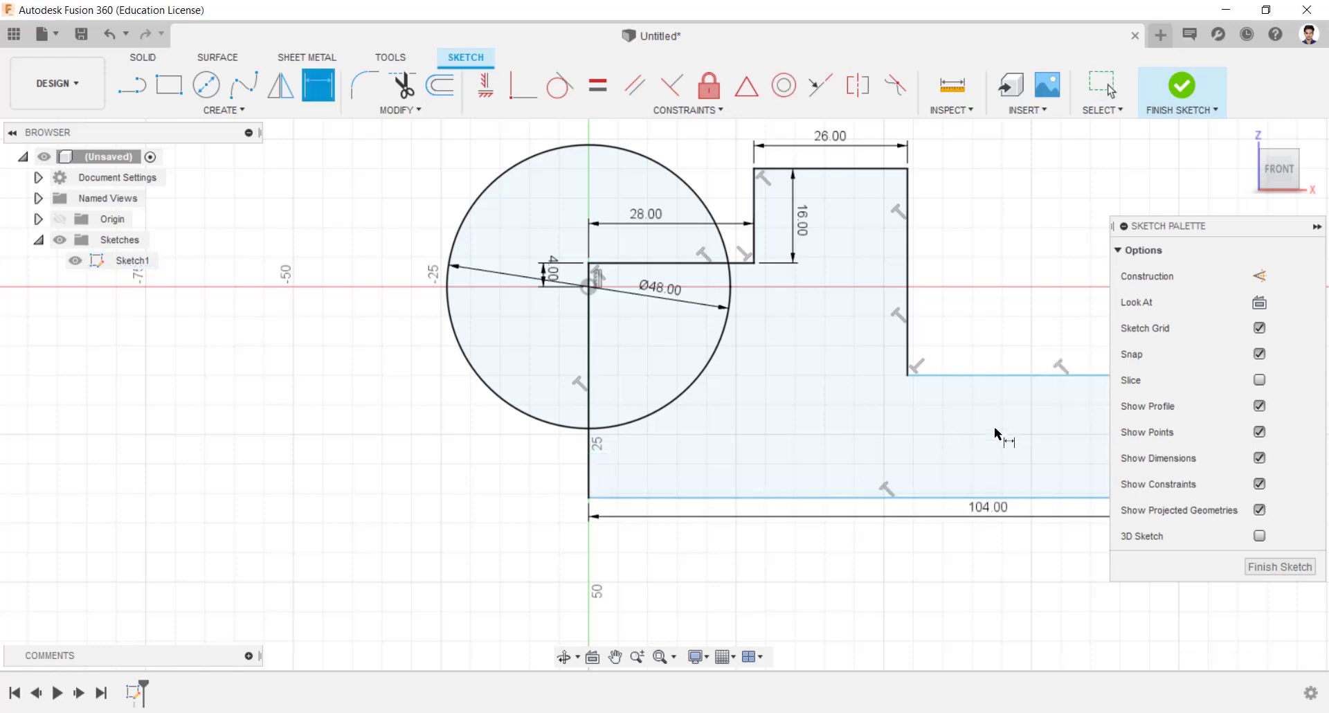
Dimension the horizontal offset between the sloped end line's two endpoints as 5 mm.
scroll(994, 429, down, 2)
middle_drag(994, 430, 785, 431)
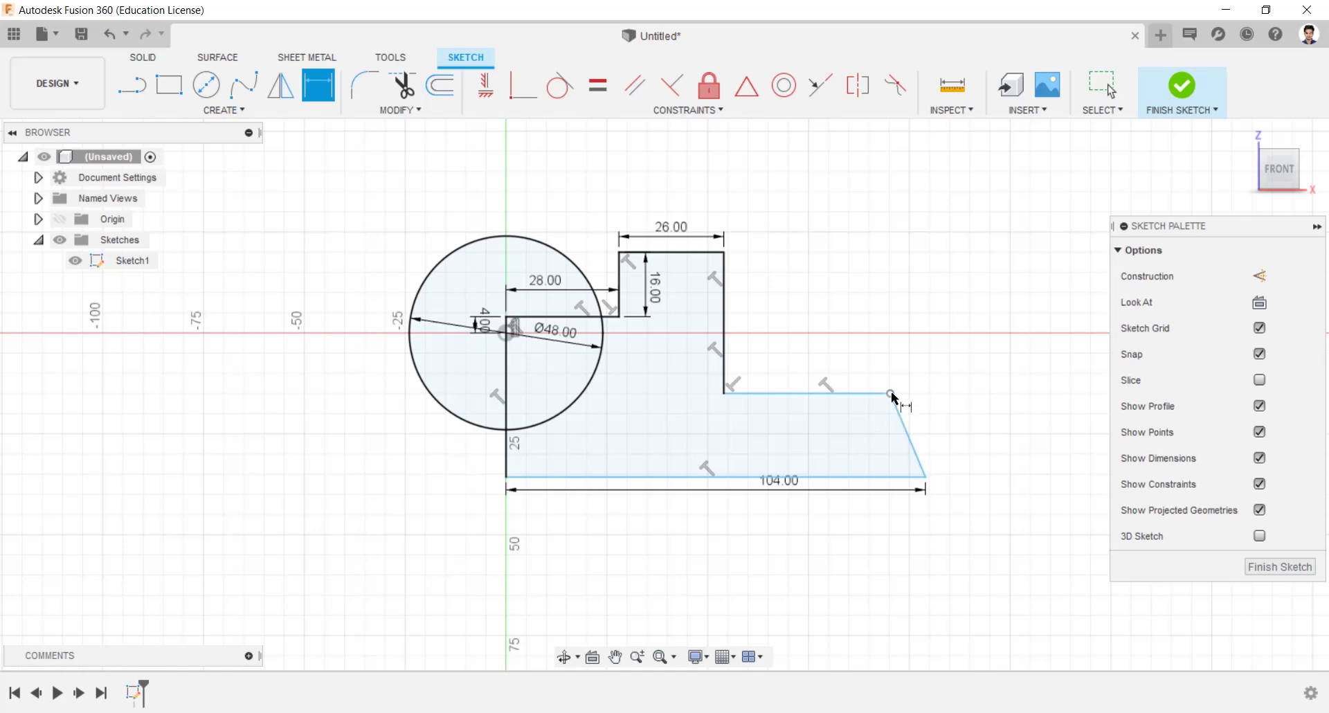
click(892, 394)
click(925, 476)
click(910, 371)
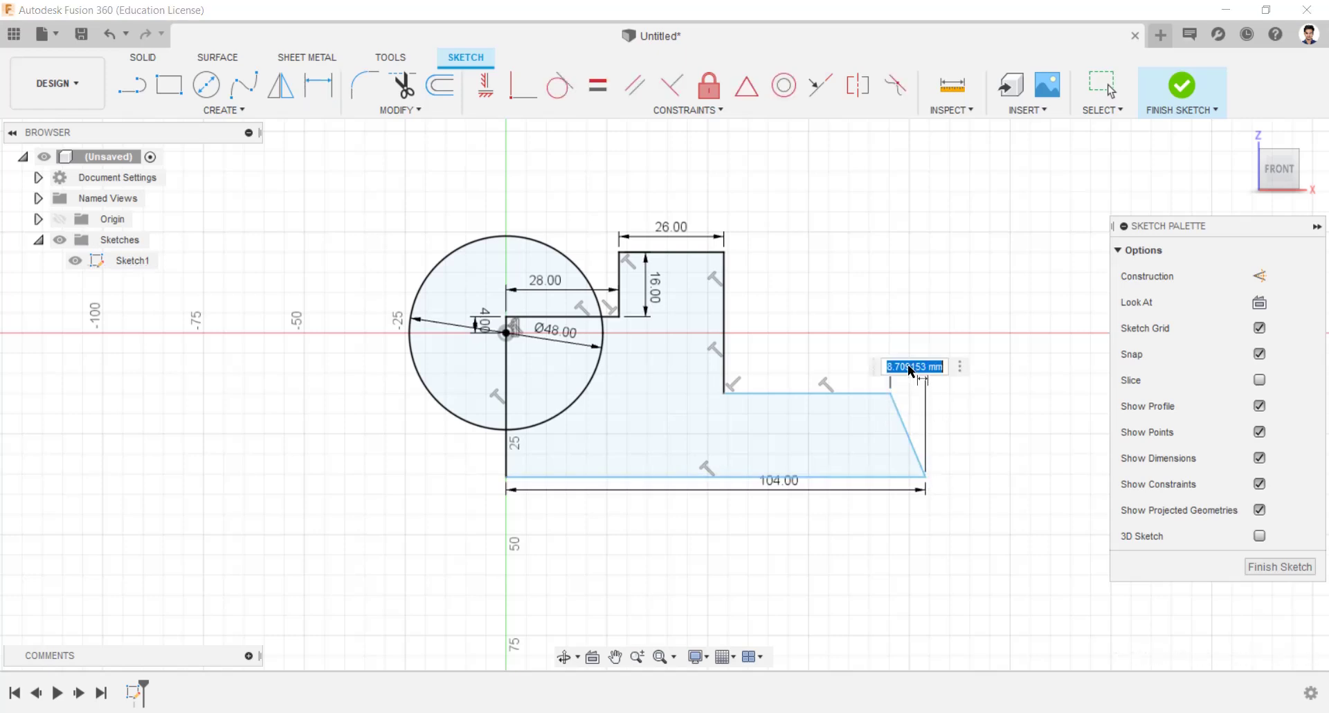
key(Return)
Dimension the foot's height between its upper and bottom edges as 14 mm.
click(893, 430)
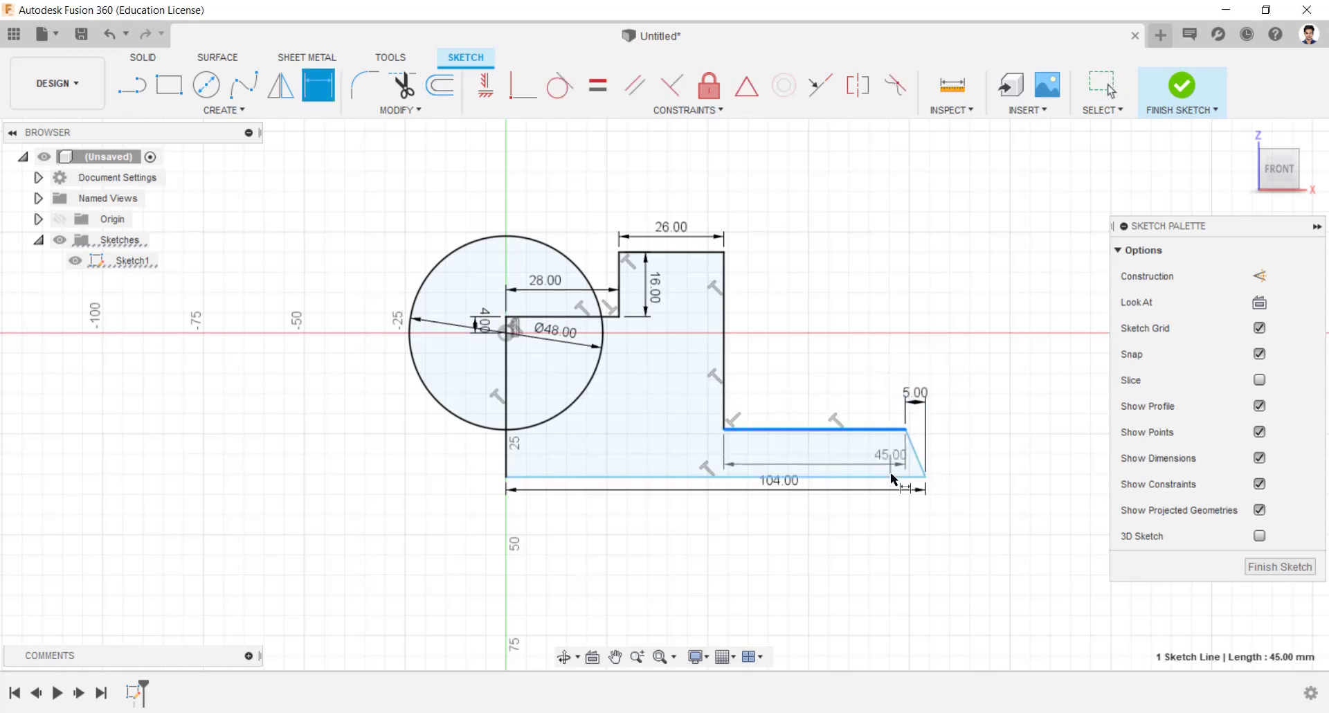
click(892, 474)
click(932, 472)
click(1003, 463)
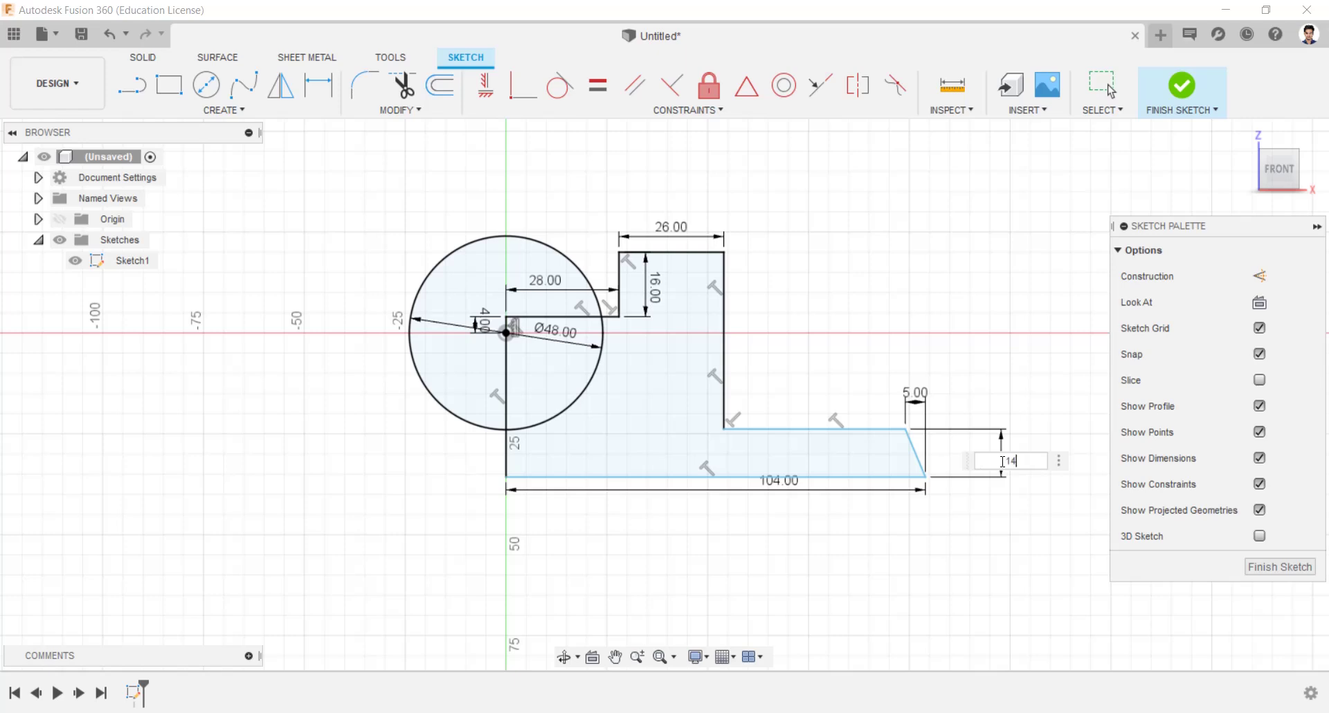
text(14)
key(Return)
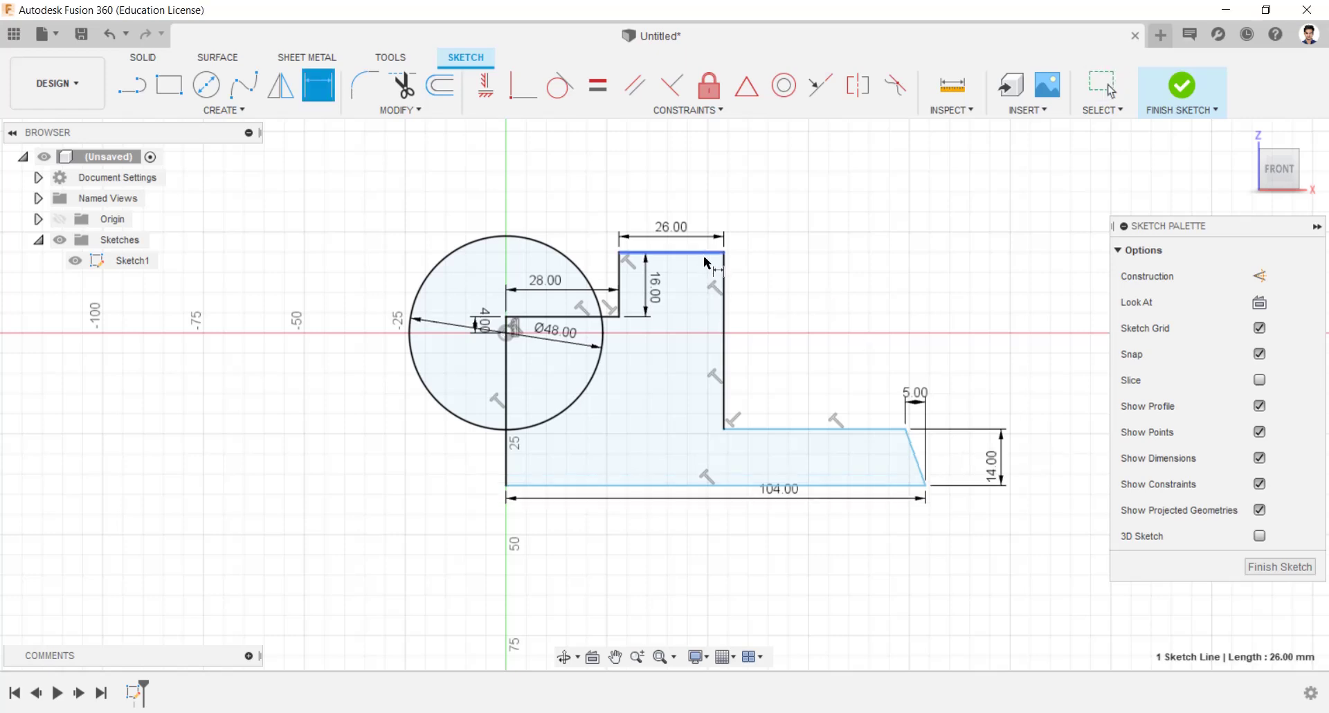
Dimension the overall height from the profile's top edge to its bottom edge as 68 mm.
click(706, 257)
click(706, 487)
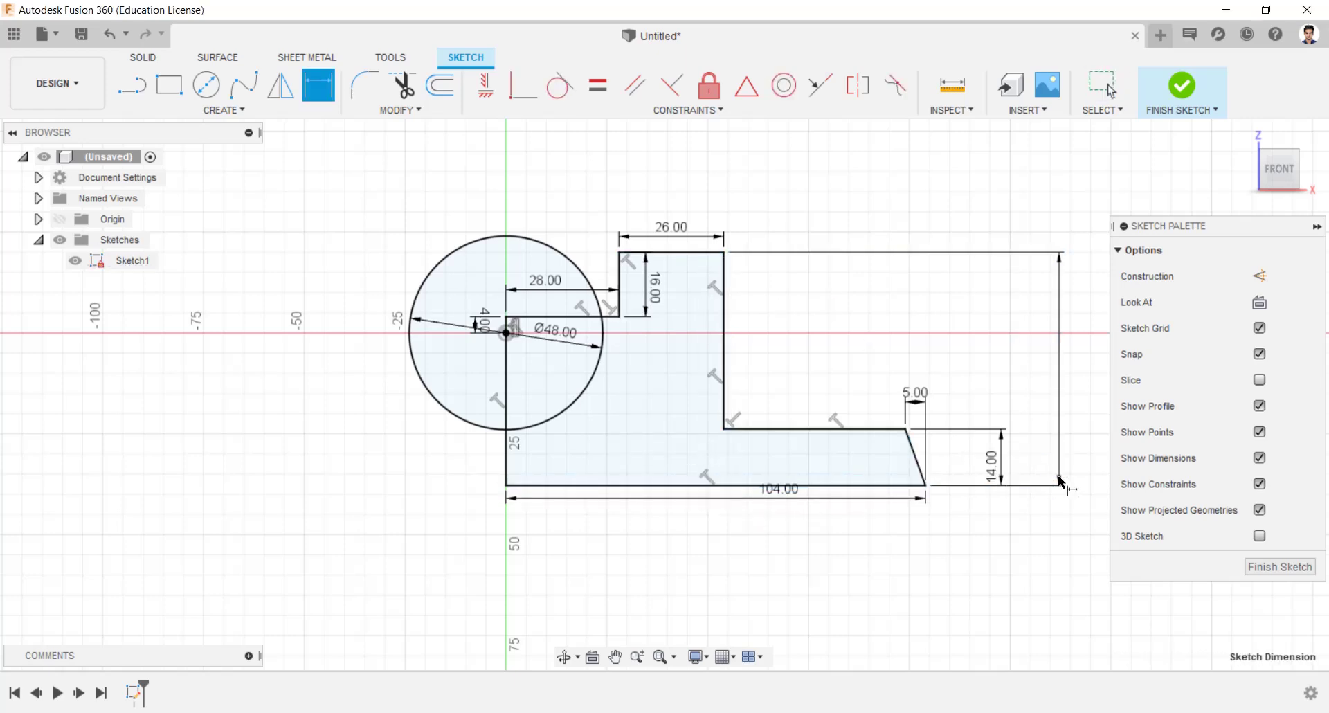
click(1059, 479)
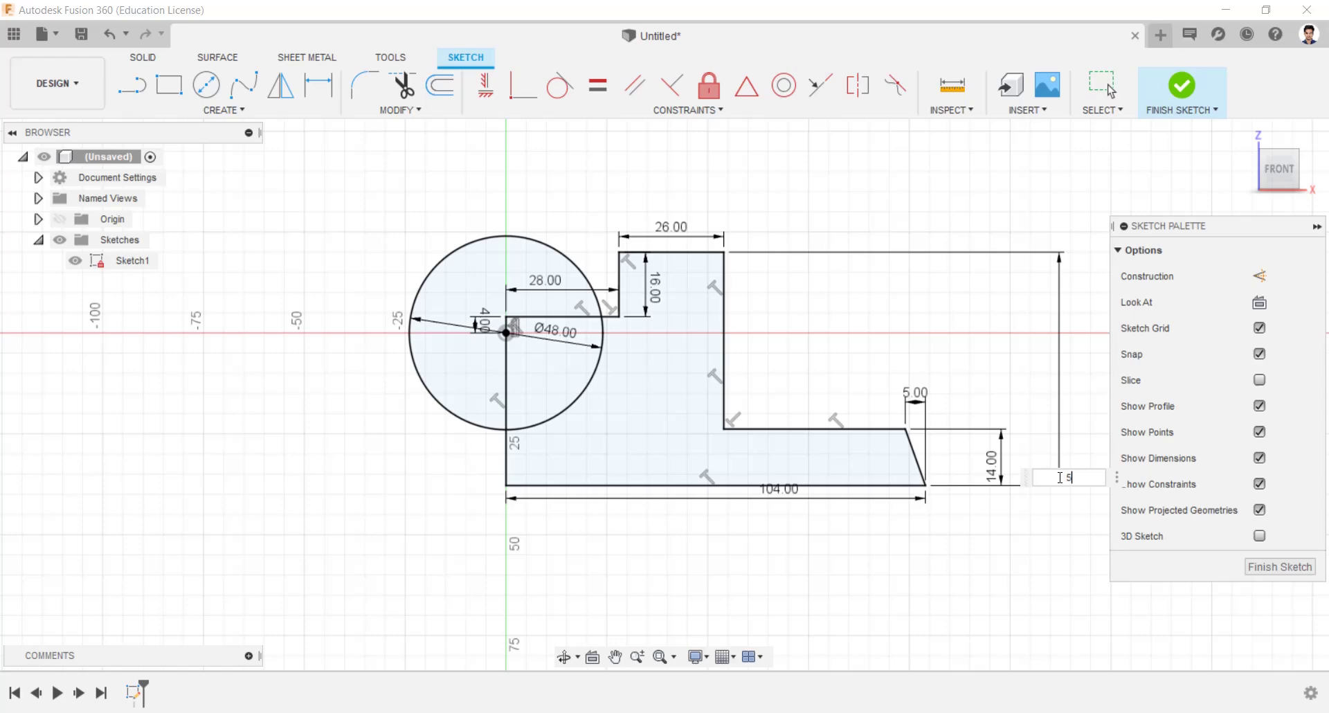
key(Return)
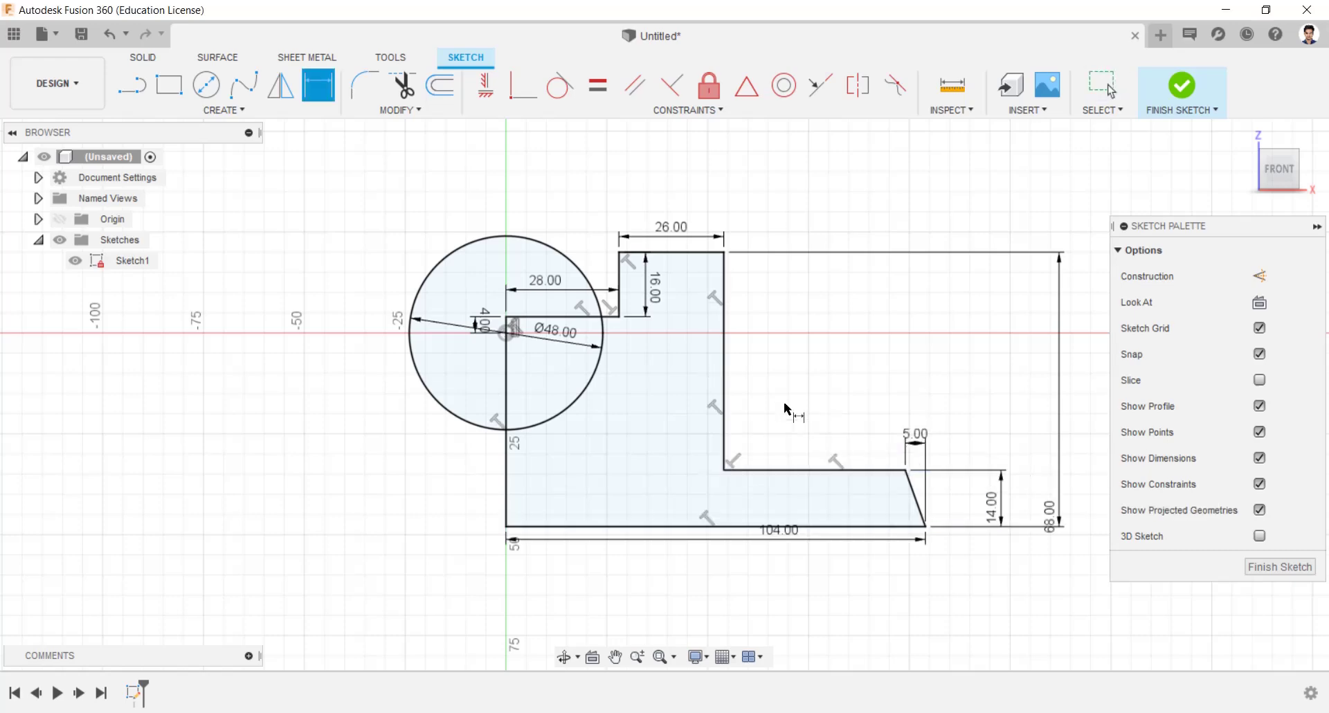
Draw a short vertical line from the bore circle's outermost point on the profile side up past the 28 mm step edge.
scroll(584, 365, up, 1)
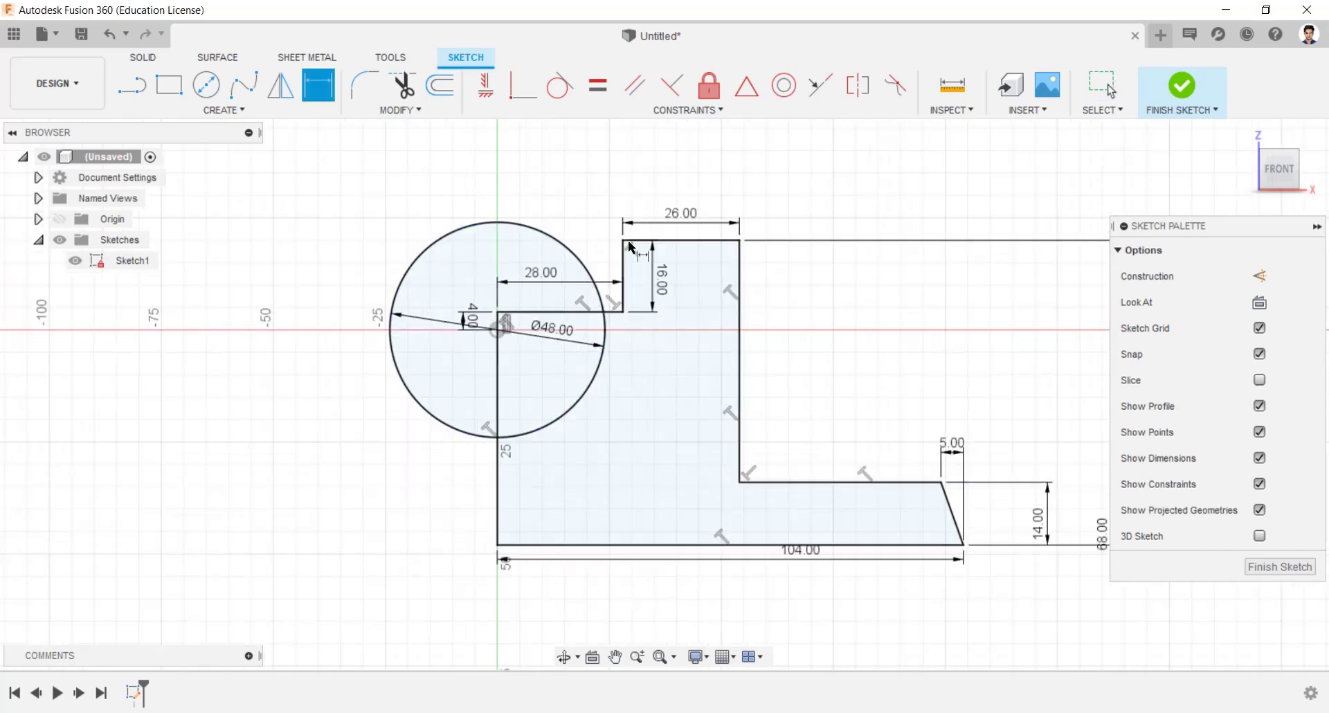
scroll(688, 321, up, 1)
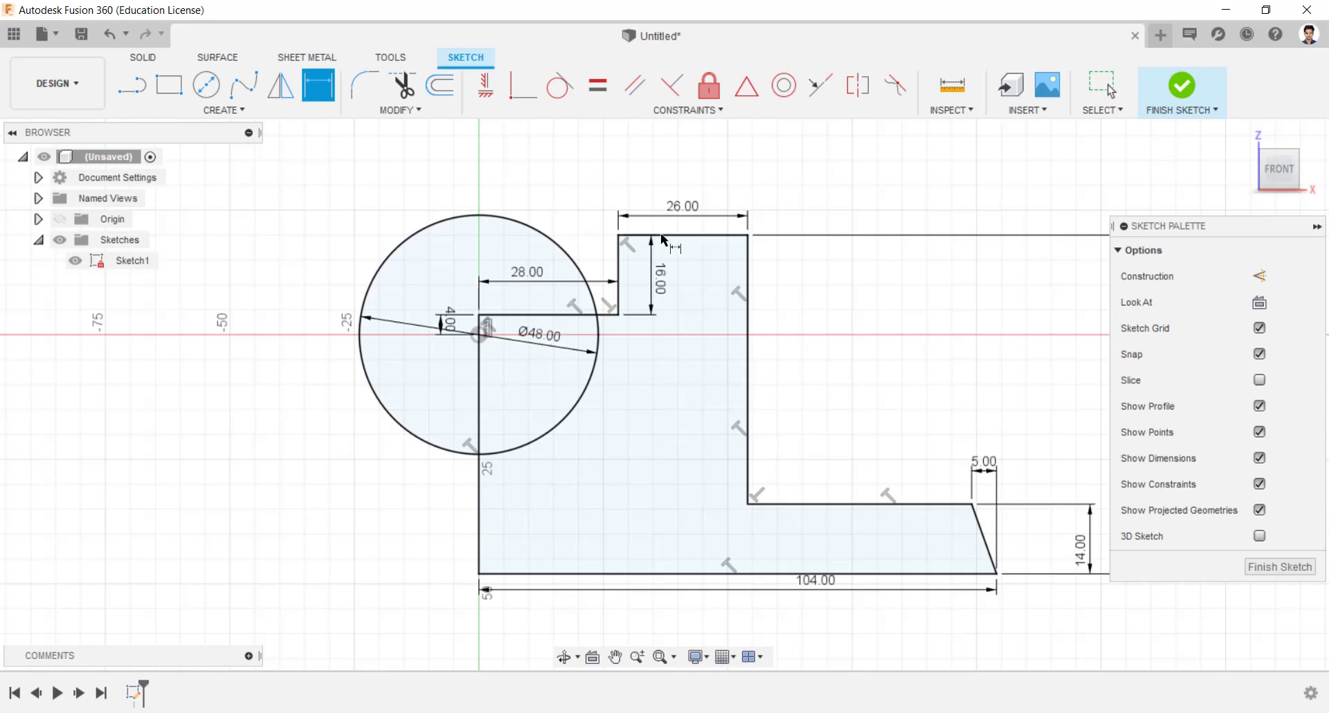
key(l)
scroll(605, 355, up, 3)
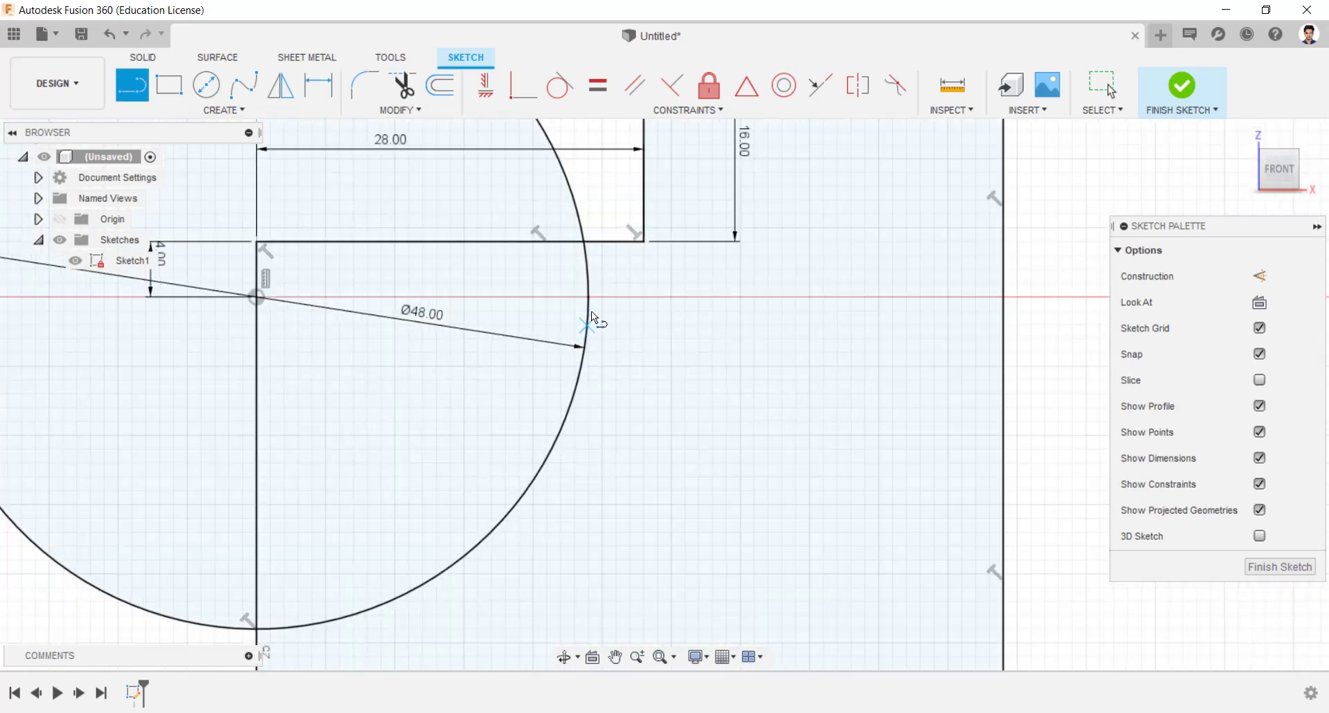
click(593, 296)
click(588, 200)
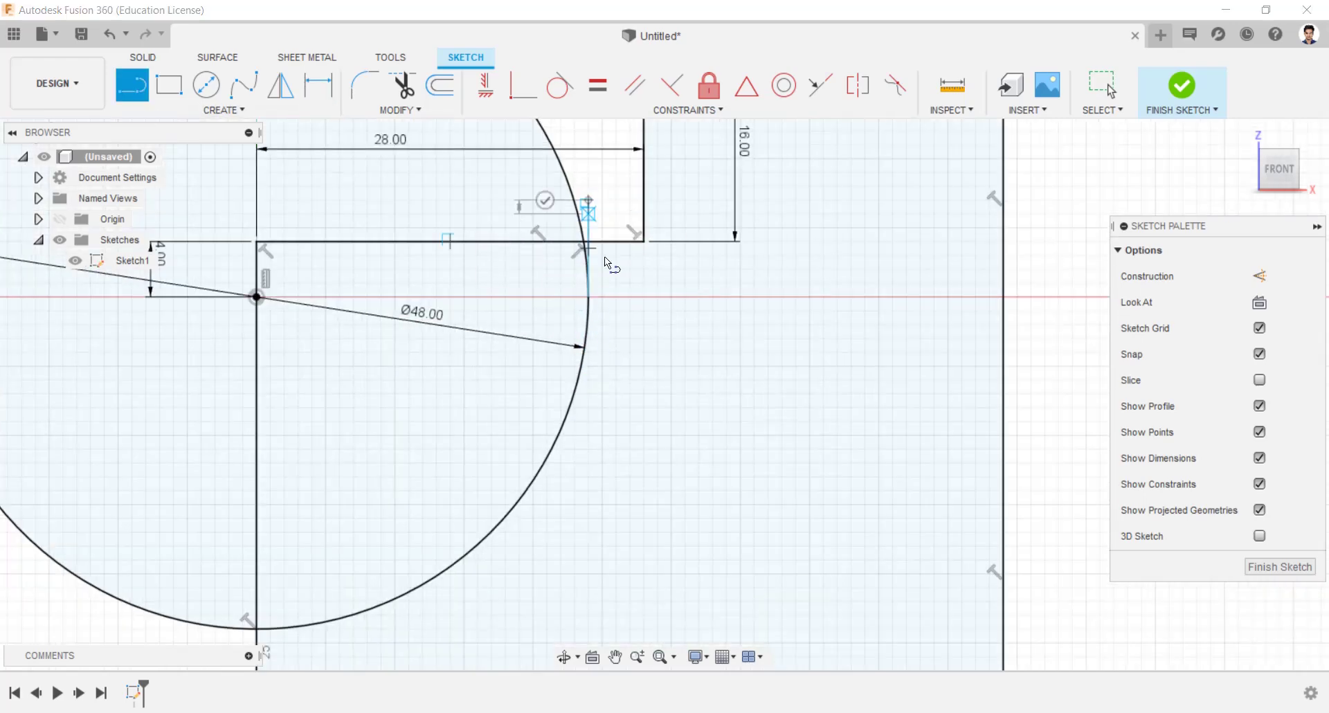
Apply a tangent constraint between the 48 mm circle and the short vertical line.
scroll(598, 292, up, 2)
click(560, 85)
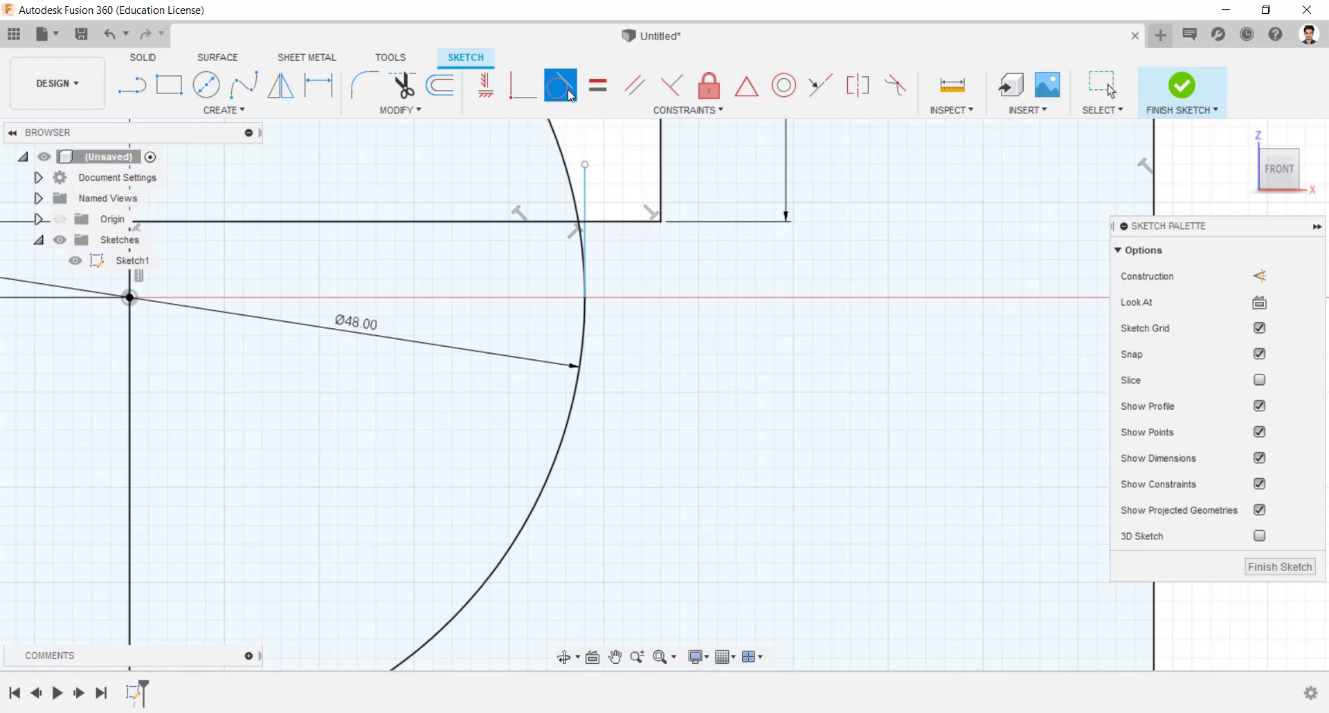
click(584, 234)
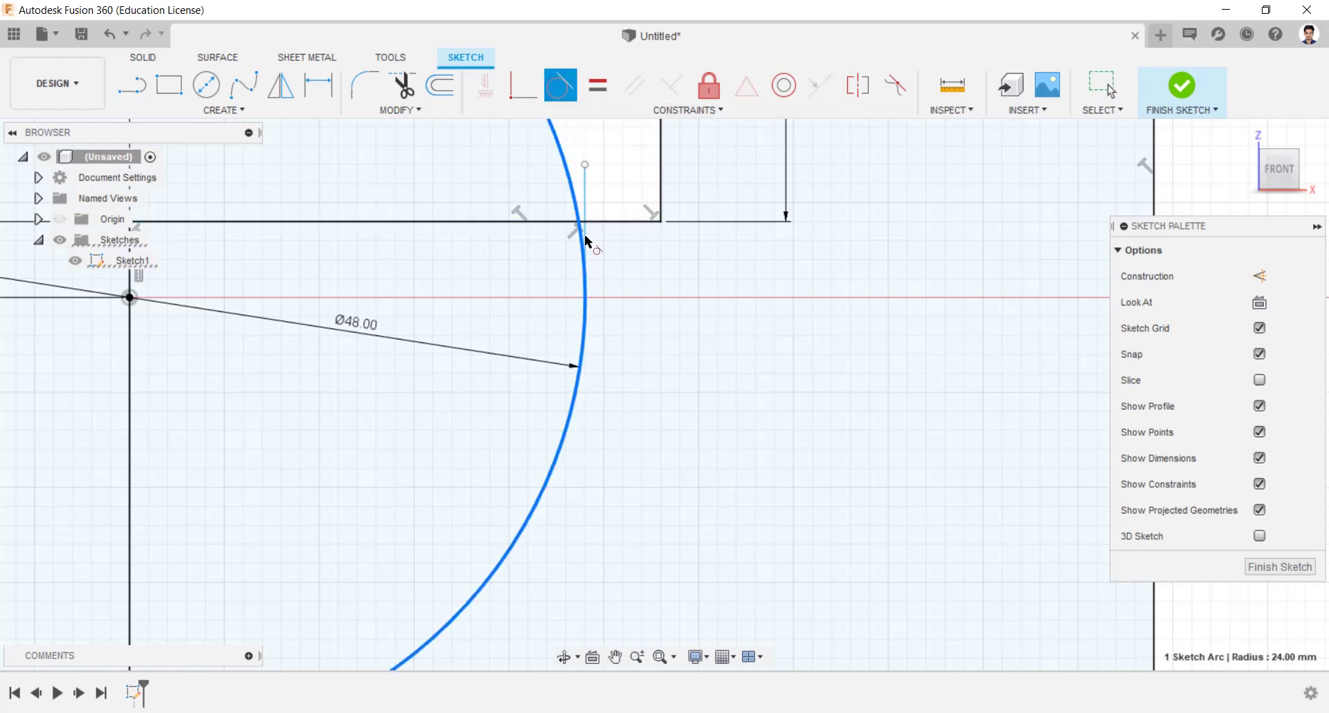
click(585, 209)
scroll(739, 249, down, 2)
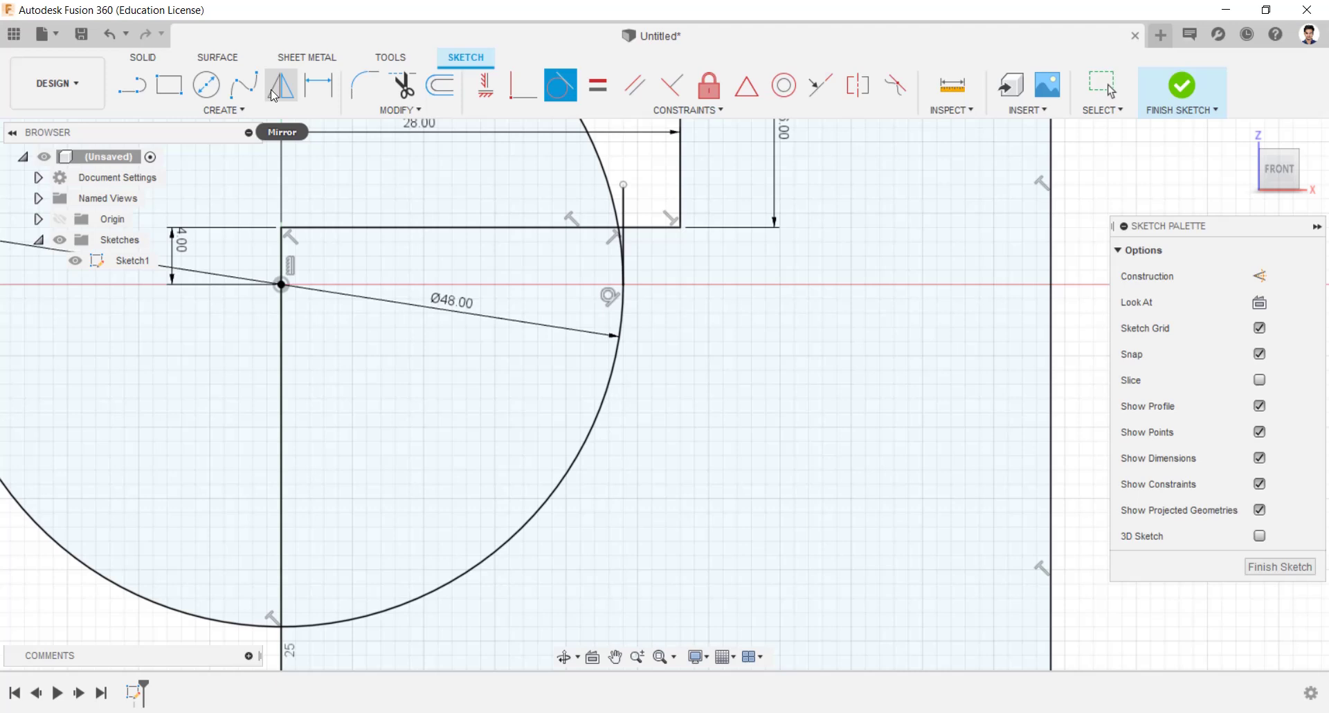
Trim the circle's upper arc and the step and centre lines inside the bore, leaving an open half-bore profile.
click(402, 86)
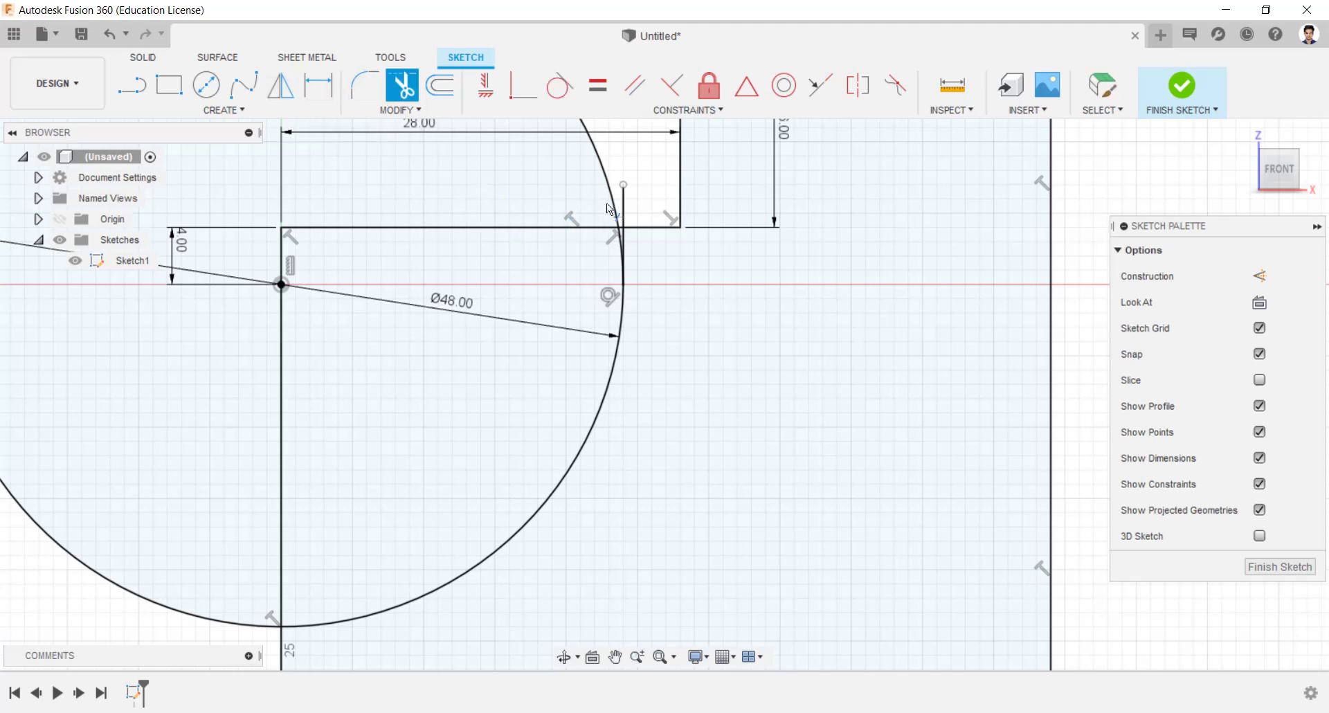
click(612, 202)
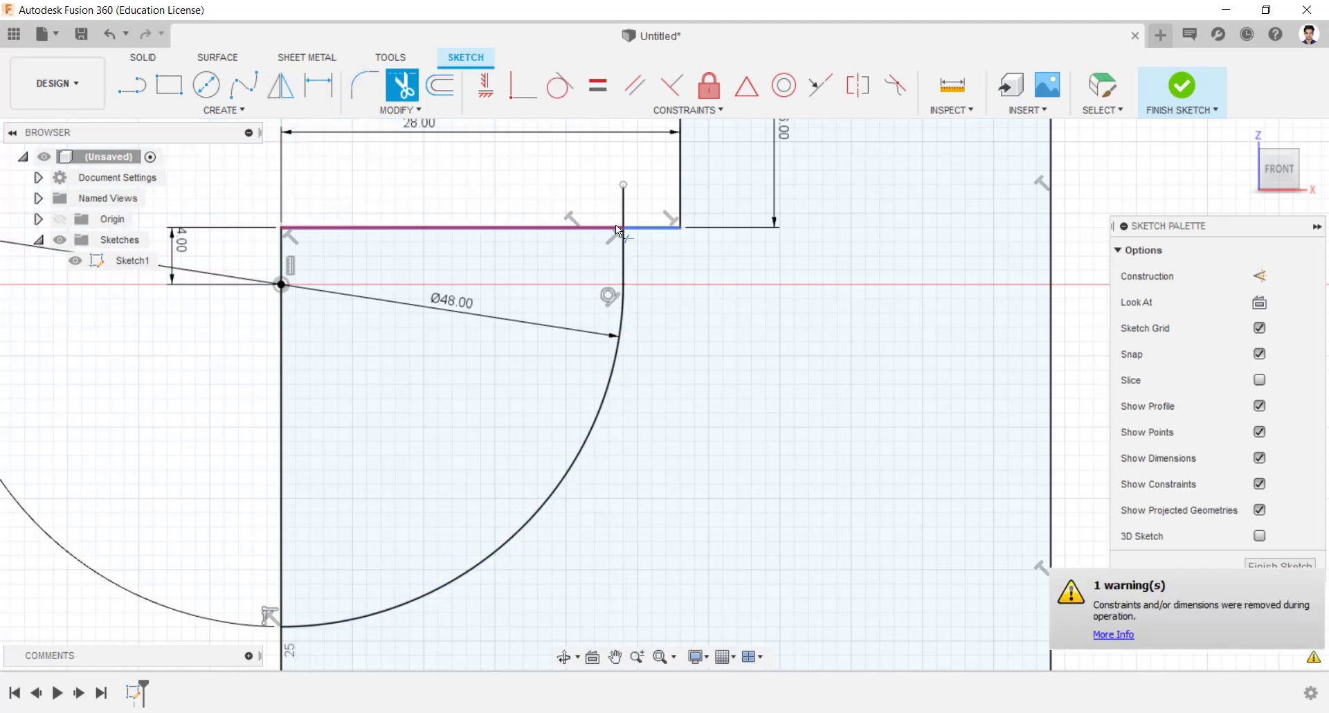
click(618, 230)
click(291, 365)
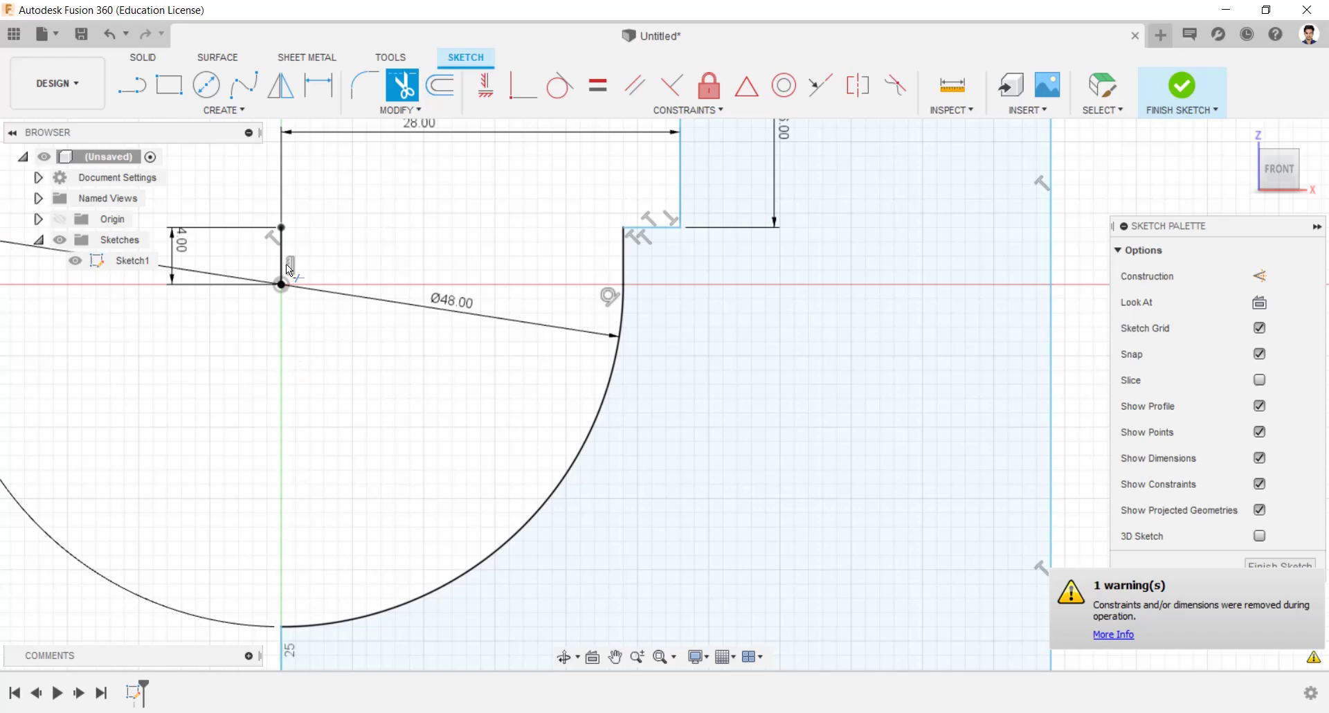
click(280, 260)
scroll(457, 368, down, 6)
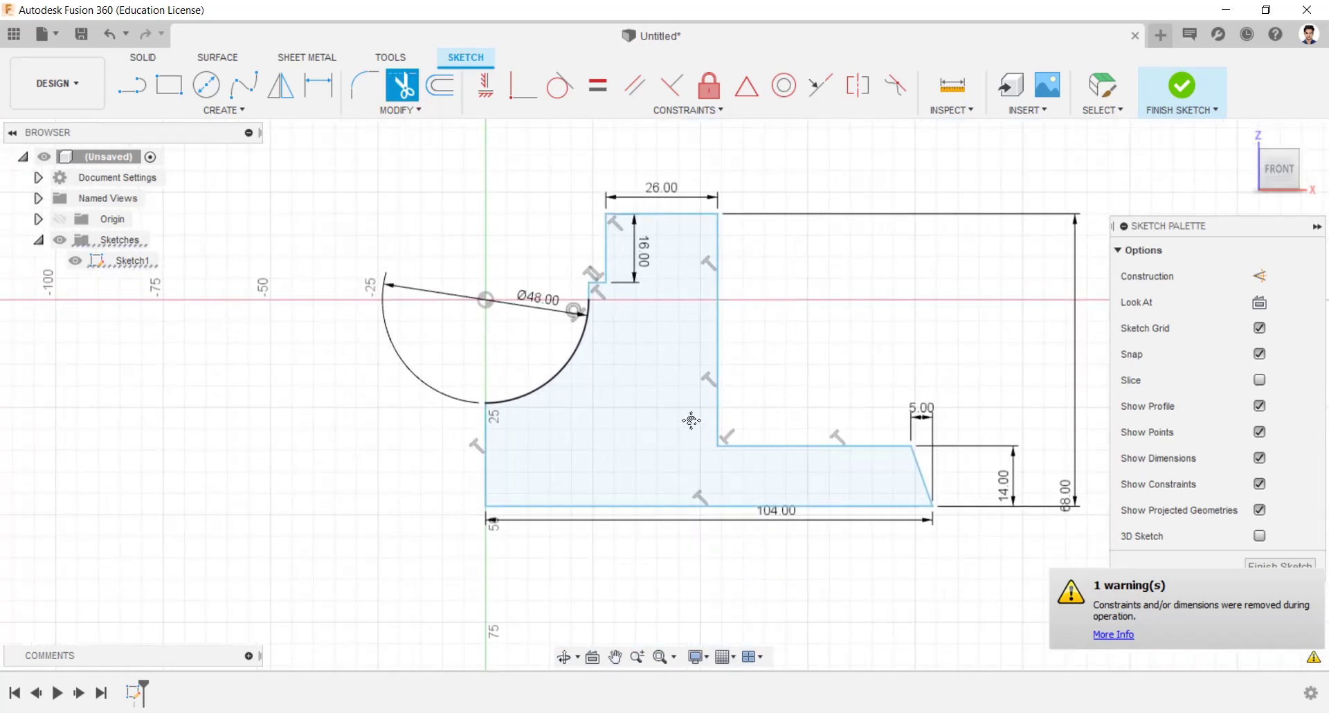
Mirror the half profile about its vertical centre edge and finish the sketch.
click(285, 85)
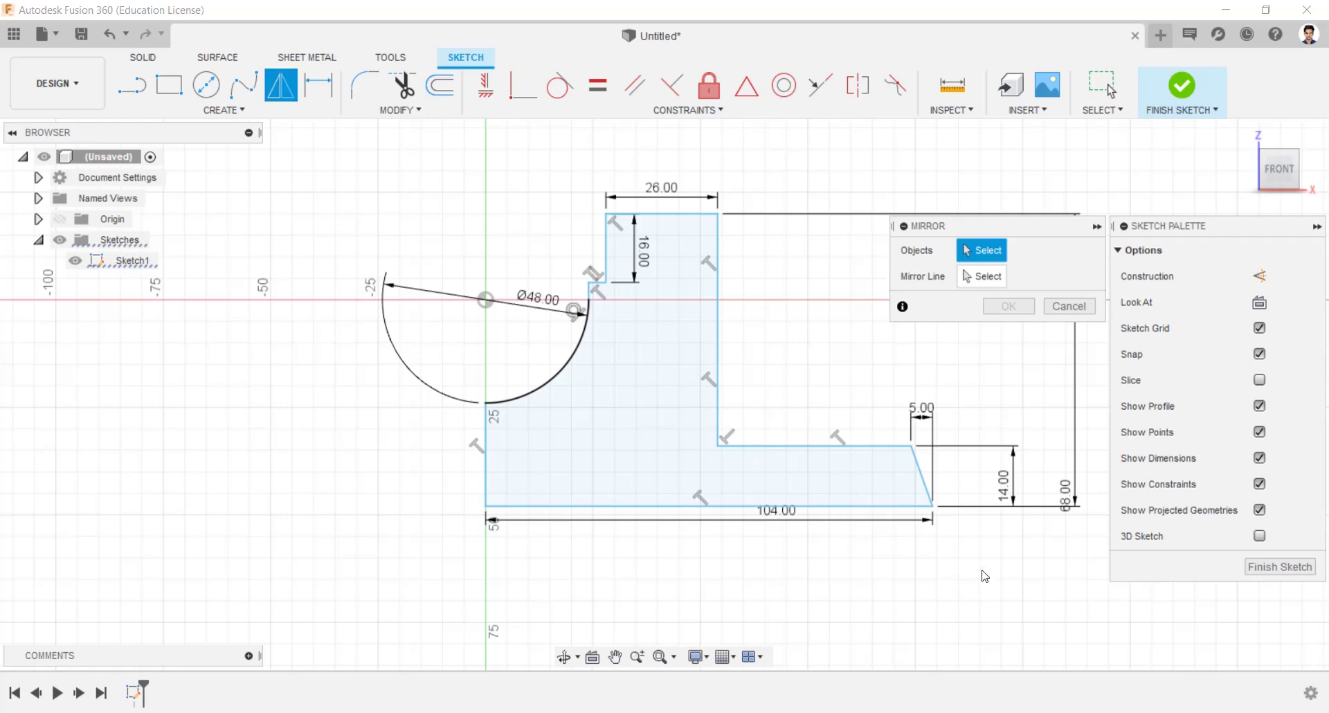
mouse_move(984, 576)
mouse_down()
mouse_move(609, 297)
mouse_move(530, 193)
mouse_up()
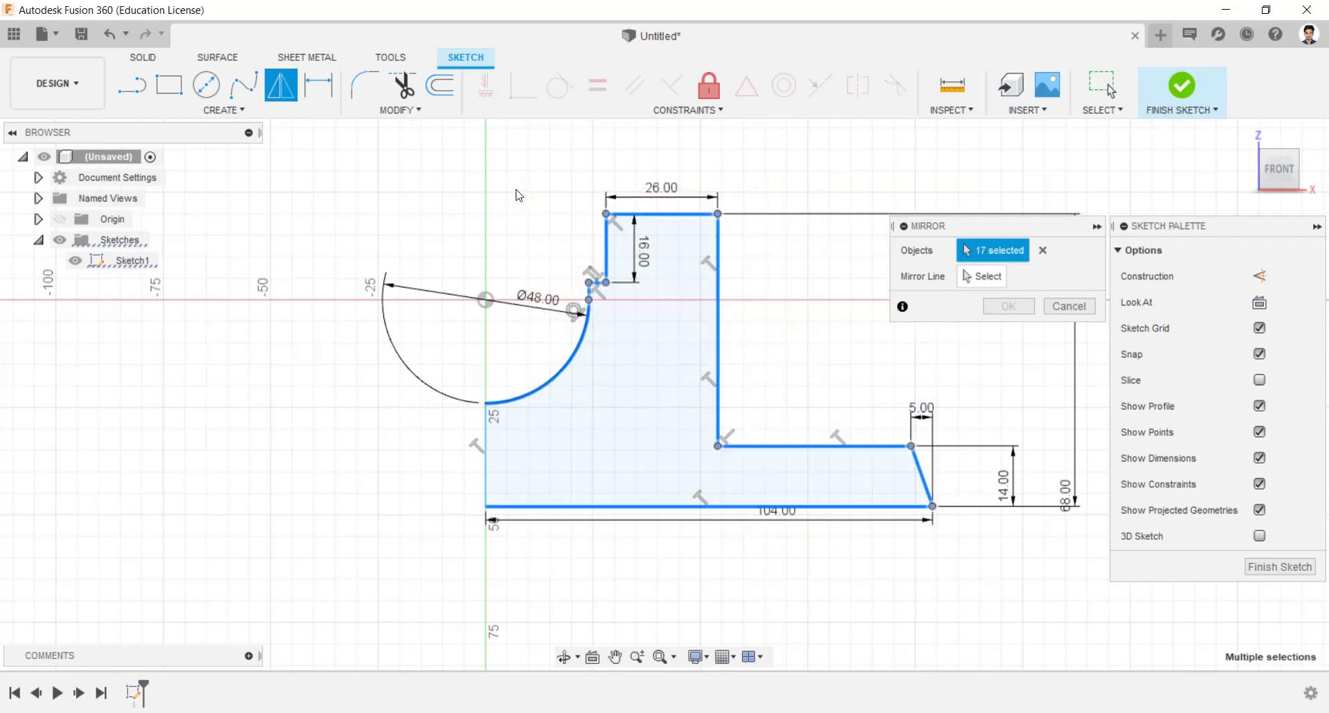
click(962, 277)
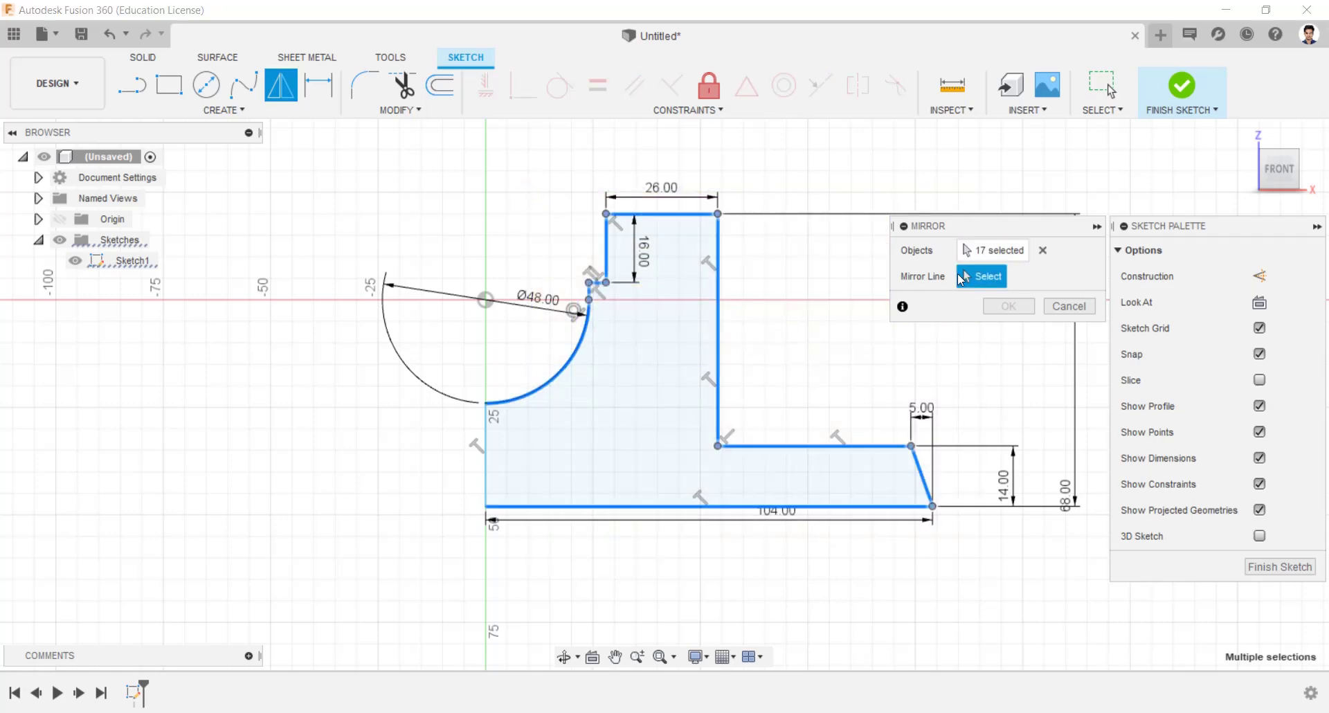
click(486, 447)
scroll(900, 415, down, 2)
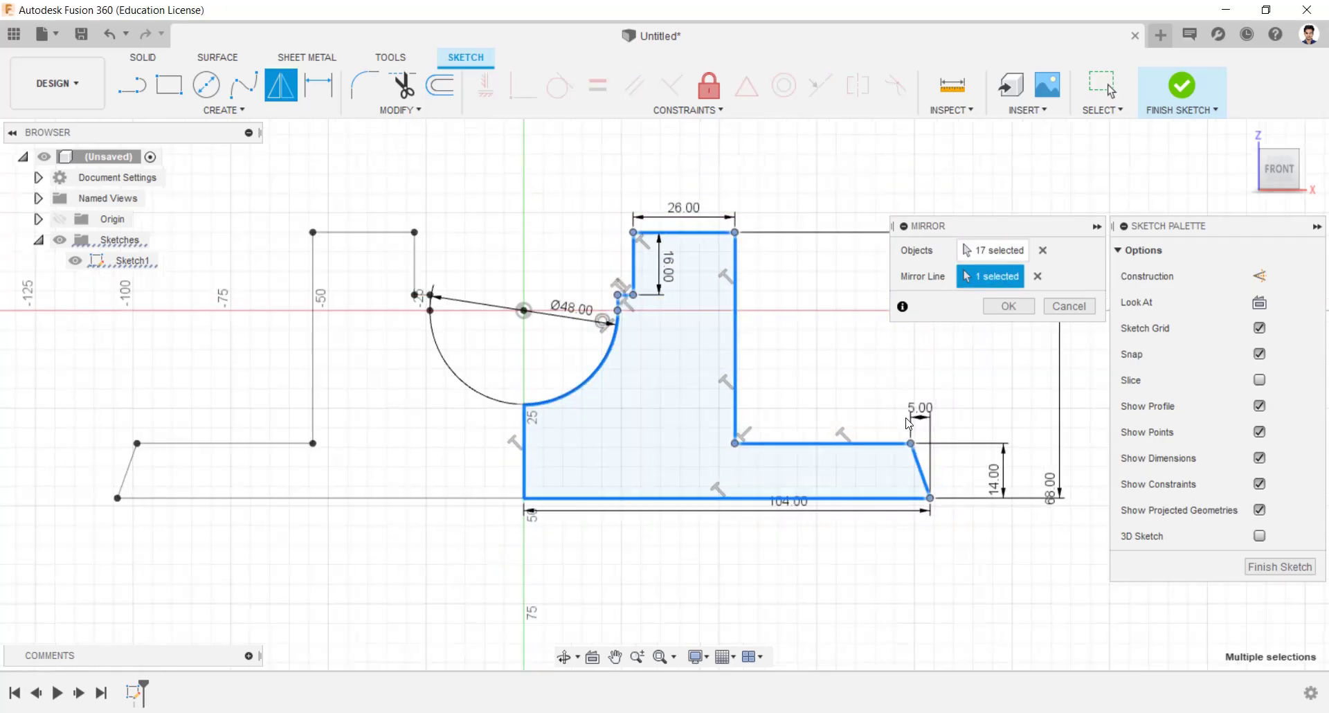
click(1018, 302)
click(1209, 90)
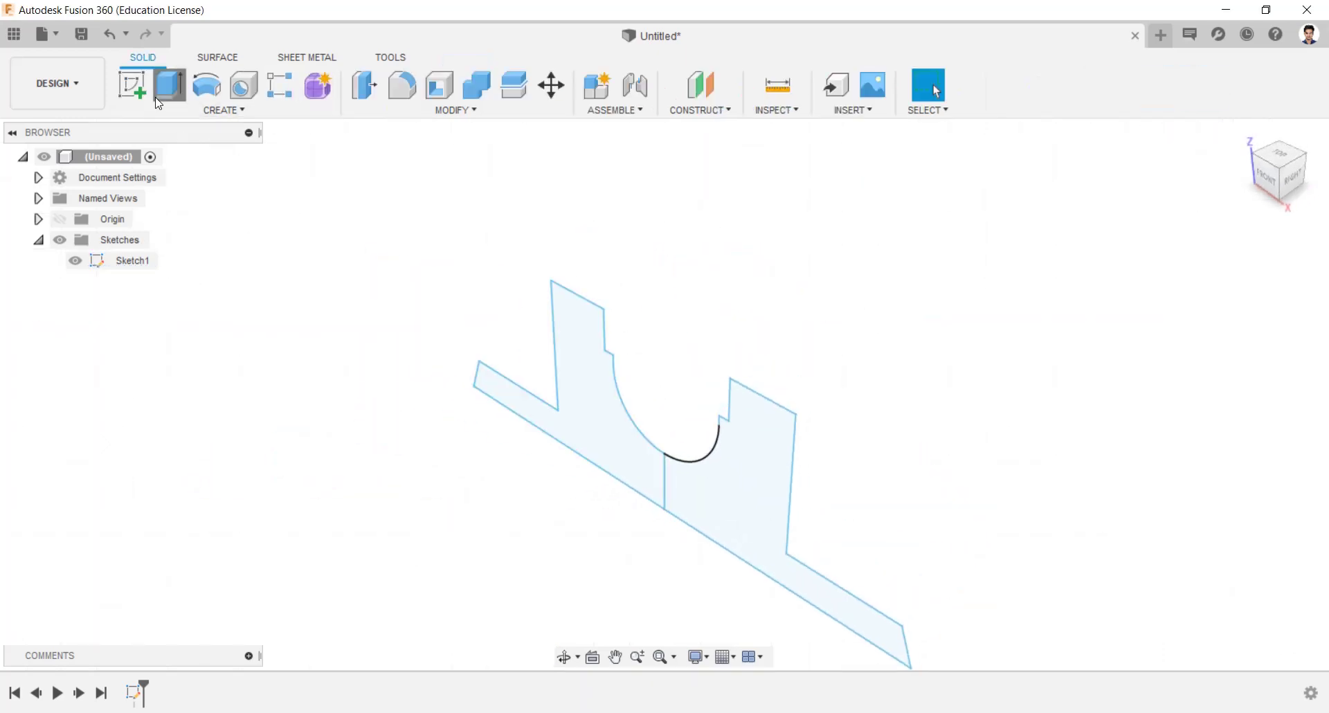
Extrude both halves of the profile symmetrically by a whole length of 46 mm as a new body.
click(169, 85)
click(756, 486)
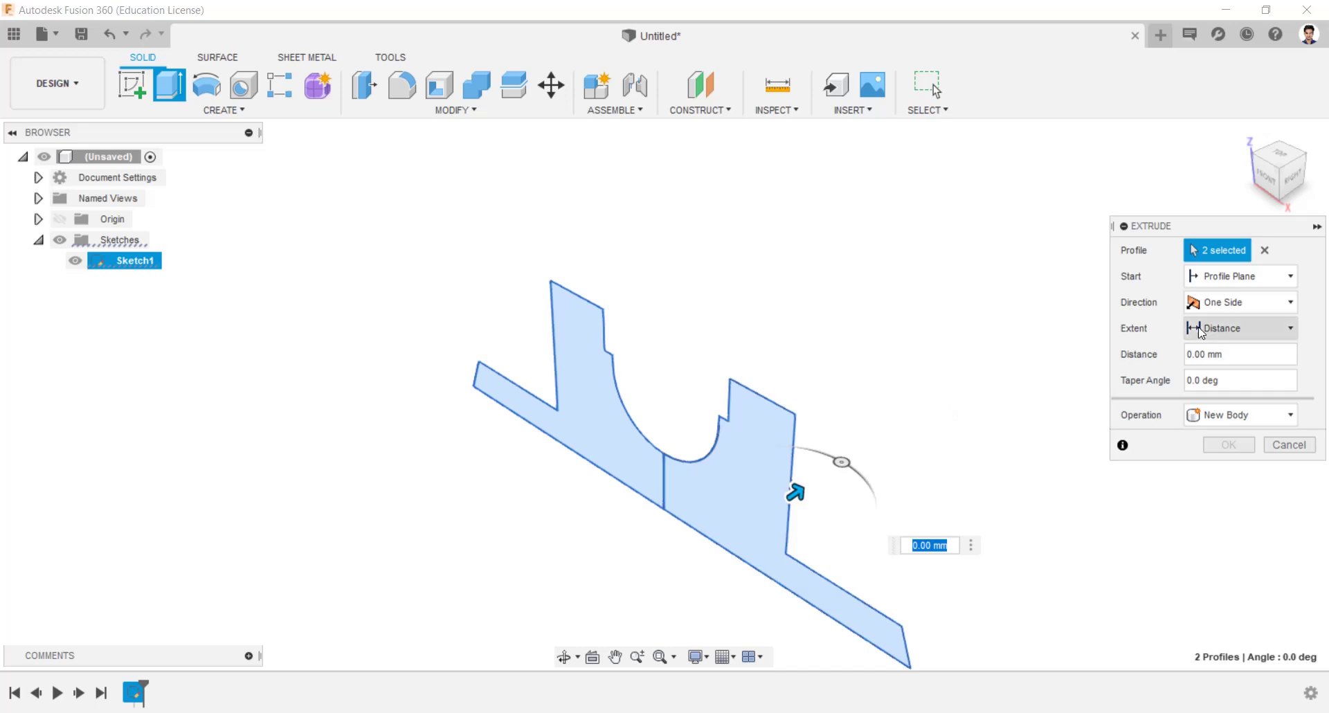
click(1212, 306)
click(1212, 346)
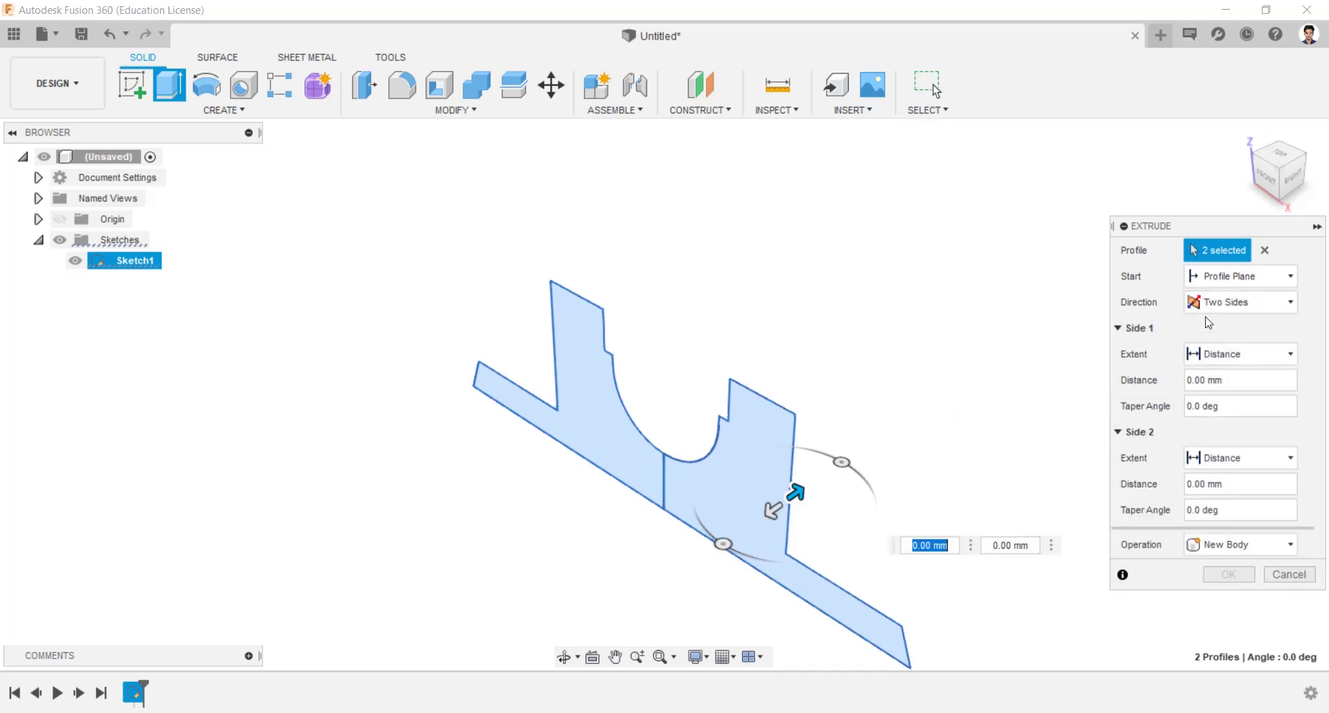
click(1218, 302)
click(1217, 363)
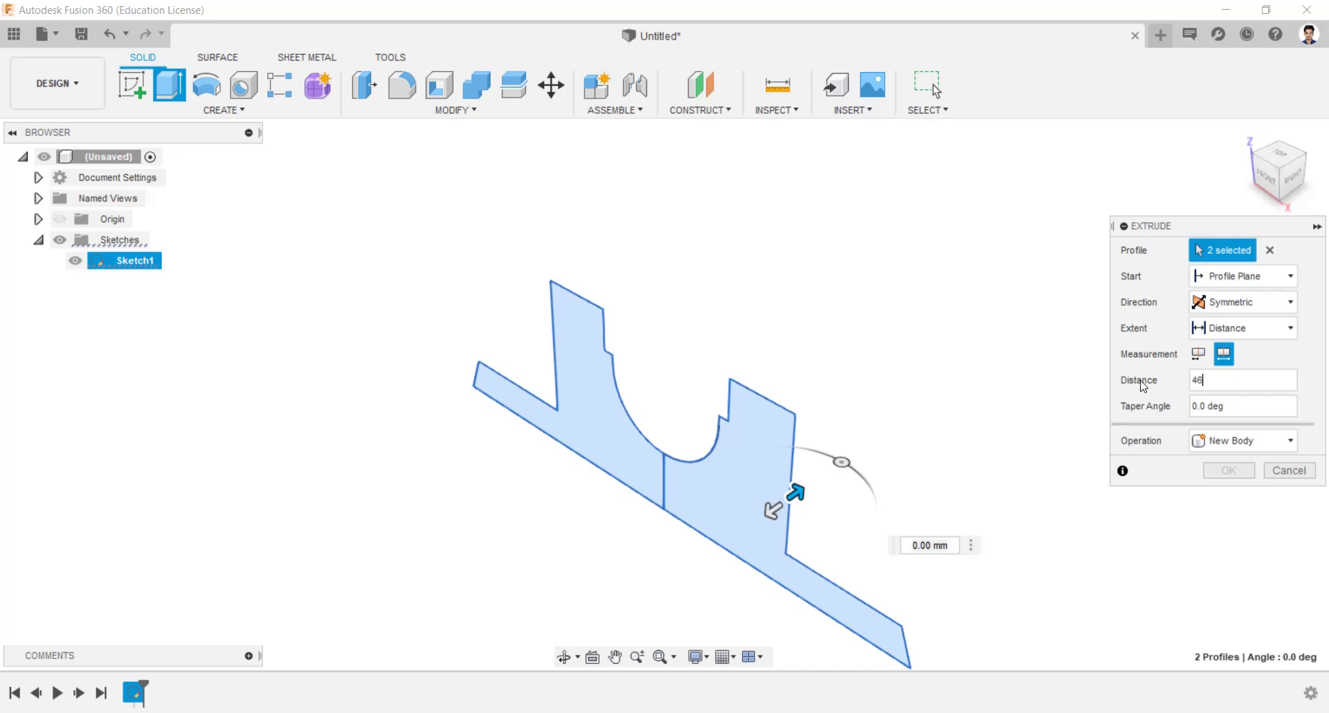
text(46)
key(Return)
Start a new sketch on the front plane and draw a 48 mm diameter circle centred on the origin.
mouse_move(1020, 399)
shift+middle_down()
mouse_move(980, 365)
mouse_move(990, 293)
mouse_move(945, 300)
shift+middle_up()
click(138, 88)
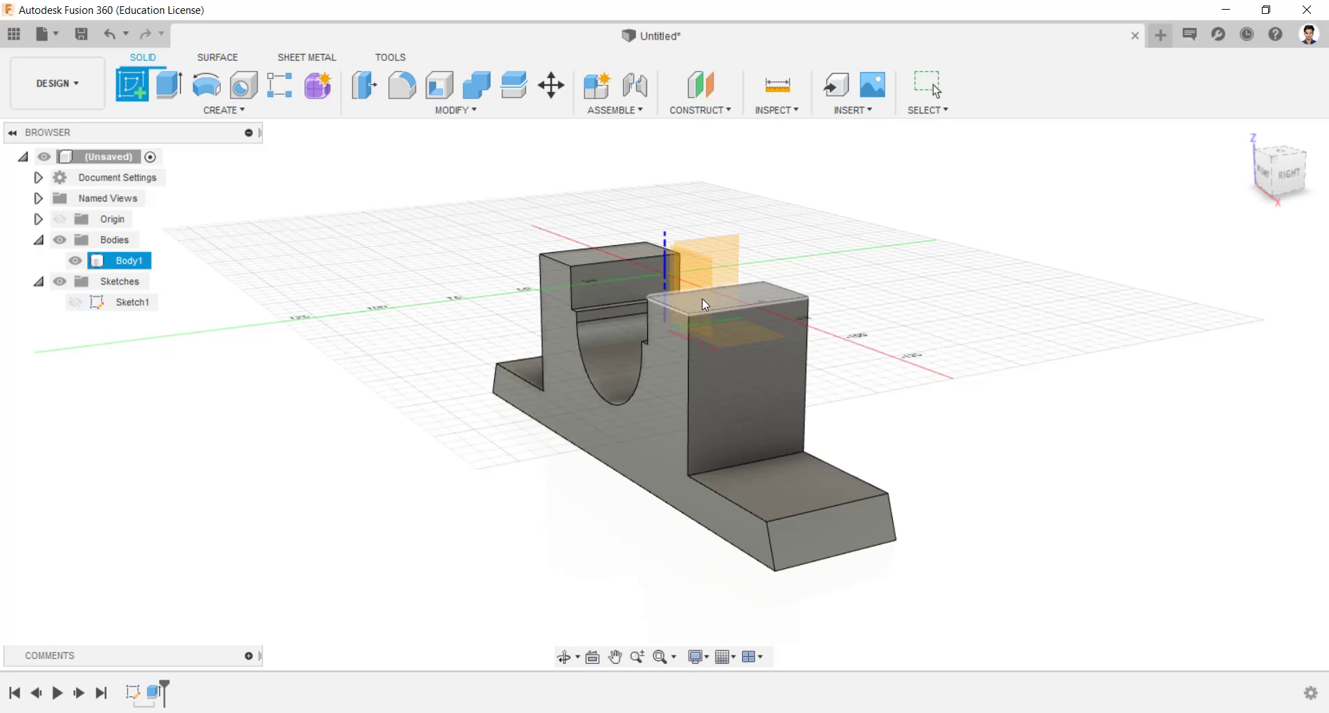
click(733, 301)
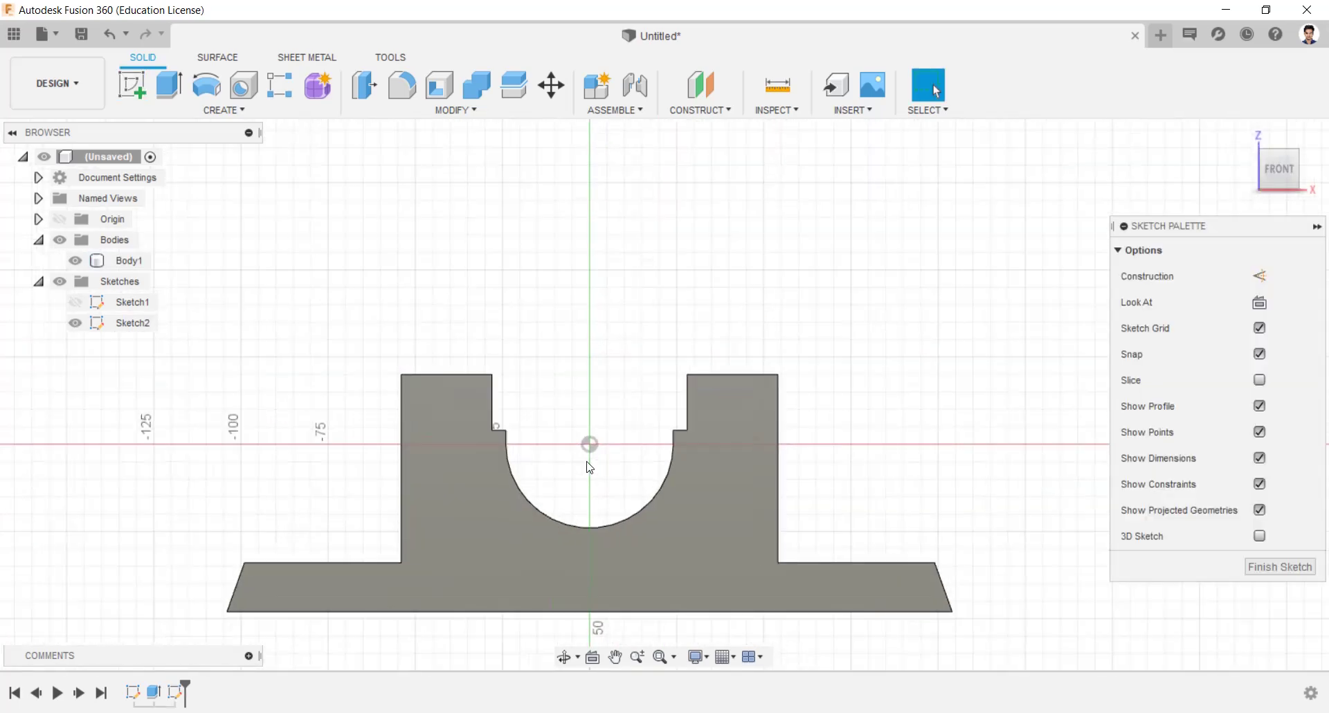
click(223, 83)
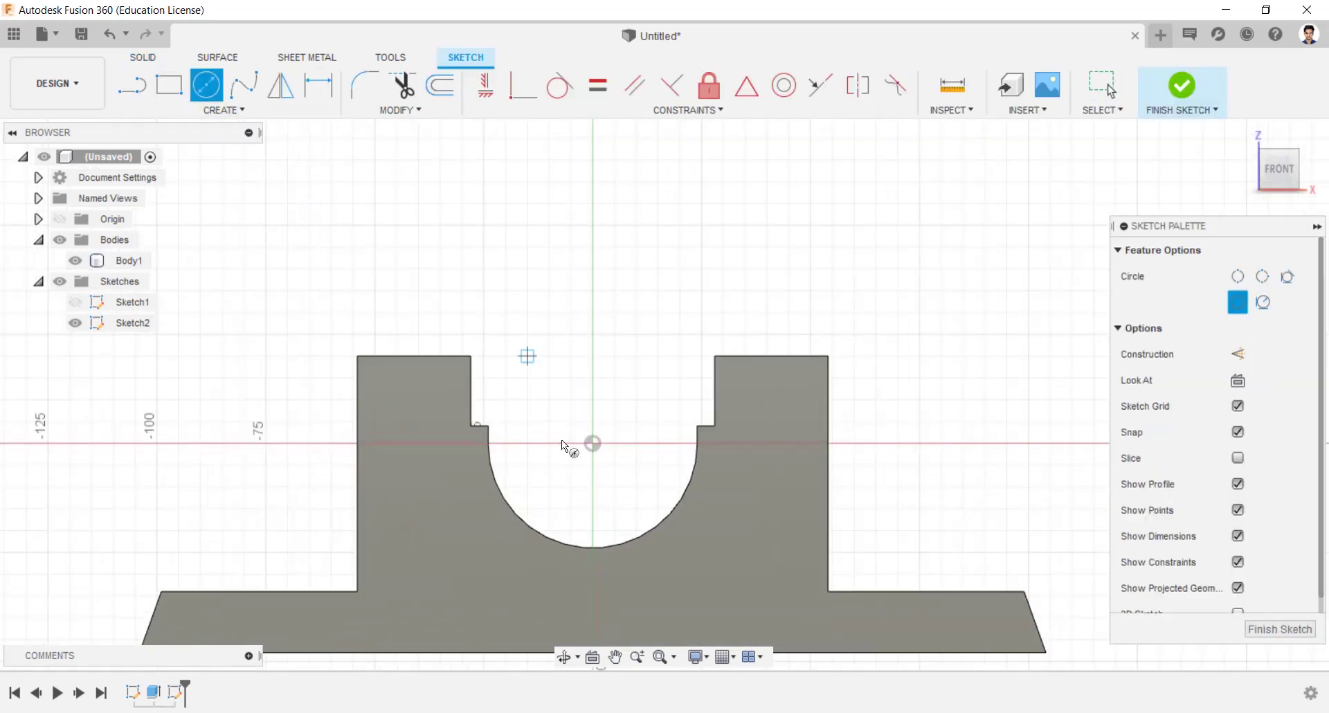
click(593, 443)
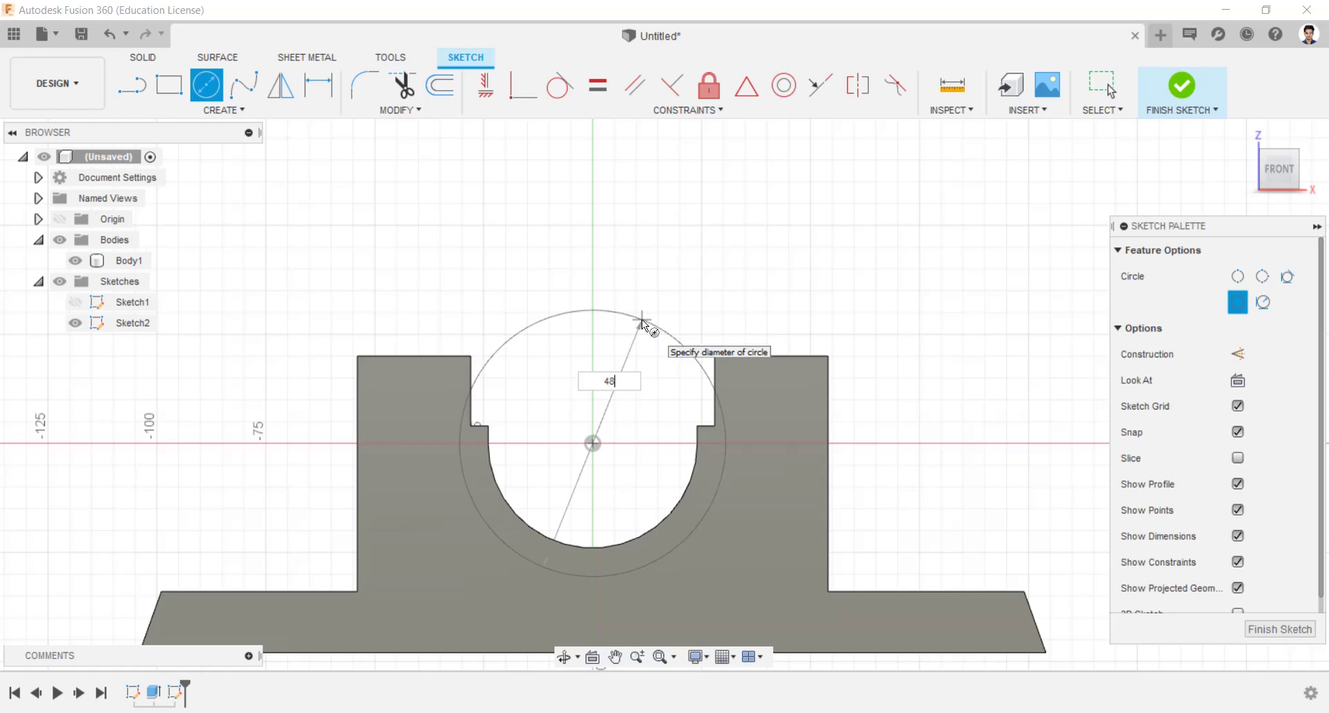
key(Return)
Draw connected lines from the origin: 8 mm up, 28 mm horizontally to the block's inner wall, and 16 mm up.
scroll(616, 363, up, 2)
key(l)
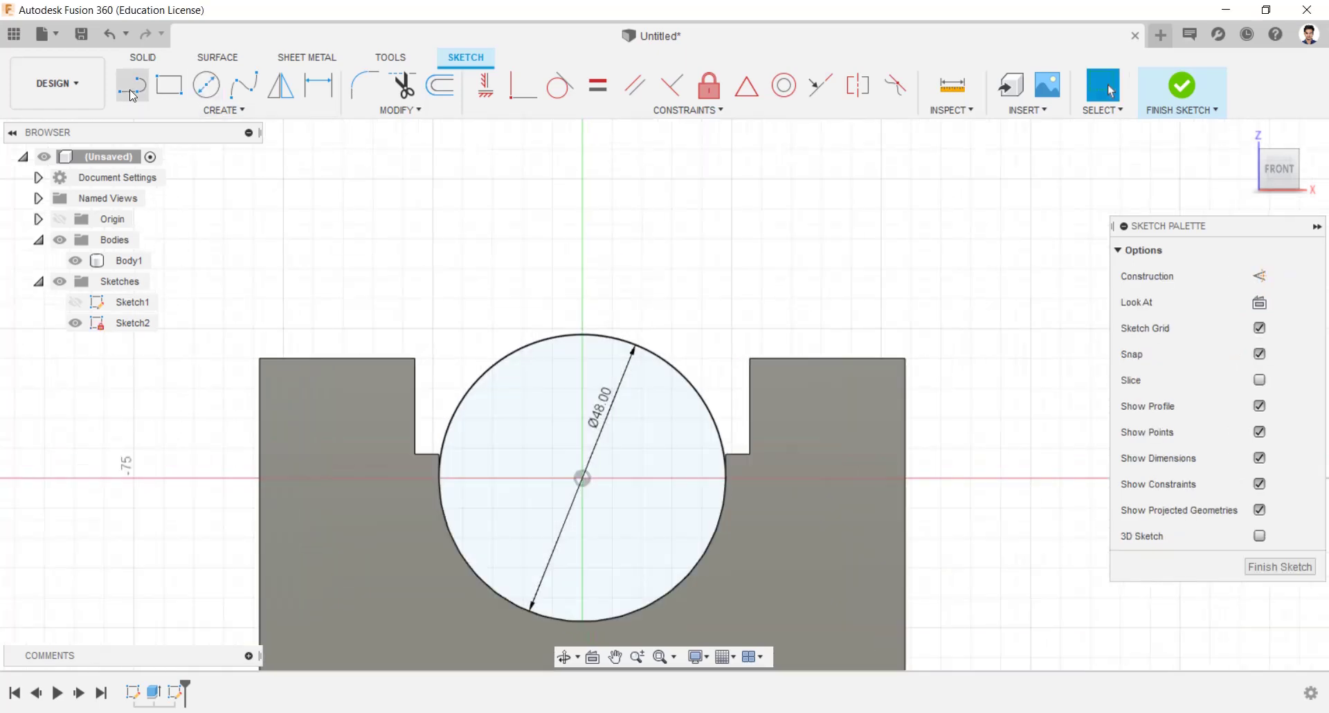
click(584, 477)
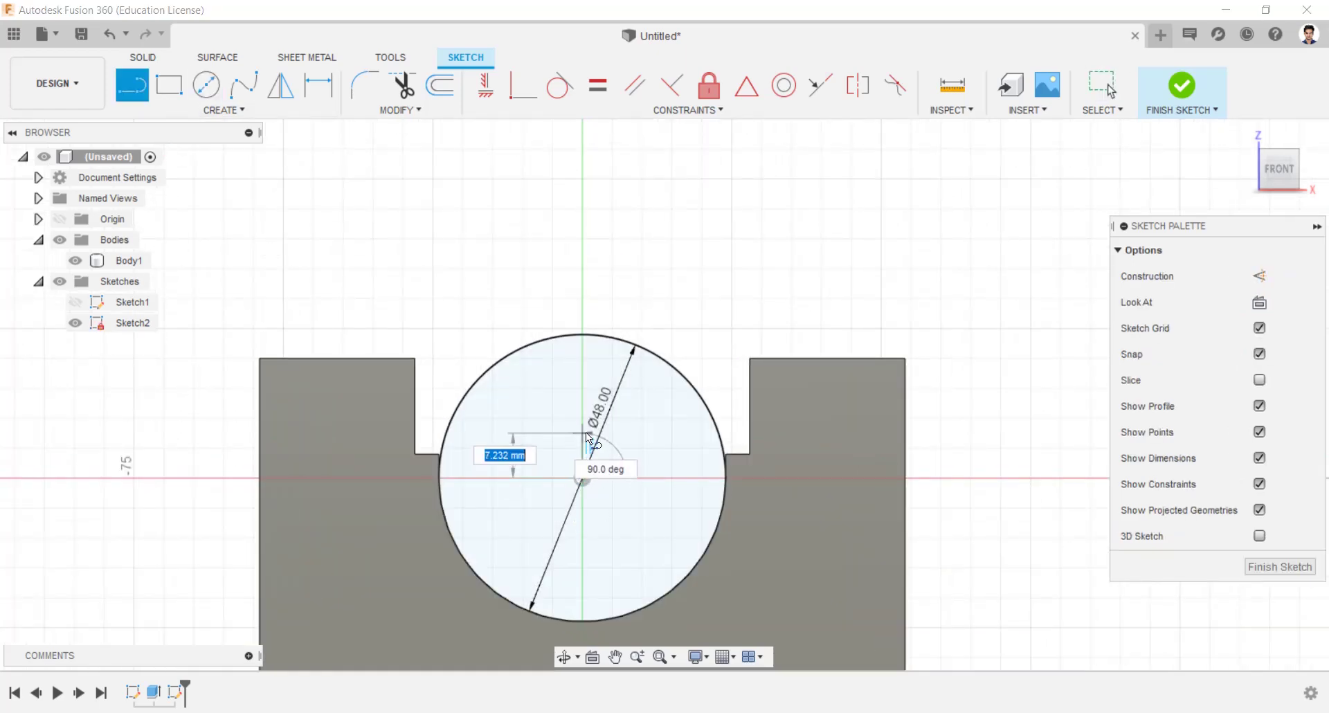
text(8)
key(Return)
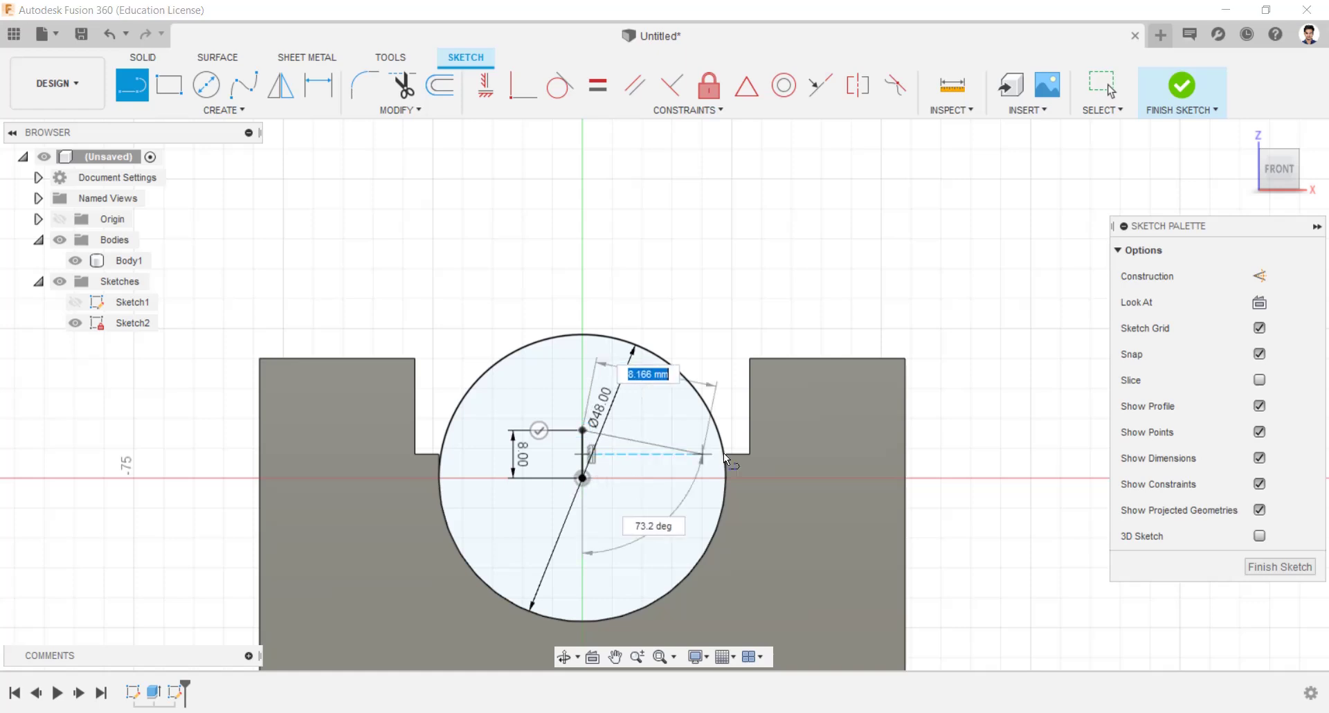
text(28)
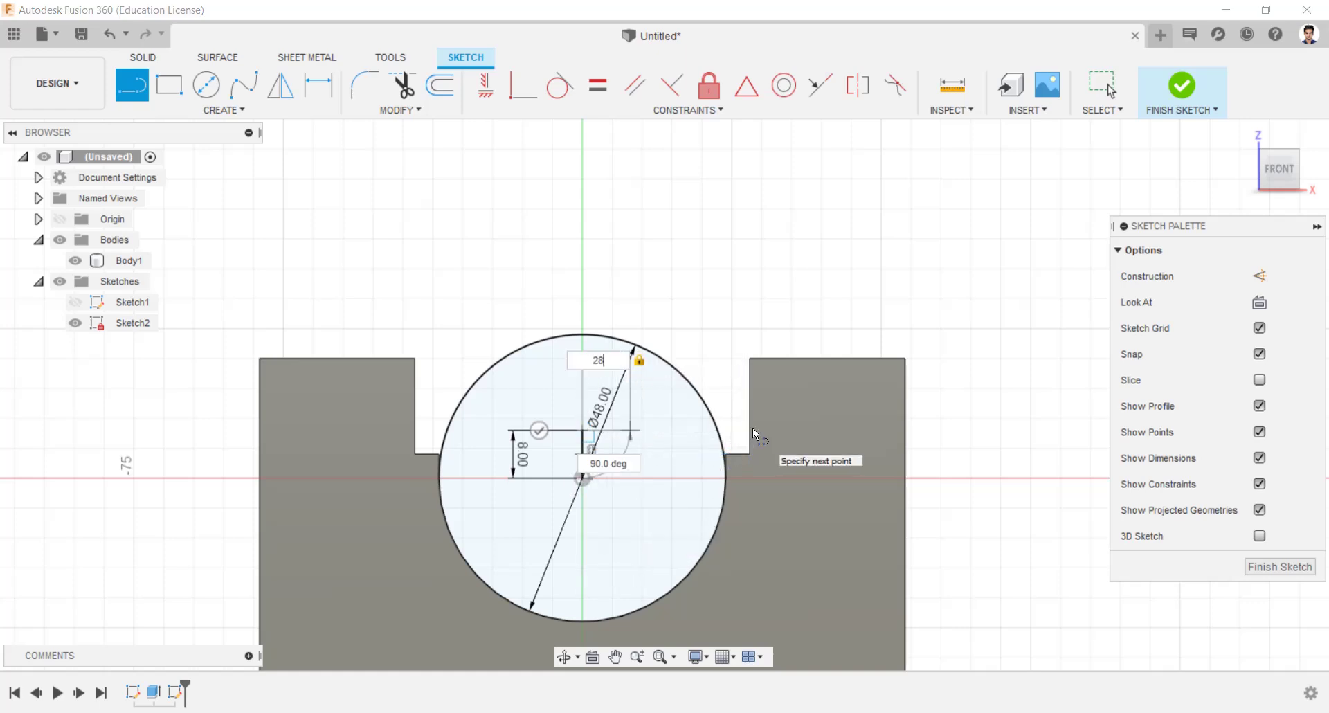
key(Return)
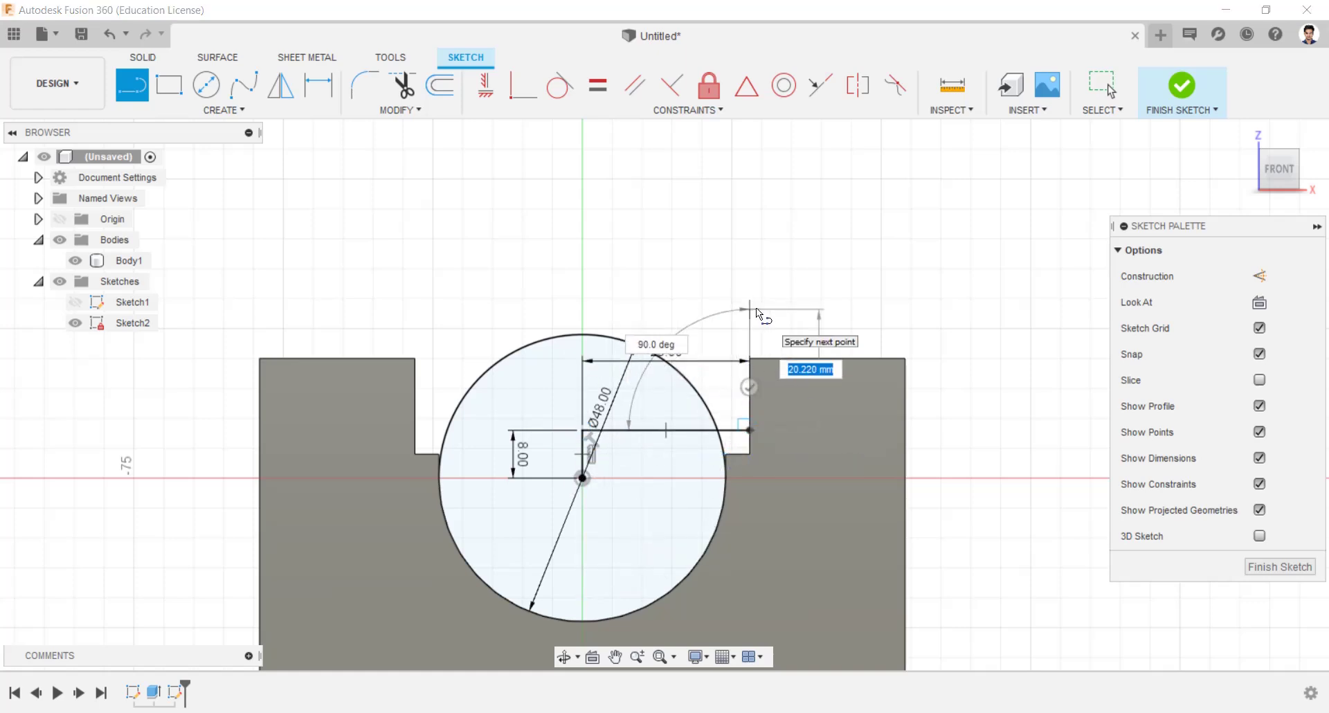
text(16)
key(Return)
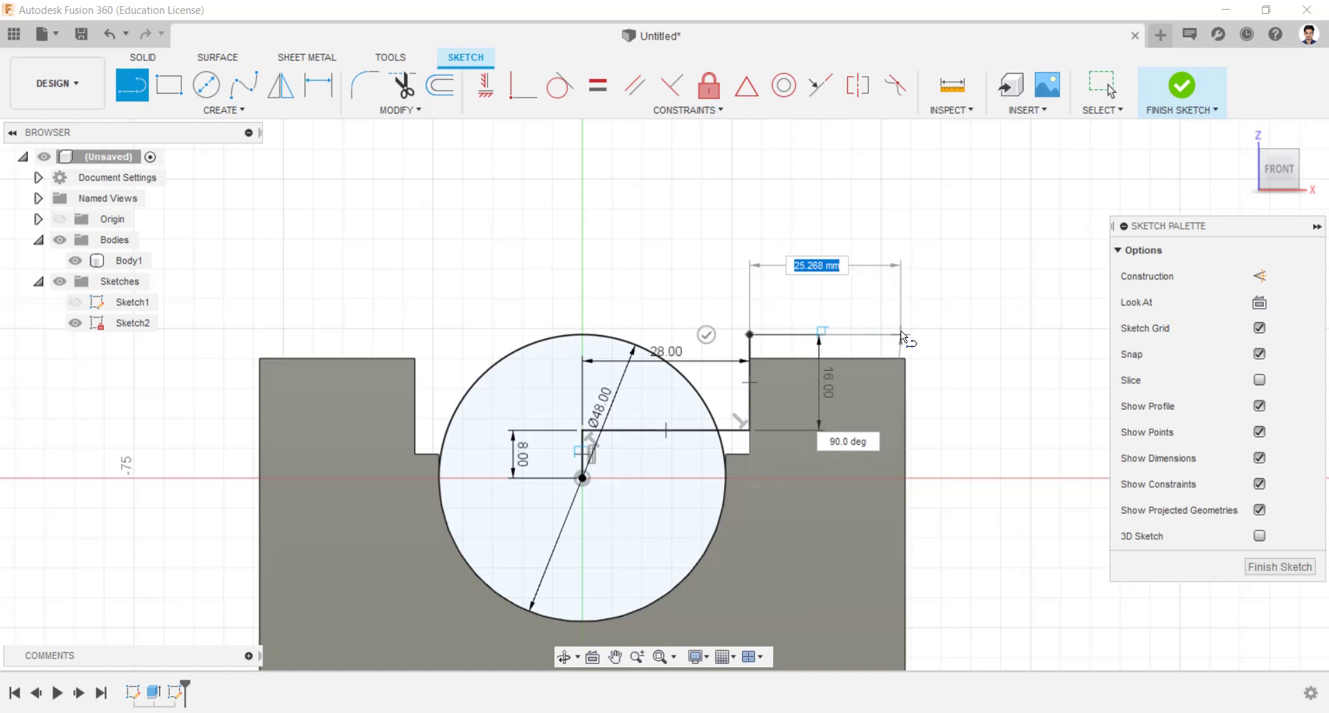
Continue the line chain 26 mm outward and 12 mm up, with a horizontal line back just past the 16 mm line.
click(901, 333)
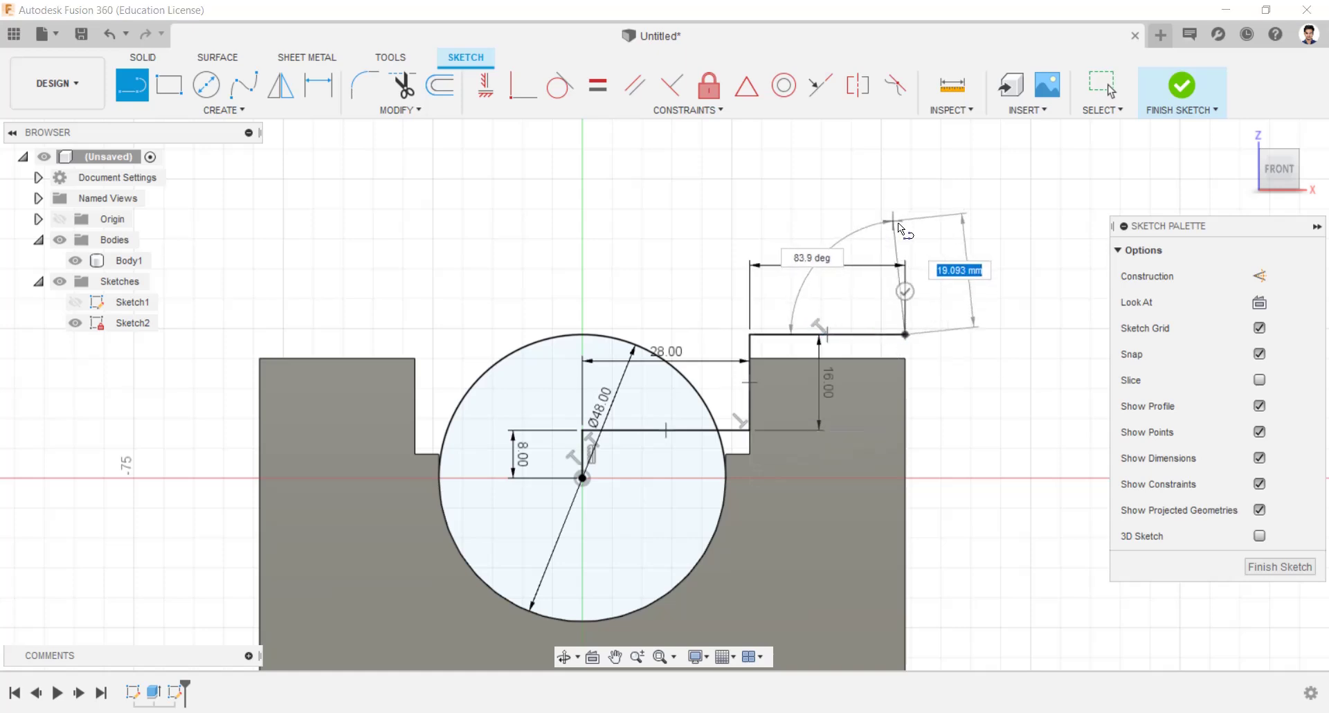
text(12)
key(Return)
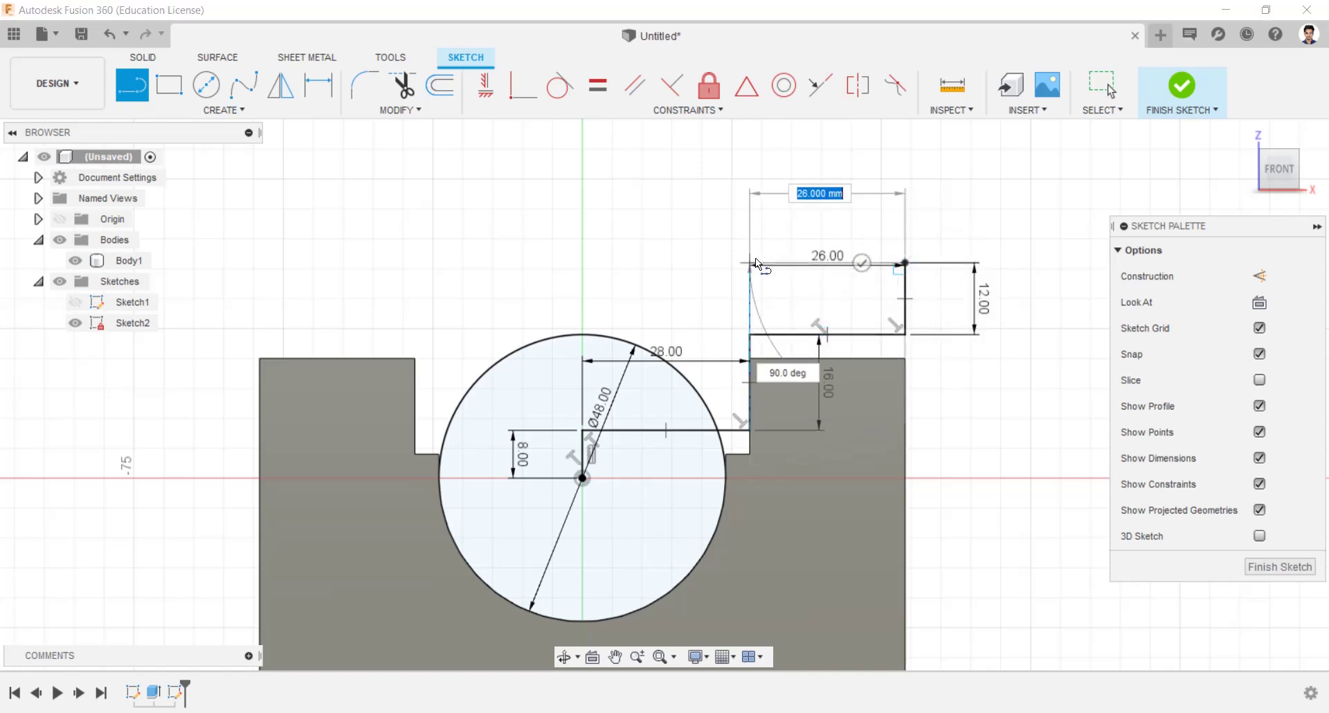
click(741, 255)
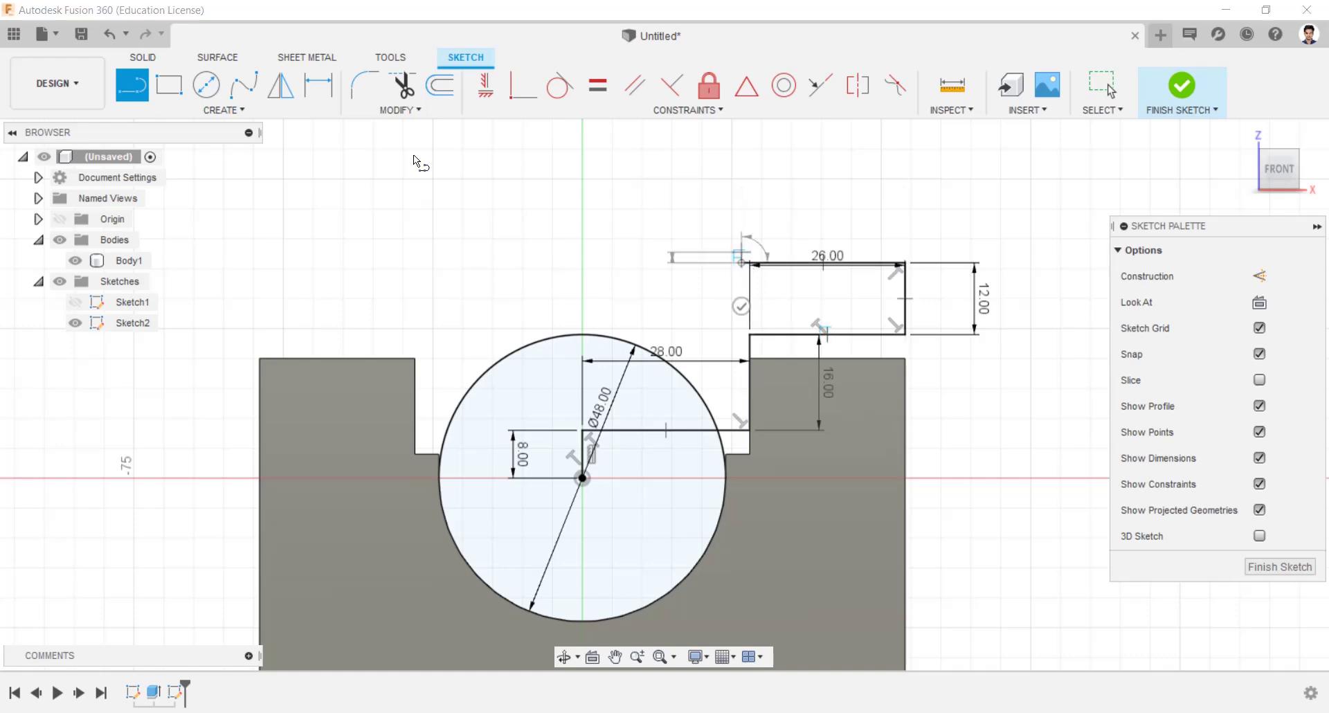
Draw a 108 mm diameter circle centred on the origin.
click(206, 85)
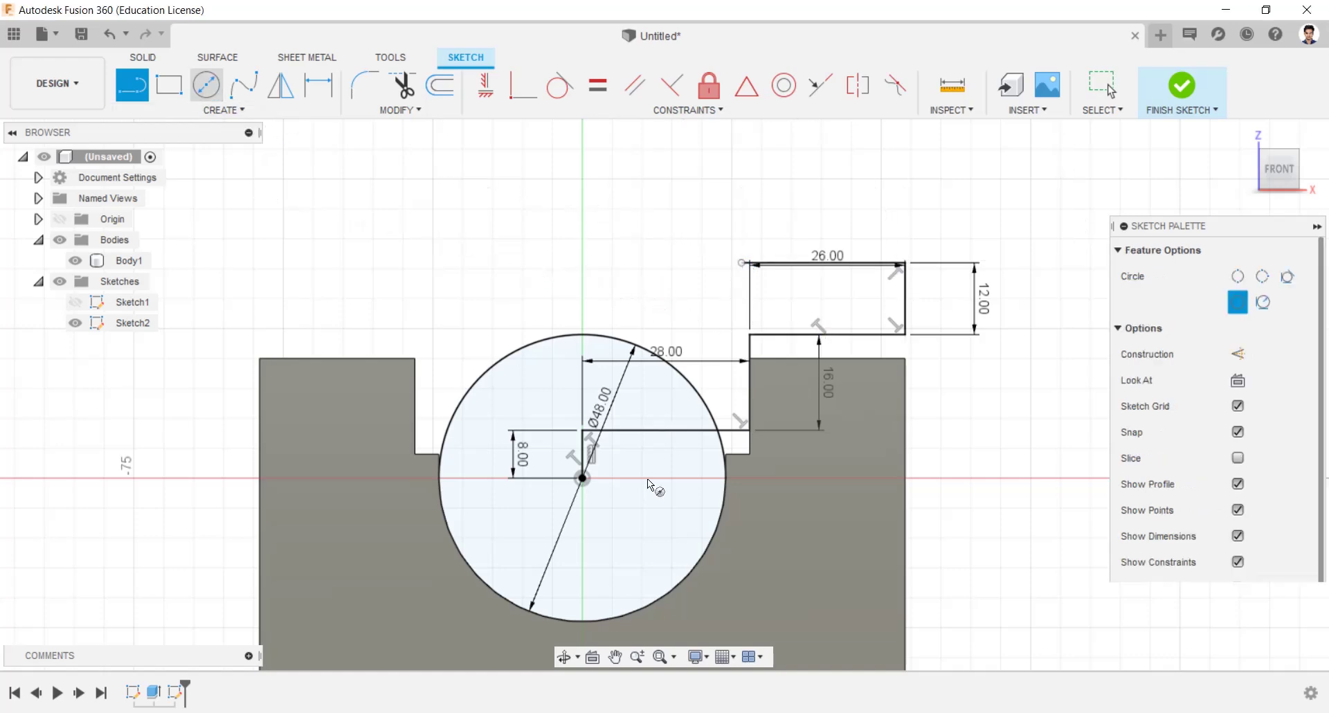
click(583, 474)
text(108)
key(Return)
key(Escape)
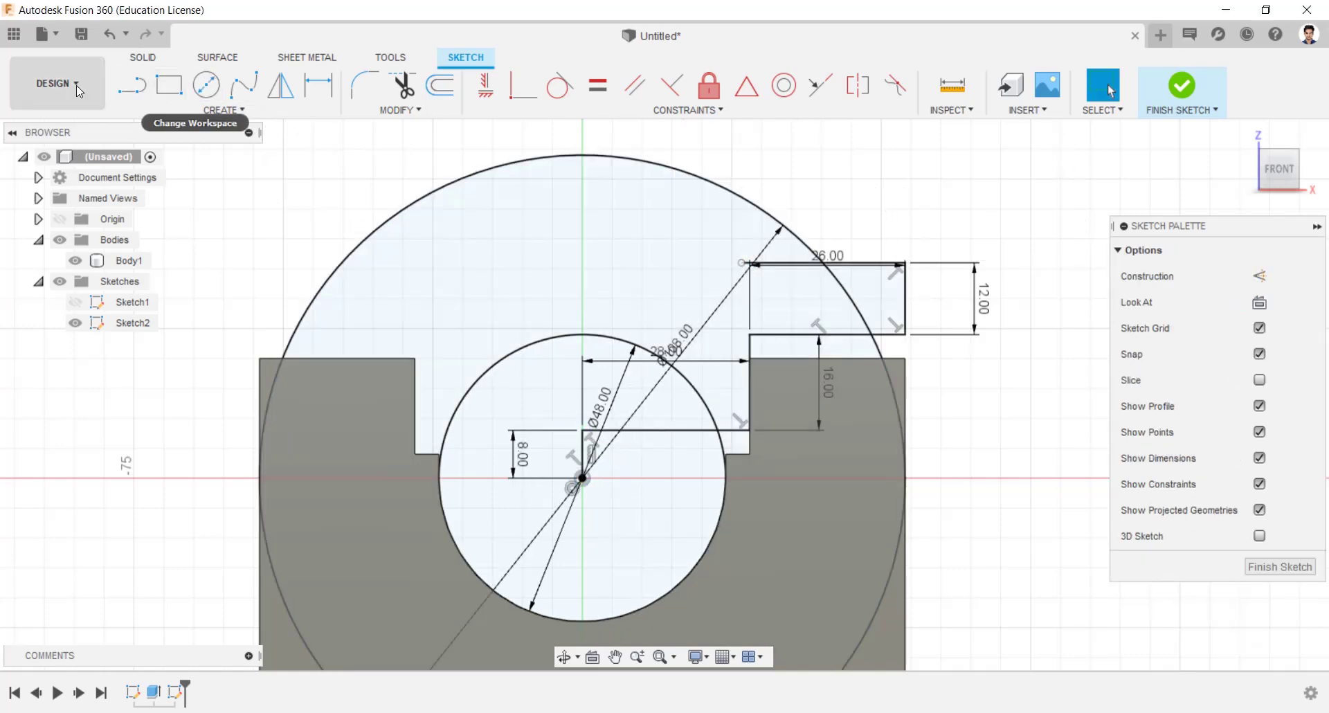
Draw a vertical centre line from the upper end of the 8 mm line to the top of the 108 mm circle.
click(129, 86)
click(582, 430)
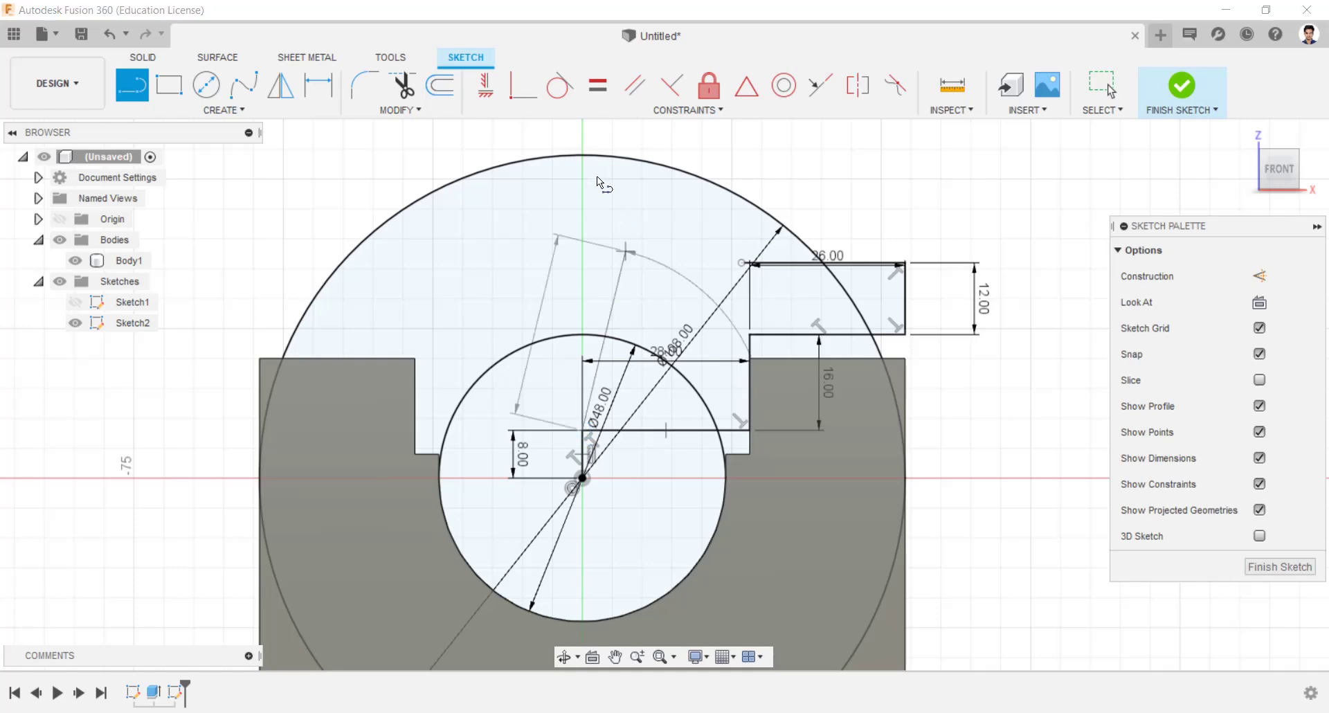
click(584, 154)
scroll(584, 153, up, 3)
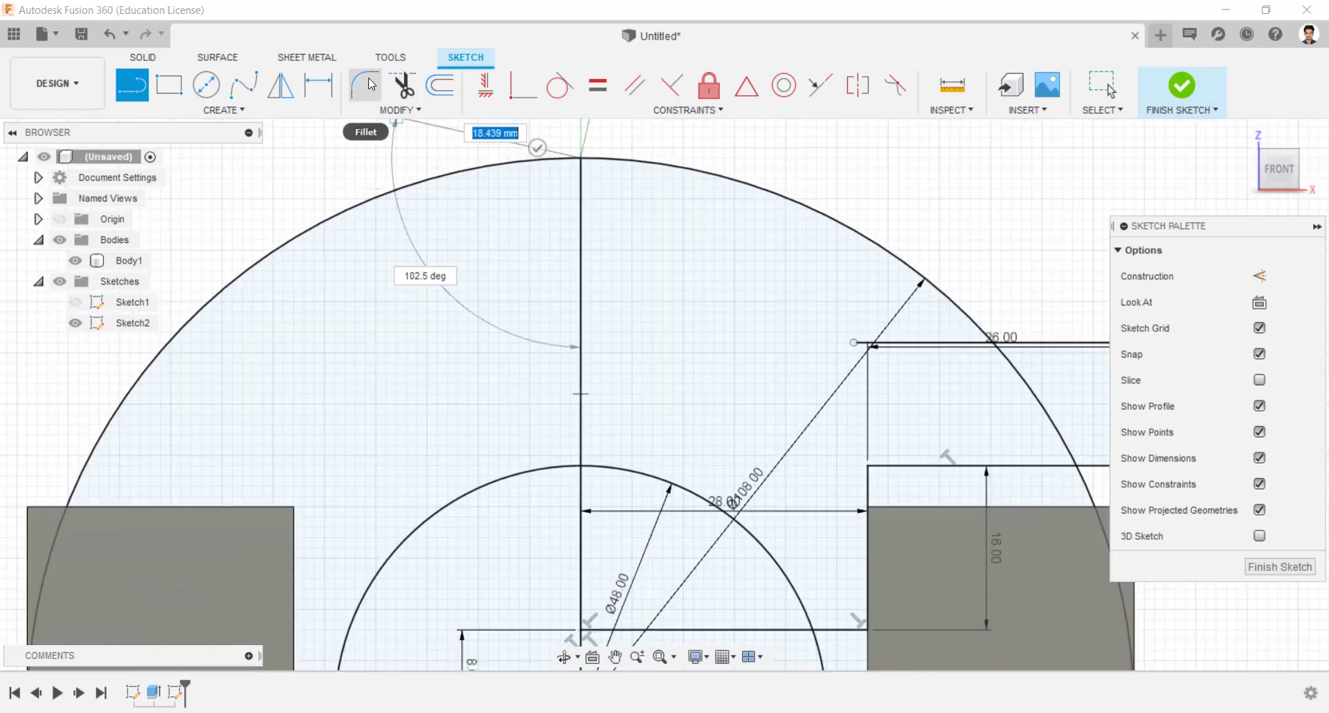
Trim both circles and the surplus line segments to leave a single closed right half of the cap profile.
click(404, 86)
click(557, 167)
scroll(650, 329, down, 2)
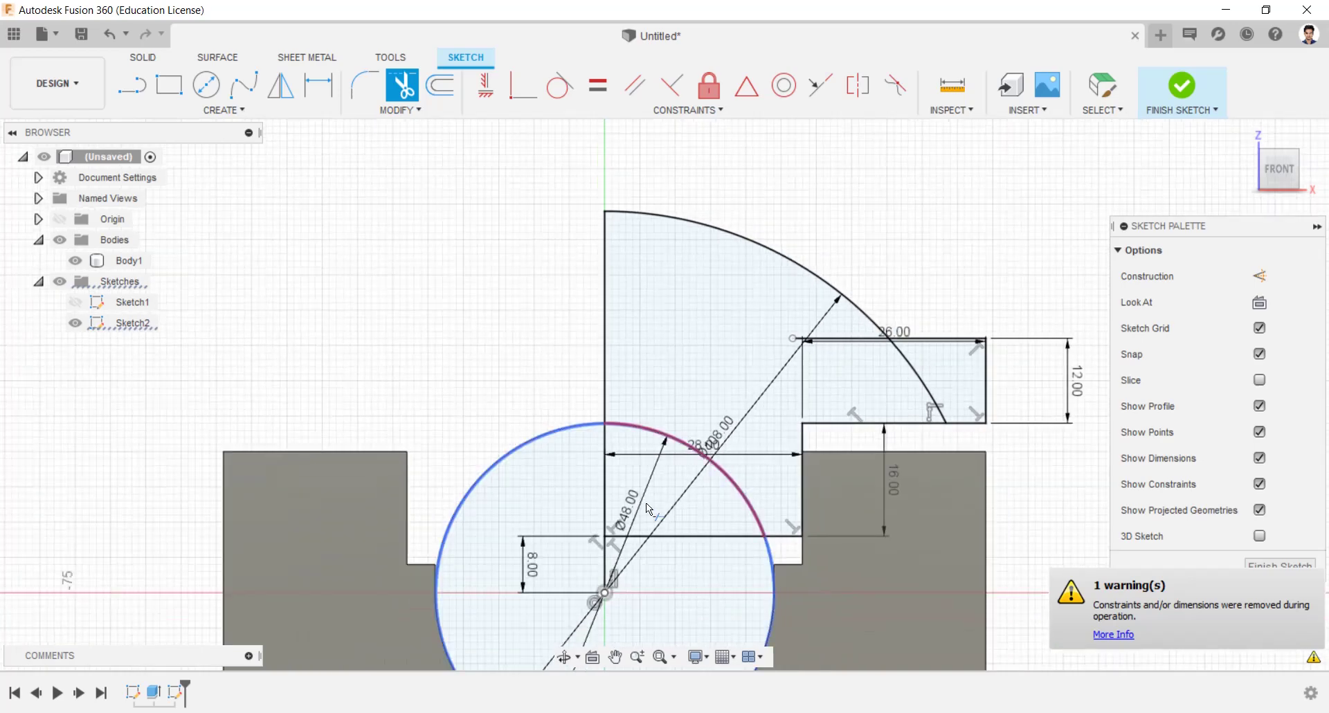
click(768, 552)
click(602, 520)
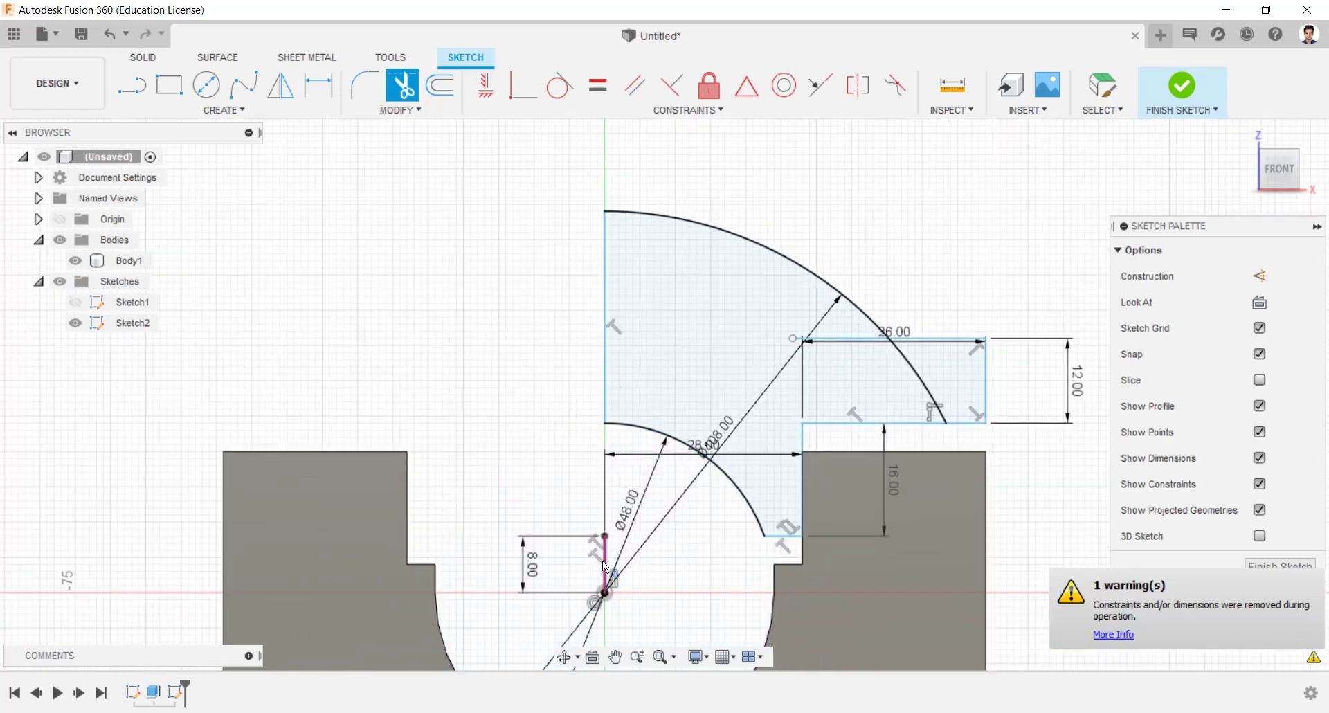
click(936, 396)
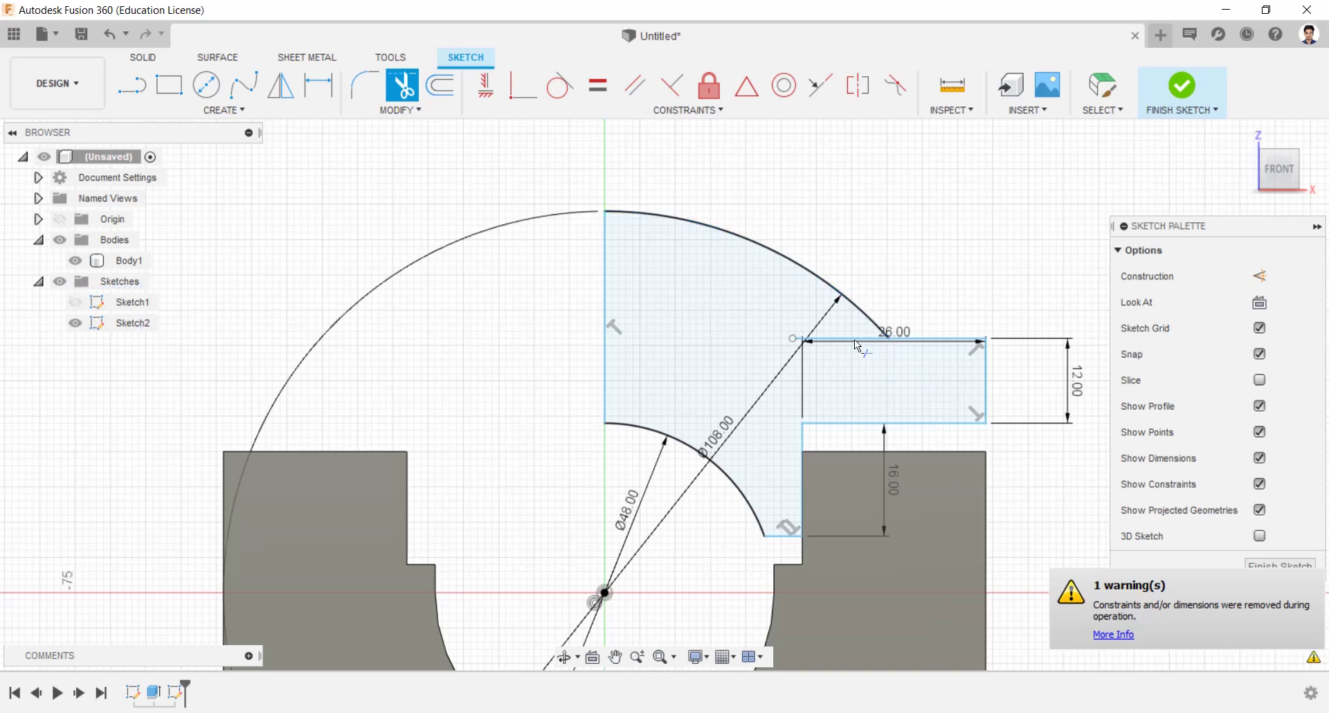
click(855, 337)
Mirror the half cap profile about its vertical centre line.
scroll(917, 391, down, 2)
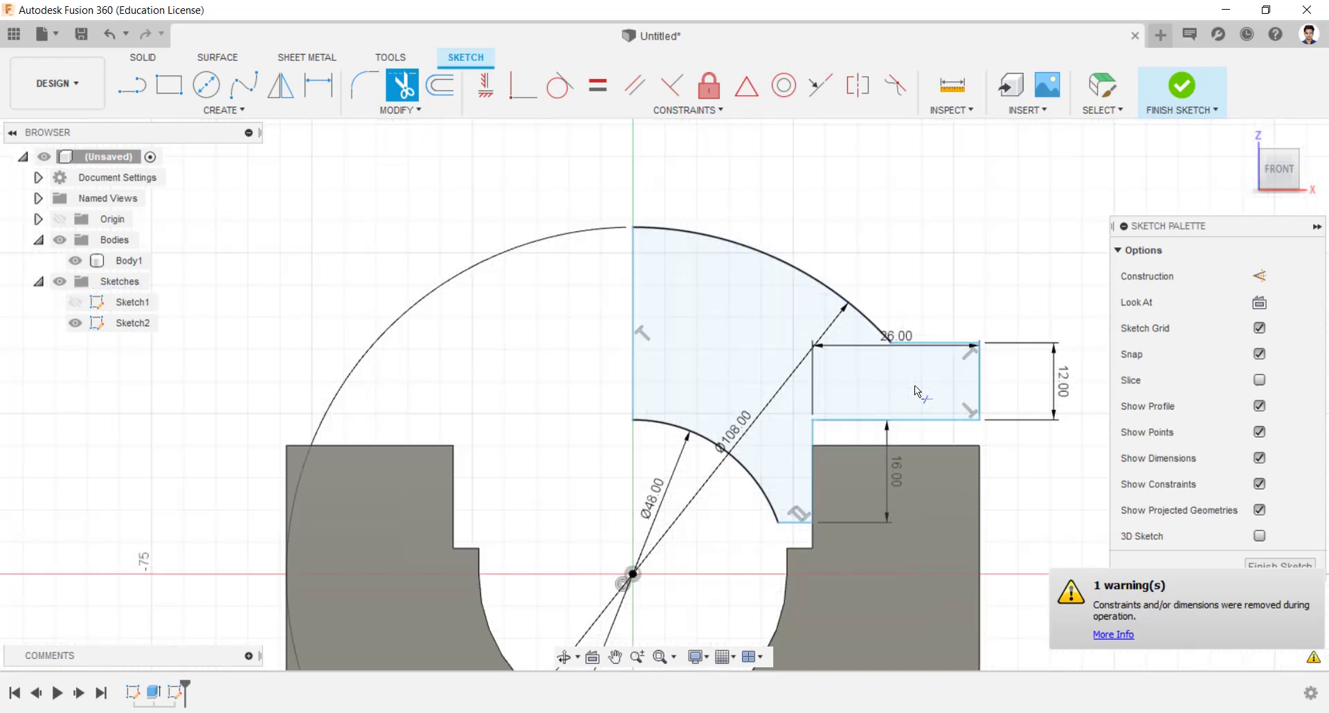
scroll(863, 431, down, 1)
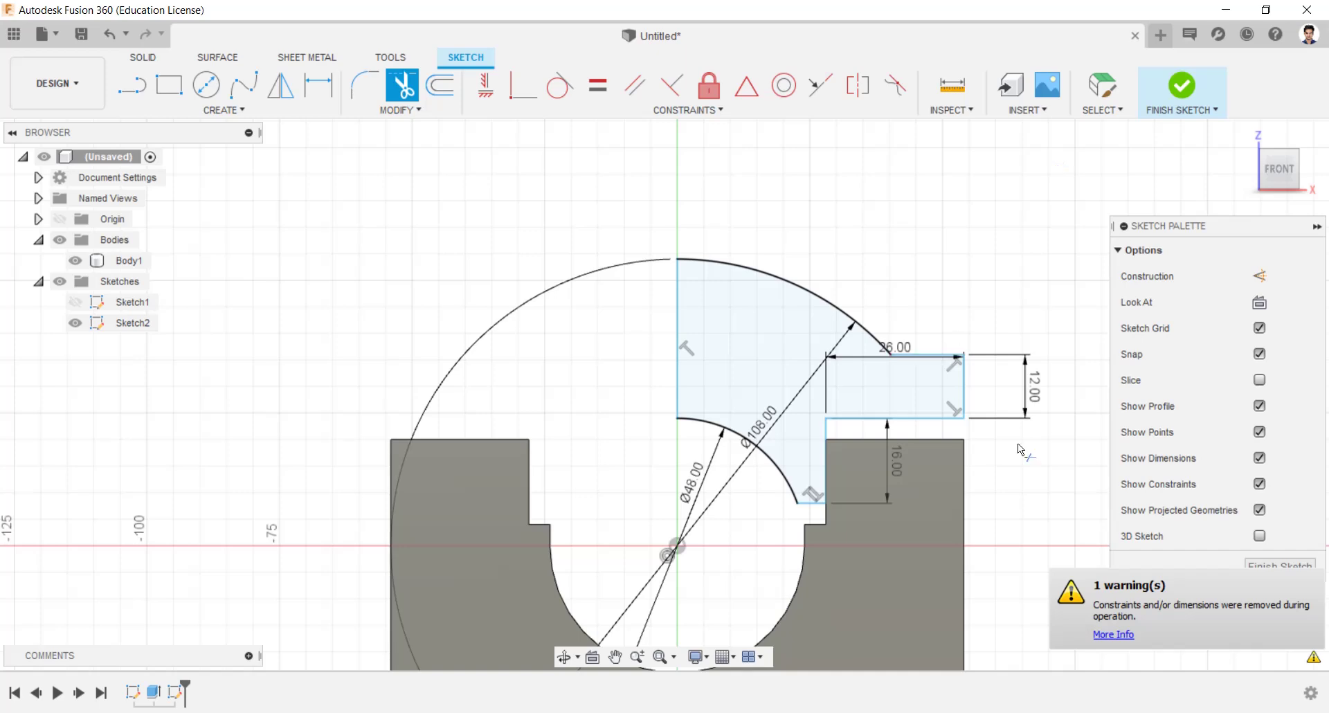
click(280, 91)
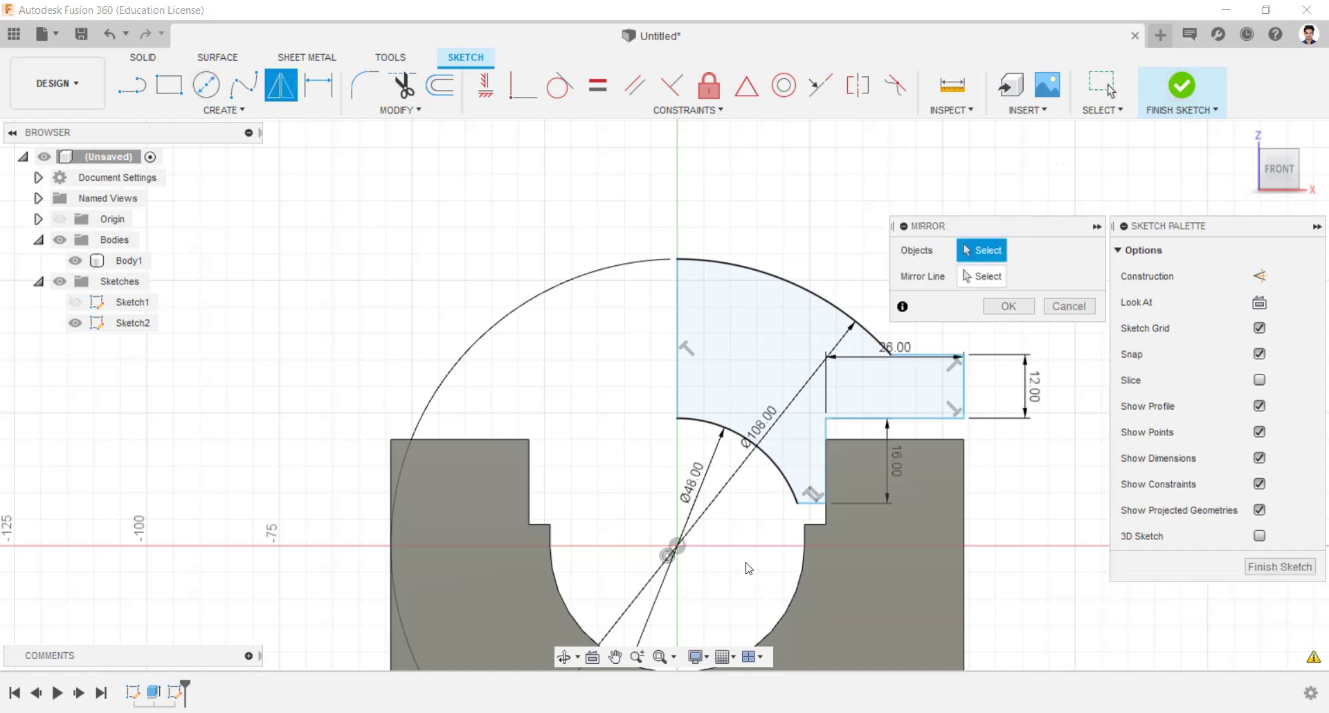
drag(995, 544, 697, 249)
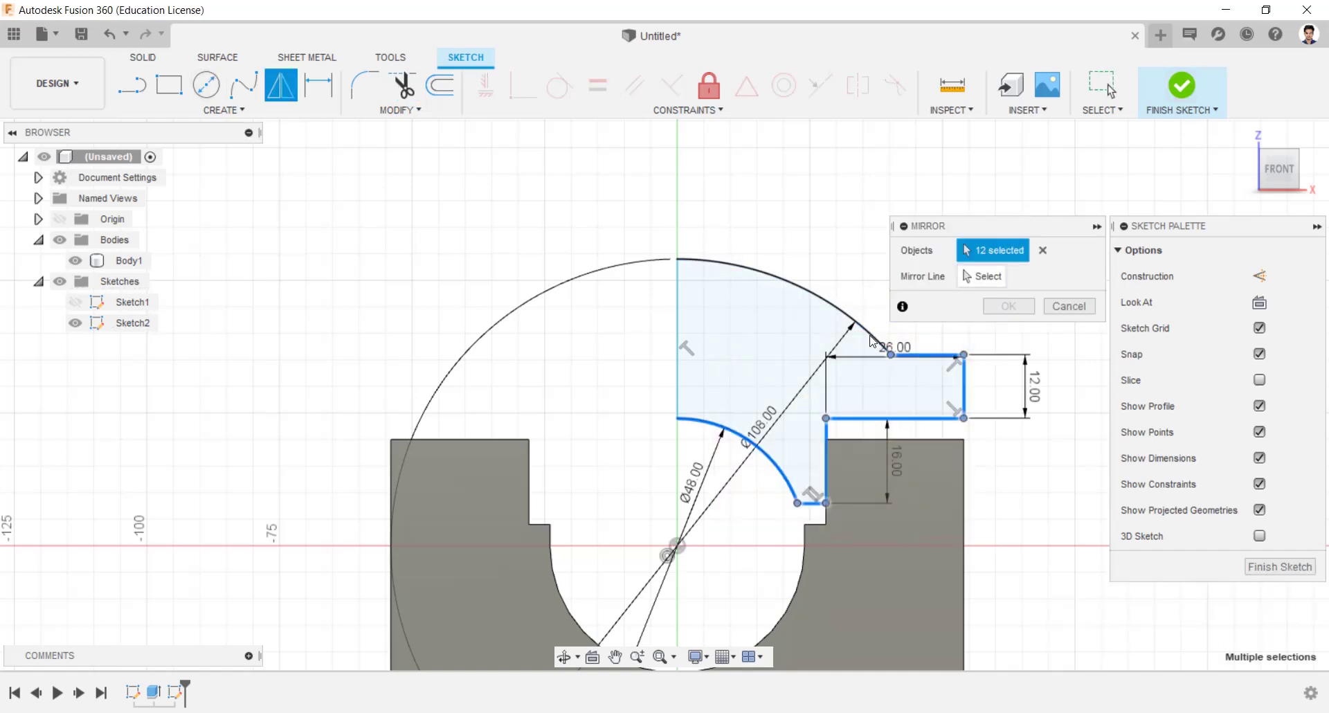
click(976, 278)
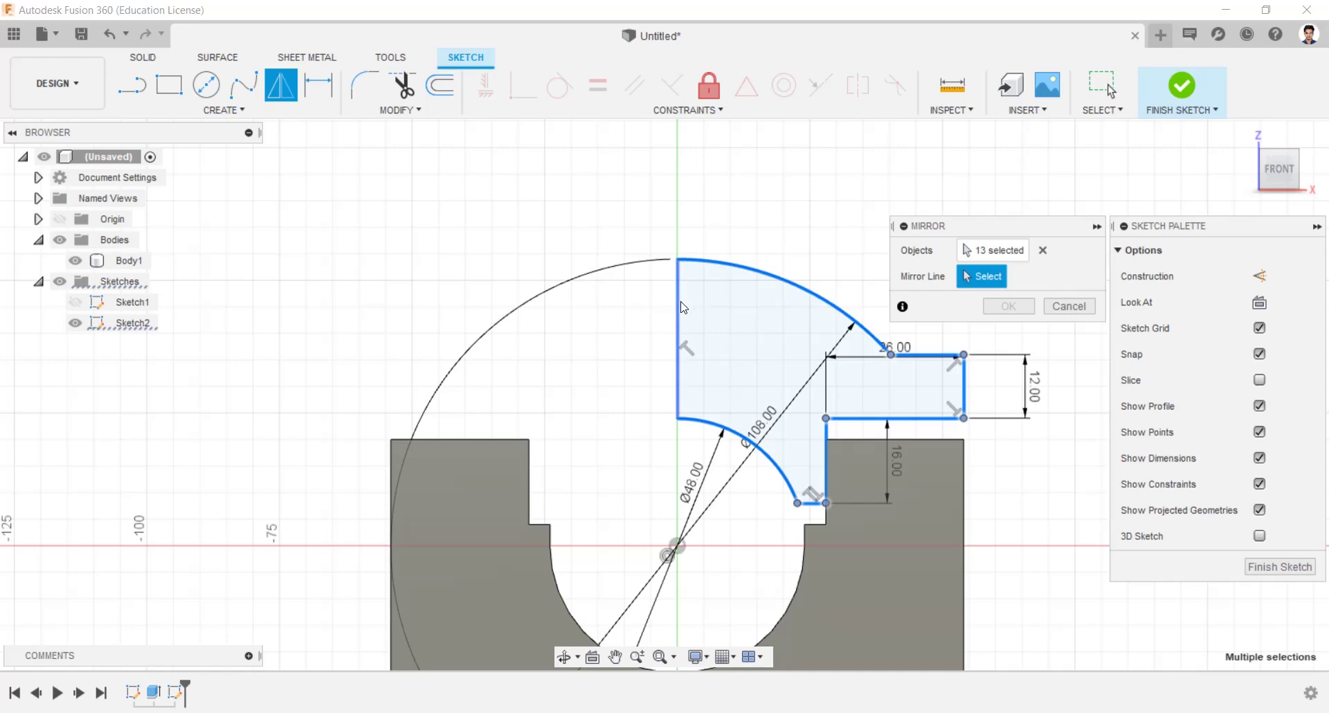
click(679, 307)
click(1009, 305)
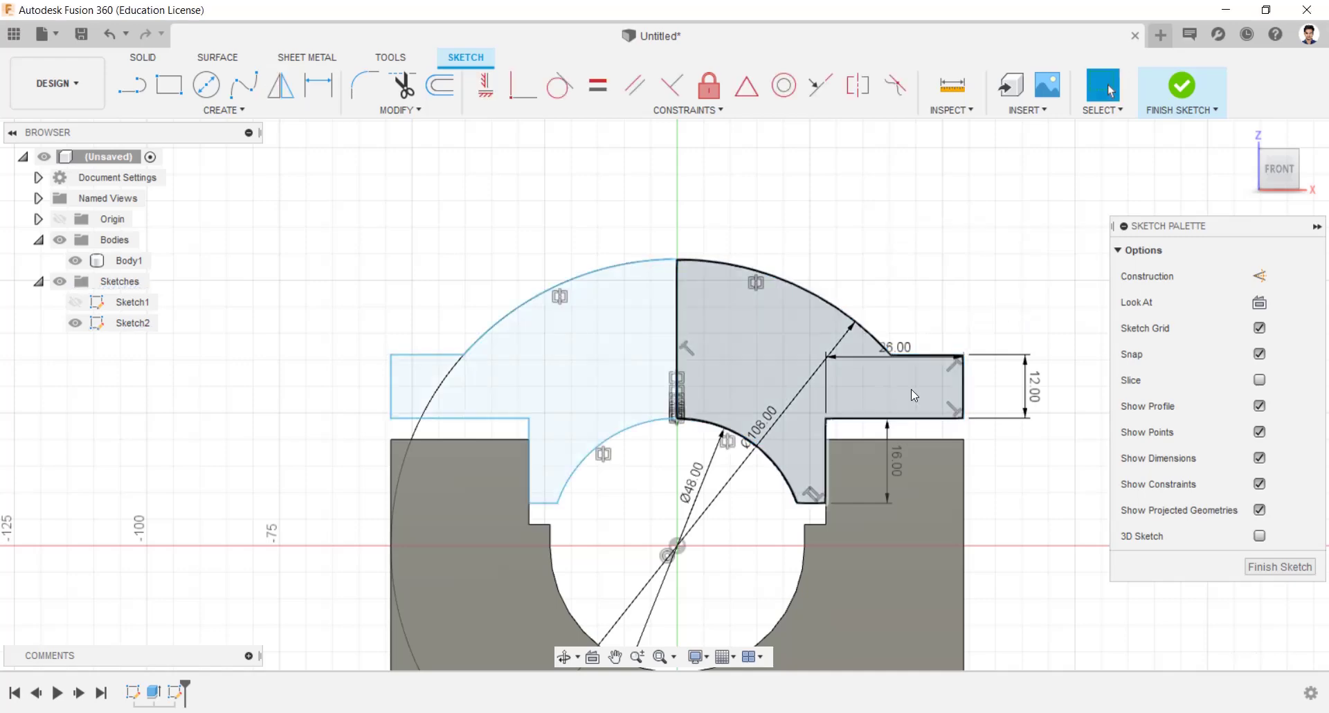
Set the cap's outer arc diameter to 96 mm and finish the sketch.
scroll(911, 389, up, 3)
scroll(620, 351, down, 3)
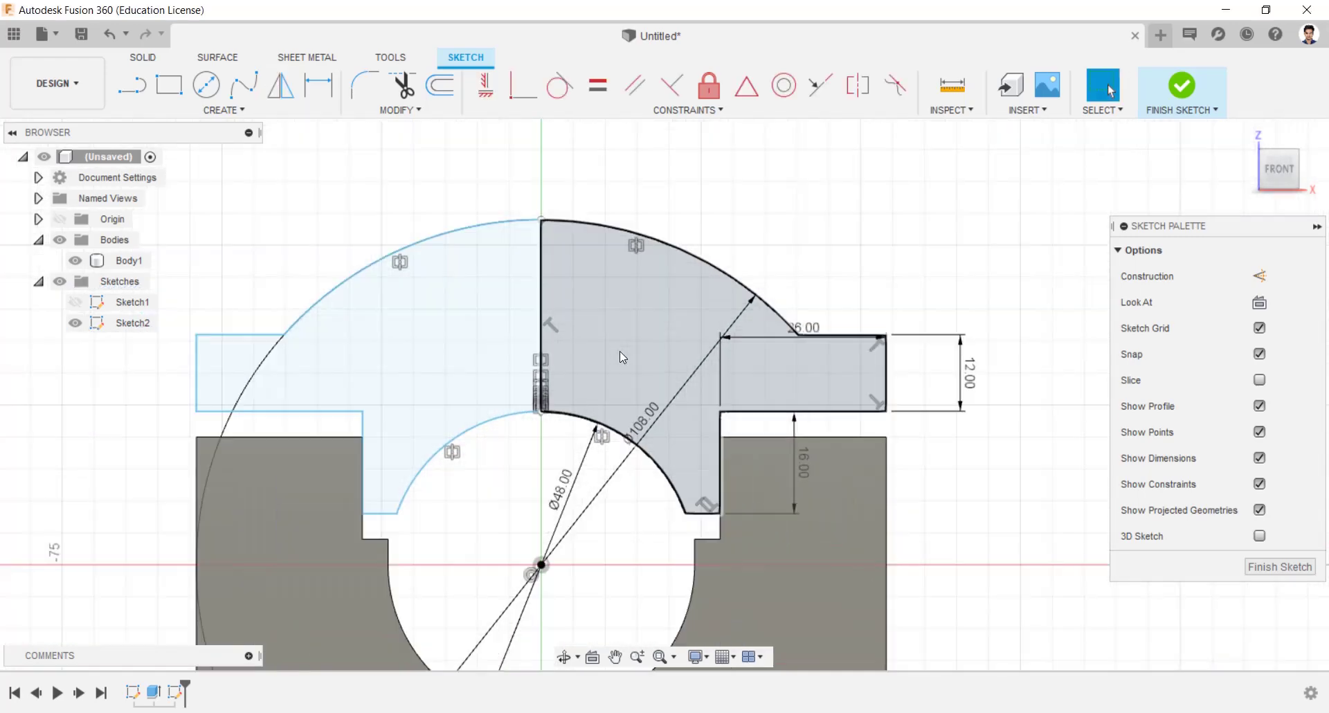
double_click(655, 413)
key(Return)
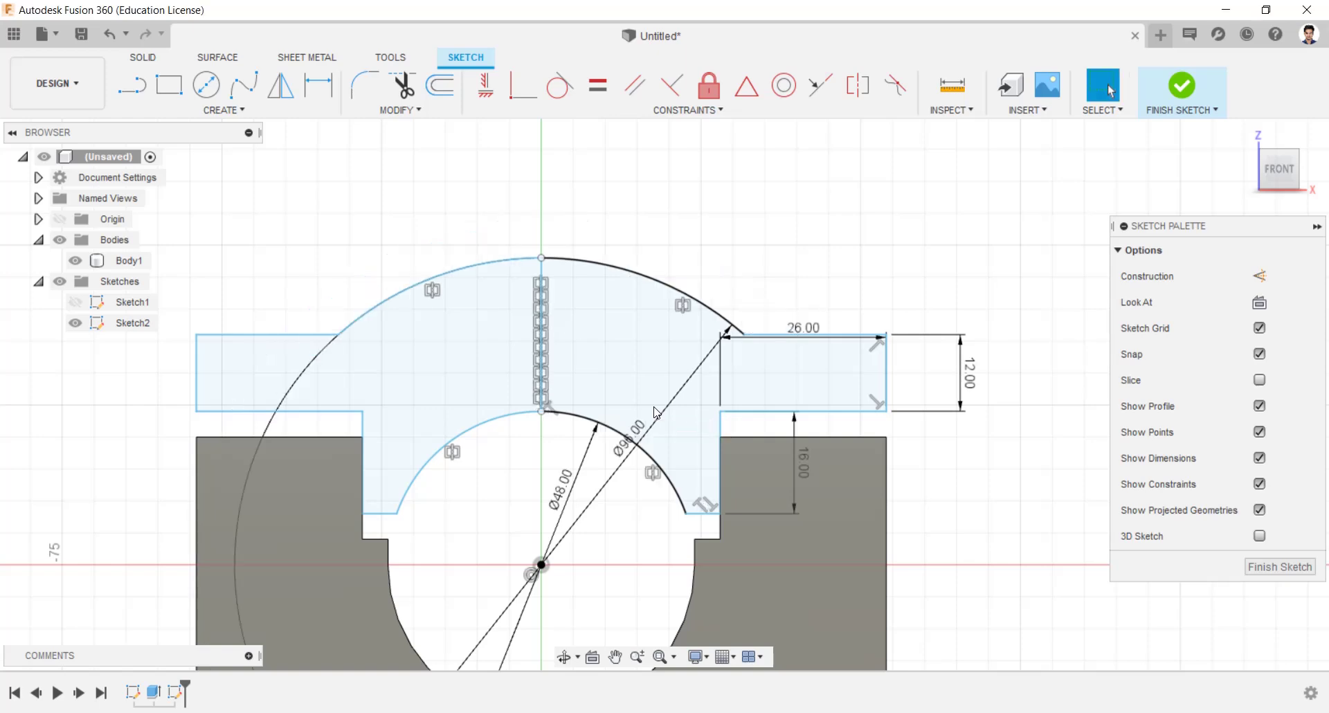
click(607, 247)
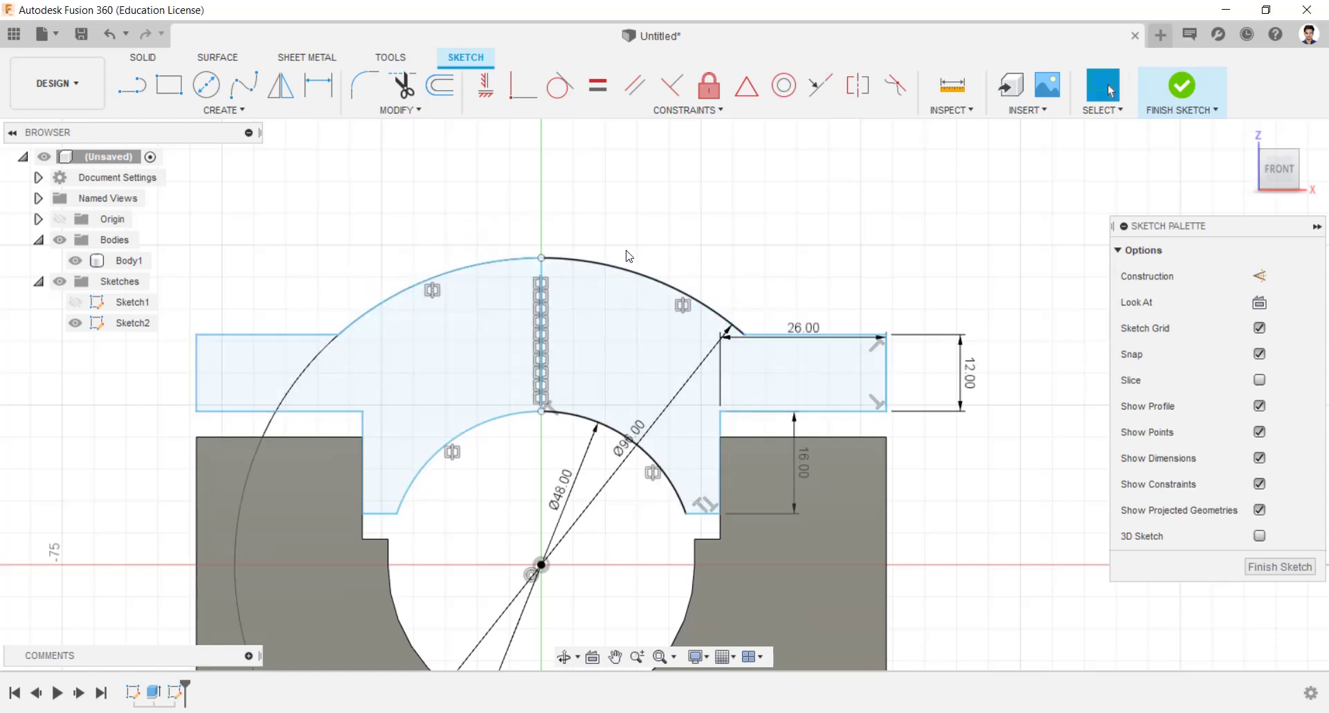
click(1197, 86)
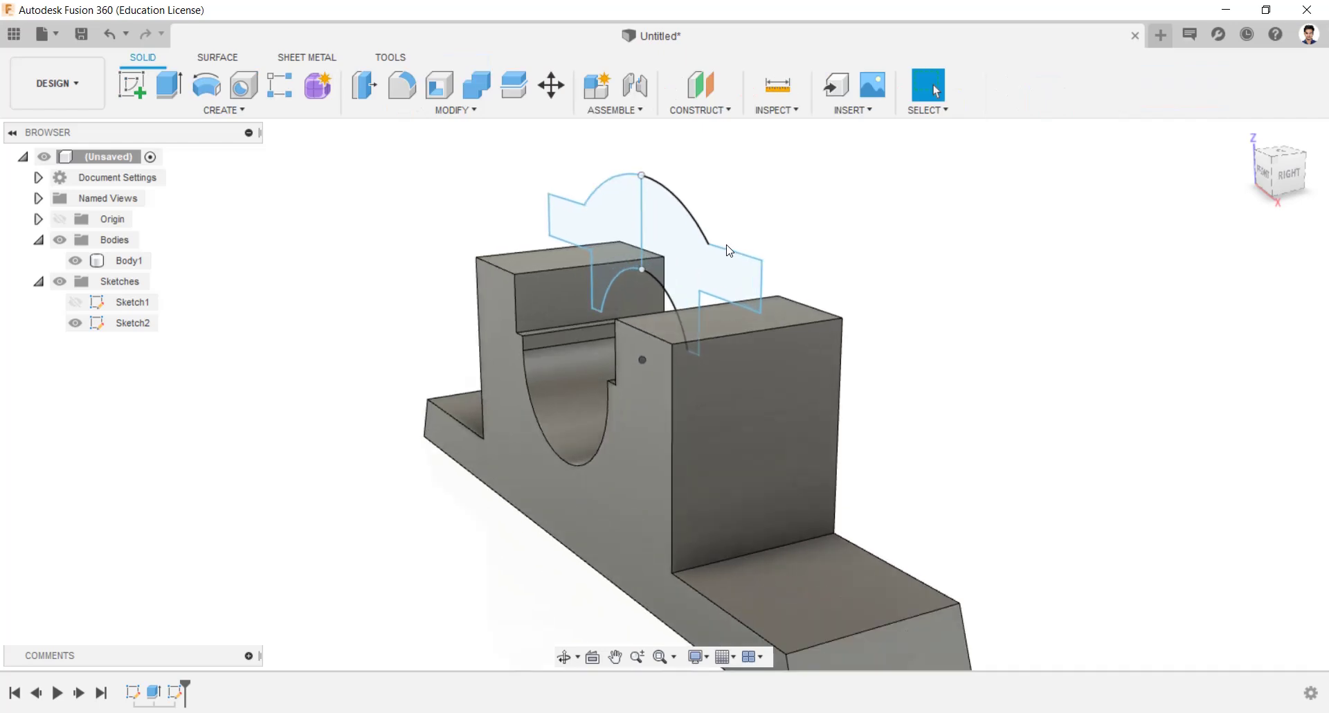
Extrude both halves of the cap profile symmetrically about the sketch plane, 46 mm overall, and open the choice of operation.
click(169, 84)
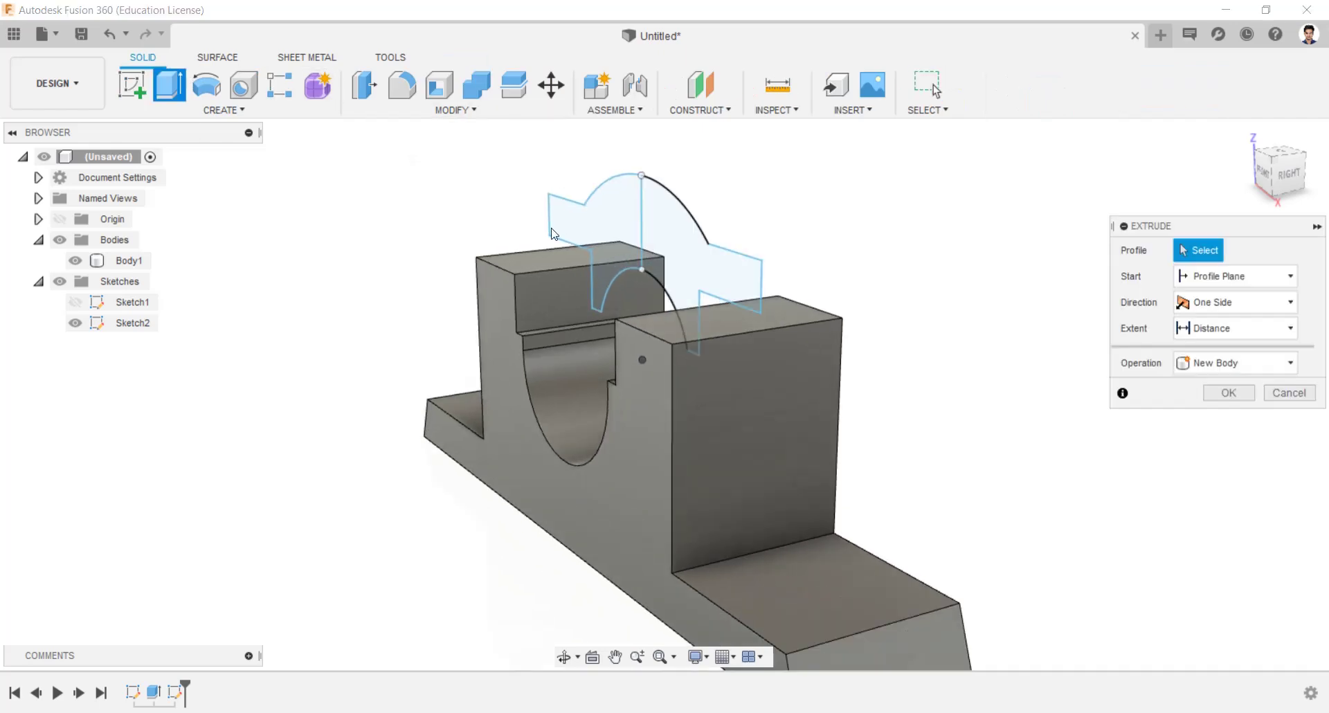
click(686, 256)
click(615, 224)
click(1239, 303)
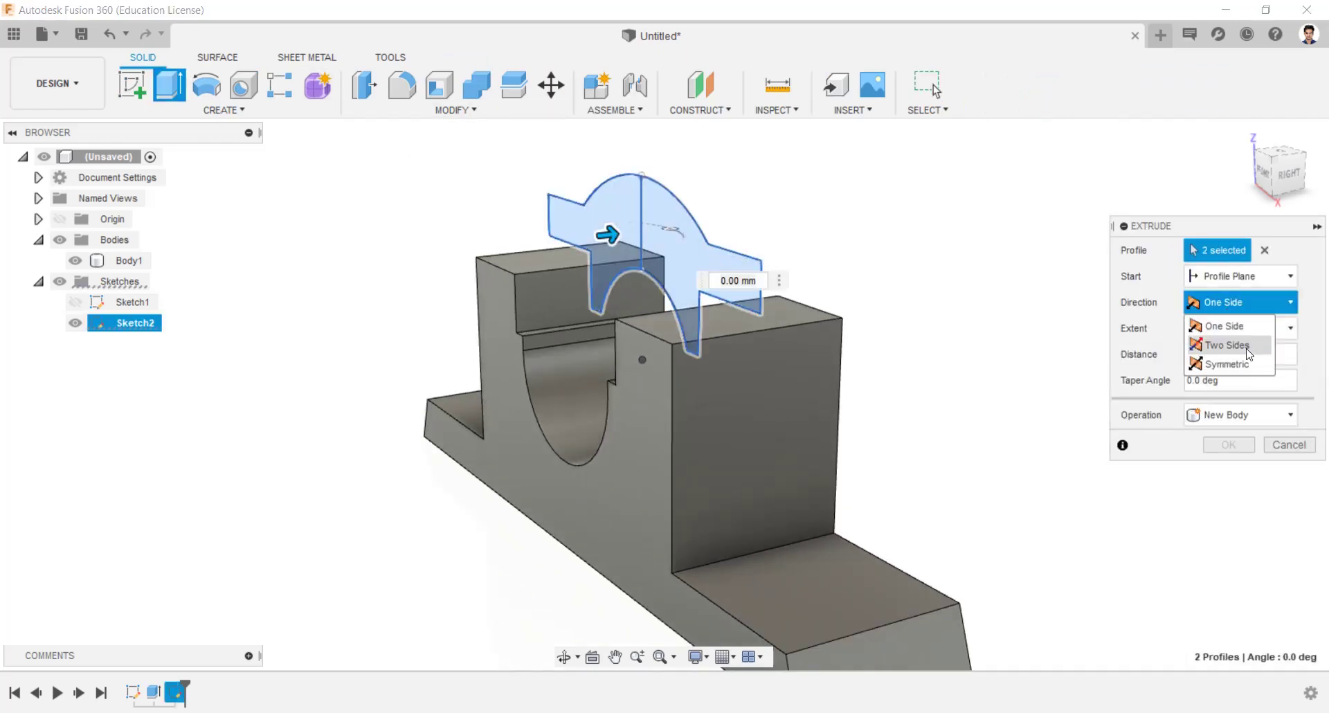
click(1245, 361)
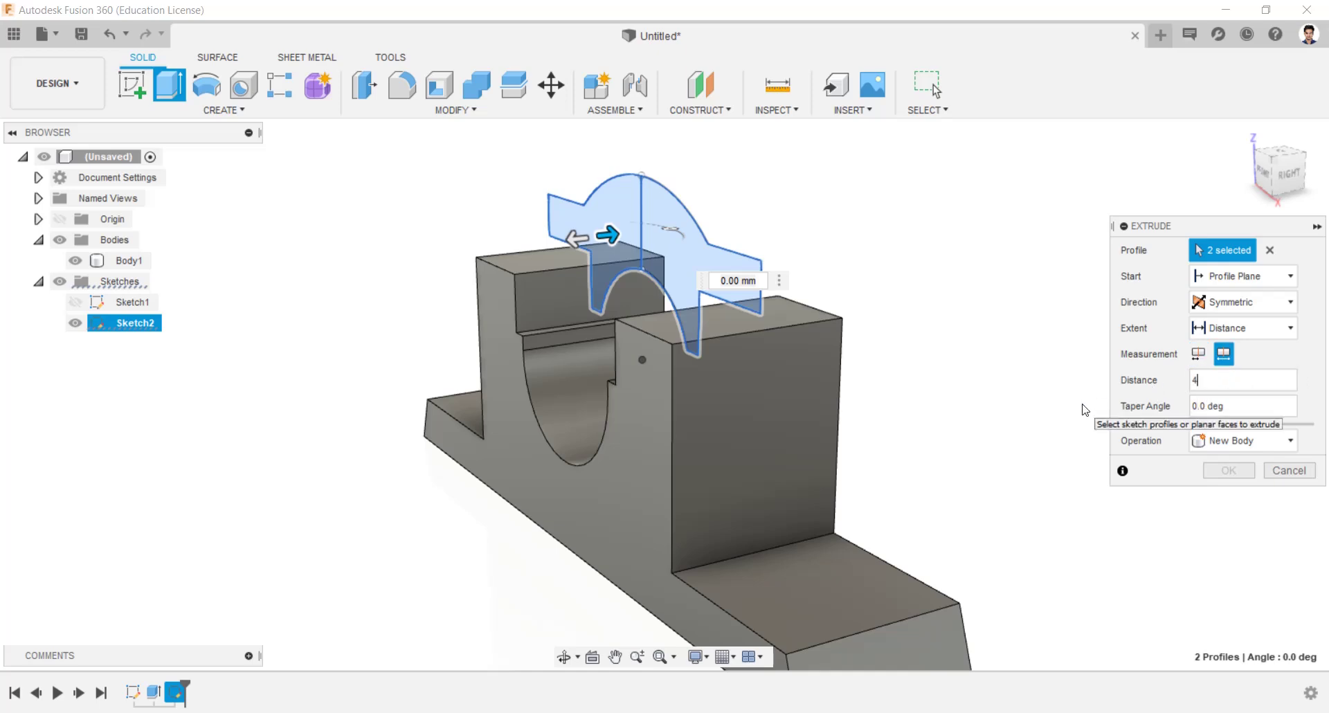
key(Return)
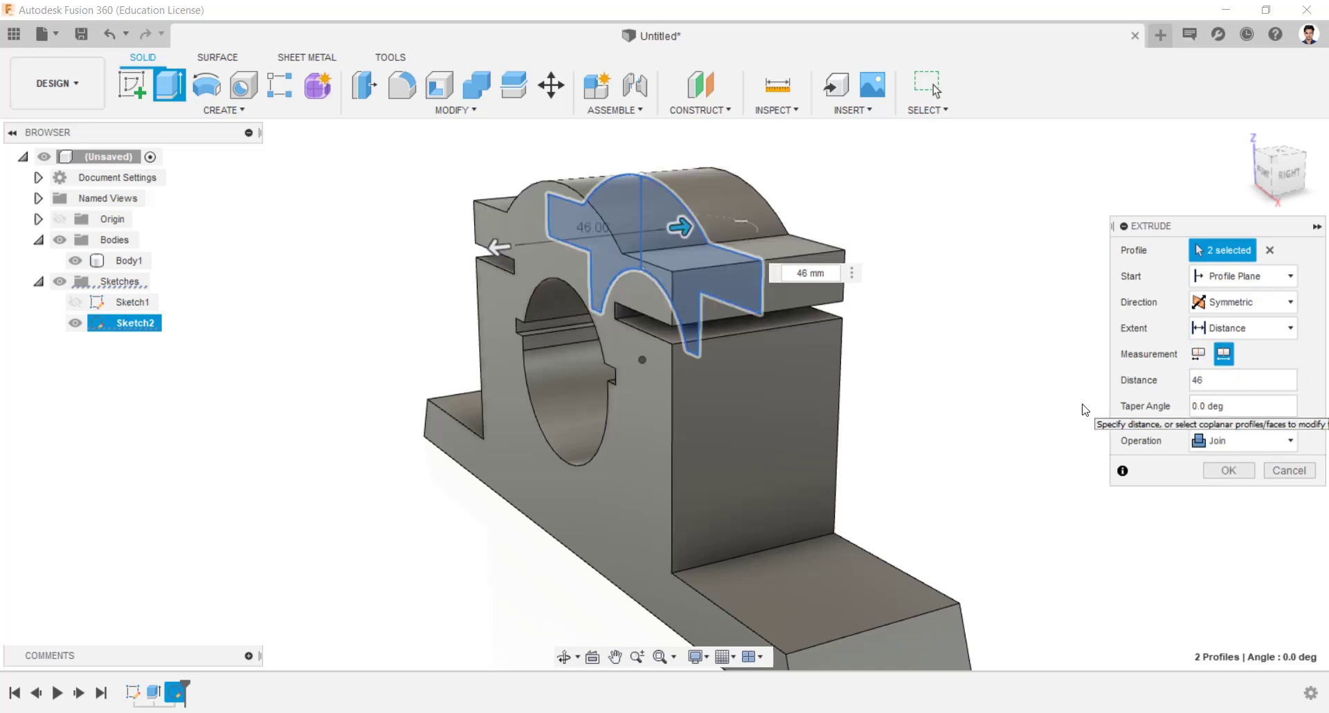
click(1245, 440)
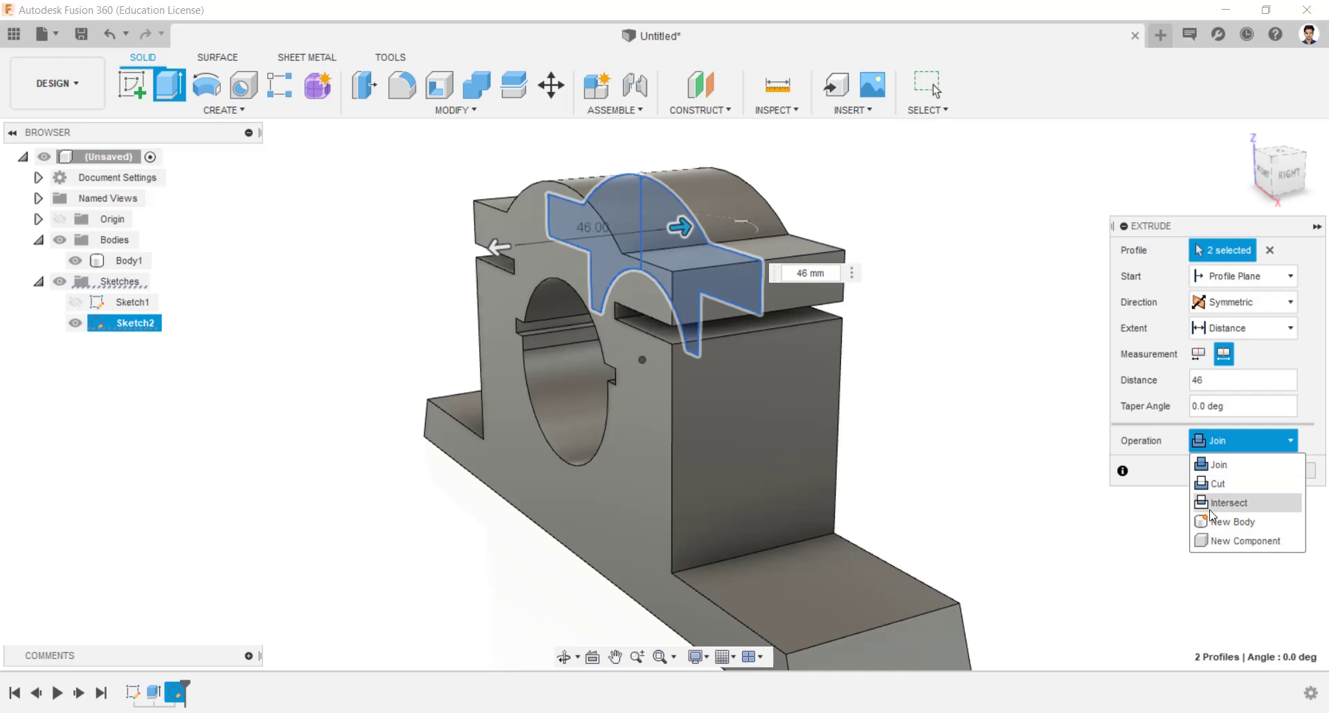
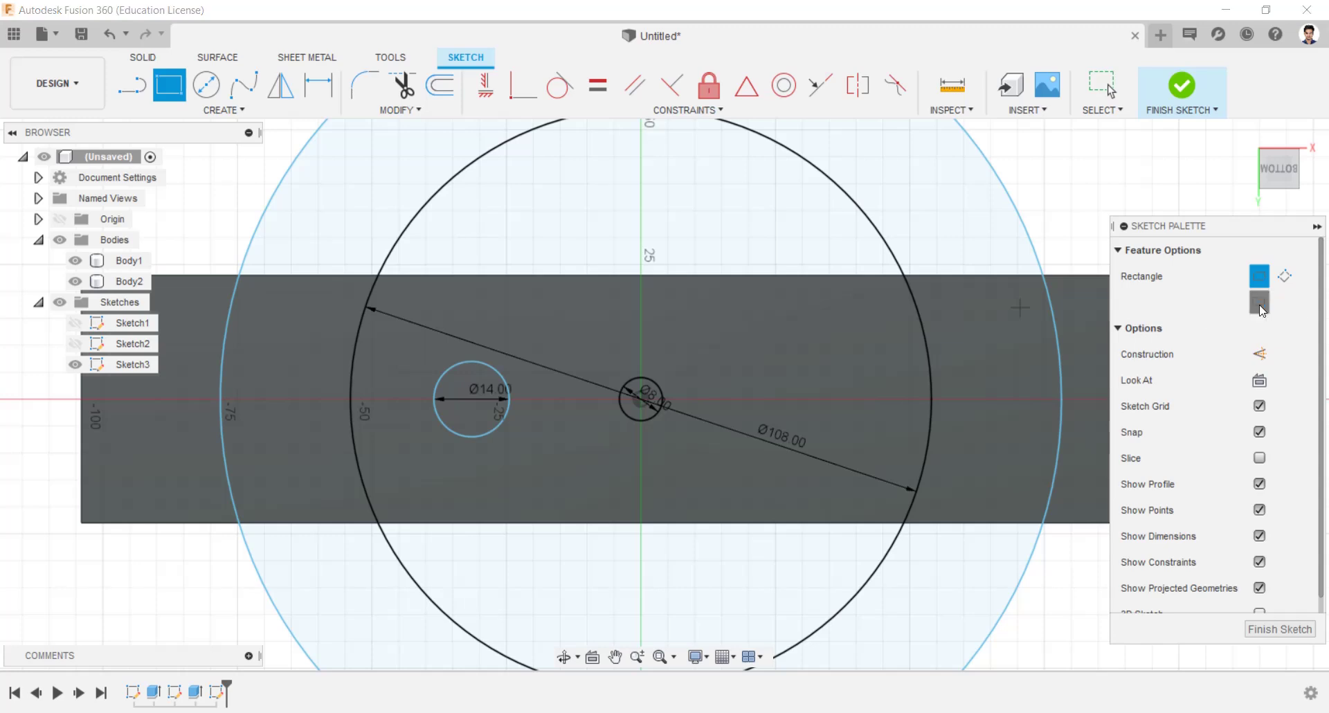
Draw a 26 mm by 26 mm centre rectangle around the 14 mm circle on the base's underside.
click(1259, 302)
click(472, 396)
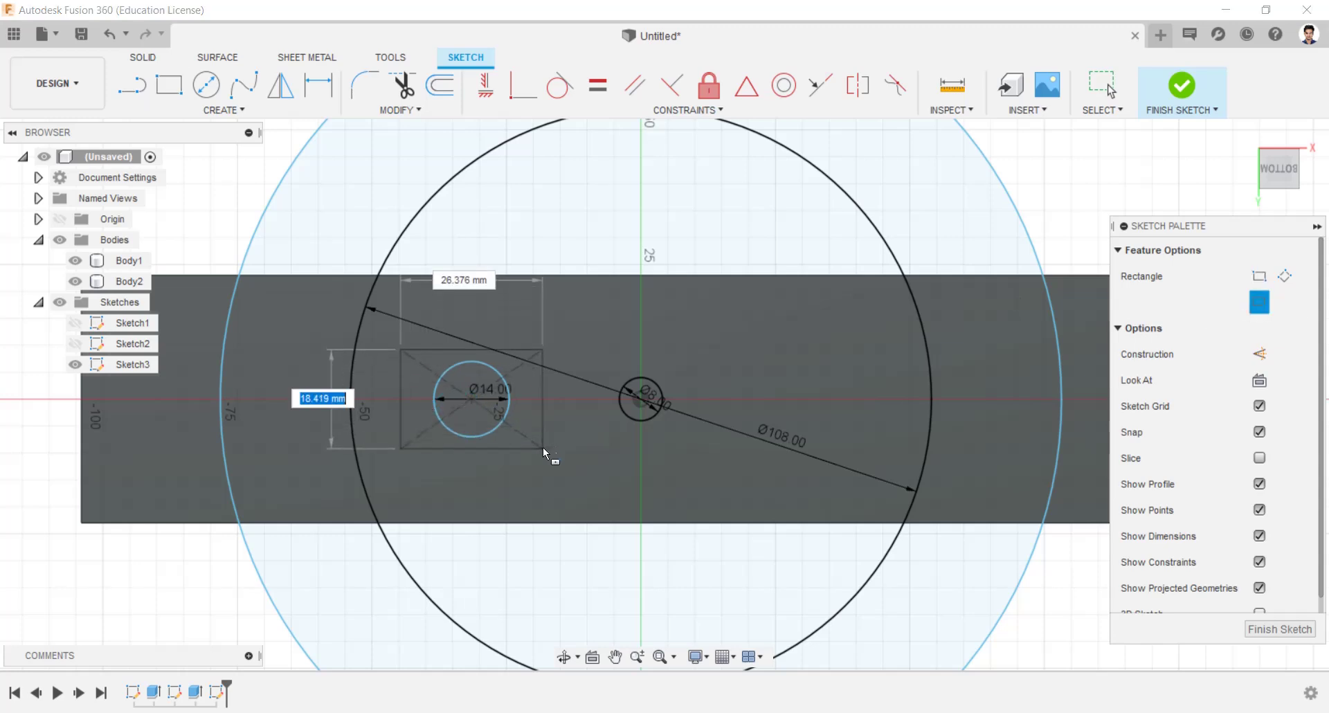
text(26)
key(Tab)
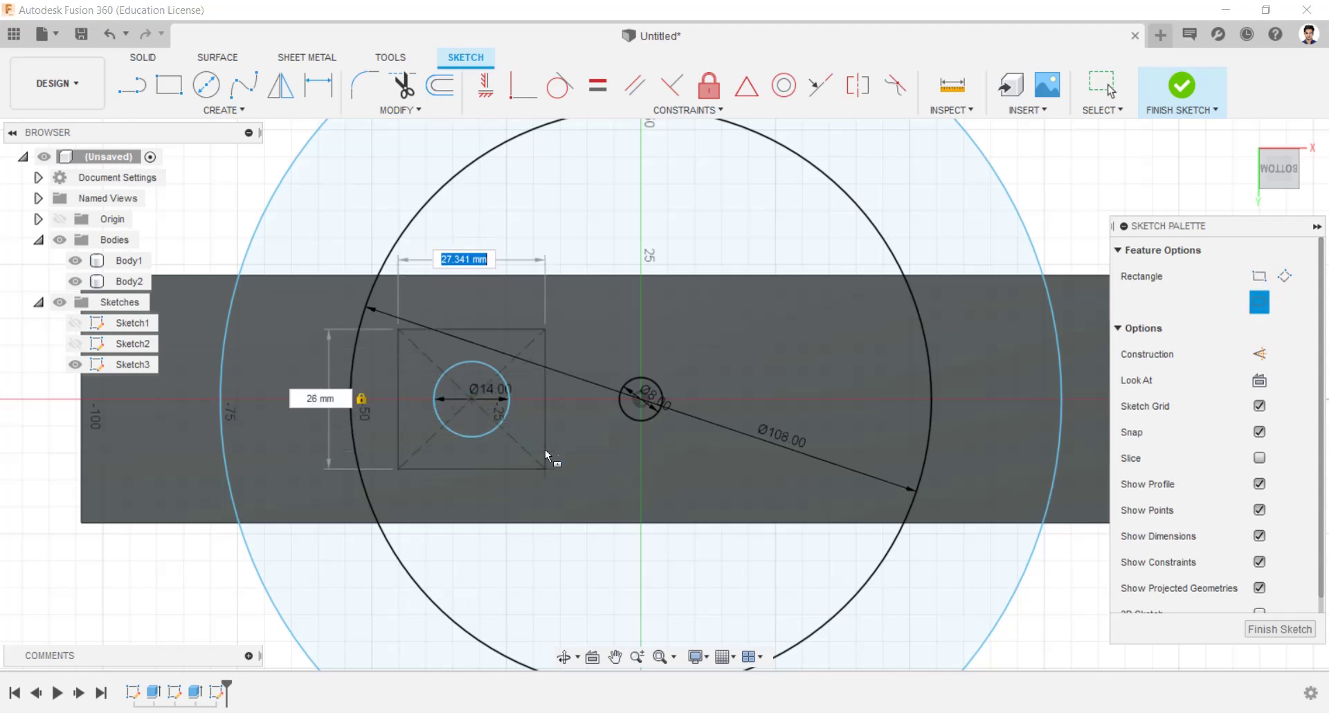
text(26)
key(Return)
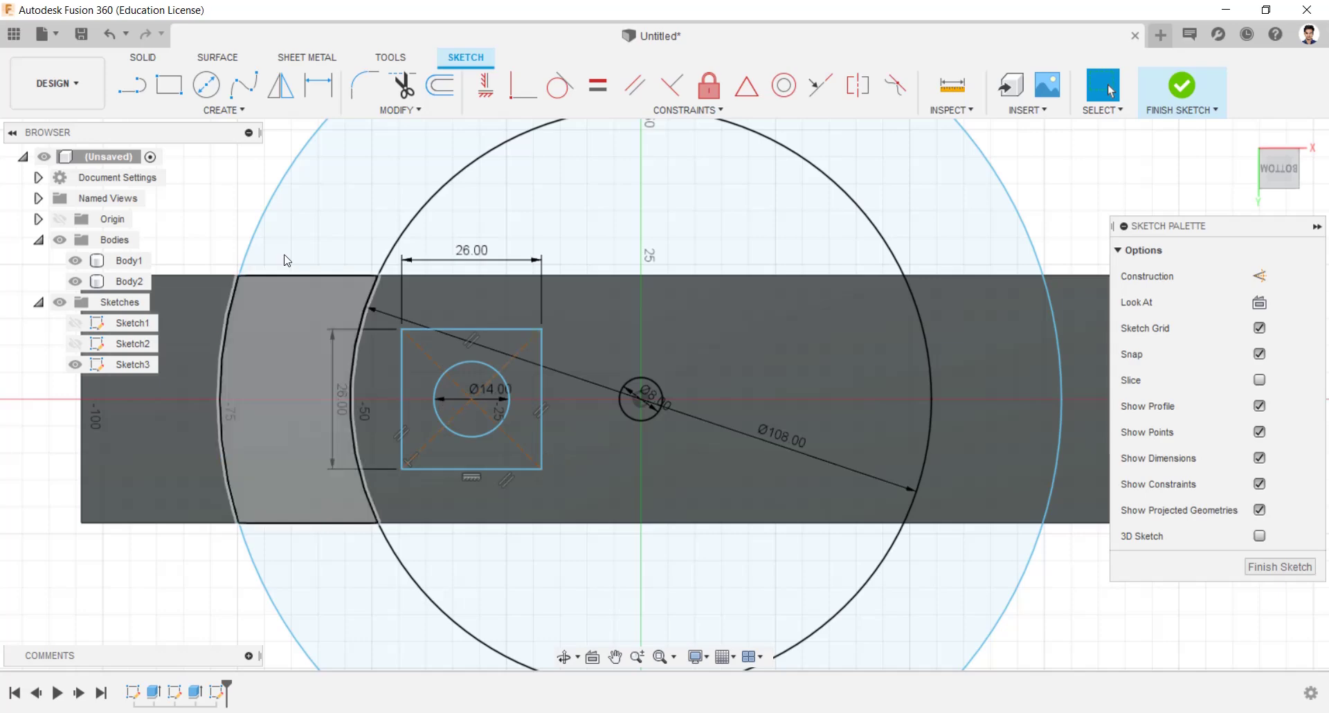
Sketch a horizontal centre-to-centre slot near the base's end, with 8 mm between its centres and 12 mm wide.
click(218, 111)
mouse_move(191, 248)
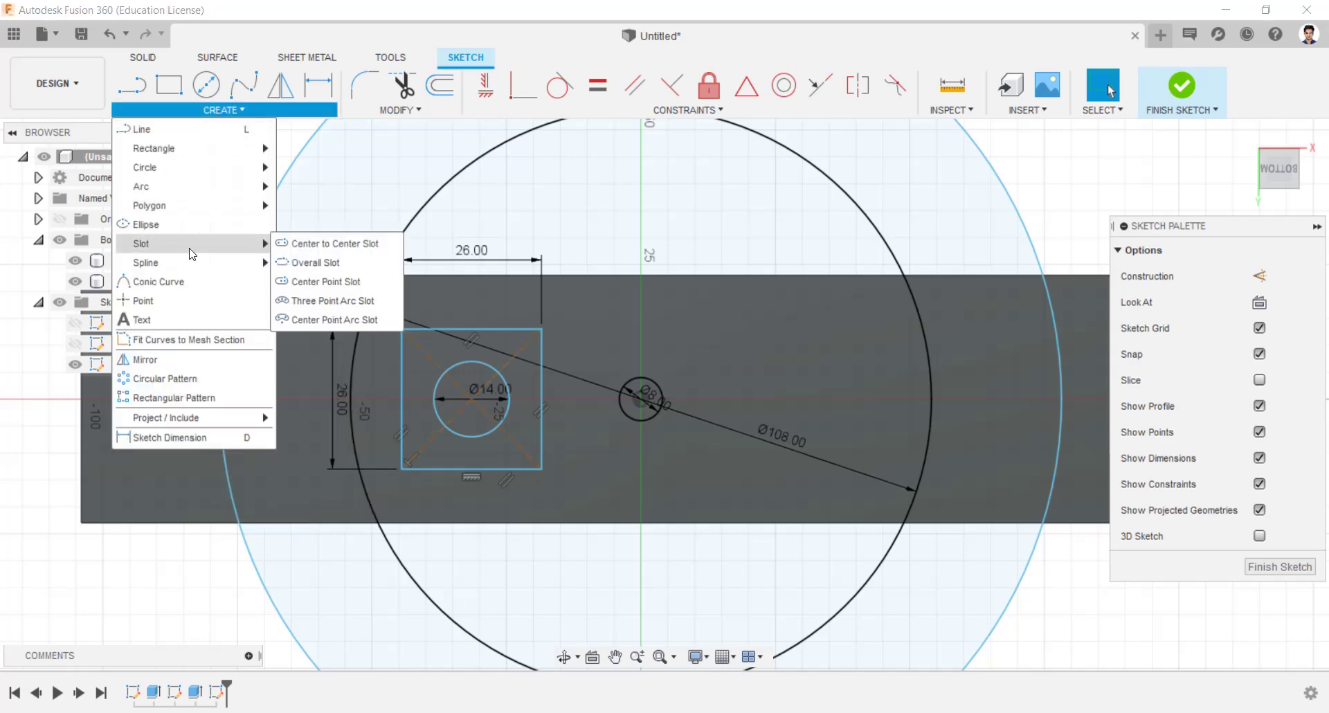
click(287, 261)
scroll(230, 402, up, 3)
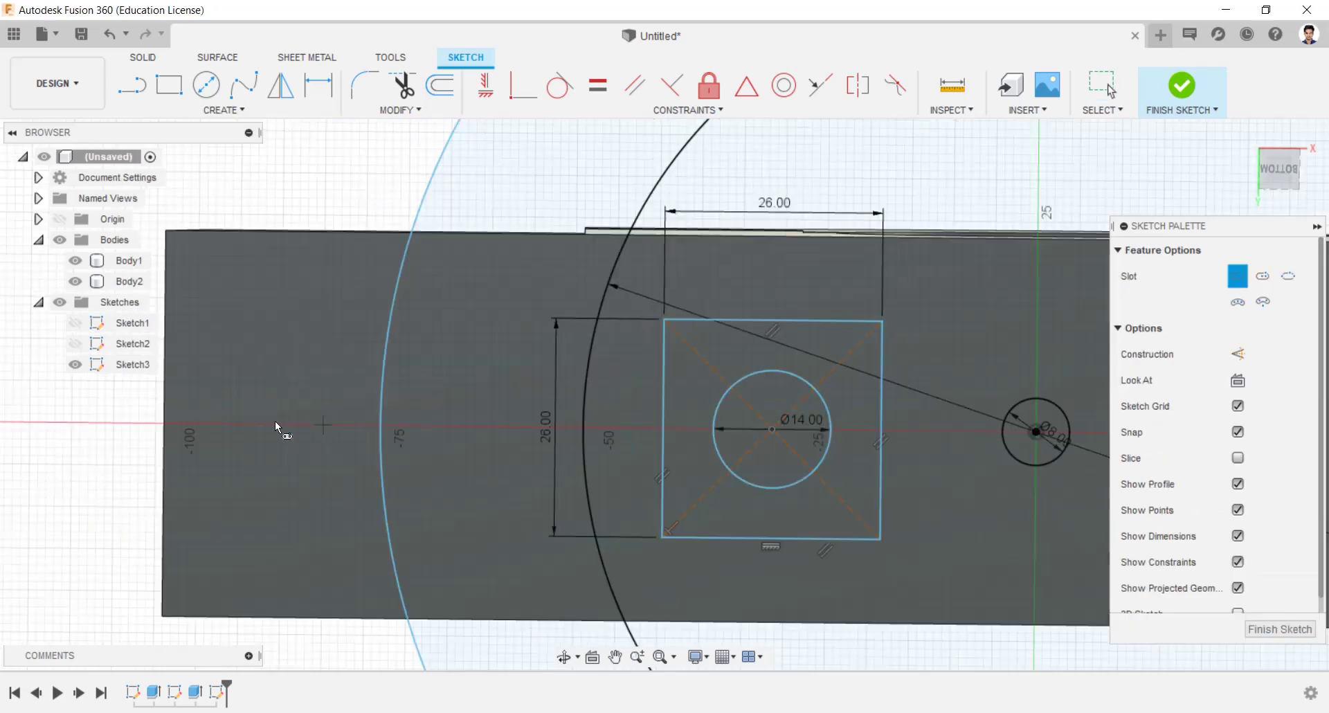
click(262, 420)
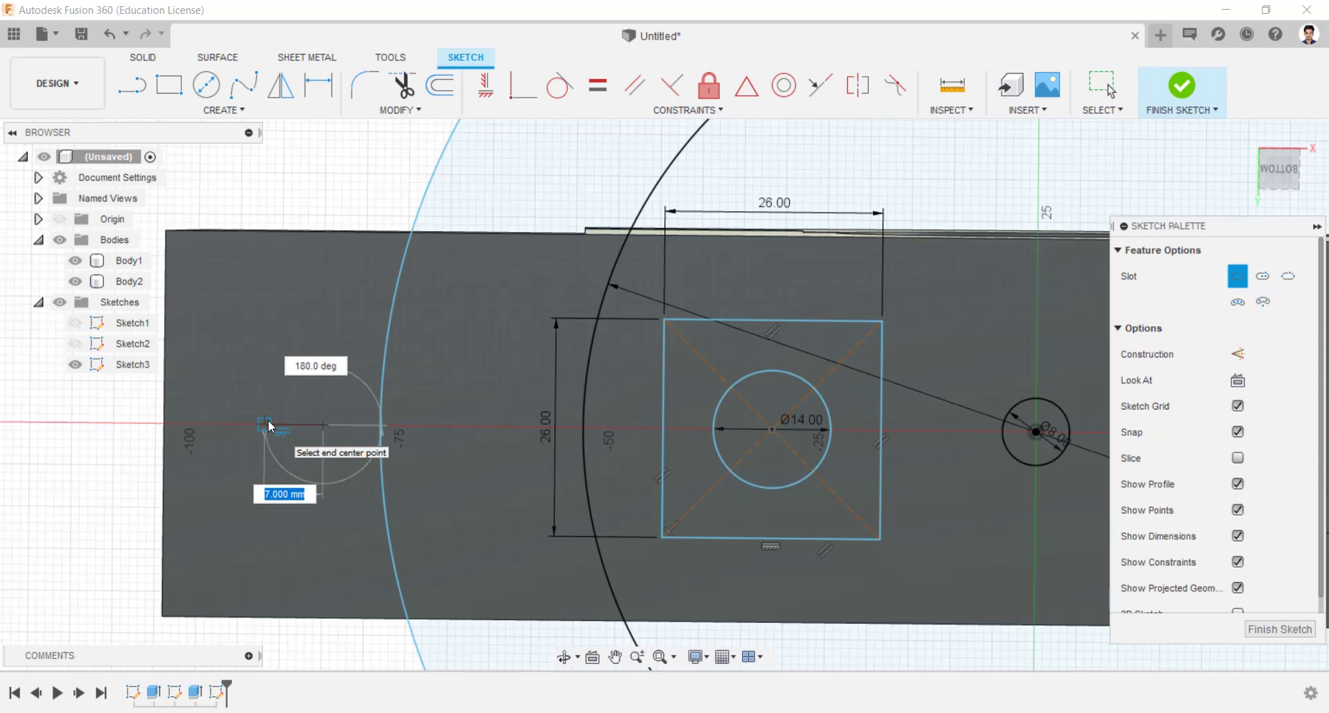
text(8)
key(Tab)
key(Return)
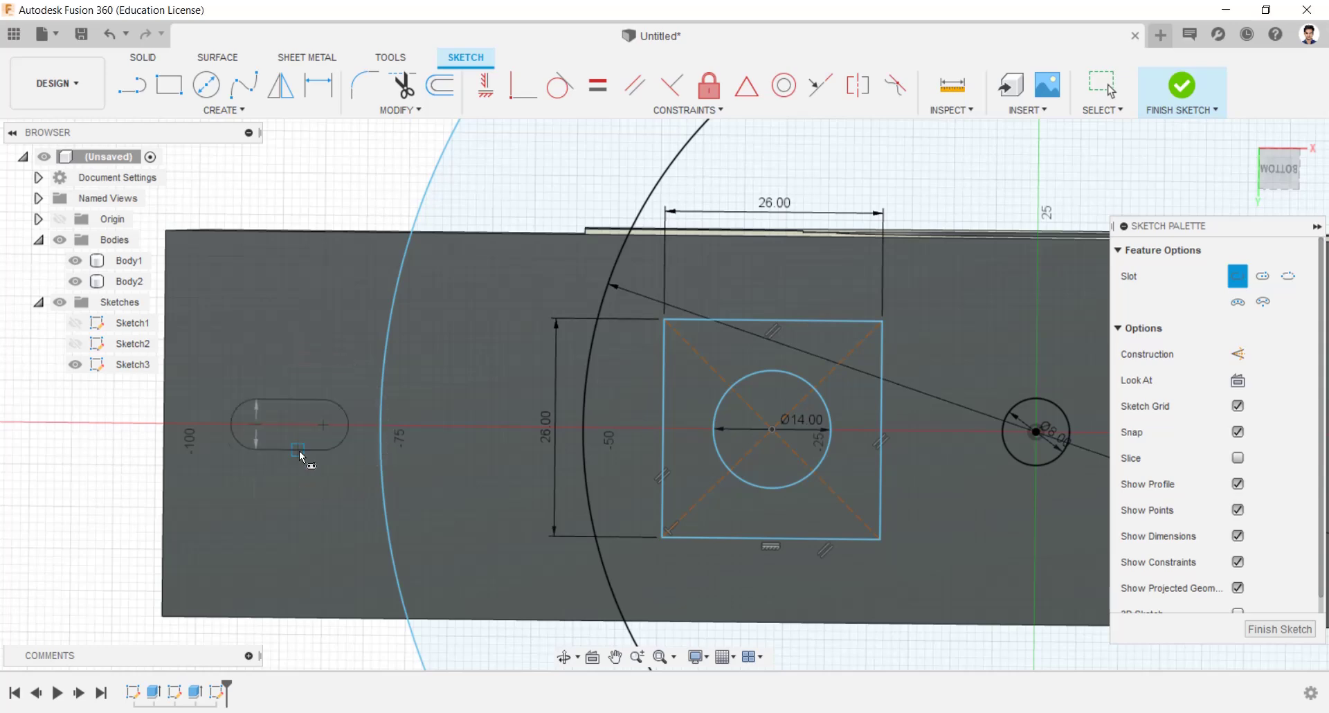
text(12)
key(Tab)
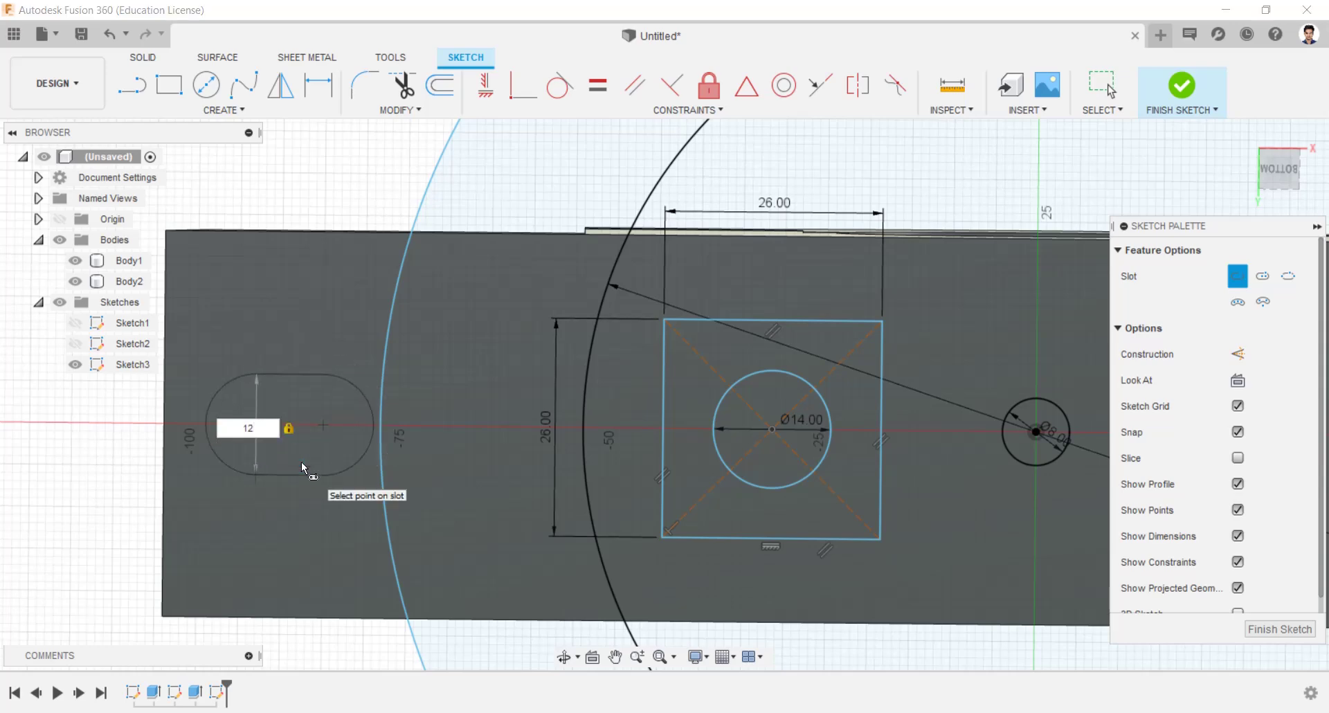
key(Return)
key(Escape)
scroll(623, 429, down, 4)
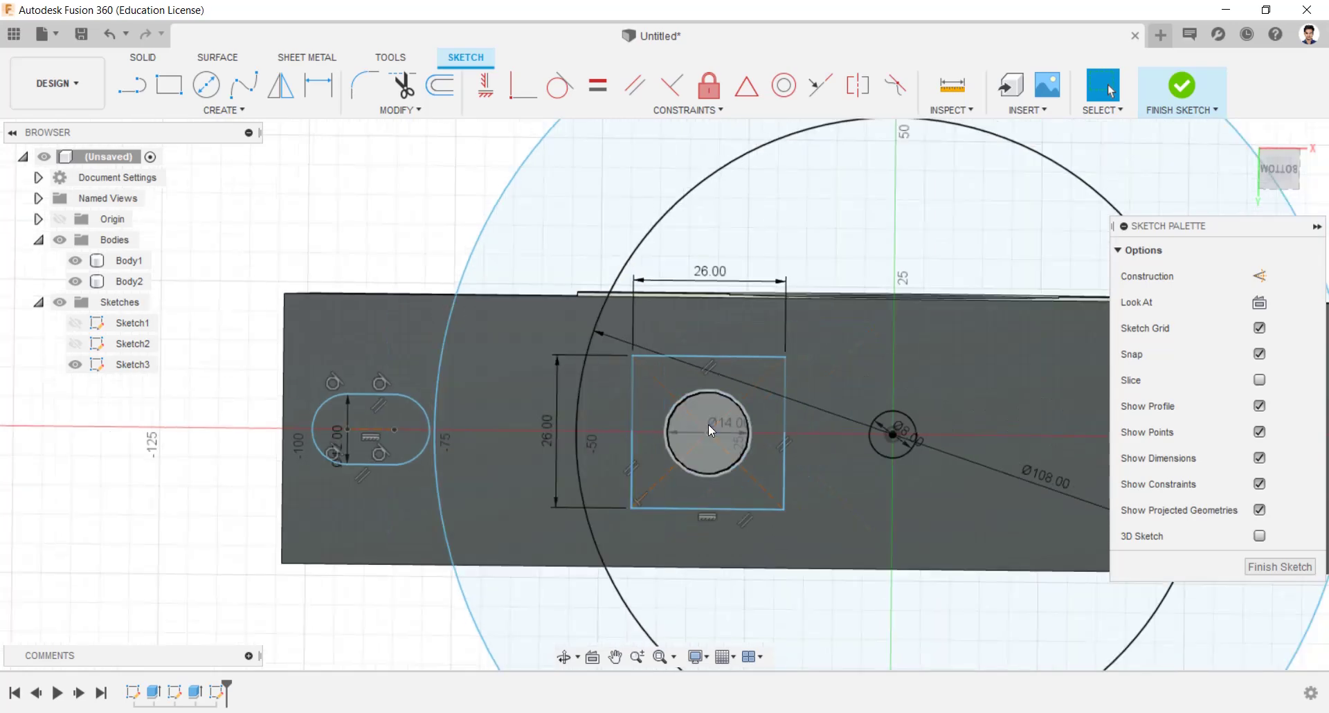
Dimension the 14 mm circle's centre 39 mm horizontally from the sketch origin.
key(d)
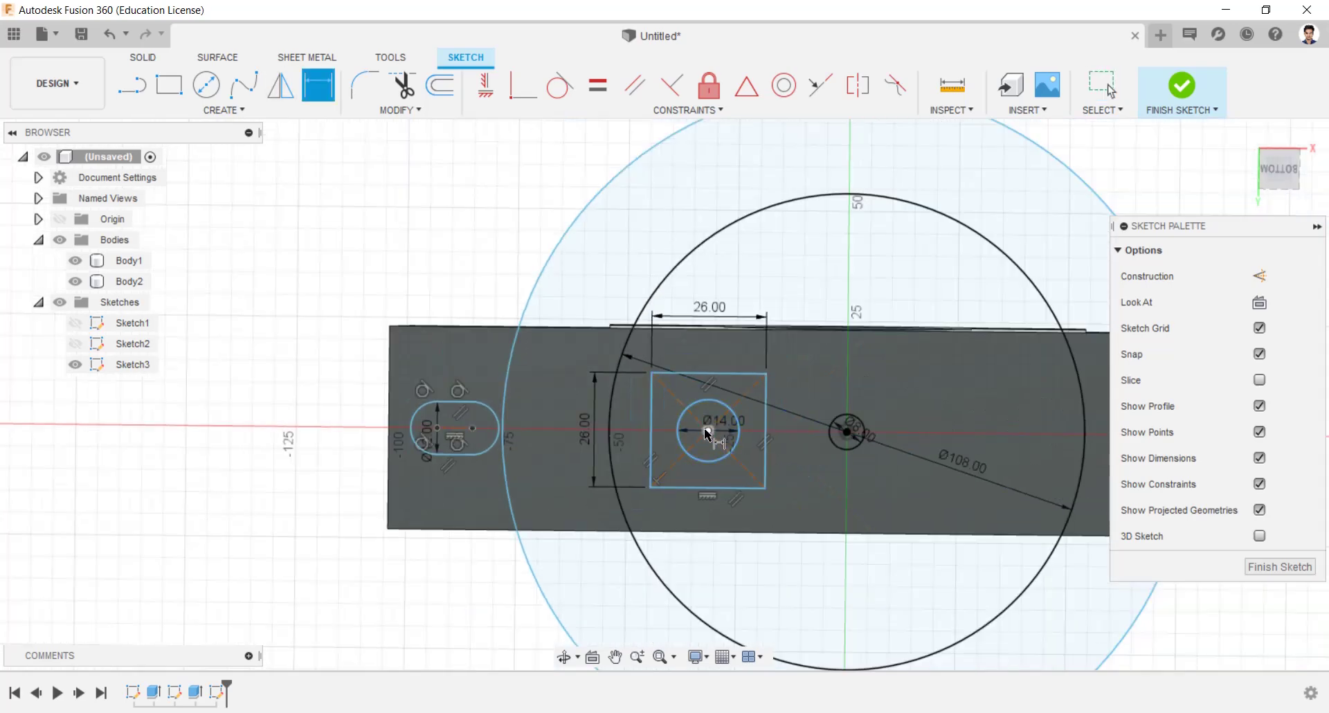
click(847, 434)
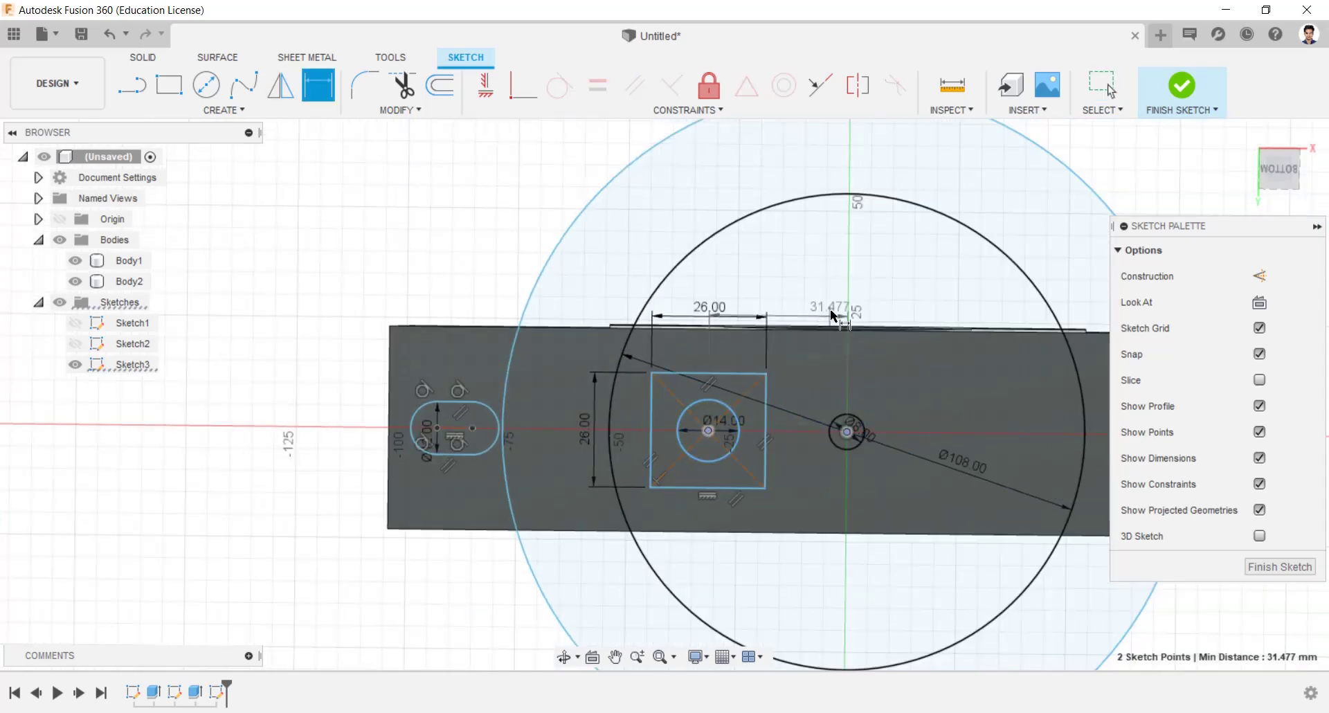
click(834, 311)
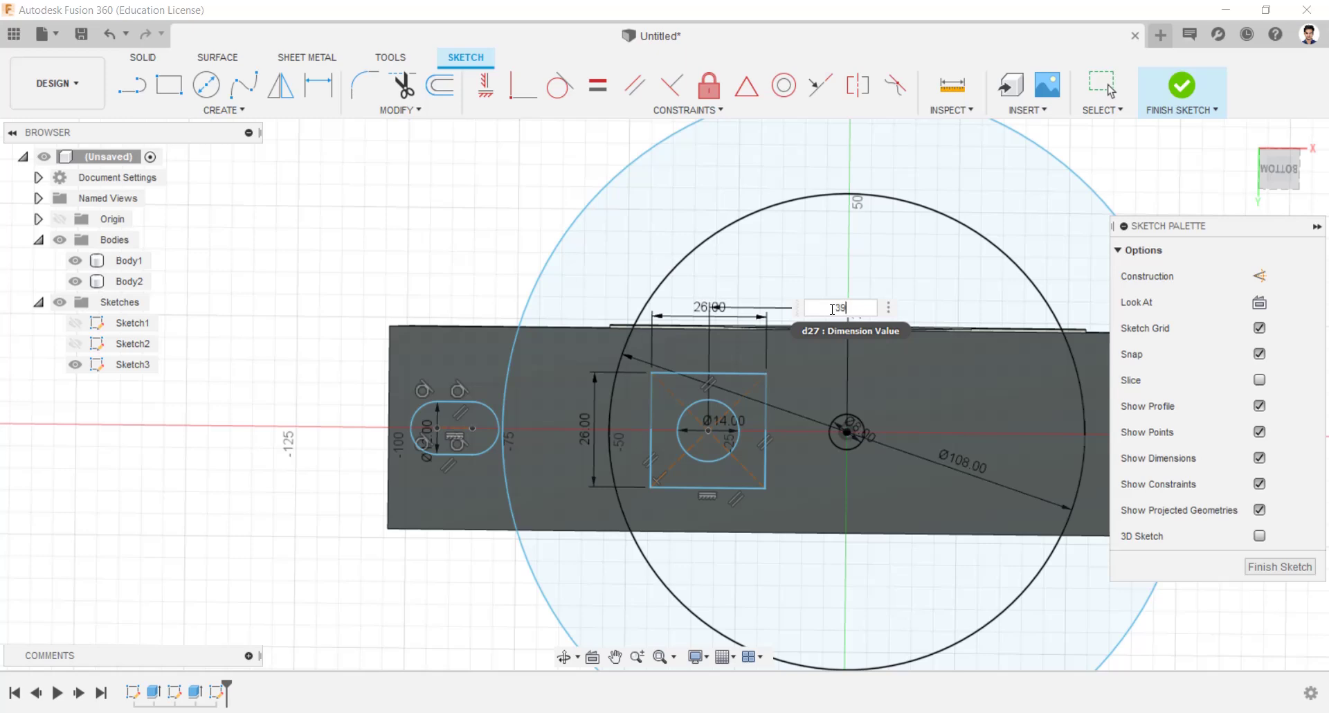
key(Return)
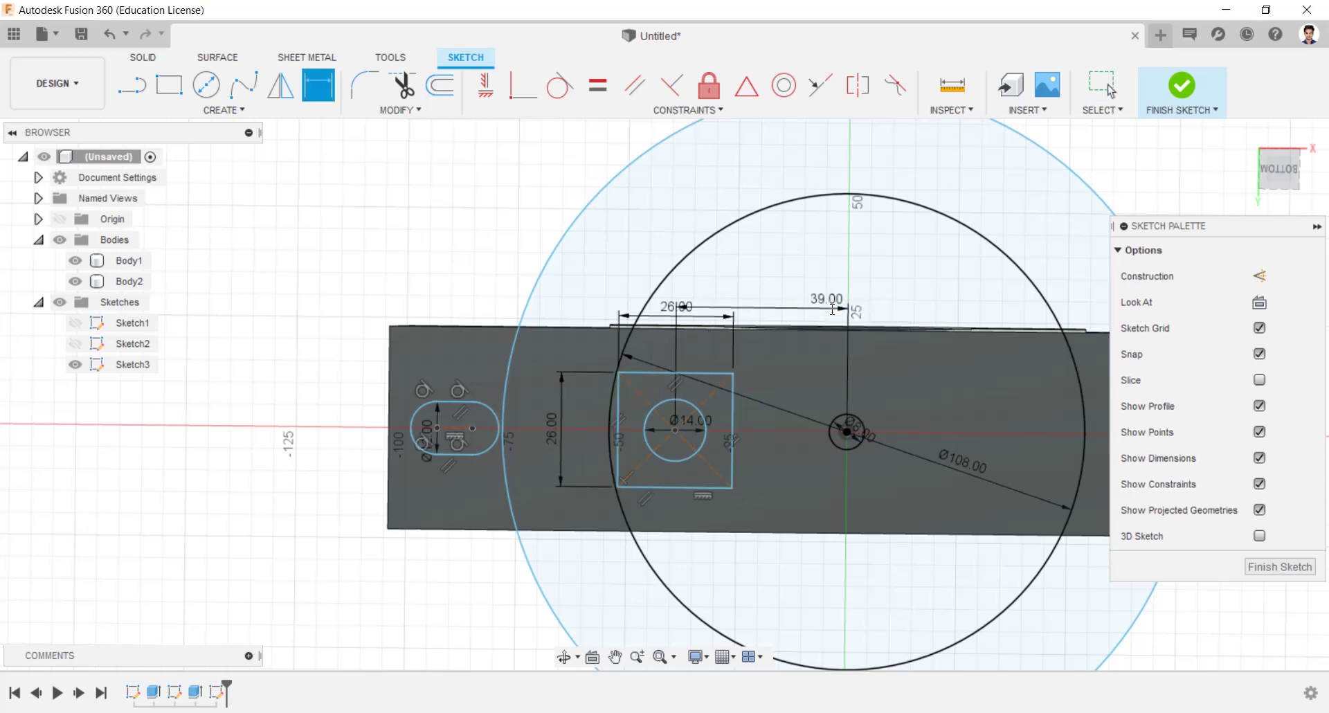
Dimension the slot's inner centre point 77 mm horizontally from the sketch origin.
click(845, 434)
click(471, 431)
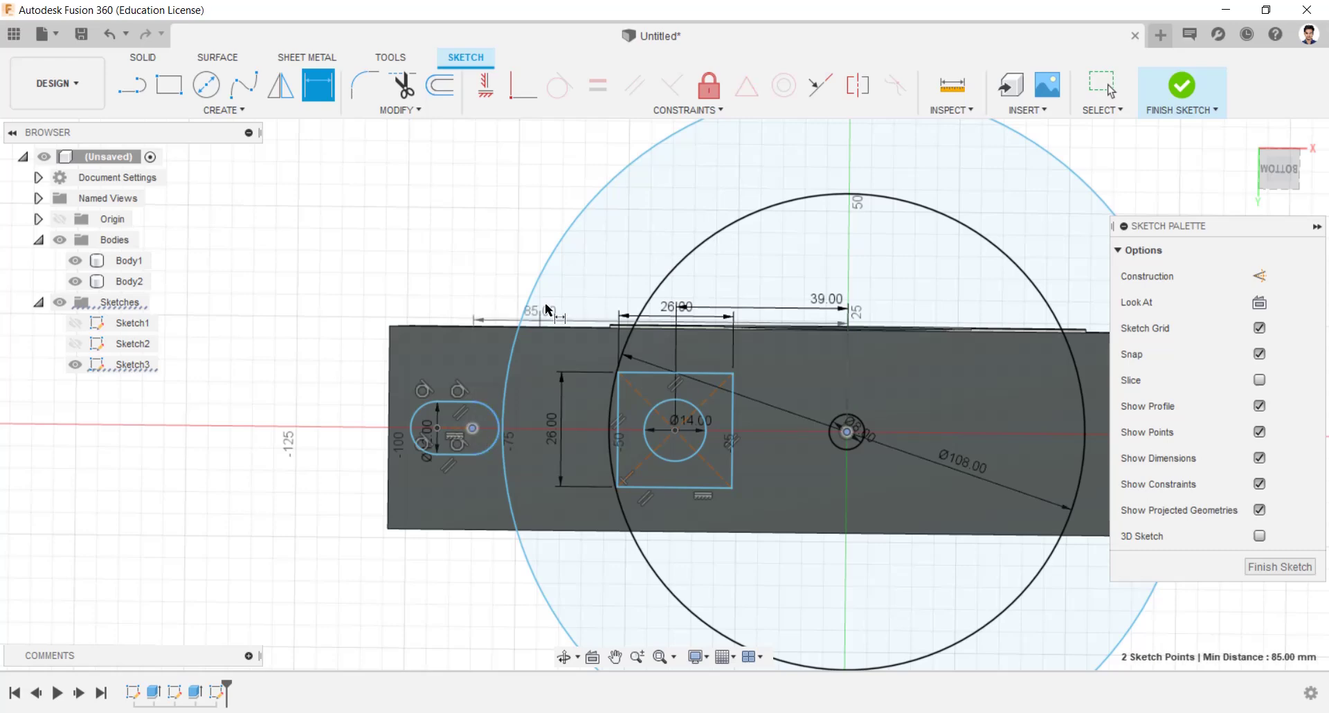
click(546, 277)
text(77)
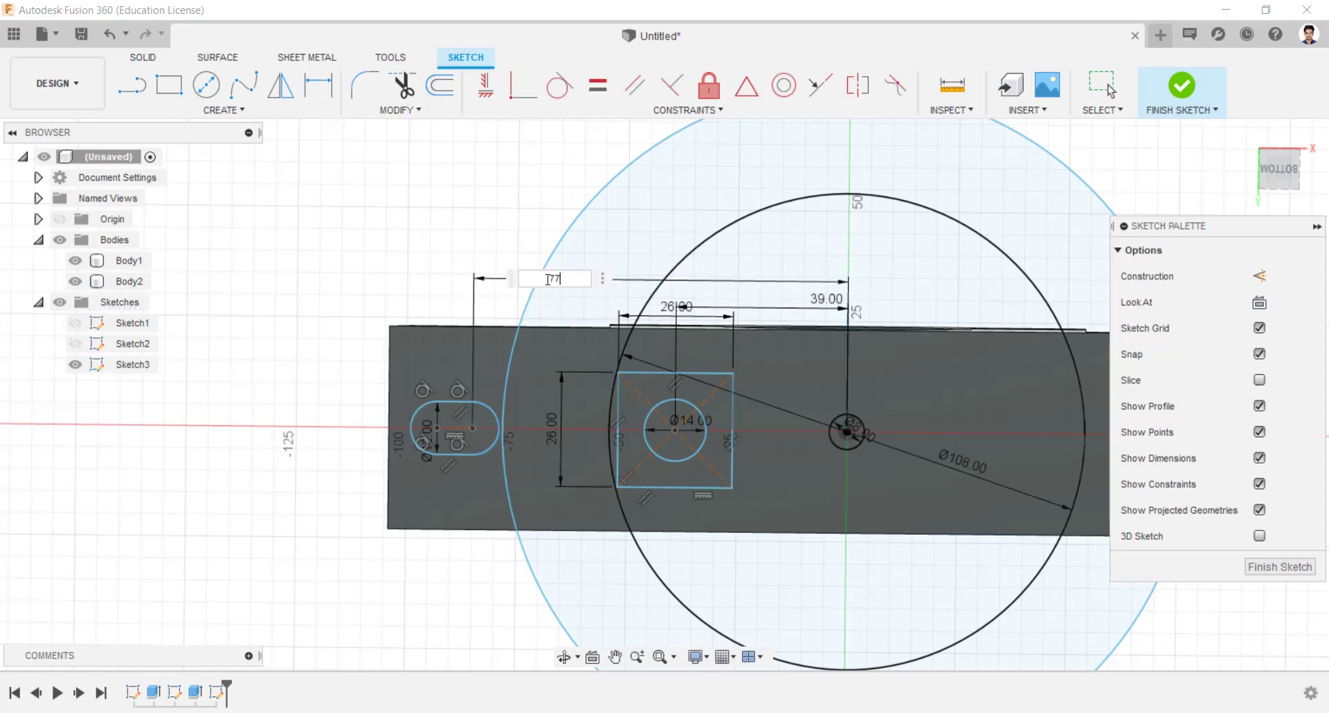
key(Return)
Draw a vertical line about 10 mm long upward from the sketch origin.
scroll(684, 354, down, 3)
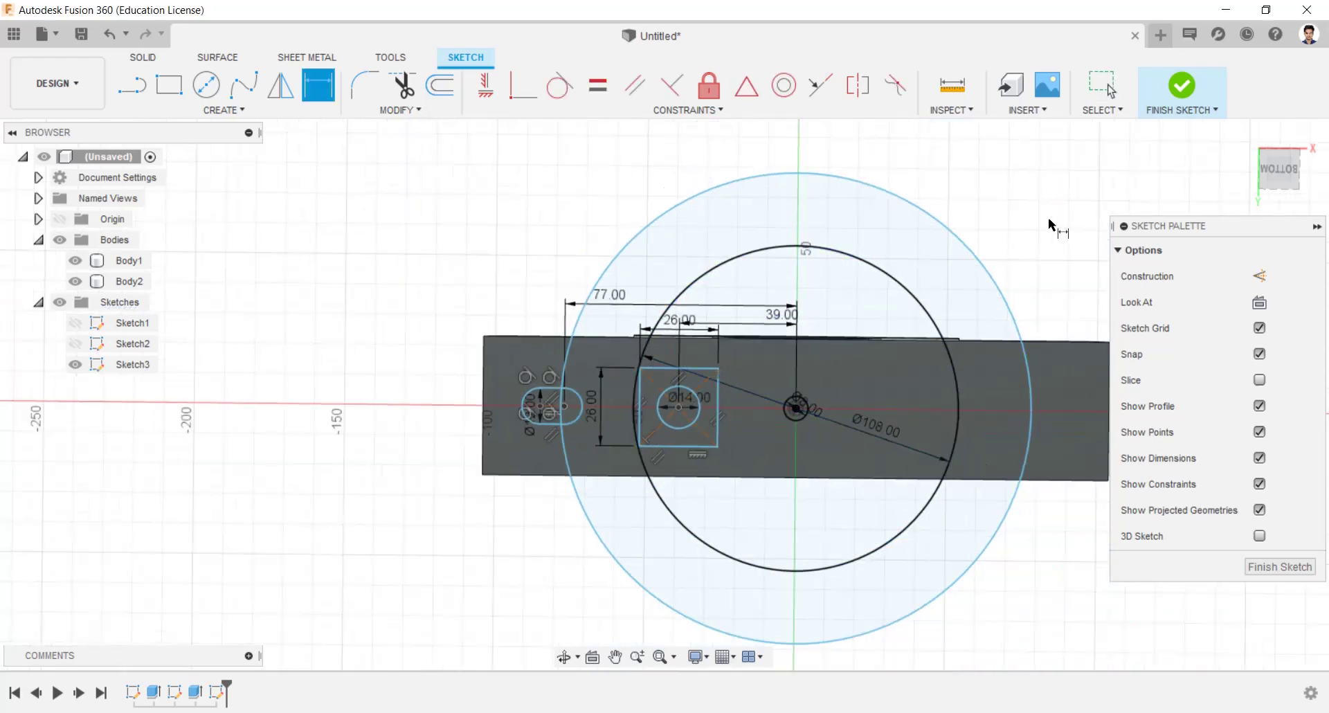
scroll(892, 321, down, 1)
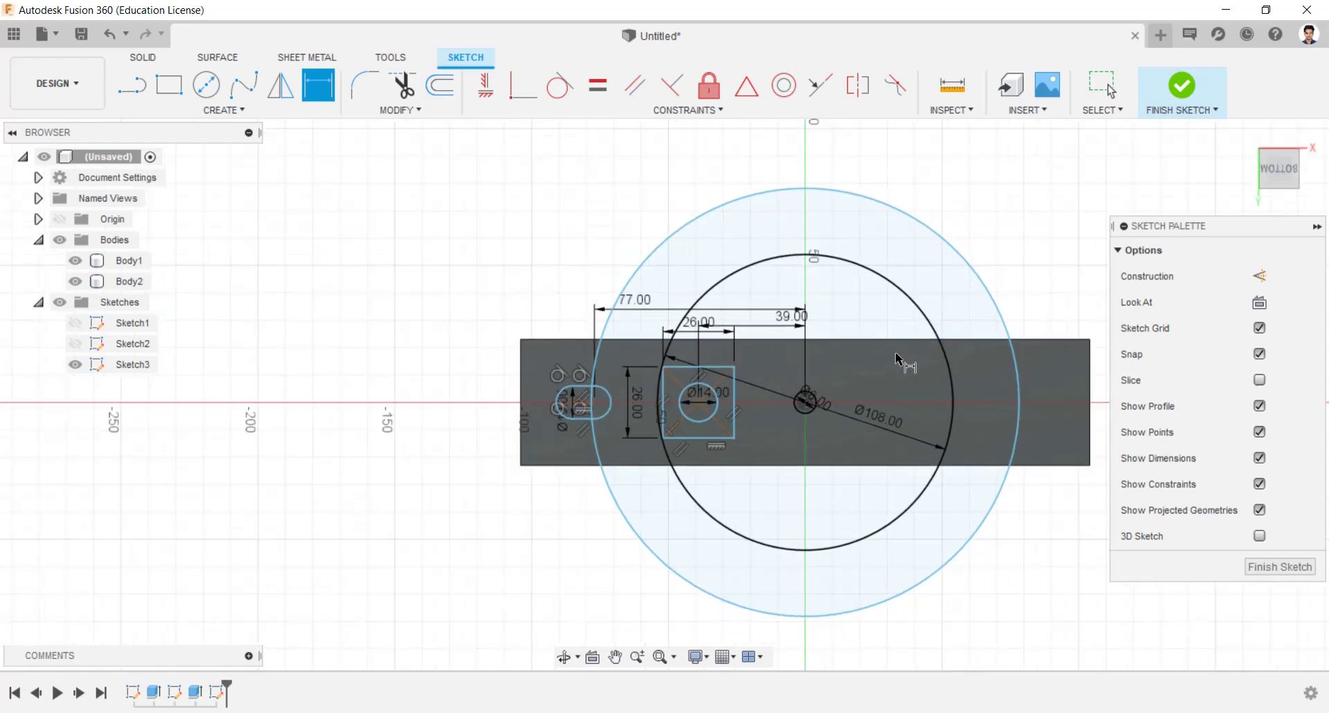
middle_drag(895, 352, 688, 337)
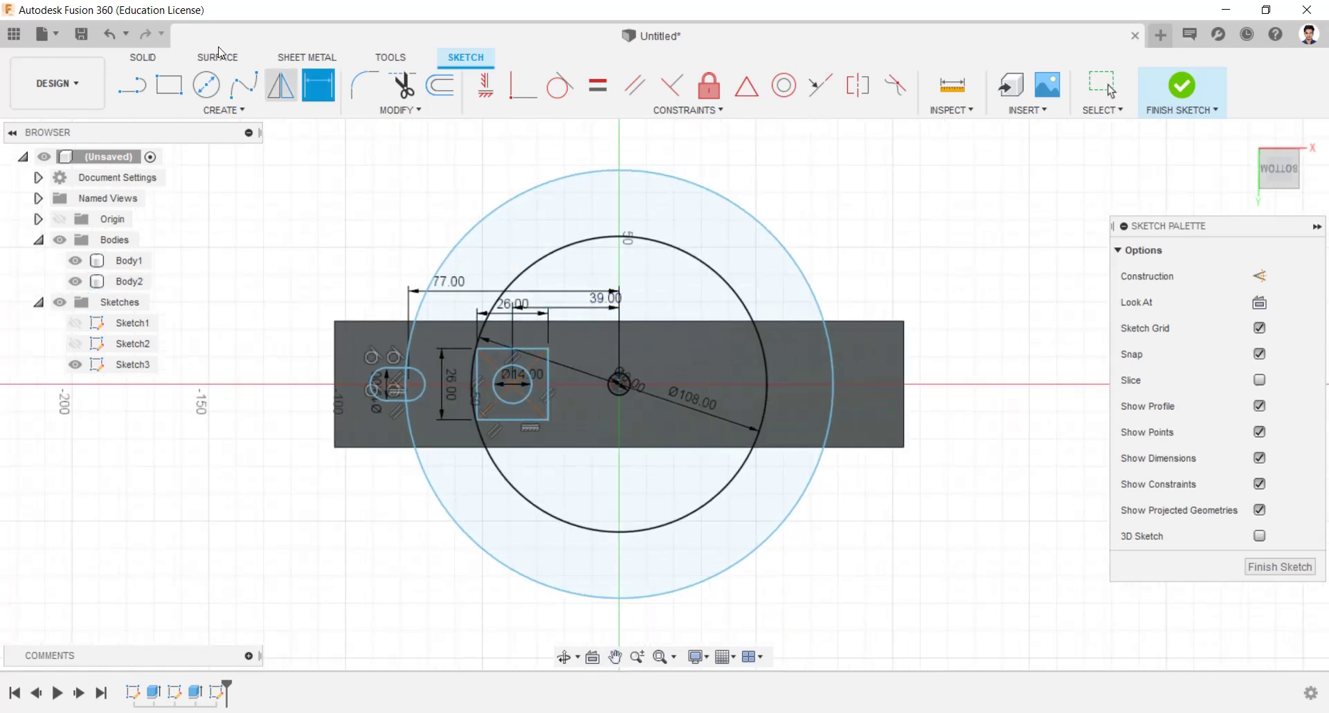
click(132, 85)
scroll(642, 339, up, 3)
click(595, 405)
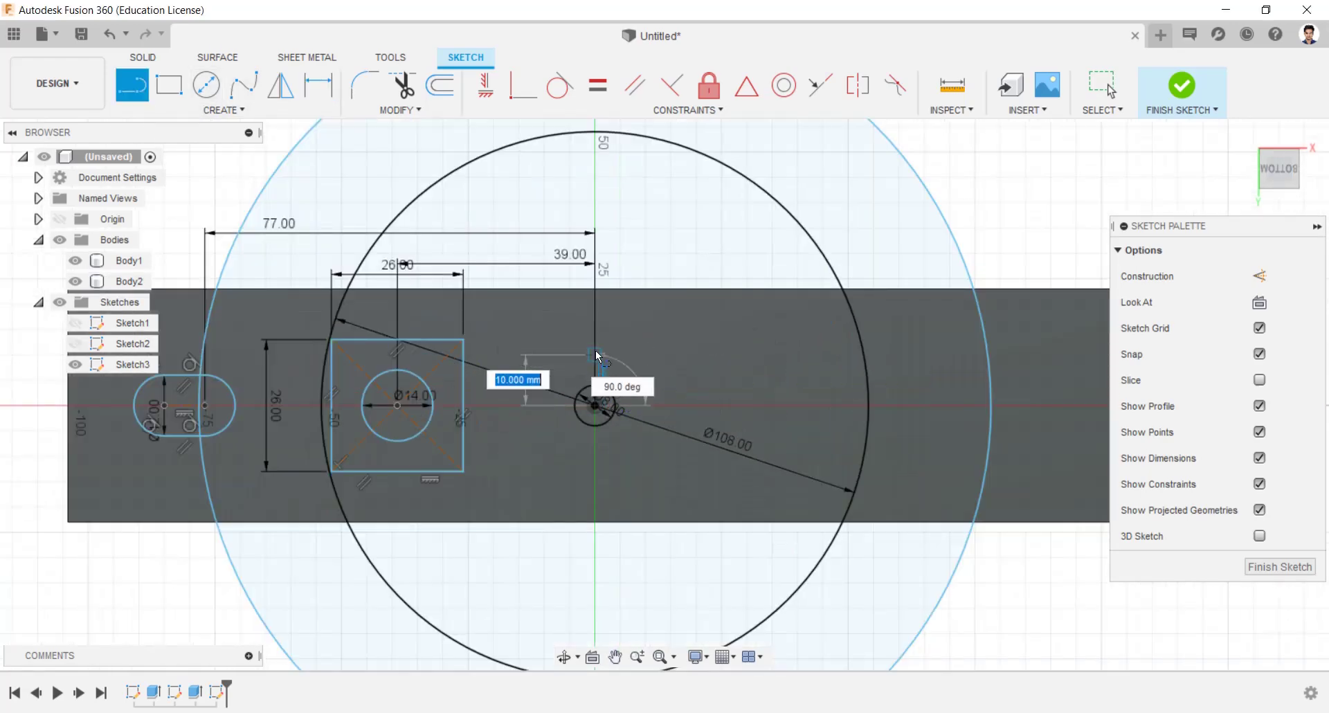
click(595, 355)
Mirror the square, its inner circle and the slot about the short vertical line at the origin, and finish the sketch.
click(291, 87)
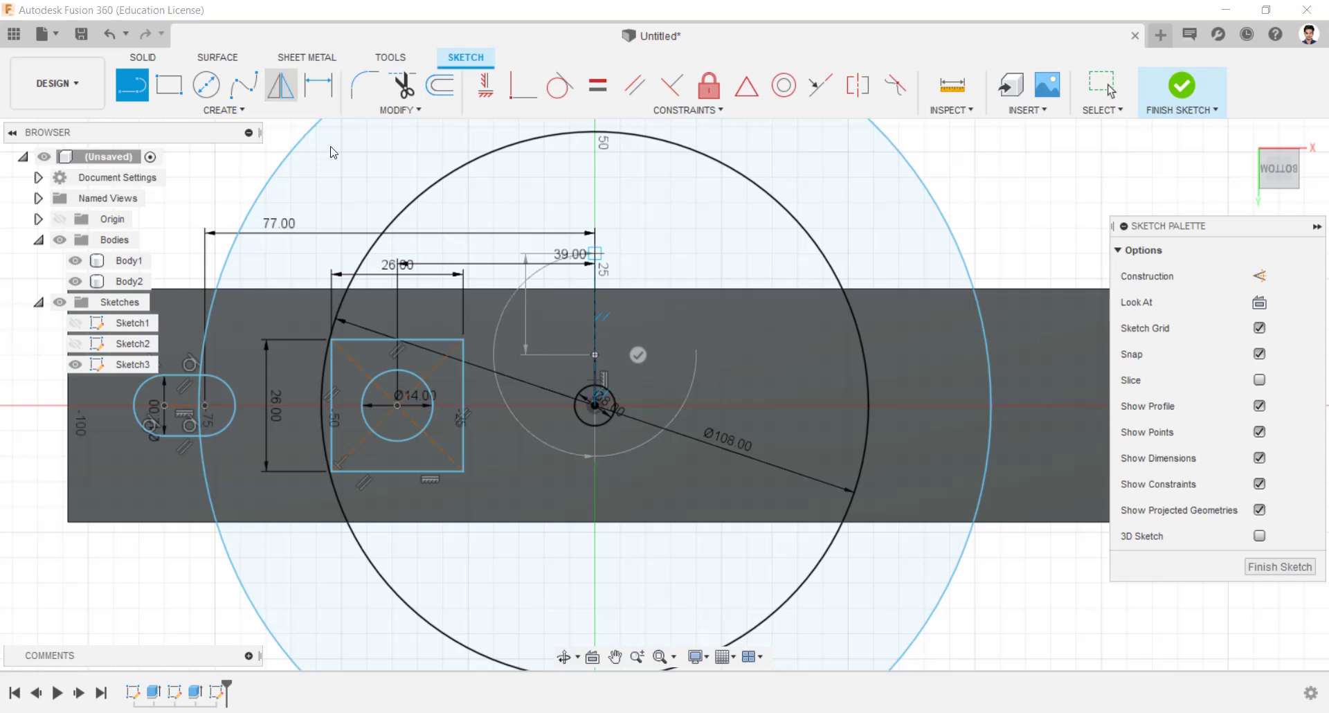
drag(494, 451, 350, 351)
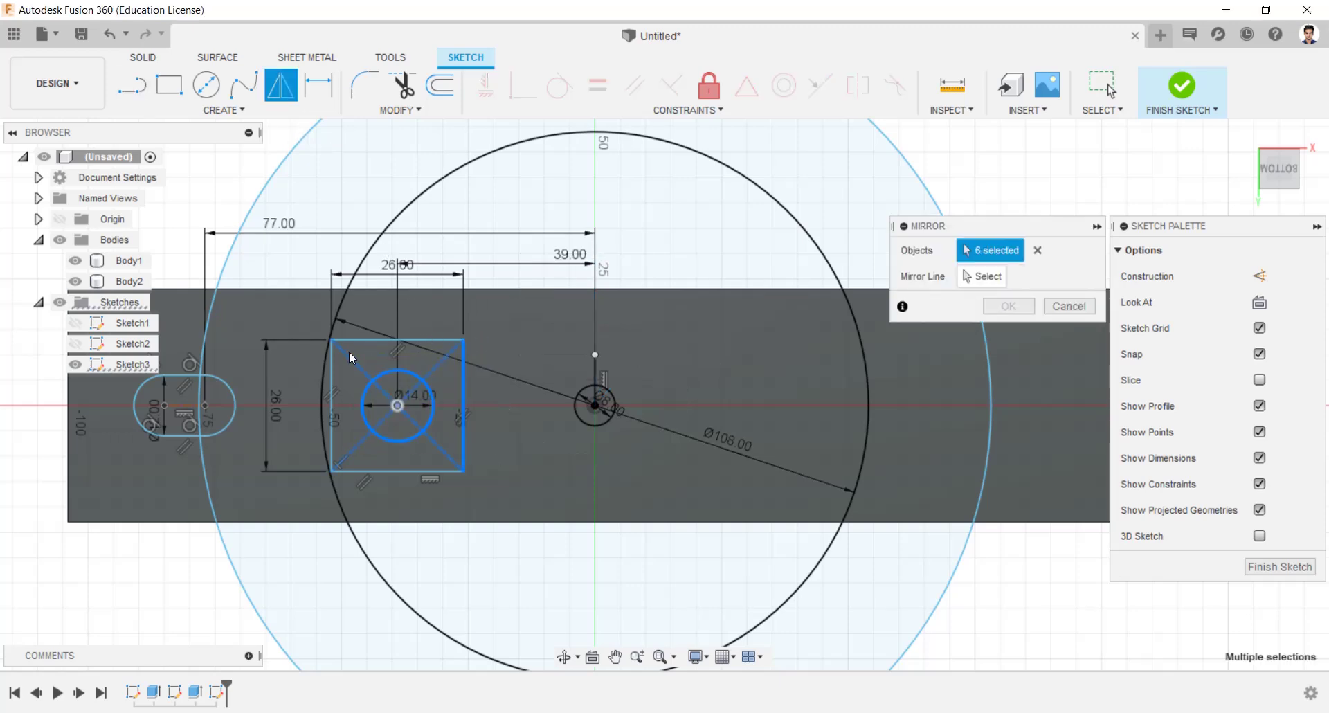
click(375, 470)
click(331, 396)
click(220, 380)
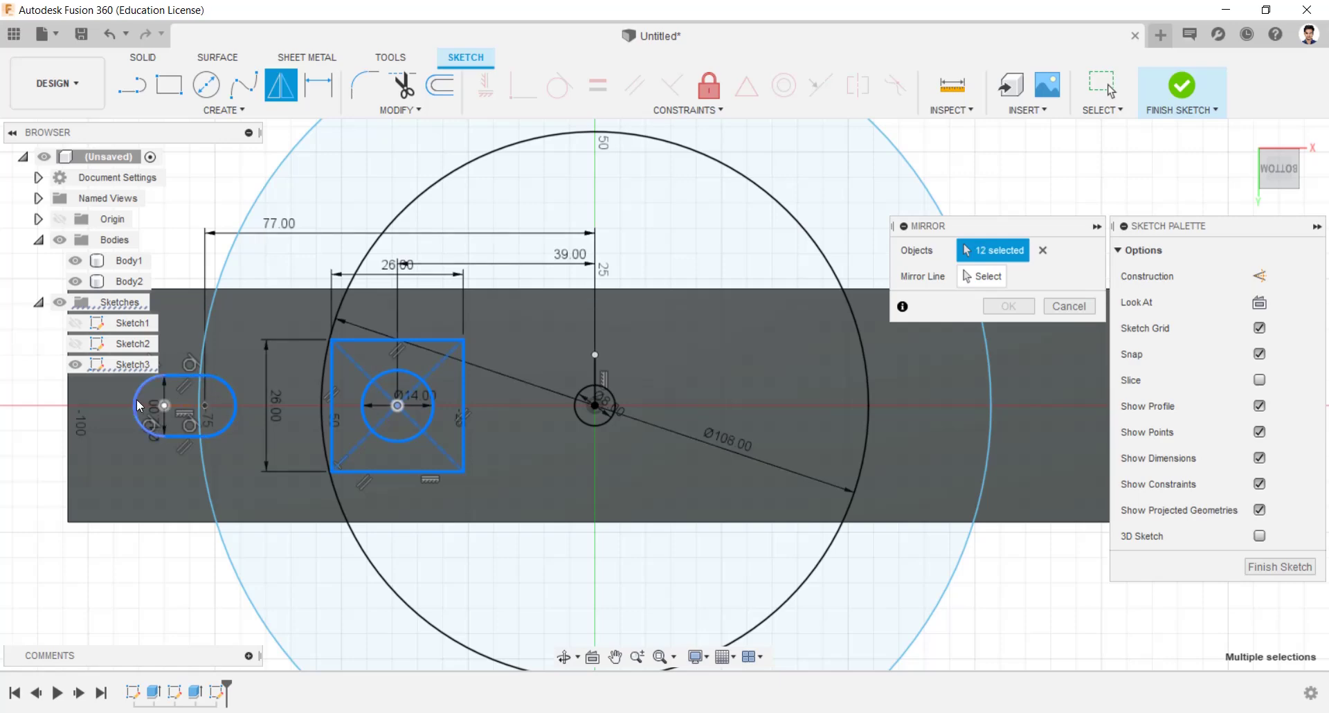
click(984, 278)
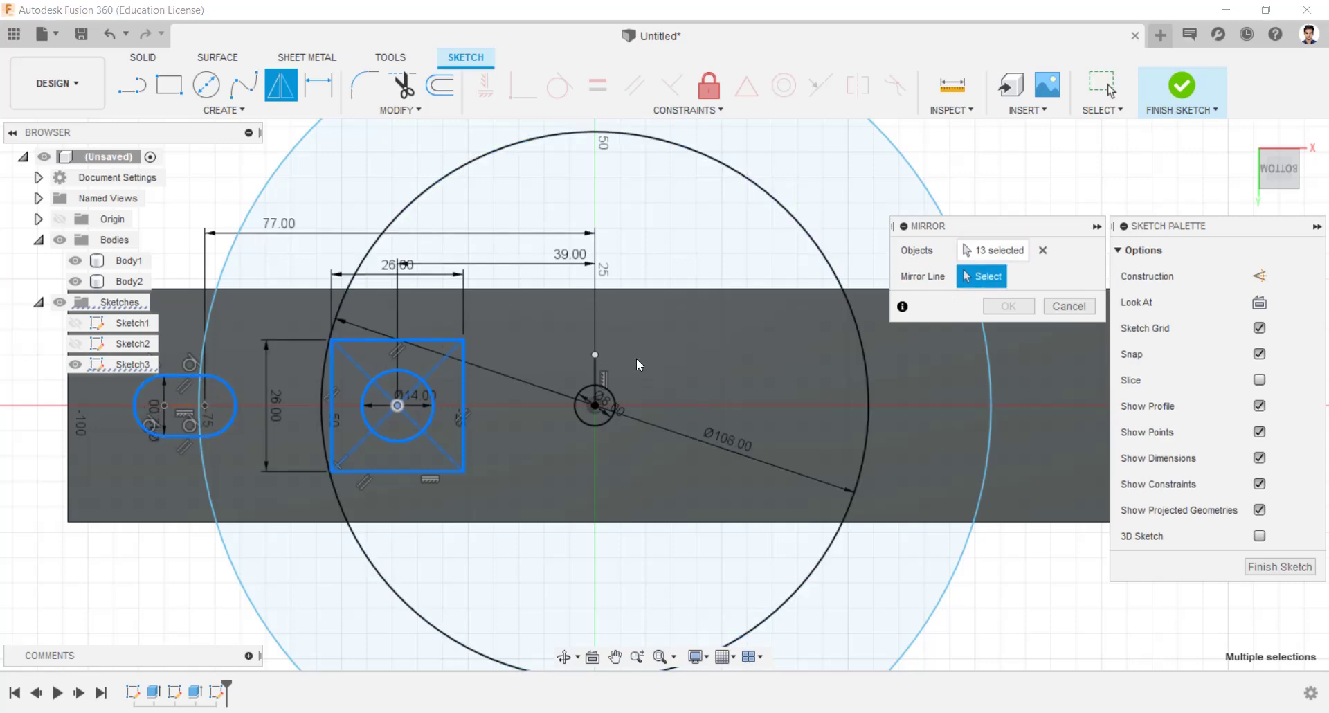
click(594, 370)
scroll(948, 454, down, 2)
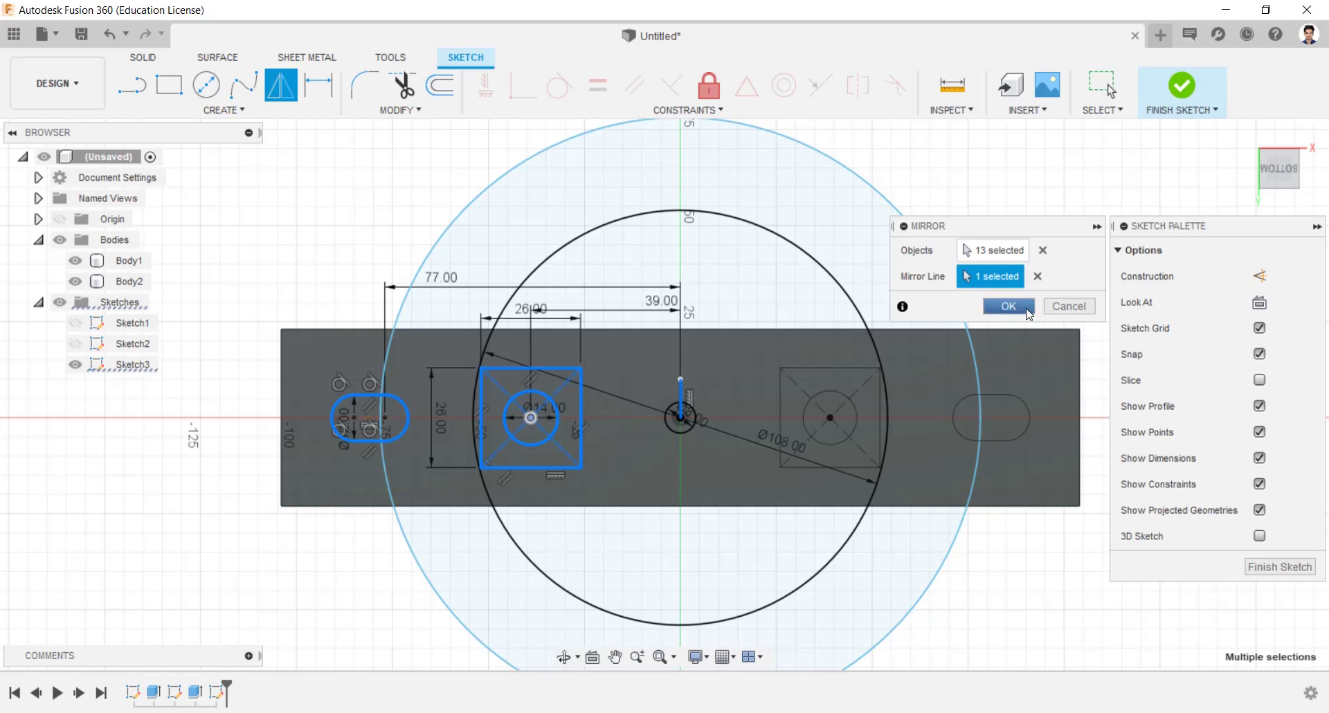
click(1008, 306)
scroll(895, 375, down, 2)
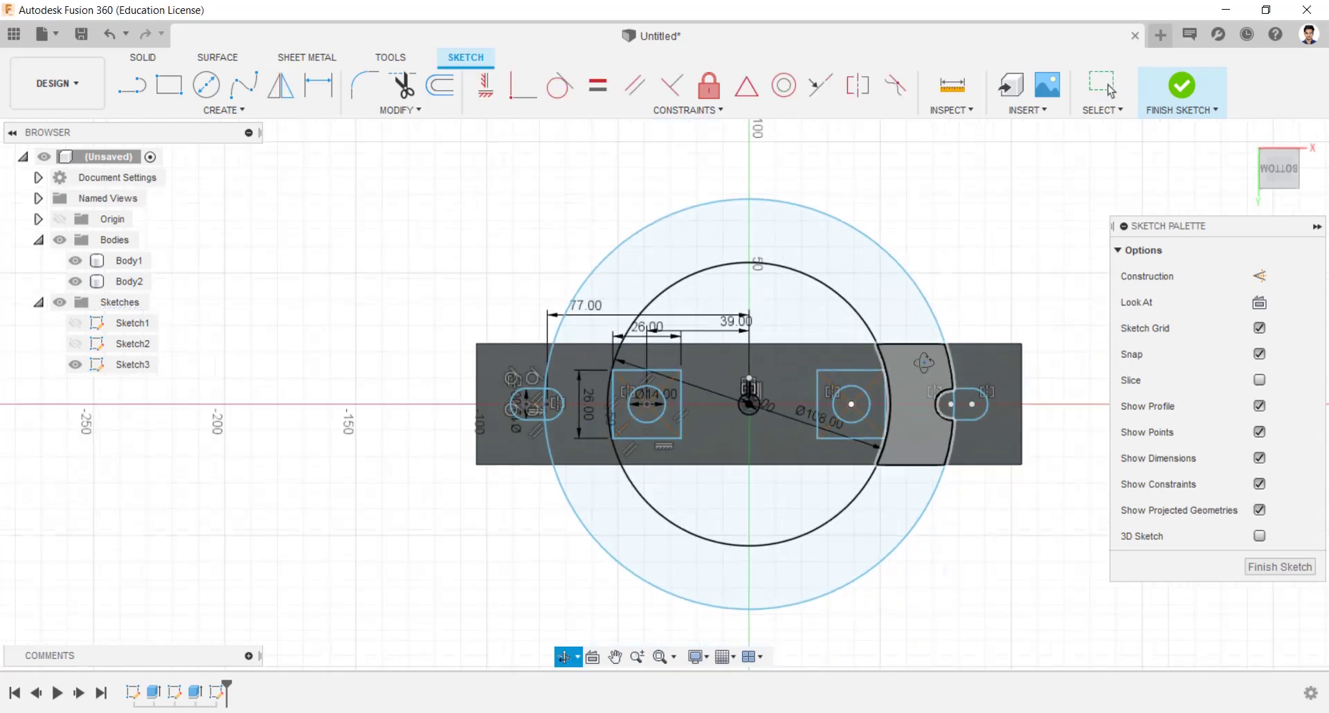
shift+middle_drag(899, 395, 928, 422)
click(1181, 87)
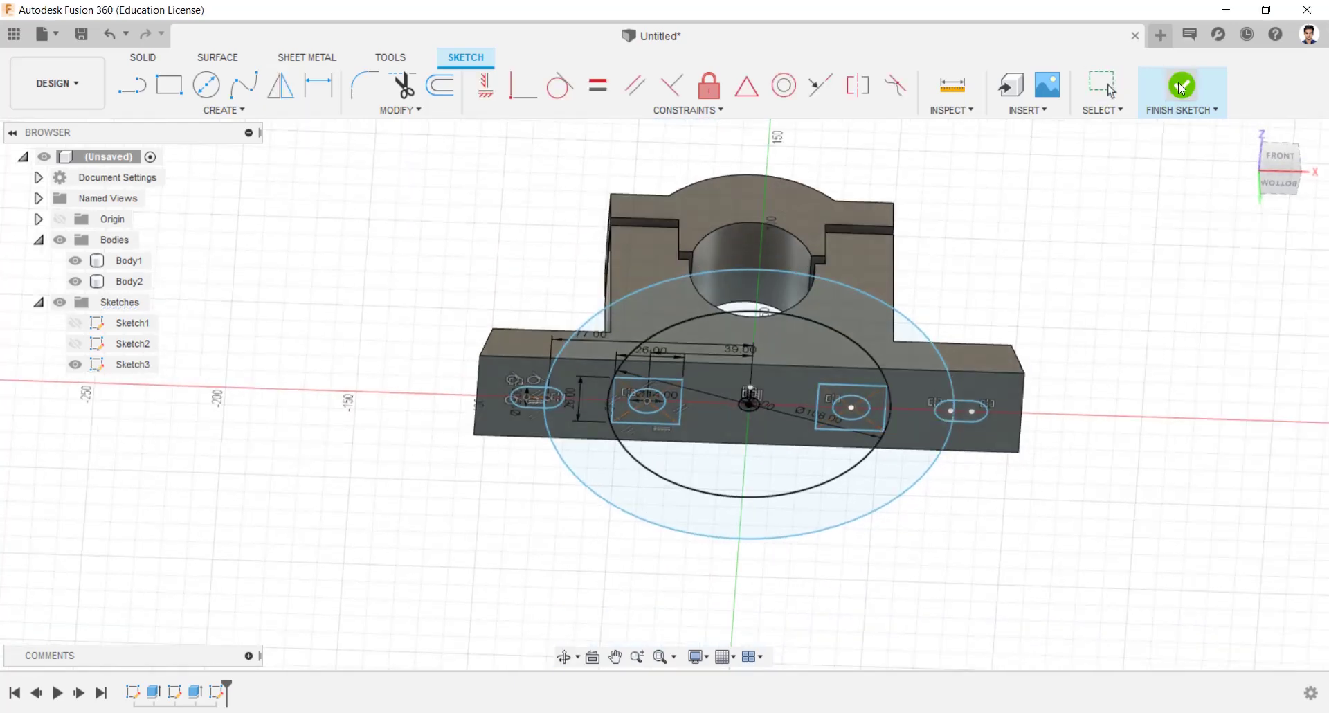
Start an extrusion of the two side regions between the large circles, beginning from a plane offset -14 mm.
click(176, 80)
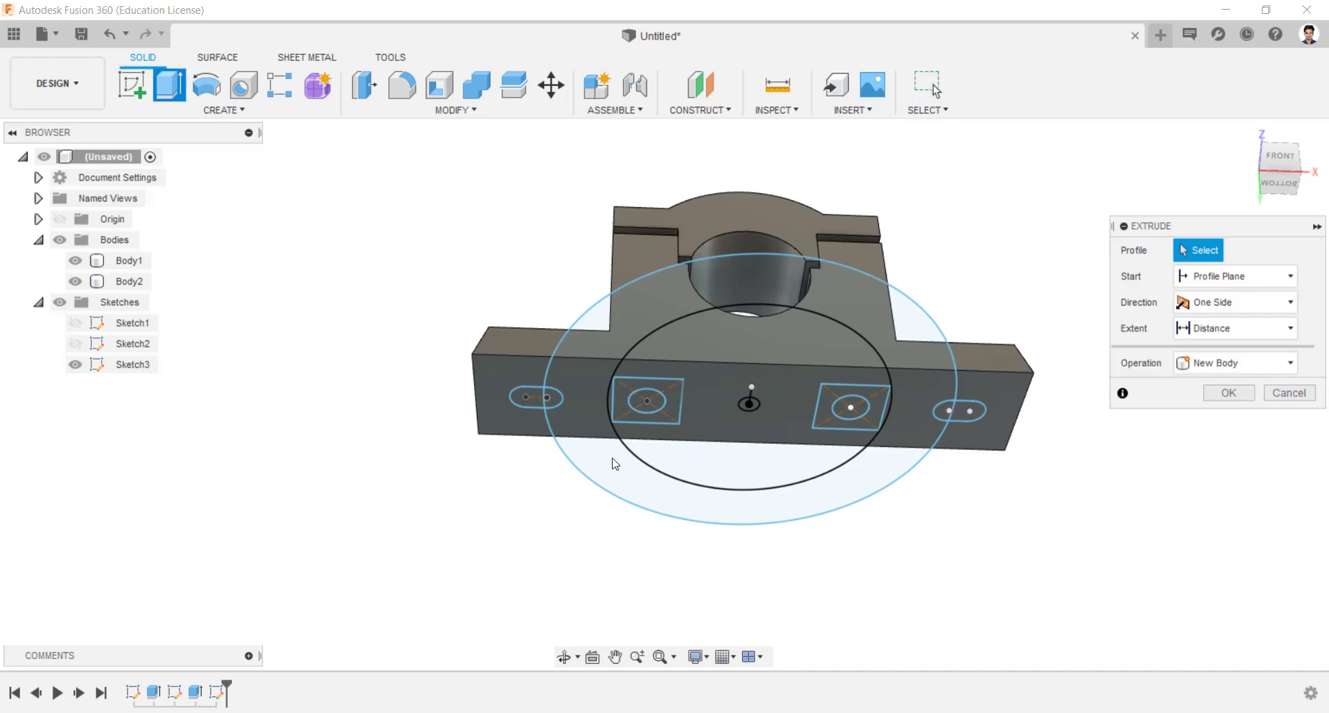
click(581, 388)
click(919, 389)
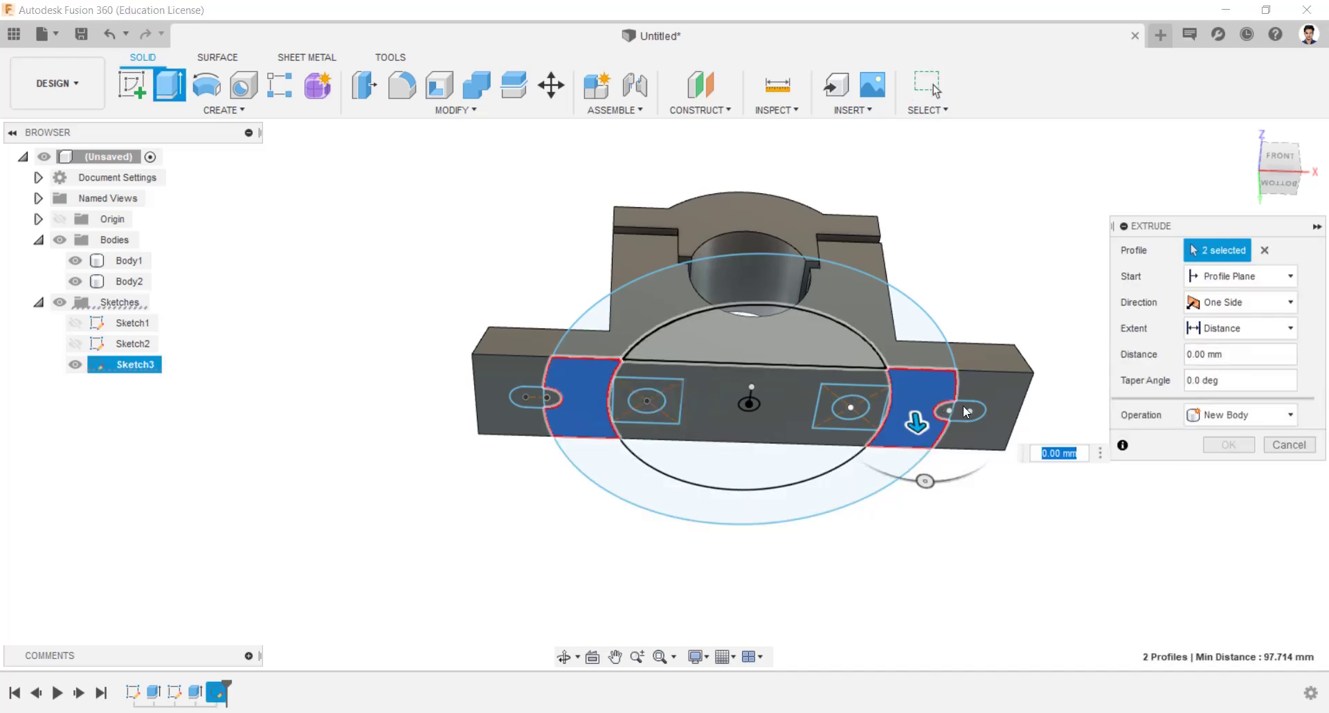
click(1242, 277)
click(1258, 320)
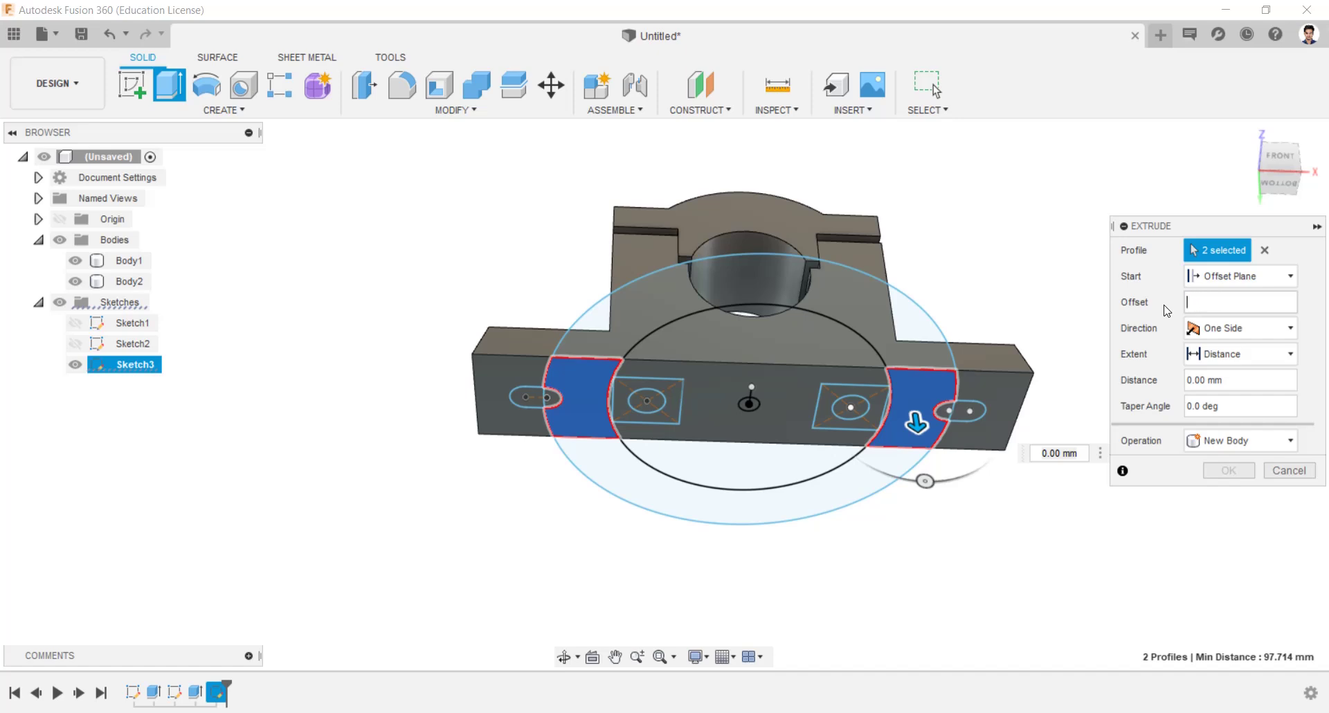
key(Return)
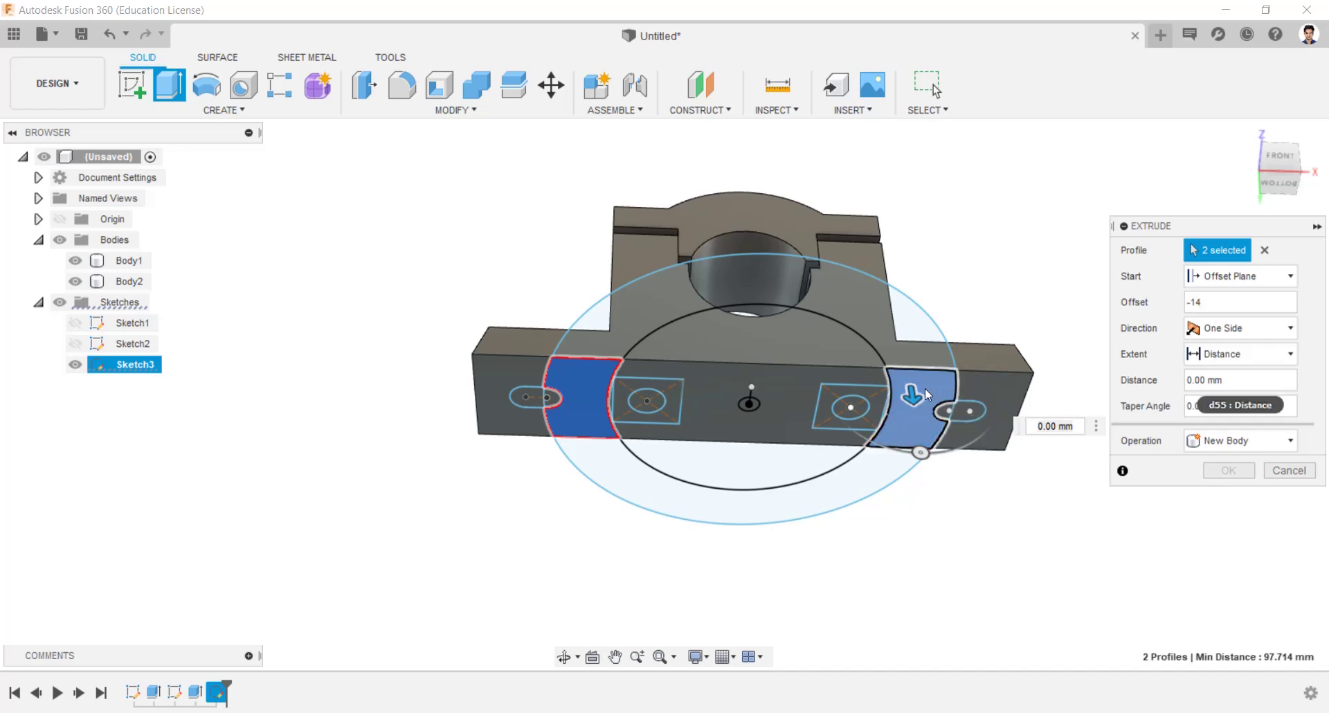
Cut the two side regions upward through the casting and cap with a distance of -110 mm.
drag(914, 392, 895, 202)
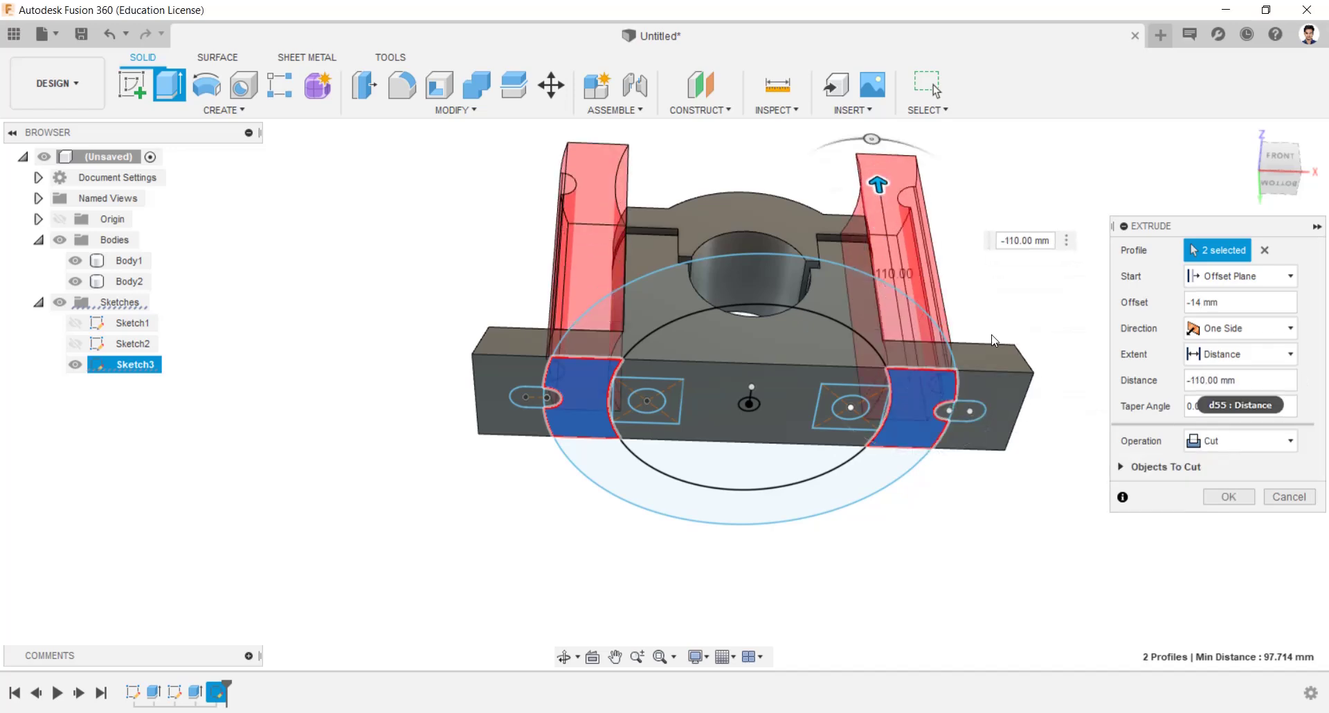
shift+middle_drag(992, 340, 1027, 430)
scroll(898, 419, up, 4)
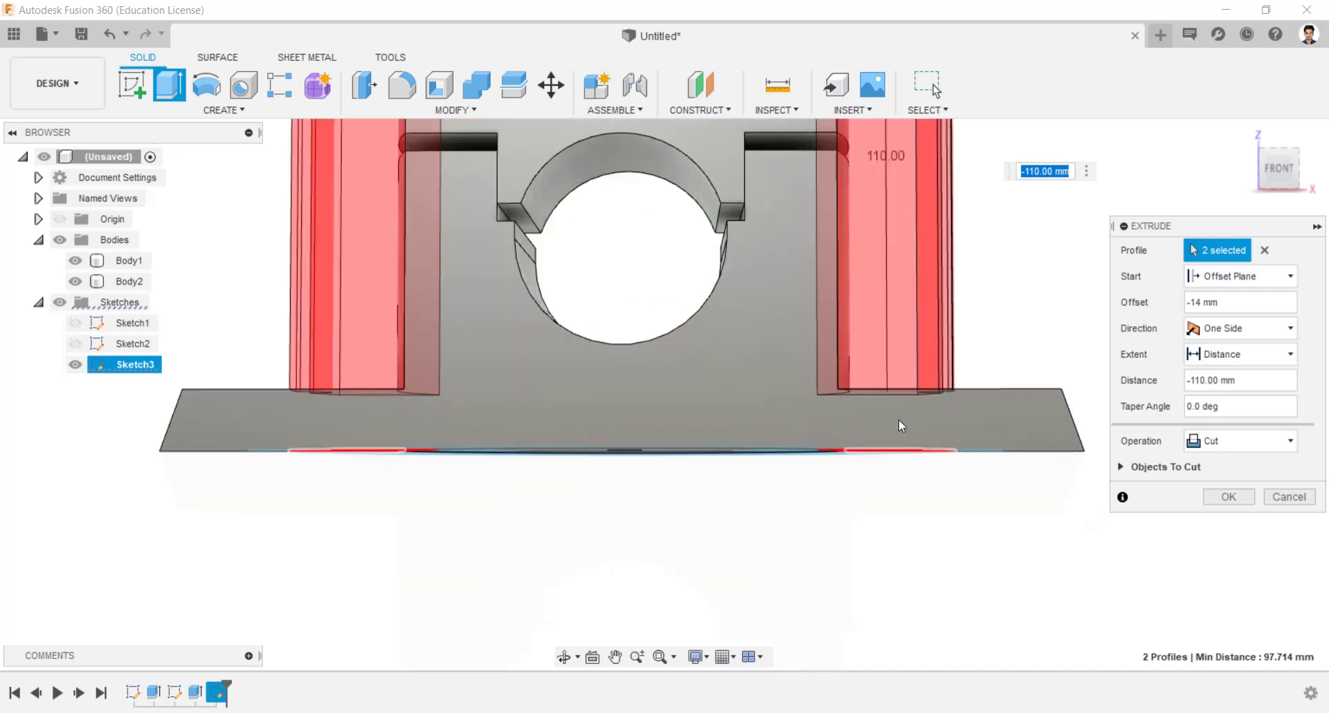
mouse_move(928, 410)
shift+middle_down()
mouse_move(915, 425)
mouse_move(953, 413)
shift+middle_up()
scroll(953, 413, down, 3)
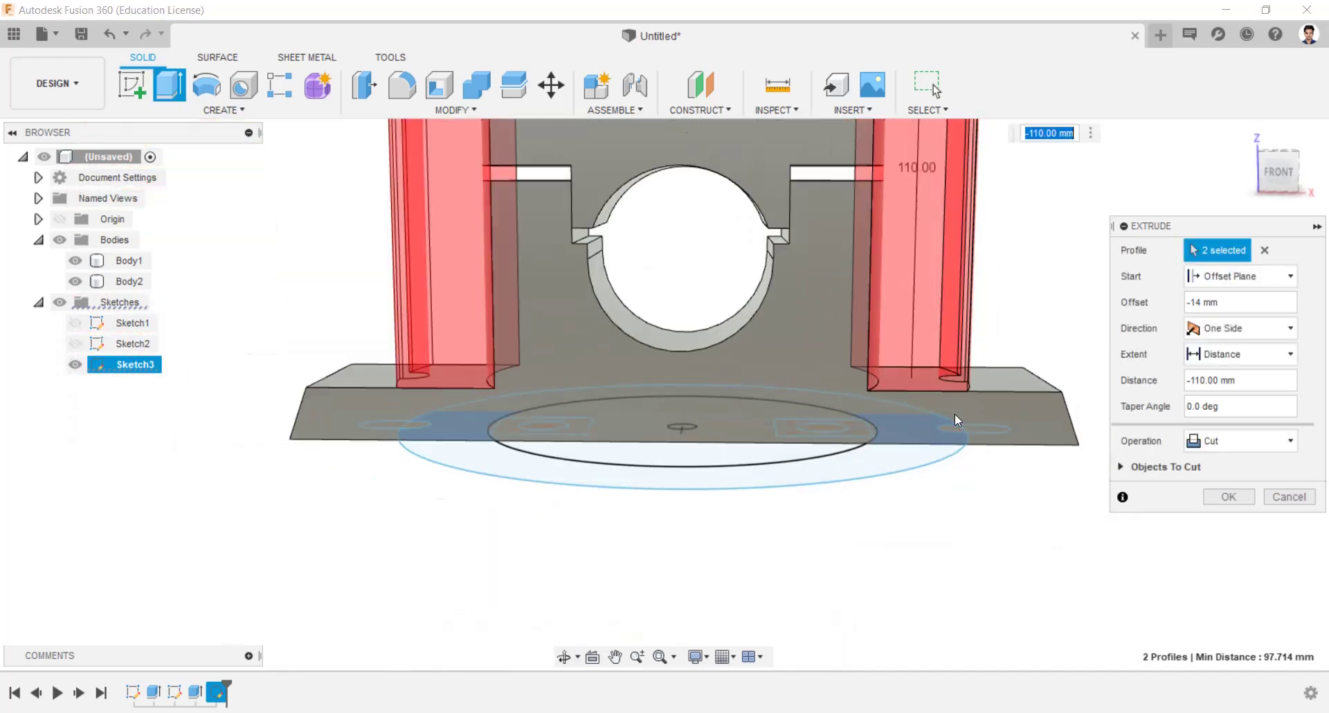
click(1222, 492)
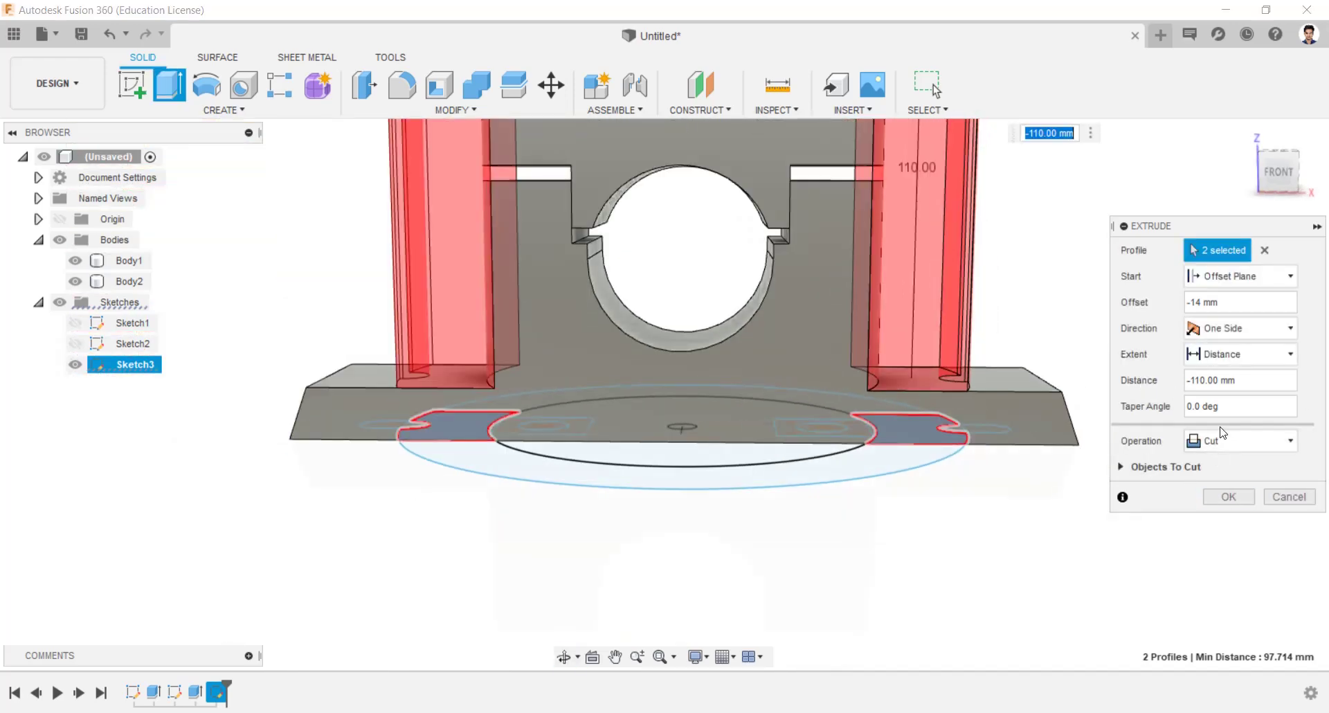
Show the sketch with the square, circle and slot outlines on the base's underside again.
mouse_move(921, 391)
shift+middle_down()
mouse_move(703, 262)
mouse_move(685, 276)
shift+middle_up()
click(76, 365)
scroll(574, 405, up, 3)
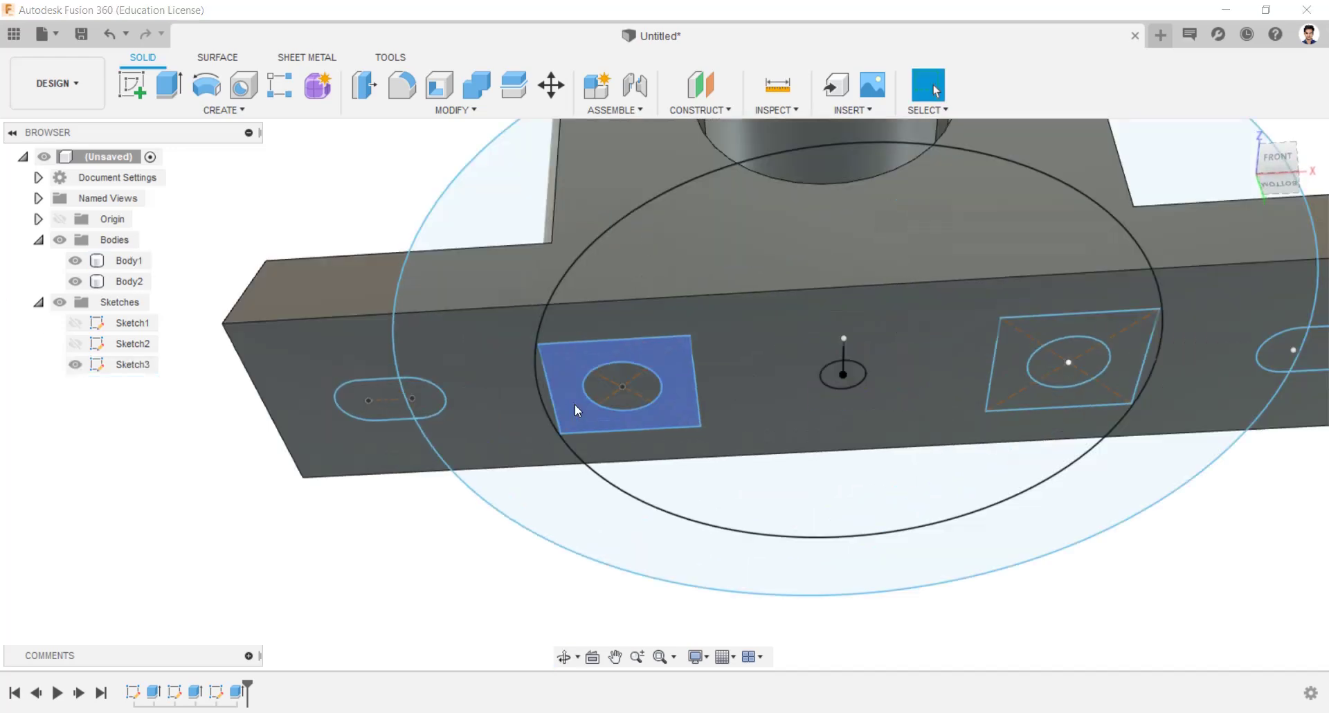
Start an extrusion of both slots and the two circles inside the squares on the base's underside.
click(430, 396)
key(Escape)
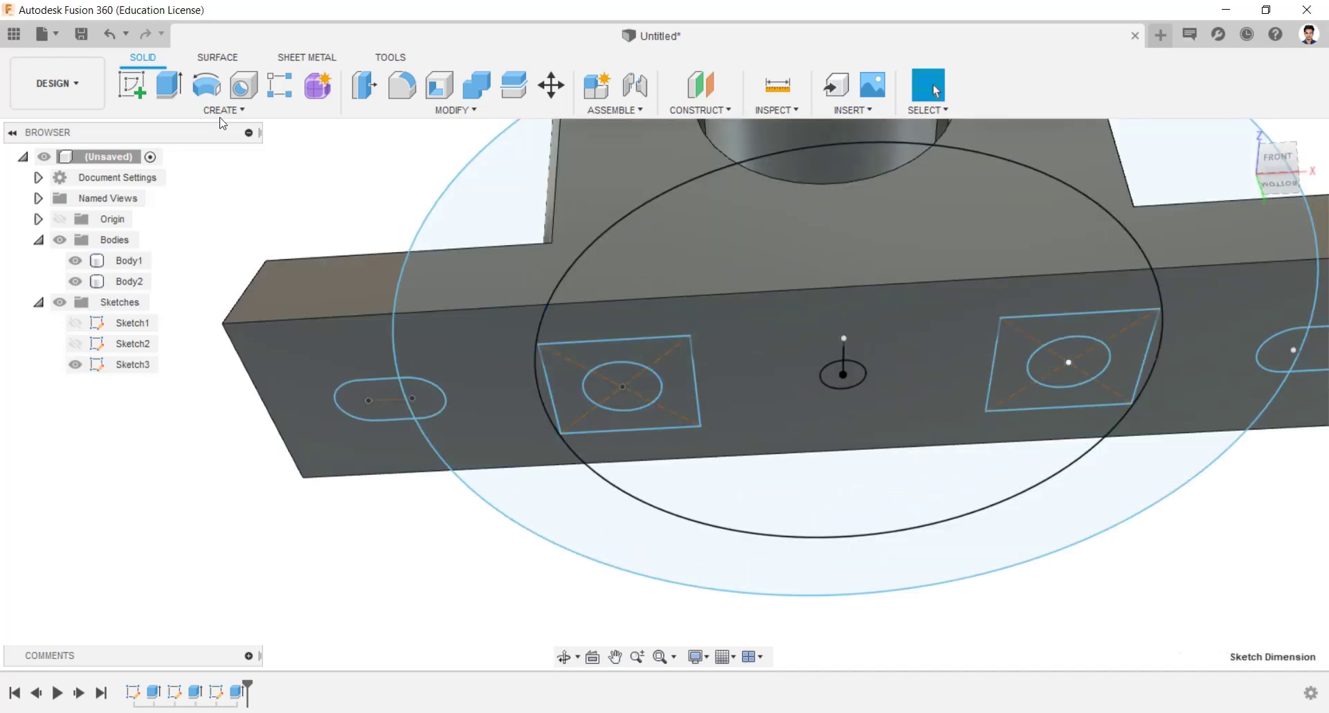
click(168, 85)
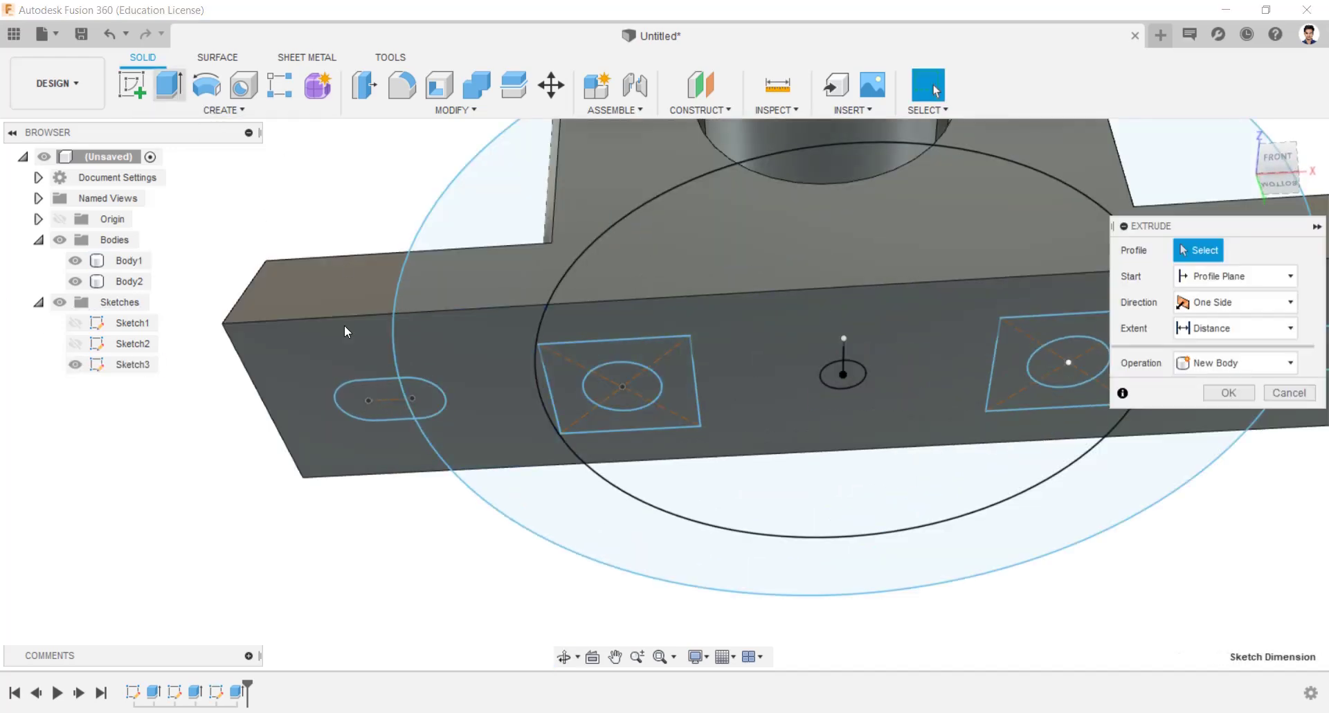
click(393, 413)
click(430, 404)
click(622, 386)
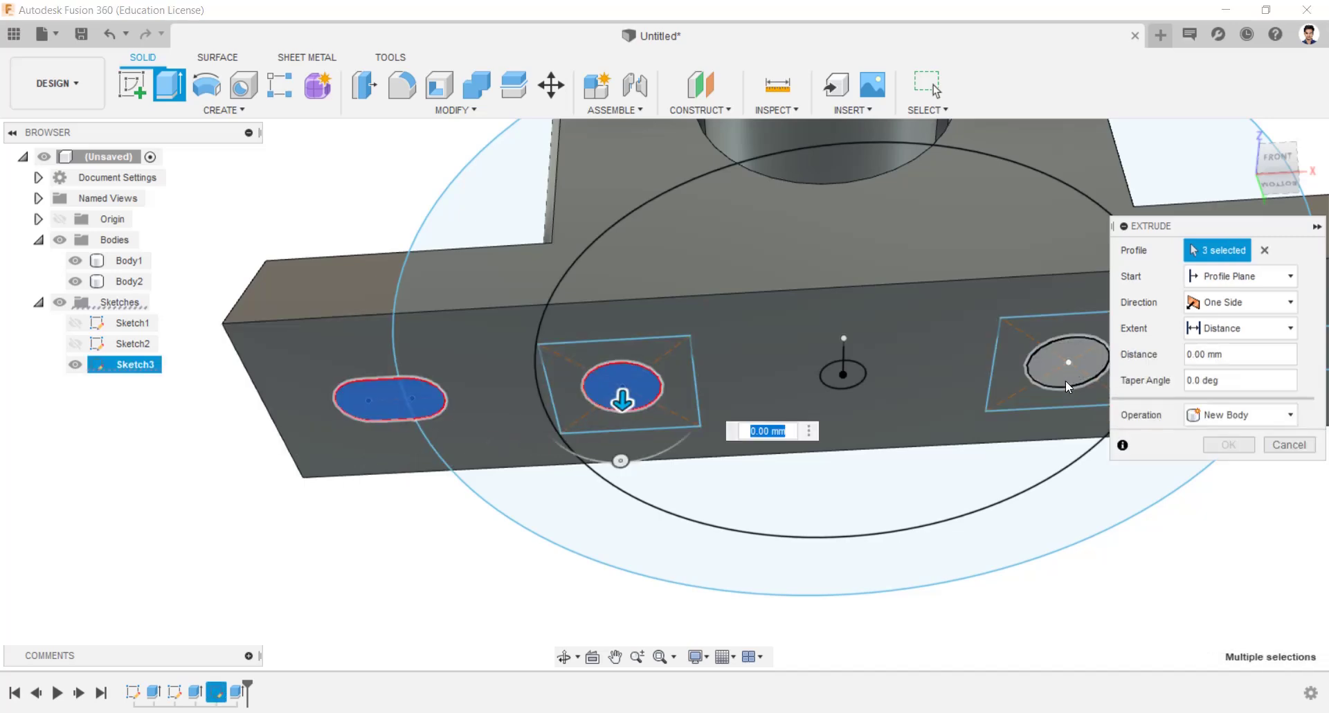
click(1065, 380)
click(1003, 388)
scroll(1003, 388, down, 2)
scroll(1025, 395, down, 1)
middle_drag(989, 394, 751, 398)
click(988, 366)
click(953, 366)
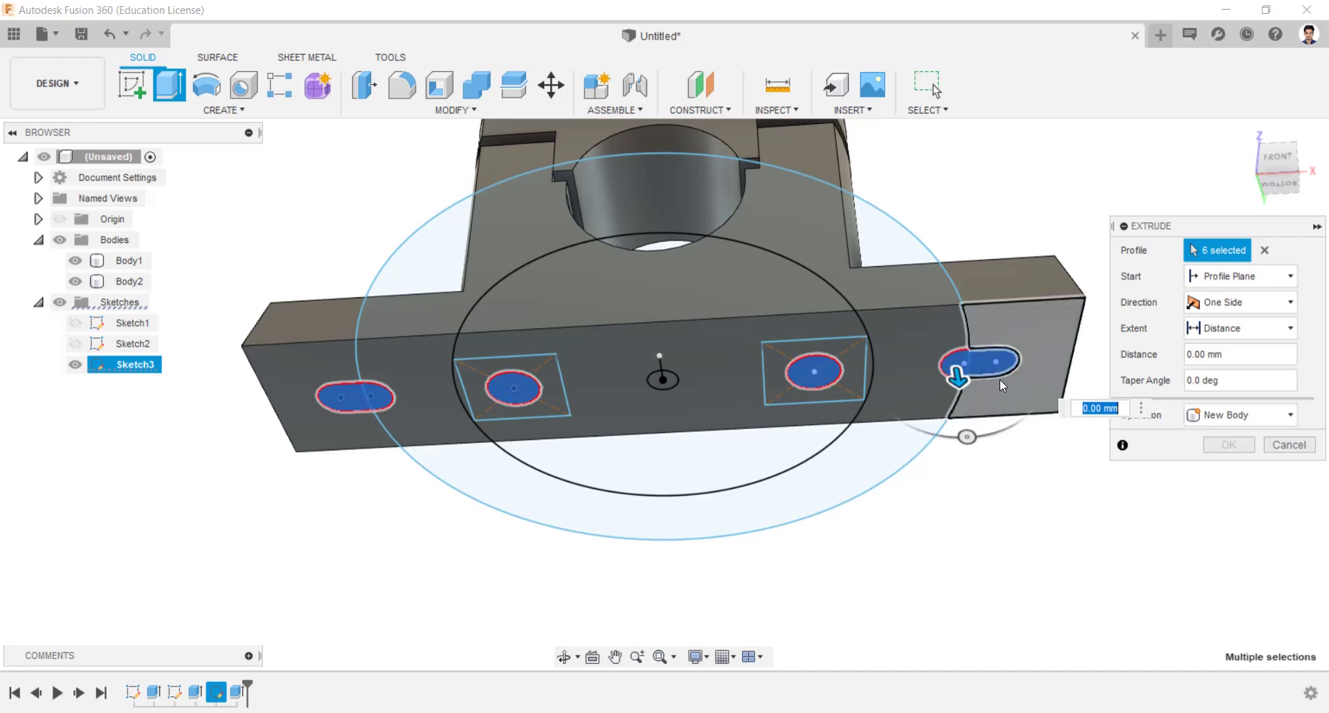
Cut the selected slots and circles upward through the casting and cap with a distance of -130 mm.
drag(957, 376, 949, 34)
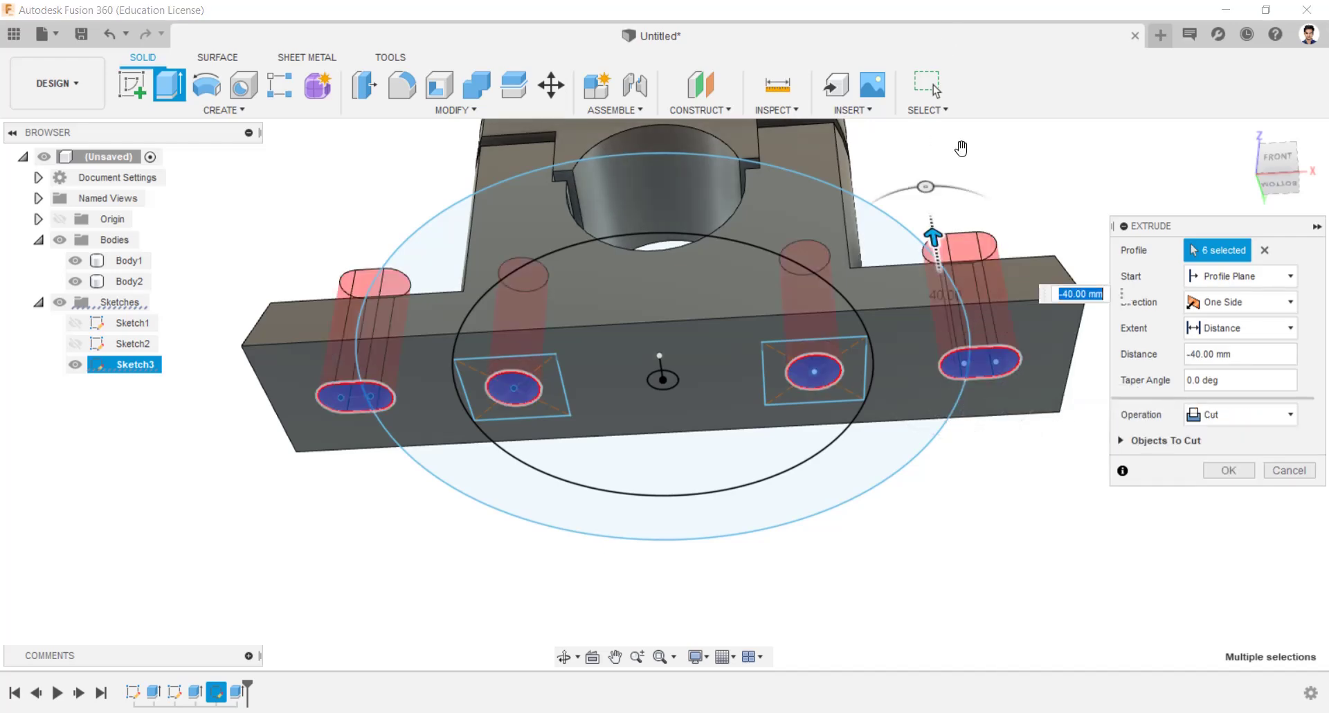
drag(952, 238, 944, 166)
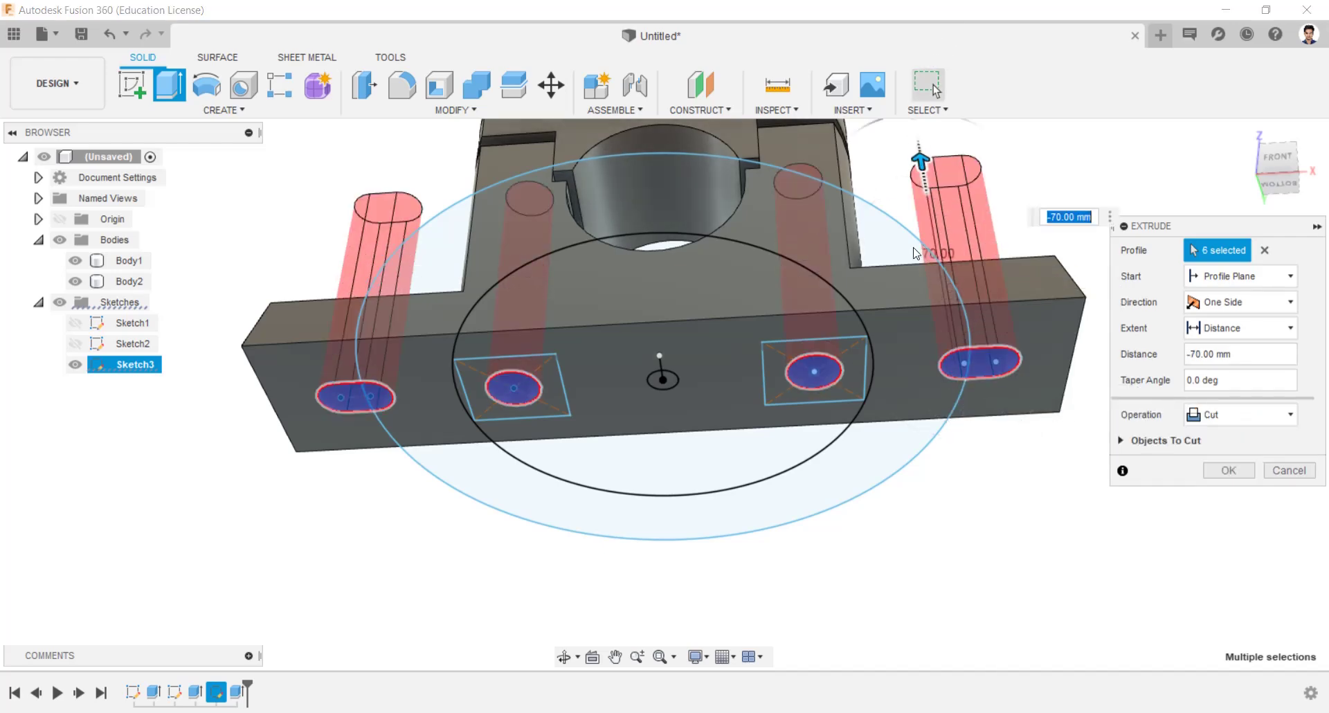
scroll(915, 223, down, 2)
middle_drag(914, 223, 934, 360)
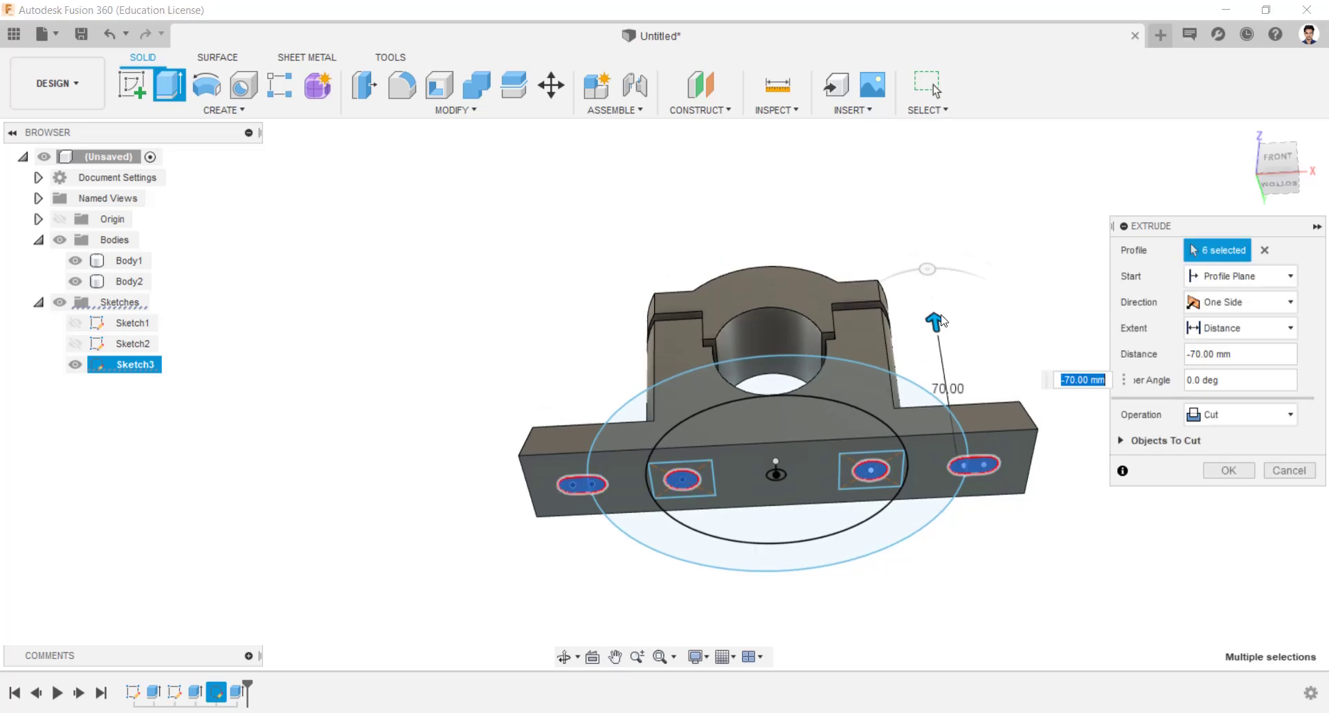
drag(939, 317, 915, 216)
shift+middle_drag(944, 289, 957, 345)
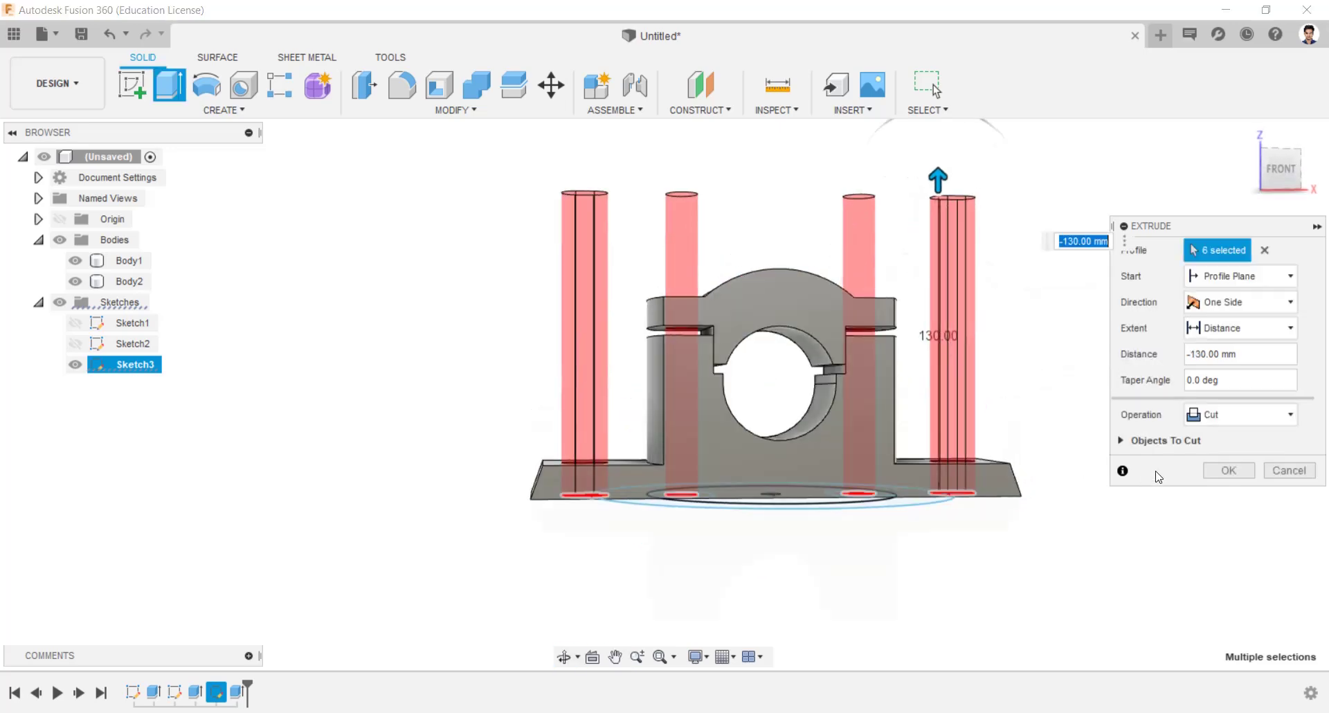
click(1224, 472)
Extrude the two square regions around the bolt holes upward as a cut into the base.
shift+middle_drag(1077, 468, 1056, 392)
scroll(771, 472, up, 3)
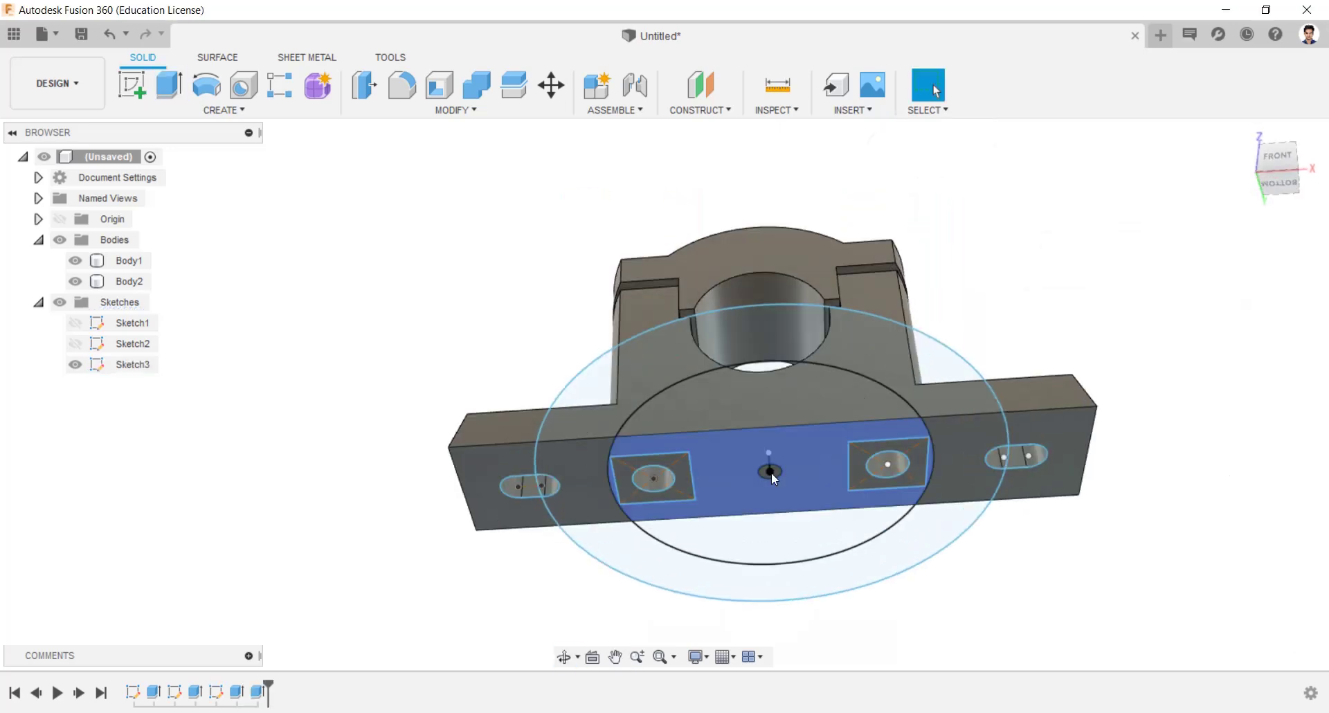
click(175, 93)
click(656, 467)
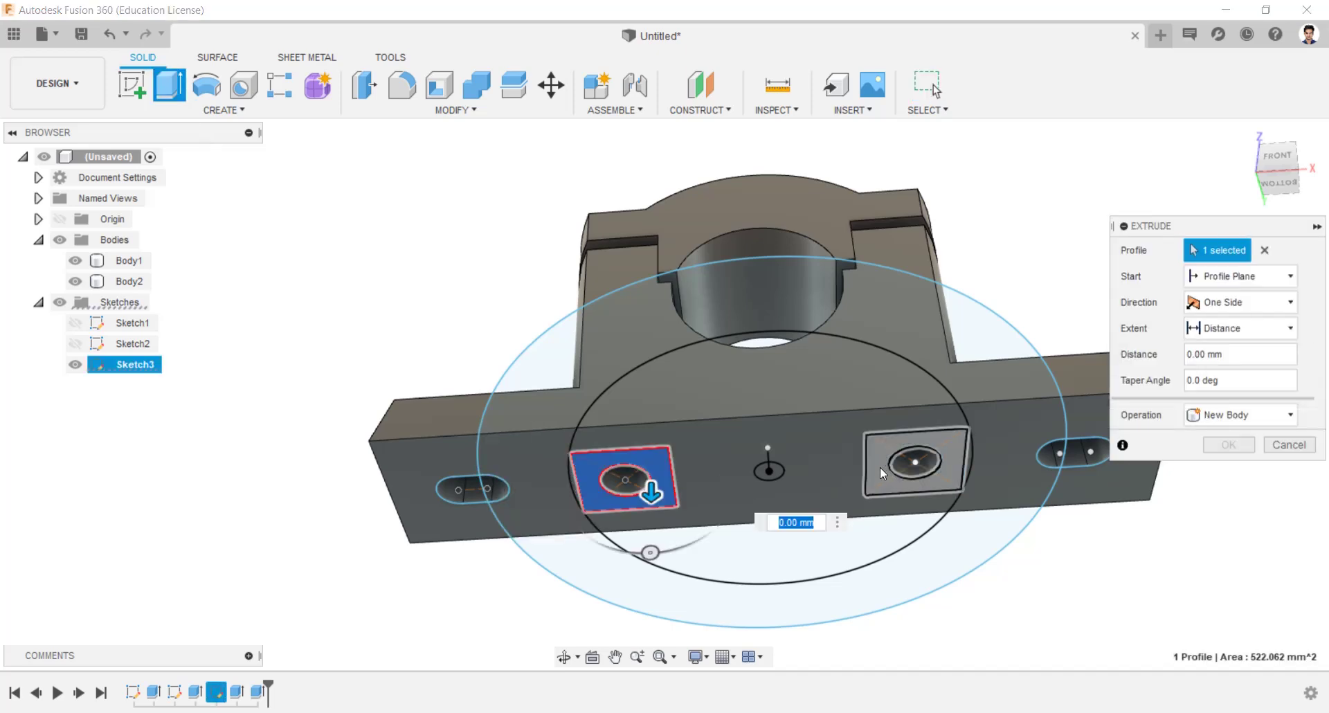
click(880, 466)
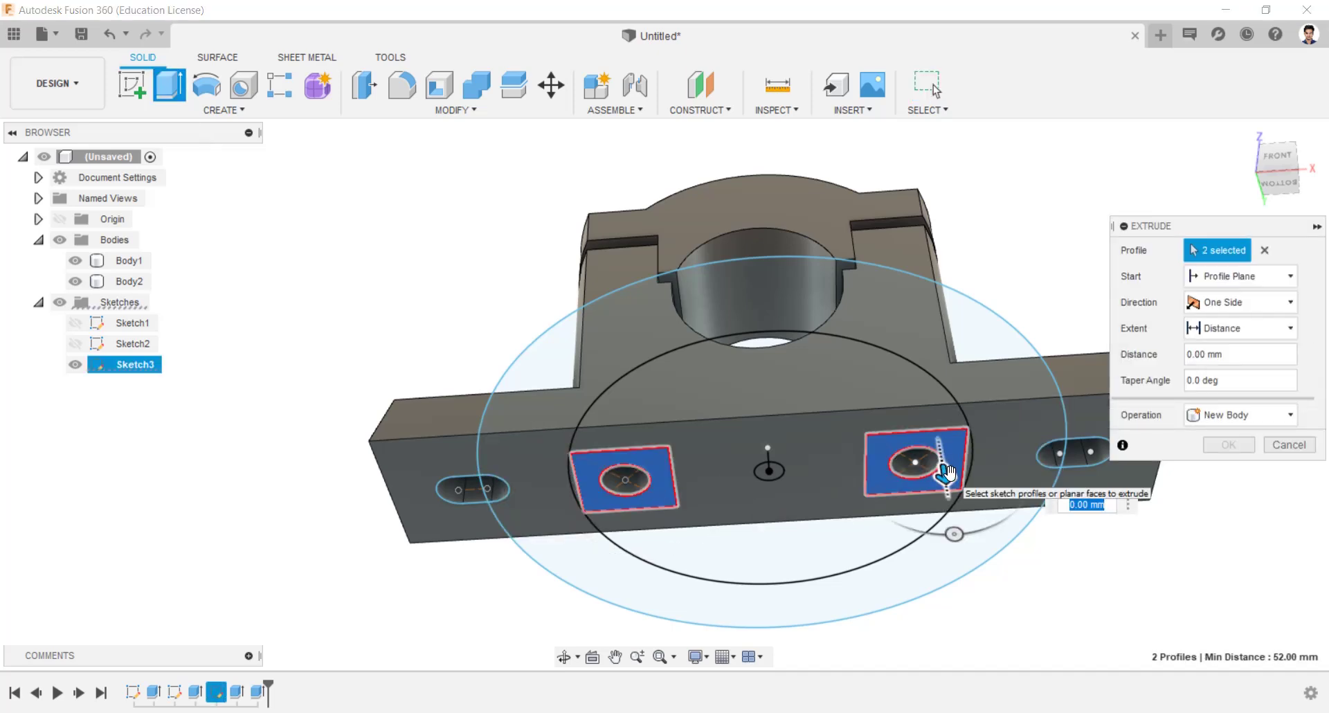
text(-1)
key(Return)
key(Return)
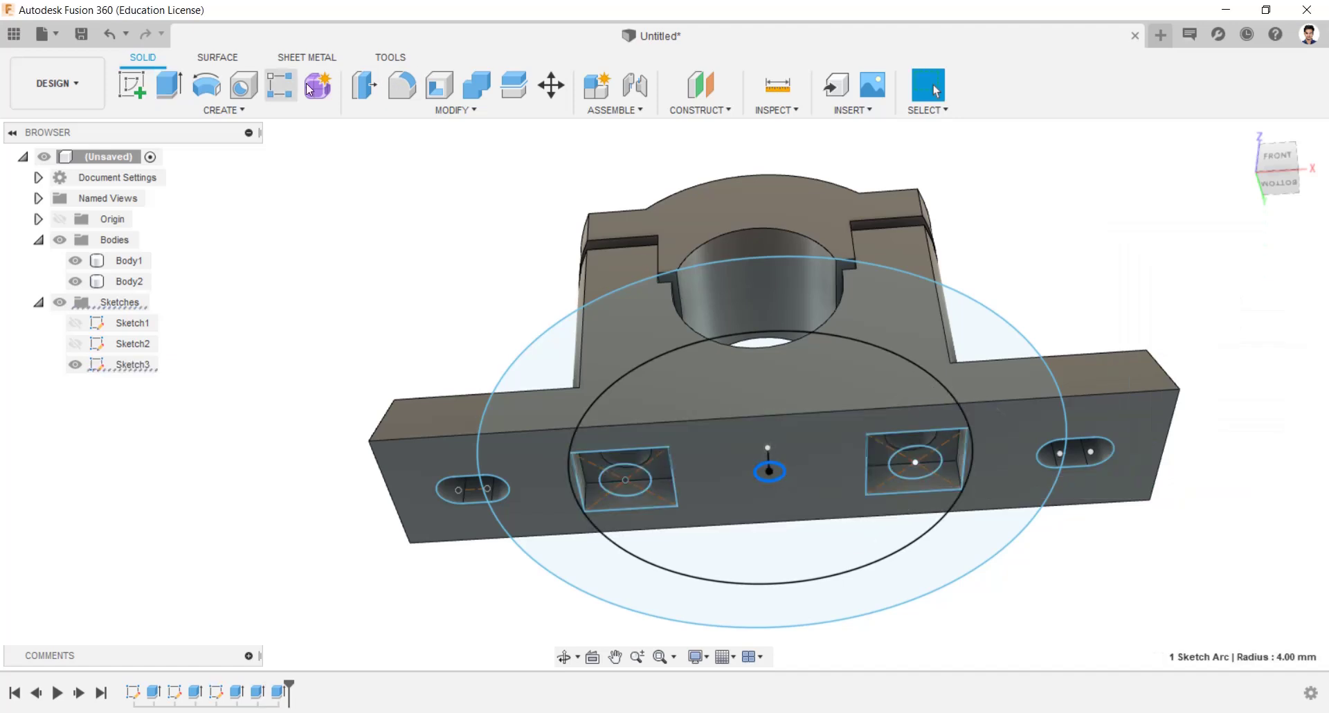
Cut the small circle at the base's centre 9 mm, starting from a plane offset -25 mm.
click(168, 84)
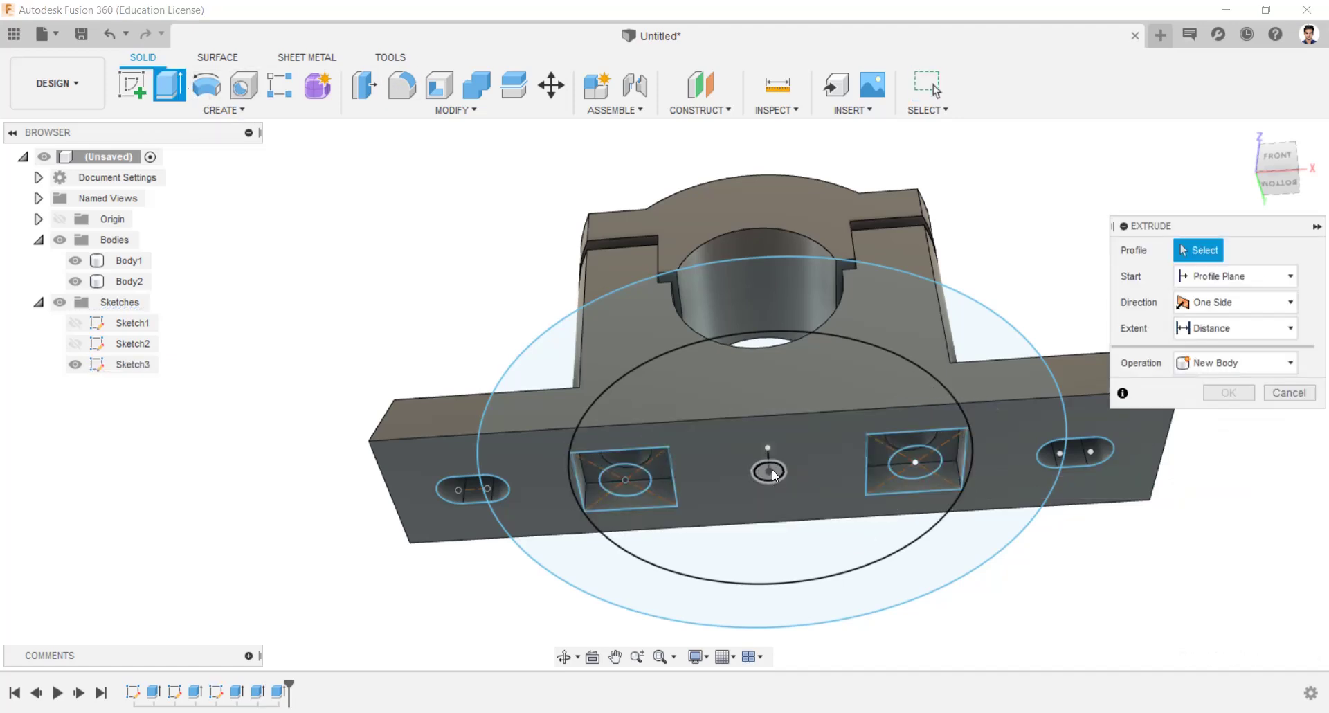
click(769, 472)
click(1280, 278)
click(1263, 314)
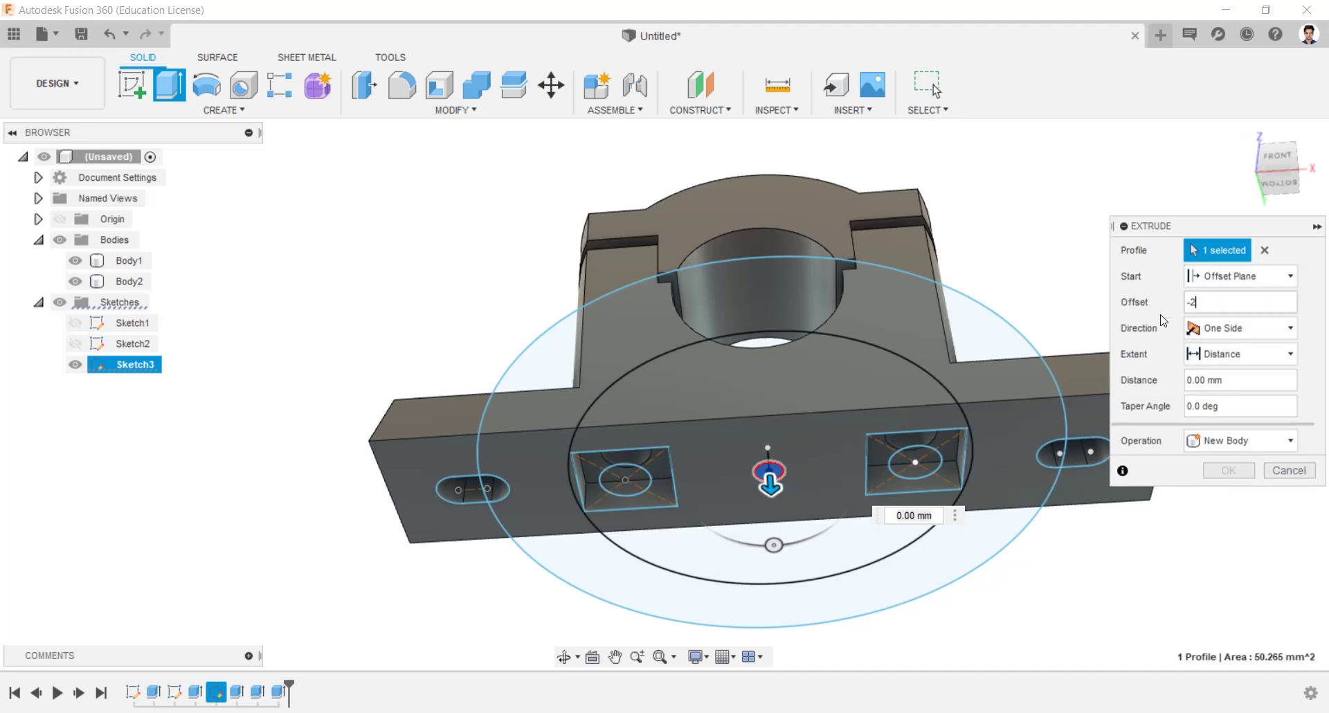
key(Return)
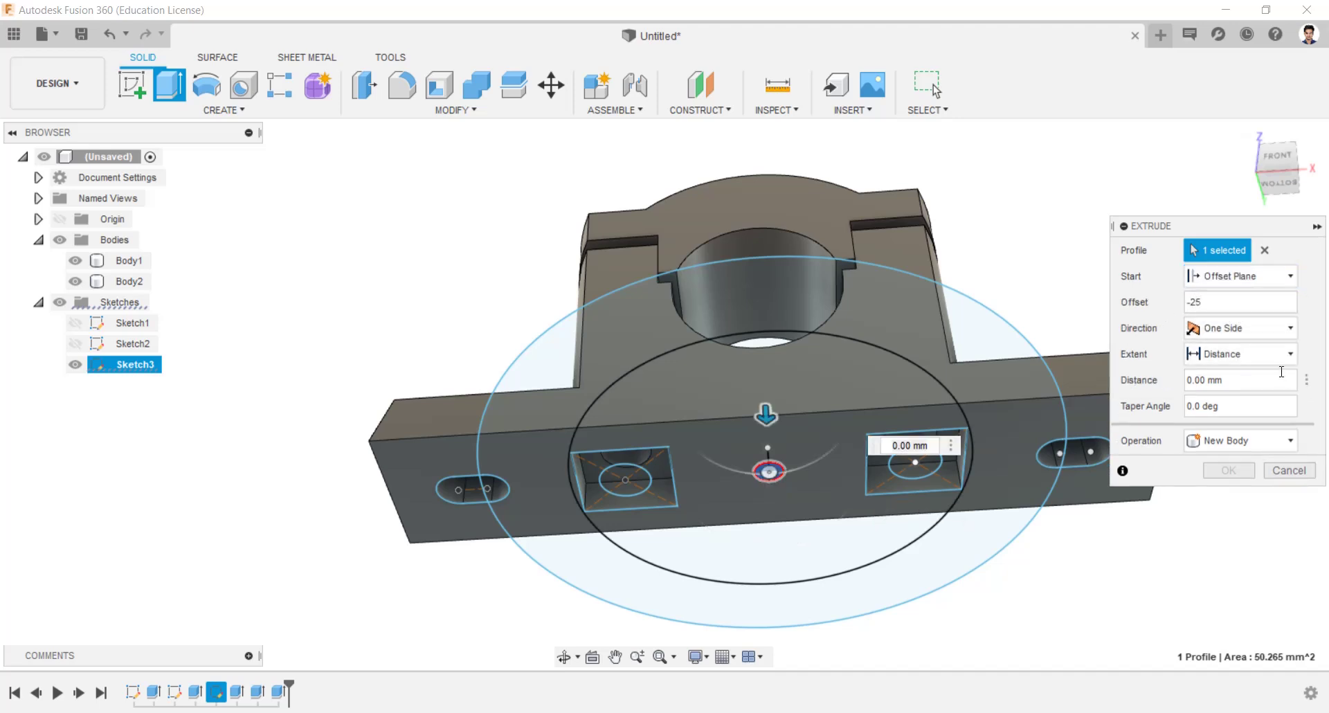
click(1240, 383)
text(9)
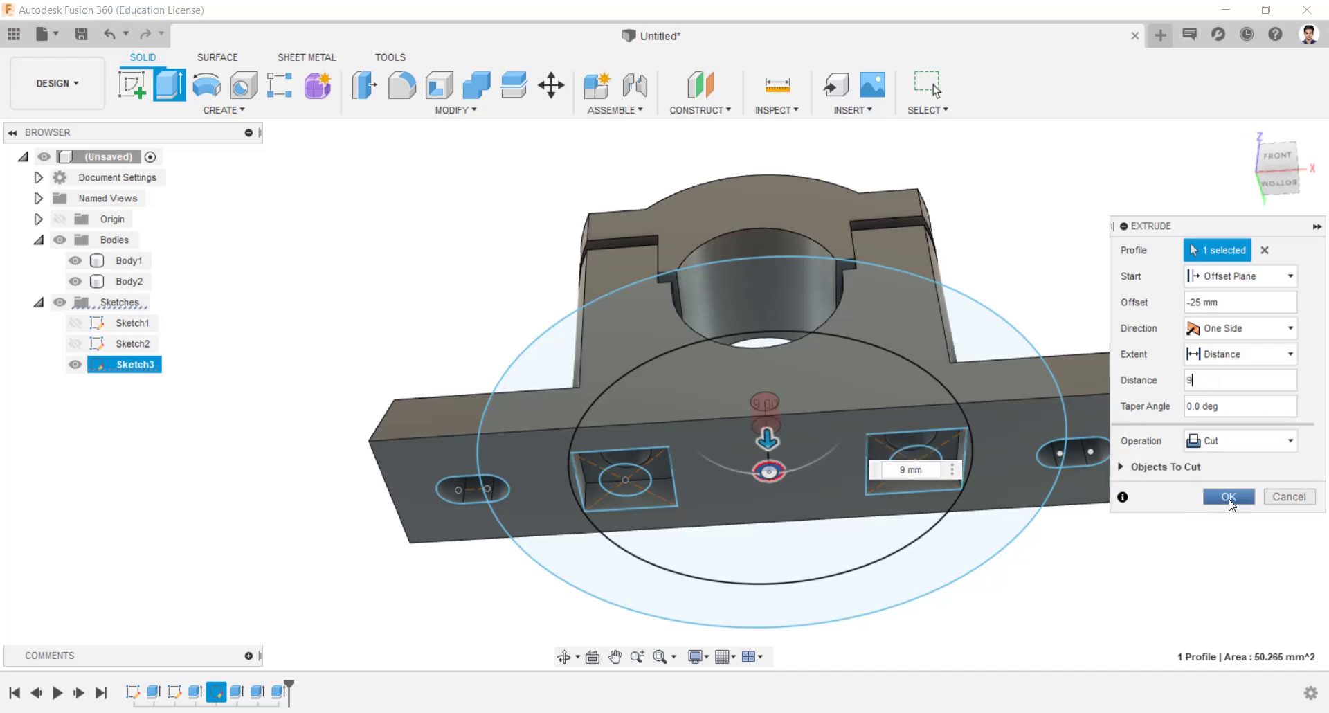
click(1229, 498)
Check the finished cuts from above and the side, and hide the underside sketch.
shift+middle_drag(1041, 331, 1050, 412)
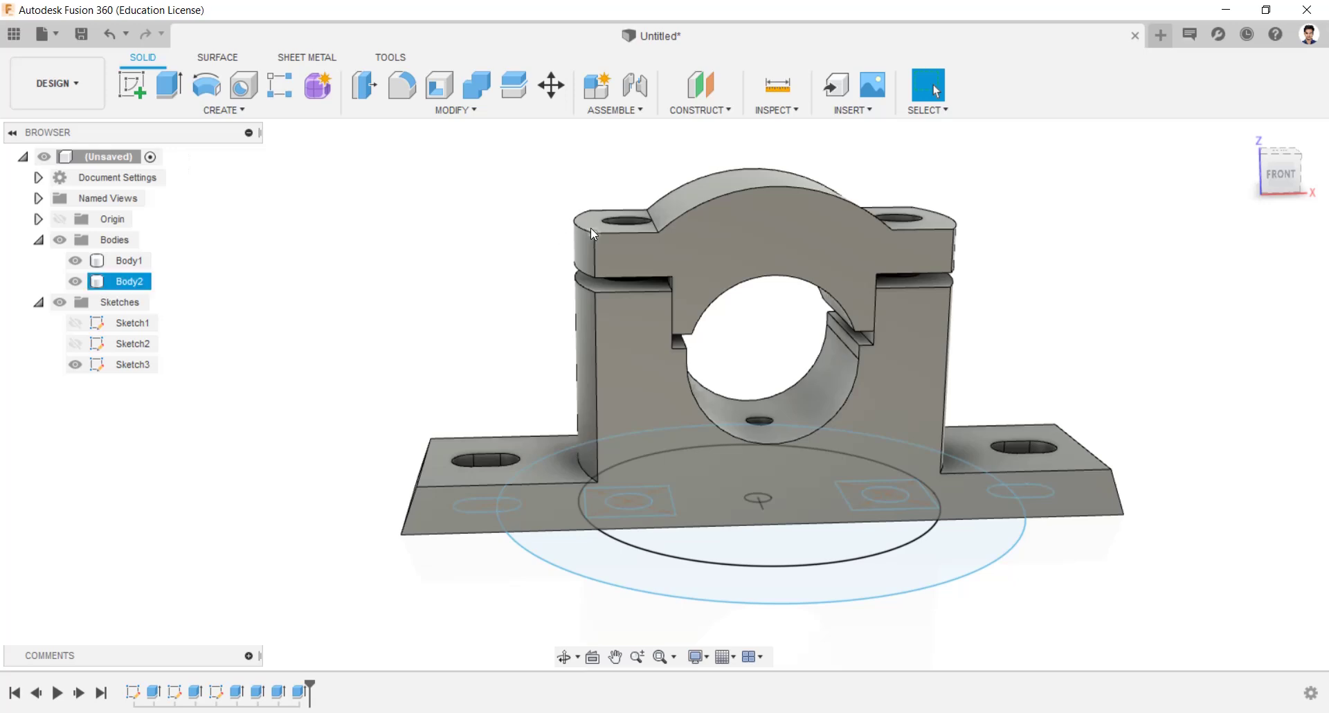
shift+middle_drag(591, 227, 415, 229)
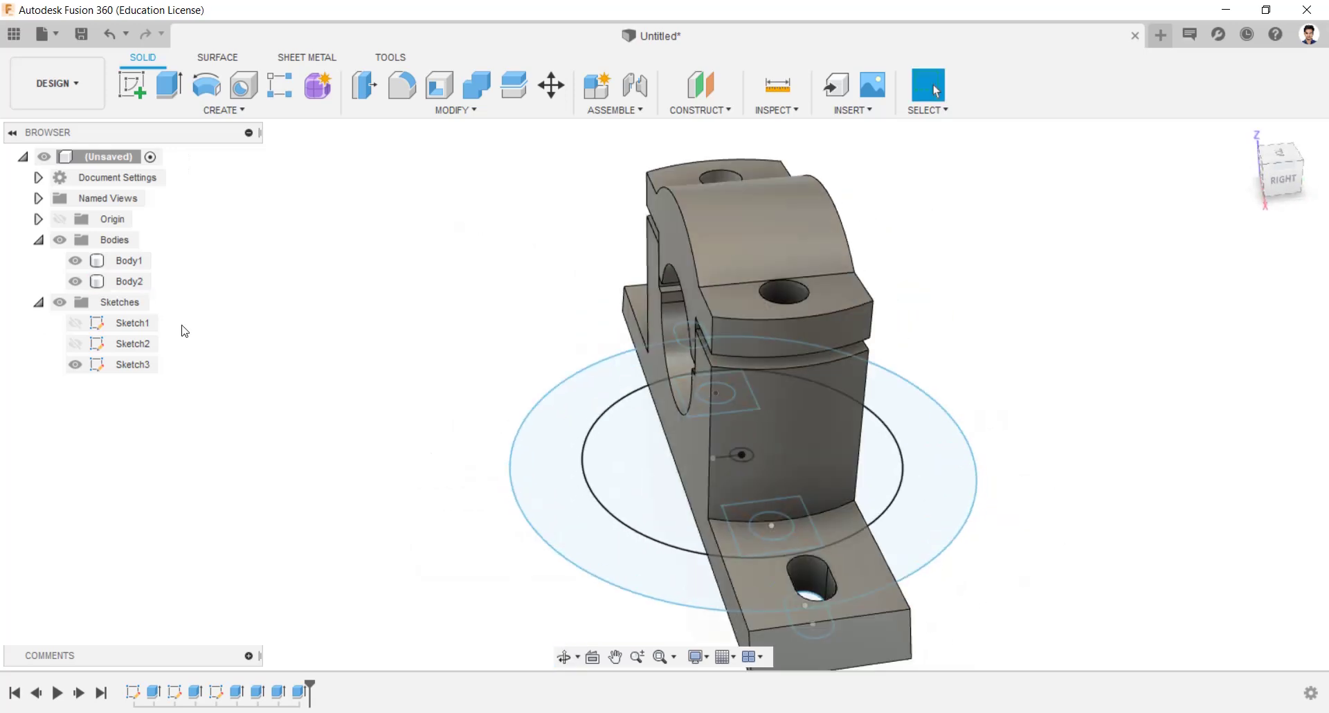
click(74, 364)
Start a new sketch on the vertical YZ plane and hide both bodies.
mouse_move(961, 483)
shift+middle_down()
mouse_move(935, 415)
mouse_move(849, 400)
shift+middle_up()
click(820, 293)
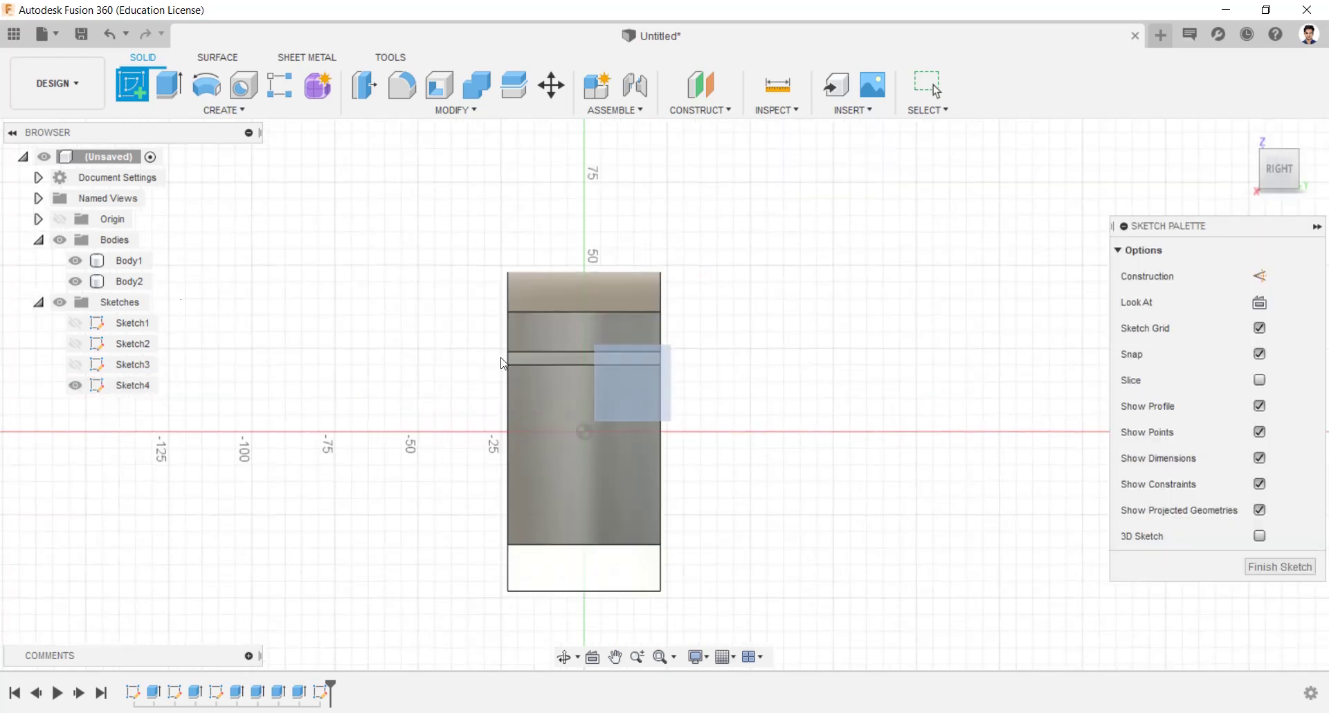
click(74, 281)
click(75, 260)
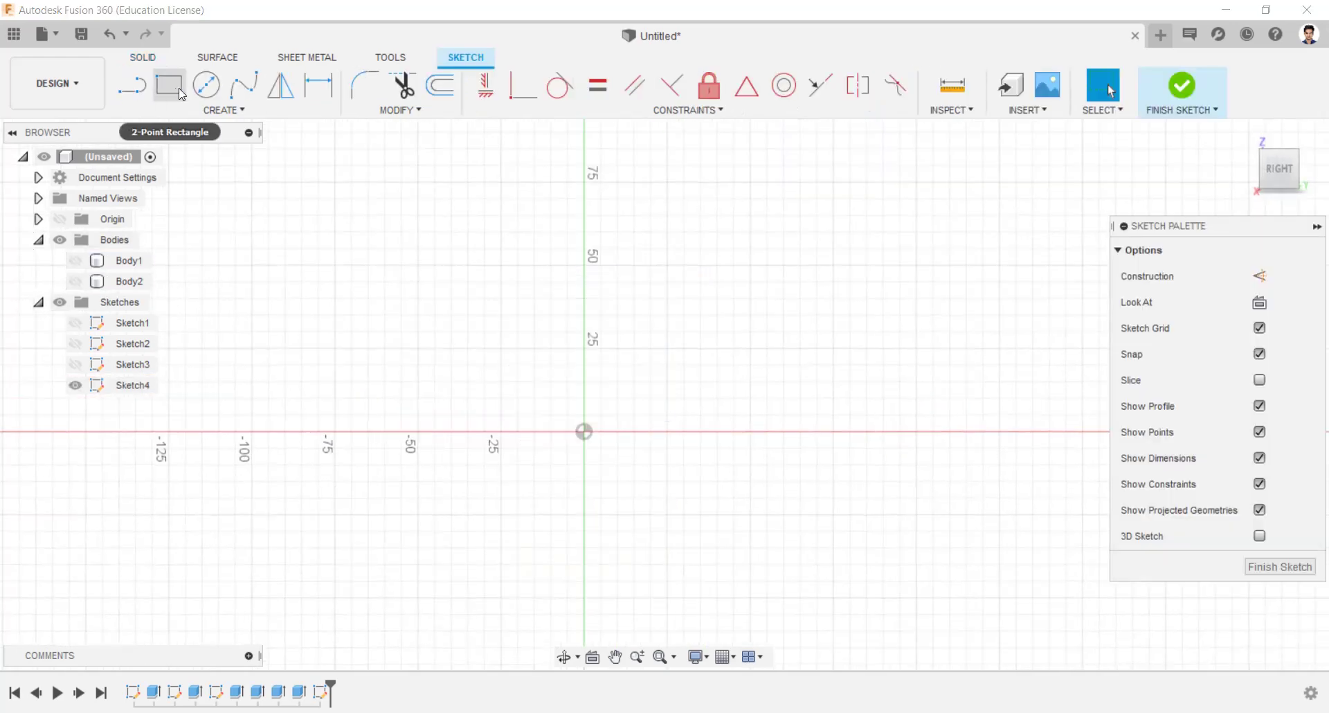
Draw a horizontal line 32 mm long from the origin along the positive horizontal axis.
key(l)
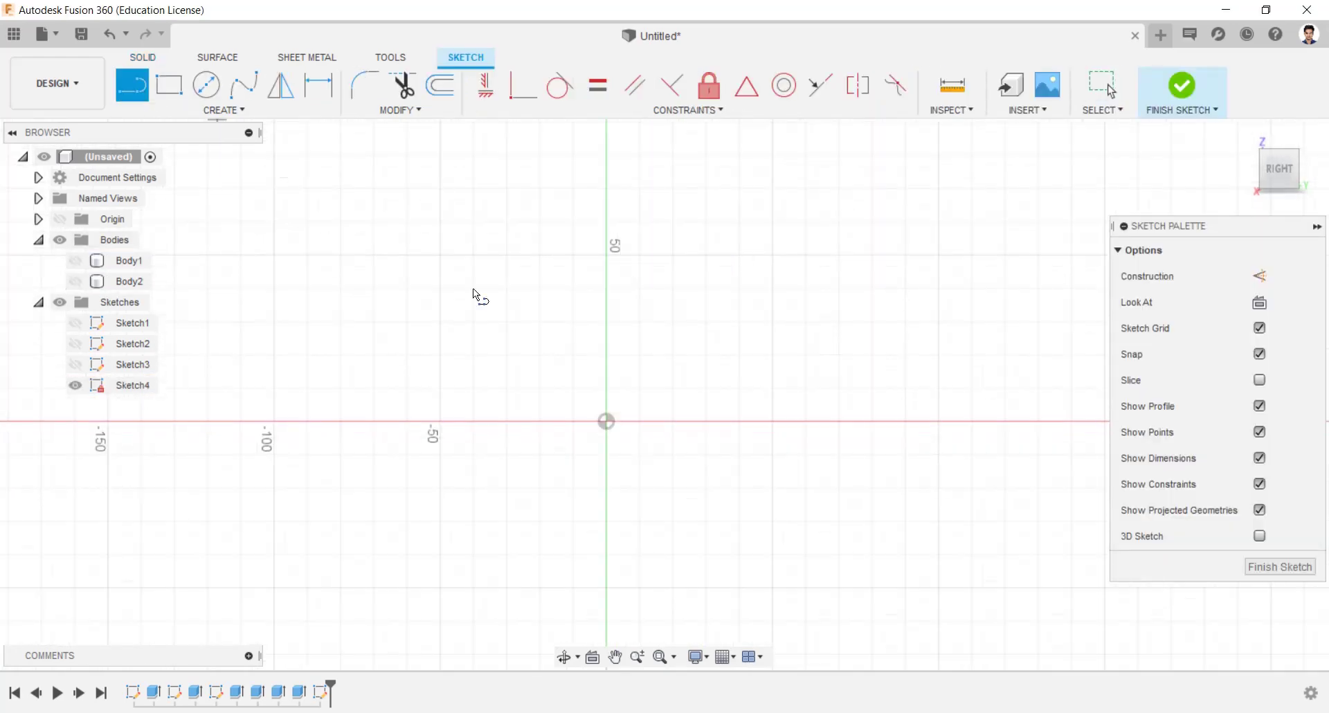
click(607, 421)
text(32)
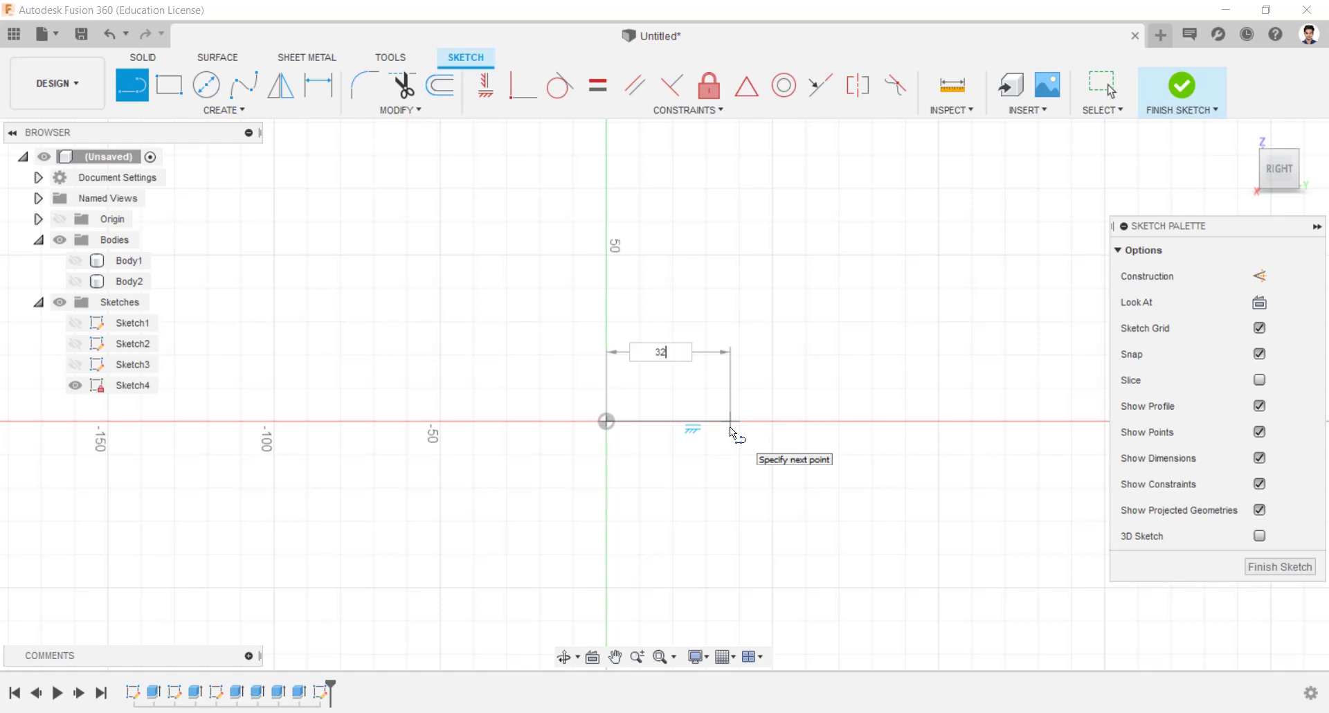
key(Return)
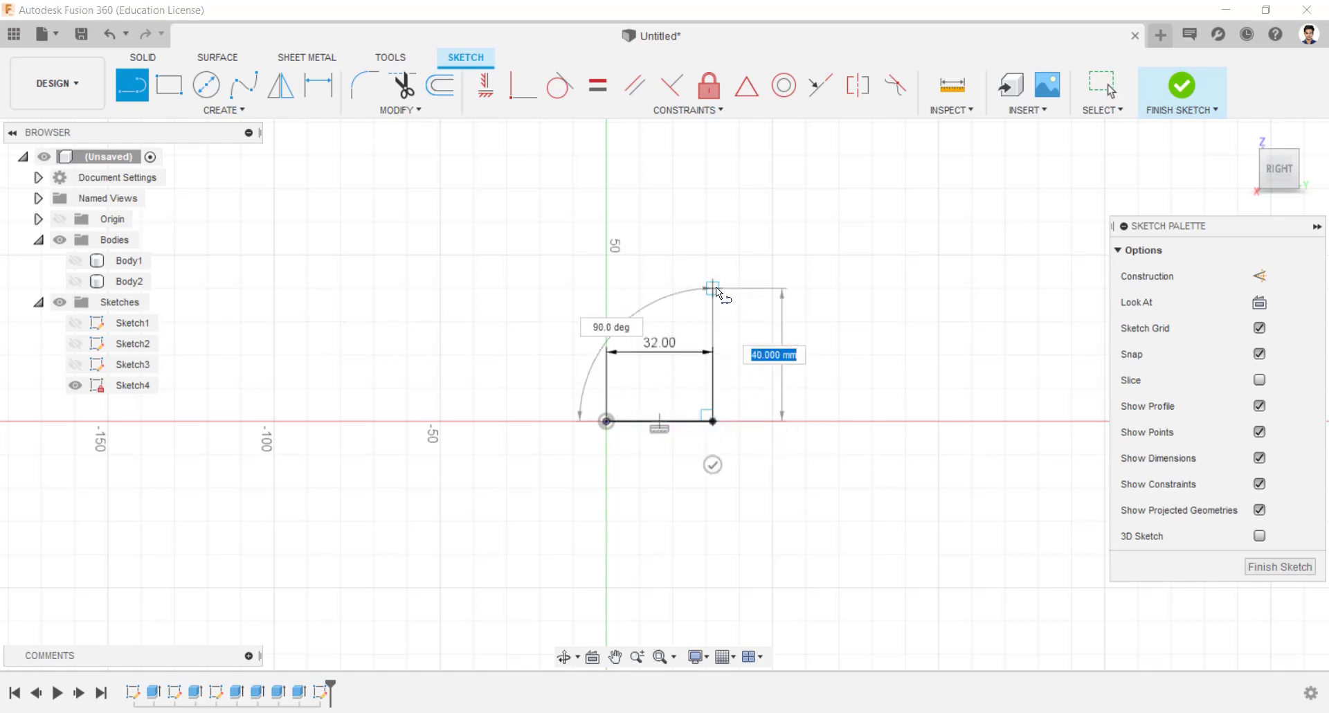
Close the profile from the line's far end with a vertical edge and two steps descending toward an origin-side edge about 10 mm high.
click(713, 306)
click(679, 307)
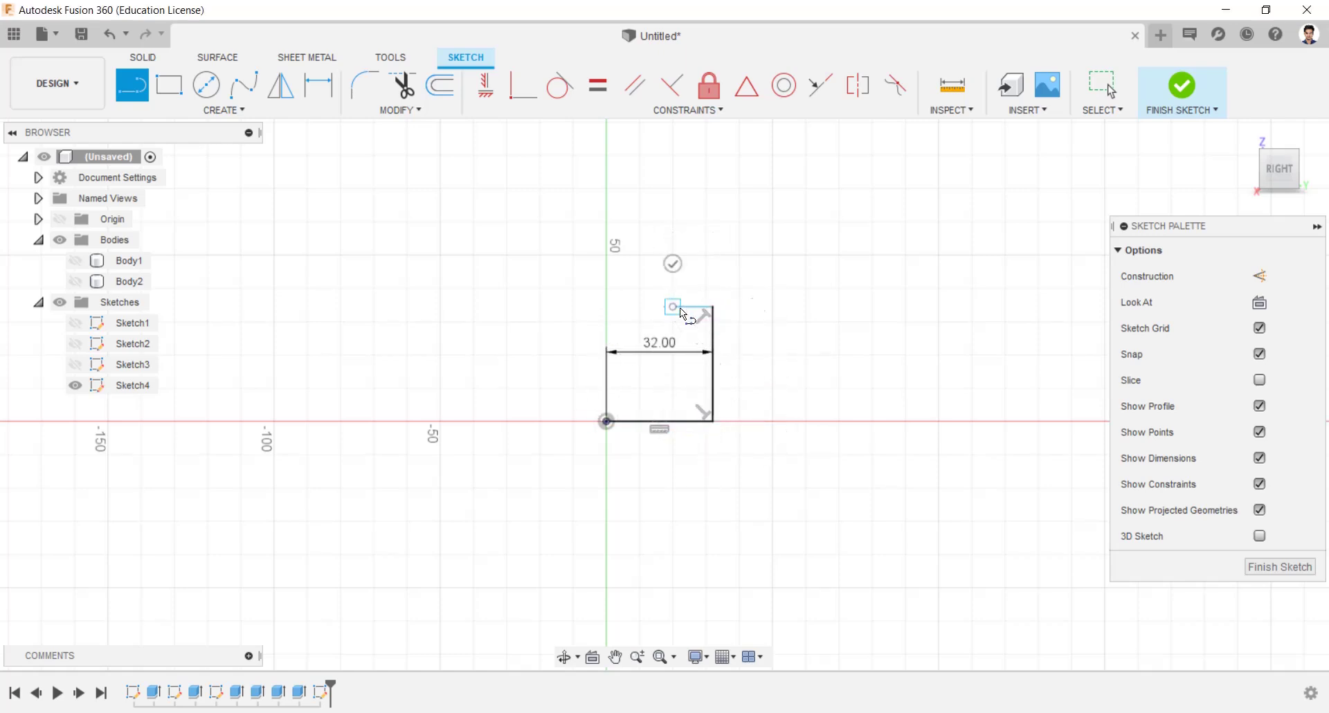
click(675, 358)
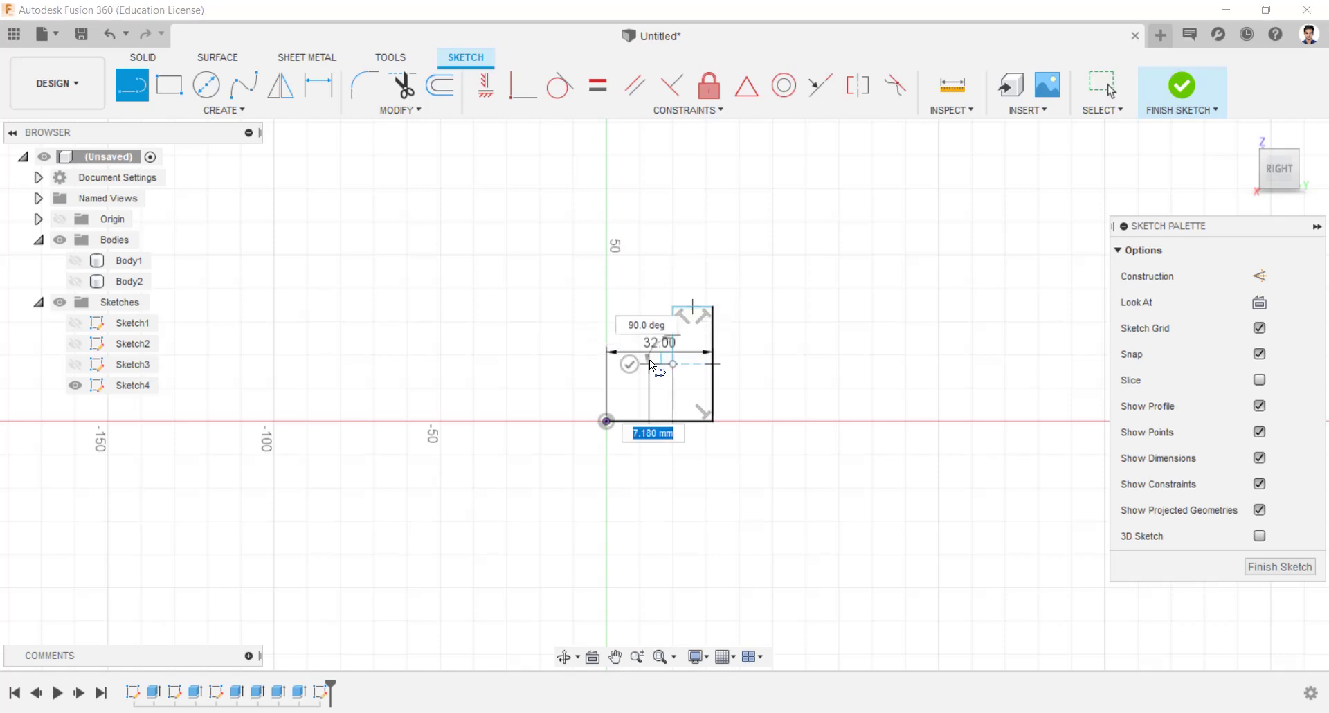
click(649, 359)
click(649, 388)
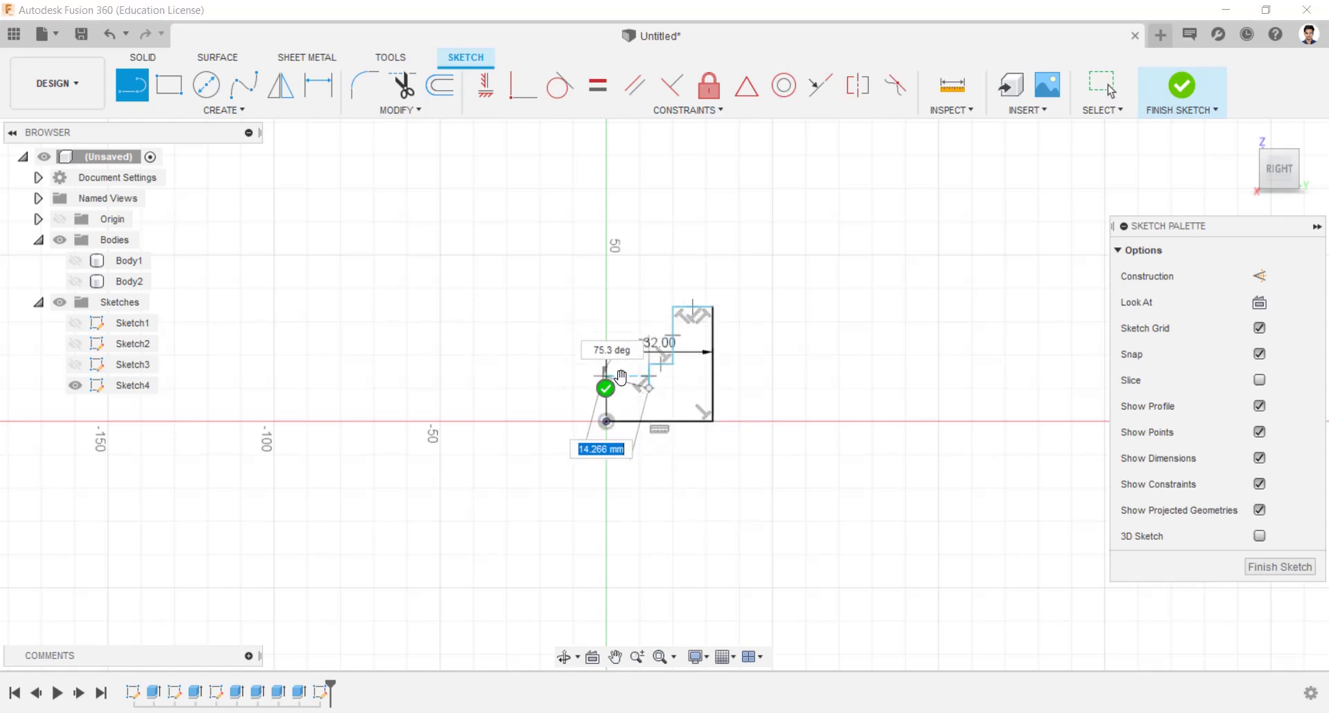
scroll(621, 373, up, 3)
click(595, 396)
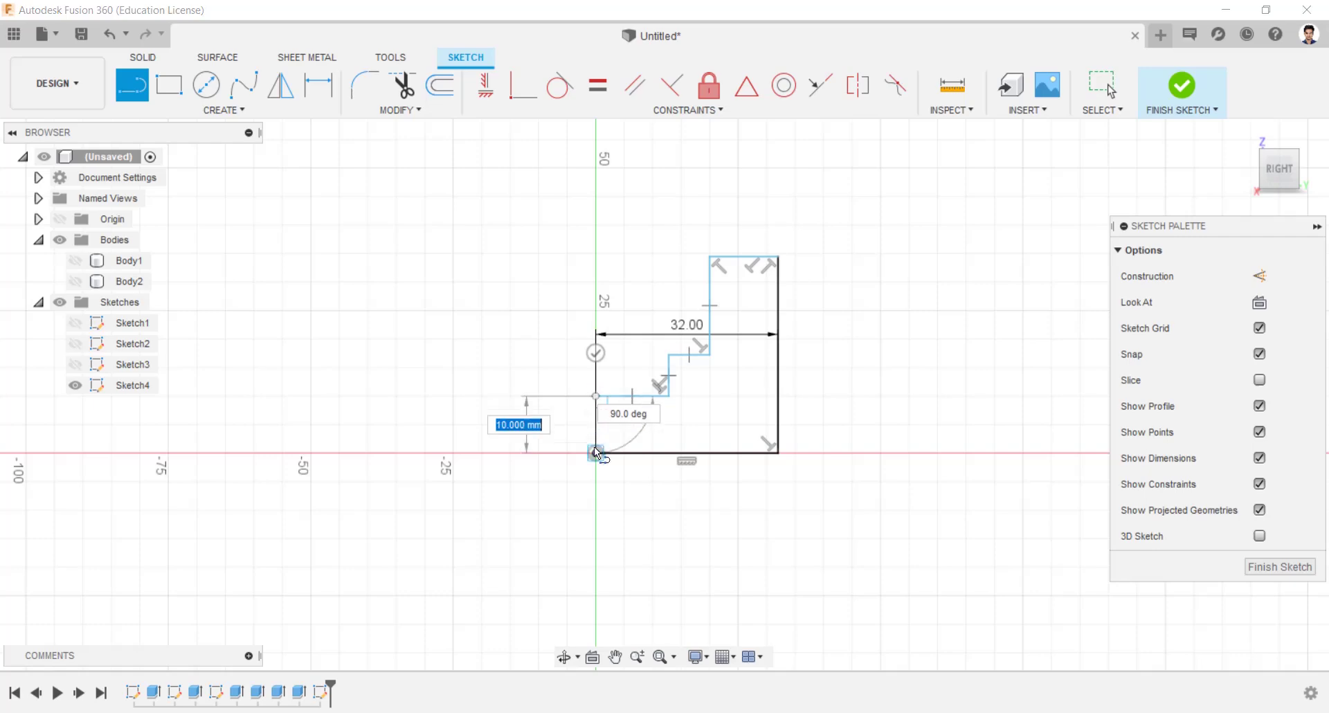
key(Escape)
Dimension the stepped profile's tall outer edge as 32 mm.
scroll(730, 247, down, 2)
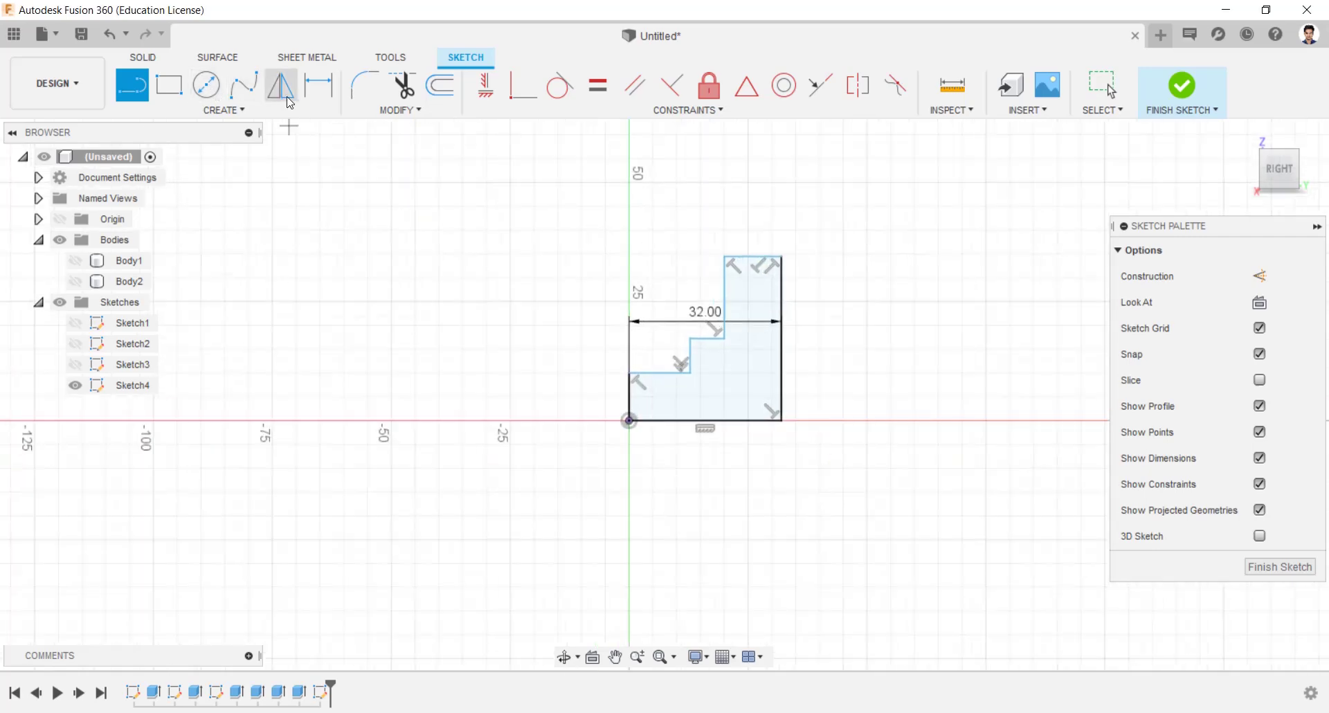
click(319, 85)
click(782, 277)
click(823, 294)
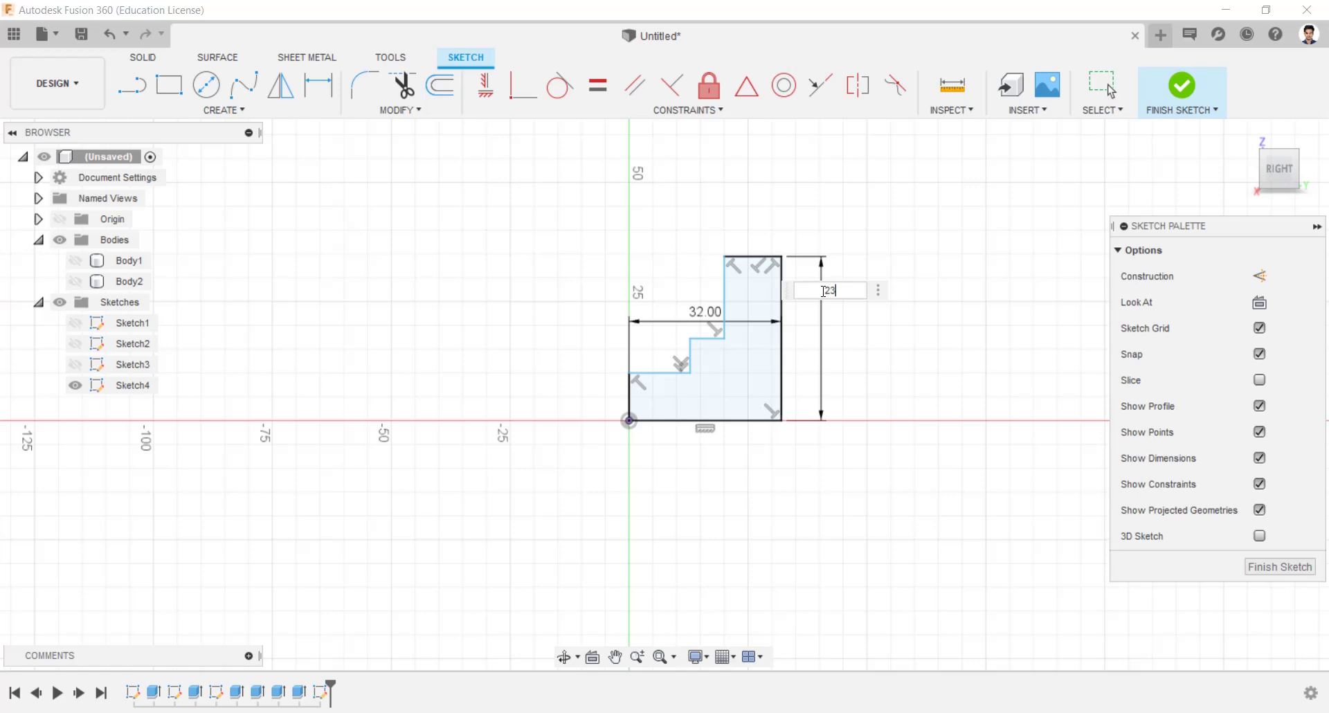
key(Return)
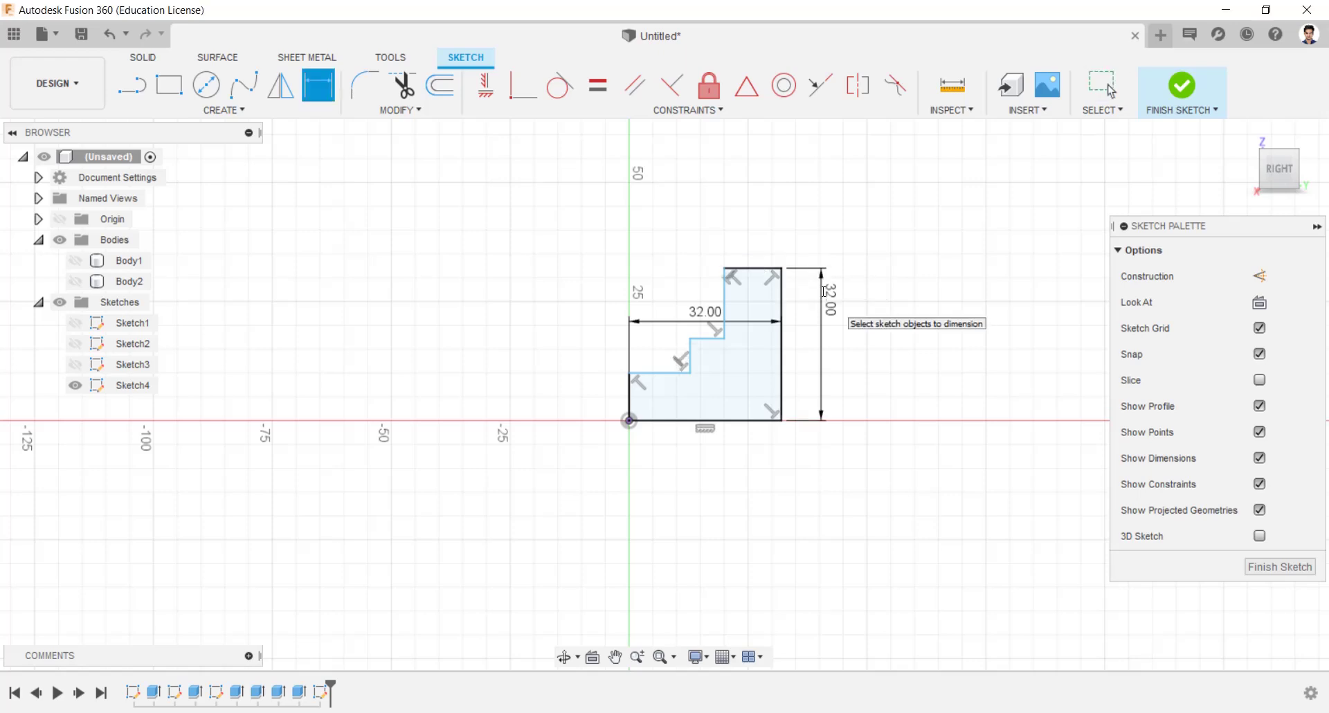
Dimension the horizontal distance from the profile's short origin-side edge to the upper step's vertical edge as 23 mm.
click(719, 275)
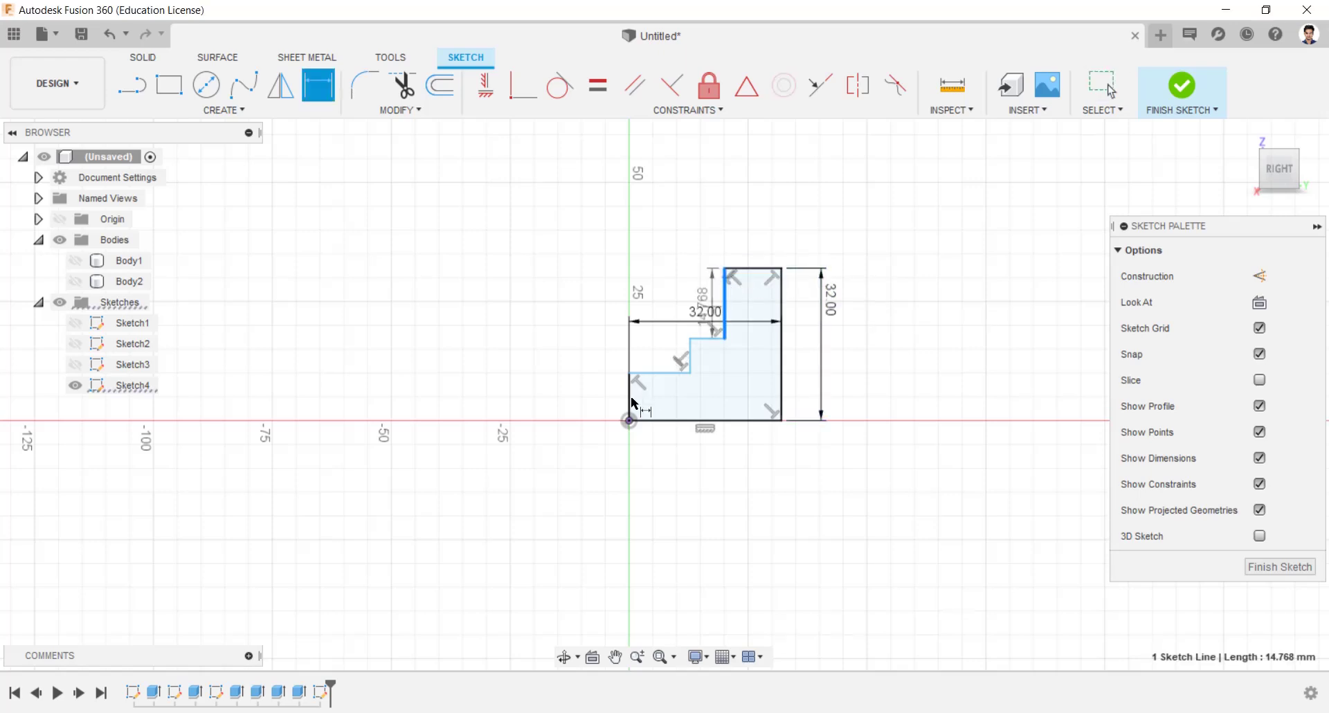
click(630, 396)
click(708, 214)
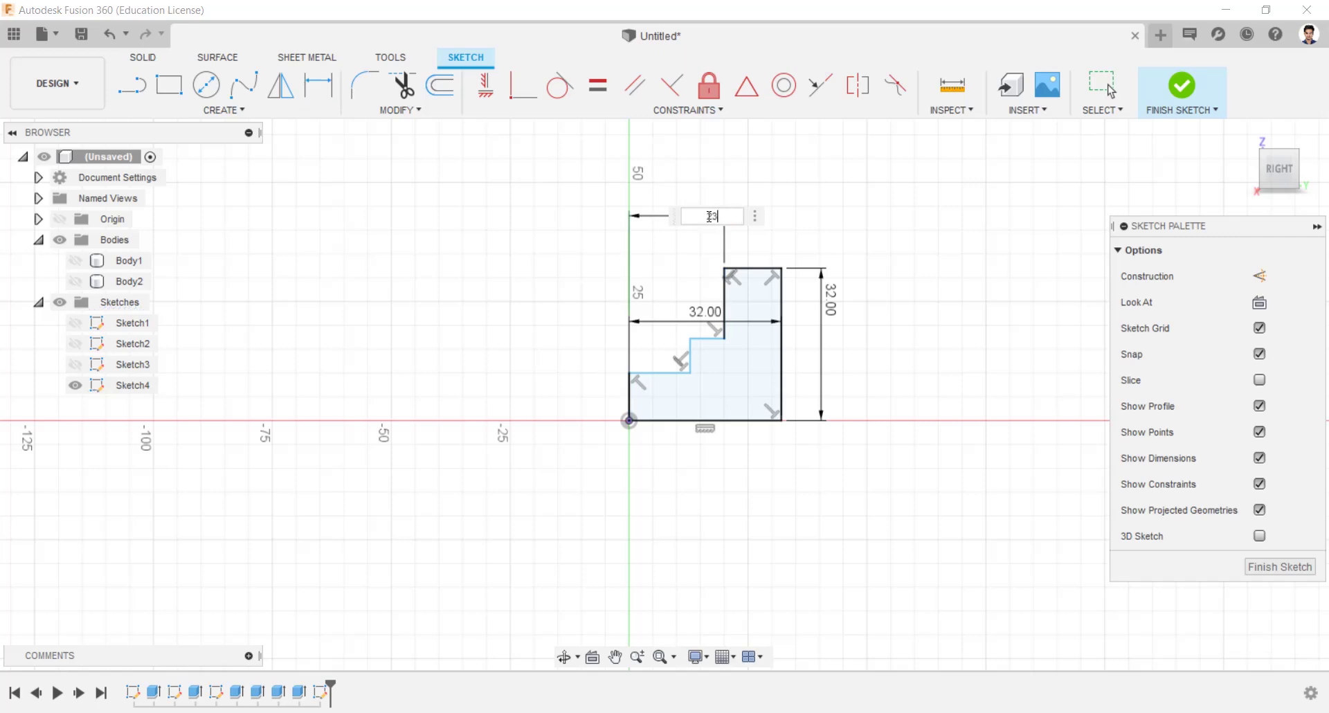
key(Return)
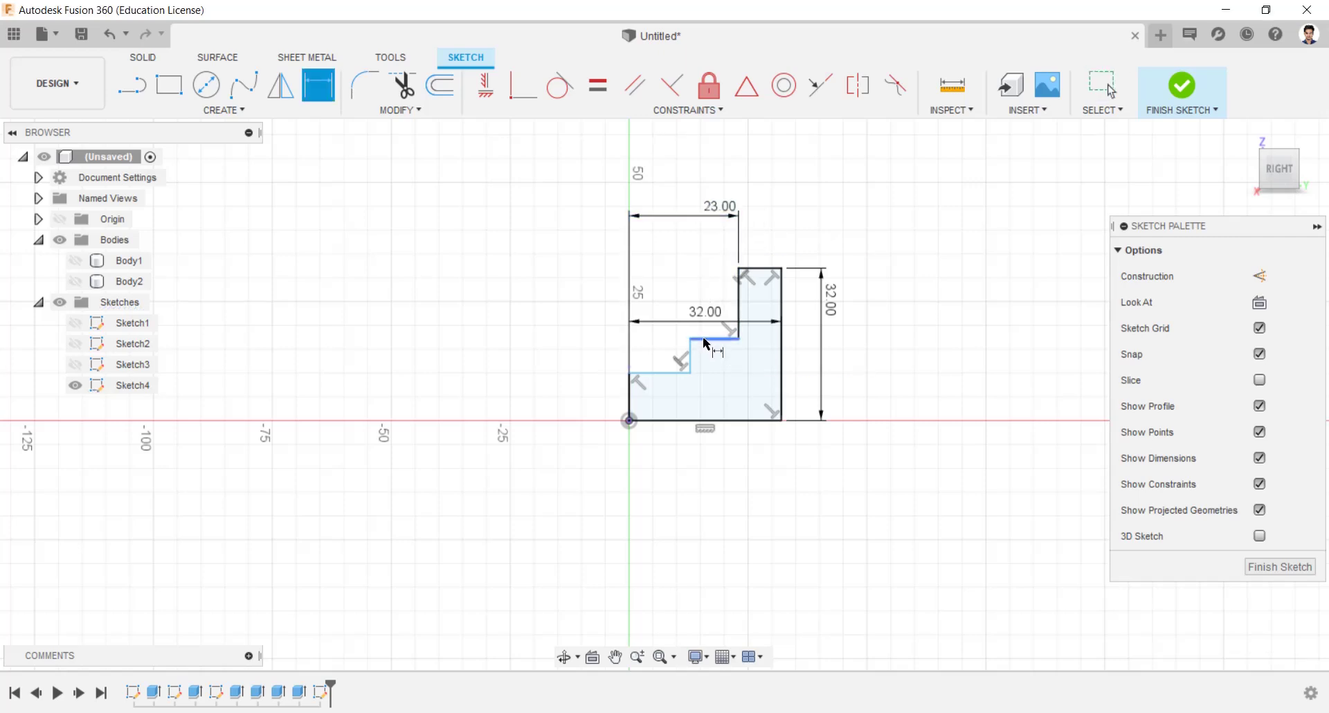
Dimension the horizontal distance from the profile's origin-side edge to the lower step's vertical edge as 14 mm.
click(691, 338)
click(629, 373)
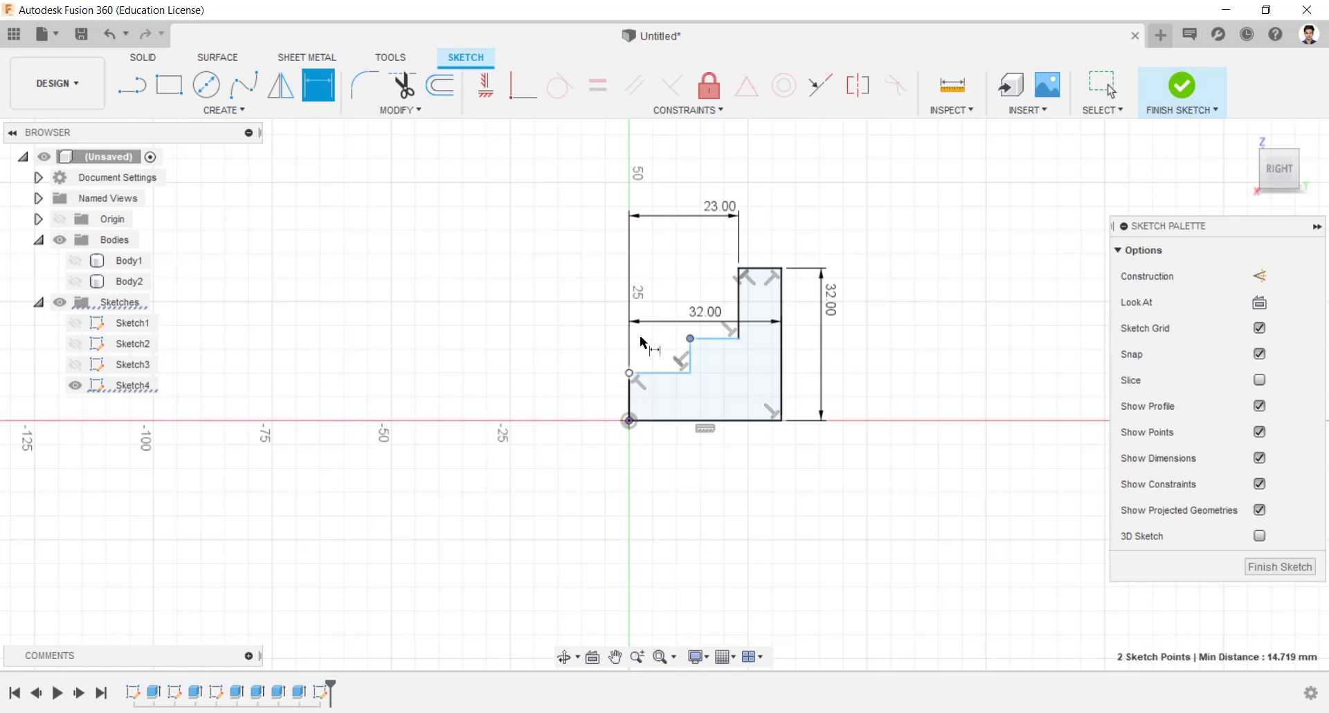
click(652, 259)
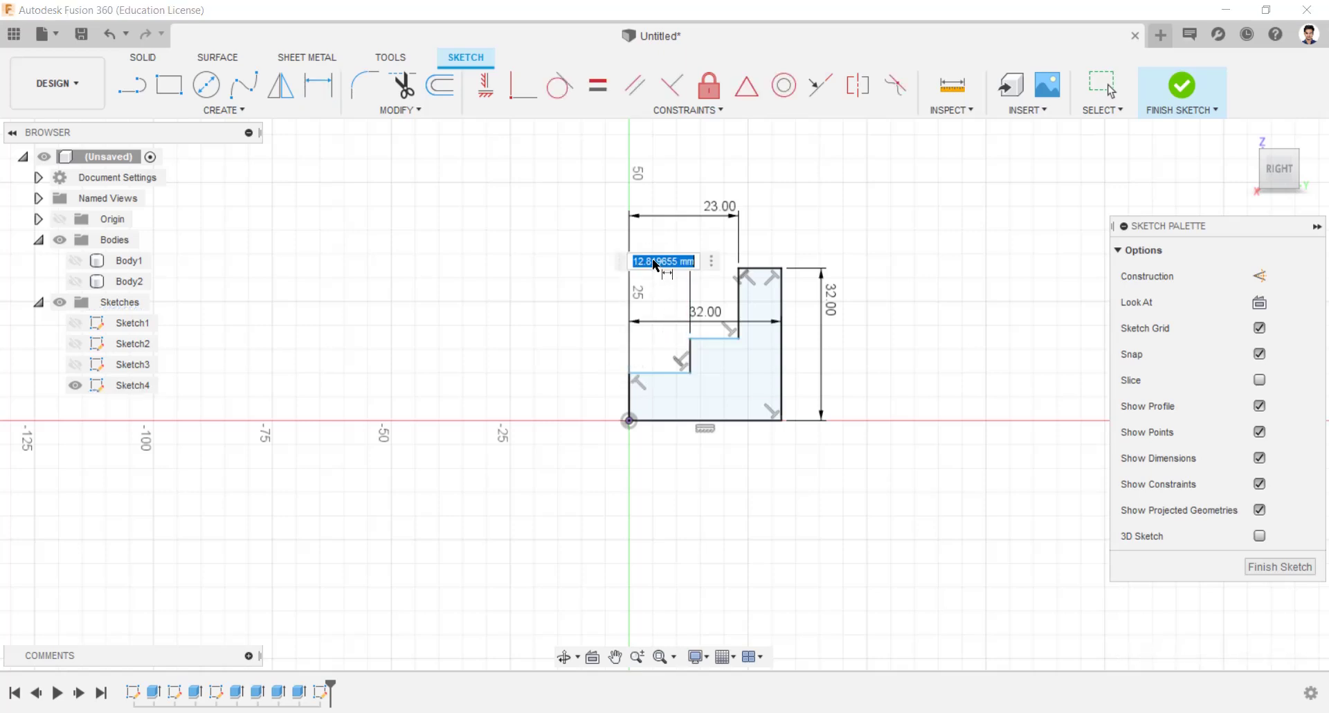
text(14)
key(Return)
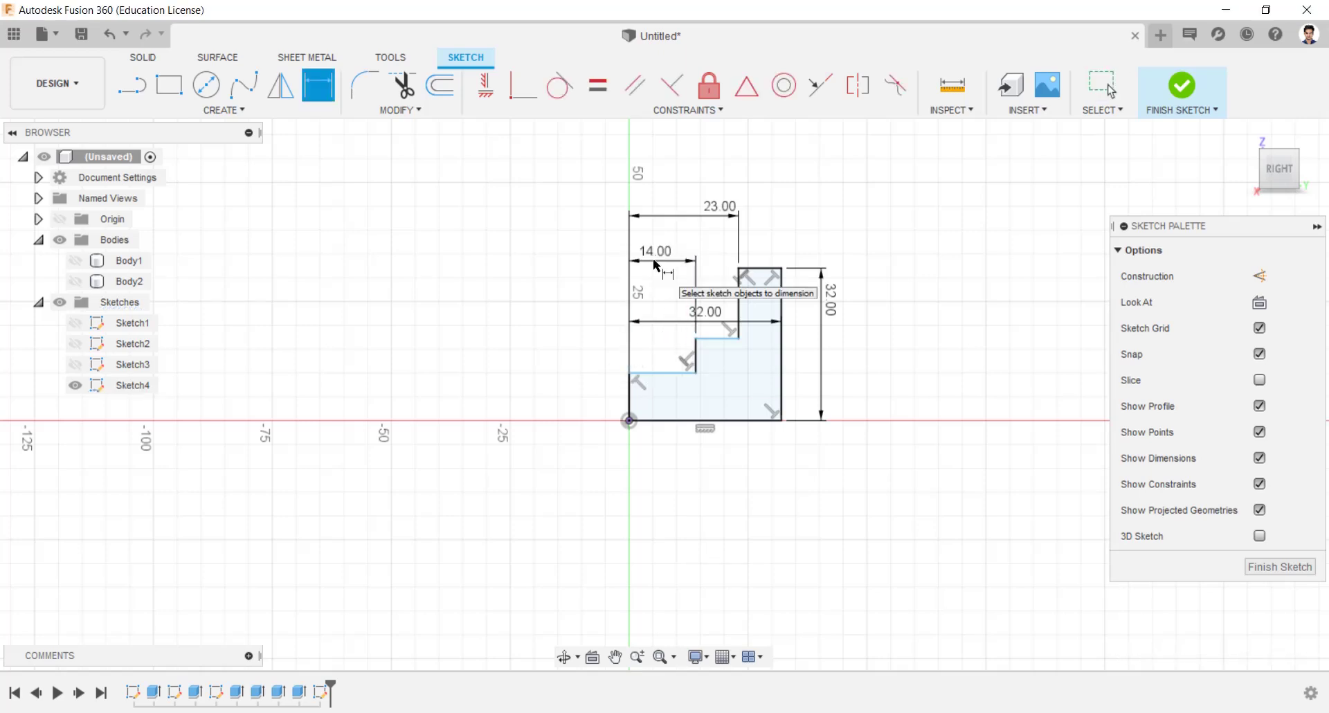
Dimension the upper step's horizontal edge at 24 mm above the profile's base line.
click(717, 338)
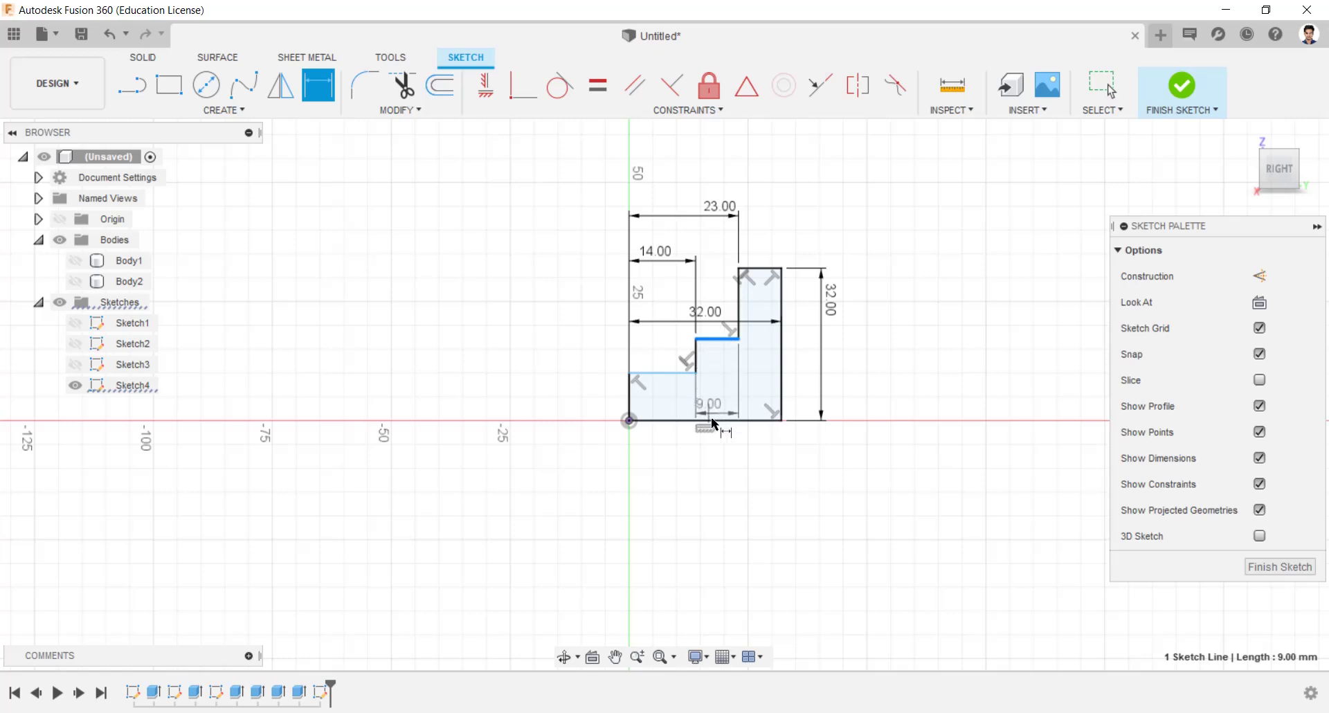
click(712, 420)
click(768, 379)
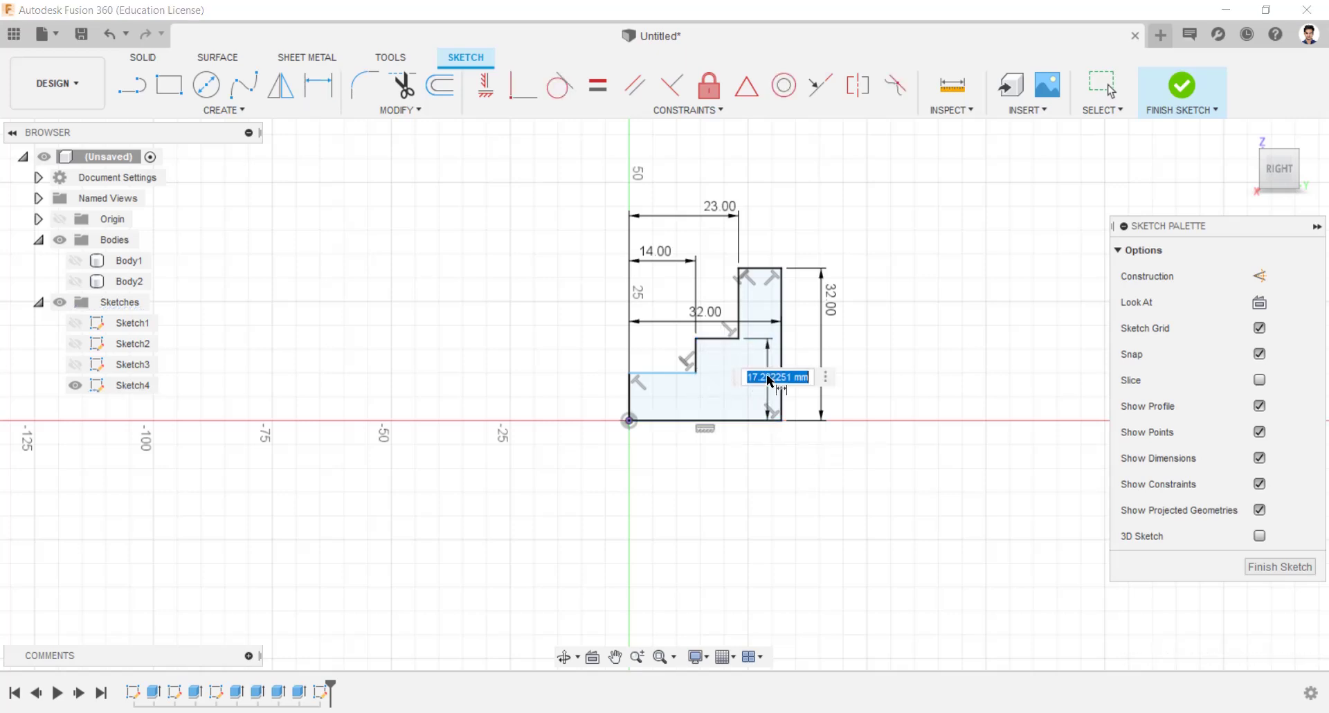
text(24)
key(Return)
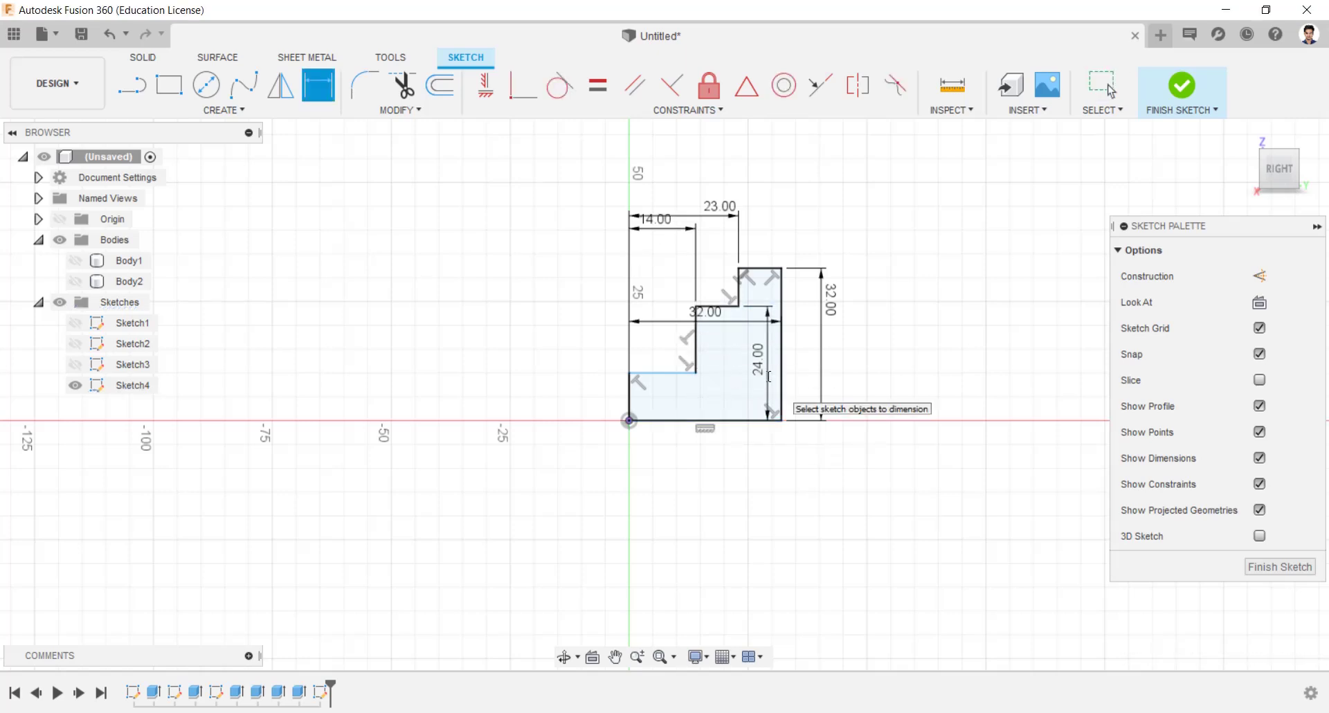
Dimension the lower step's horizontal edge at 22 mm above the profile's base line.
click(685, 419)
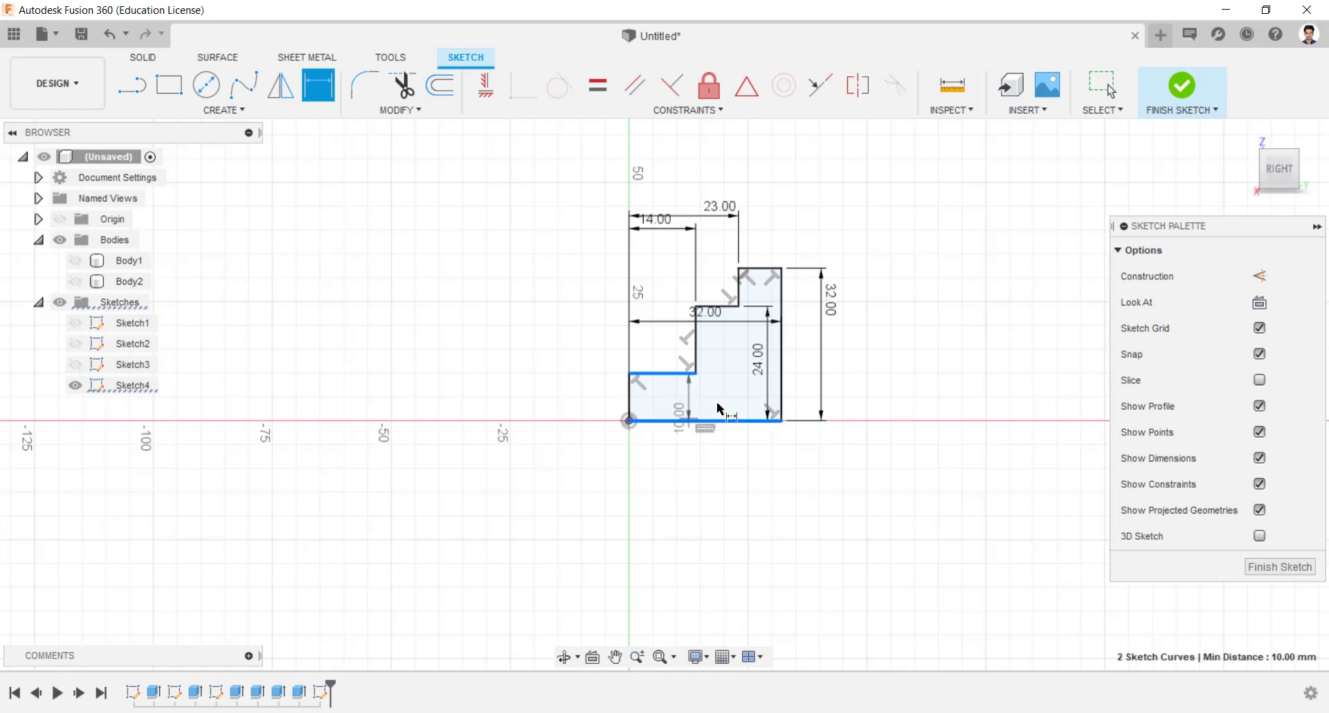
click(722, 409)
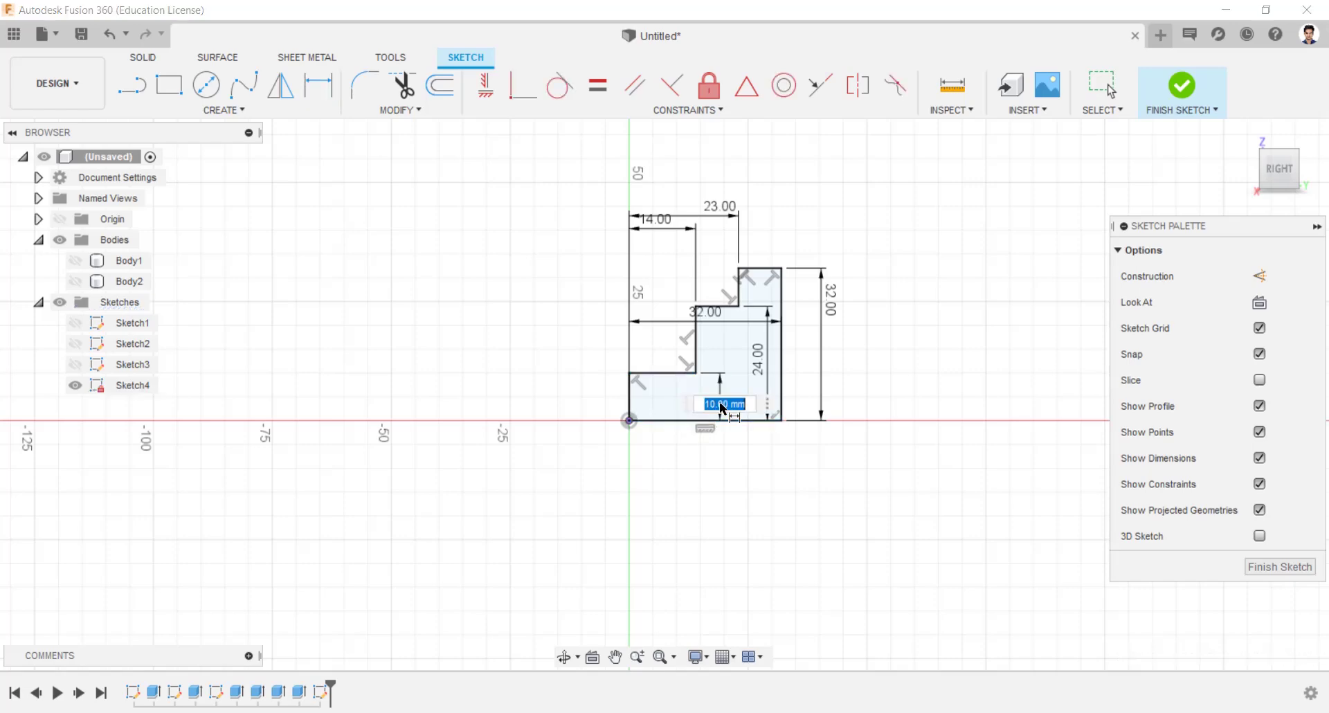
text(22)
key(Return)
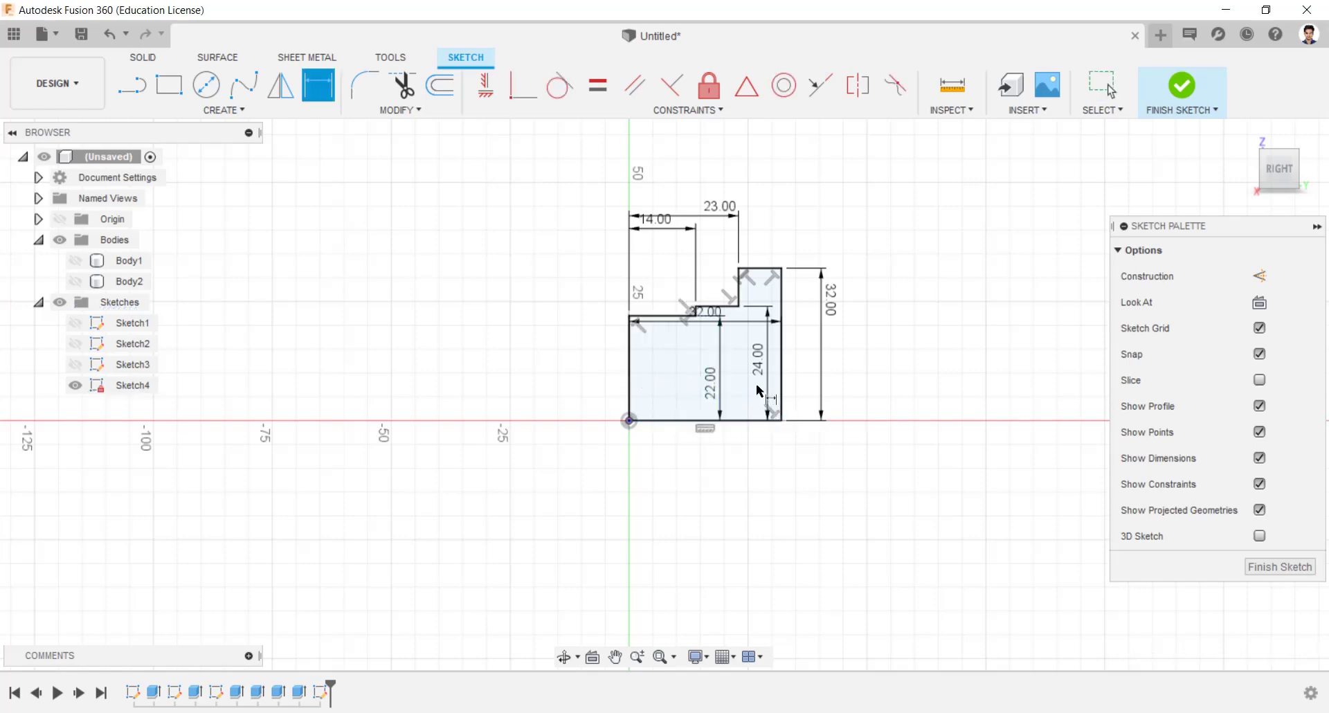
Draw a horizontal line across the profile from the origin-side edge to the outer edge, about 18 mm above the base line.
scroll(710, 337, up, 2)
click(132, 85)
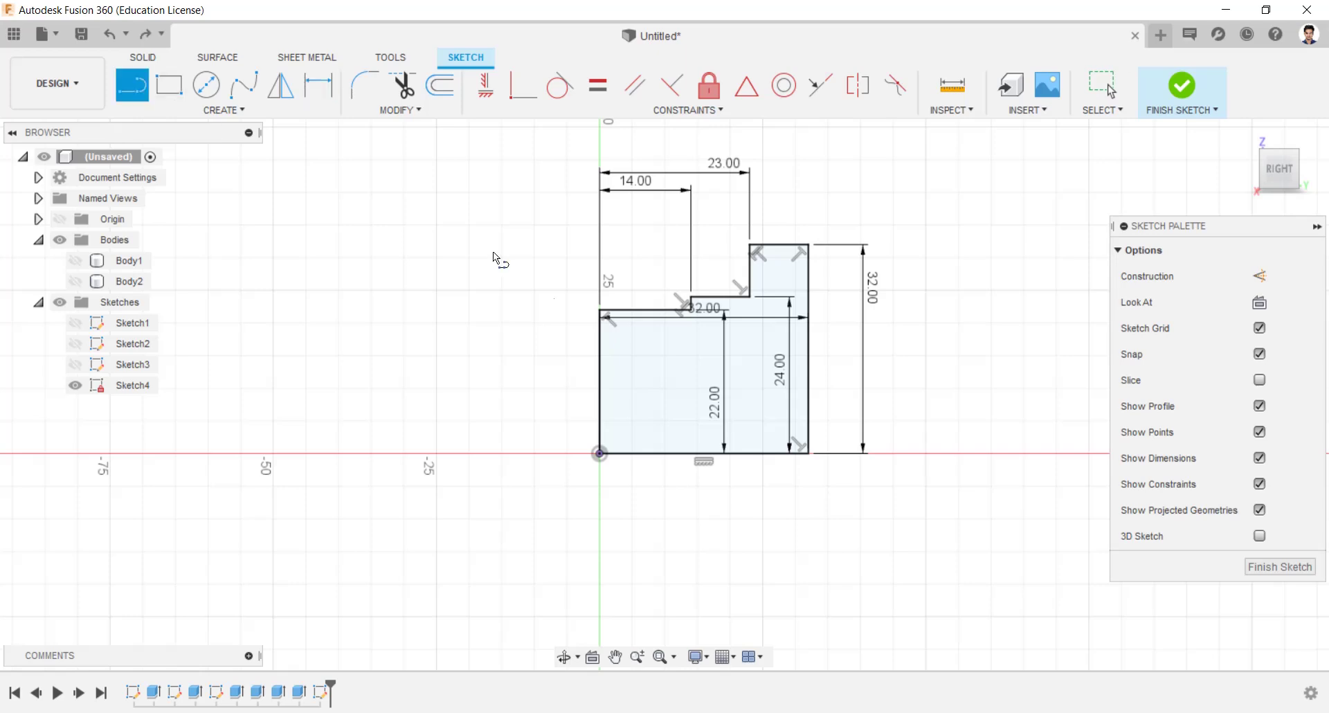
click(599, 334)
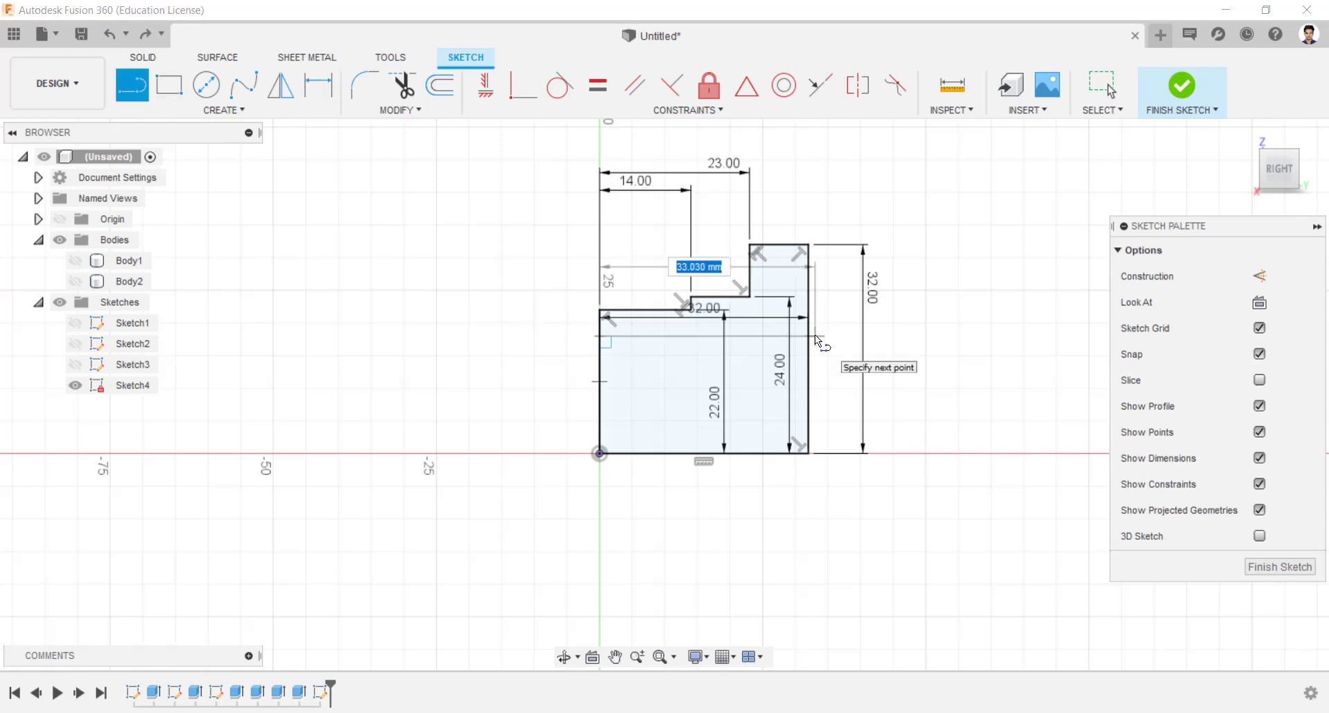
click(813, 333)
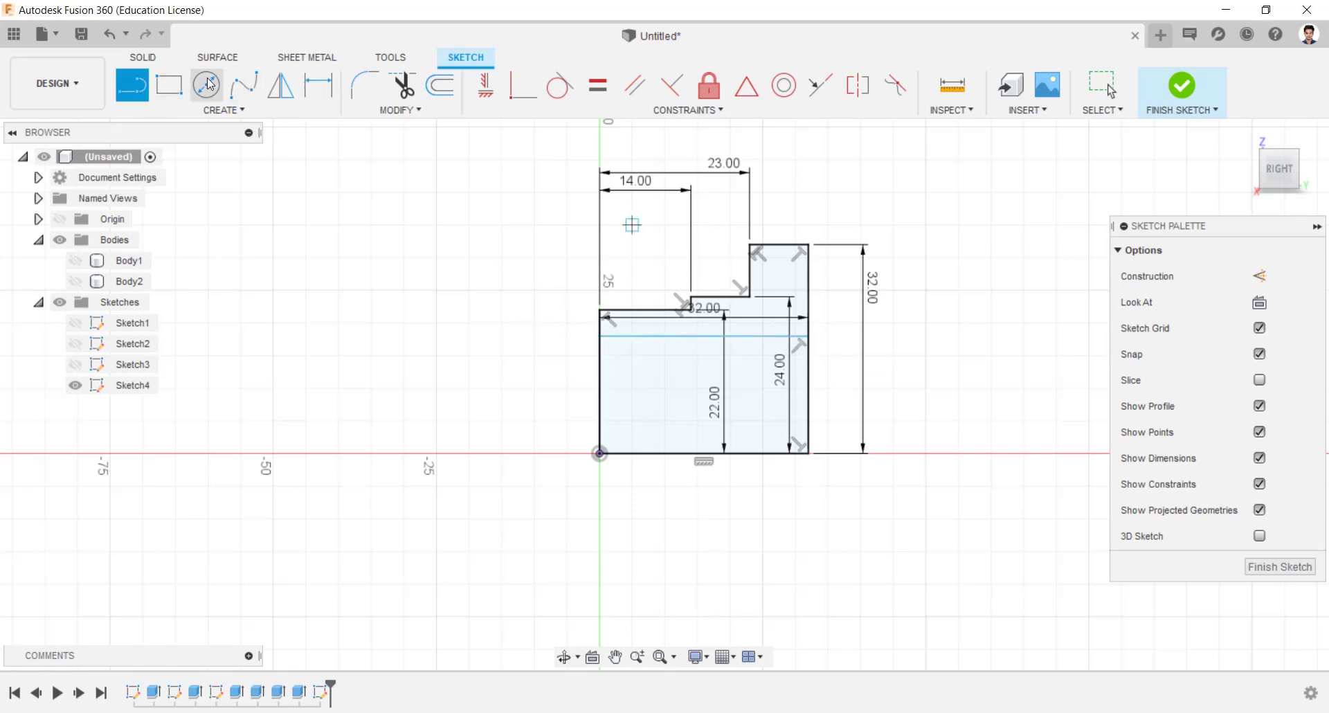
Dimension the height of the new horizontal line above the base line as 16 mm.
click(318, 85)
click(623, 337)
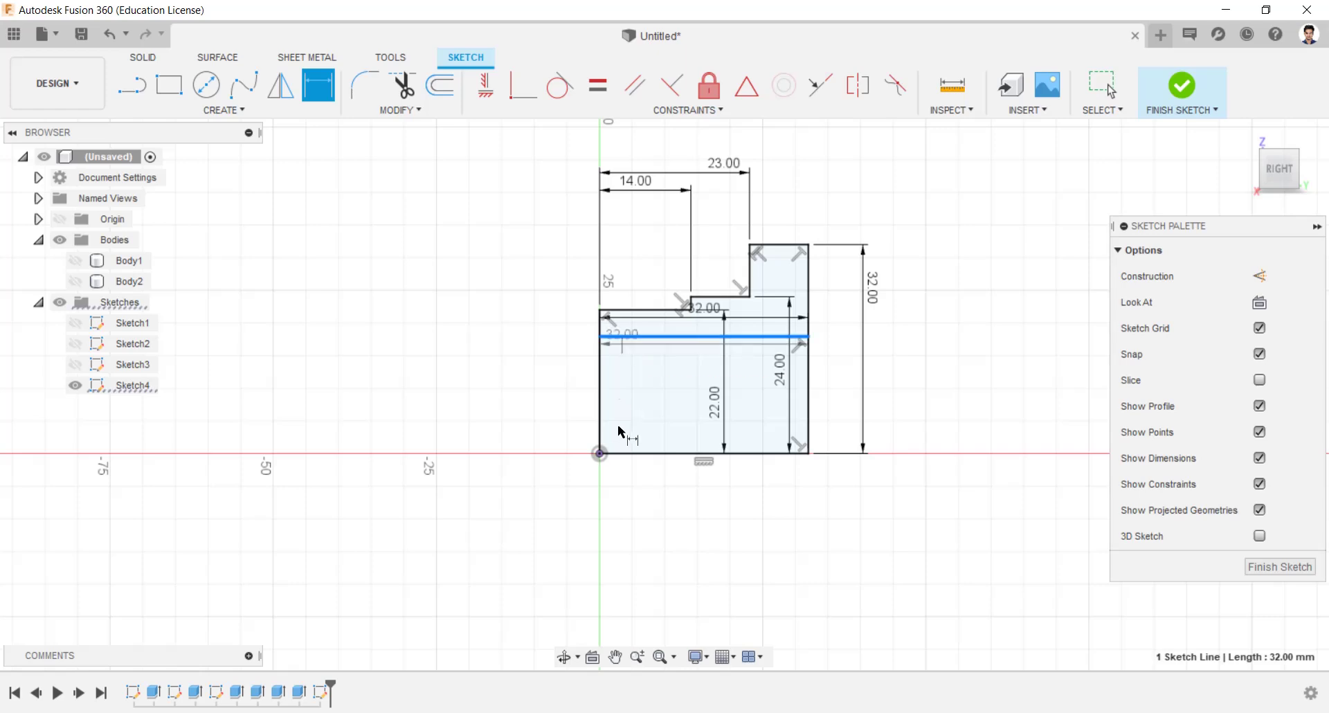
click(624, 454)
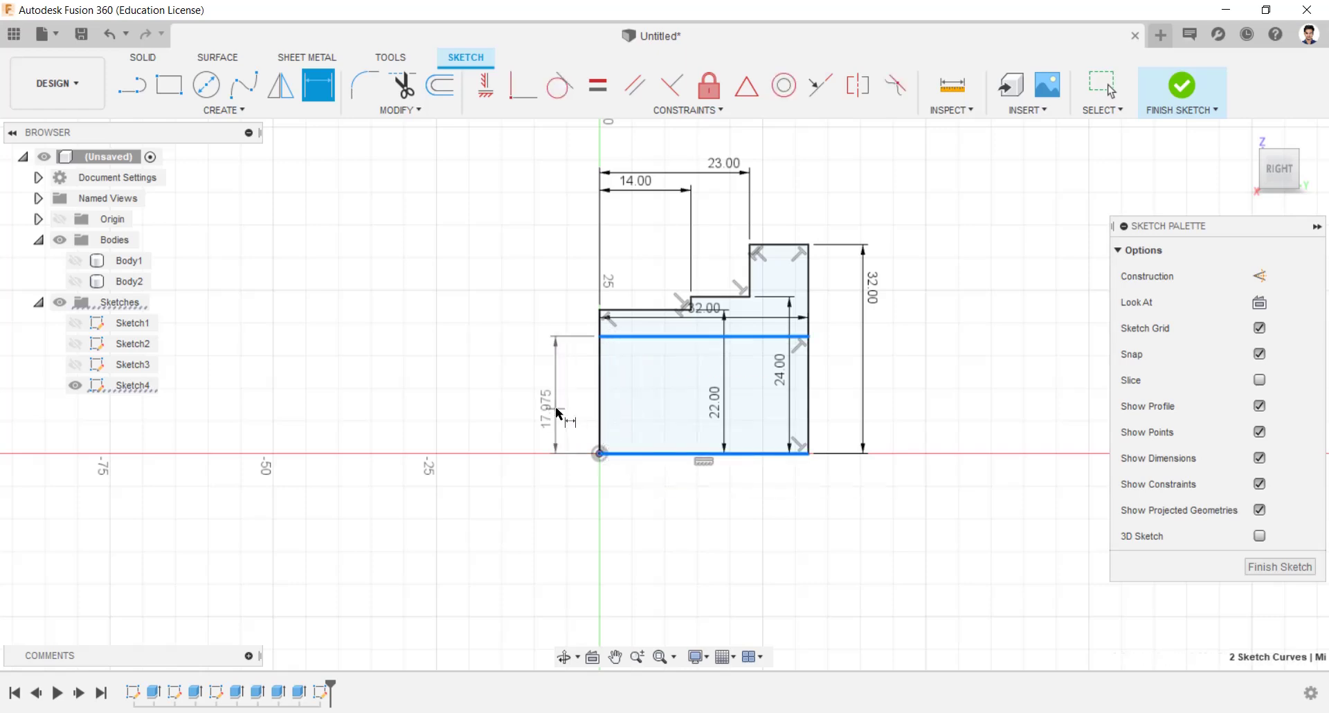
click(558, 412)
key(Return)
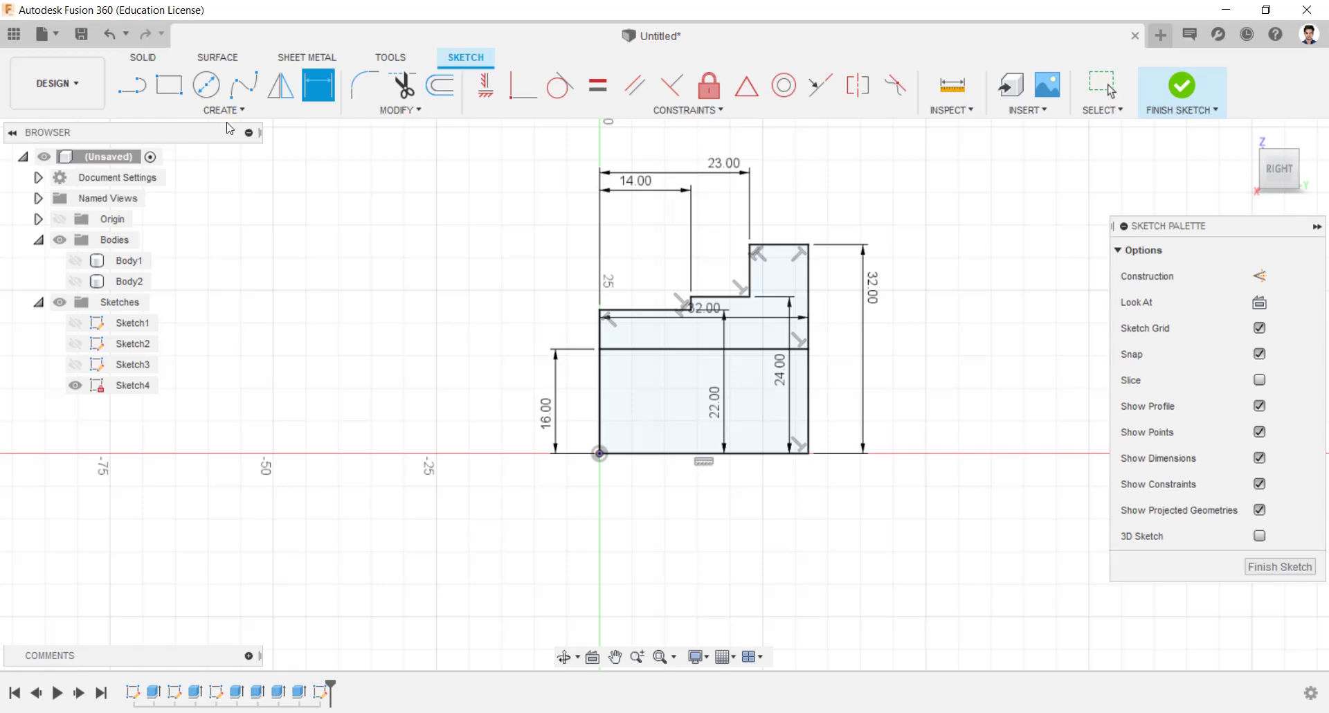
Mirror the half profile about its origin-side vertical edge and finish the sketch.
click(280, 85)
mouse_move(833, 492)
mouse_down()
mouse_move(787, 454)
mouse_move(608, 219)
mouse_up()
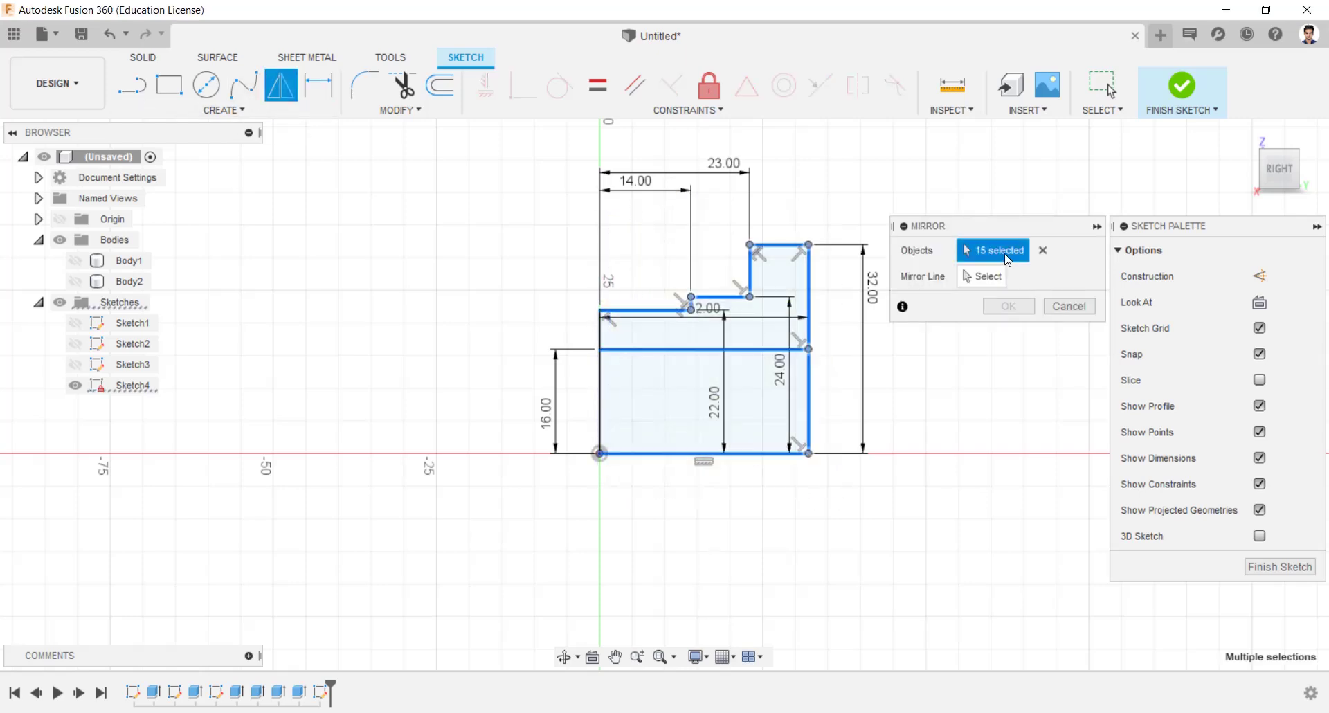
click(599, 393)
click(1009, 308)
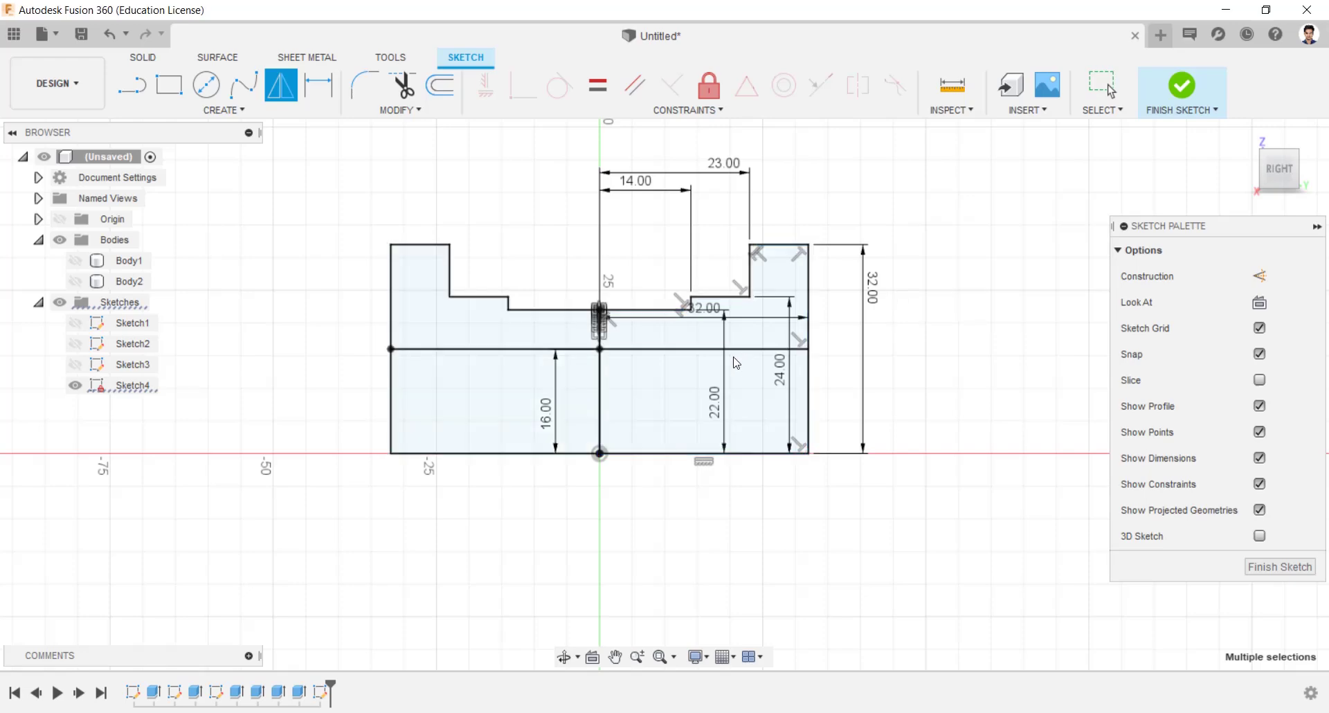
scroll(727, 353, down, 1)
shift+middle_drag(906, 279, 901, 320)
scroll(929, 285, down, 3)
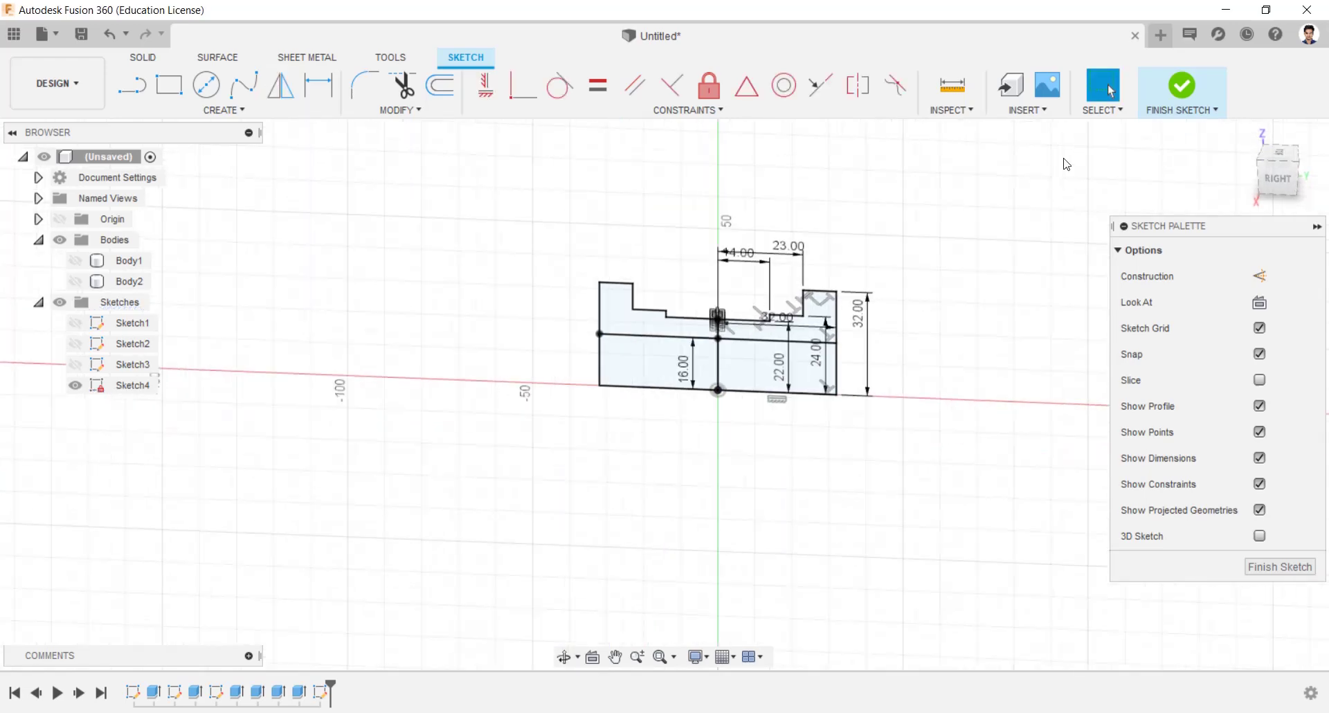
click(1178, 88)
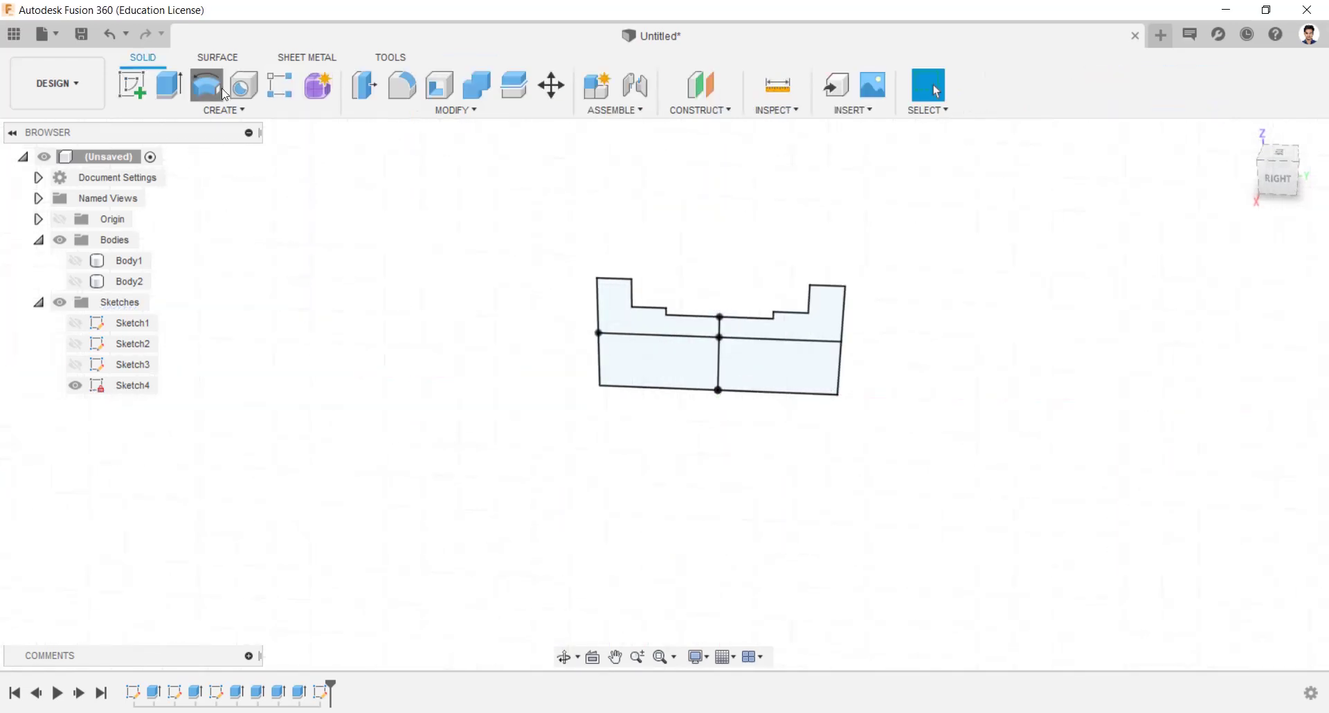
Revolve the two upper stepped regions 360 degrees about the profile's base line as a new body.
click(223, 94)
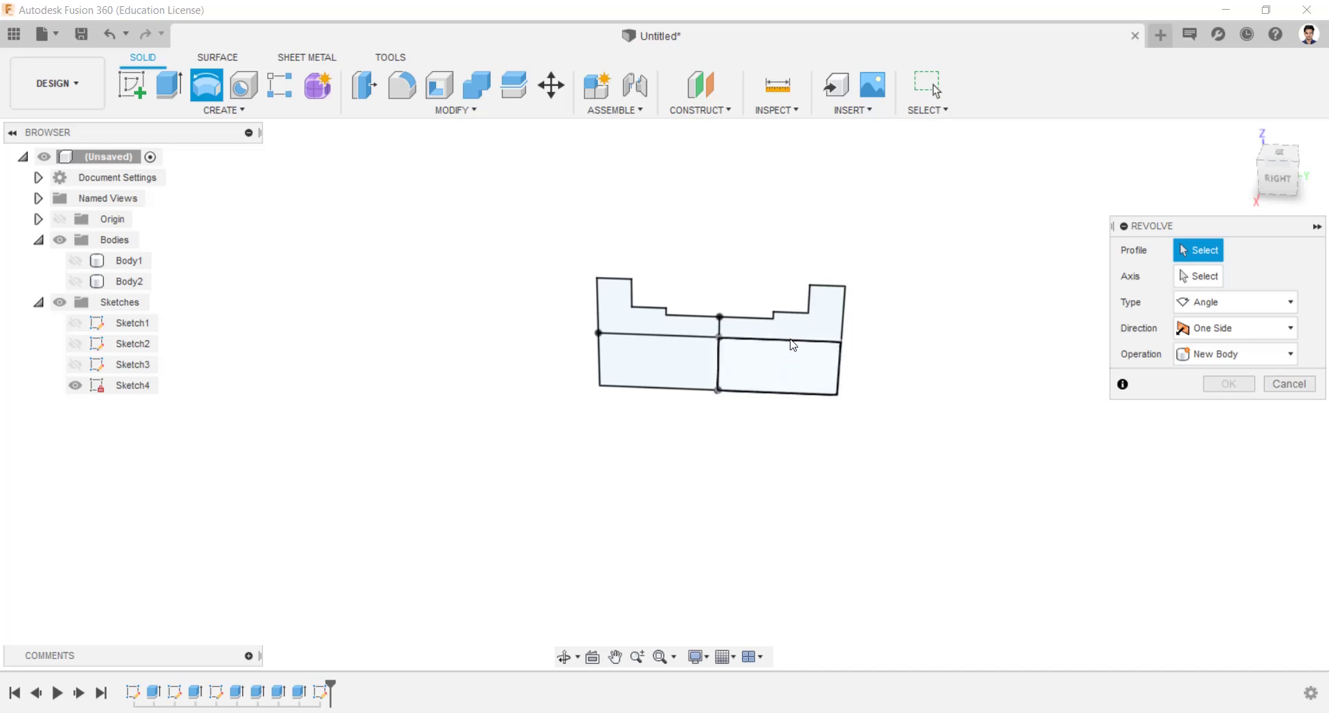
click(793, 338)
click(652, 331)
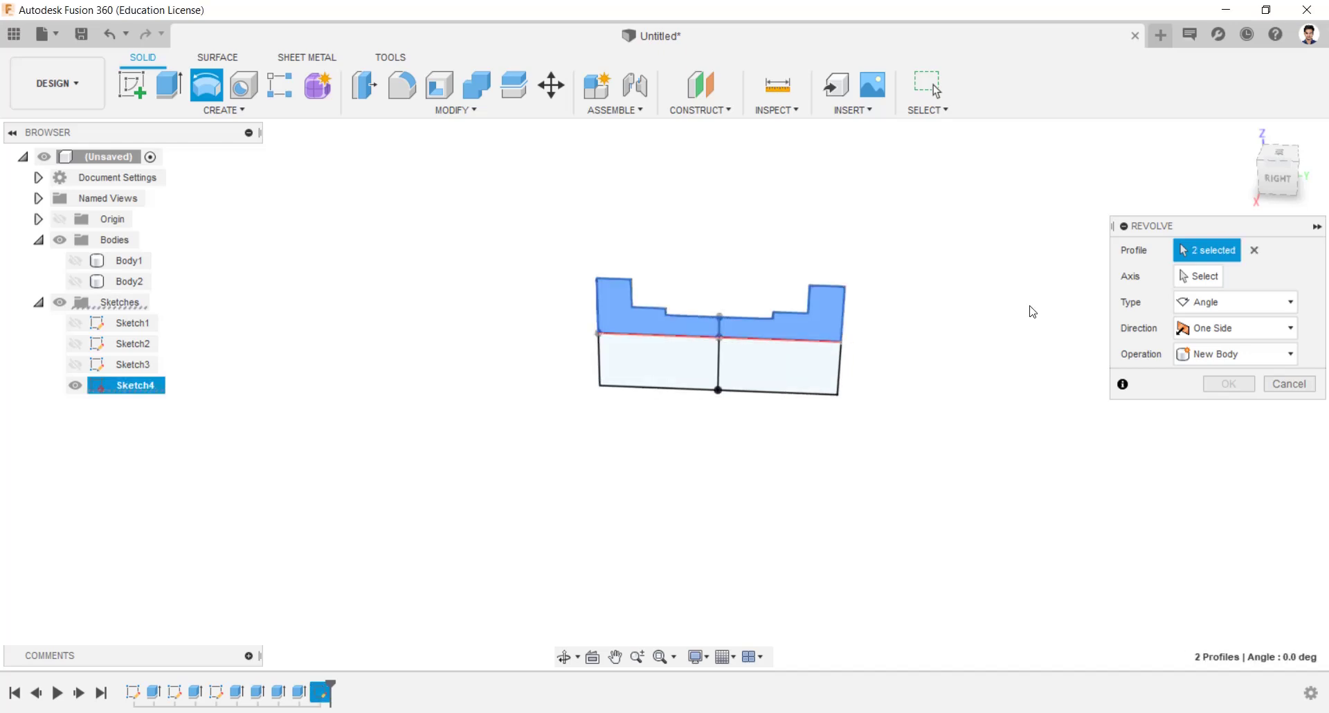
click(1190, 282)
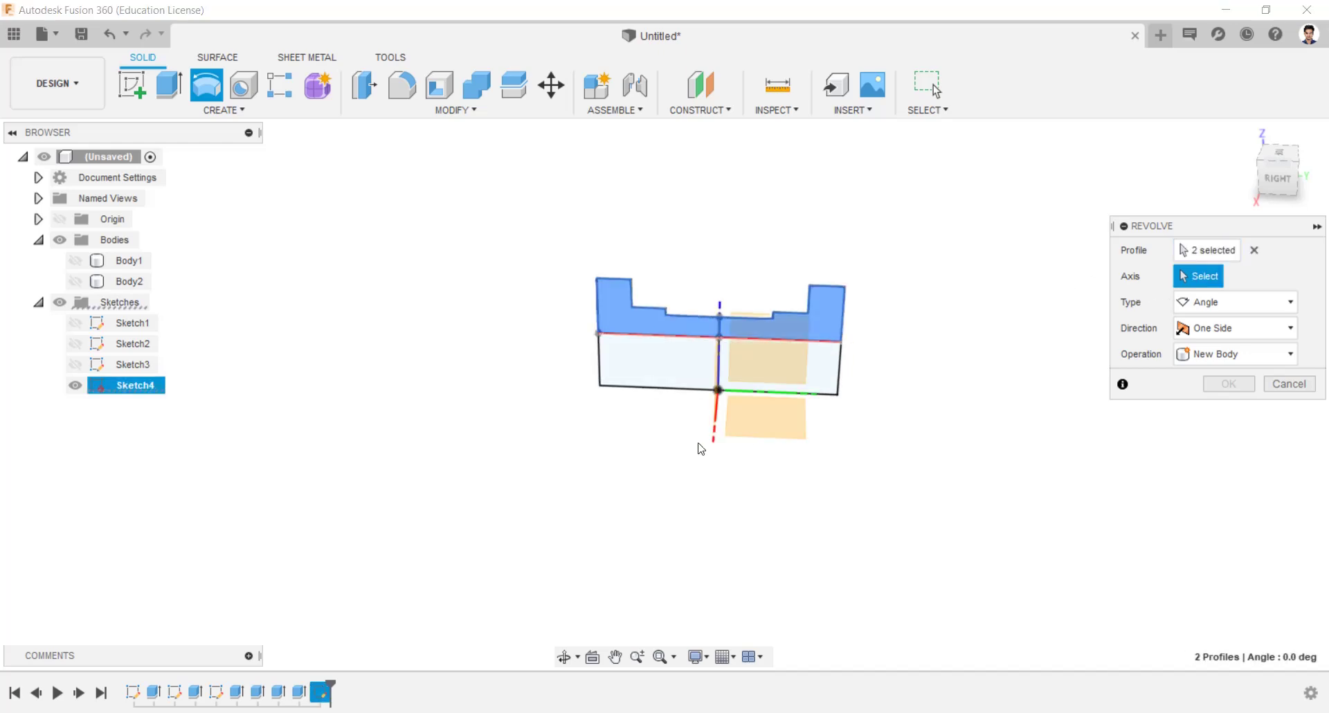
click(751, 394)
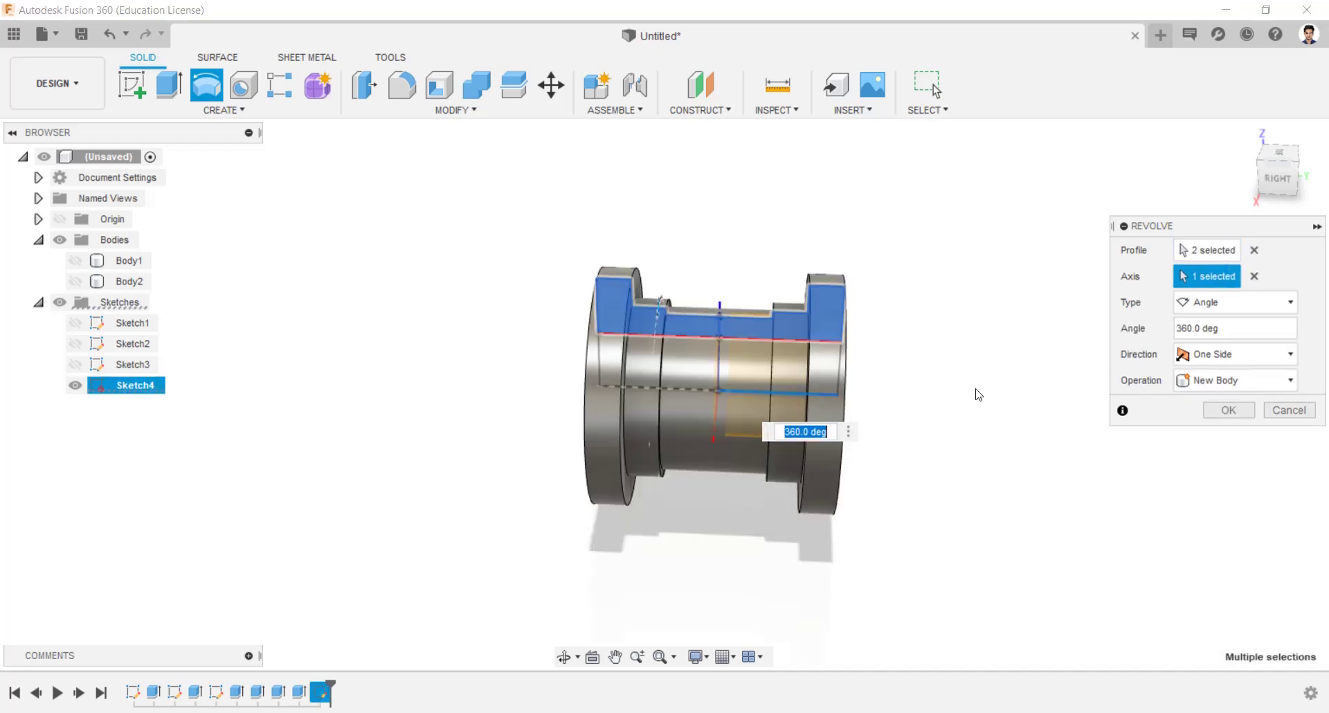
click(1225, 410)
Show Body1 and Body2 together with the revolved body.
shift+middle_drag(567, 423, 760, 419)
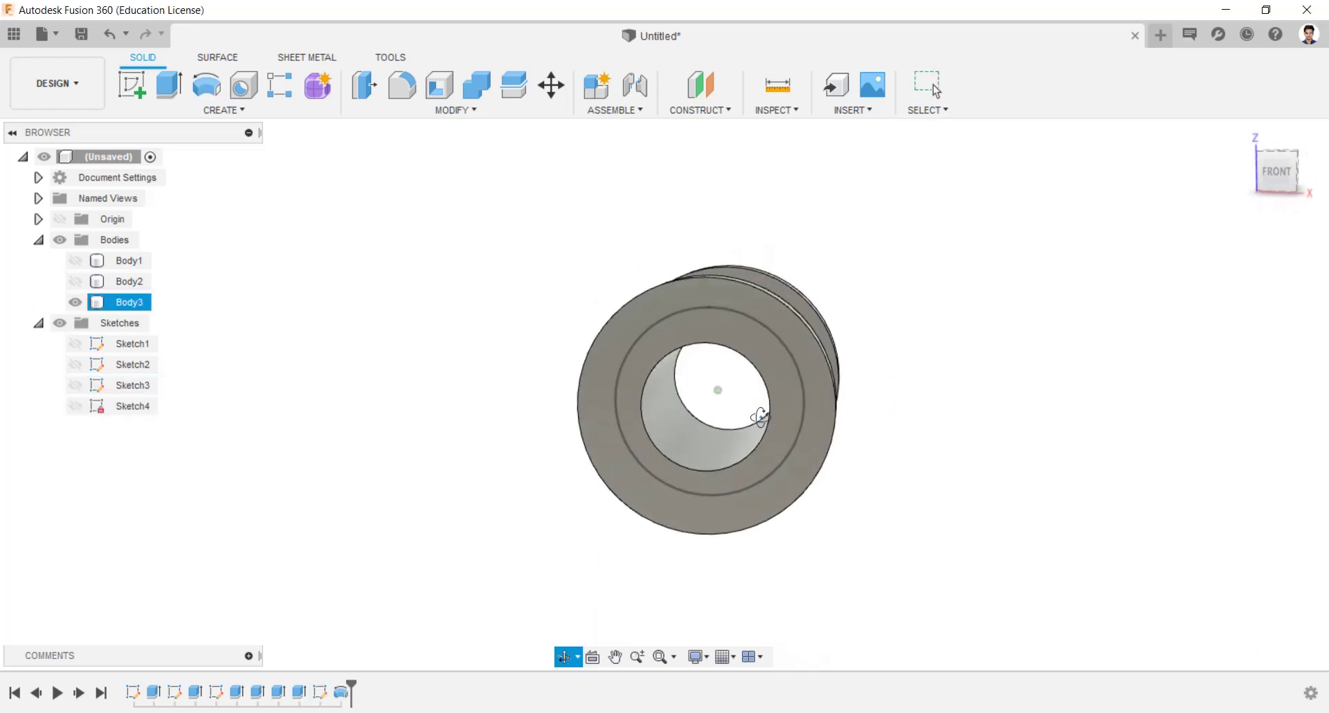
shift+middle_drag(654, 368, 674, 368)
click(1289, 168)
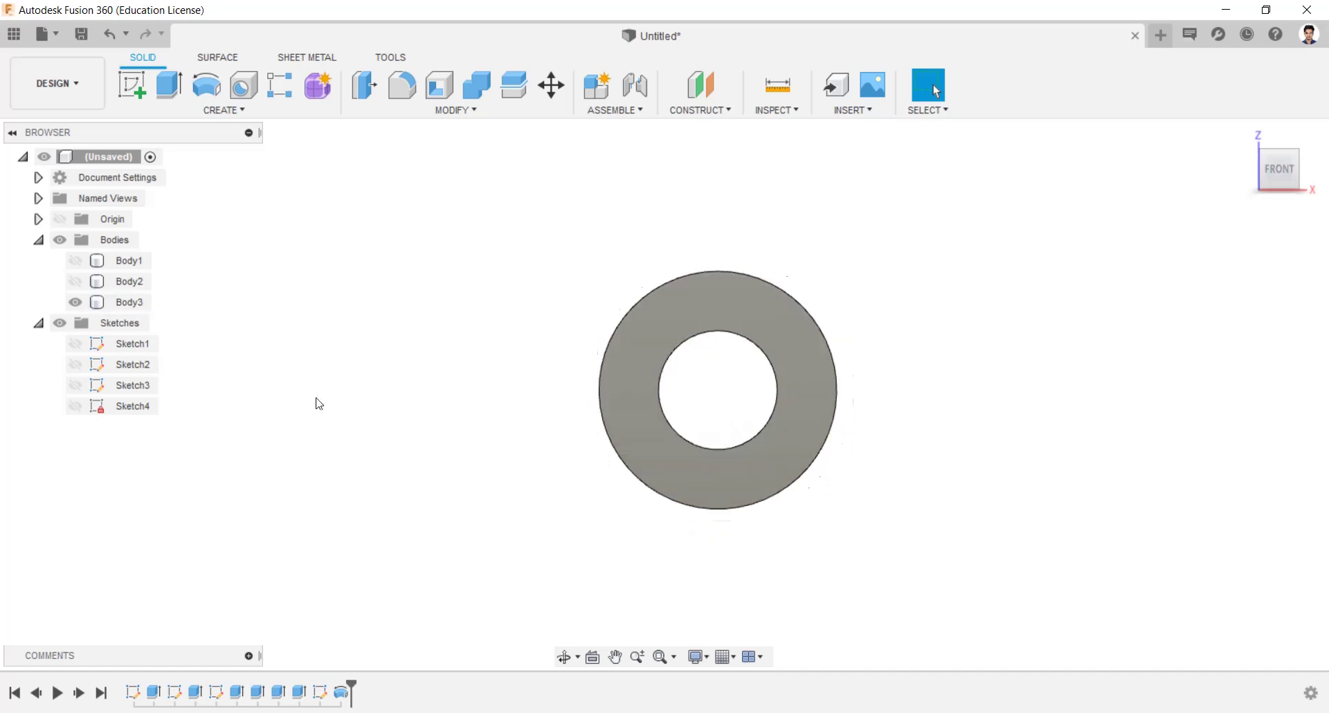
click(75, 261)
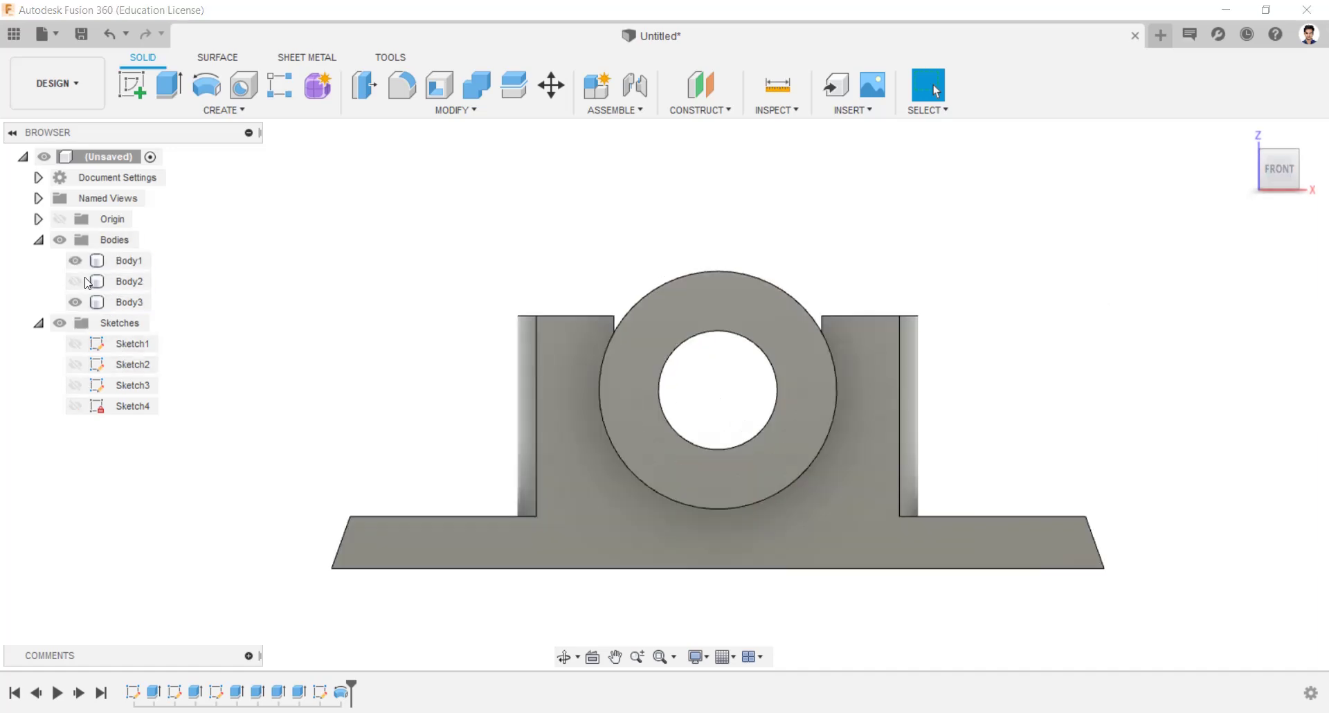
click(74, 281)
shift+middle_drag(298, 325, 370, 272)
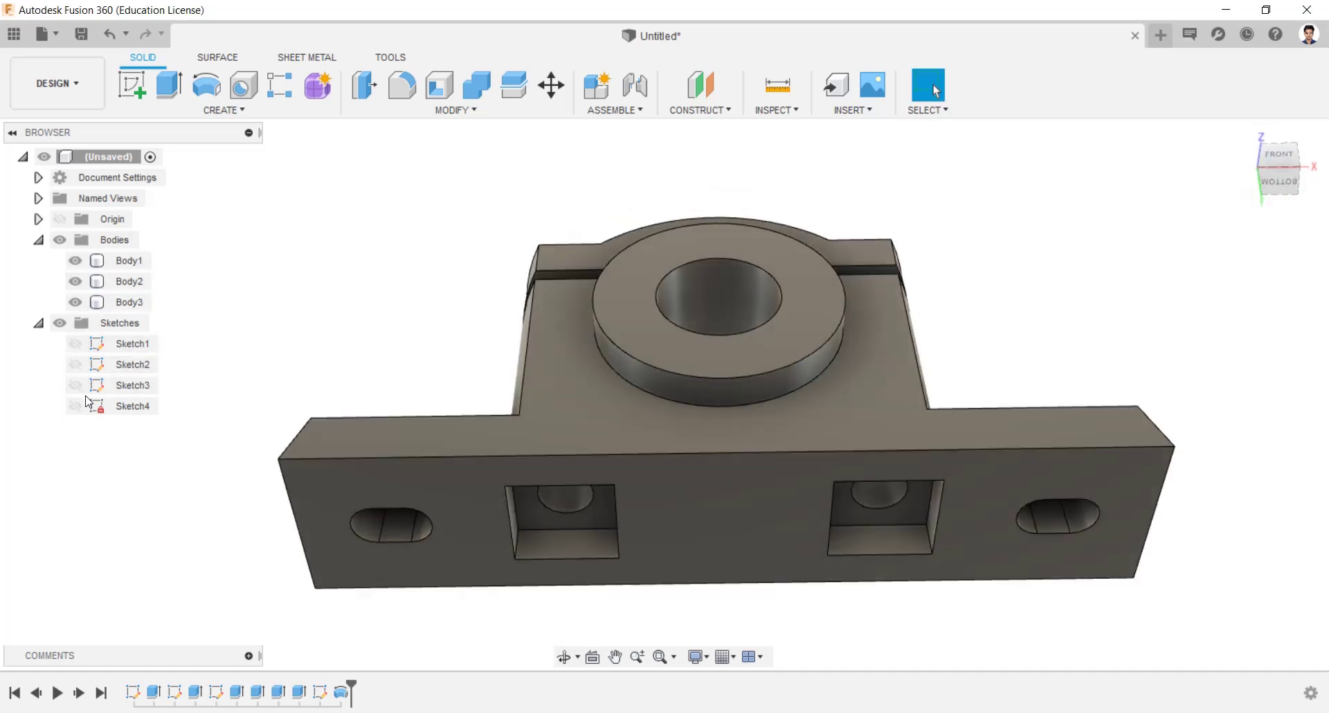
Show Sketch3 and hide Body1, exposing the sketch beneath the cap and revolved body.
click(78, 384)
shift+middle_drag(504, 335, 496, 395)
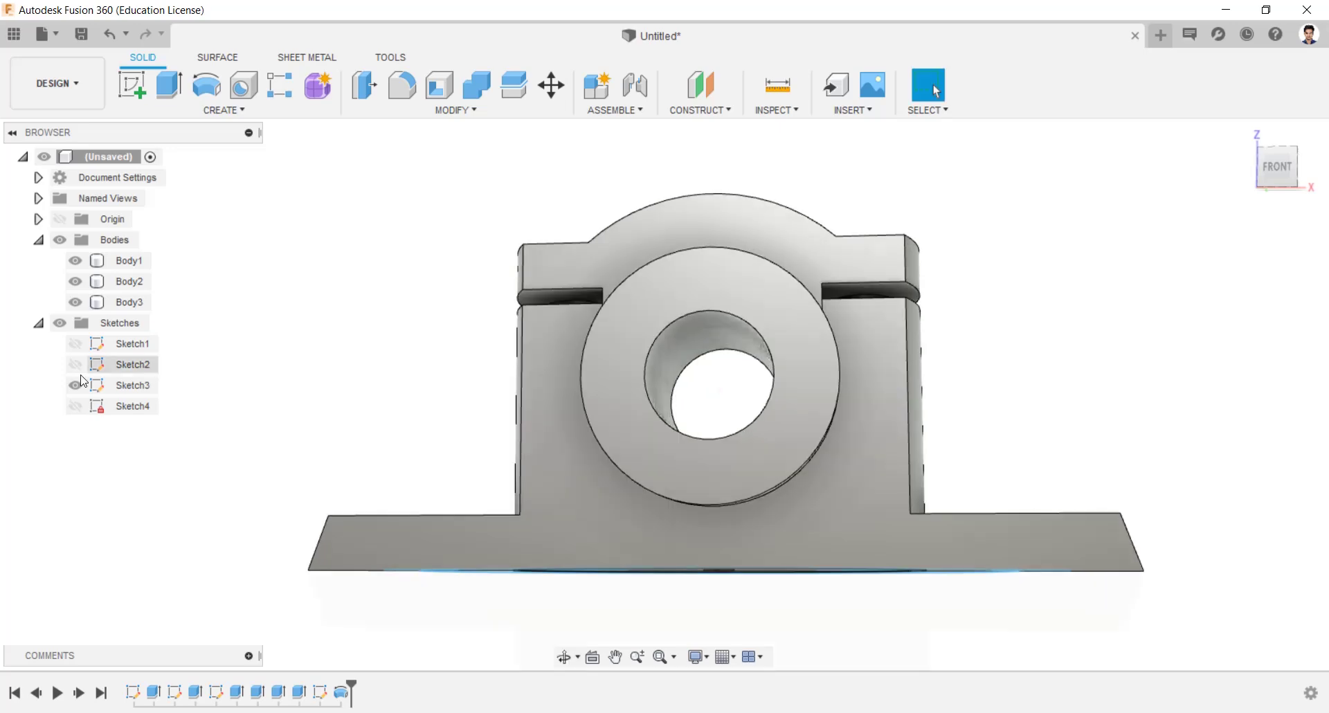
click(74, 260)
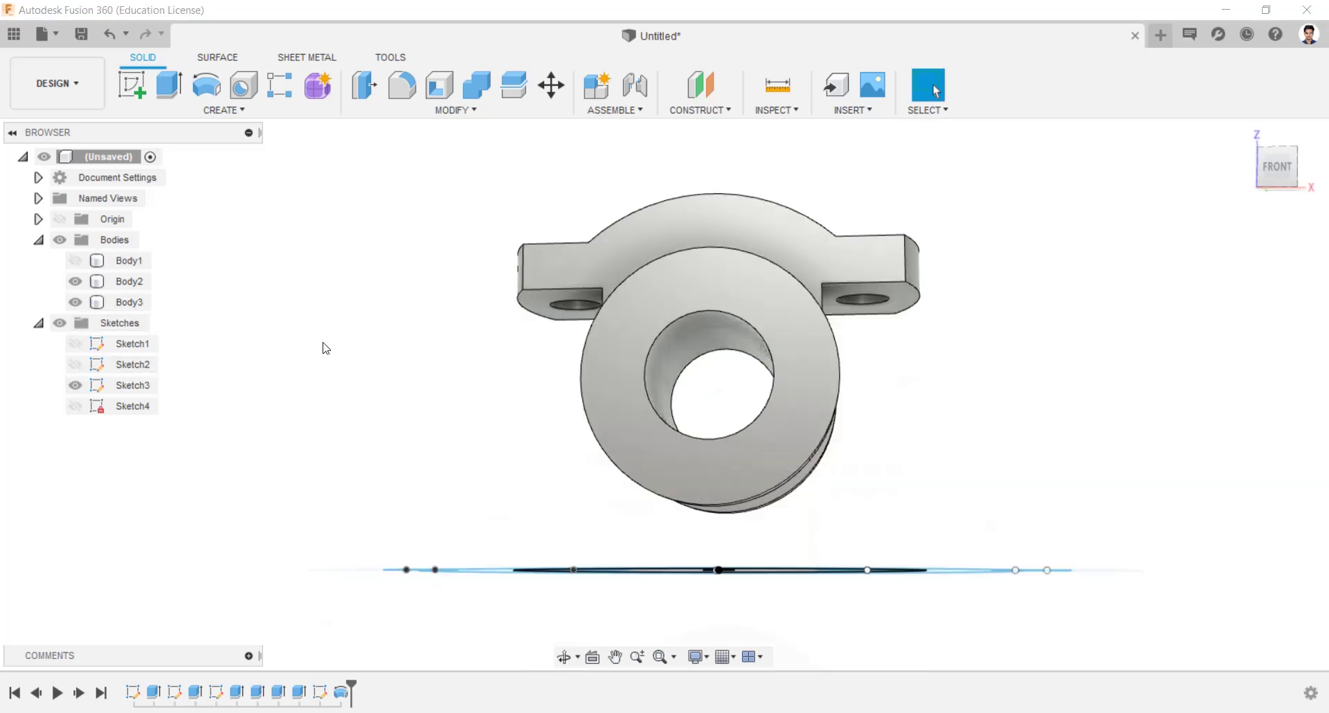
shift+middle_drag(688, 462, 688, 422)
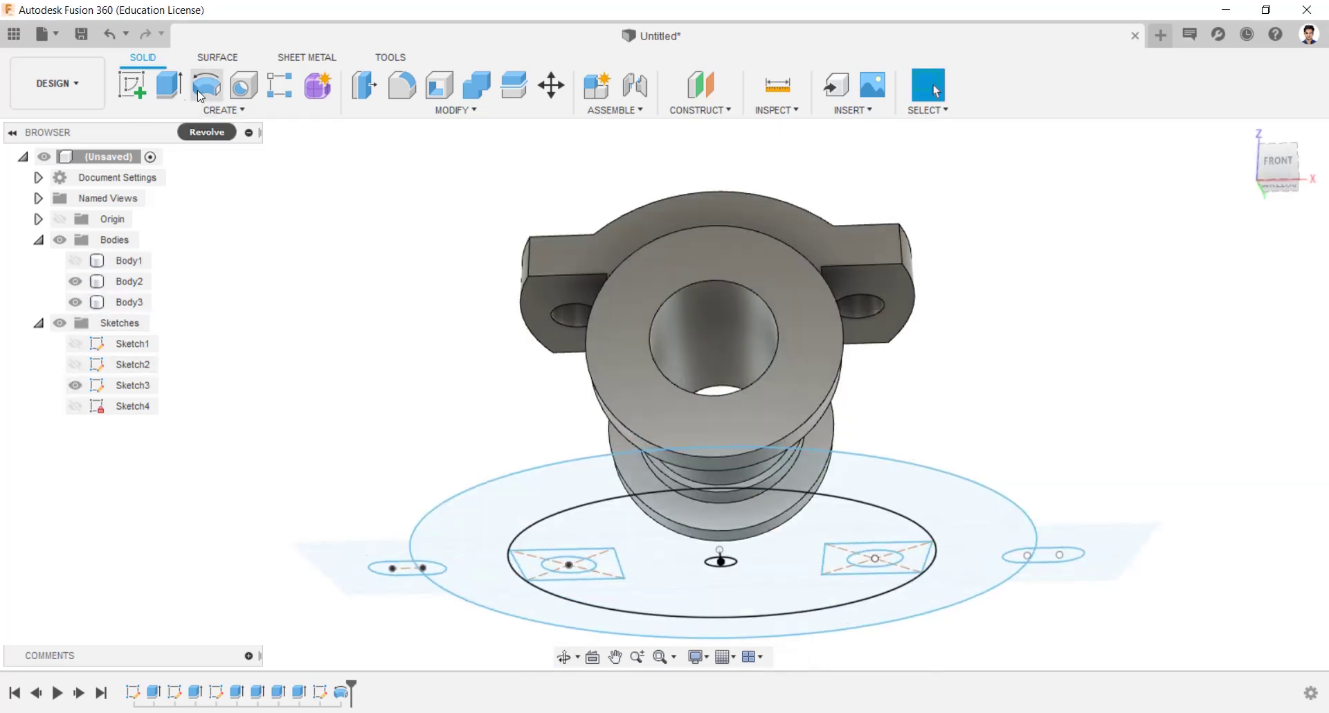
Set up an extrusion of Sketch3's small central circle from an offset start plane at -26 mm with a distance of 8 mm.
click(177, 86)
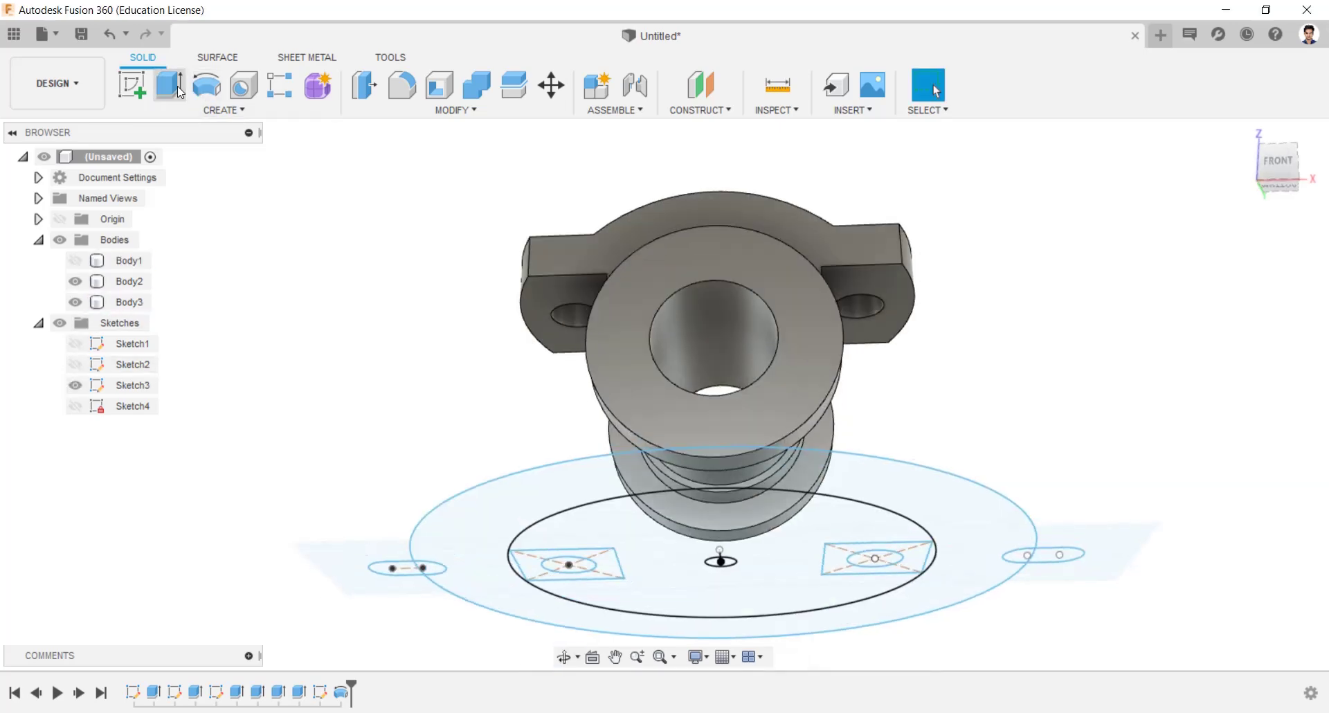
click(724, 566)
shift+middle_drag(762, 516, 761, 577)
drag(718, 591, 704, 461)
scroll(718, 437, up, 5)
click(1235, 276)
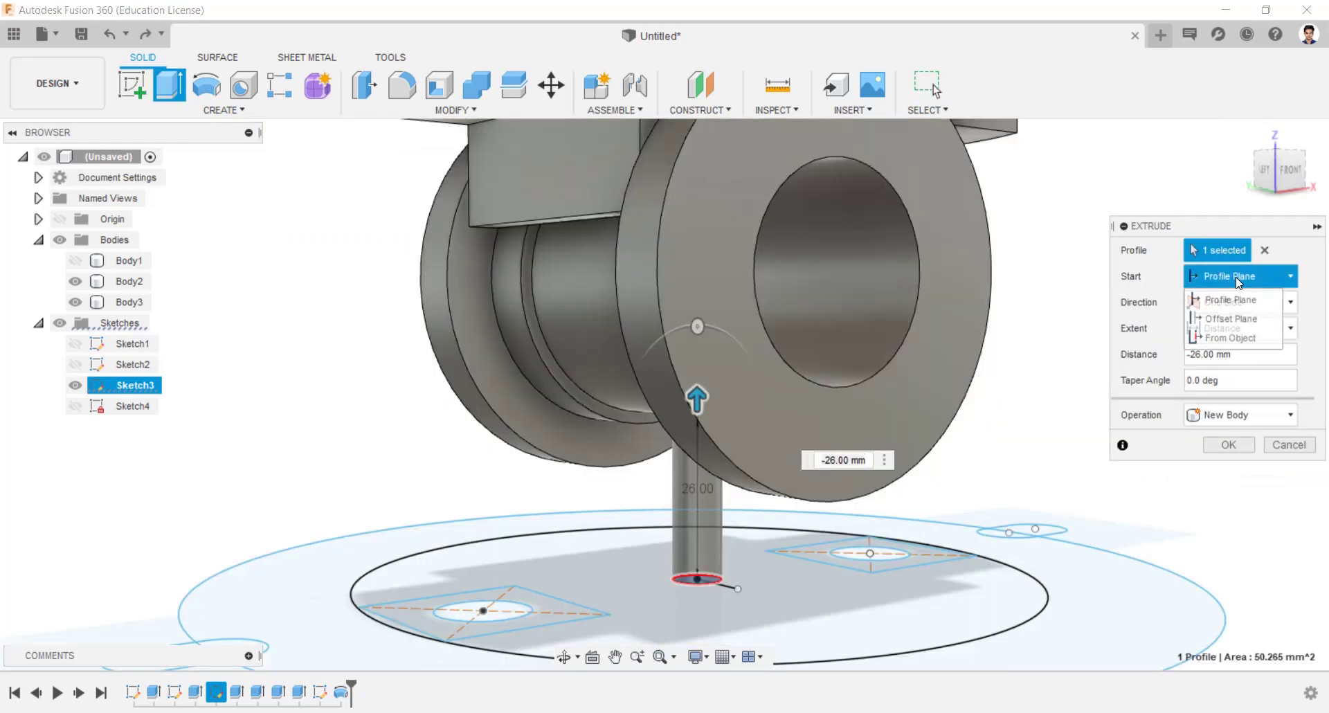
click(1239, 319)
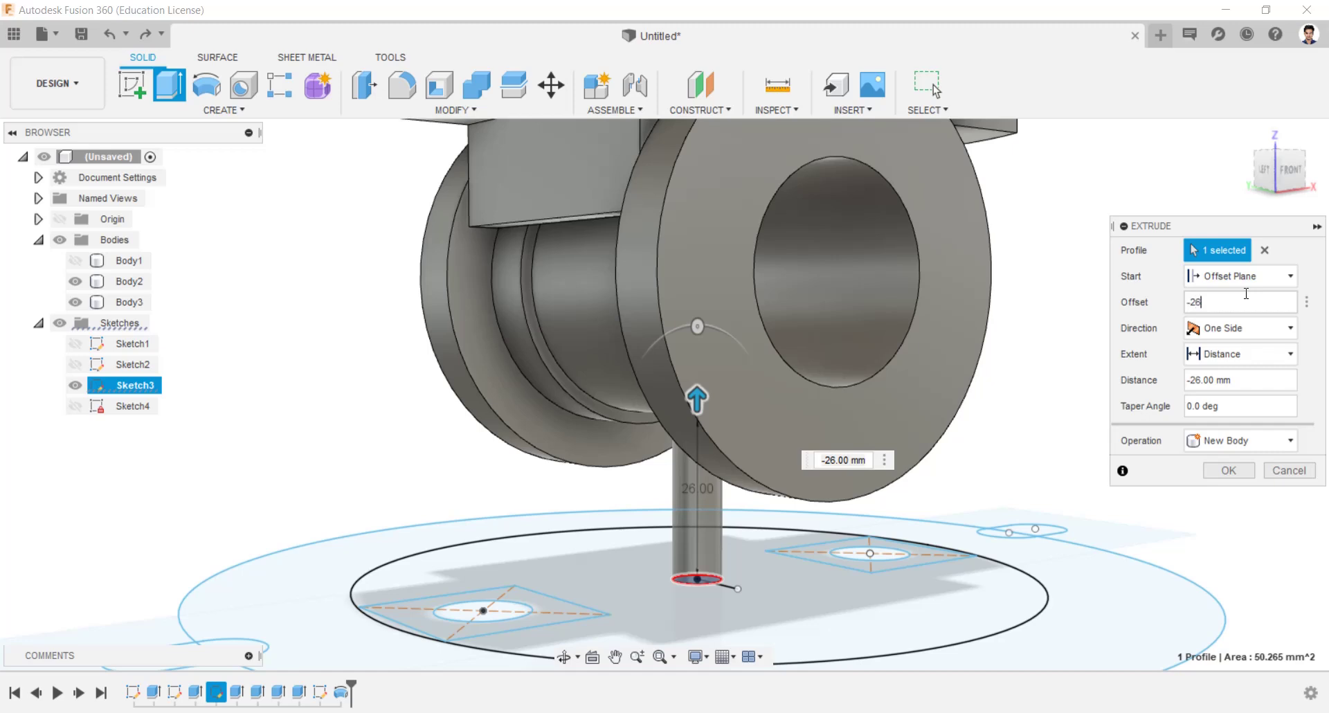
text(-26)
key(Return)
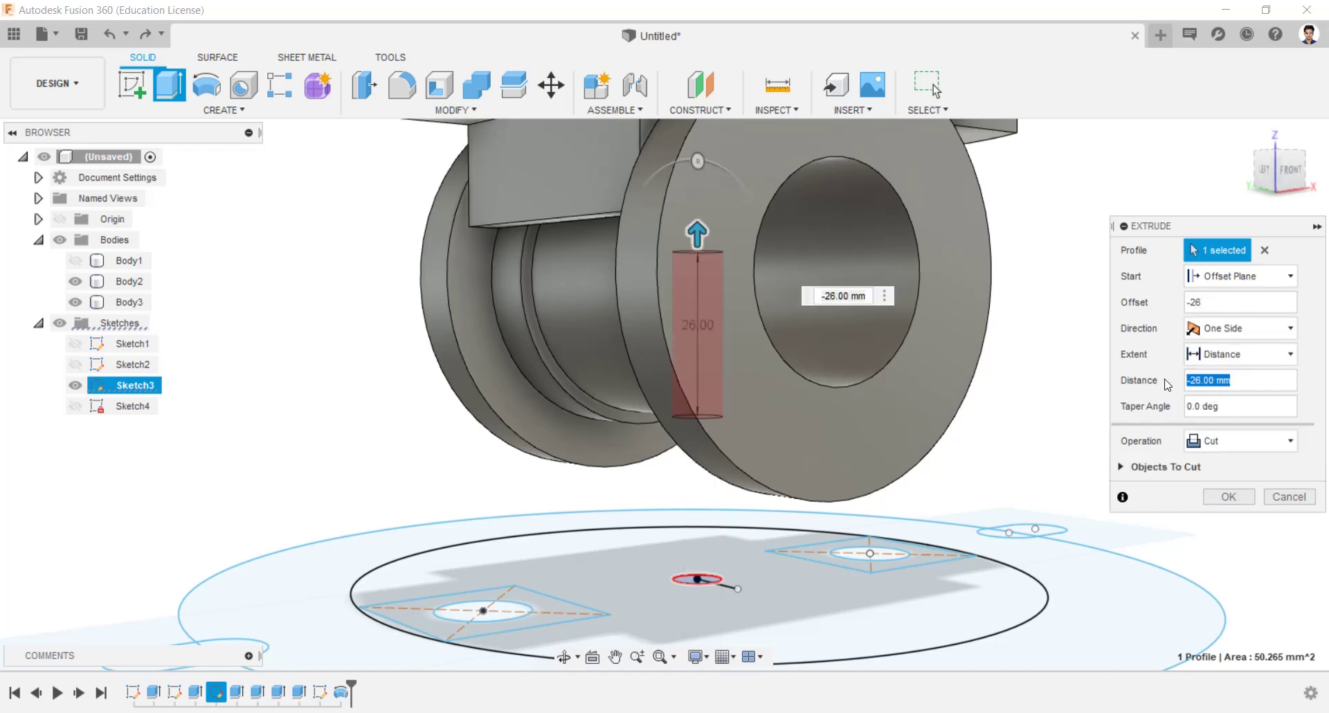
text(8)
key(Return)
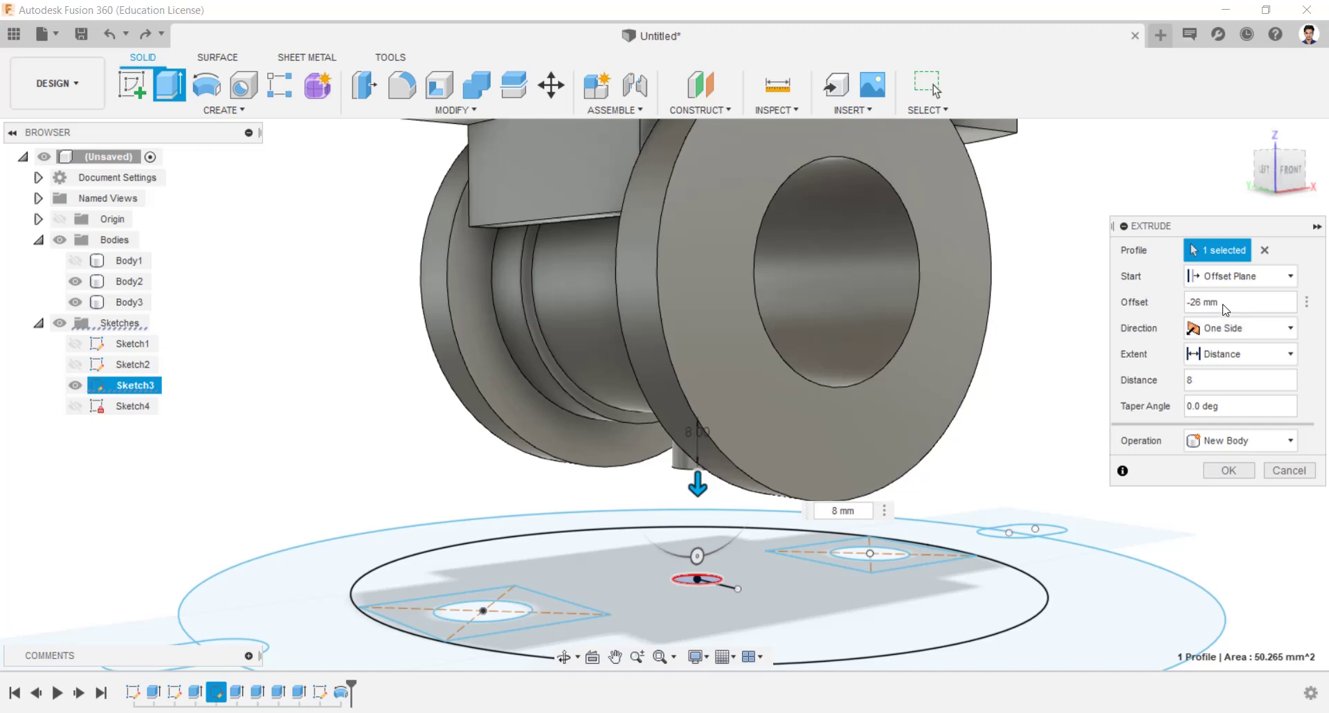
Set the extrusion's start offset to -27 mm and distance to 9 mm, and join it to the bush body.
key(Return)
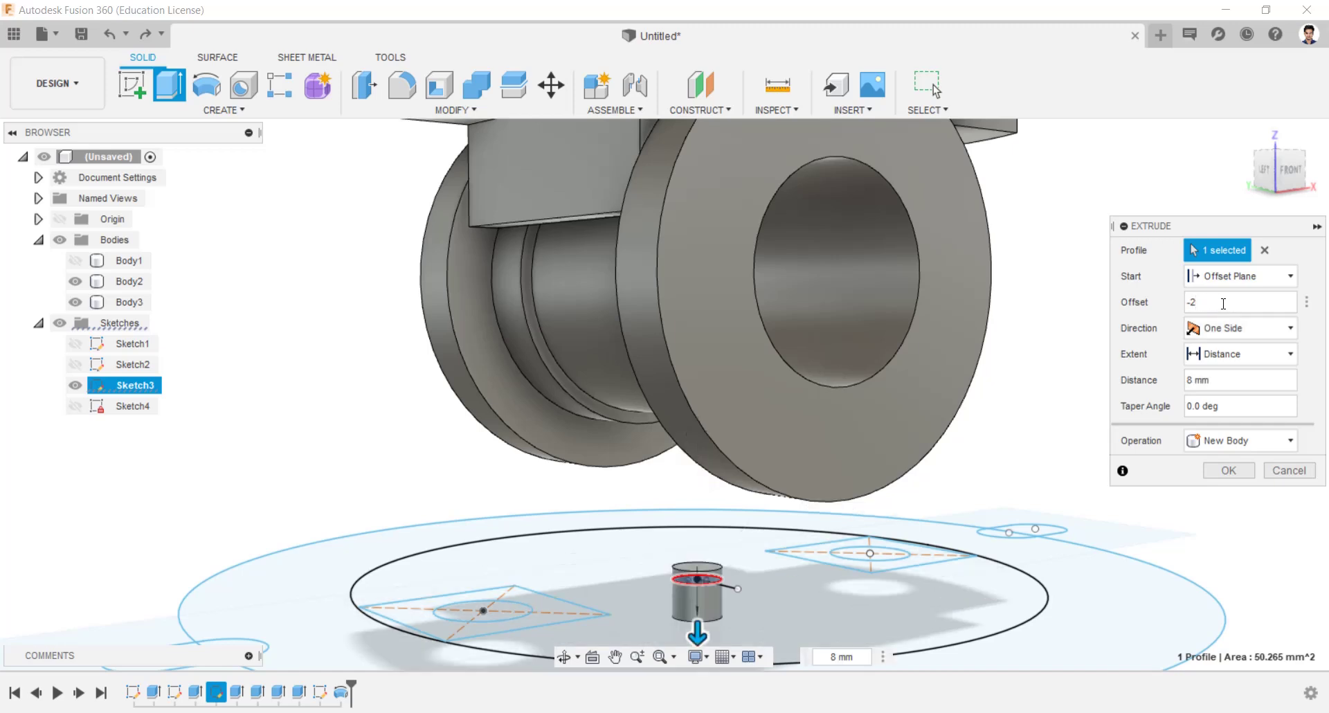
key(Return)
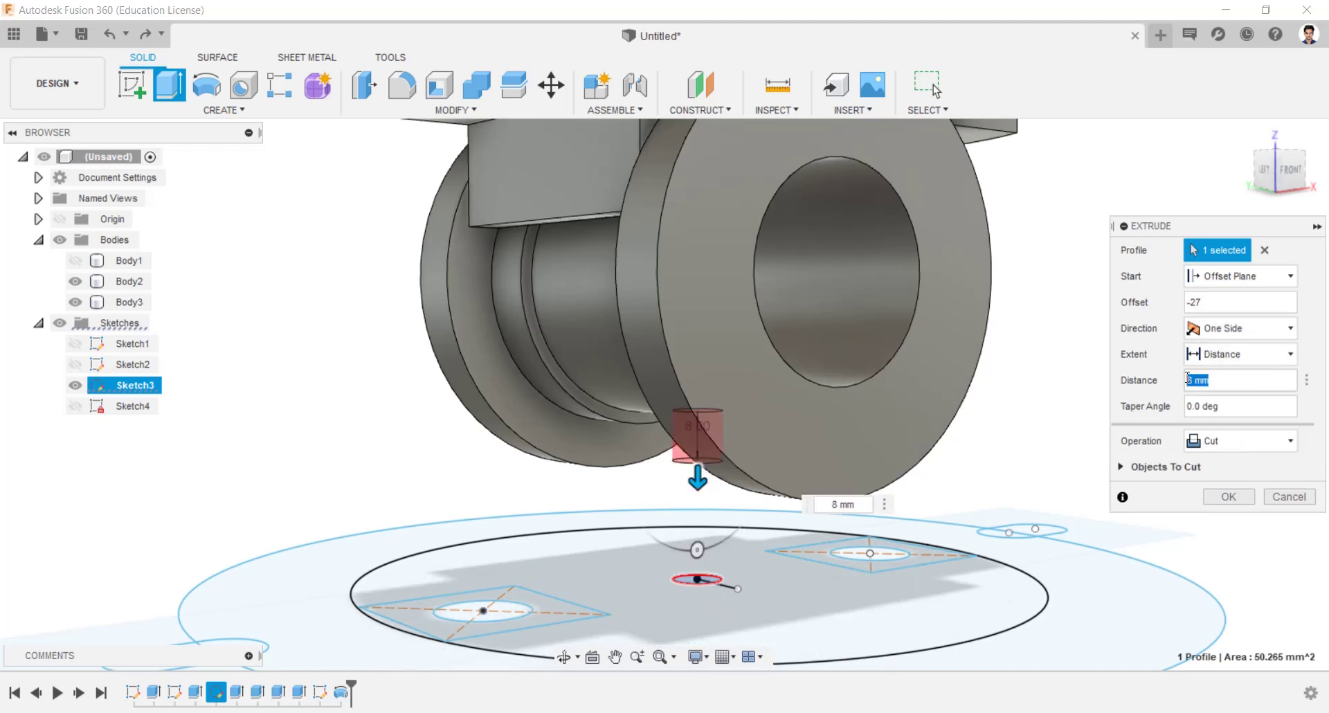
click(1235, 441)
click(1236, 465)
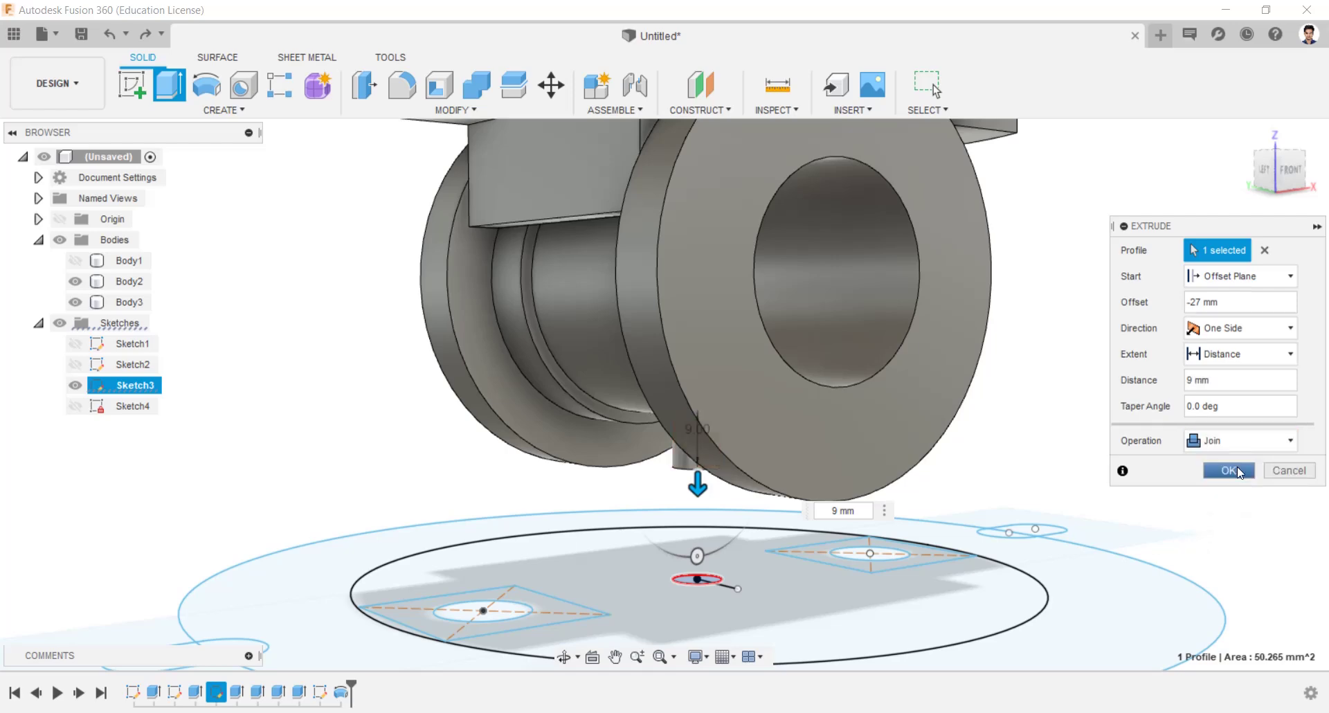
click(1229, 470)
Hide Sketch3 and show Body1 again together with the cap and bush in the home view.
shift+middle_drag(335, 618, 858, 497)
key(Escape)
click(75, 385)
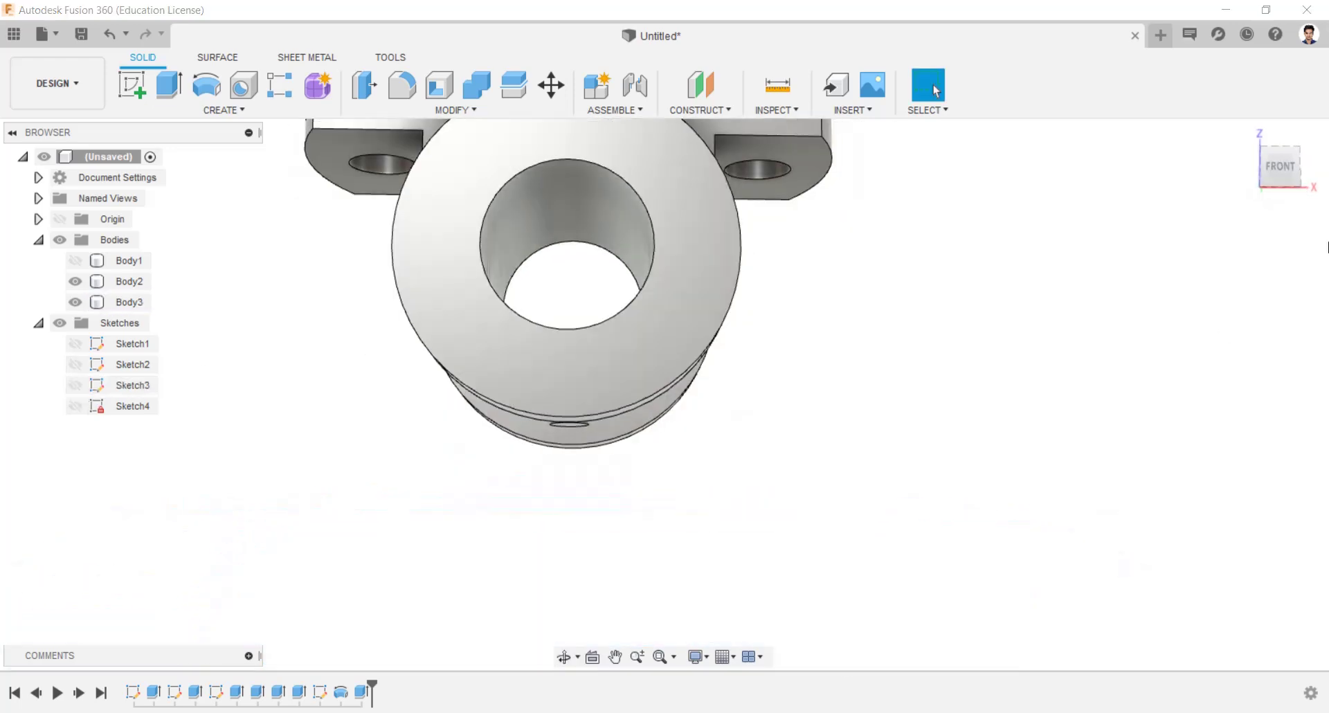
click(1287, 171)
click(1244, 133)
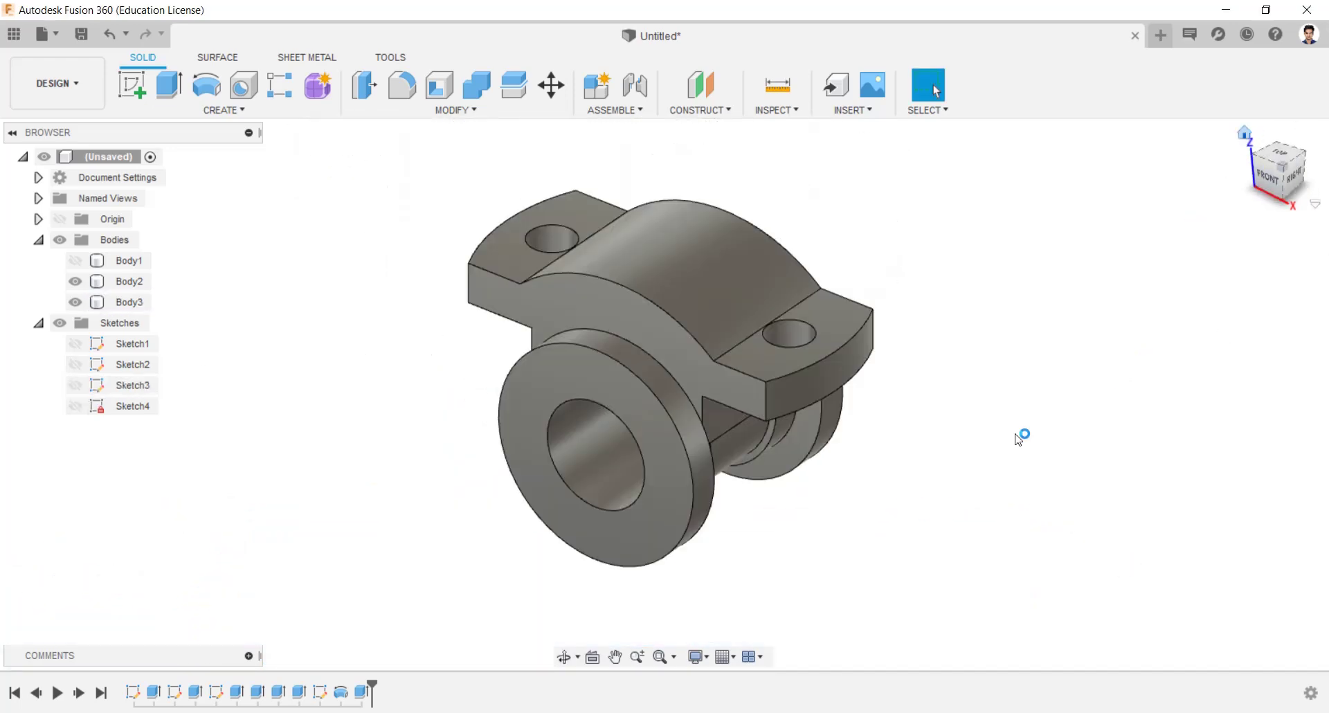
click(75, 260)
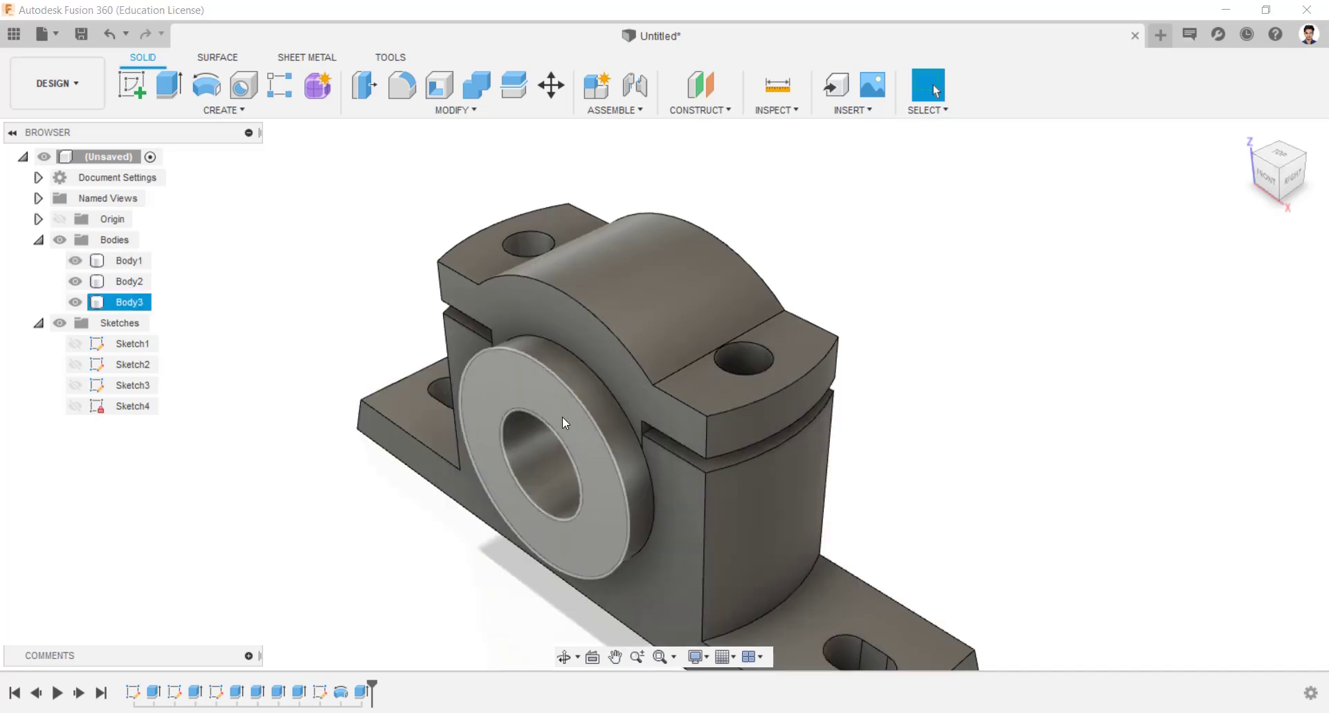
Create a construction plane tangent to the cap's curved upper face at 0 degrees.
drag(567, 416, 651, 310)
key(Escape)
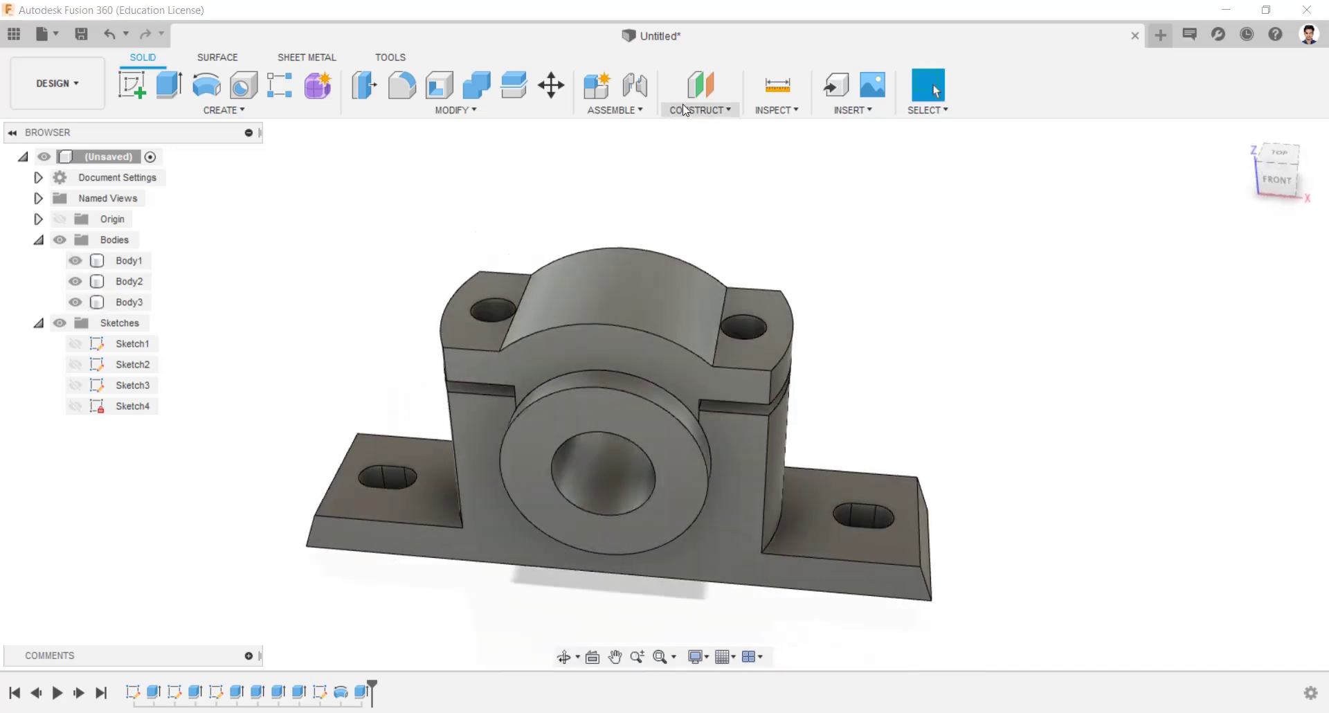
click(683, 104)
click(707, 169)
click(621, 297)
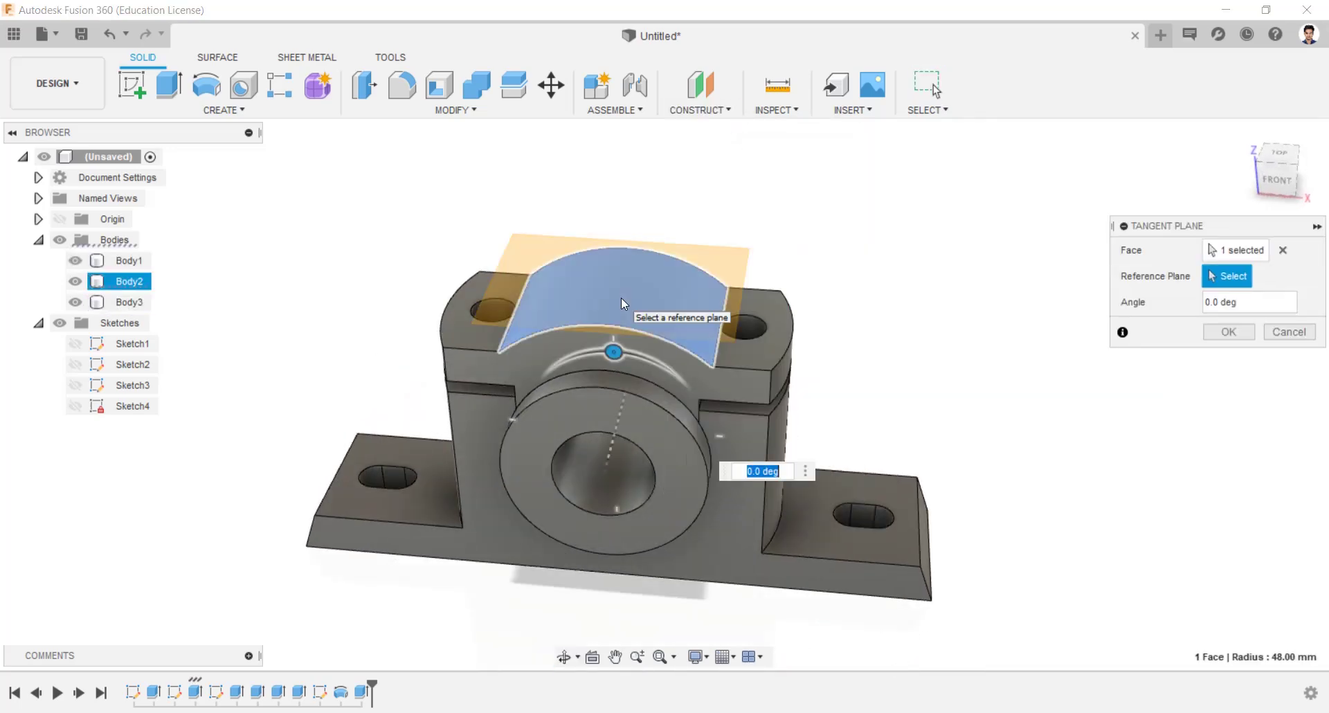
click(1226, 333)
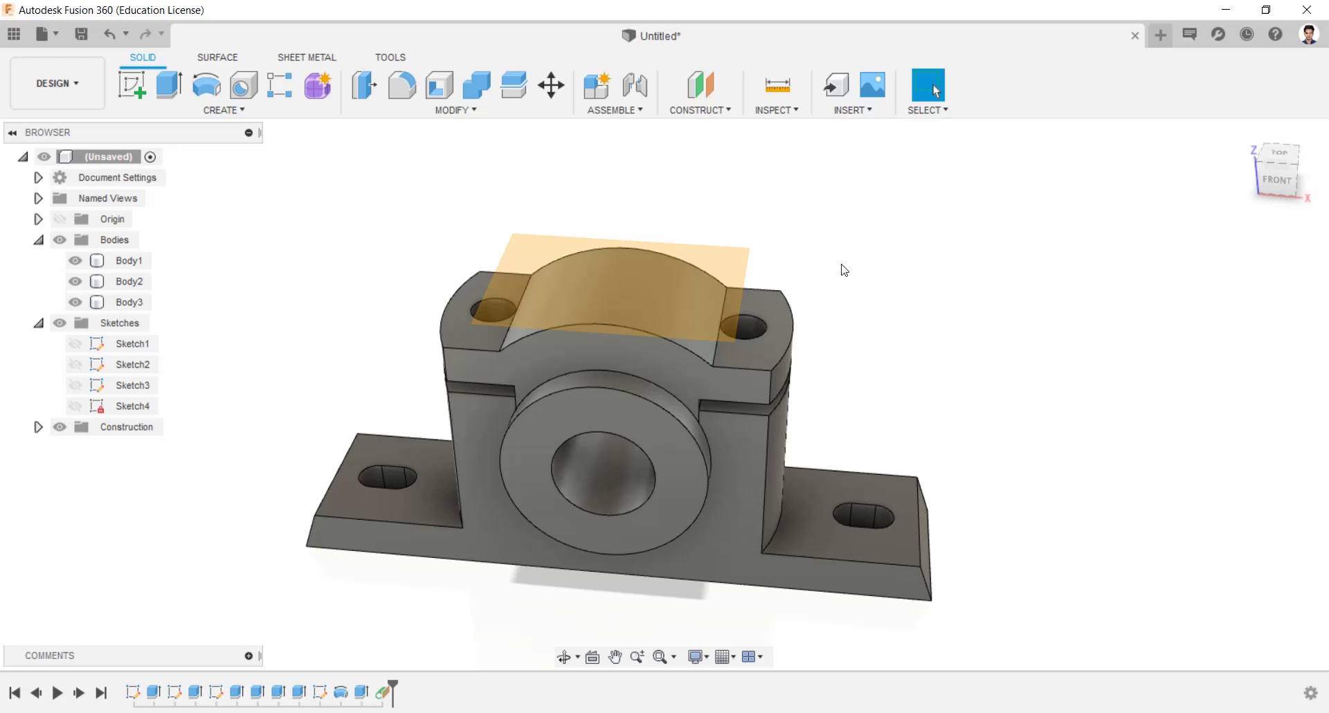
Start a sketch on the tangent plane and draw an 8 mm diameter circle centred on the Y axis near the cap's middle.
right_click(692, 267)
click(679, 359)
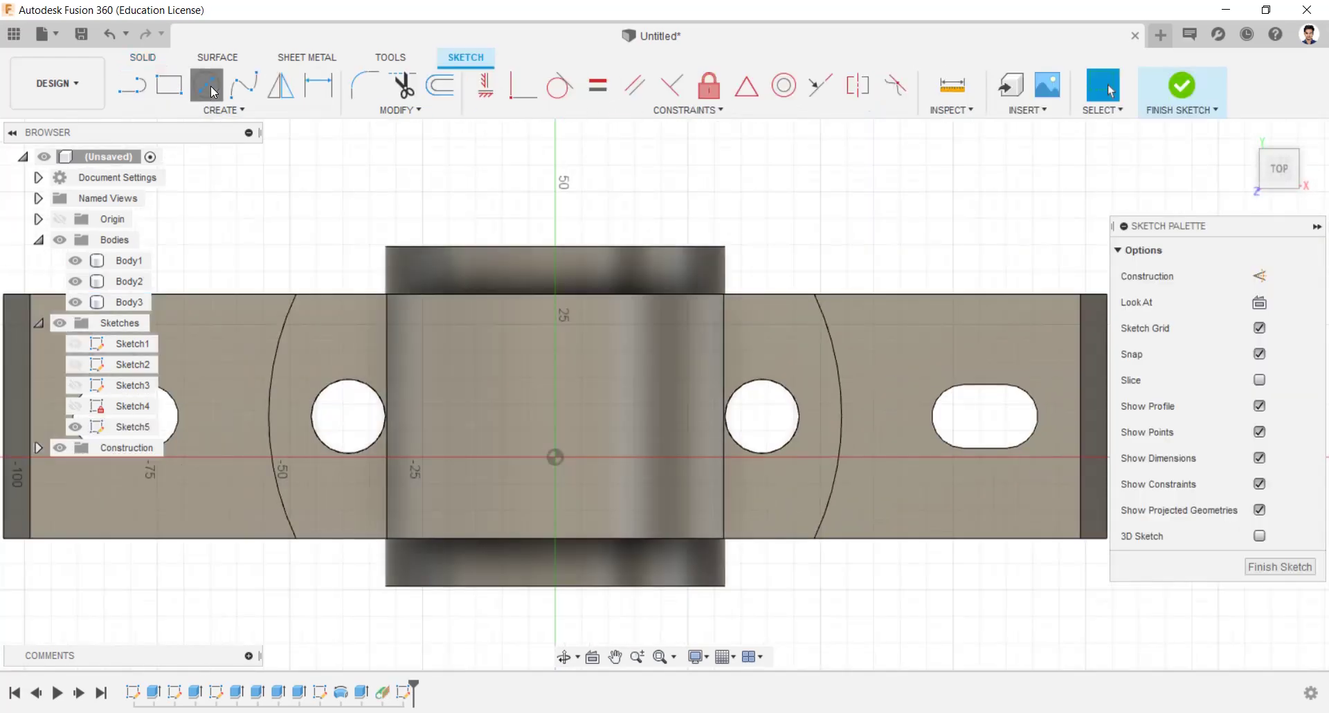
key(c)
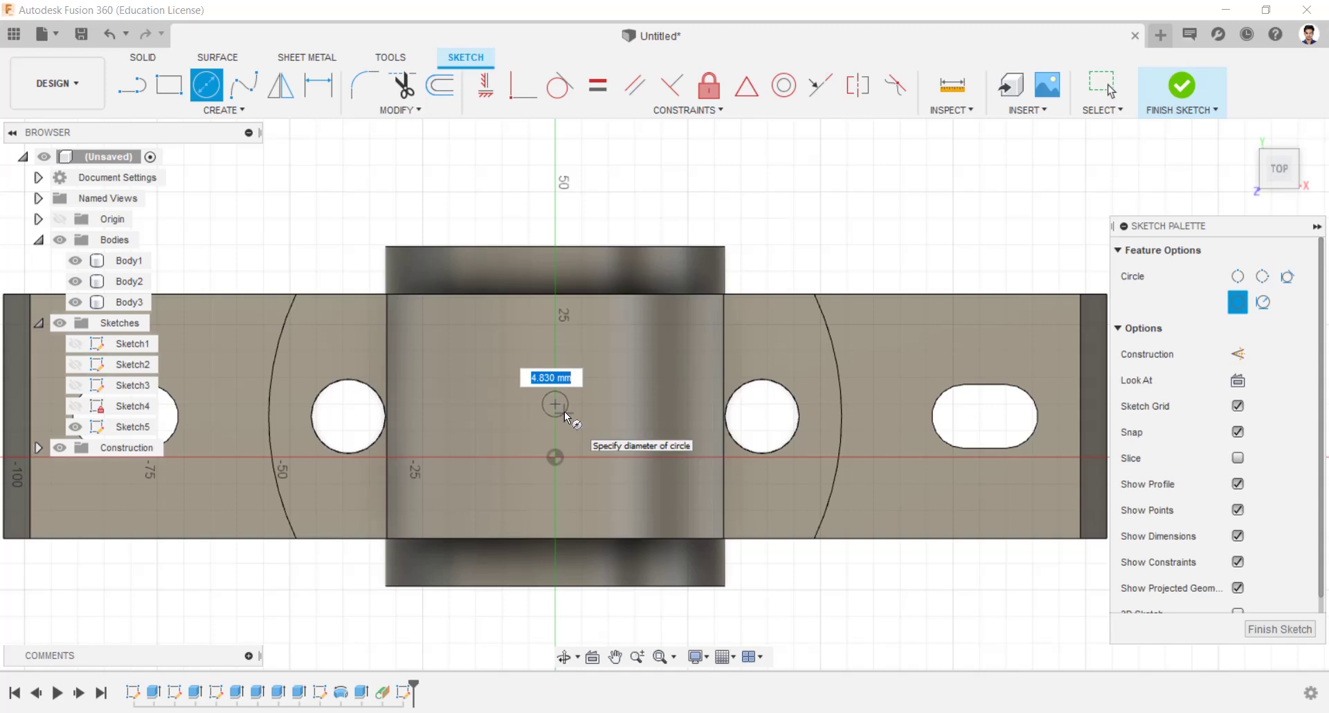
text(8)
key(Return)
click(564, 412)
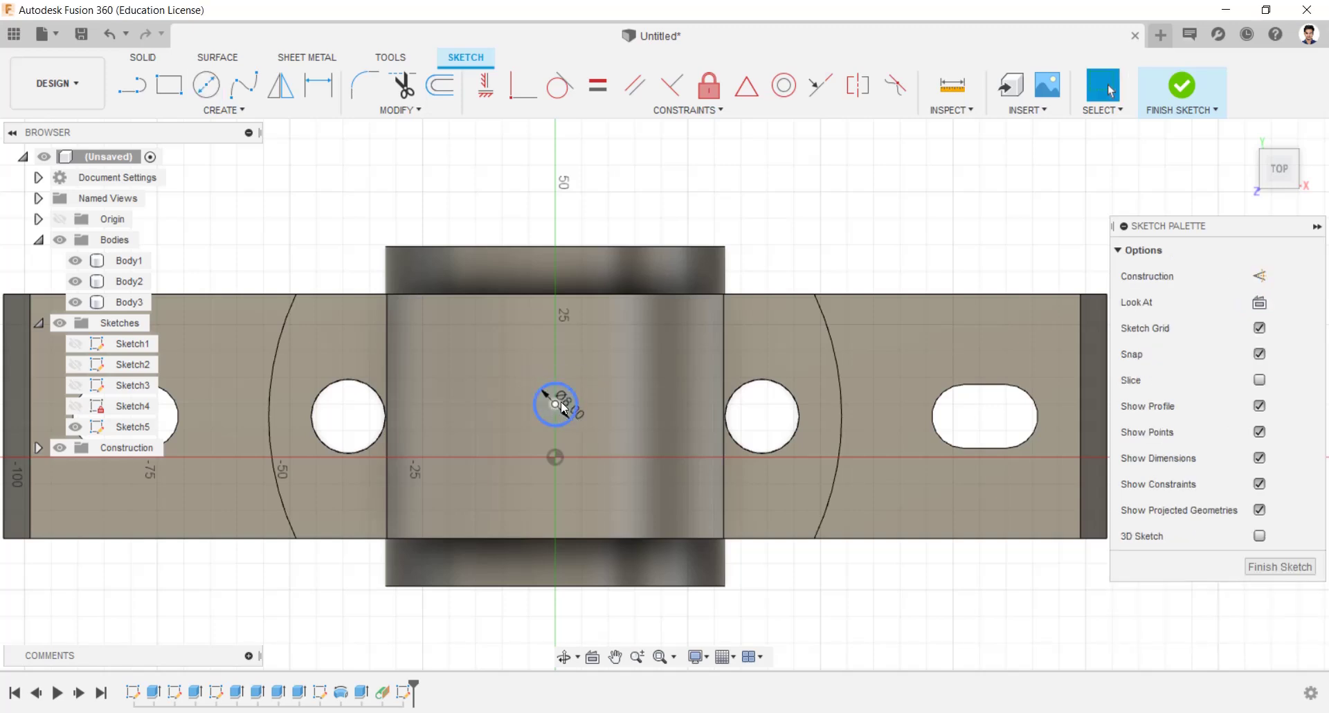
Draw a smaller 6 mm diameter circle concentric with the 8 mm circle.
key(c)
click(555, 404)
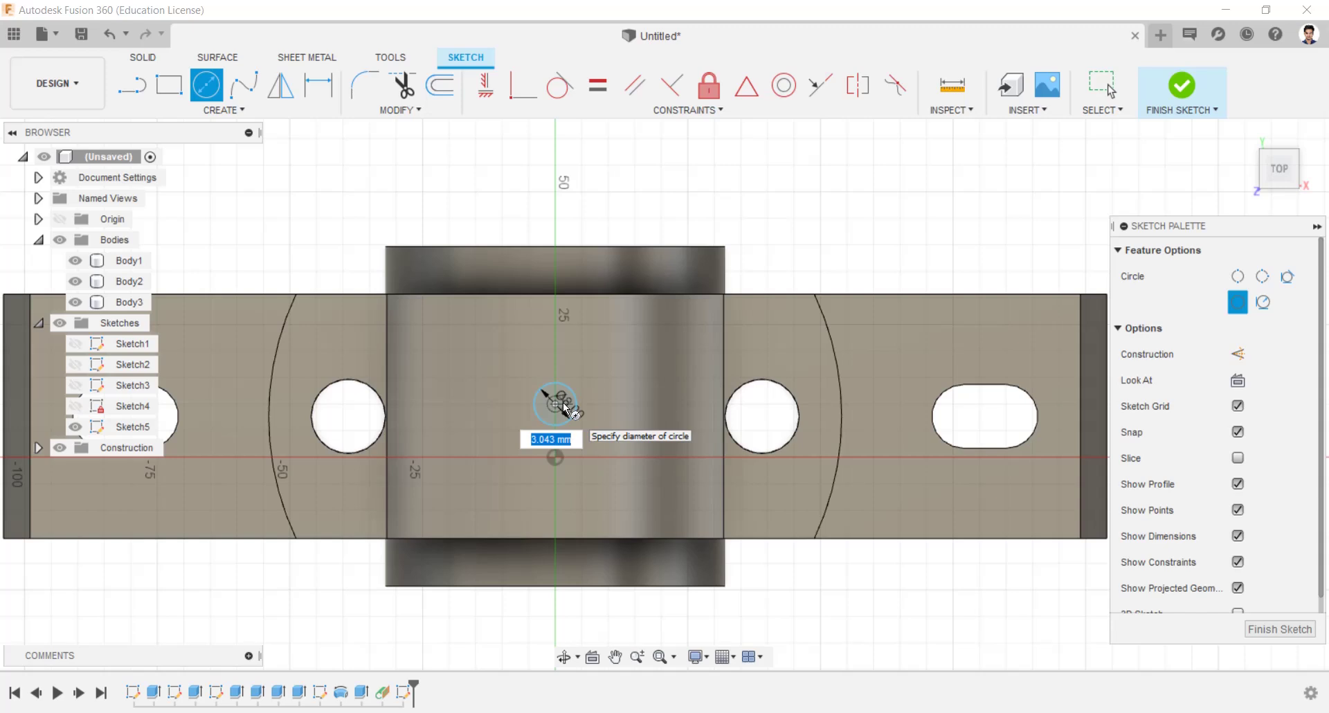
key(Escape)
key(Escape)
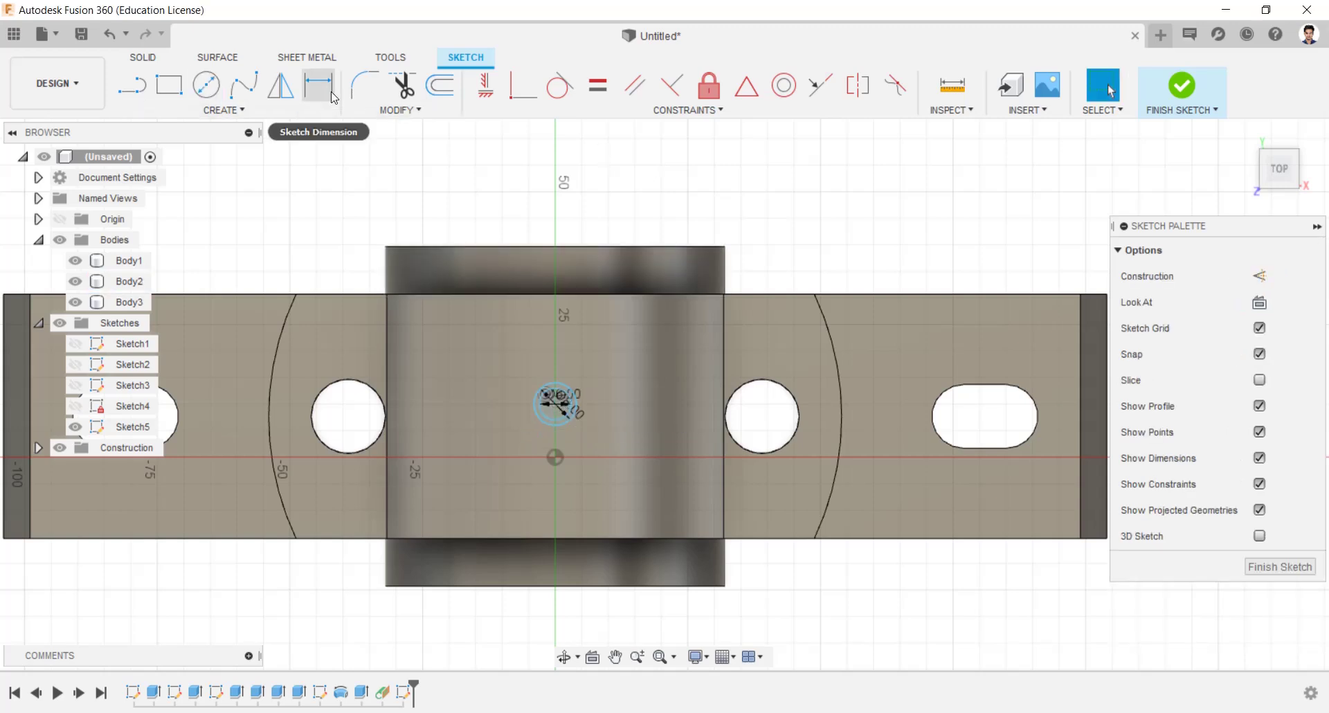
Align the circles' centre horizontally with the midpoint of the cap's straight side edge and finish the sketch.
click(486, 93)
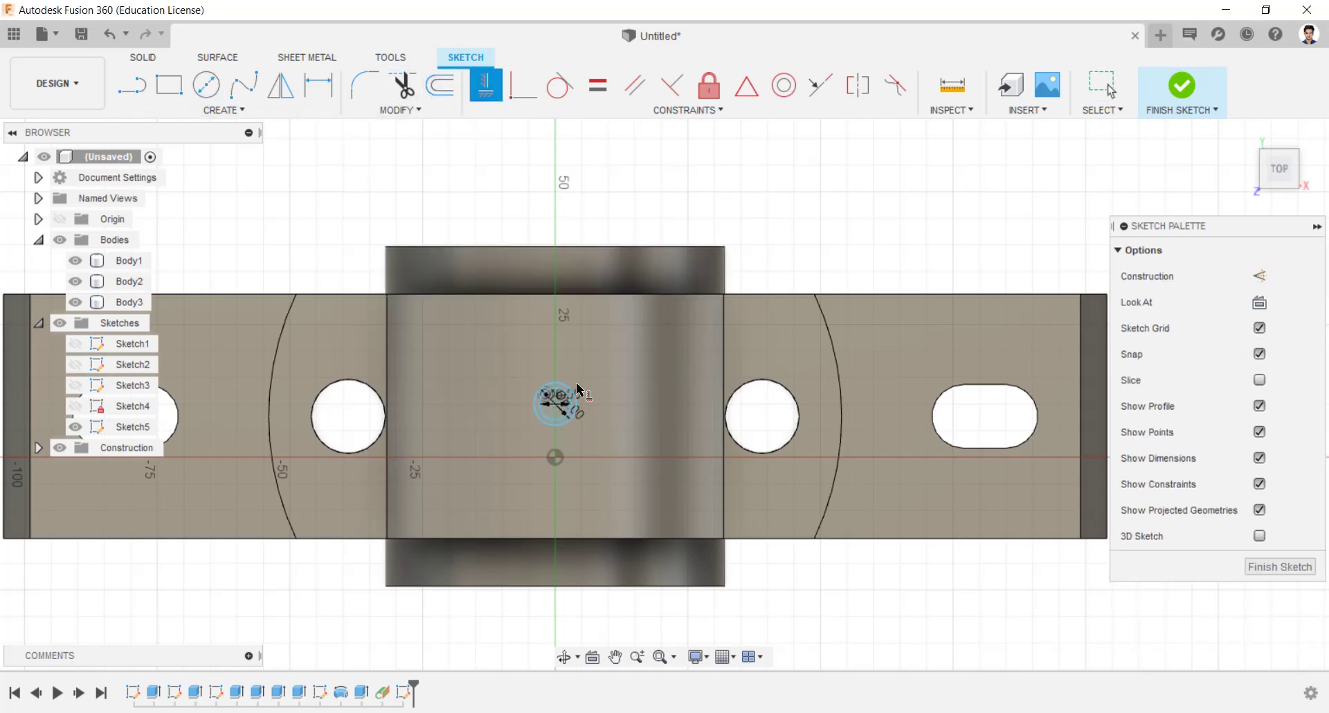
click(560, 406)
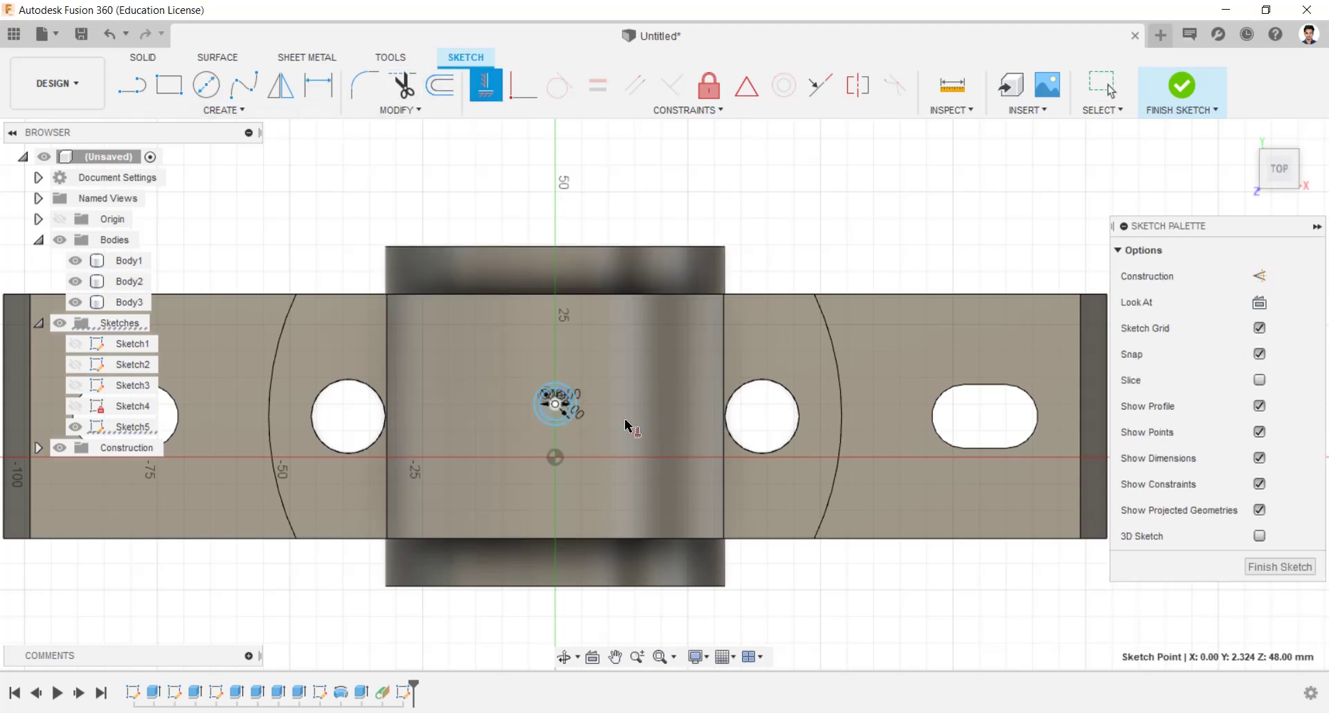
click(726, 418)
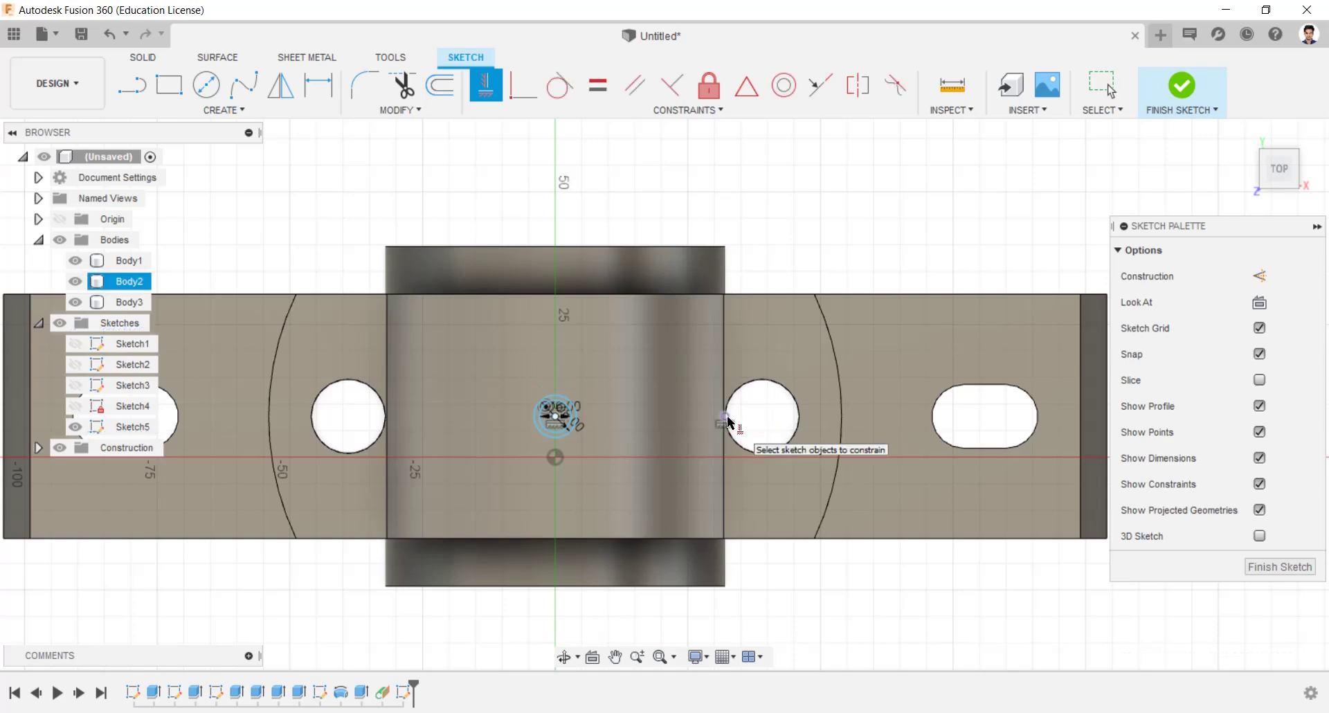
click(1179, 89)
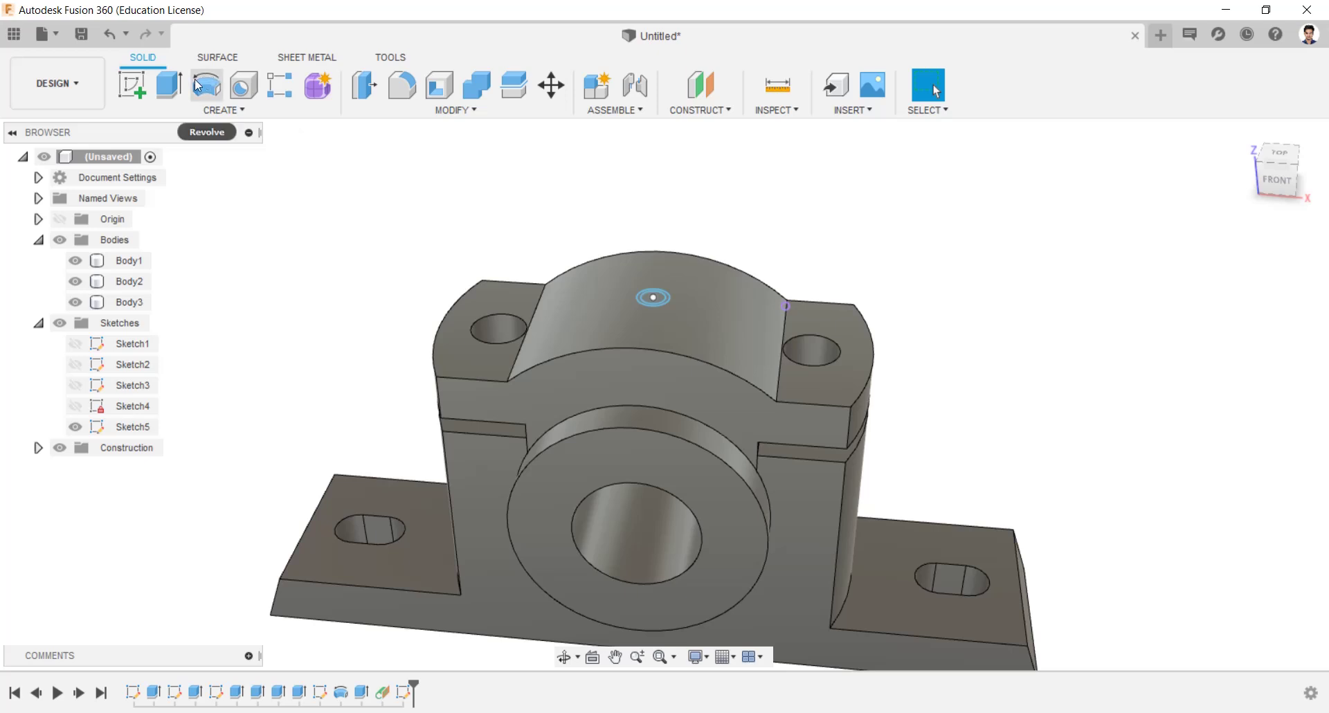
Extrude the inner circle -60 mm as a cut down through the cap and bush.
key(e)
scroll(692, 310, up, 3)
click(650, 282)
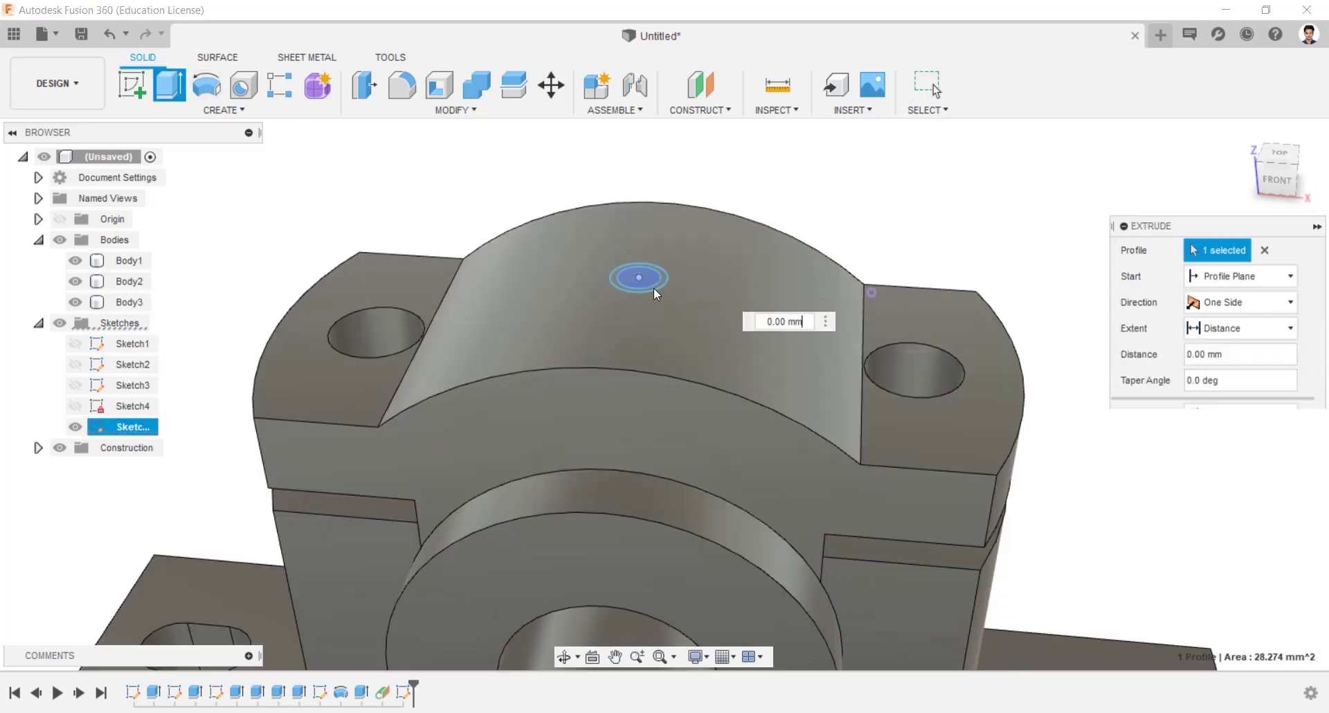
drag(638, 276, 647, 603)
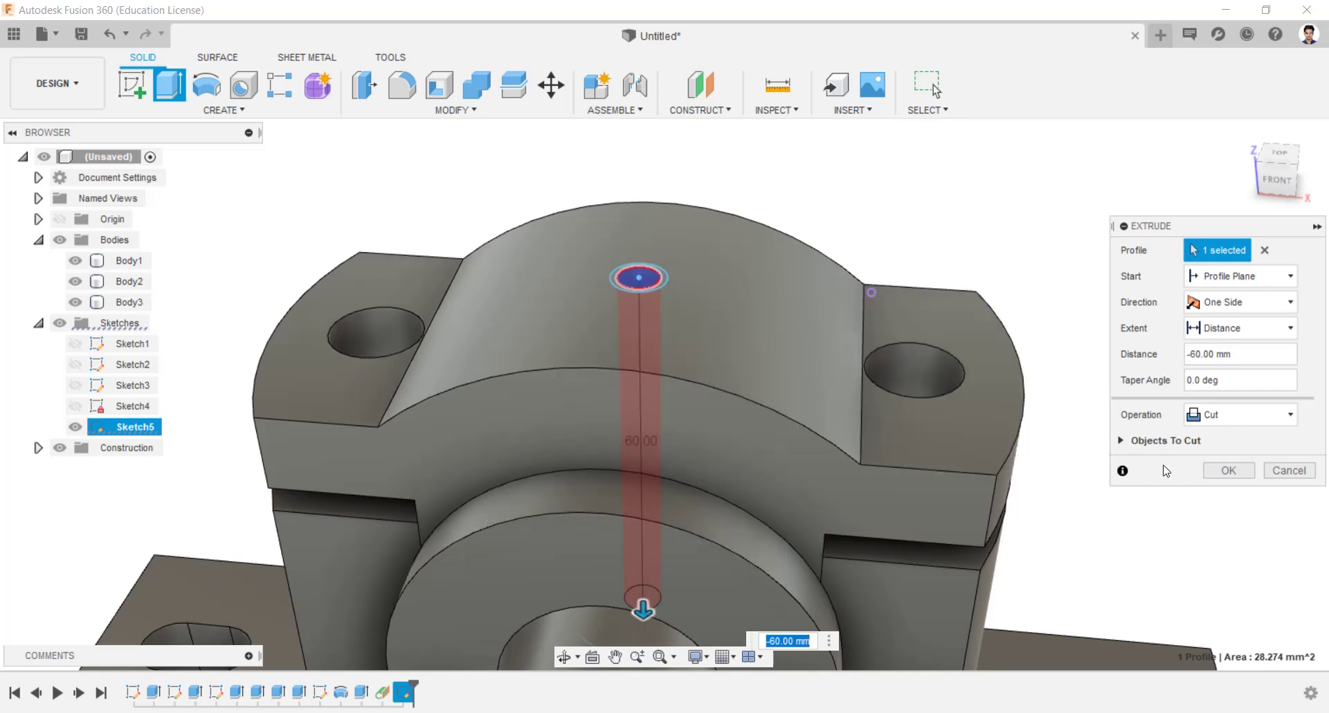
click(1231, 471)
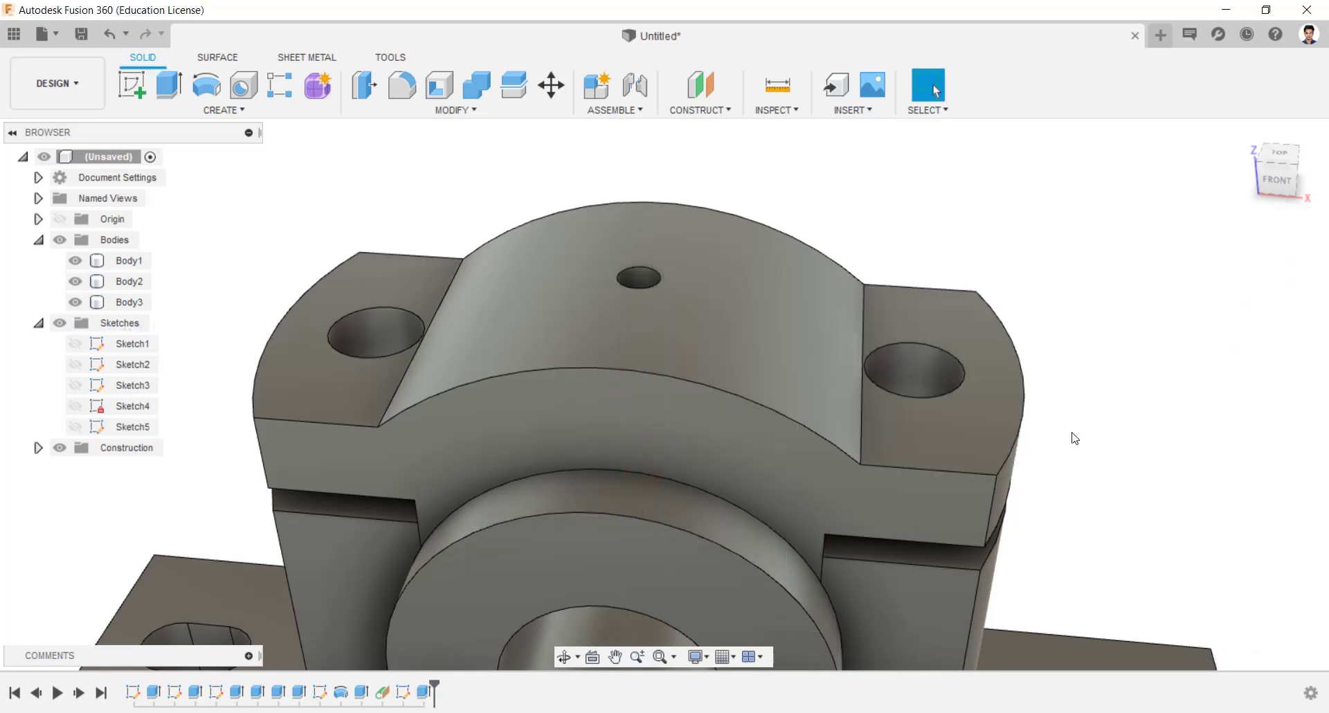
Show Sketch5, cut the ring between its two circles with a -16 mm extrusion, and hide the sketch again.
click(77, 427)
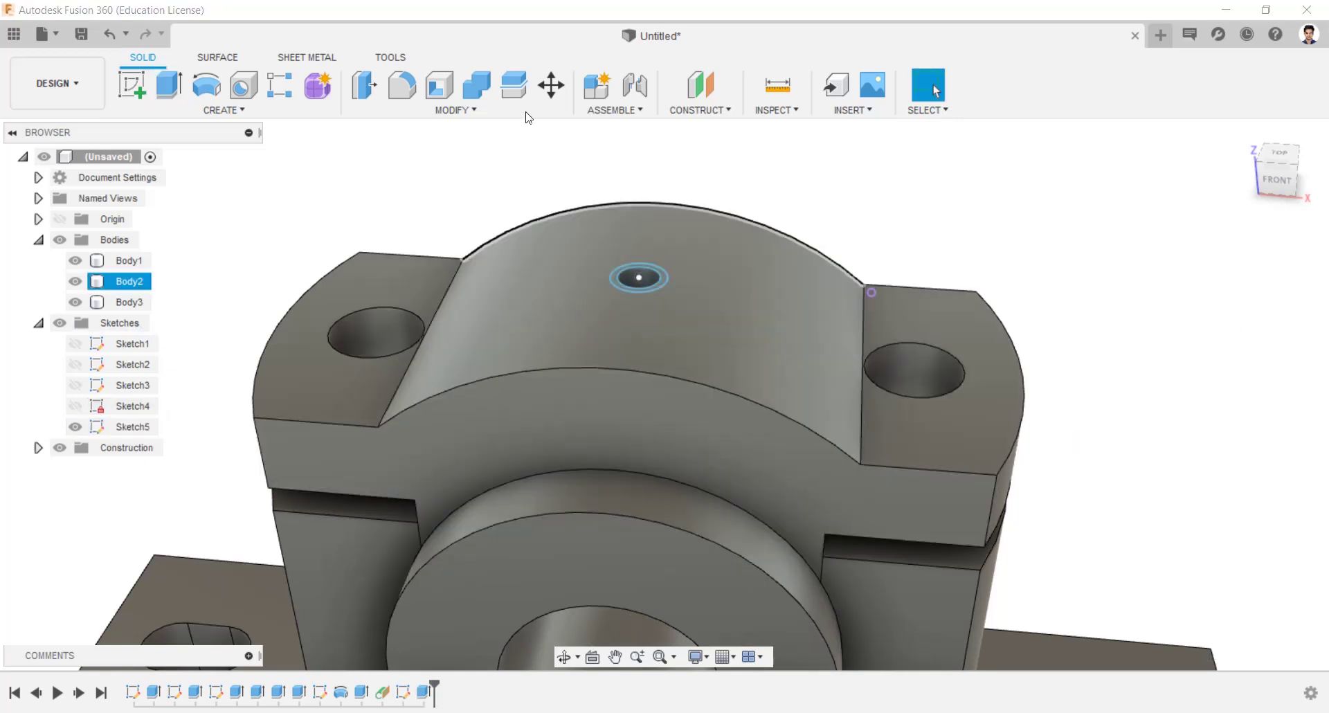
key(e)
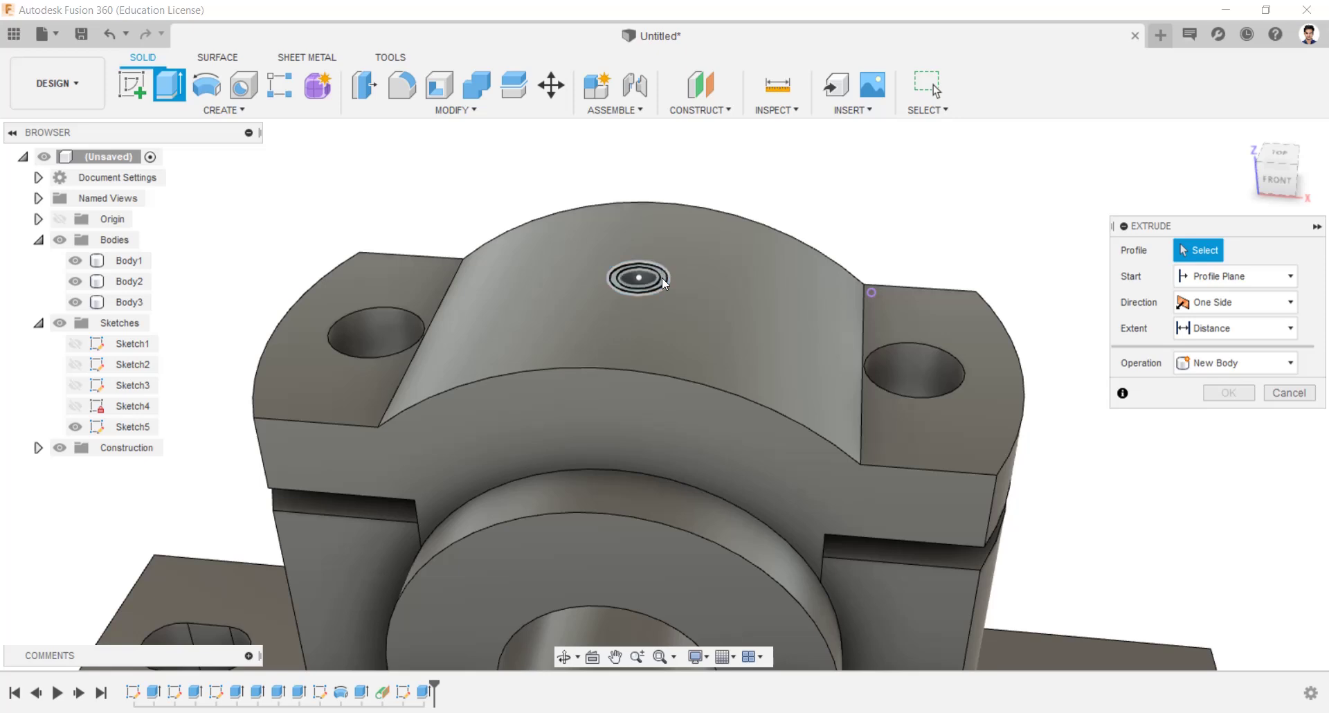
click(662, 277)
text(-16)
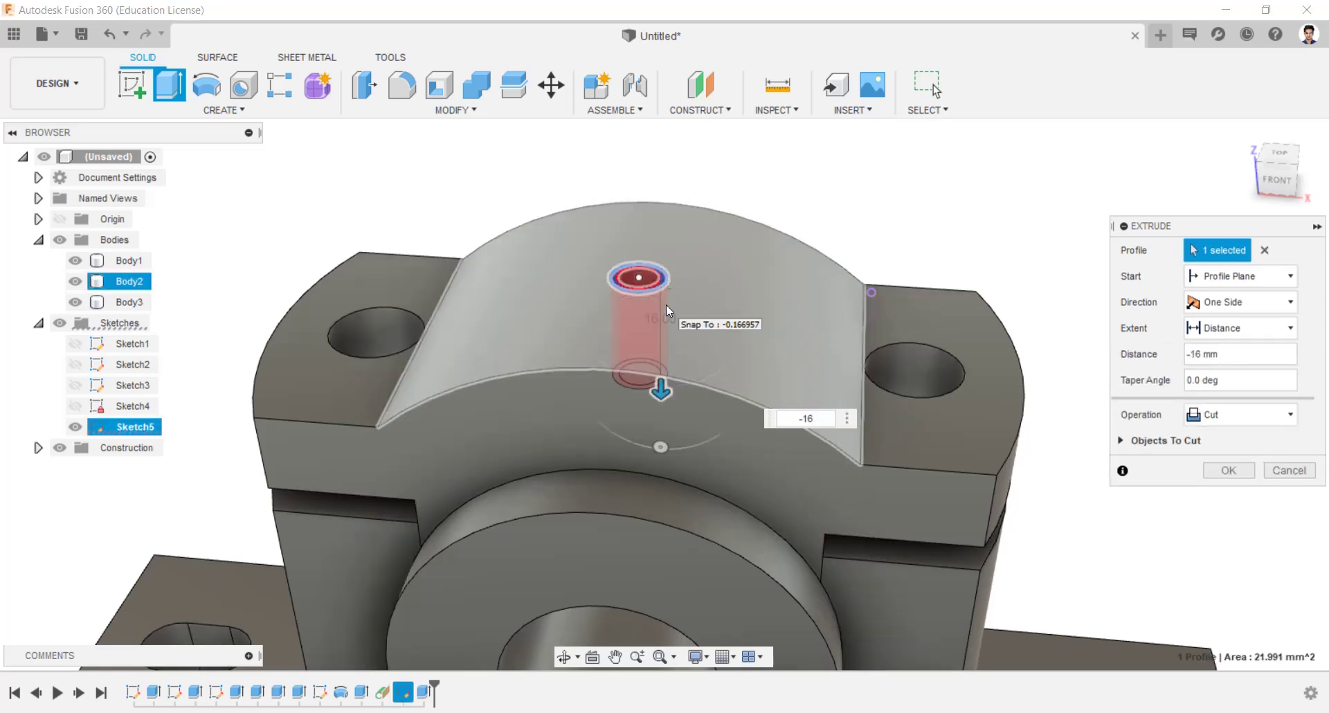
key(Return)
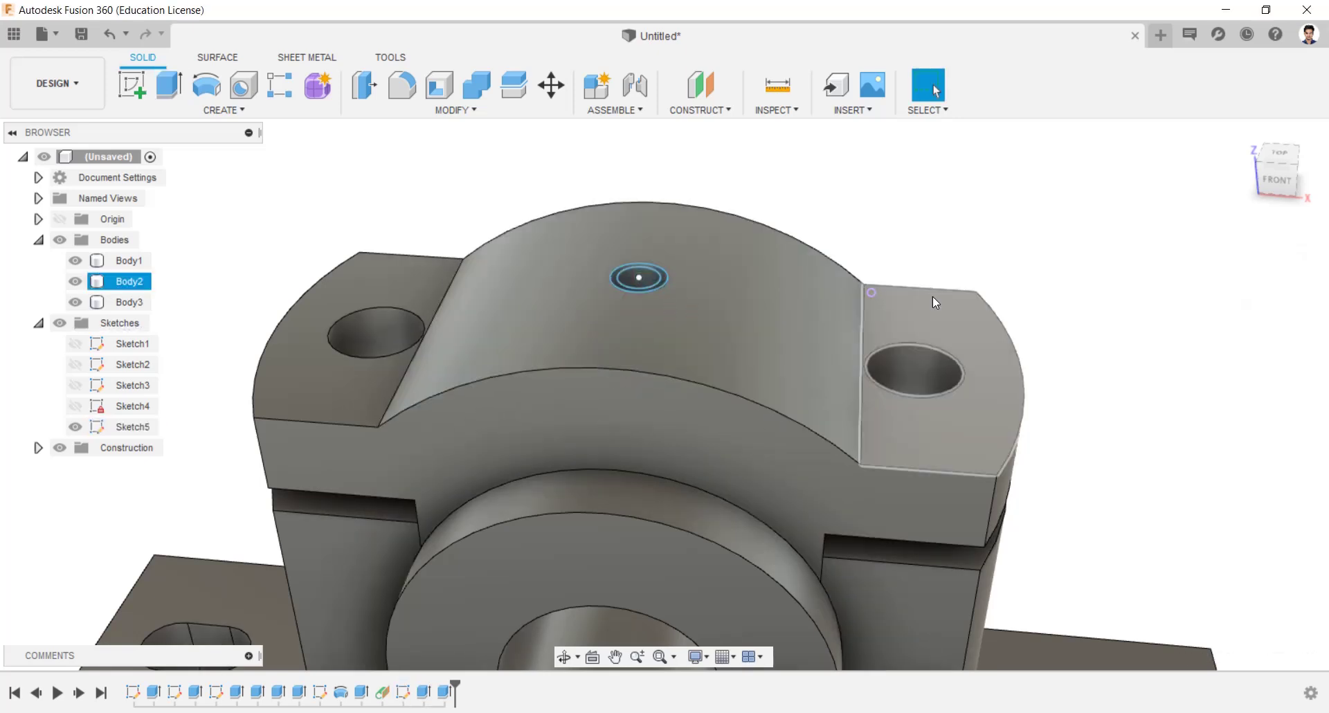
click(75, 426)
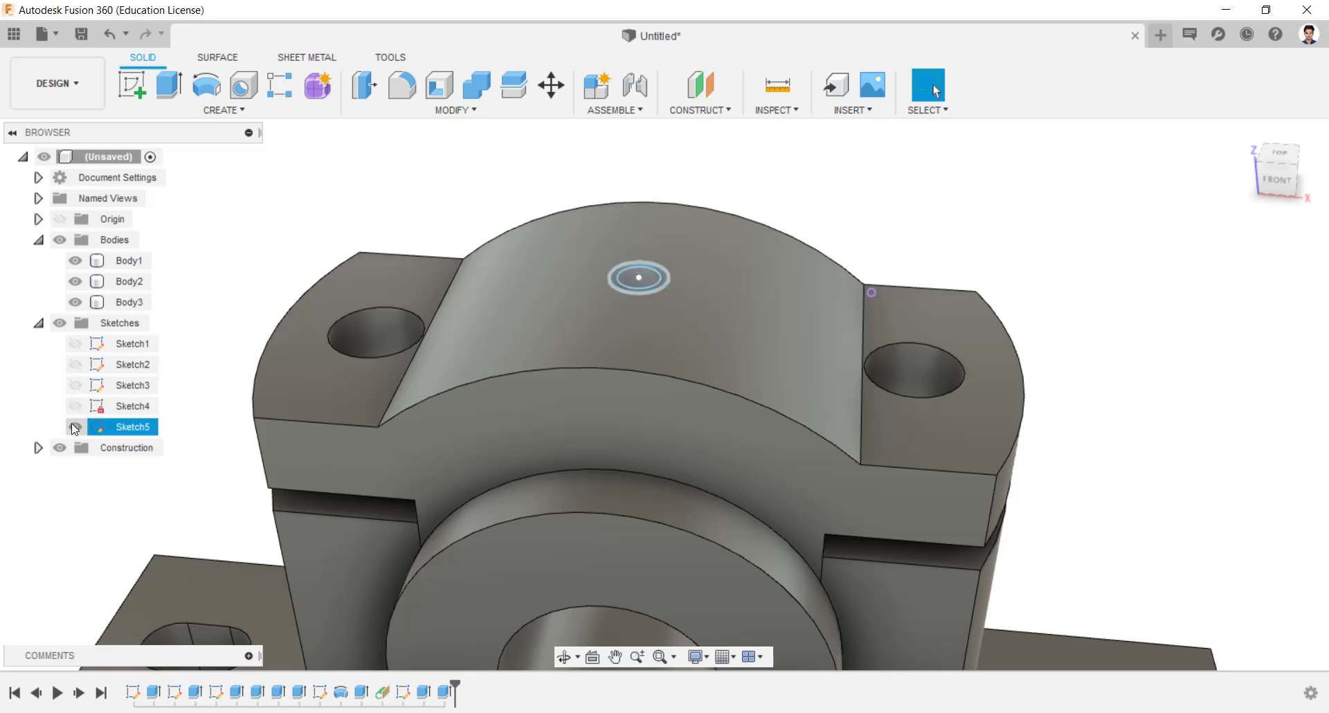
click(521, 434)
Start a sketch on the floor of a square pocket in the base's underside and draw a 12 mm diameter circle centred on its bolt hole.
scroll(521, 433, down, 2)
scroll(562, 434, down, 2)
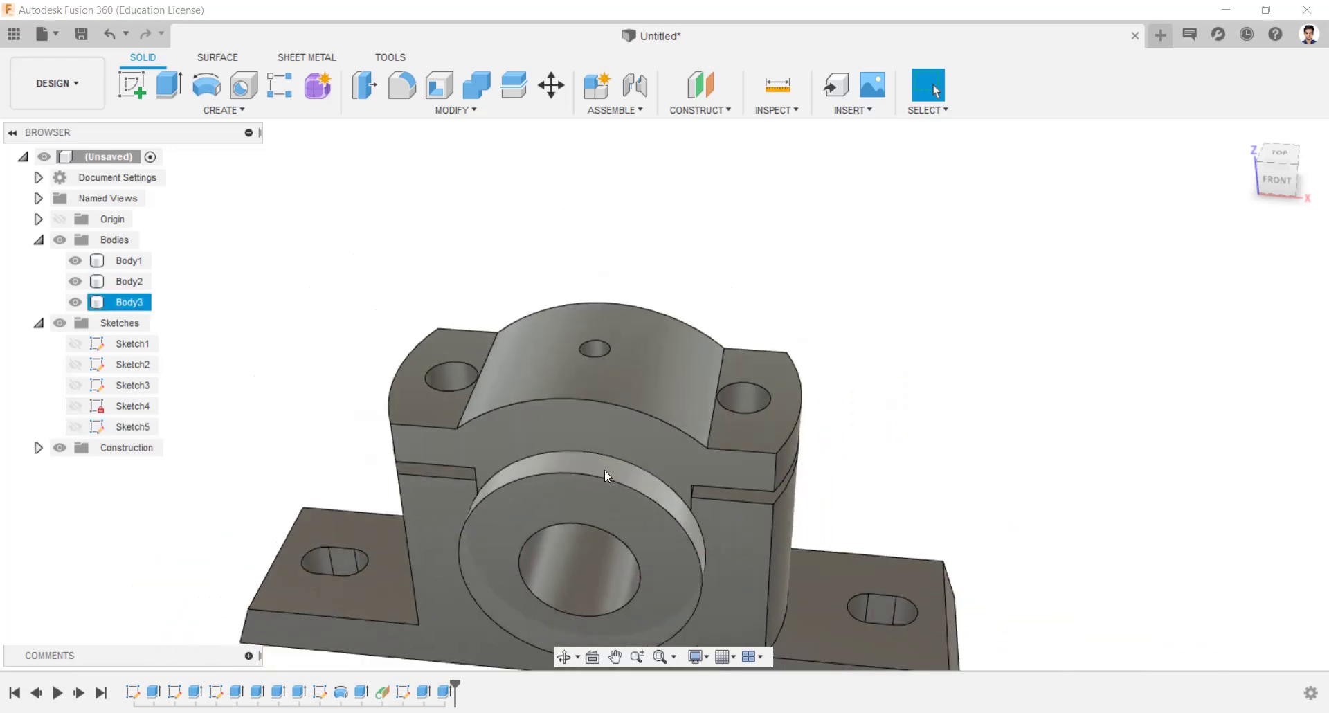
middle_drag(604, 471, 606, 387)
right_click(594, 378)
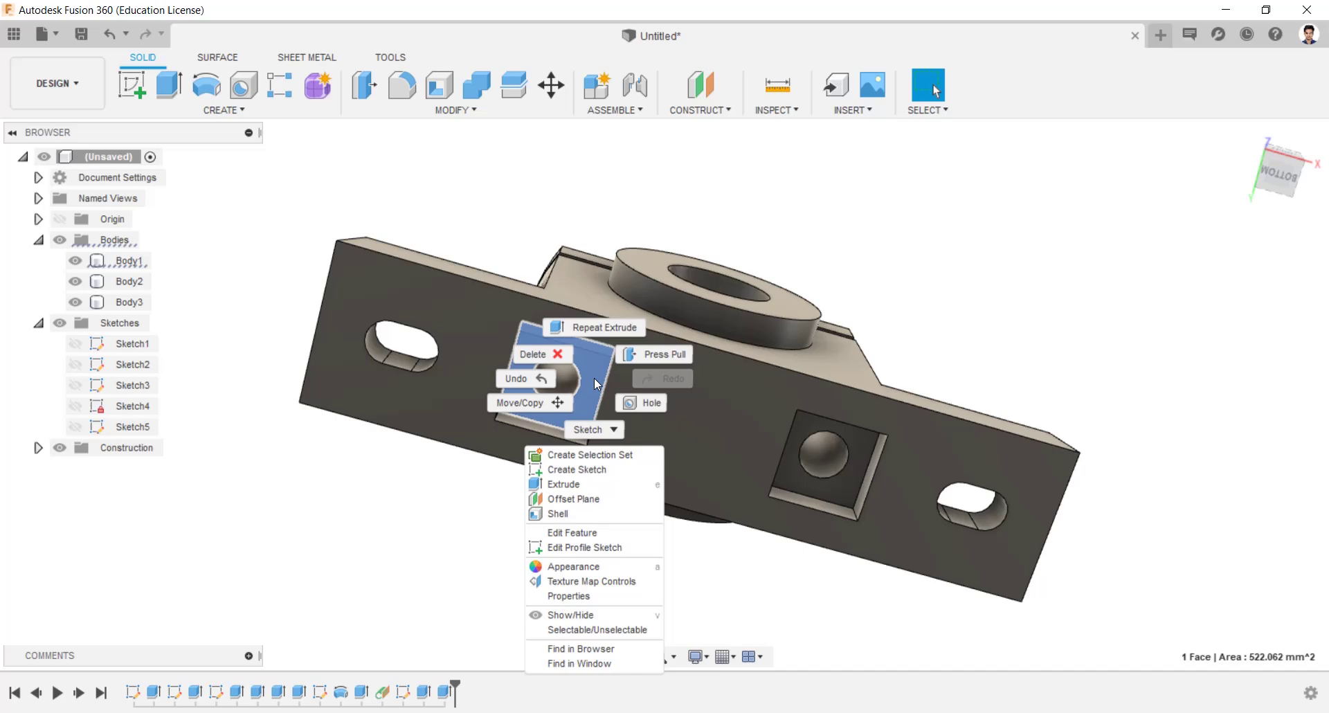
click(596, 473)
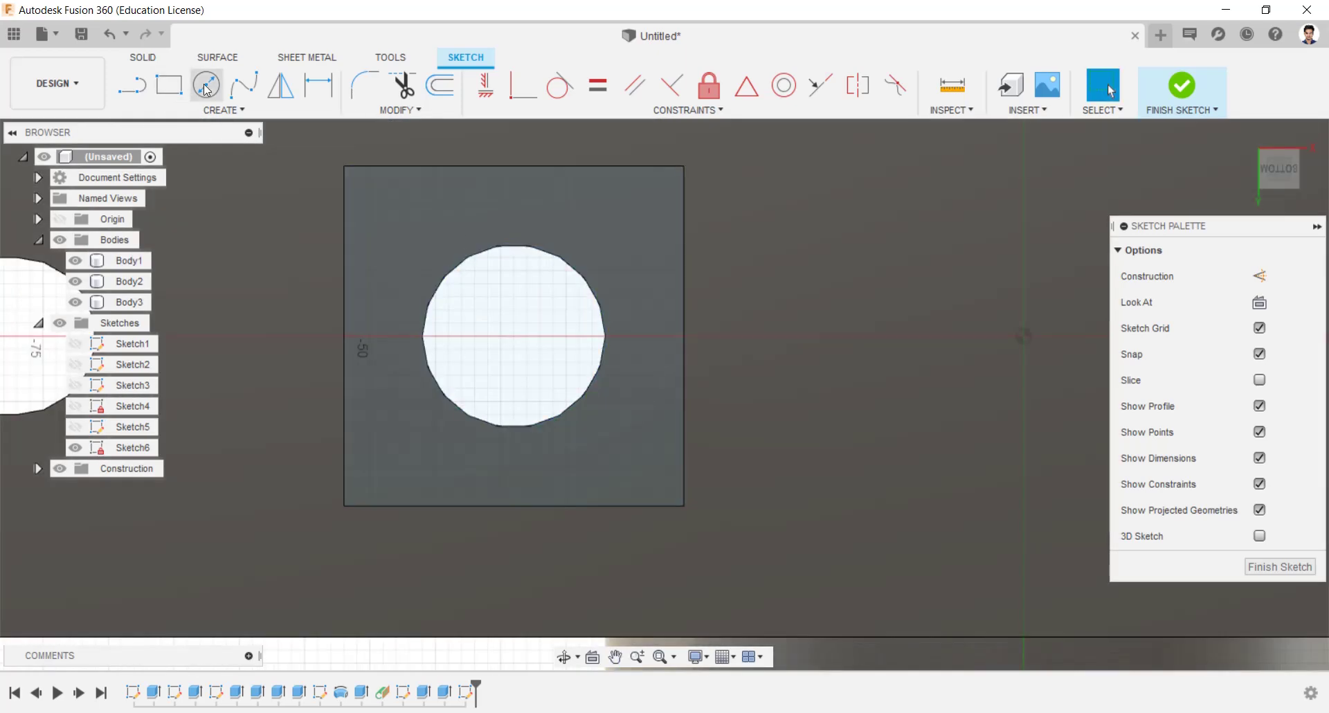
click(207, 85)
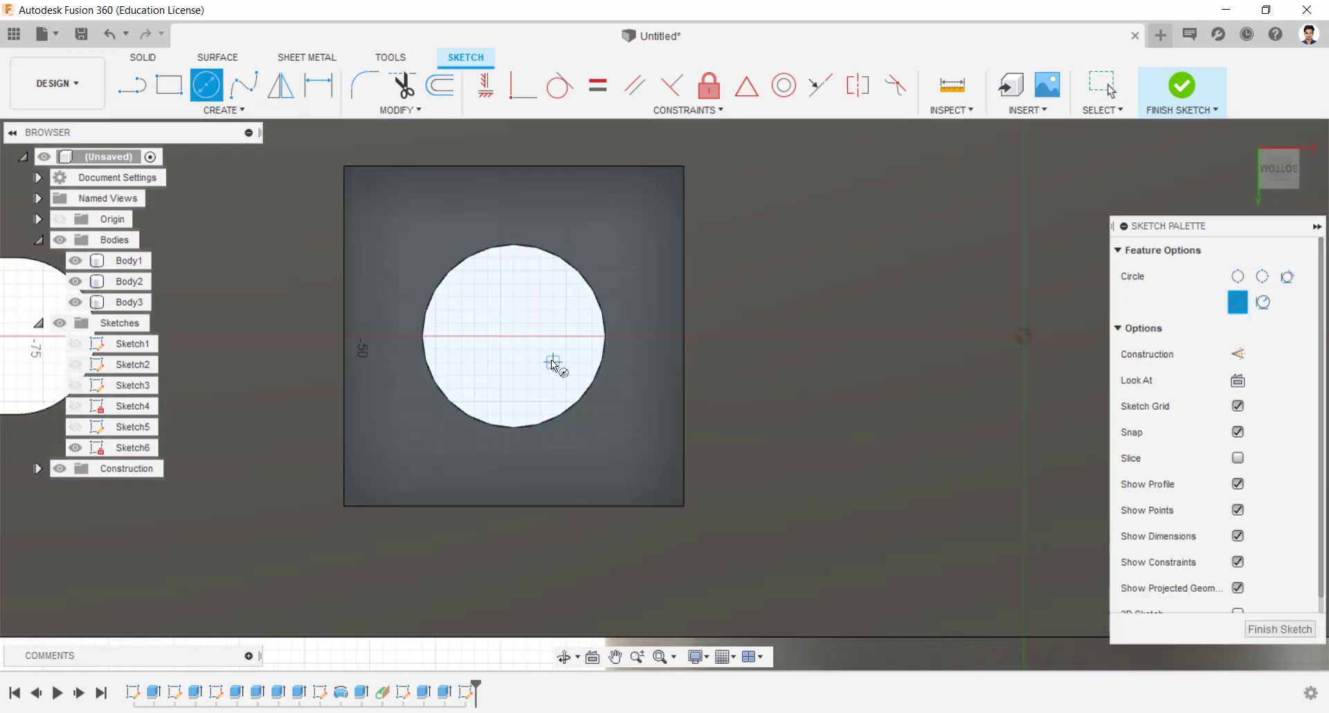
click(515, 336)
text(12)
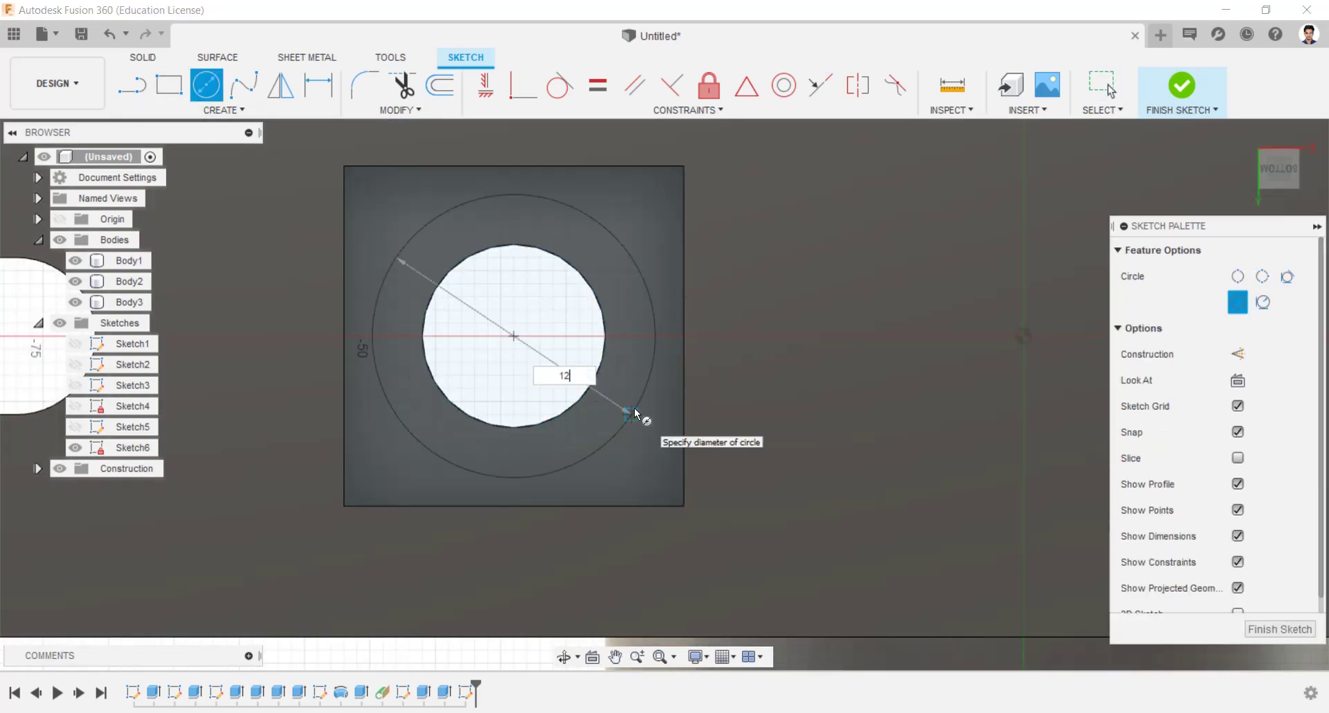
key(Return)
Draw a 24 mm by 24 mm centre rectangle around the 12 mm circle's centre and finish the sketch.
key(r)
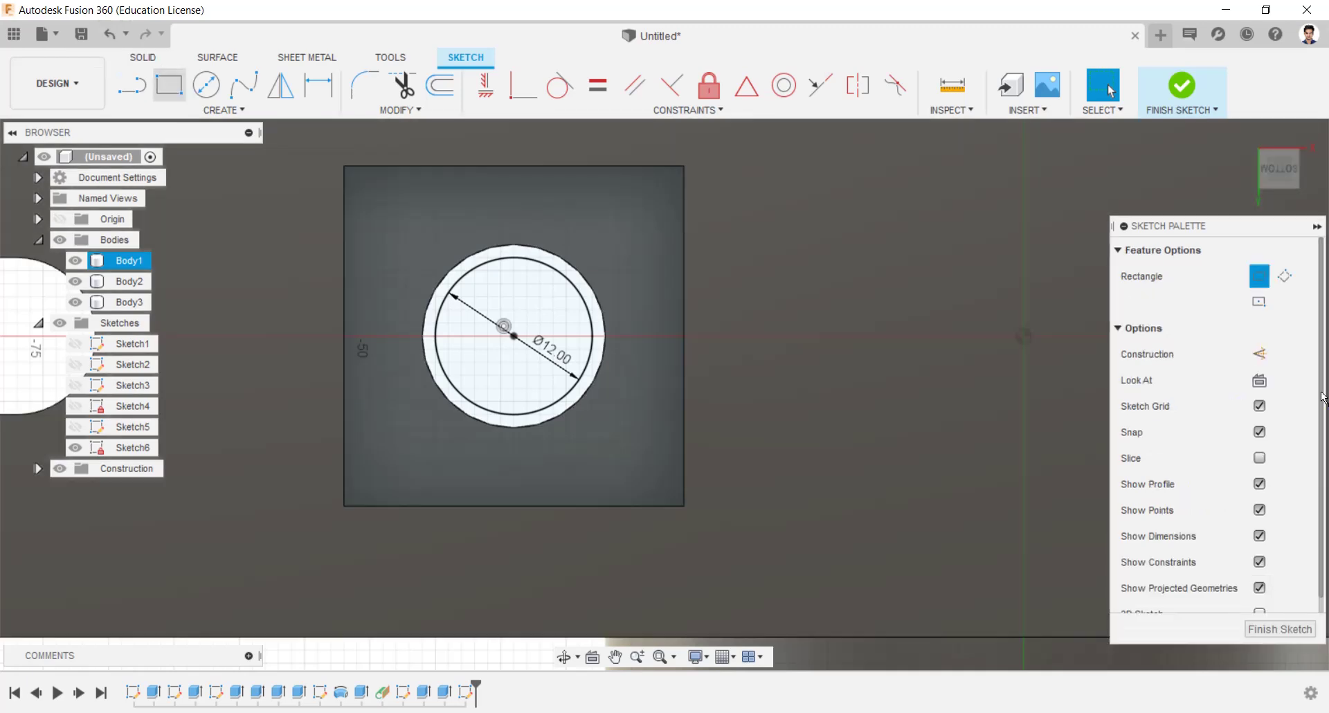
click(1259, 301)
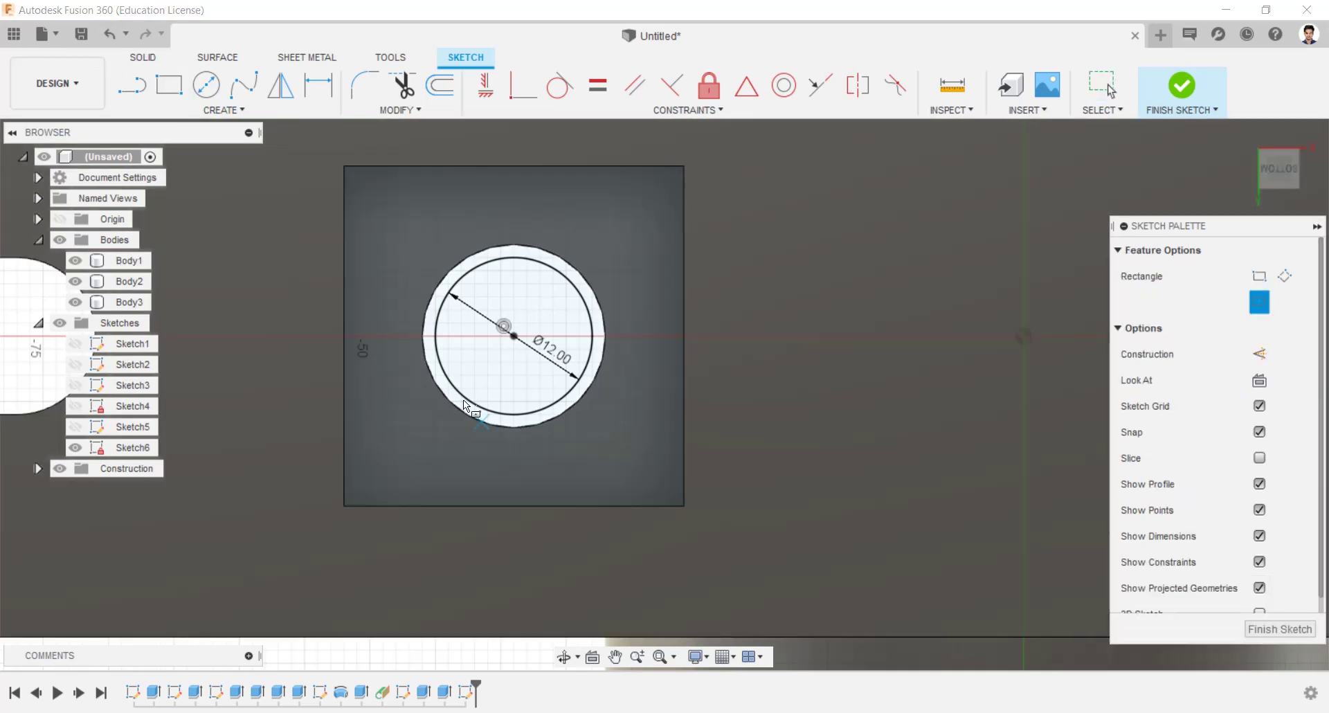
click(514, 336)
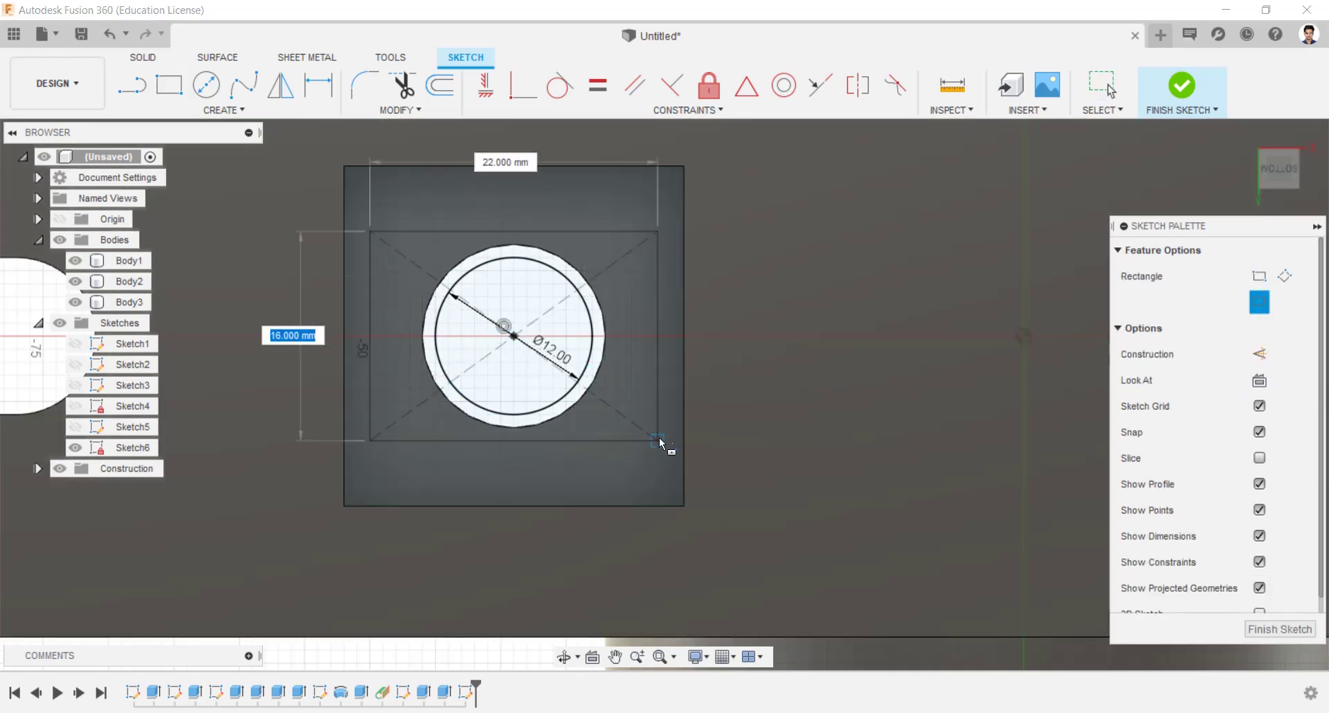
key(Tab)
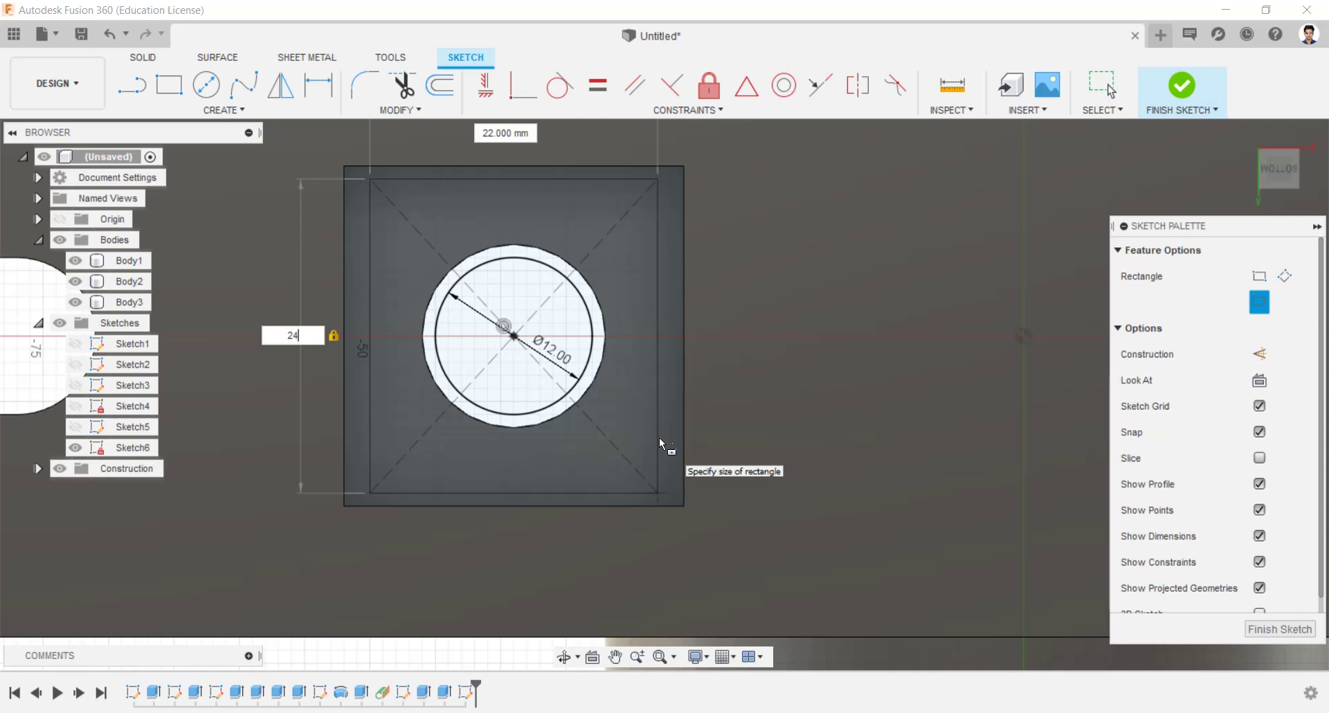
text(24)
key(Return)
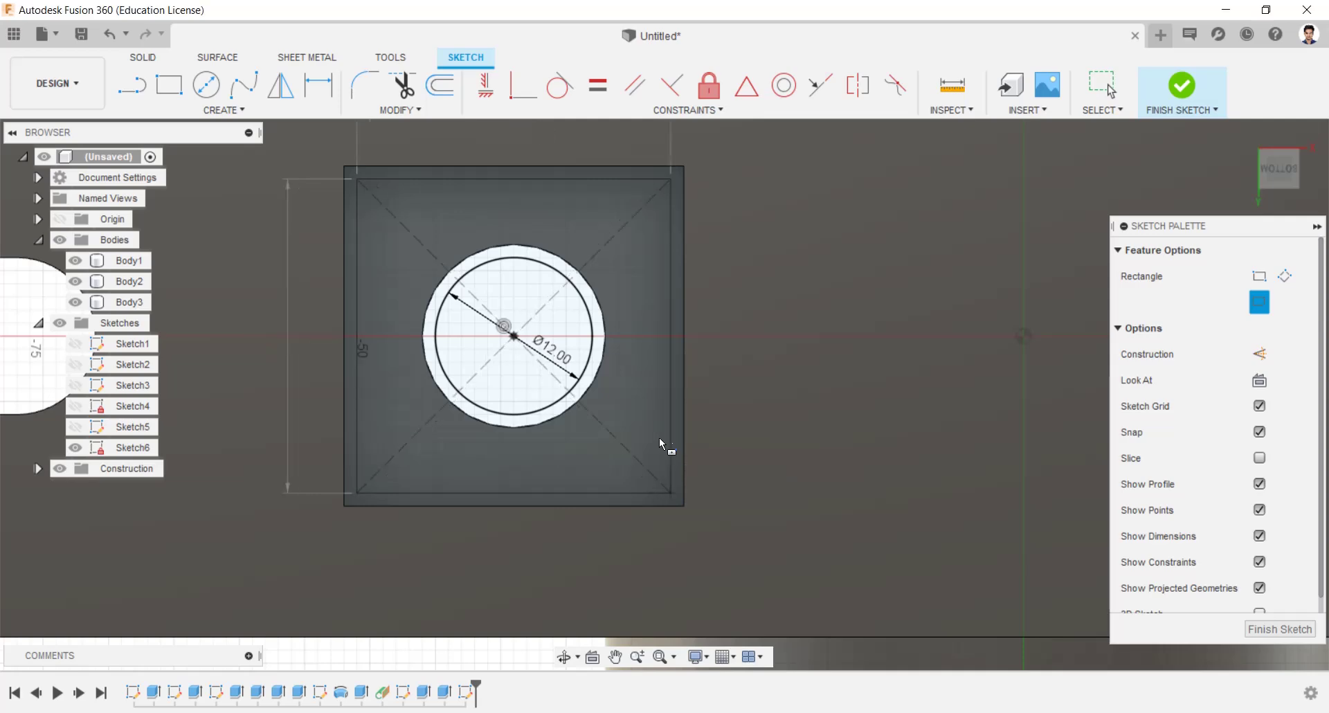
key(Escape)
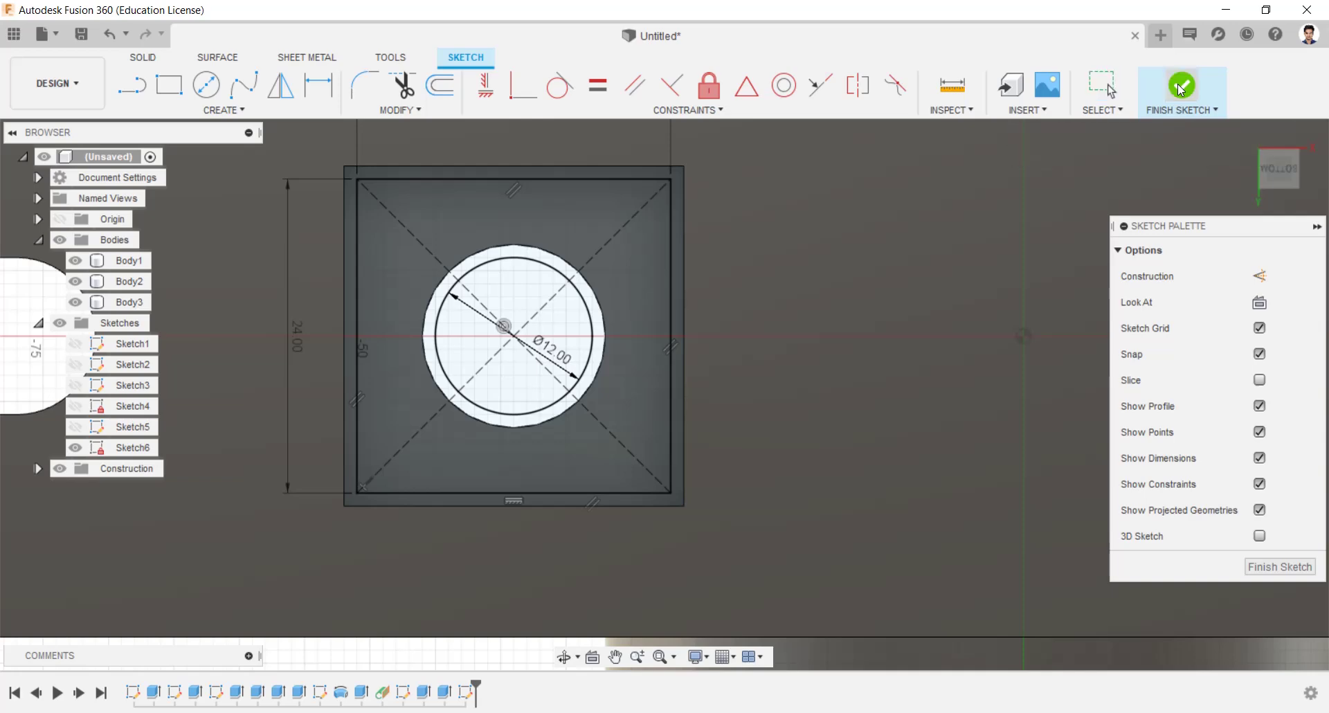
click(1181, 89)
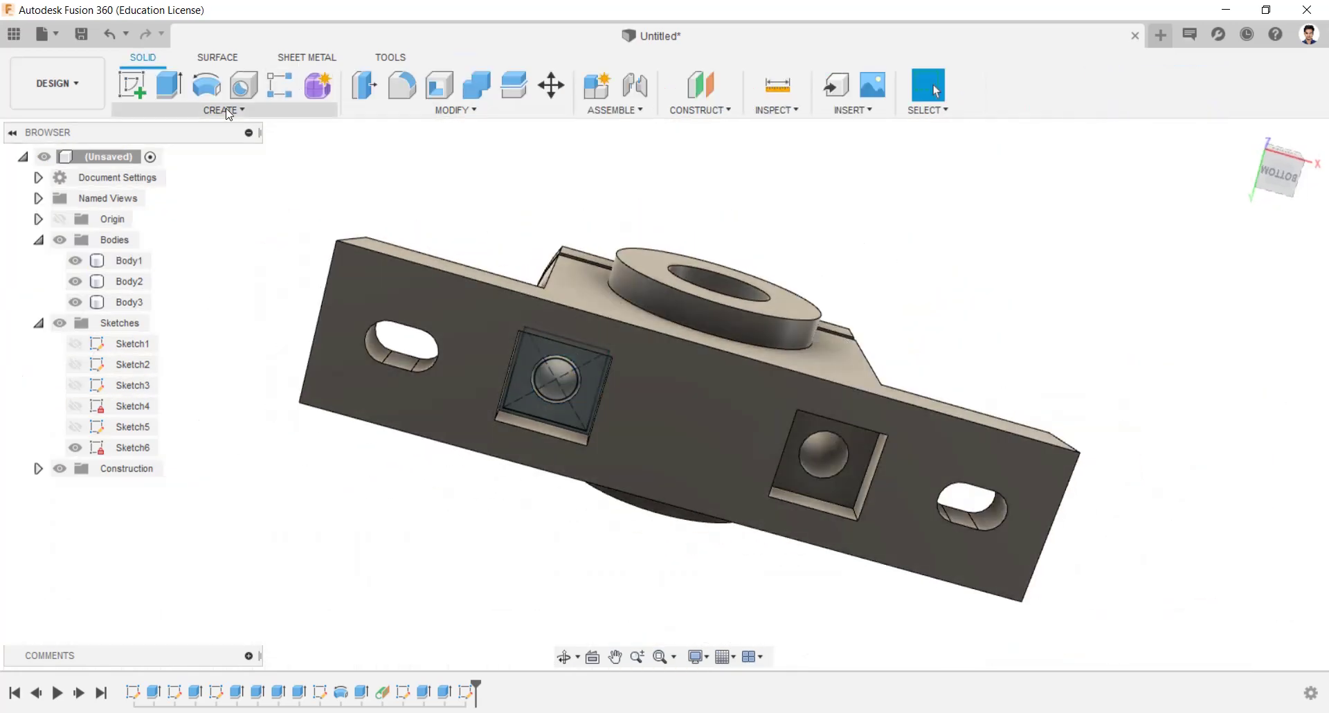
Extrude all three profiles of the bolt head square 8 mm outward from the pocket floor as a new body.
click(169, 85)
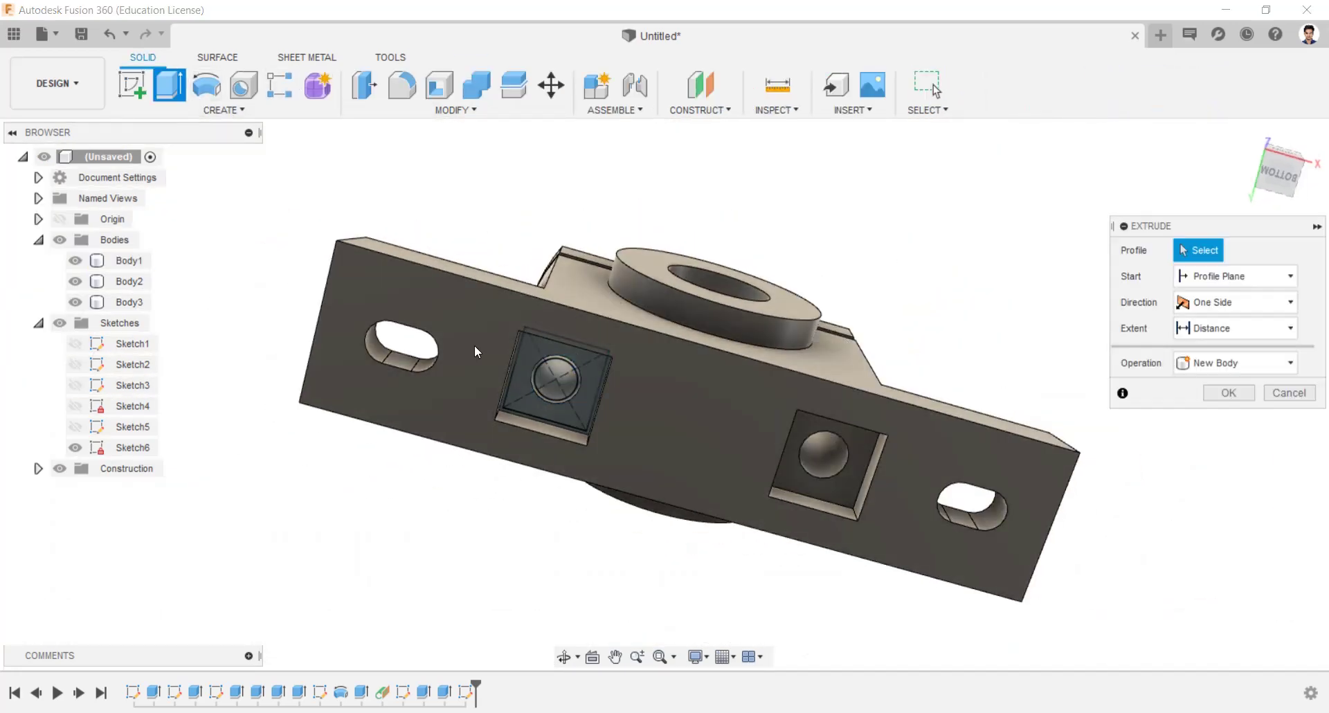
click(587, 381)
scroll(568, 371, up, 3)
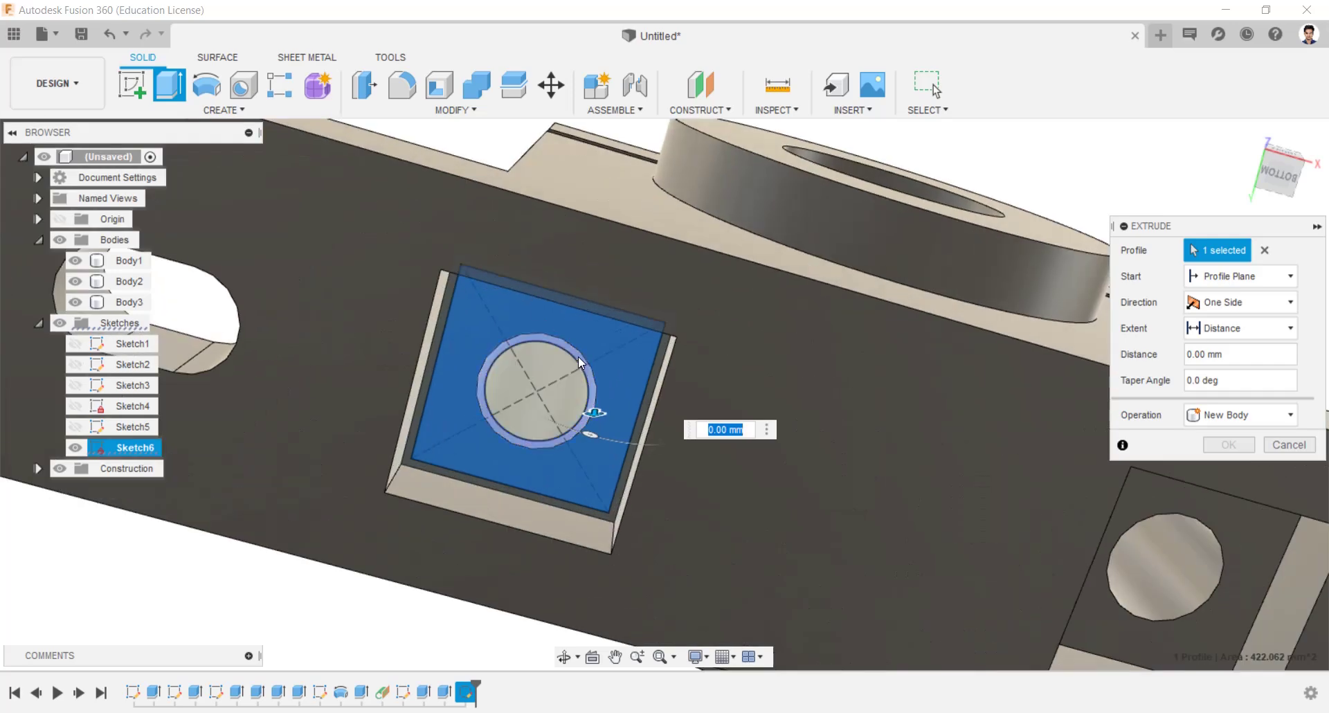
click(578, 355)
click(571, 388)
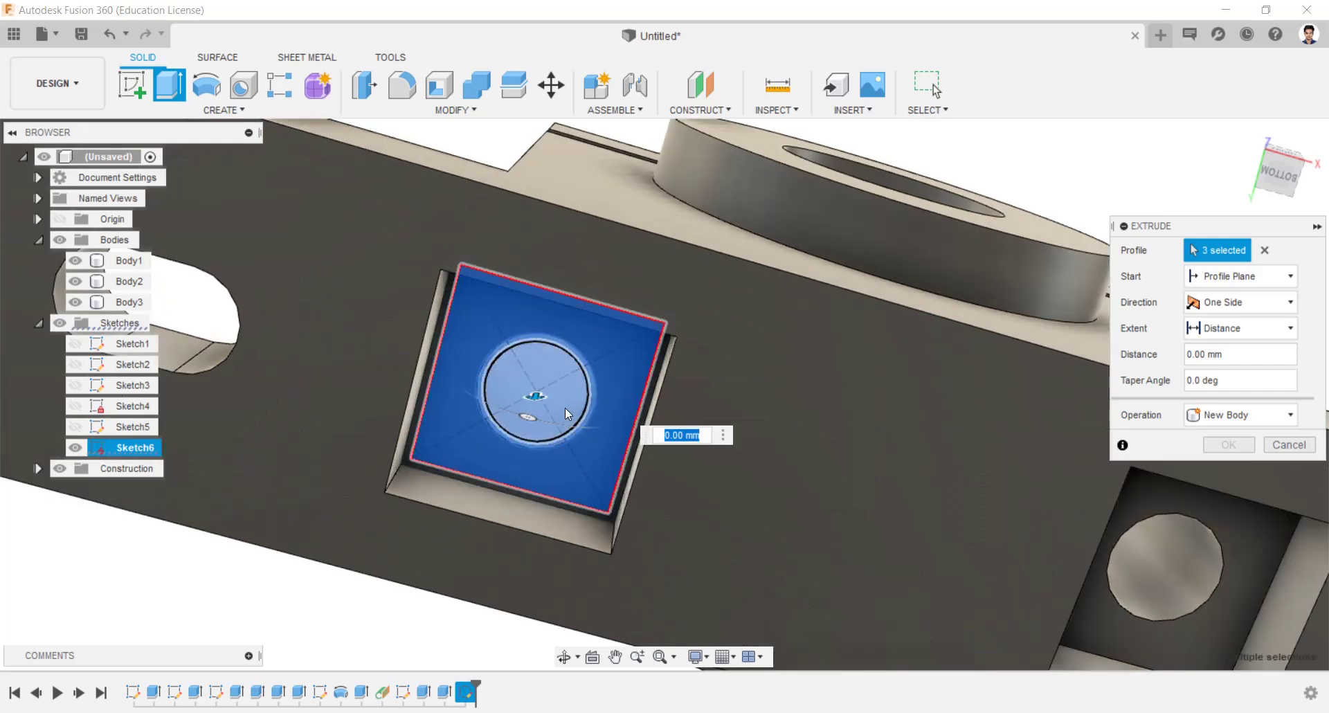
drag(585, 409, 529, 424)
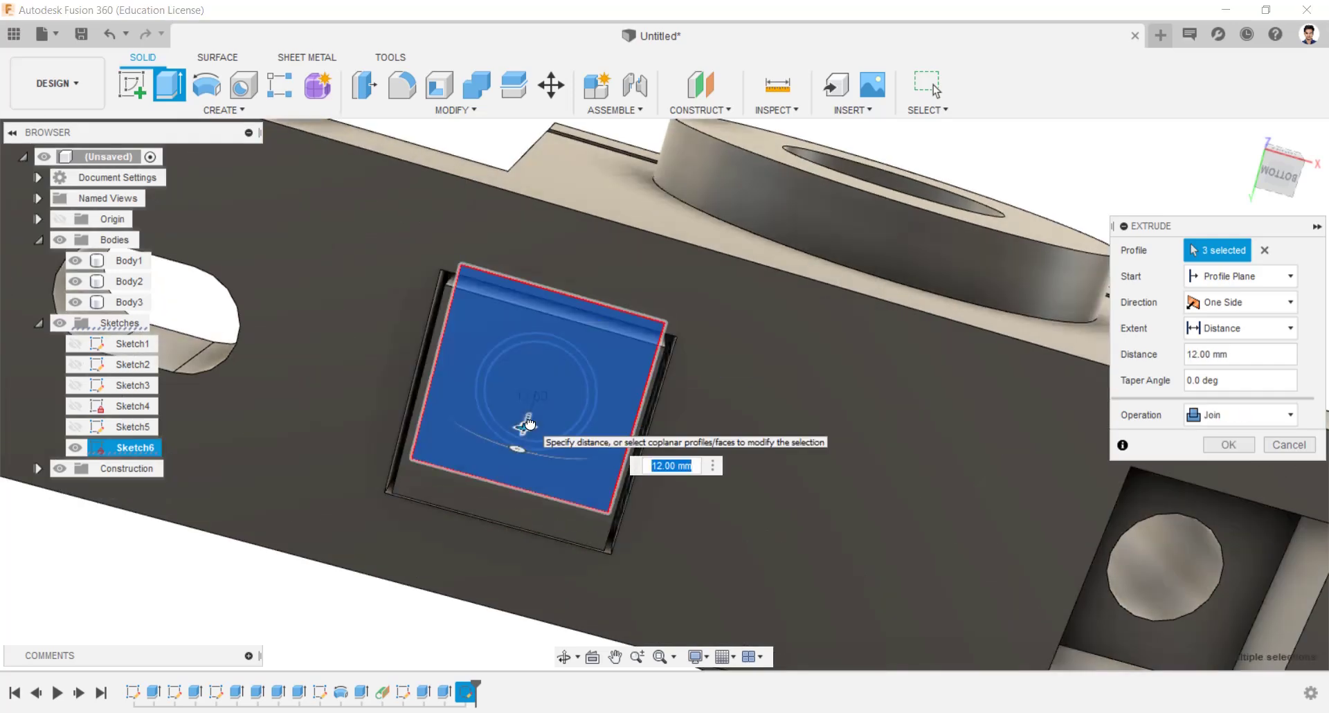
text(8)
key(Return)
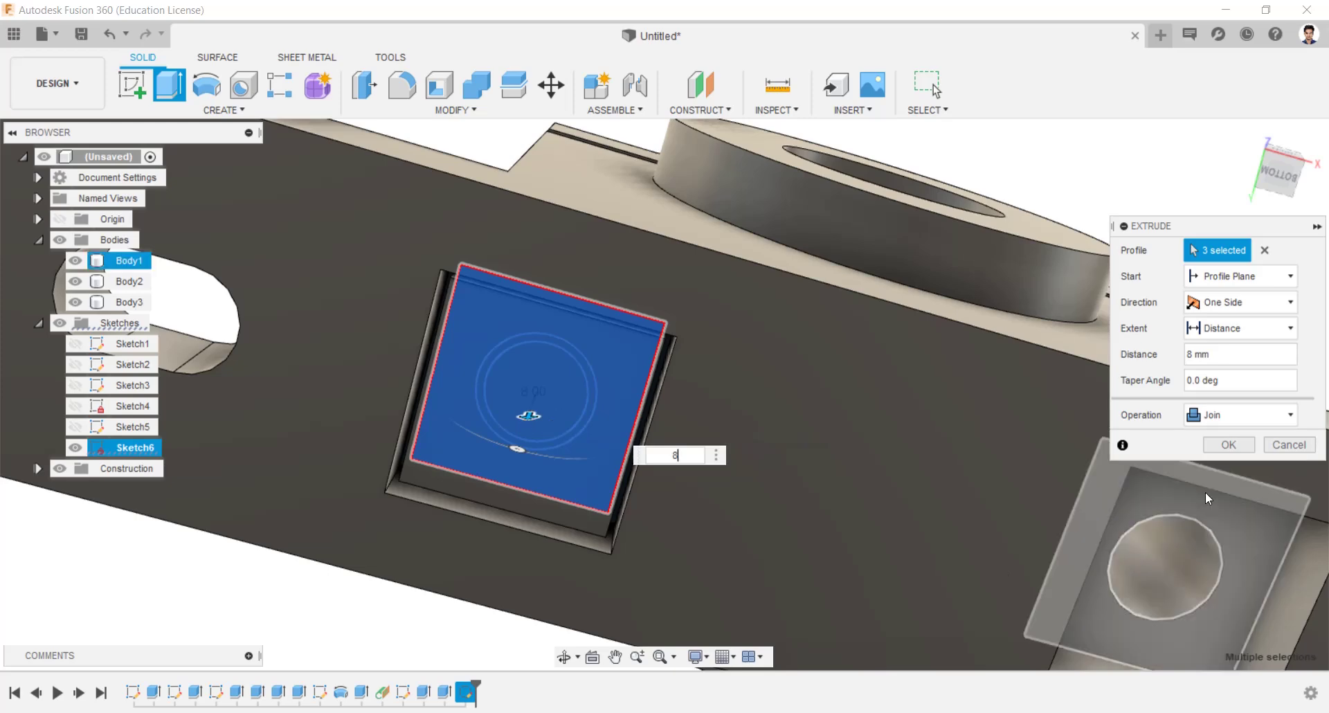
click(1239, 415)
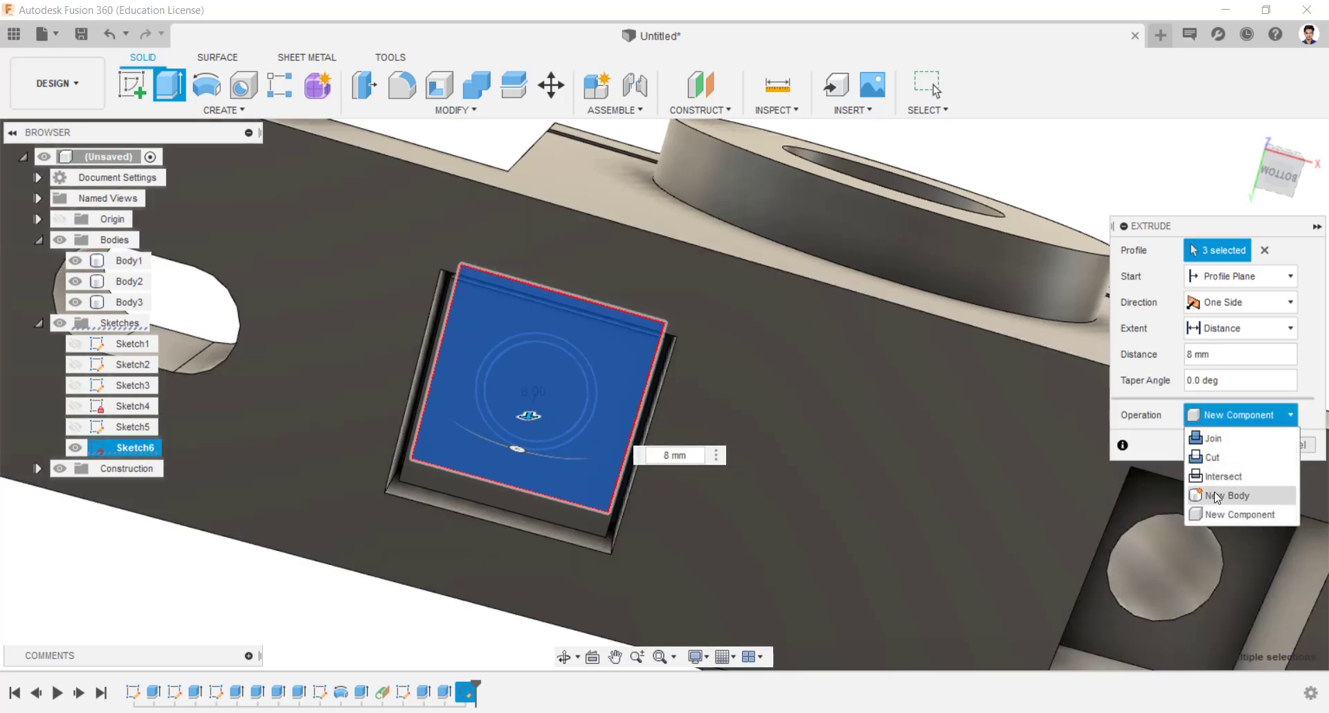
click(1214, 492)
click(1242, 443)
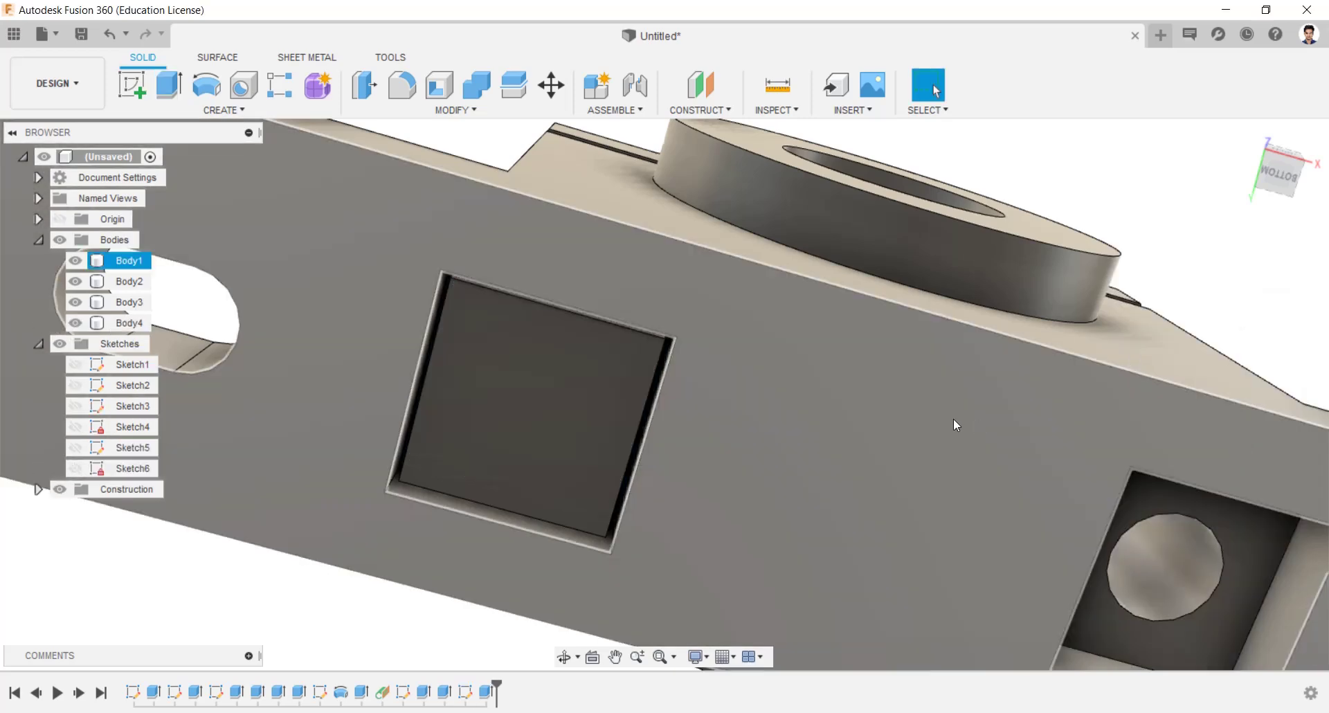
Hide the base, cap and bush bodies so that only the square bolt head, Body4, is shown.
scroll(953, 419, down, 3)
shift+middle_drag(289, 259, 542, 387)
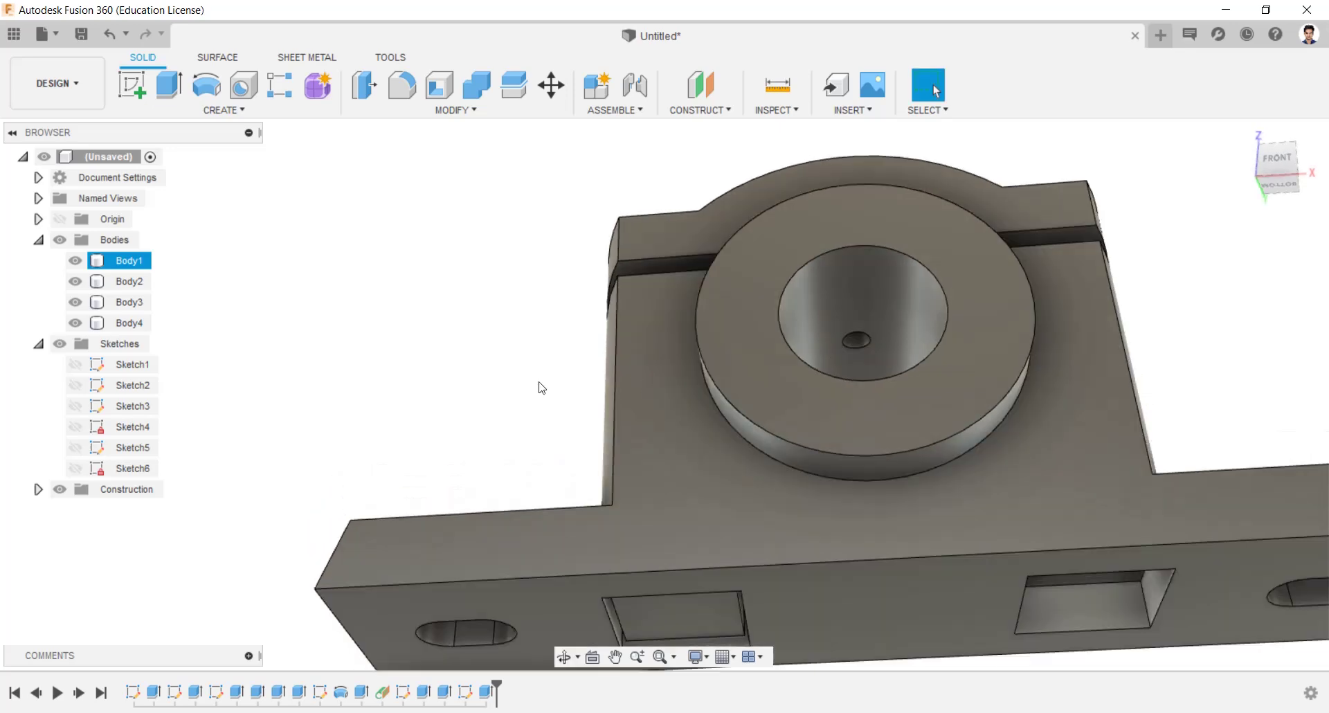
click(76, 302)
click(75, 322)
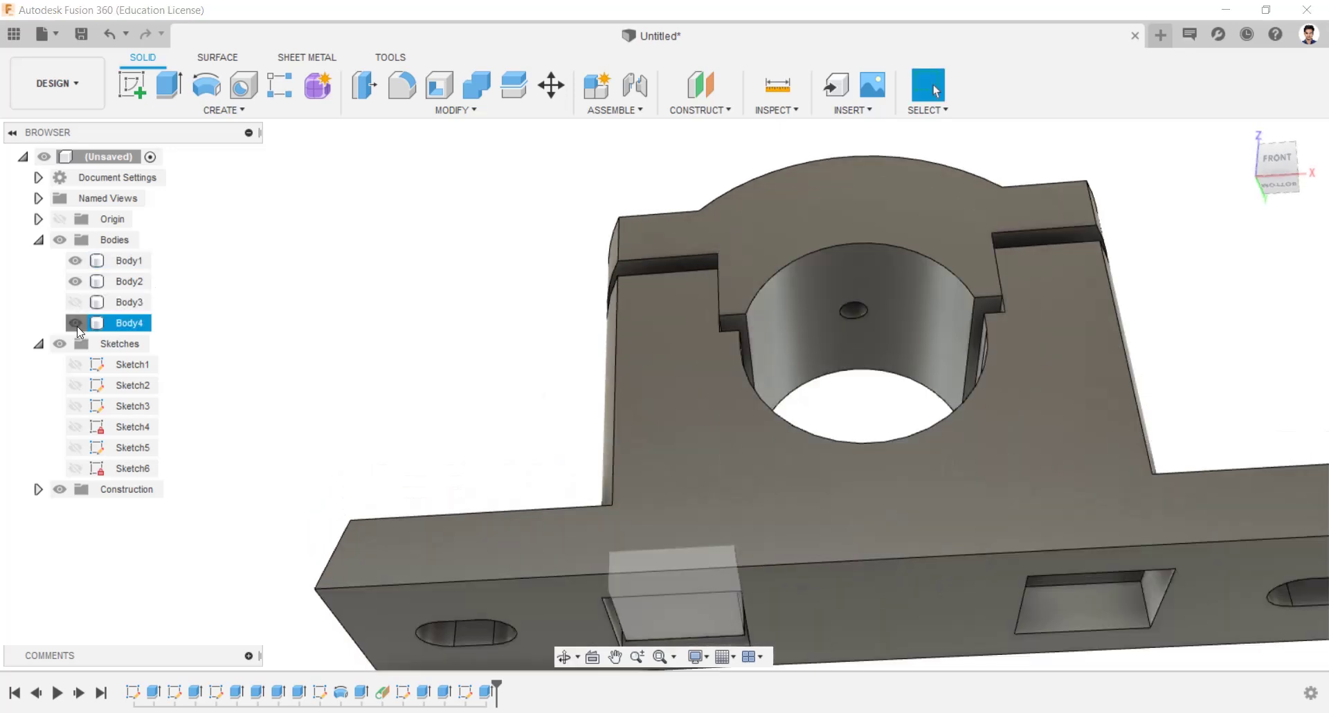
click(75, 280)
click(75, 281)
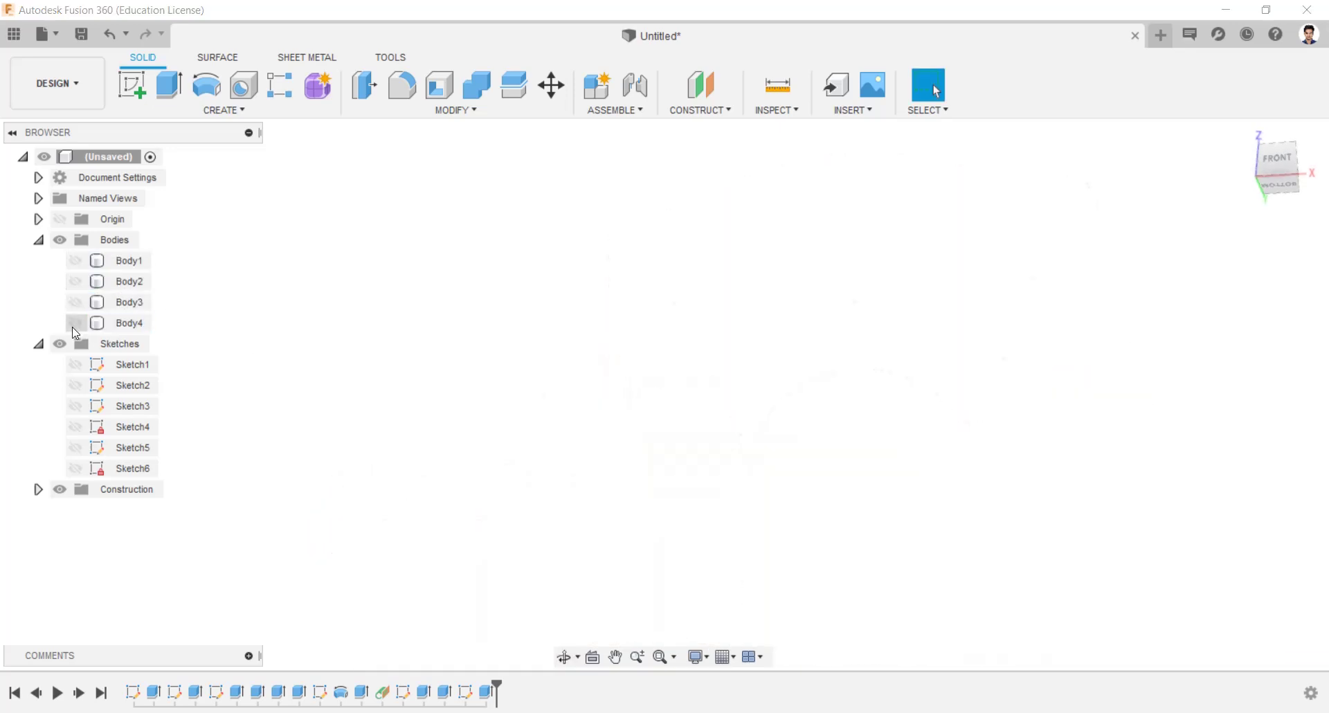
click(76, 323)
Show Sketch6 and extrude its 12 mm circle -90 mm as a bolt shank joined to the square head.
shift+middle_drag(786, 418, 727, 527)
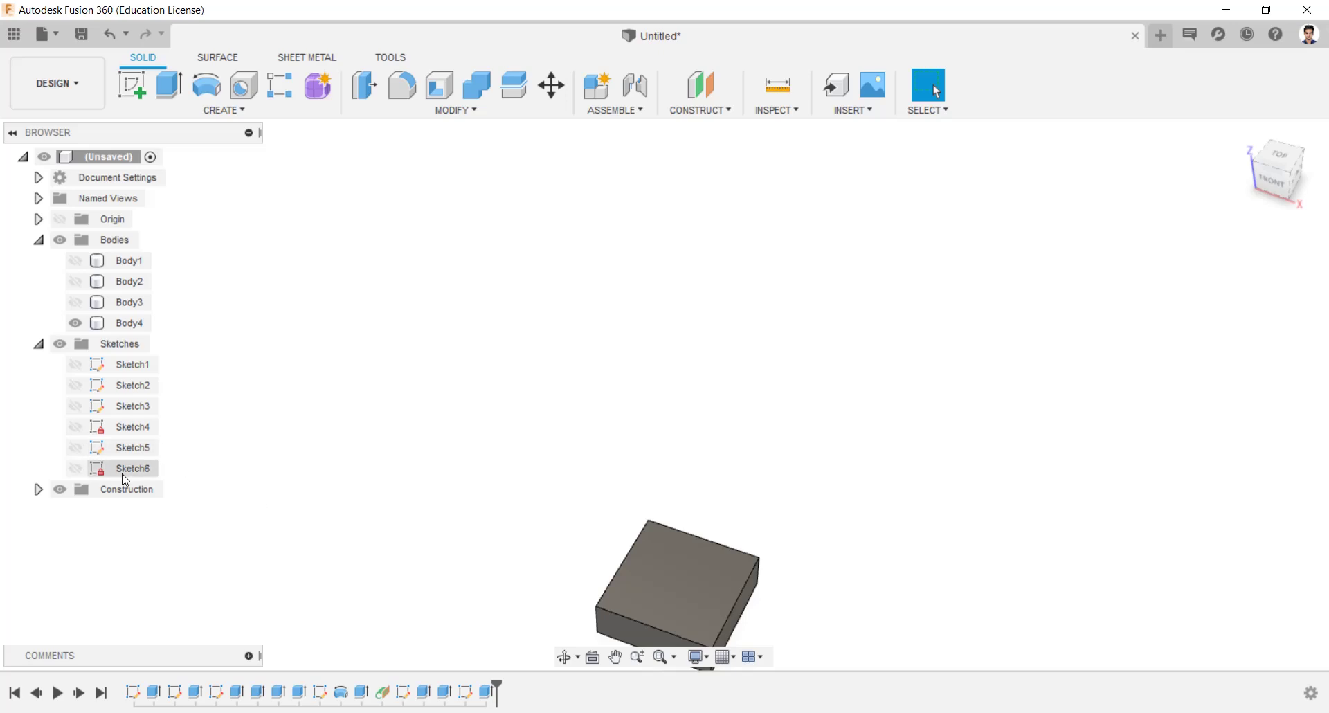
click(75, 468)
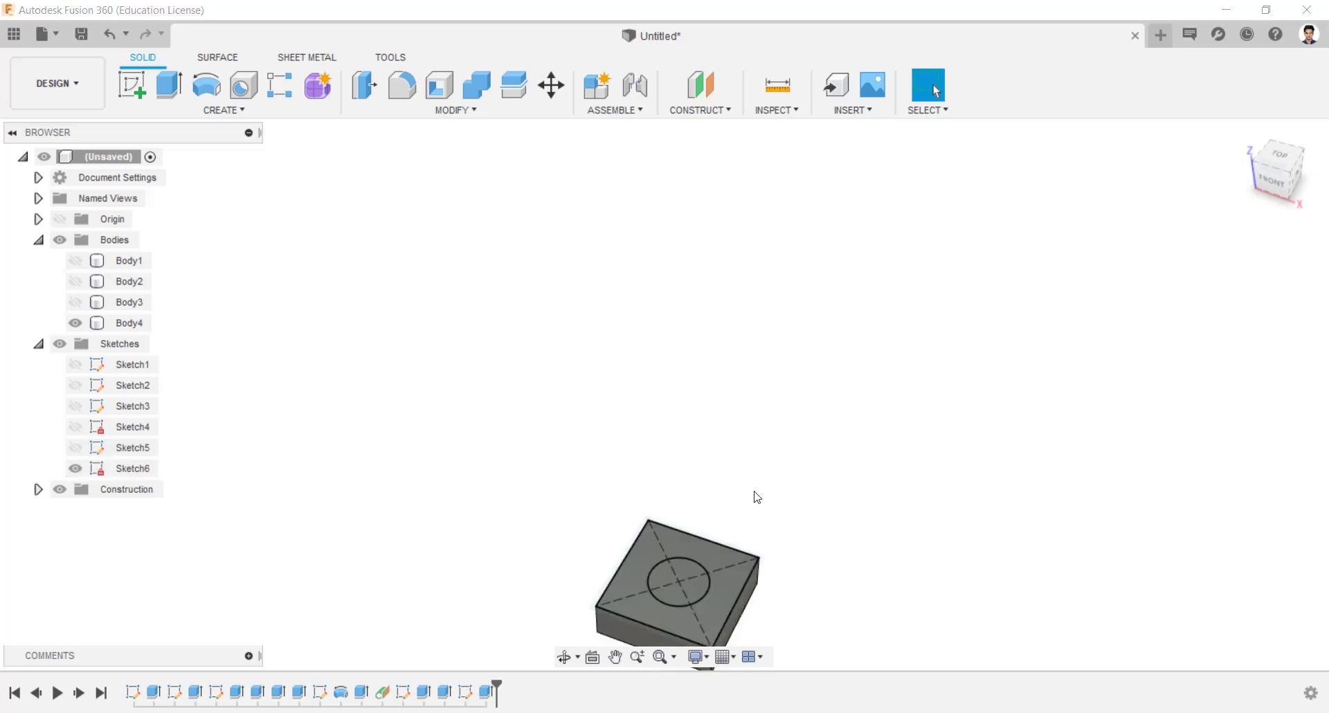
middle_drag(757, 497, 720, 380)
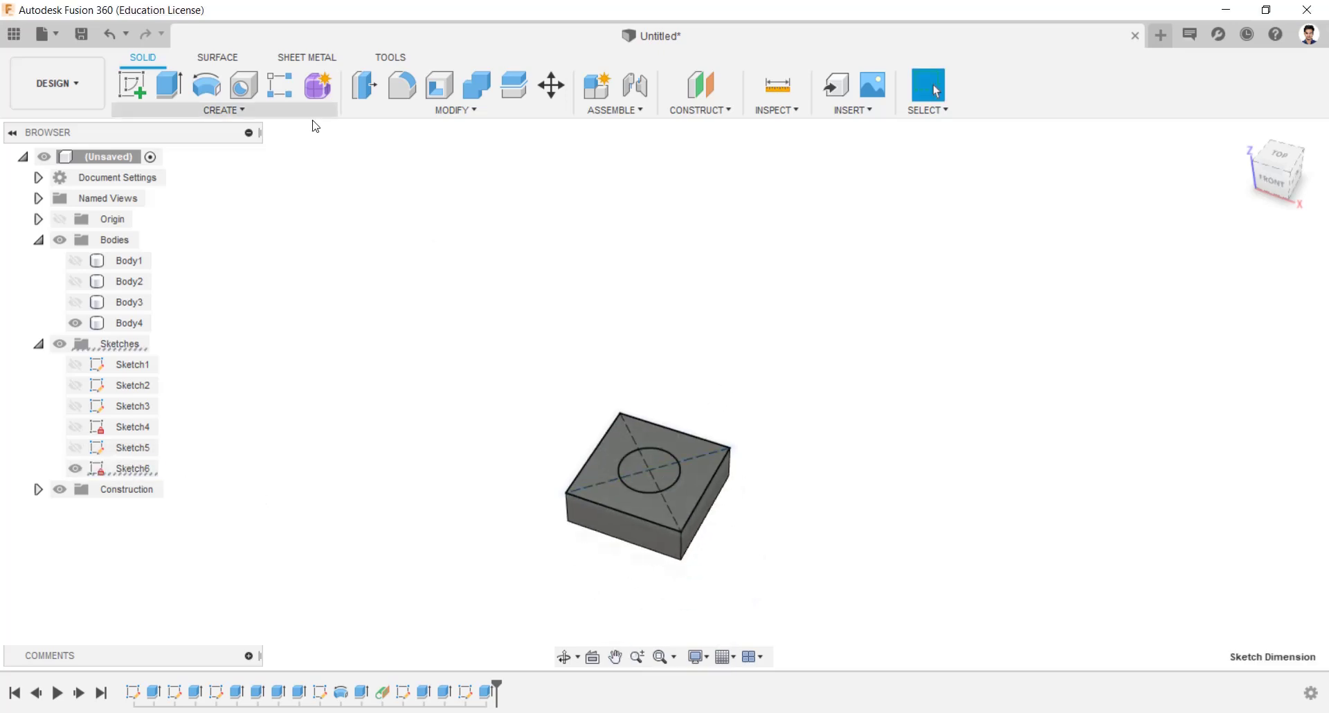
click(169, 85)
click(662, 482)
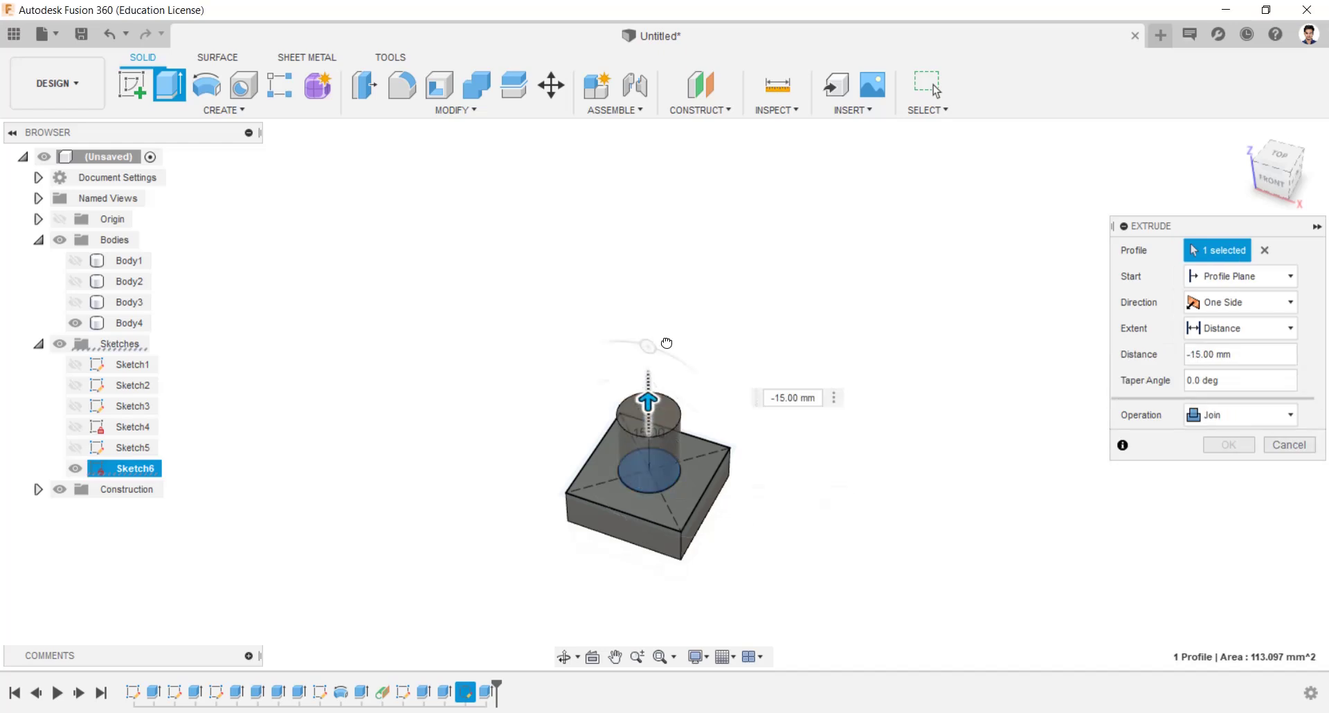
text(-9)
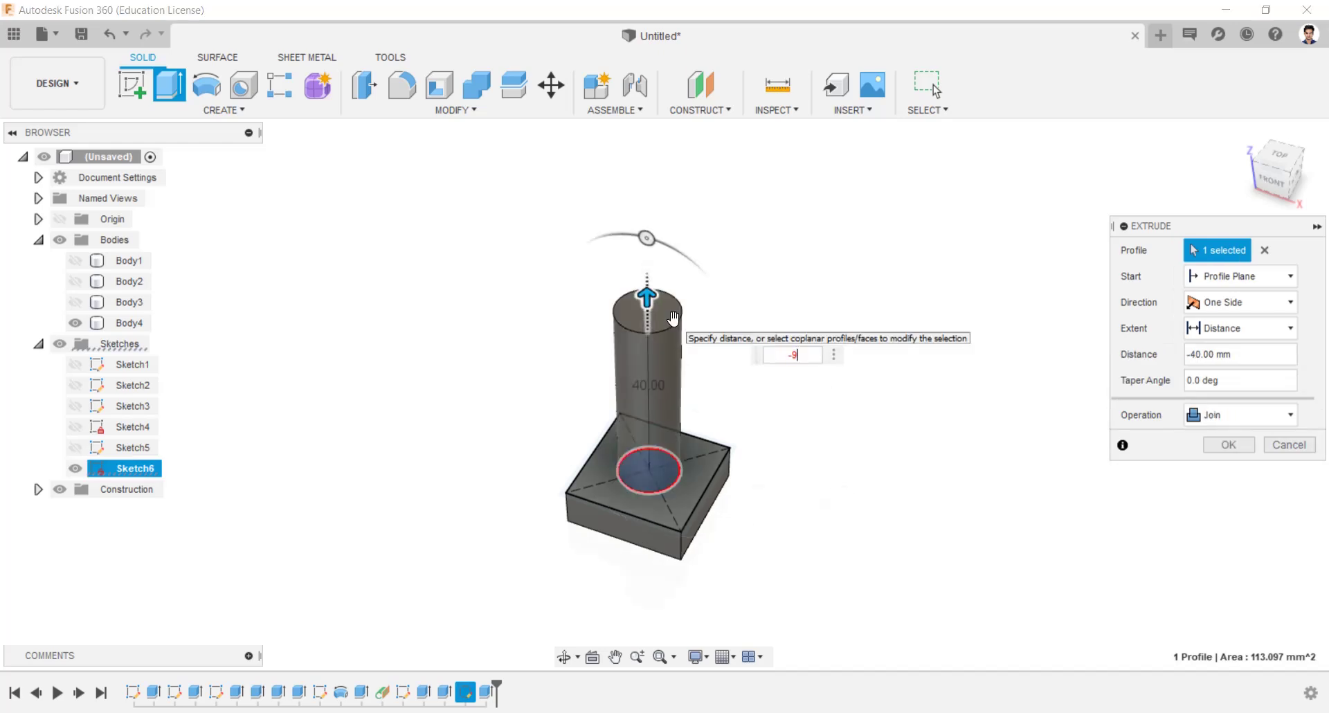
text(0)
key(Return)
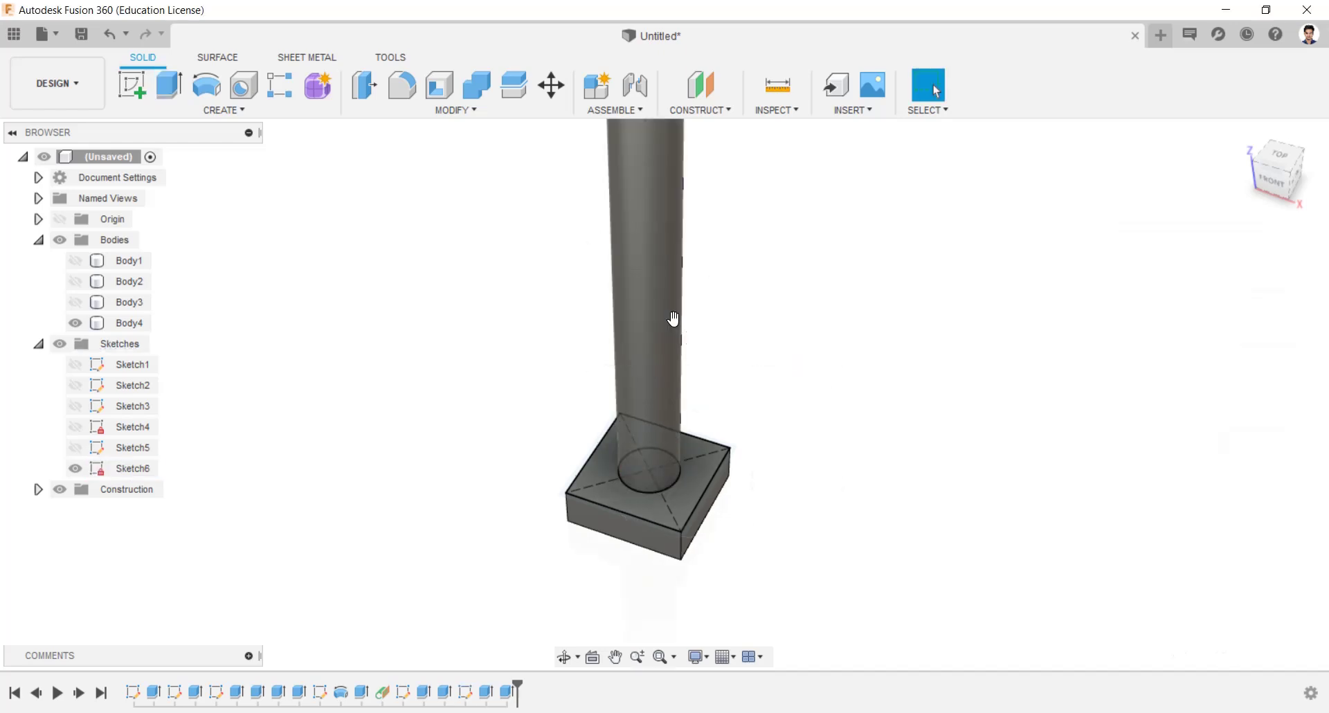
Add a modeled M12x1.75 thread, 28 mm long from the free end, to the bolt shank.
scroll(673, 318, down, 3)
middle_drag(765, 311, 727, 484)
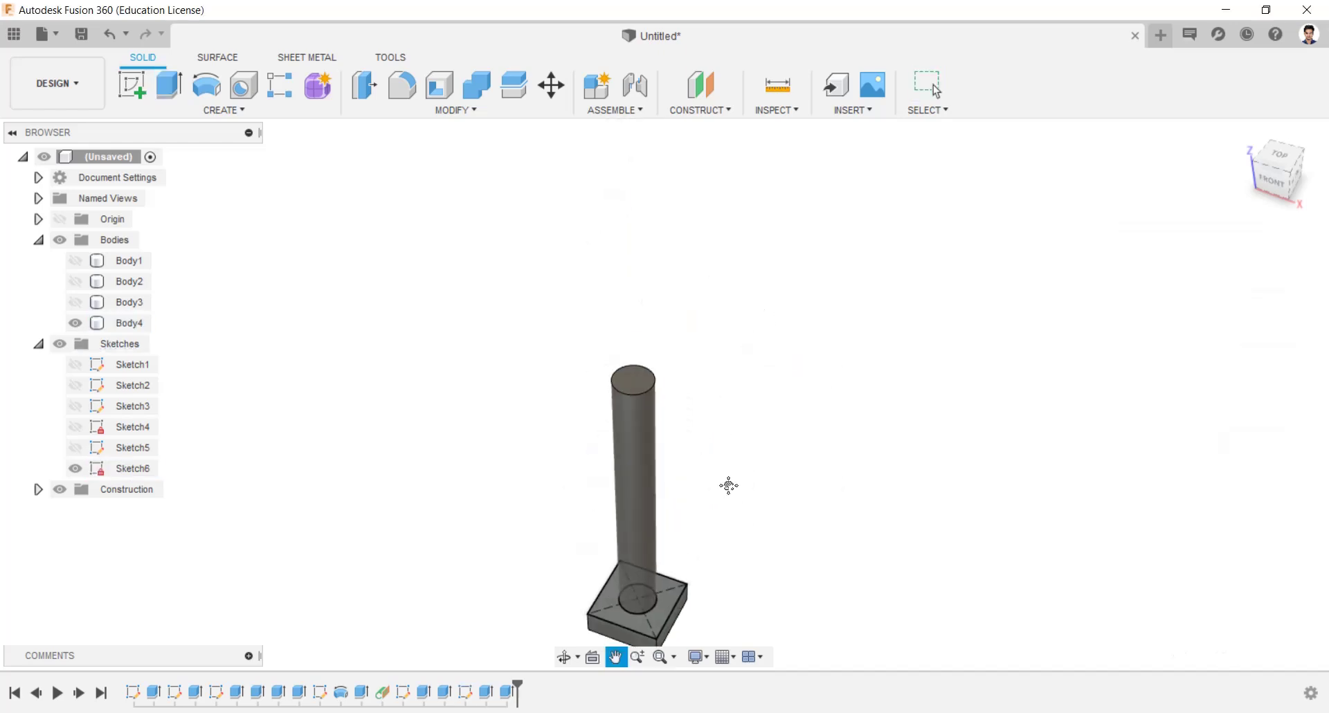
click(270, 111)
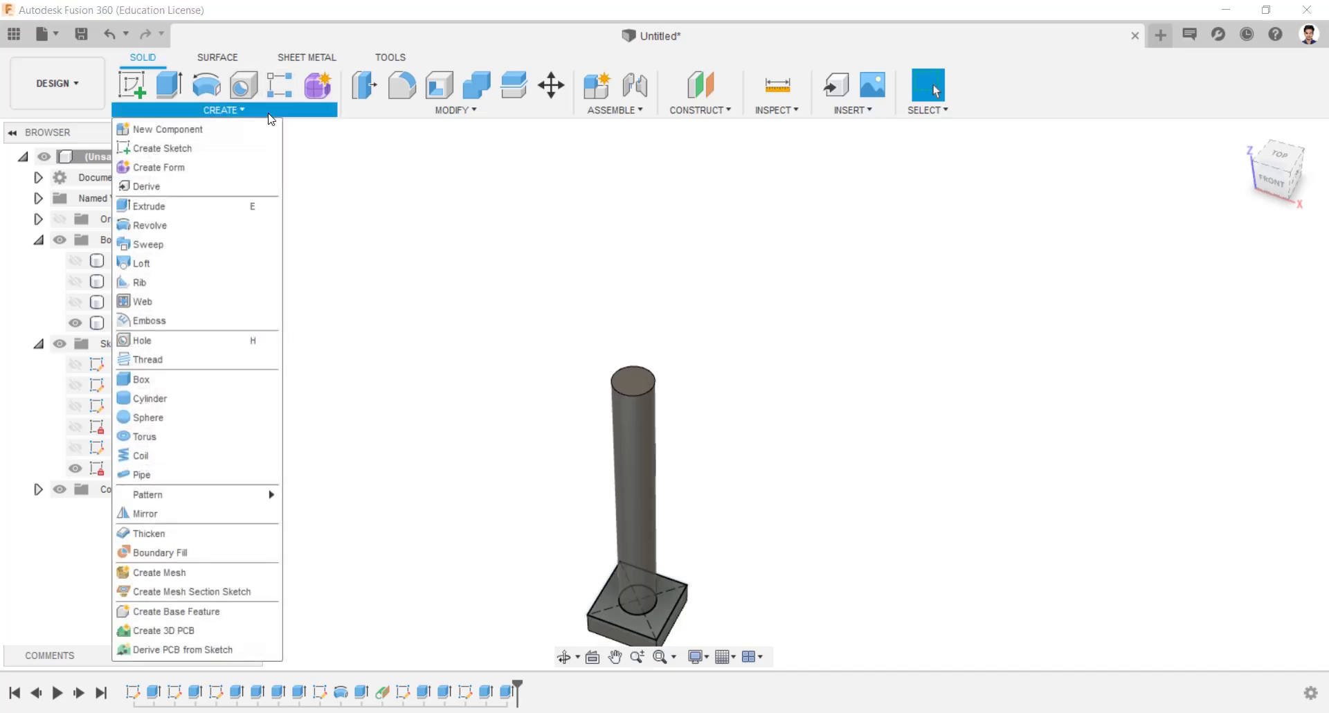
click(162, 361)
click(648, 436)
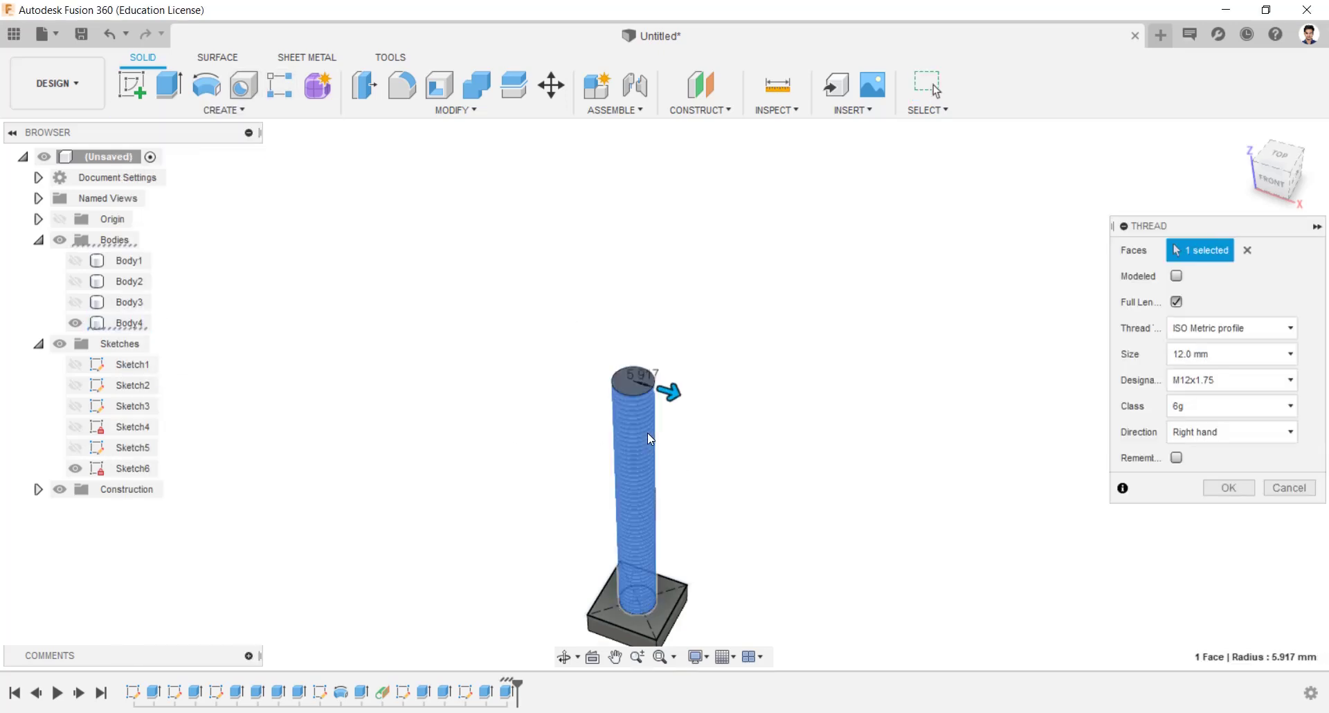
click(1176, 302)
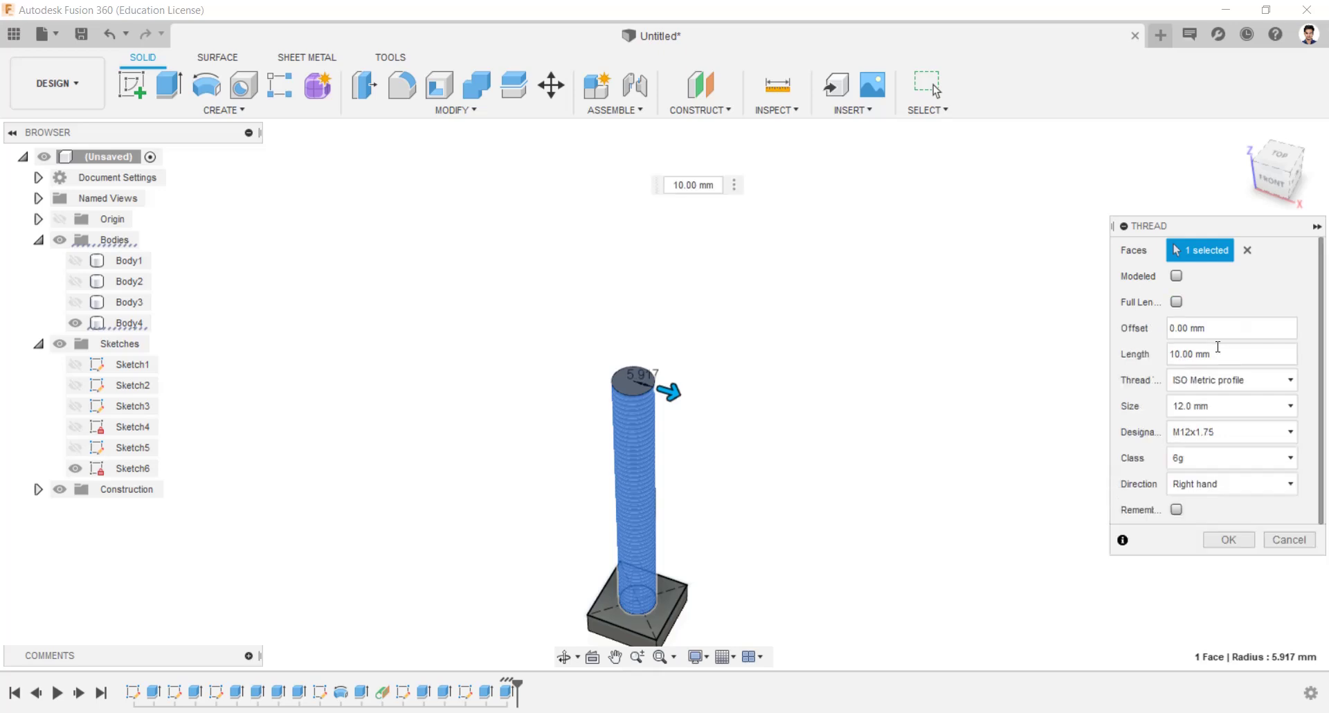
text(2)
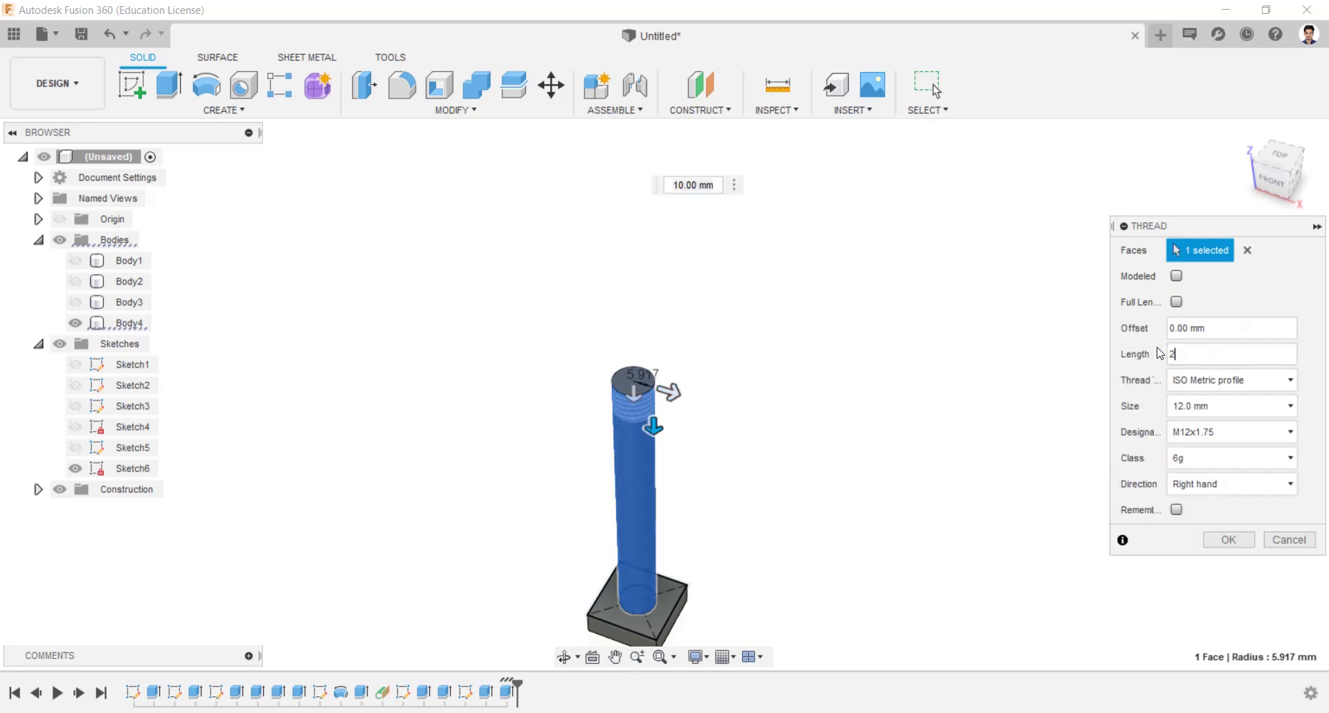
text(8)
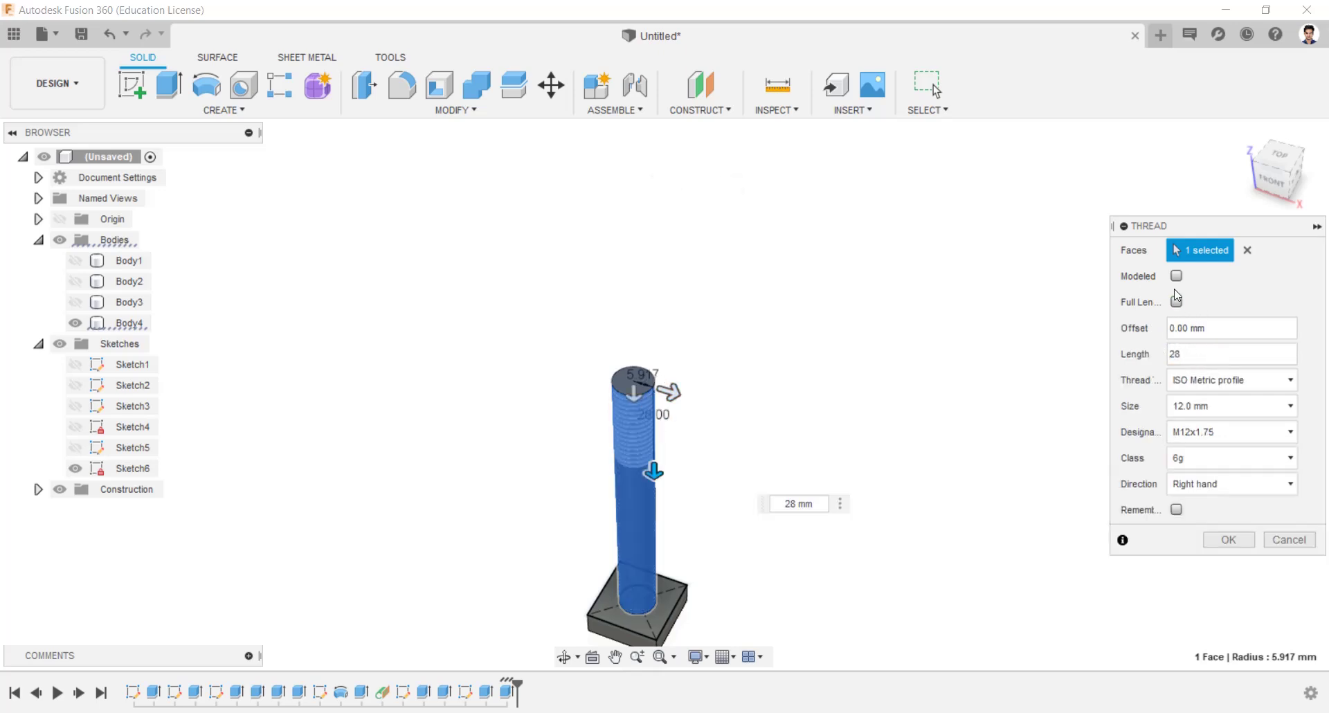
click(1176, 276)
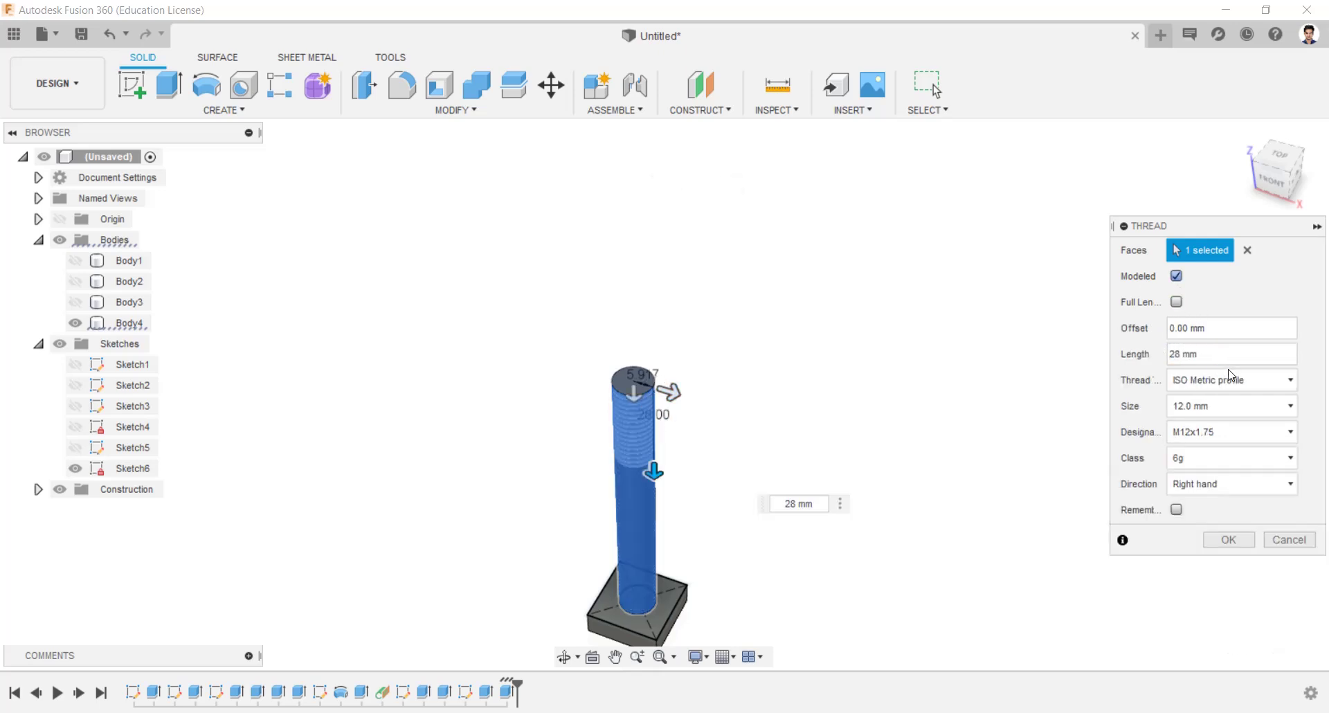
click(1227, 541)
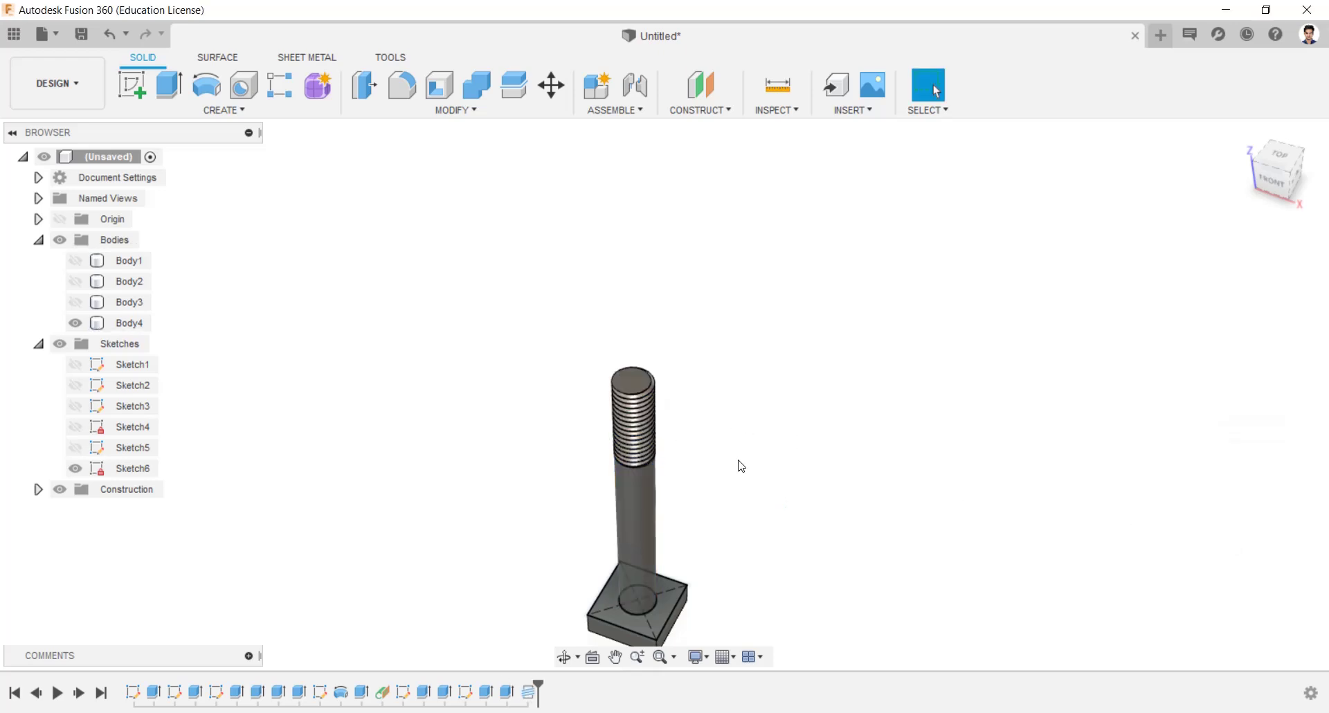
Fillet the outer face of the square bolt head with an 8 mm radius and curvature (G2) continuity.
shift+middle_drag(740, 466, 638, 191)
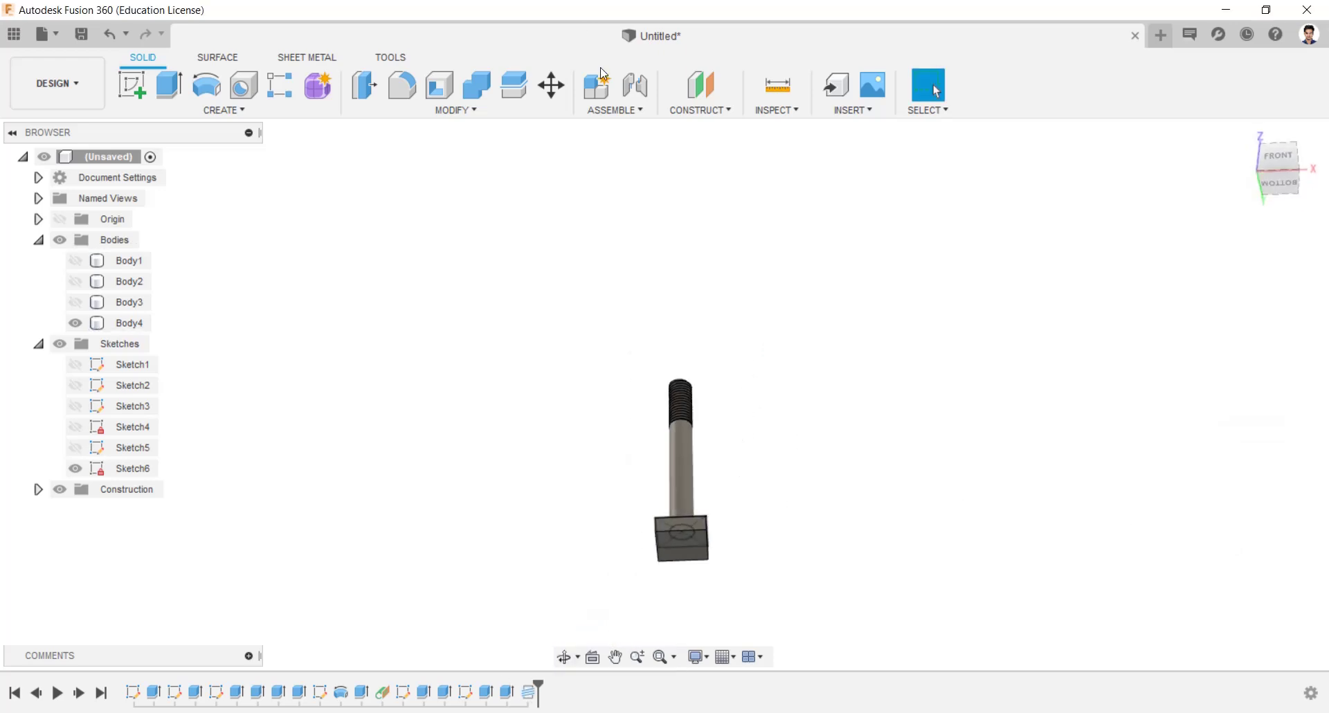
click(418, 90)
scroll(675, 556, up, 3)
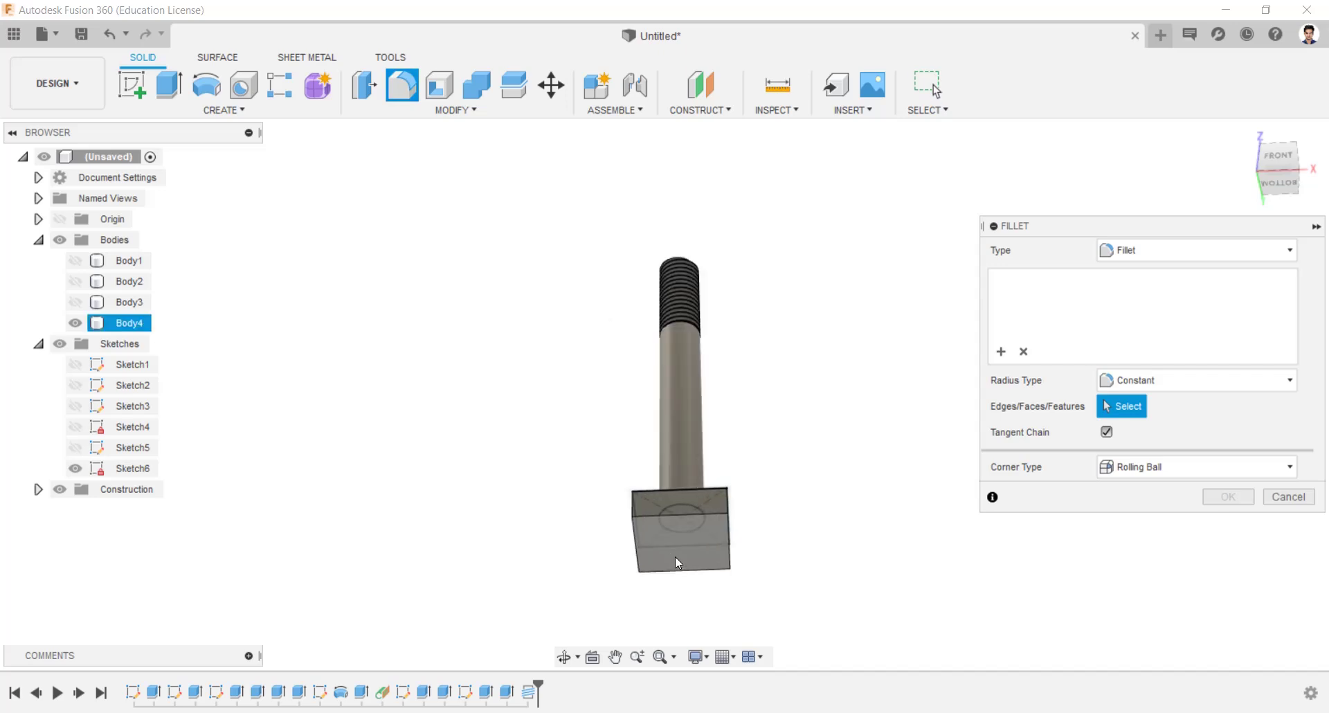
click(674, 554)
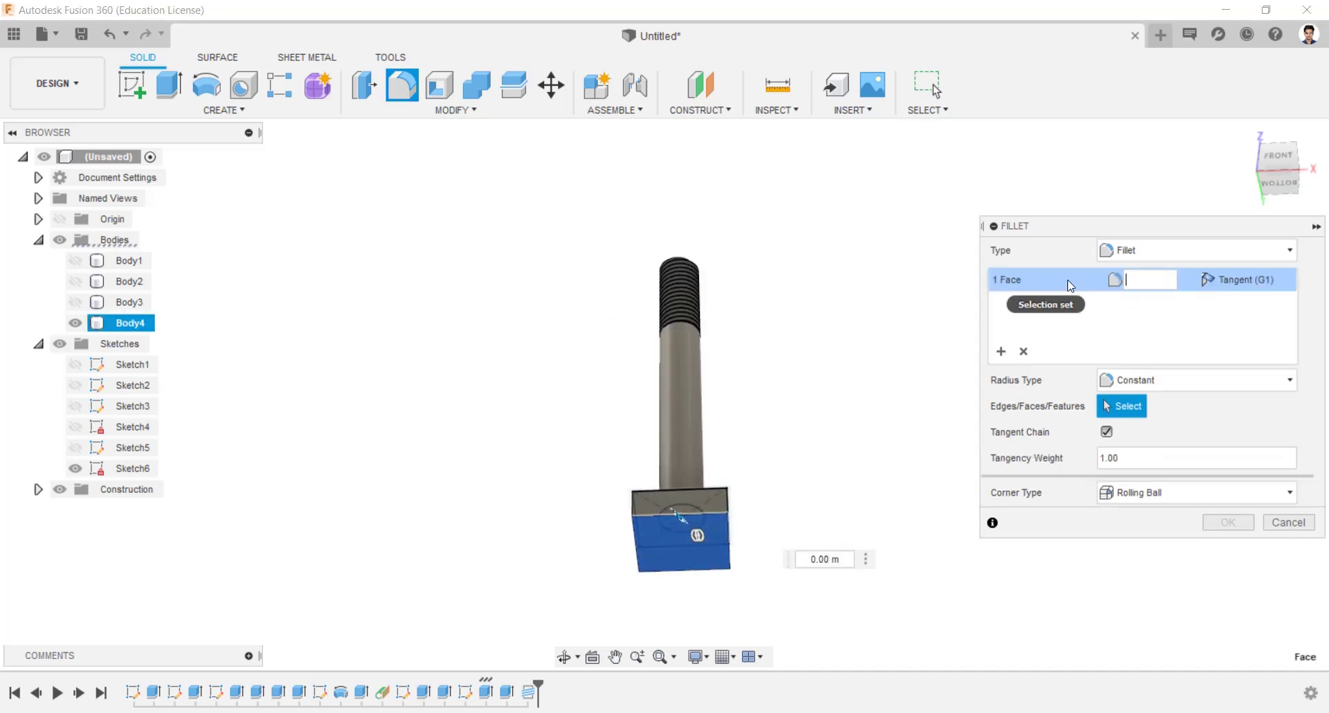
click(1263, 277)
click(1260, 317)
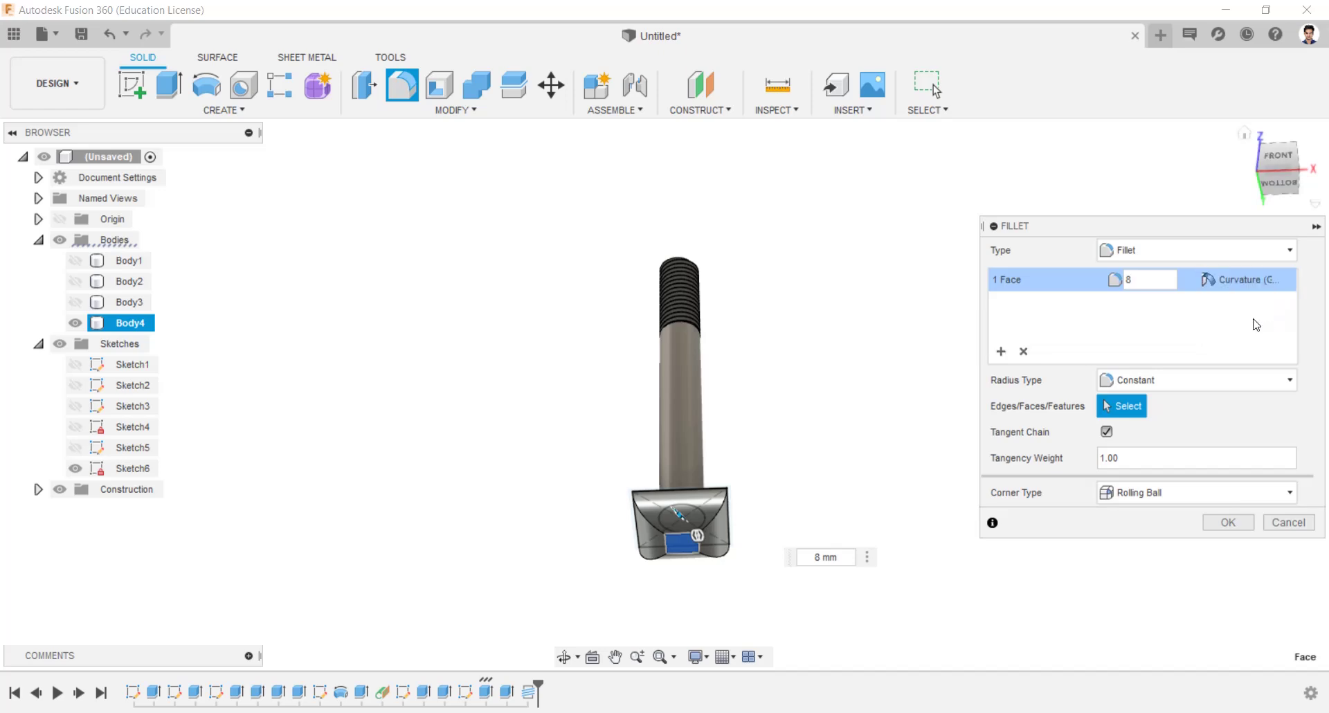
click(1229, 522)
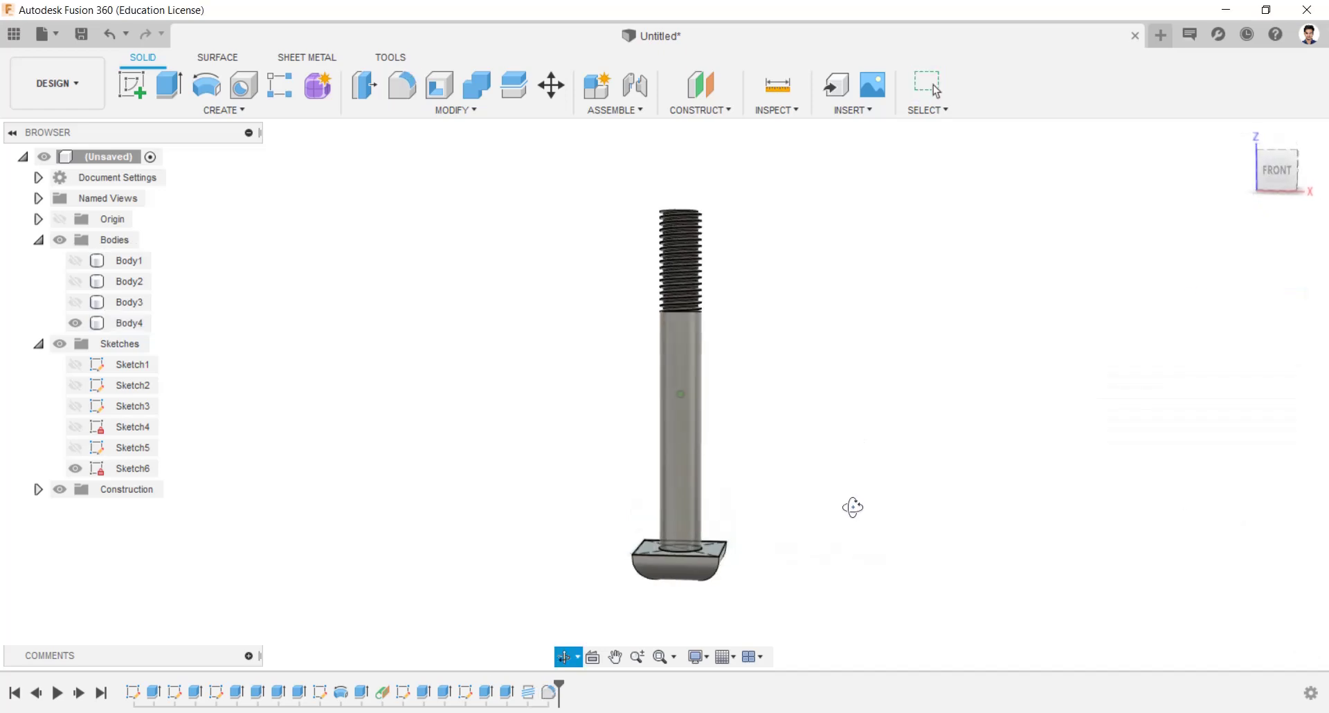
Hide Sketch6 and show the base, cap and bush bodies together with the bolt.
click(74, 468)
click(75, 322)
click(75, 302)
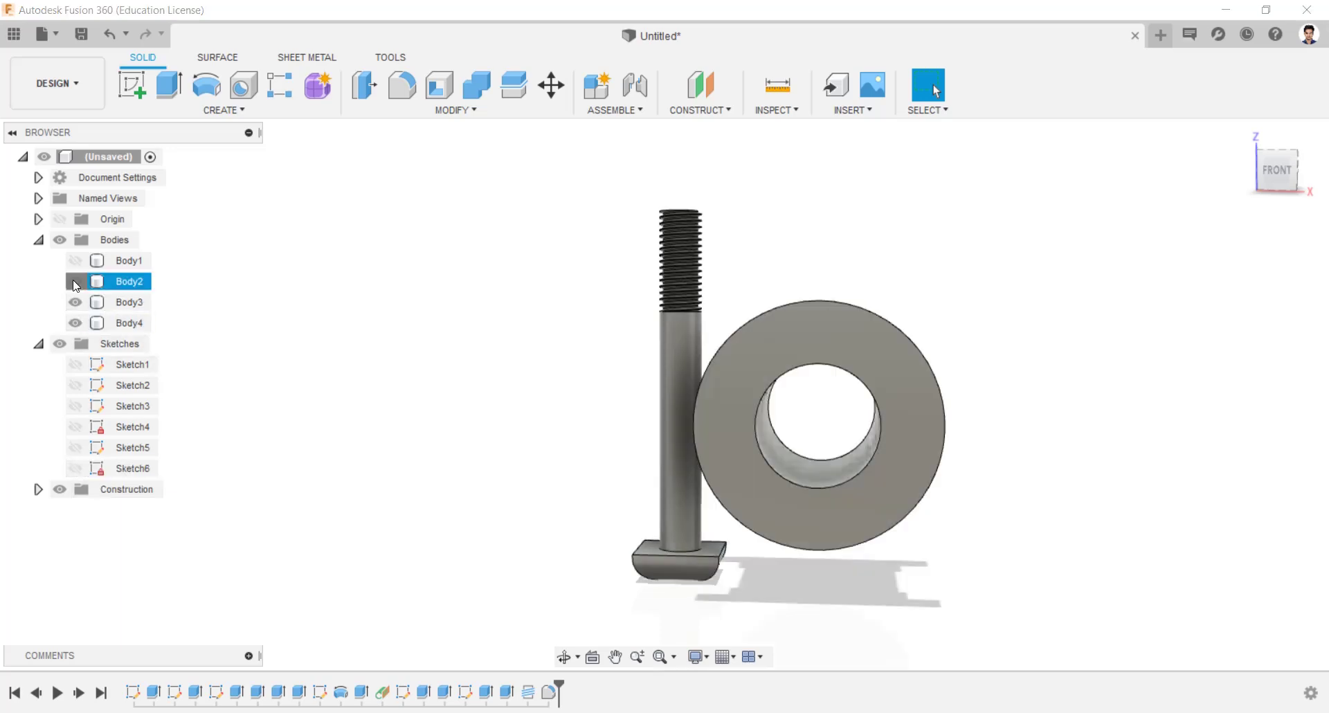
click(75, 281)
click(74, 261)
click(80, 243)
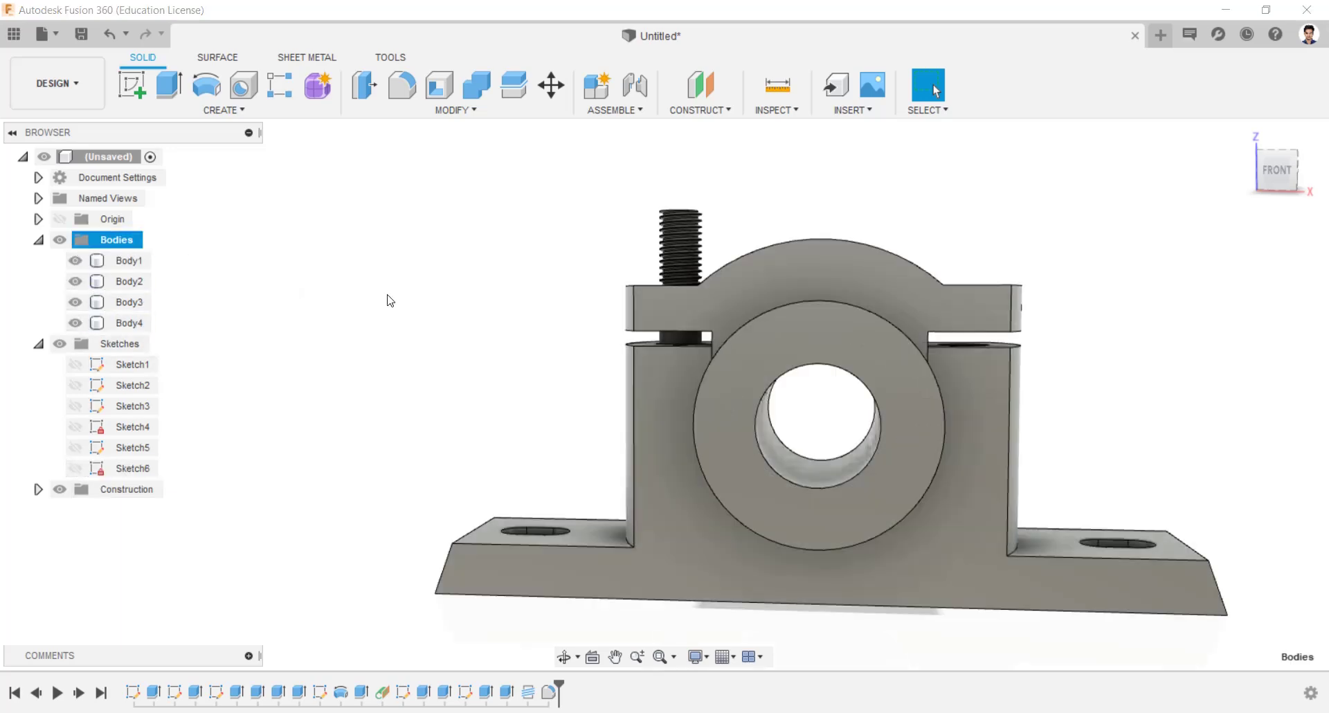
Start a sketch on the cap's flat lug around the bolt and draw a 29 mm circle centred on the bolt hole.
shift+middle_drag(762, 295, 756, 359)
scroll(741, 360, up, 3)
right_click(600, 317)
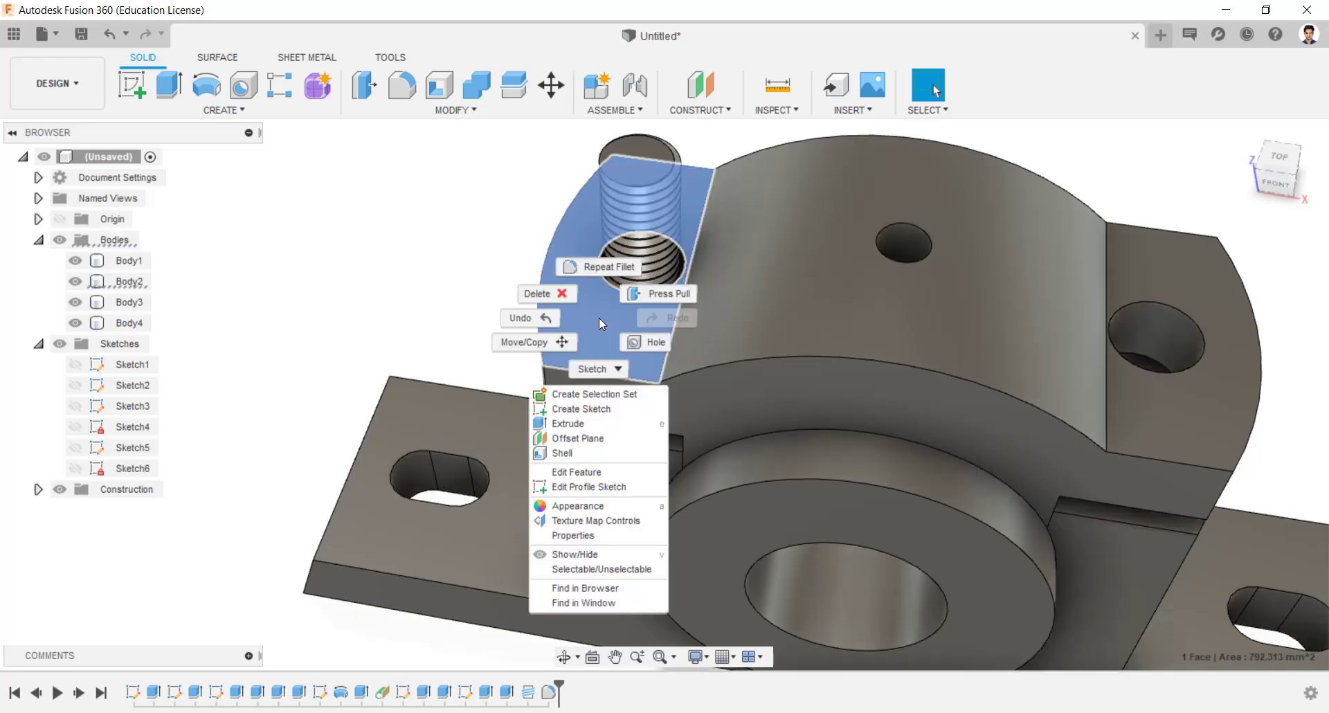
click(581, 409)
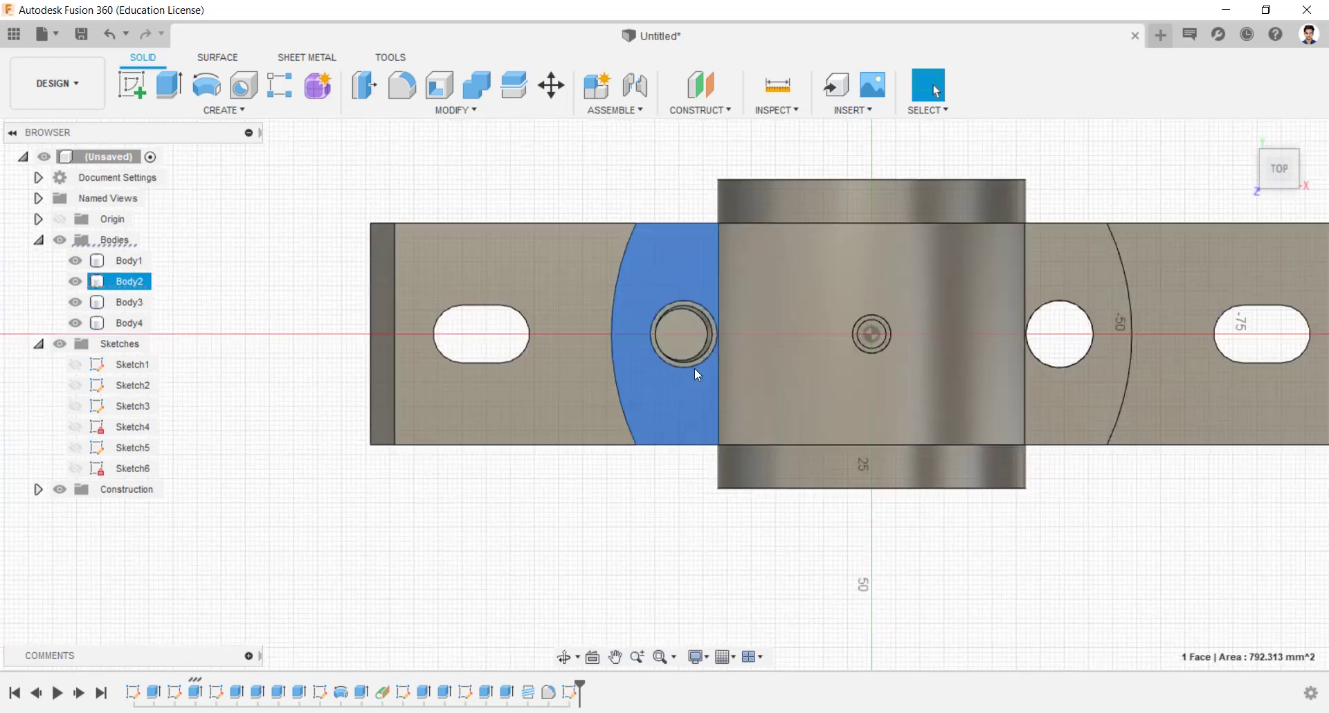
scroll(698, 367, up, 3)
key(c)
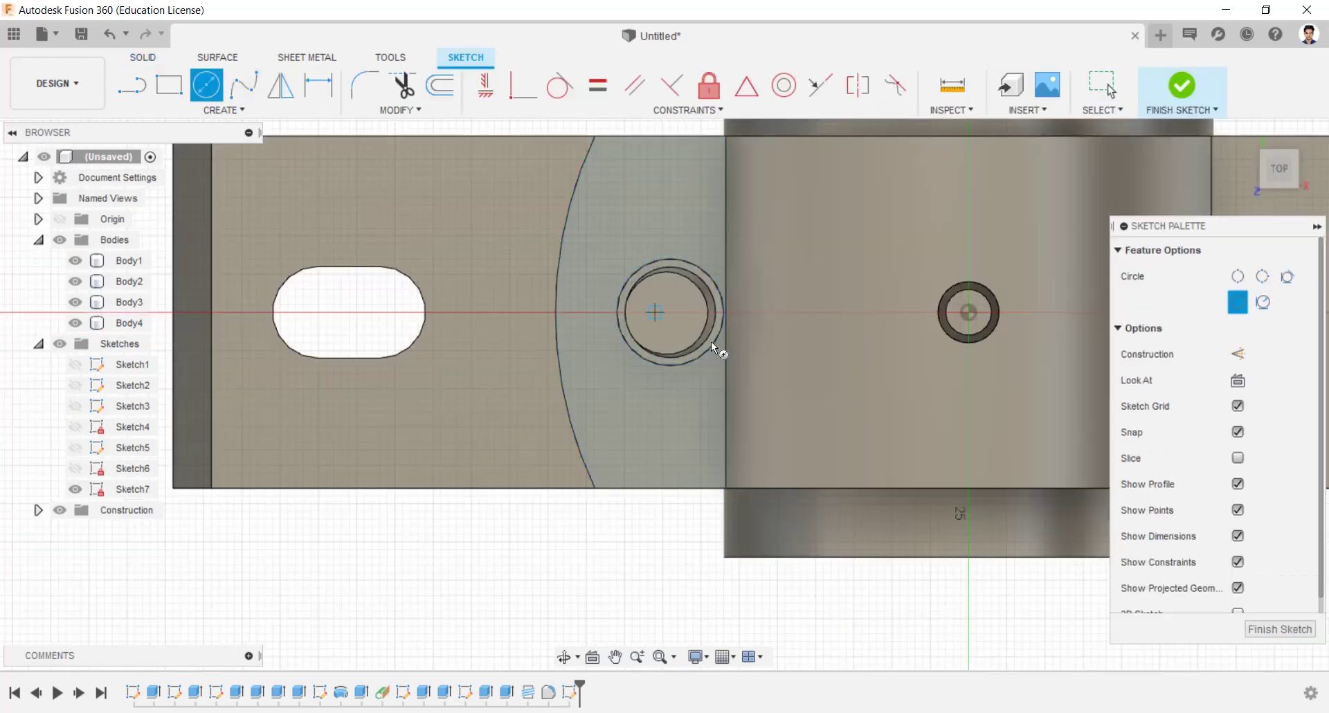
click(670, 312)
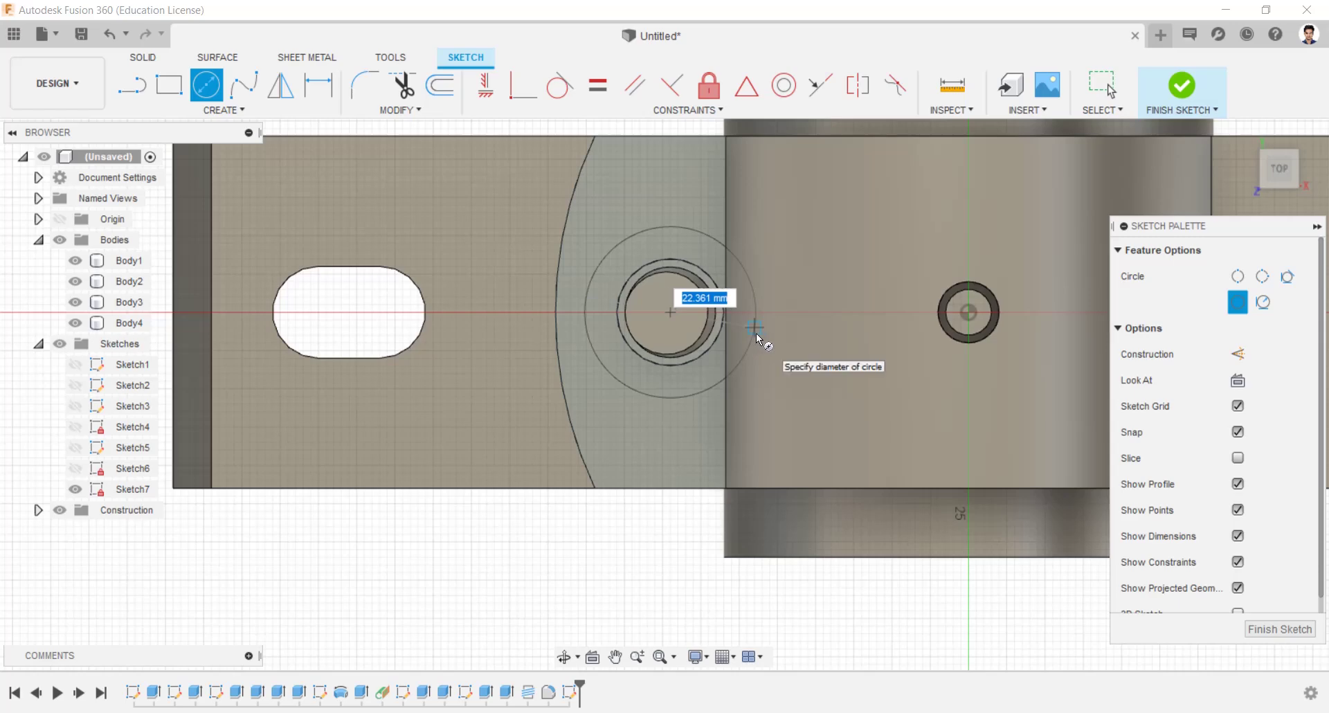
text(29)
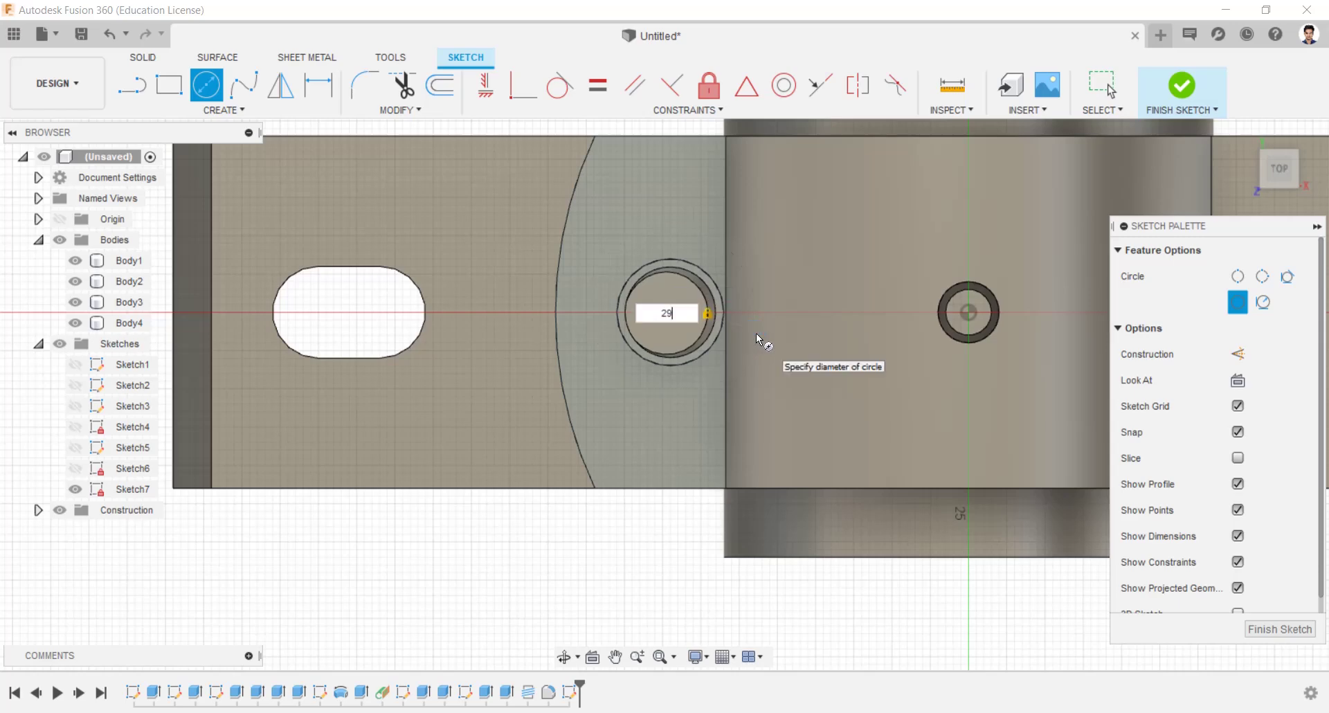
key(Return)
key(Escape)
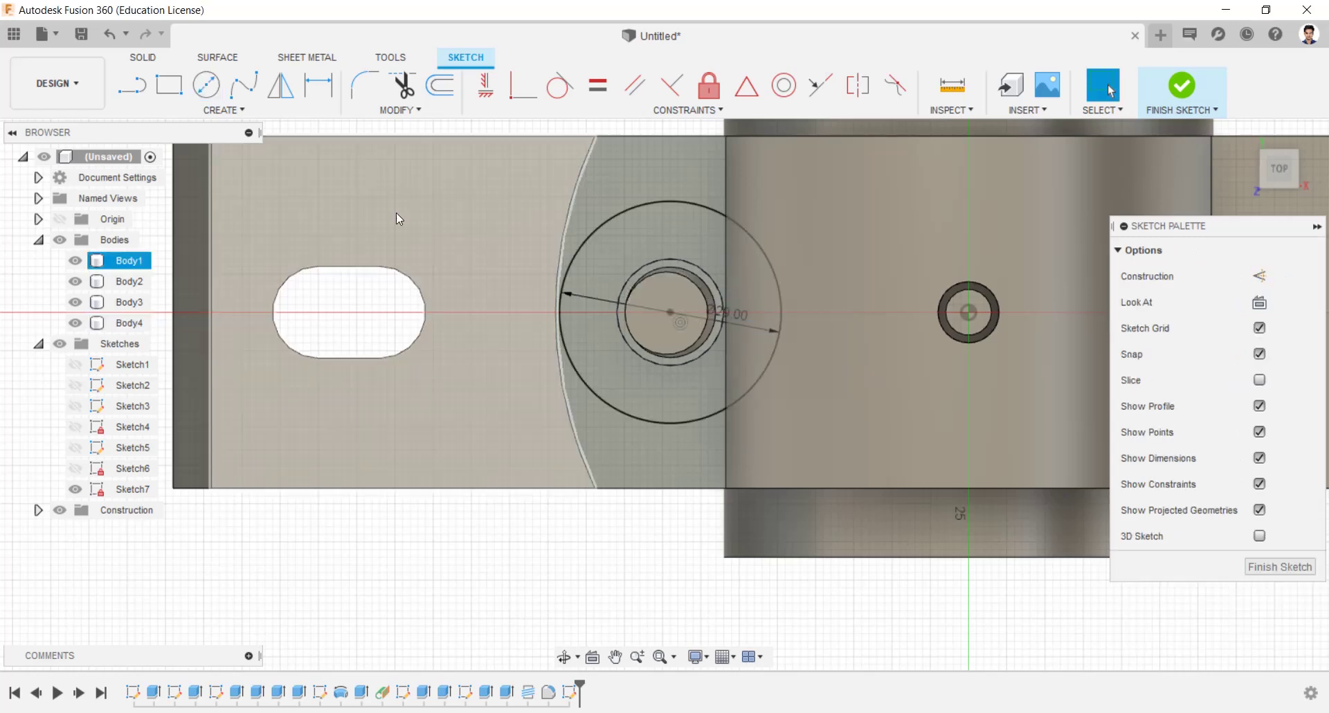
Draw a 12 mm circle concentric with the 29 mm circle.
click(206, 86)
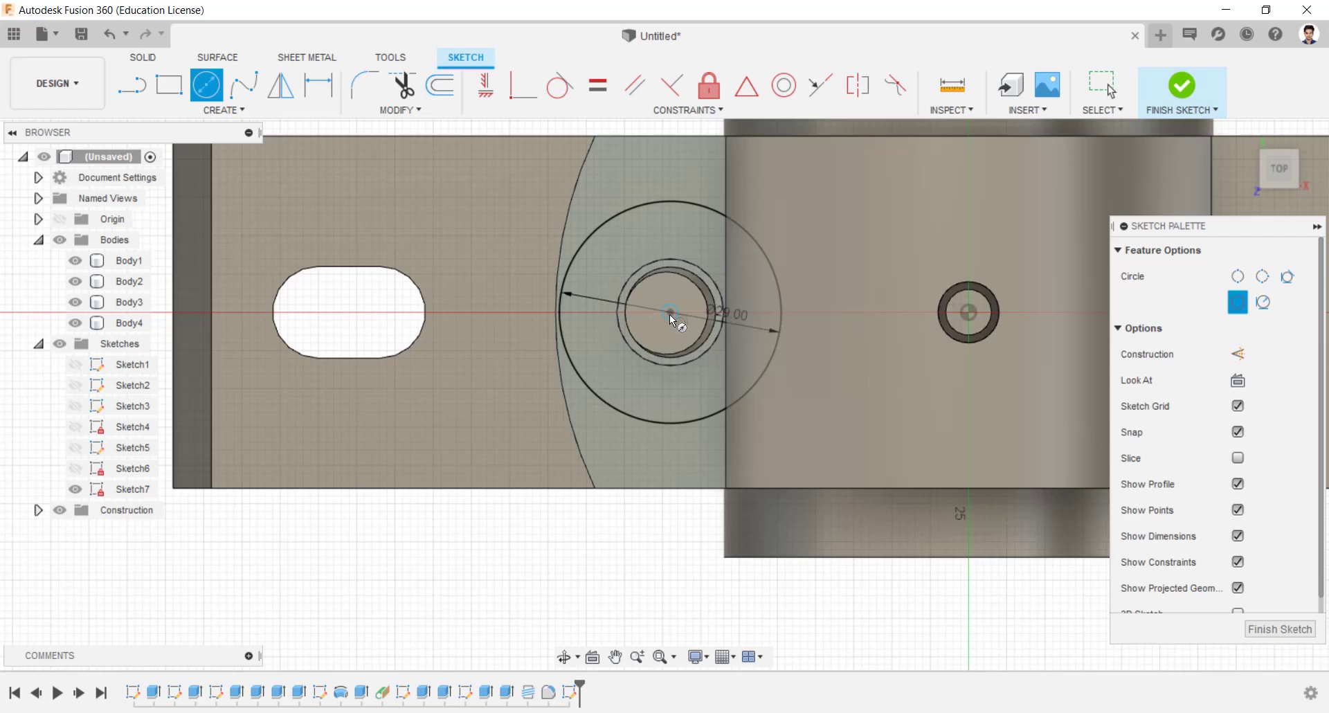
click(670, 313)
text(12)
key(Tab)
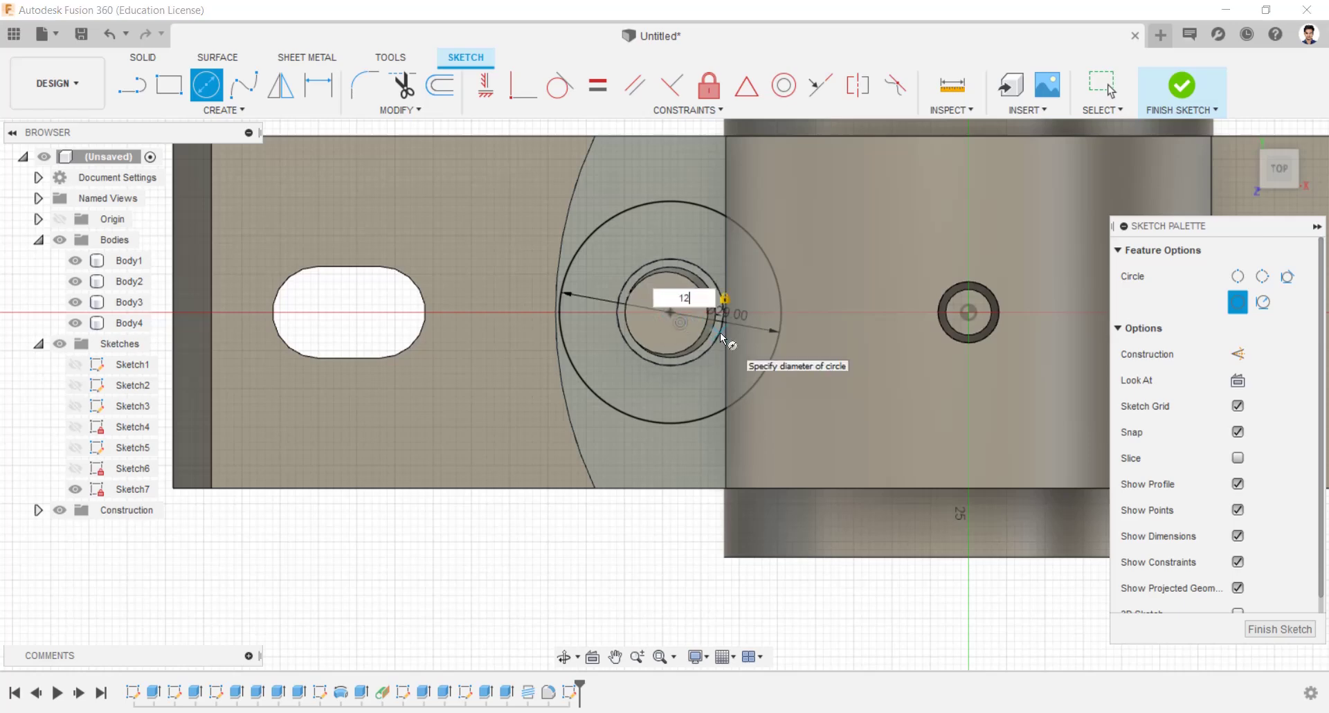
key(Return)
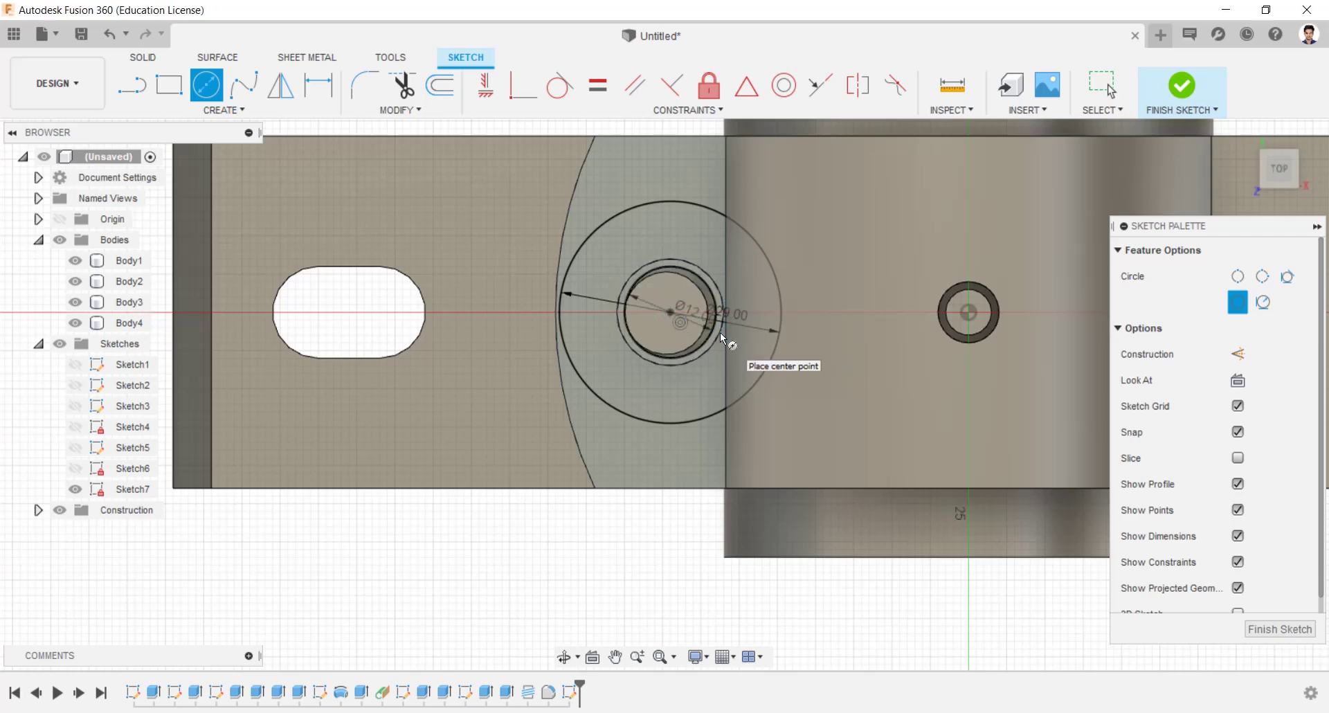
Draw a six-sided circumscribed polygon around the centre of the circles, with one flat facing the cap's middle.
click(238, 109)
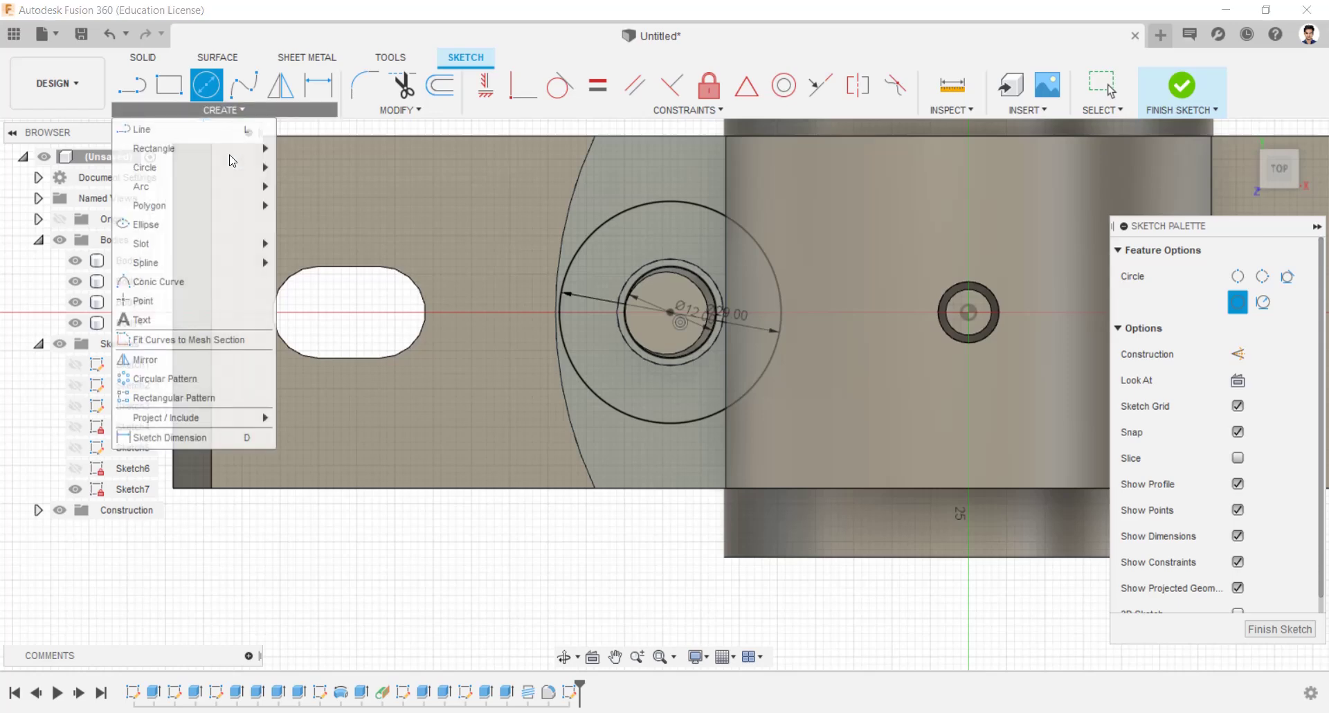
mouse_move(228, 206)
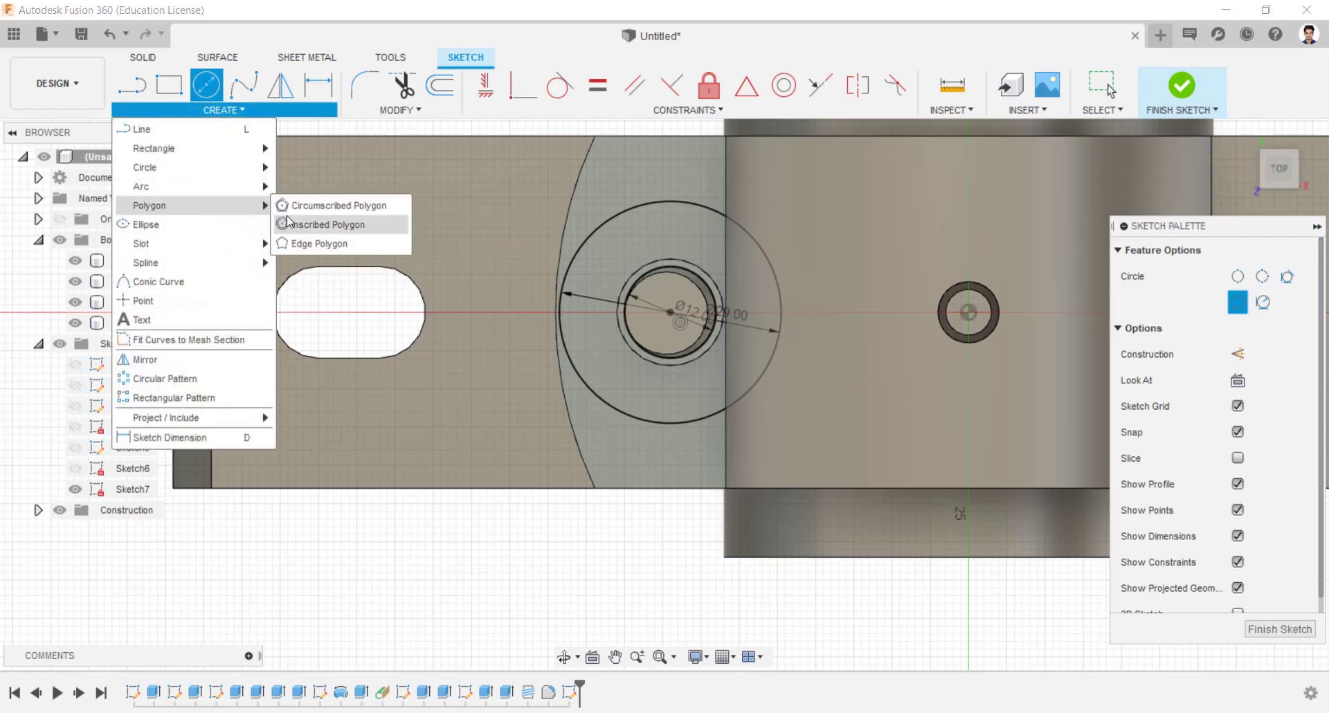
click(317, 209)
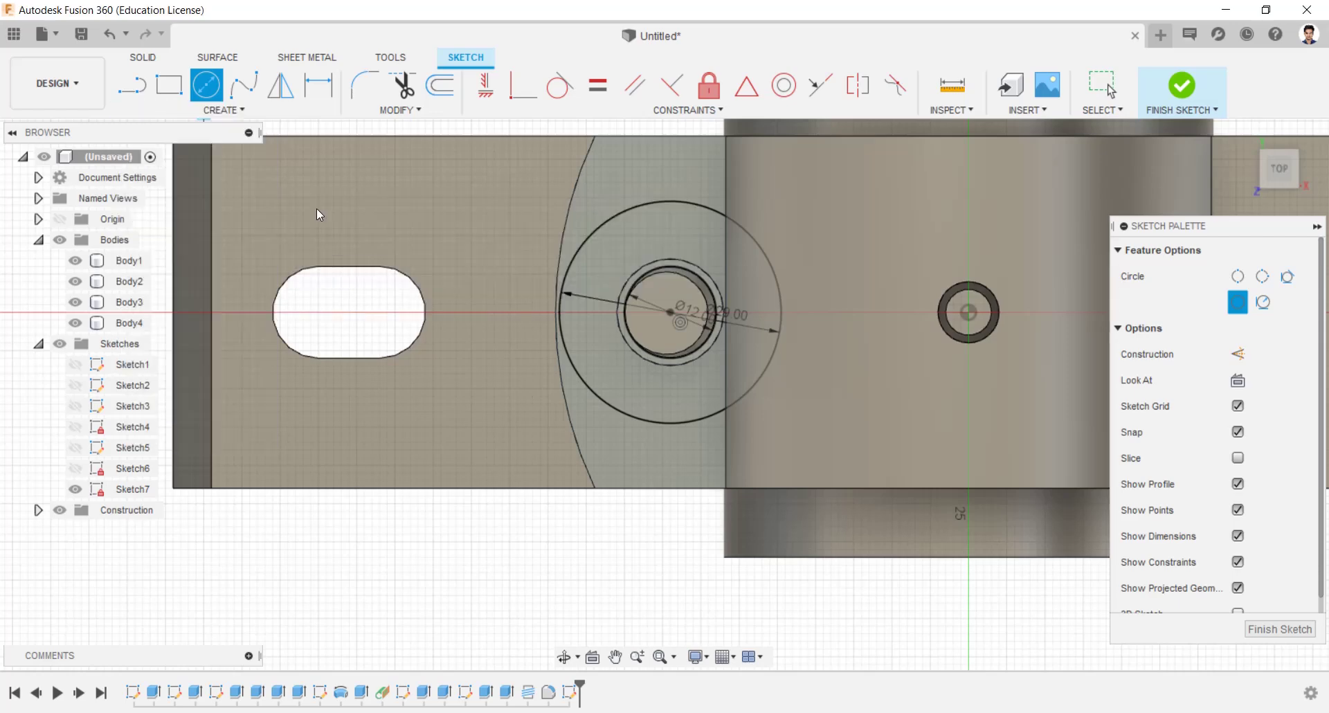
click(673, 311)
click(757, 311)
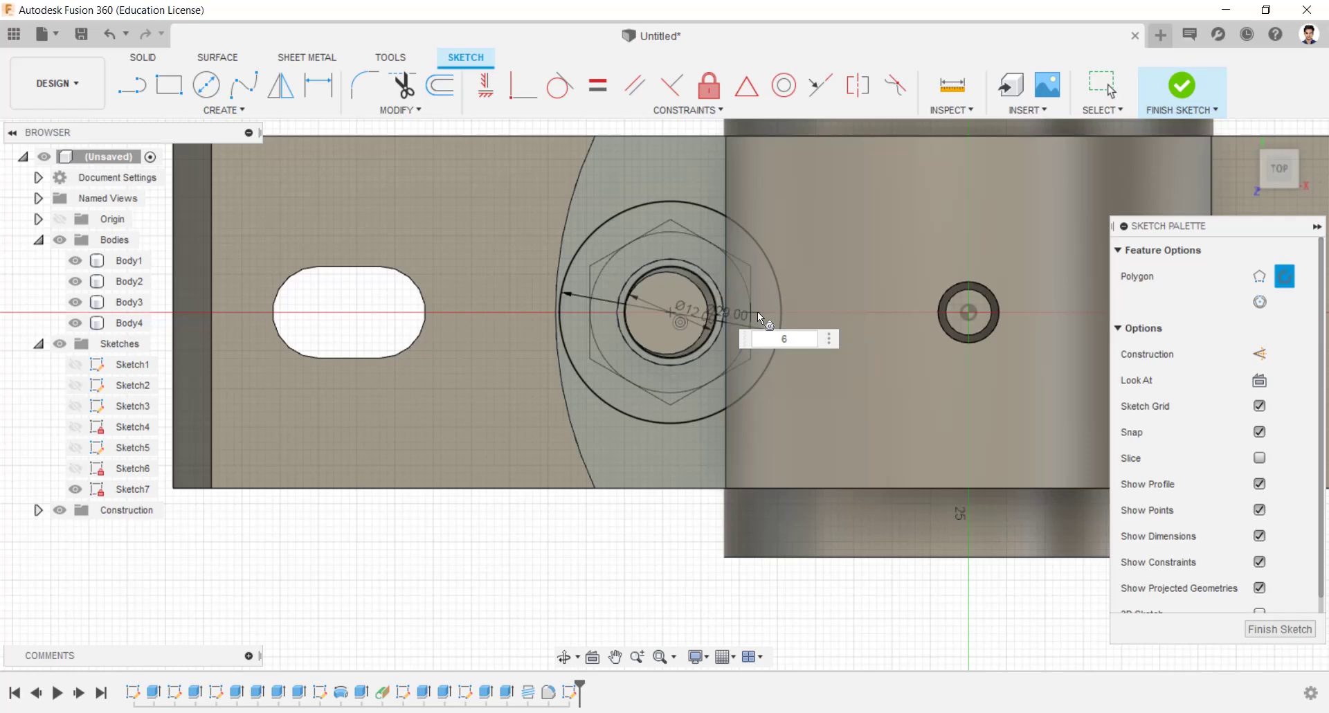
Draw a short vertical line from the sketch origin at the oil hole's centre as a mirror axis.
scroll(875, 359, down, 2)
key(l)
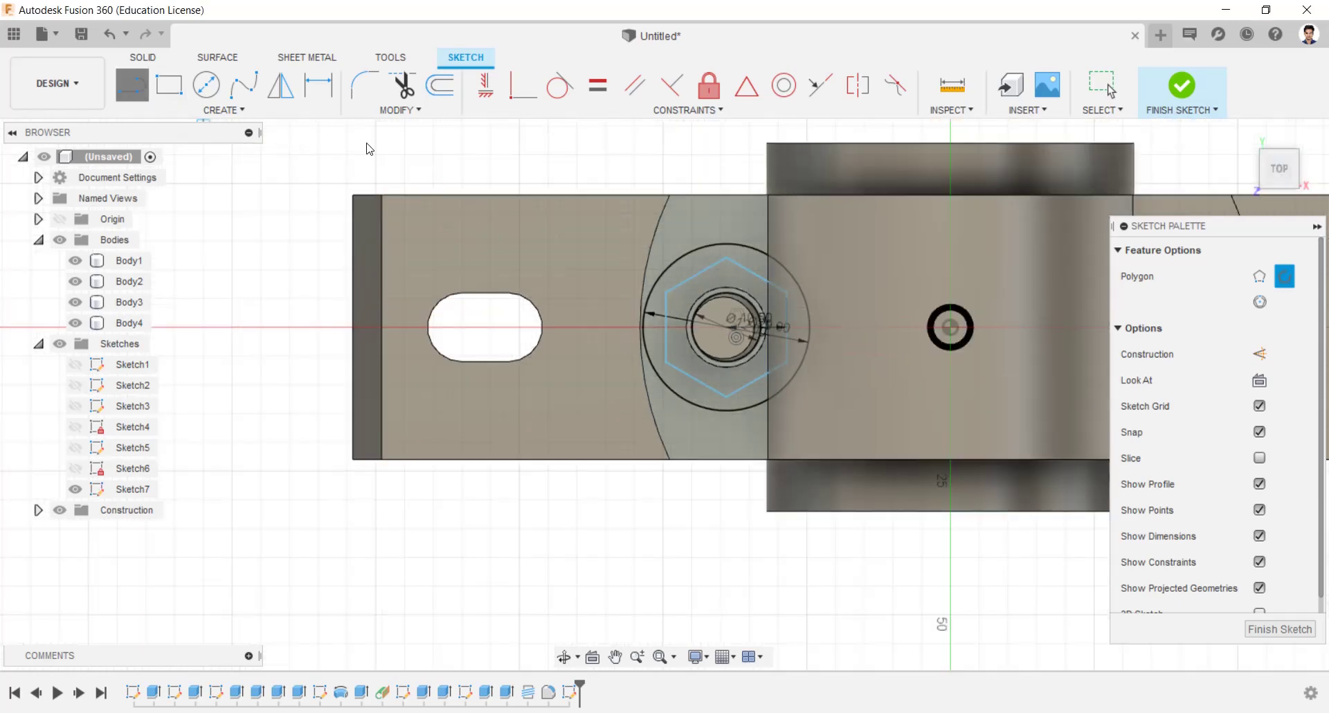
click(951, 323)
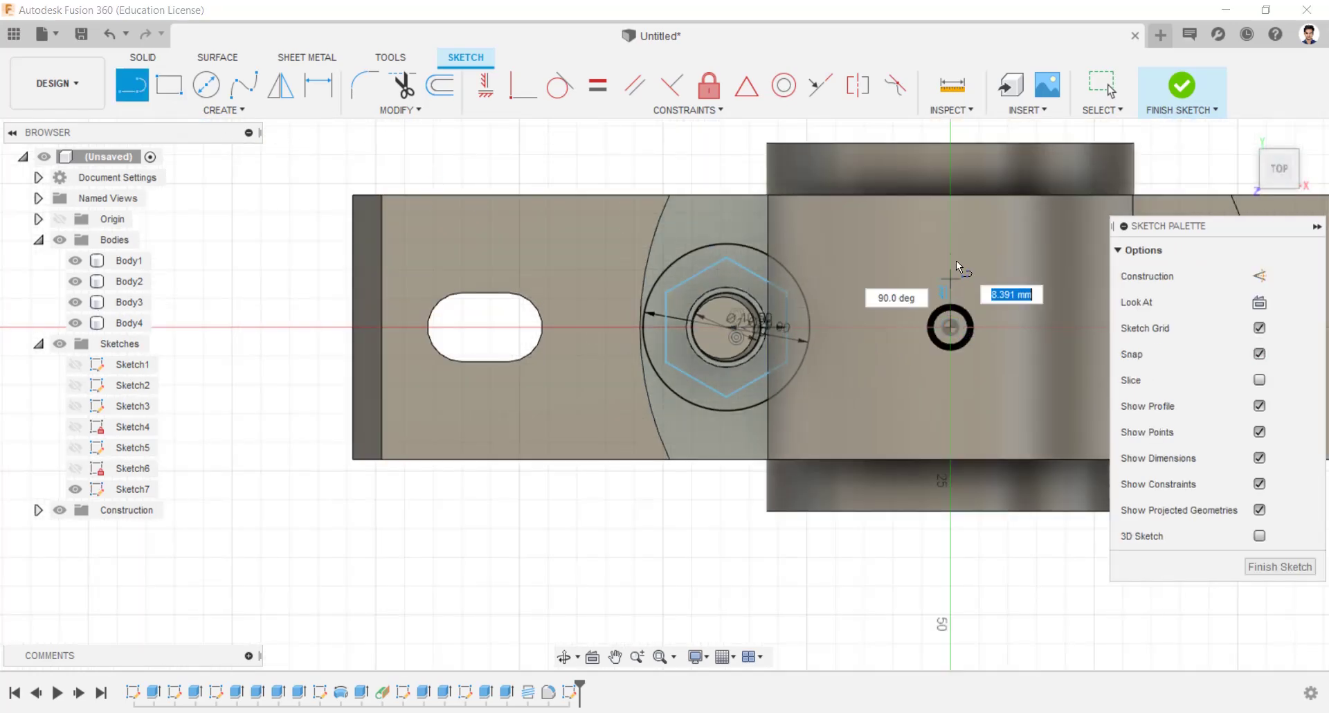
click(953, 259)
Mirror the 29 mm circle about the short vertical line onto the cap's opposite lug and finish the sketch.
click(281, 84)
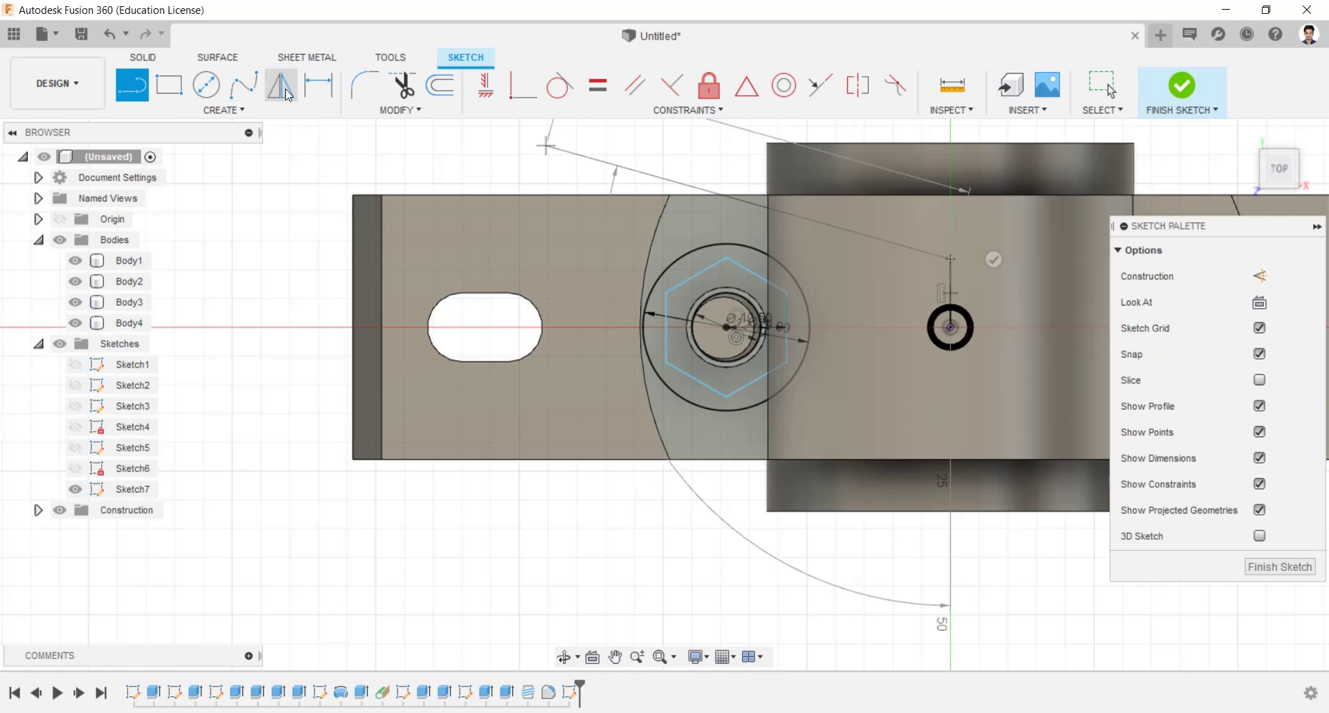
click(666, 271)
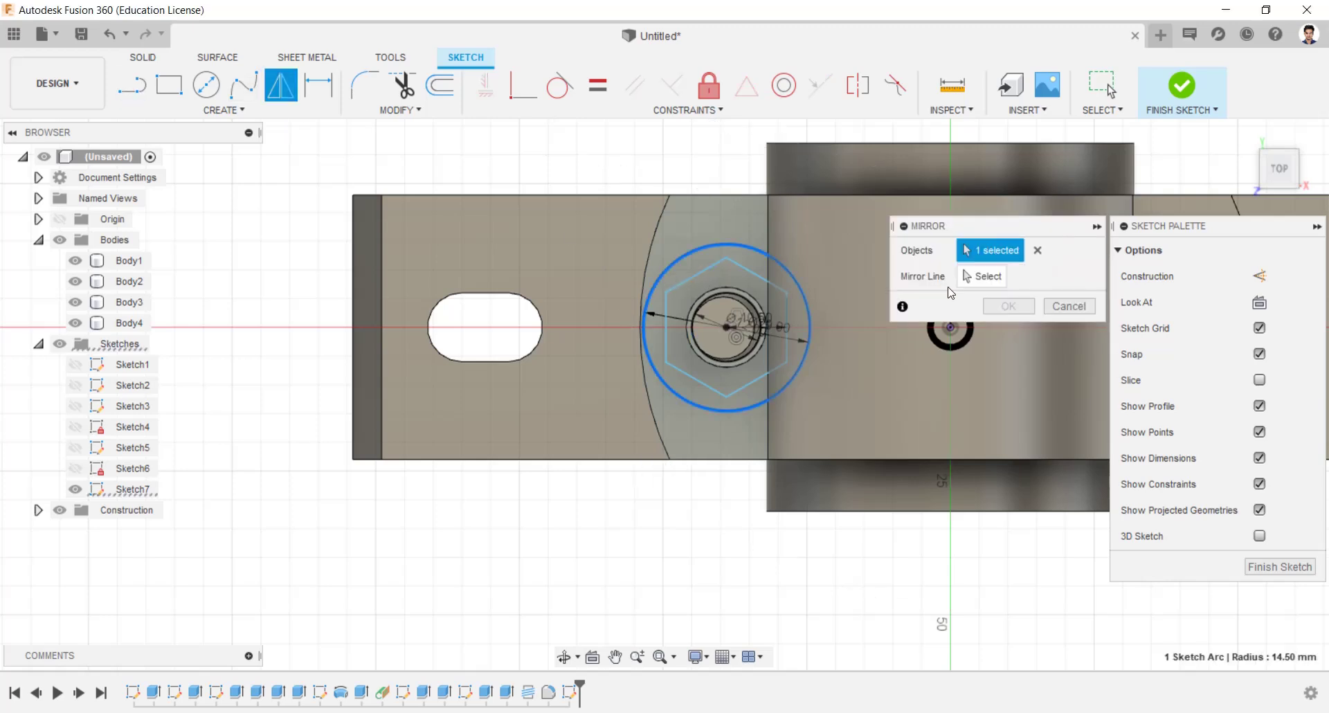
drag(972, 236, 973, 378)
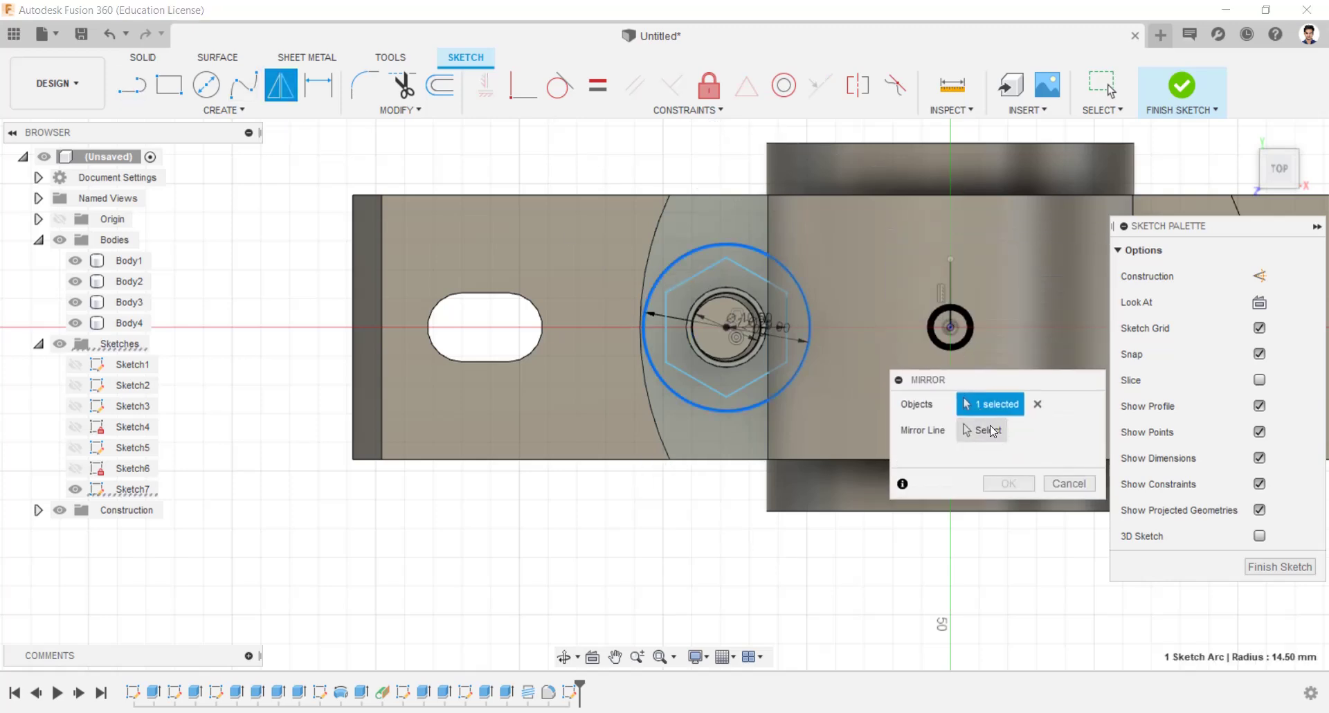
click(991, 431)
click(951, 297)
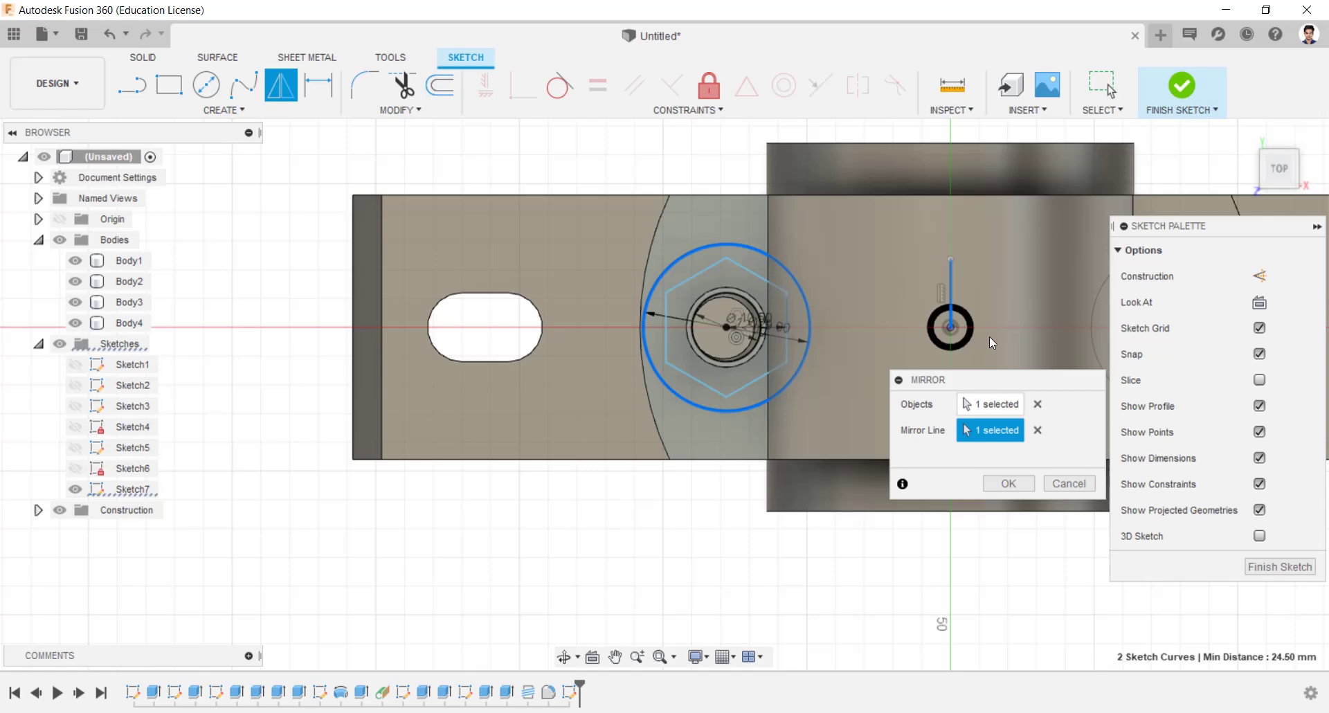
middle_drag(995, 331, 766, 333)
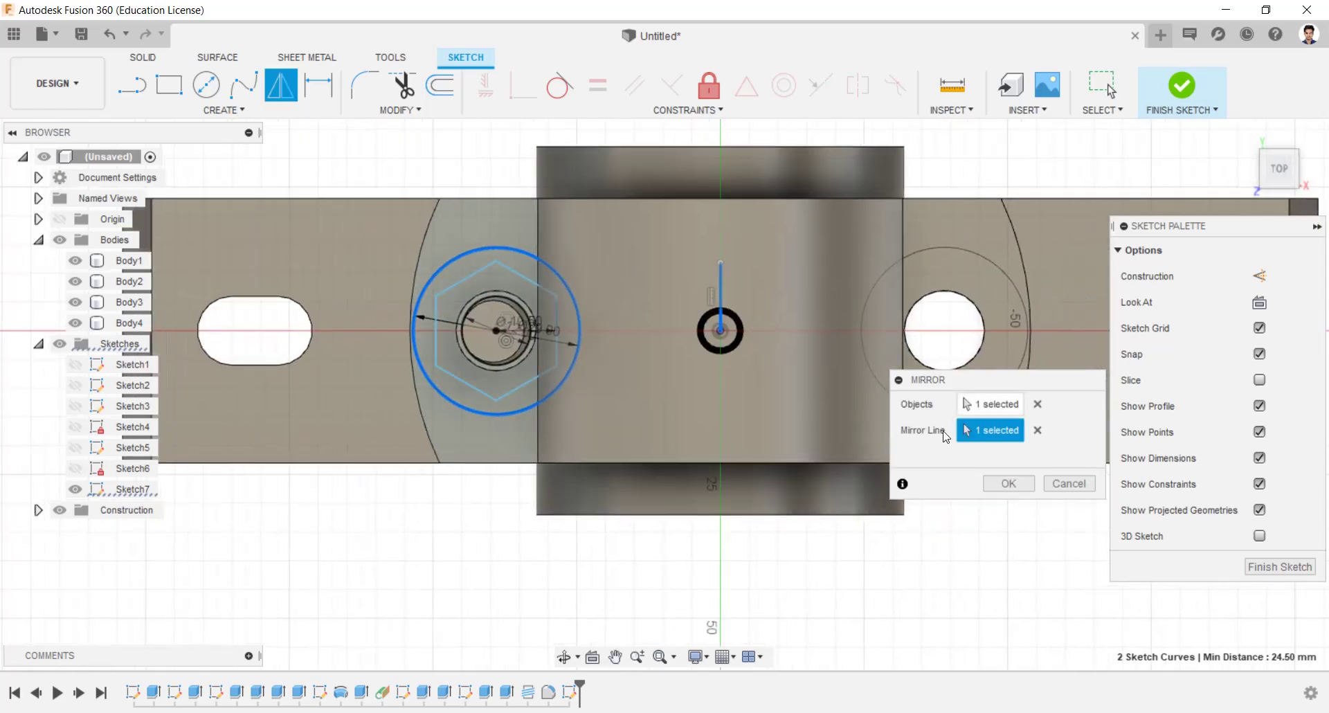
click(1009, 484)
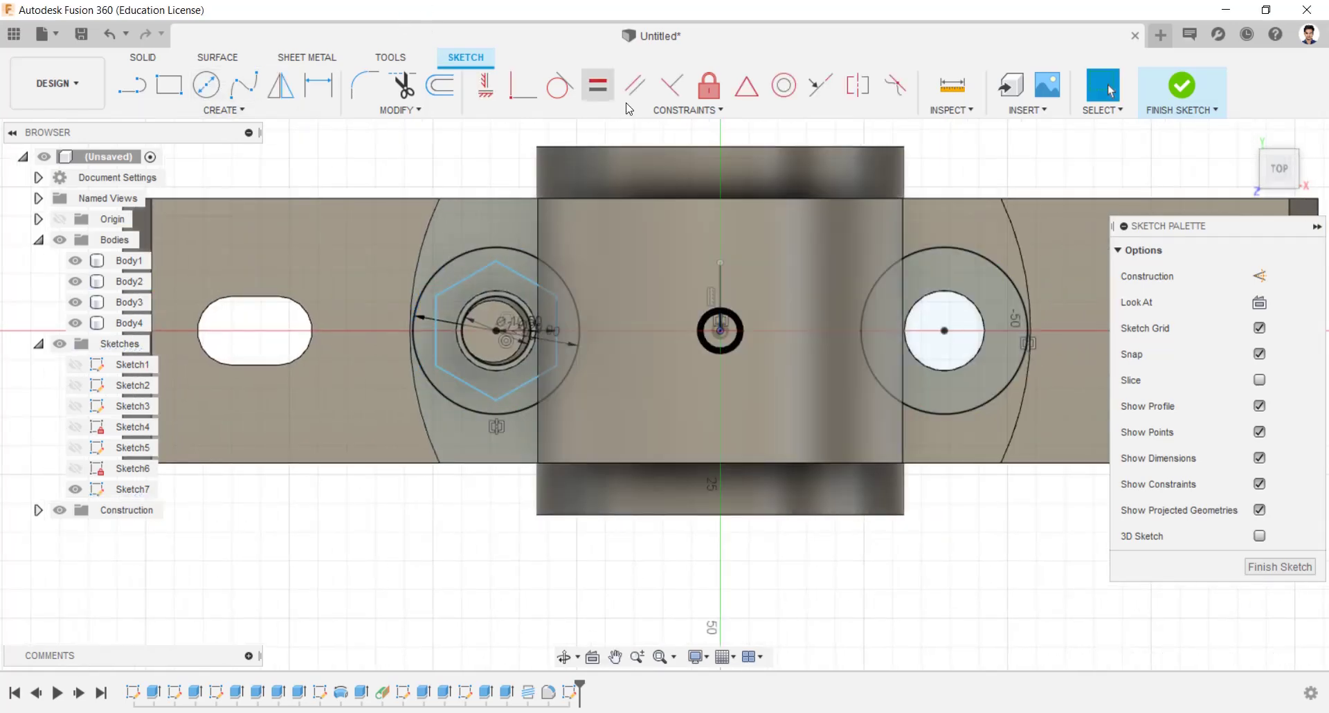
click(1180, 90)
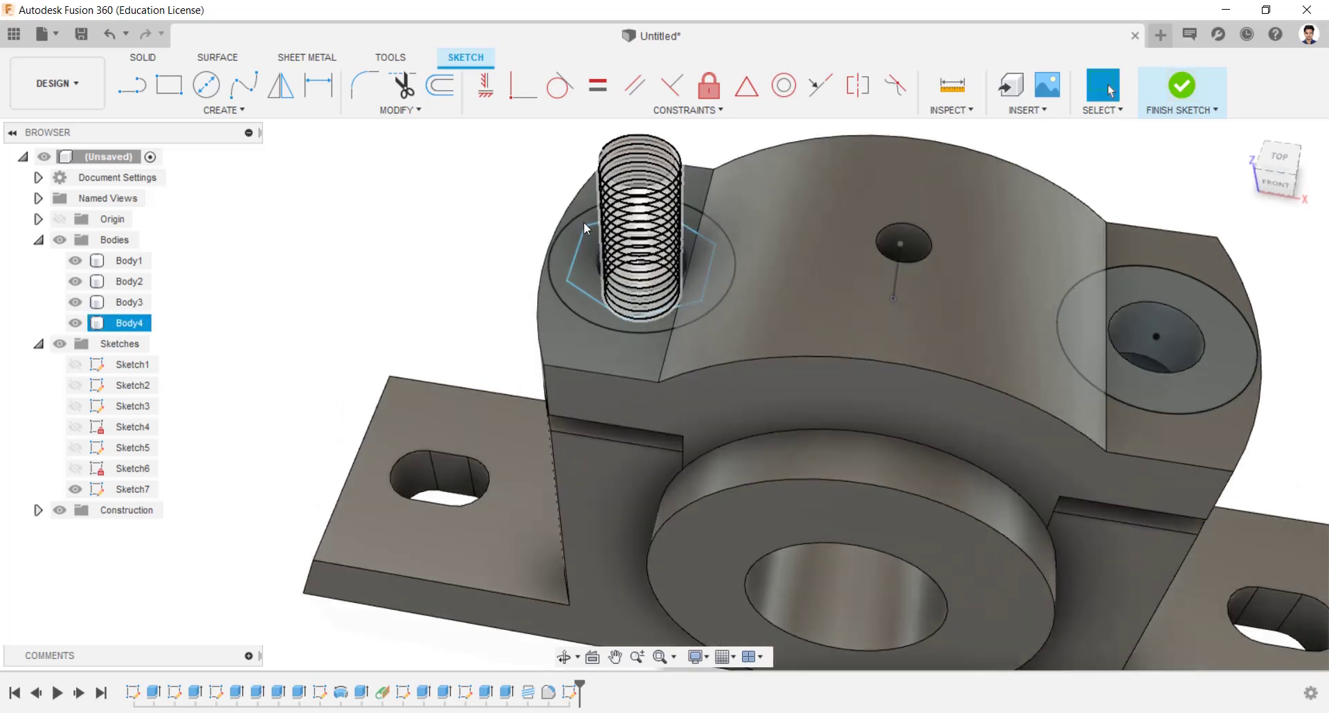
Cut the 29 mm circle areas 20 mm upward through the cap's curved sides to clear space above both lugs.
click(170, 82)
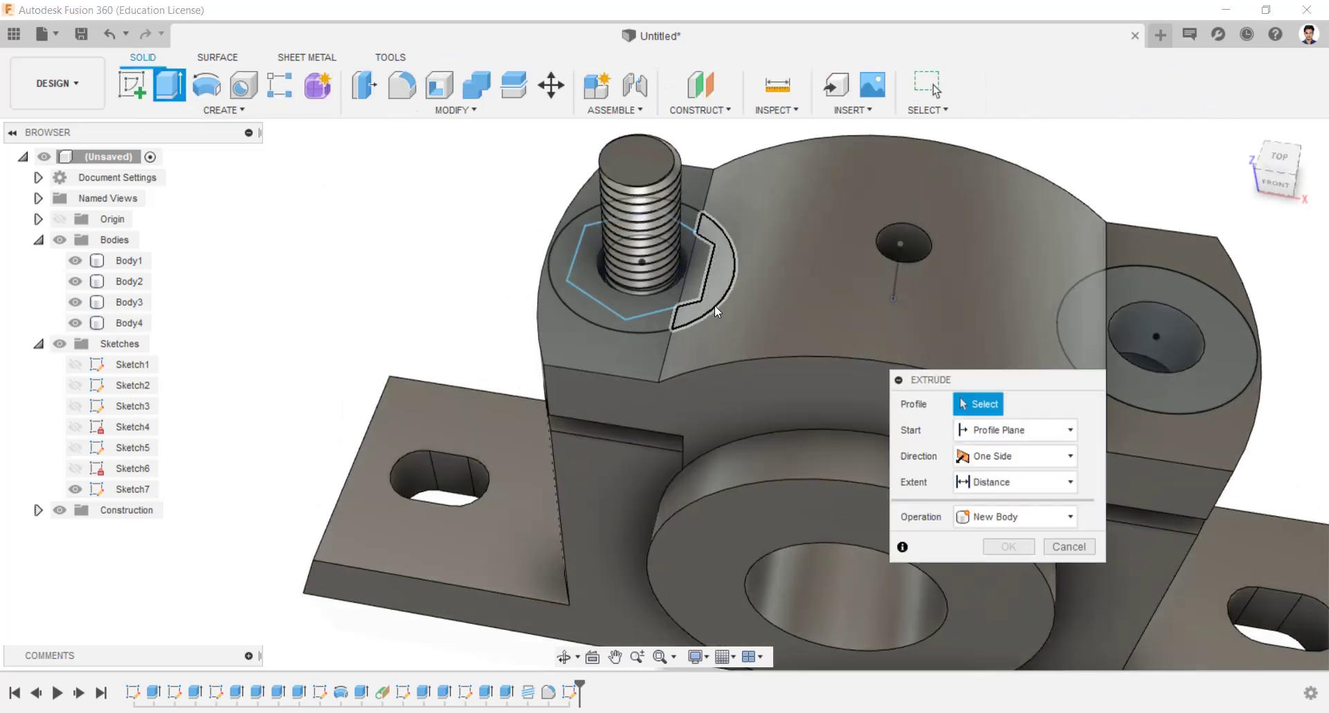
click(692, 276)
click(695, 277)
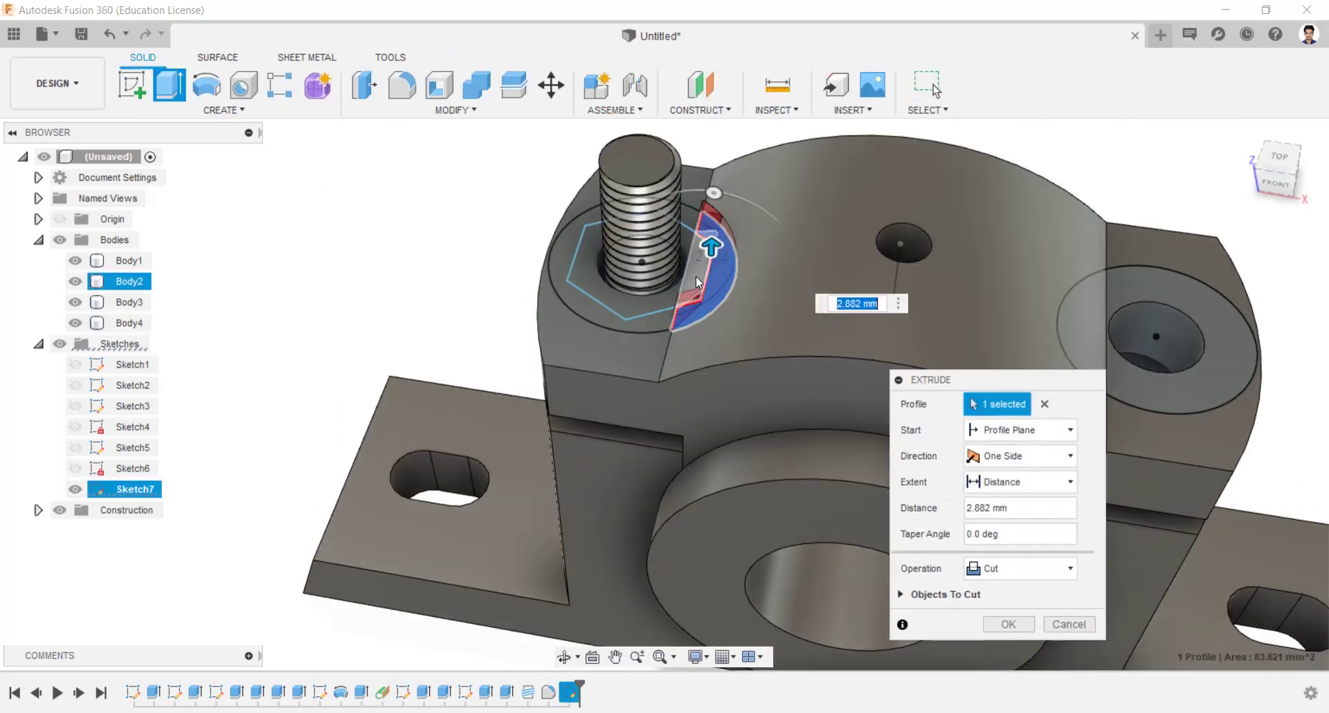
click(703, 273)
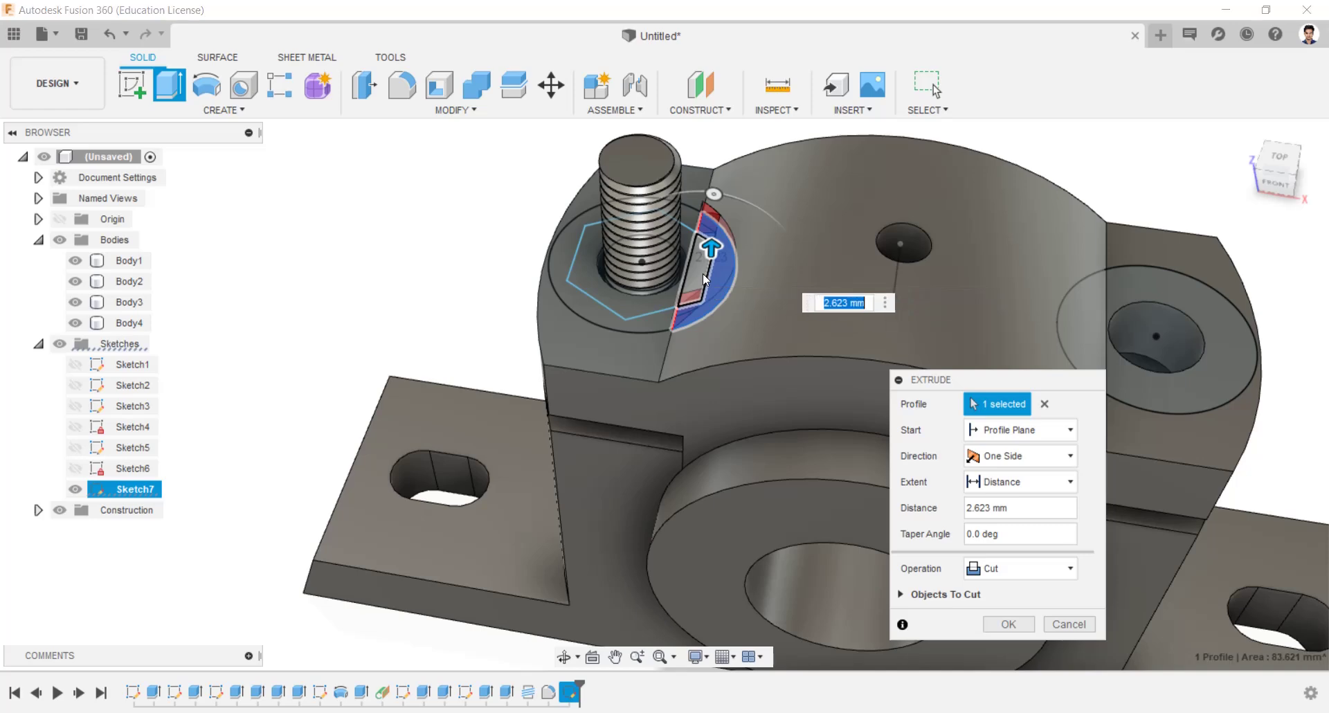
click(1078, 325)
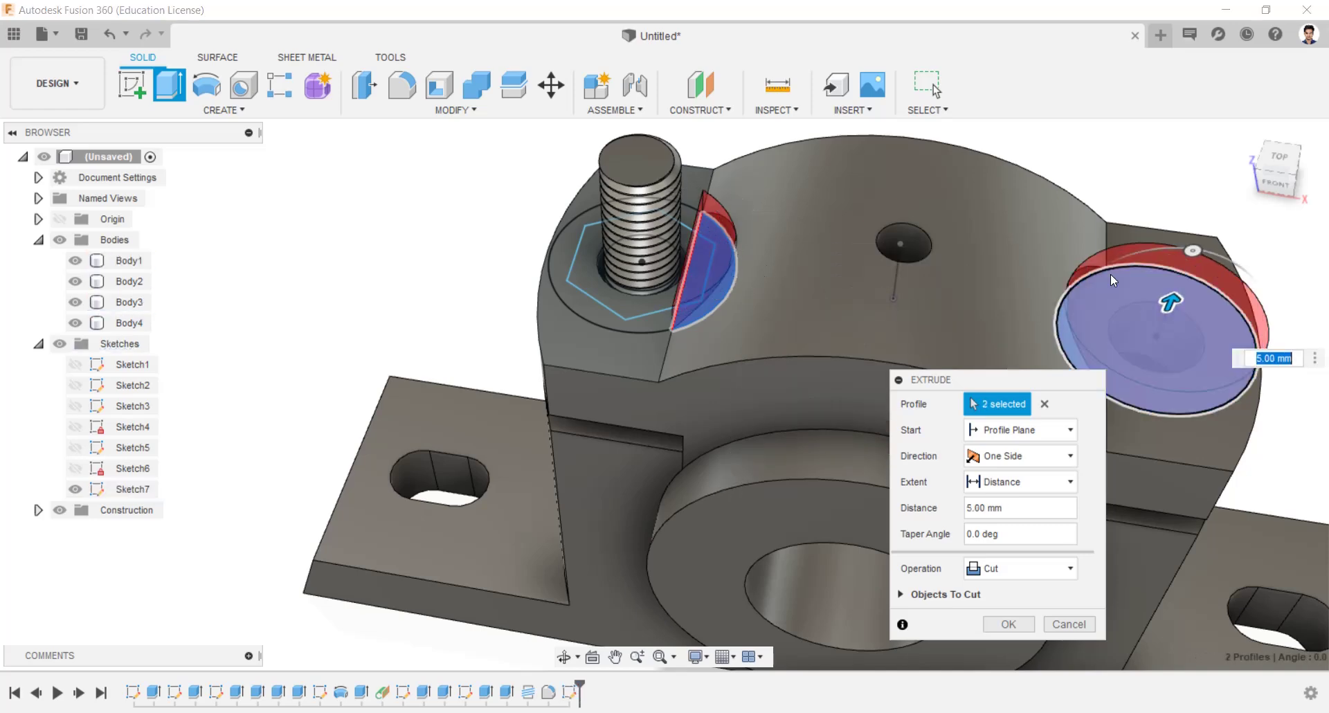
drag(1168, 278, 1204, 225)
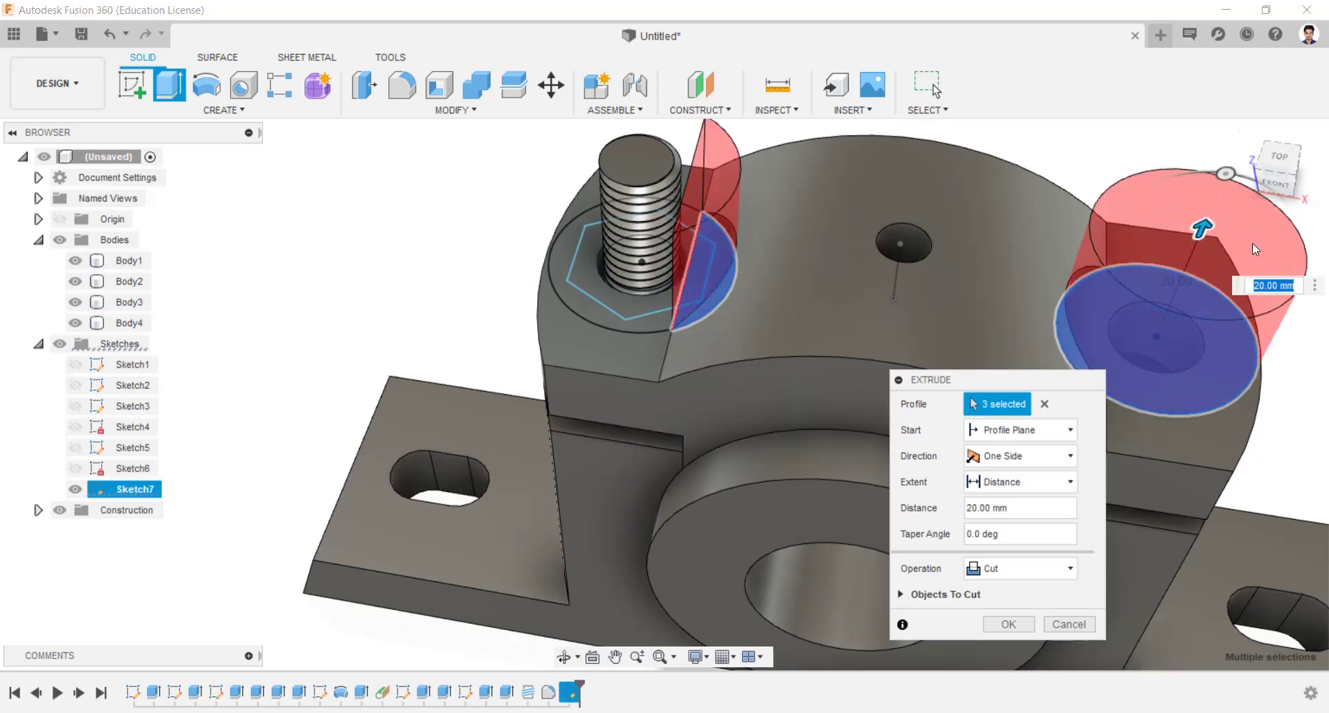
click(1007, 623)
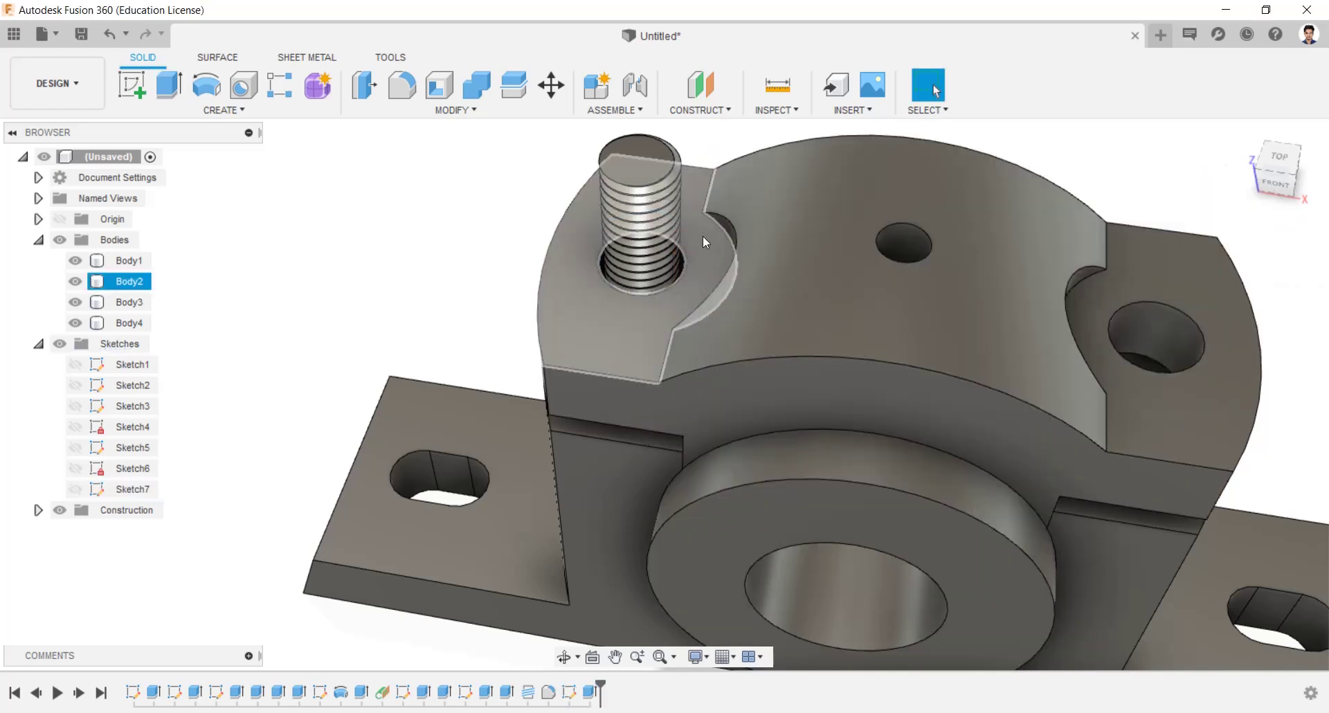
Show the nut sketch again and pick the hexagonal ring profiles around the bolt for an extrusion.
shift+middle_drag(703, 233, 699, 270)
click(76, 489)
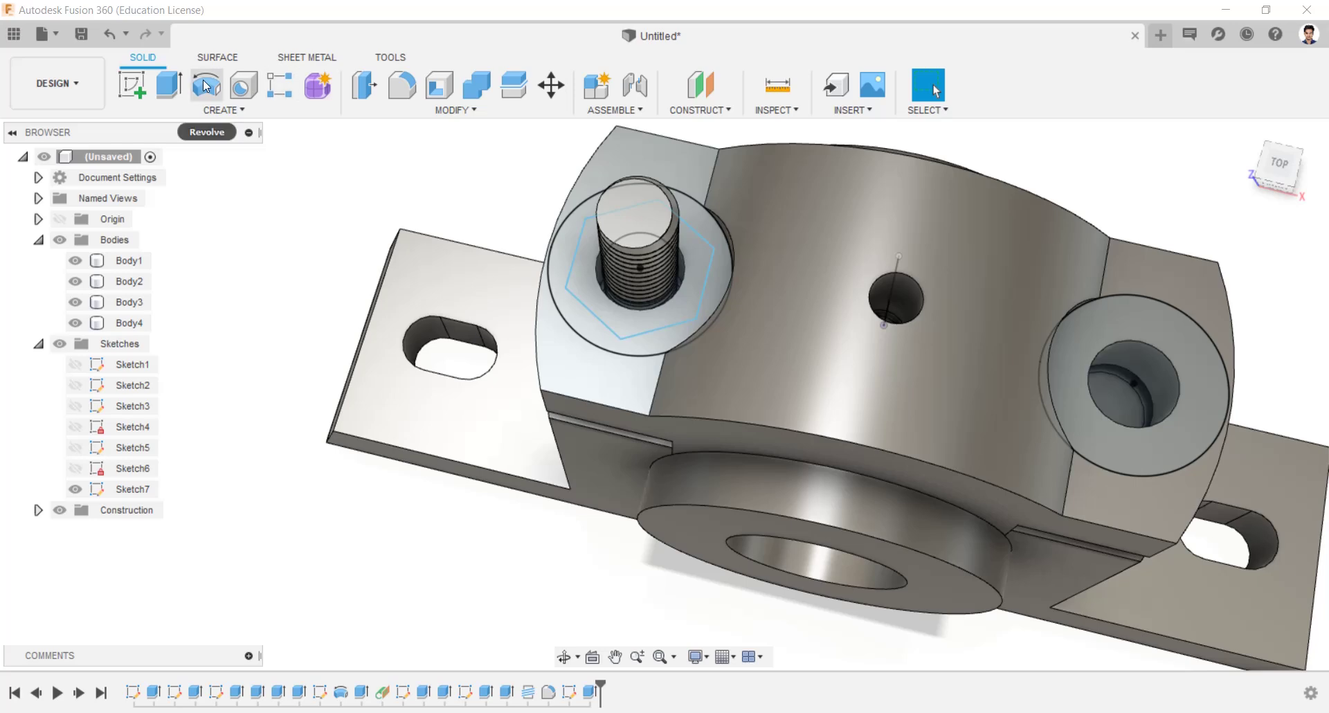
click(169, 84)
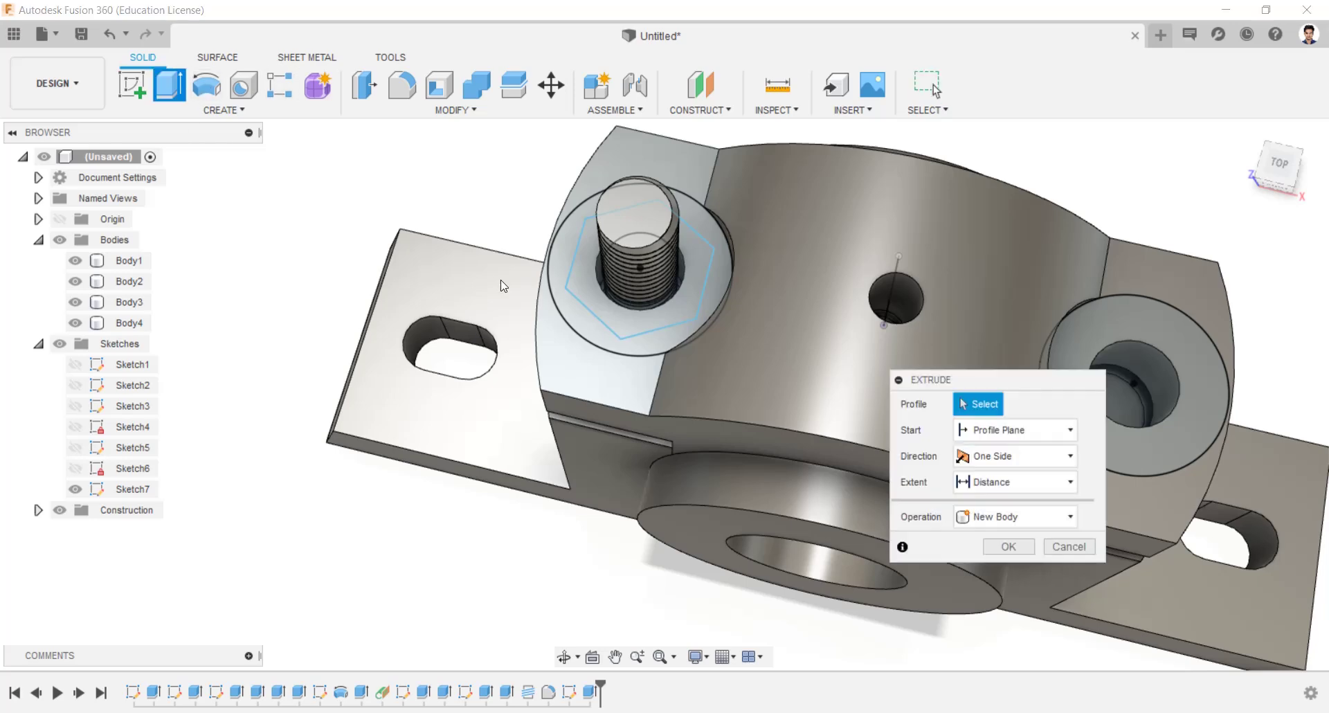
click(621, 317)
click(650, 293)
scroll(644, 308, up, 5)
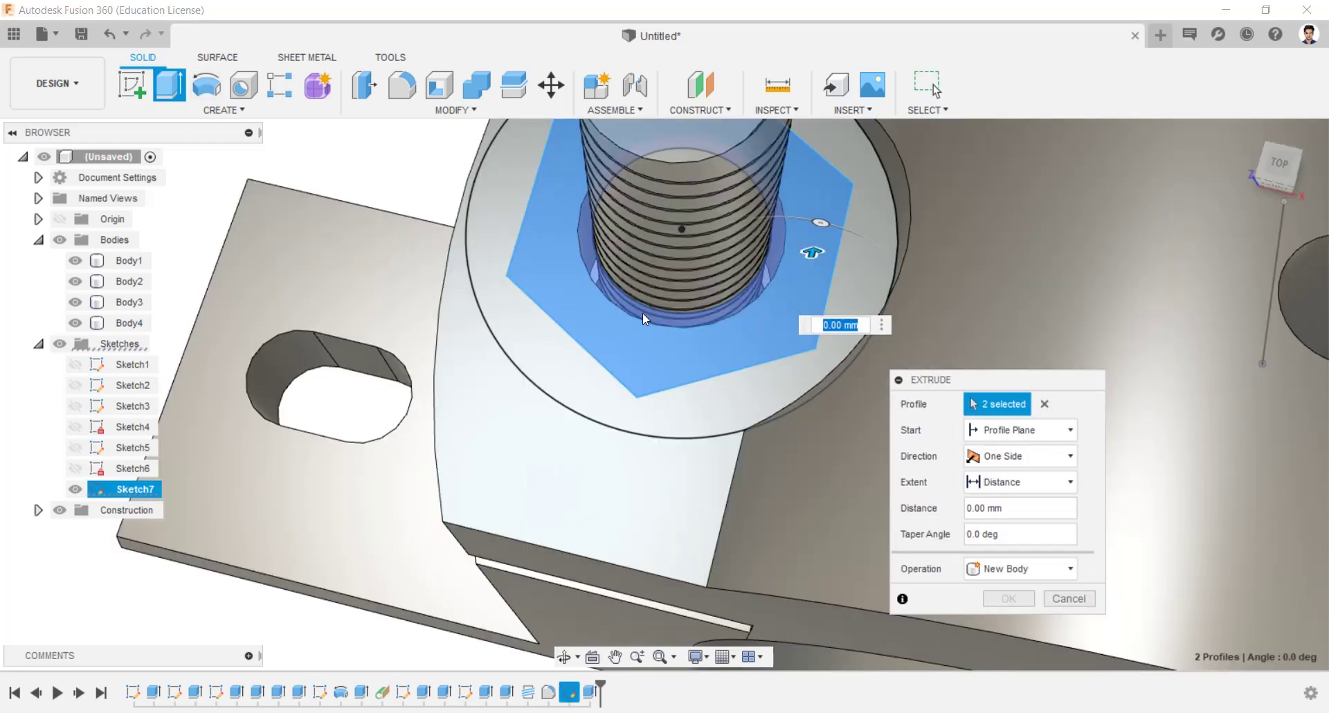
click(602, 274)
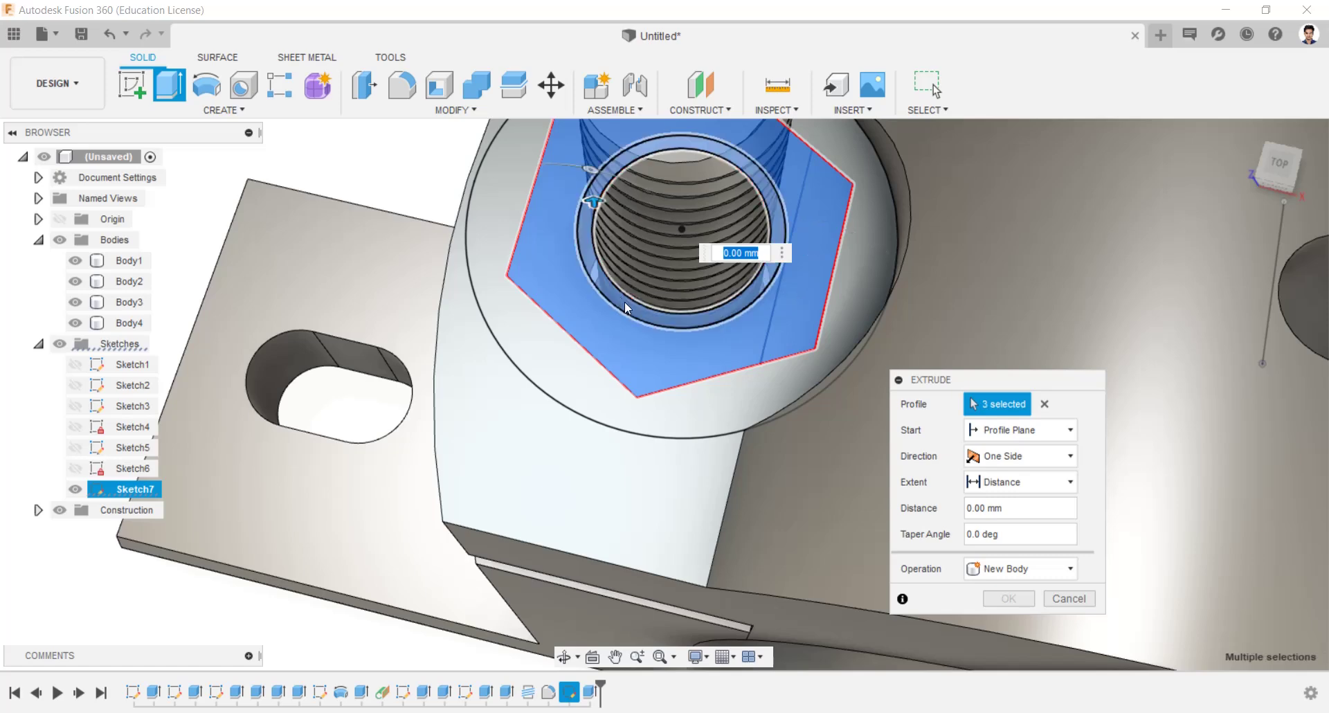
scroll(630, 291, down, 3)
click(613, 218)
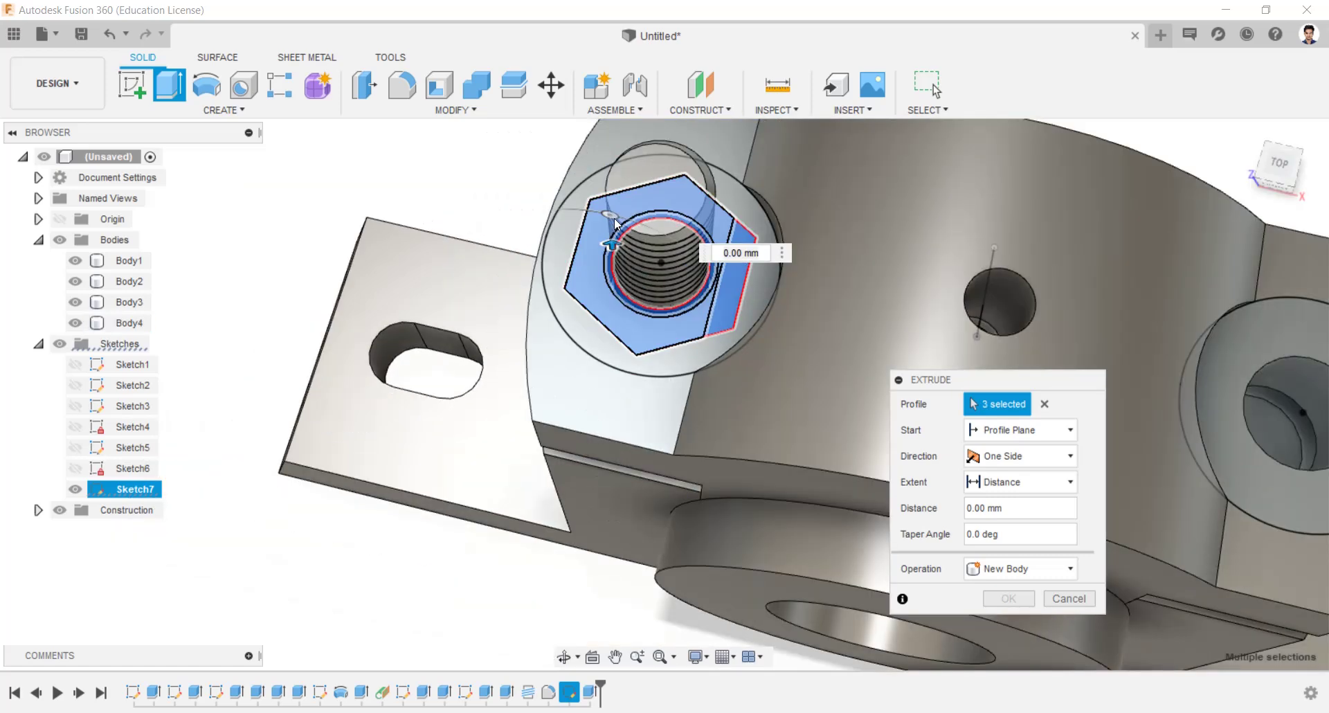
shift+middle_drag(750, 305, 676, 298)
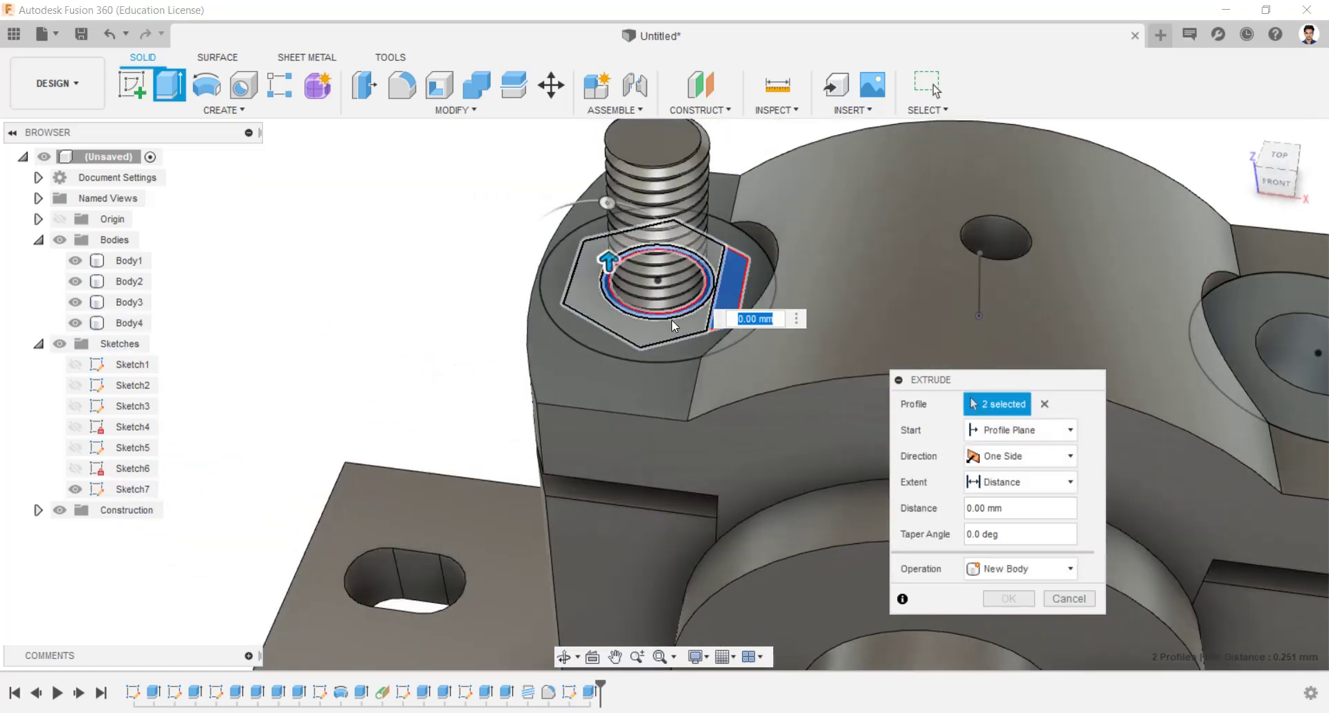
click(671, 321)
Hide the base, cap, bush and bolt bodies.
click(75, 323)
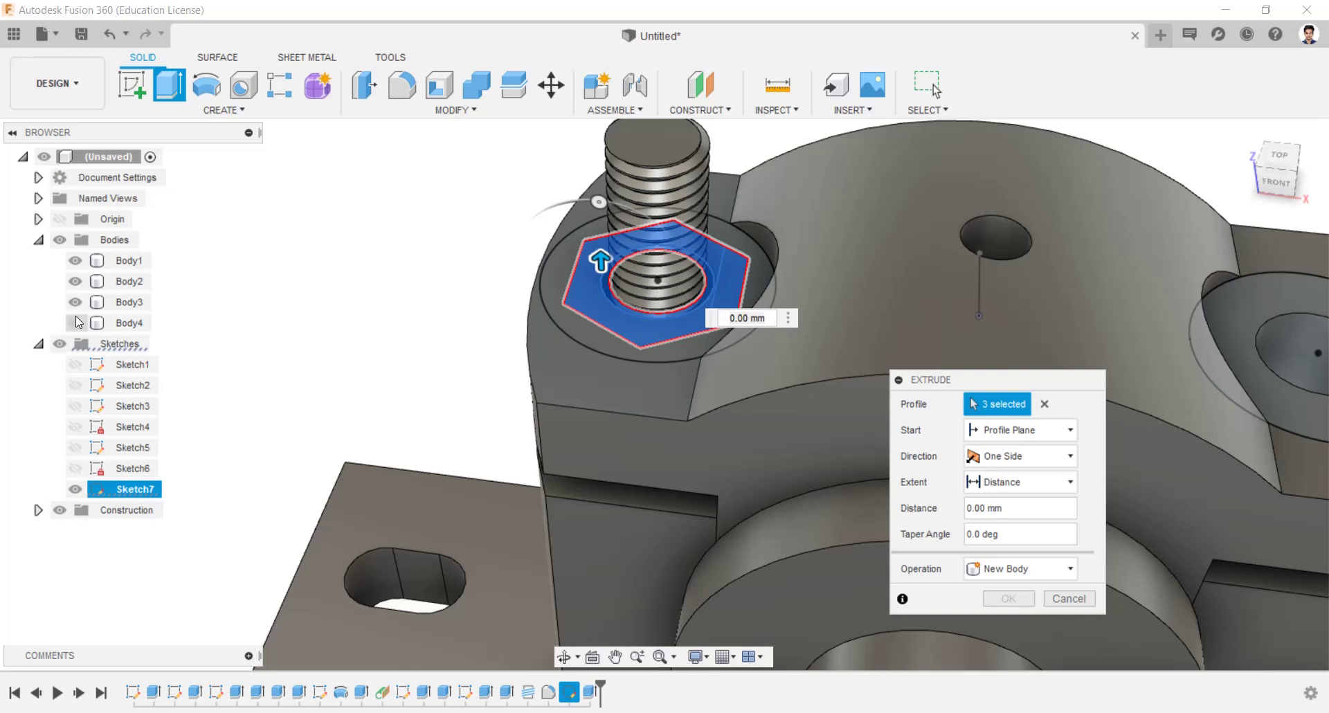
click(75, 302)
click(75, 281)
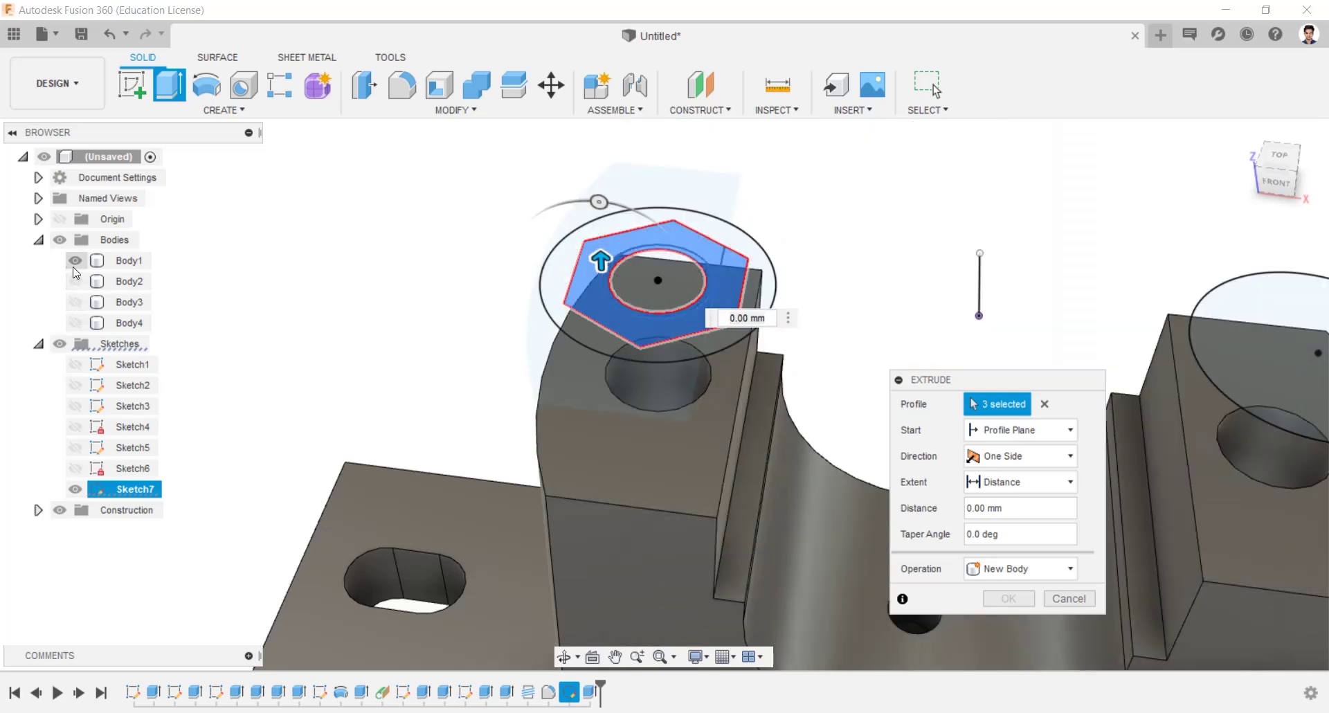
click(74, 261)
Extrude the hexagonal ring 12 mm upward as a new body to form the nut.
drag(600, 261, 596, 226)
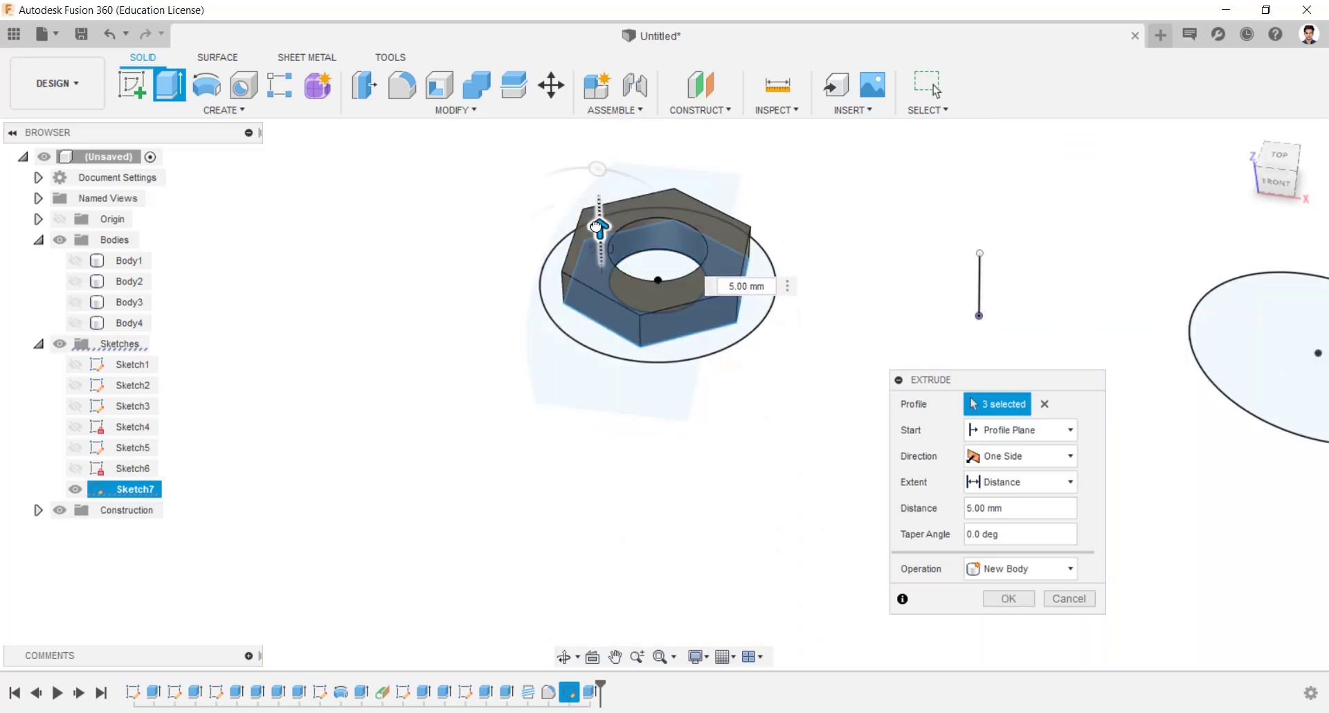
text(12)
key(Return)
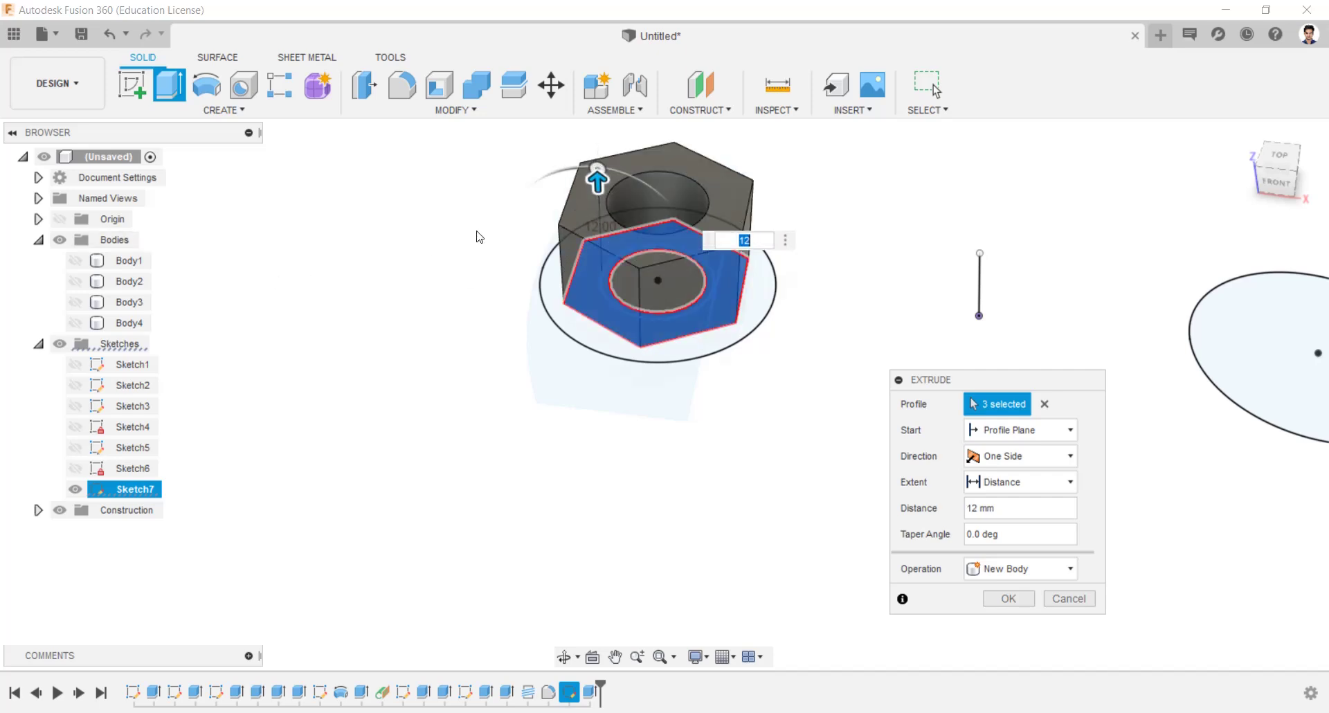
click(1007, 600)
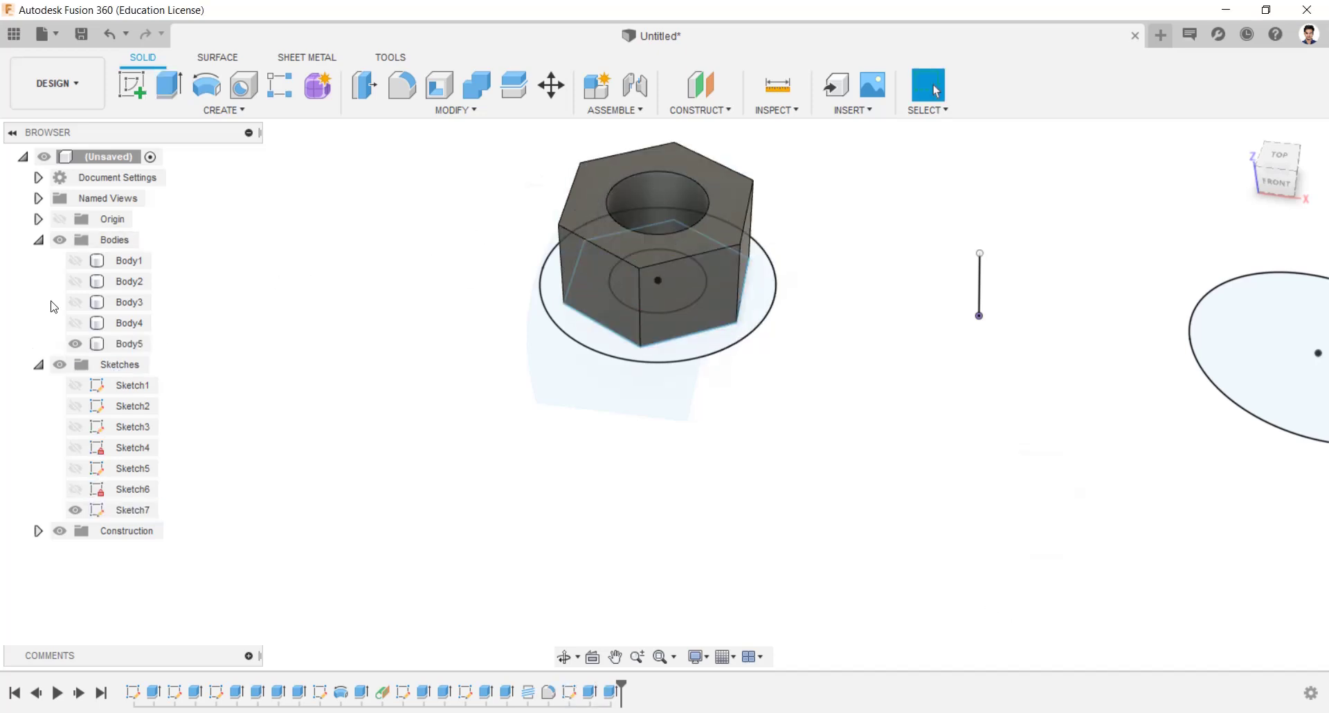
Hide the 12 mm nut and extrude the same hexagonal ring 8 mm from a 12 mm offset plane as a new body.
click(74, 343)
click(94, 489)
key(Escape)
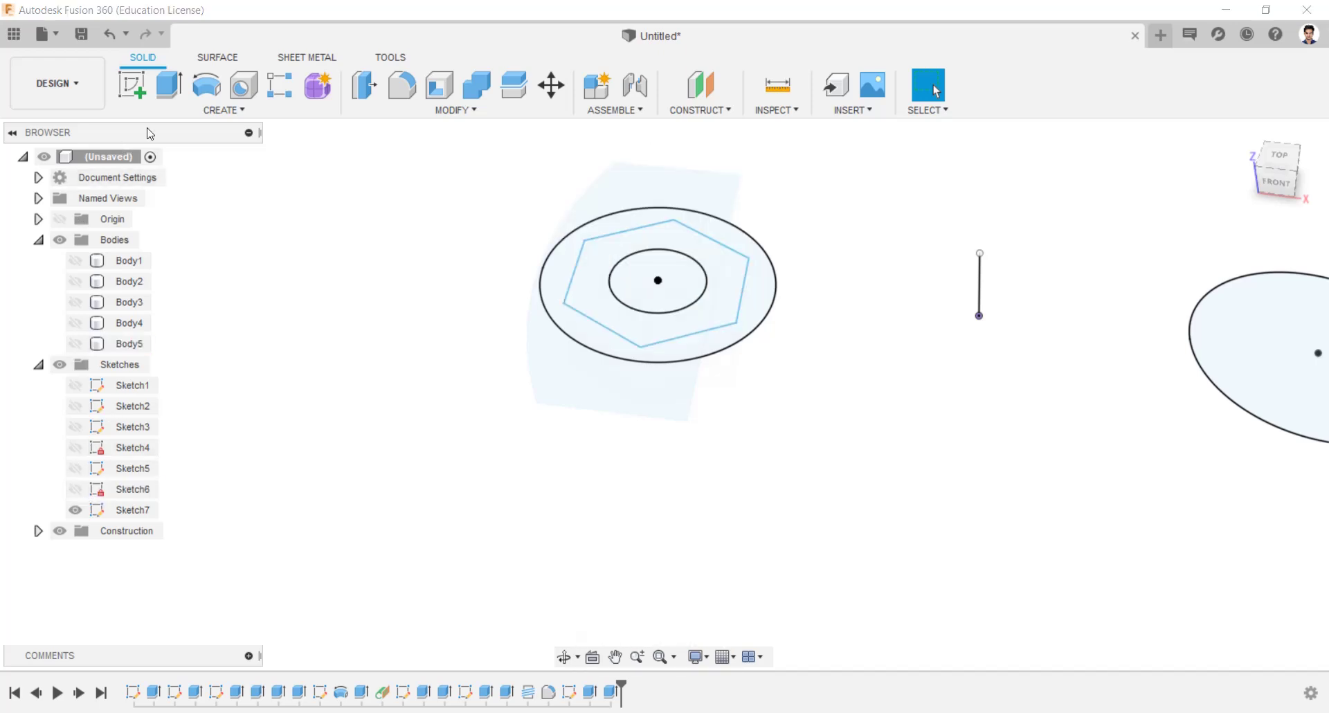
click(169, 96)
click(722, 316)
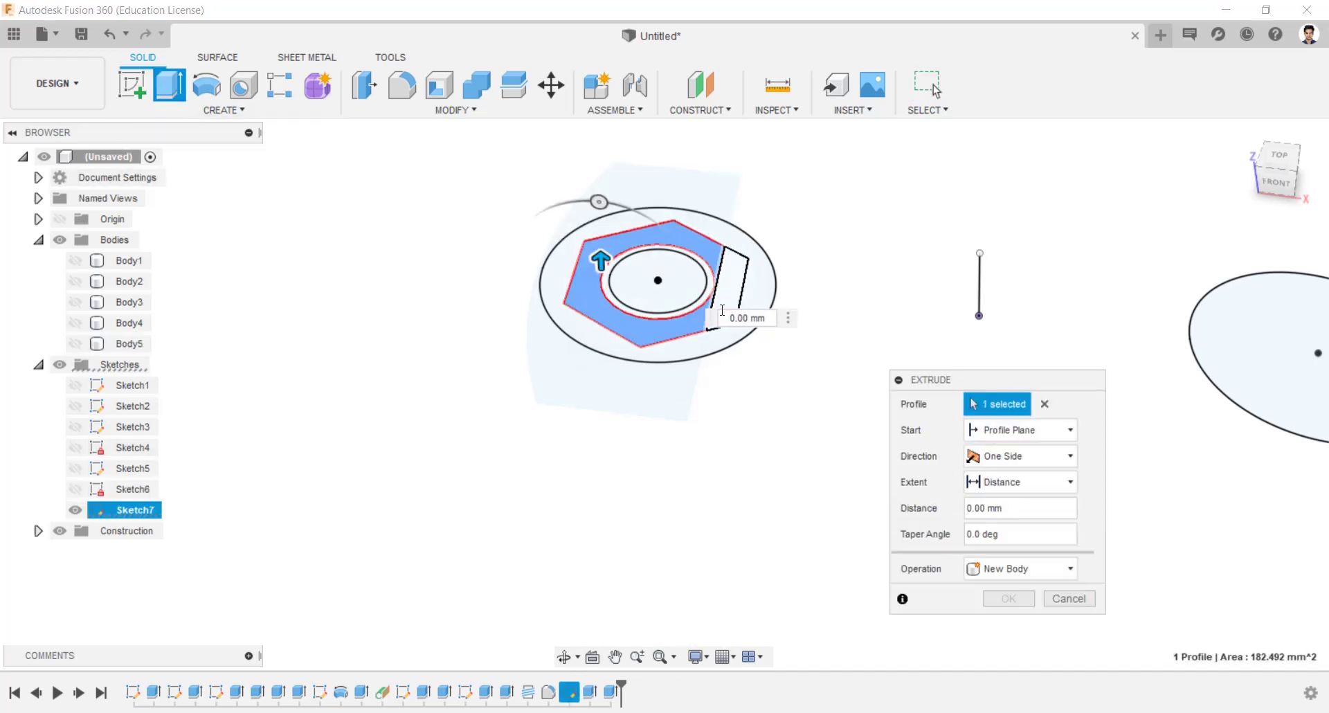
click(725, 296)
click(711, 281)
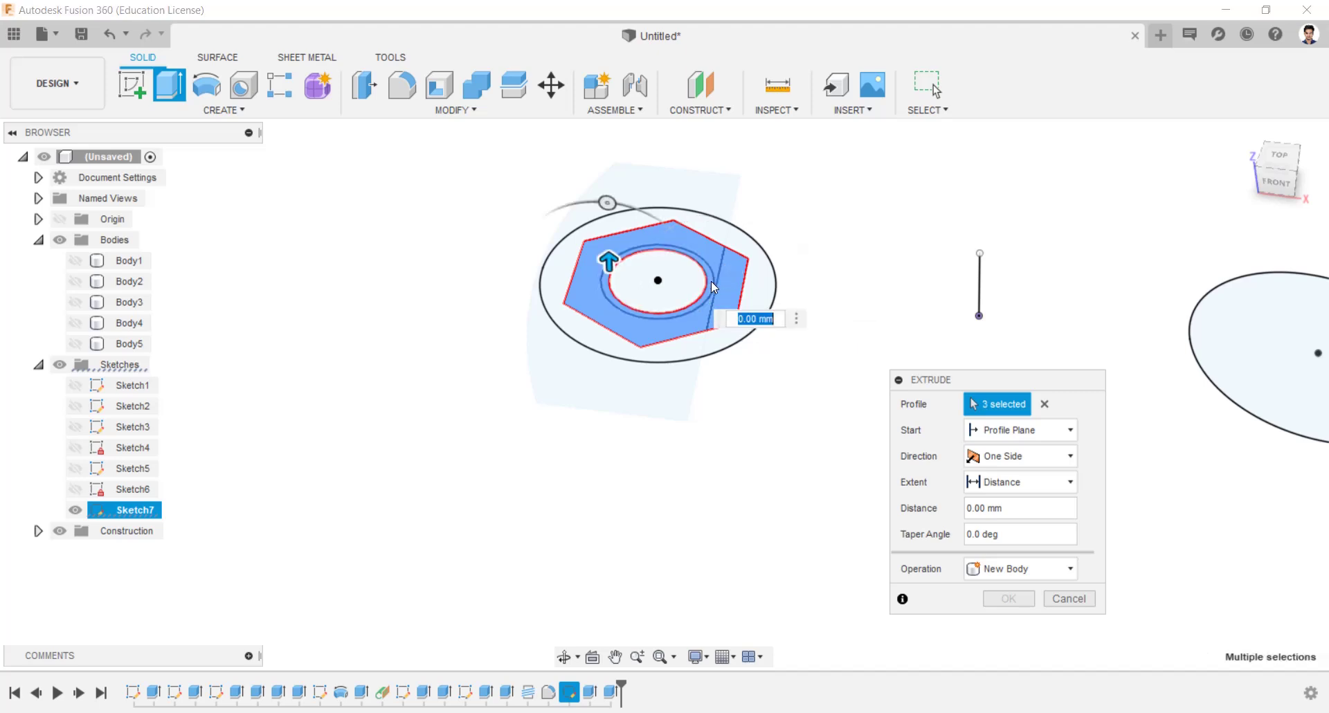
click(1051, 431)
click(1031, 470)
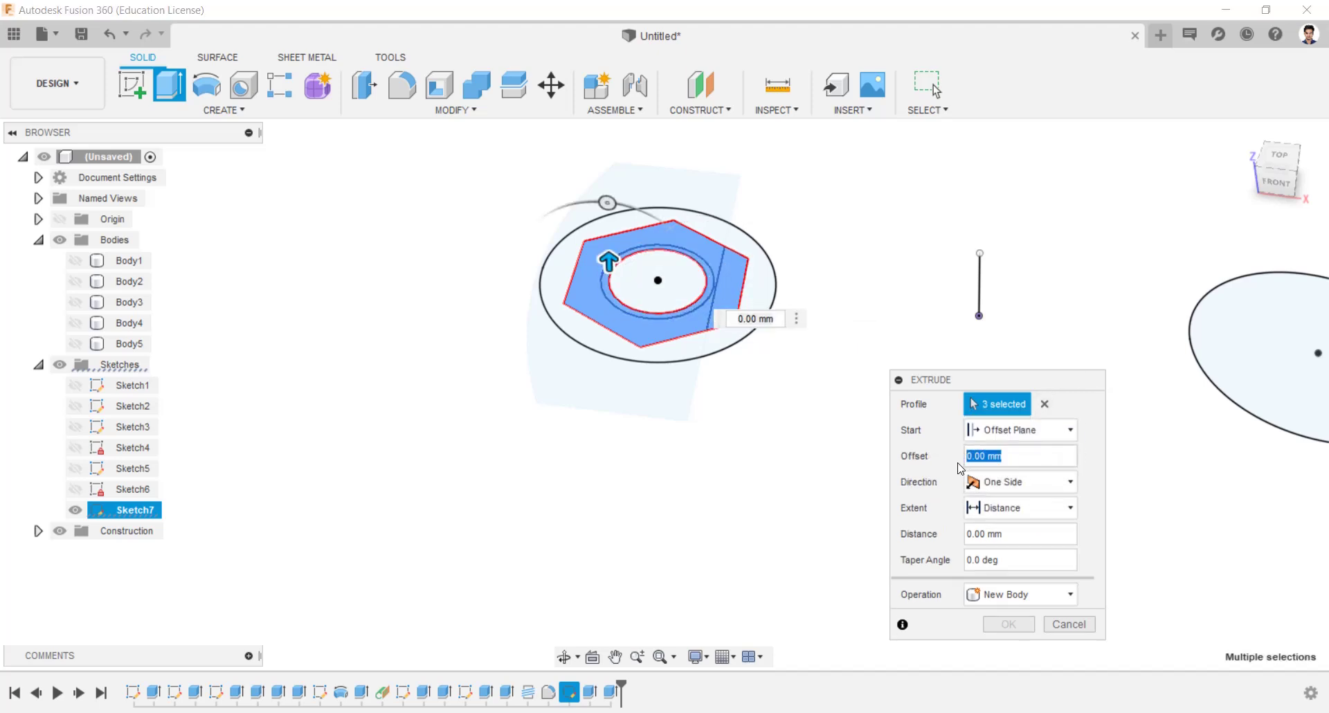
key(Tab)
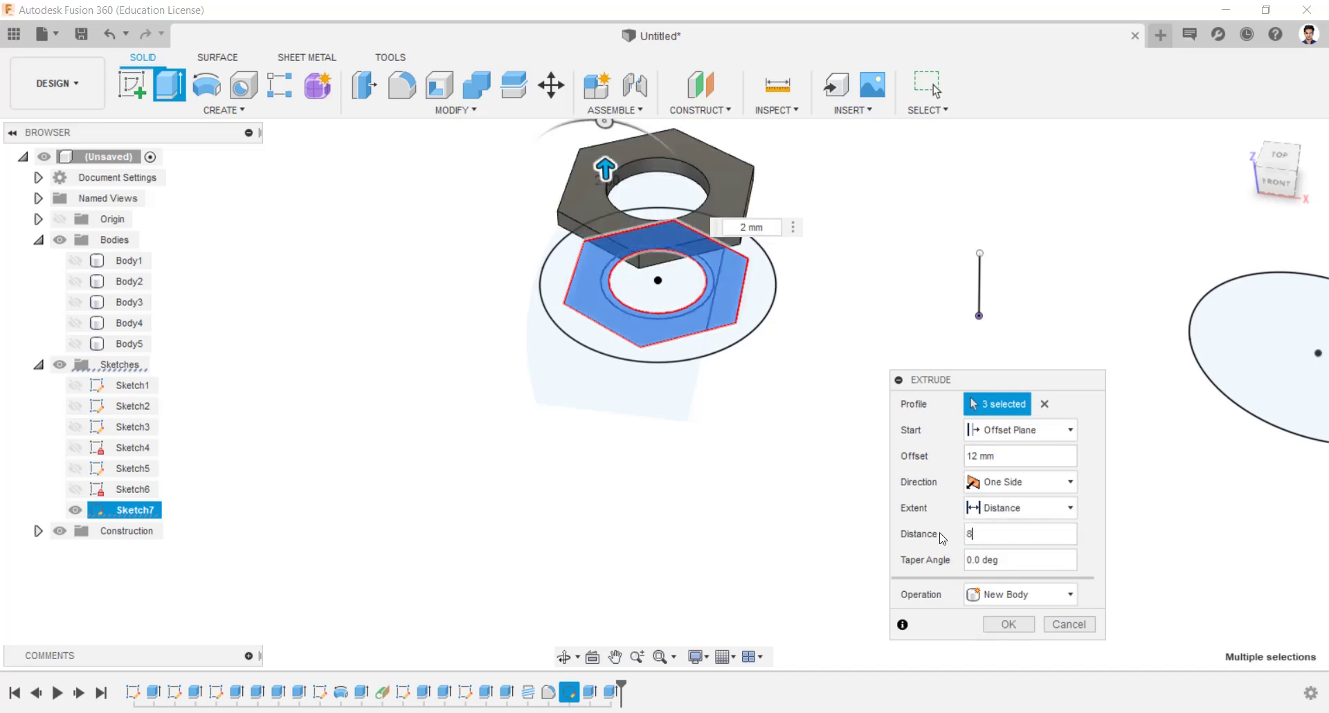
click(1009, 624)
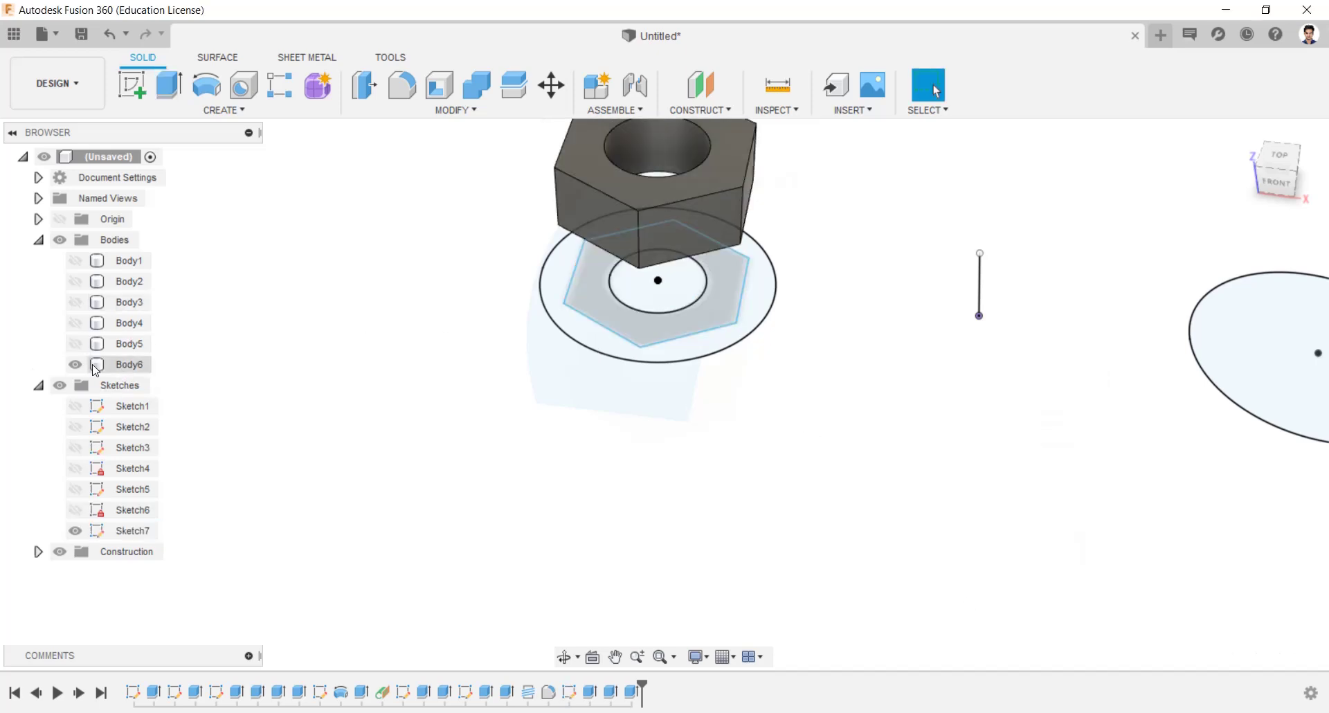
Show the lower nut again and create a construction plane through two opposite vertical edges of the upper nut.
click(75, 343)
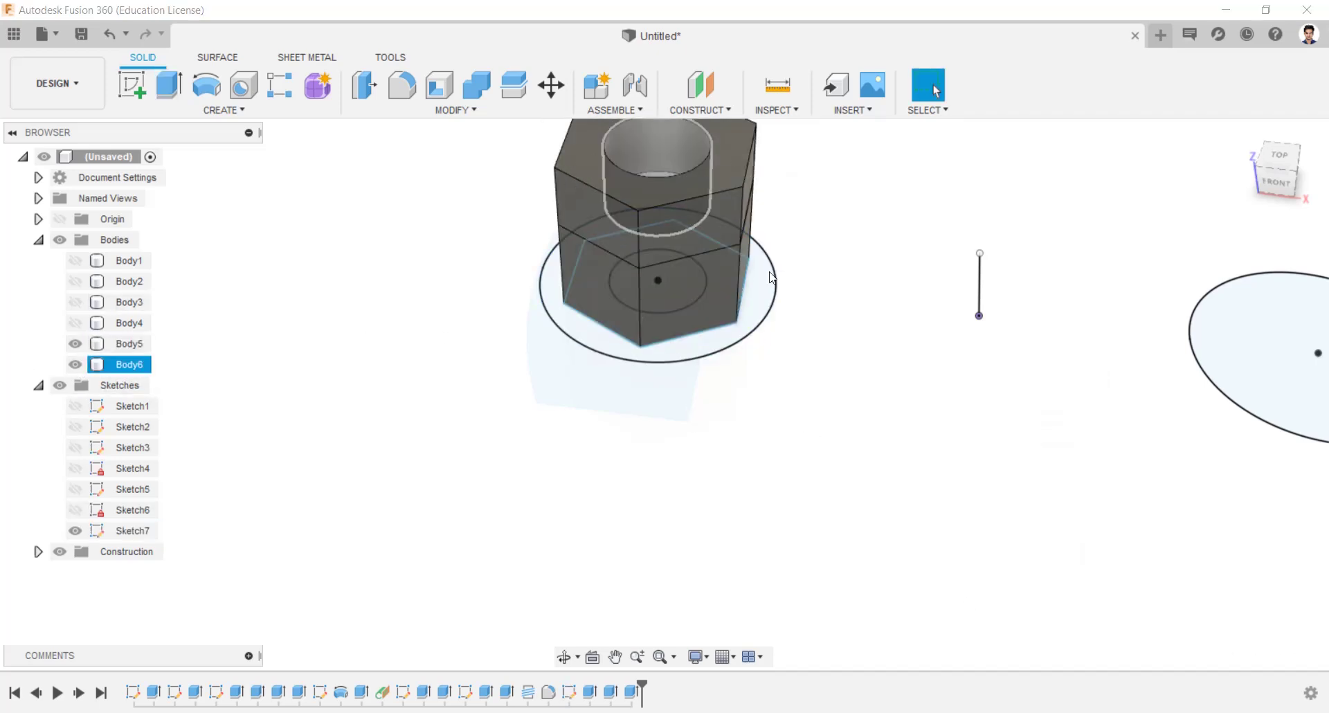
scroll(843, 274, down, 2)
middle_drag(842, 273, 821, 362)
click(716, 115)
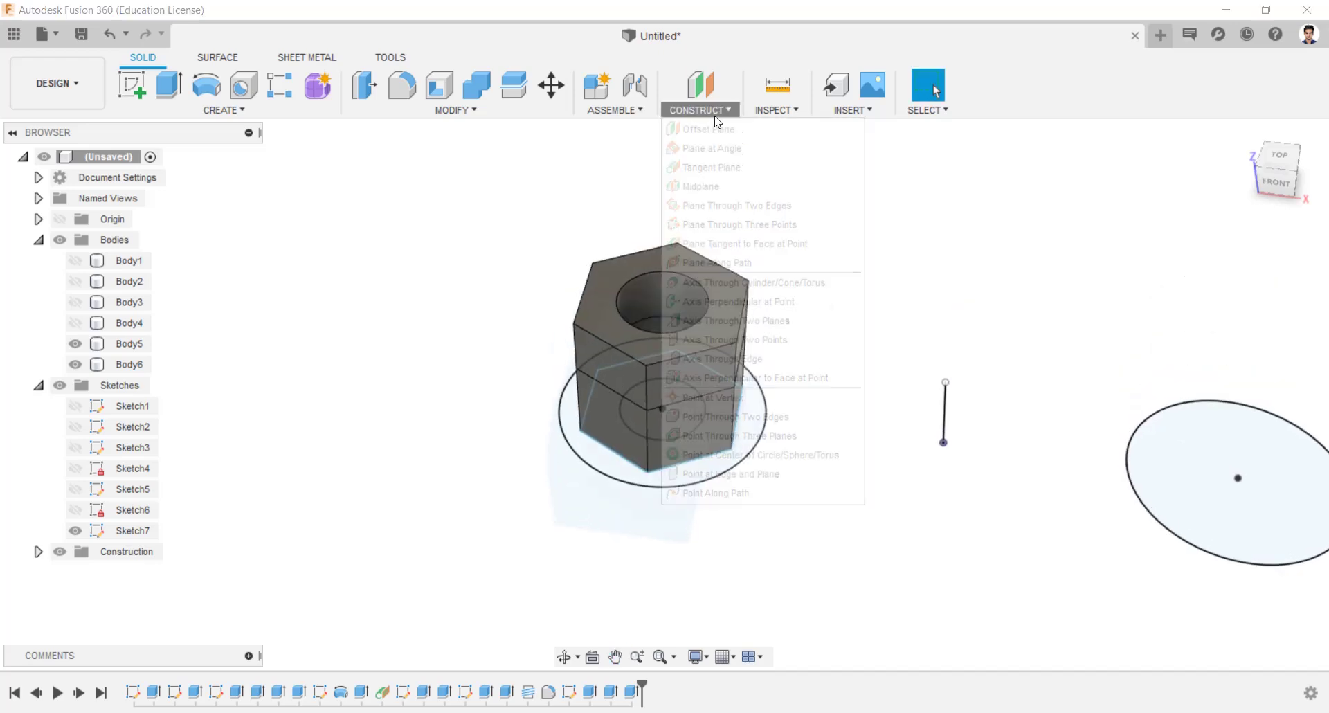
click(719, 206)
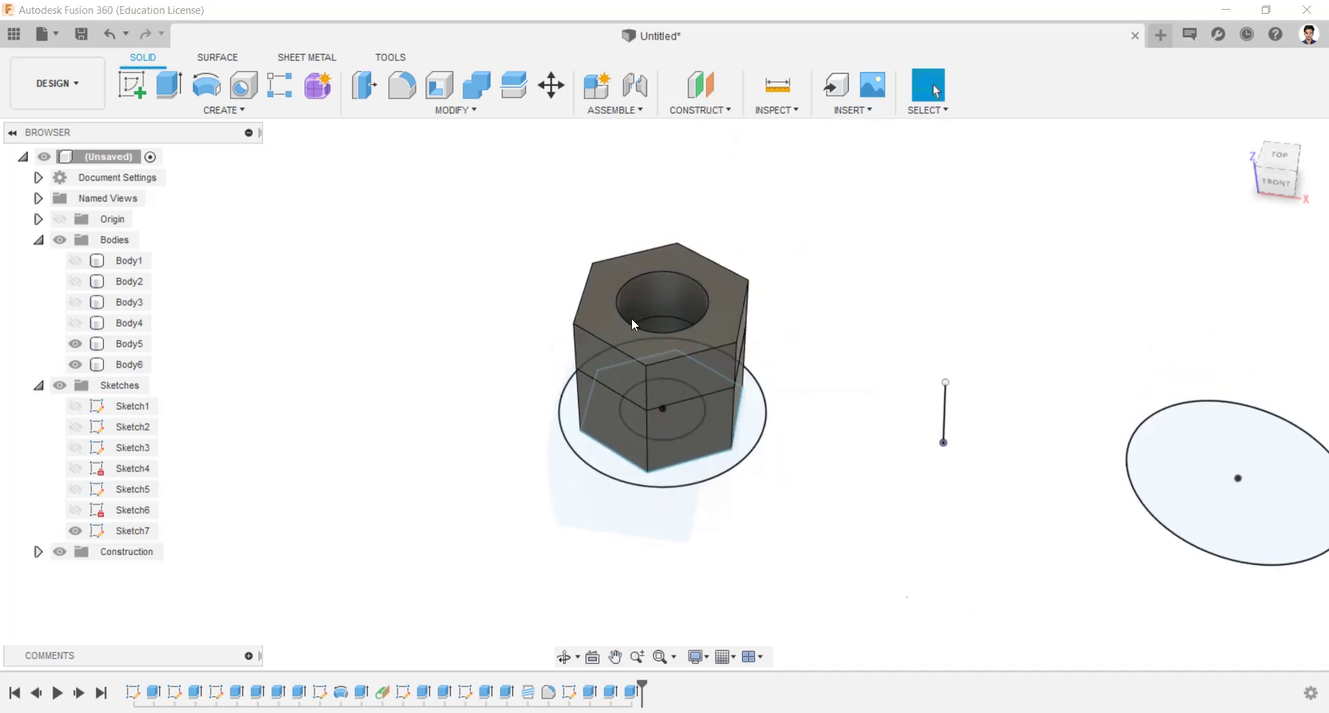
click(575, 347)
click(748, 308)
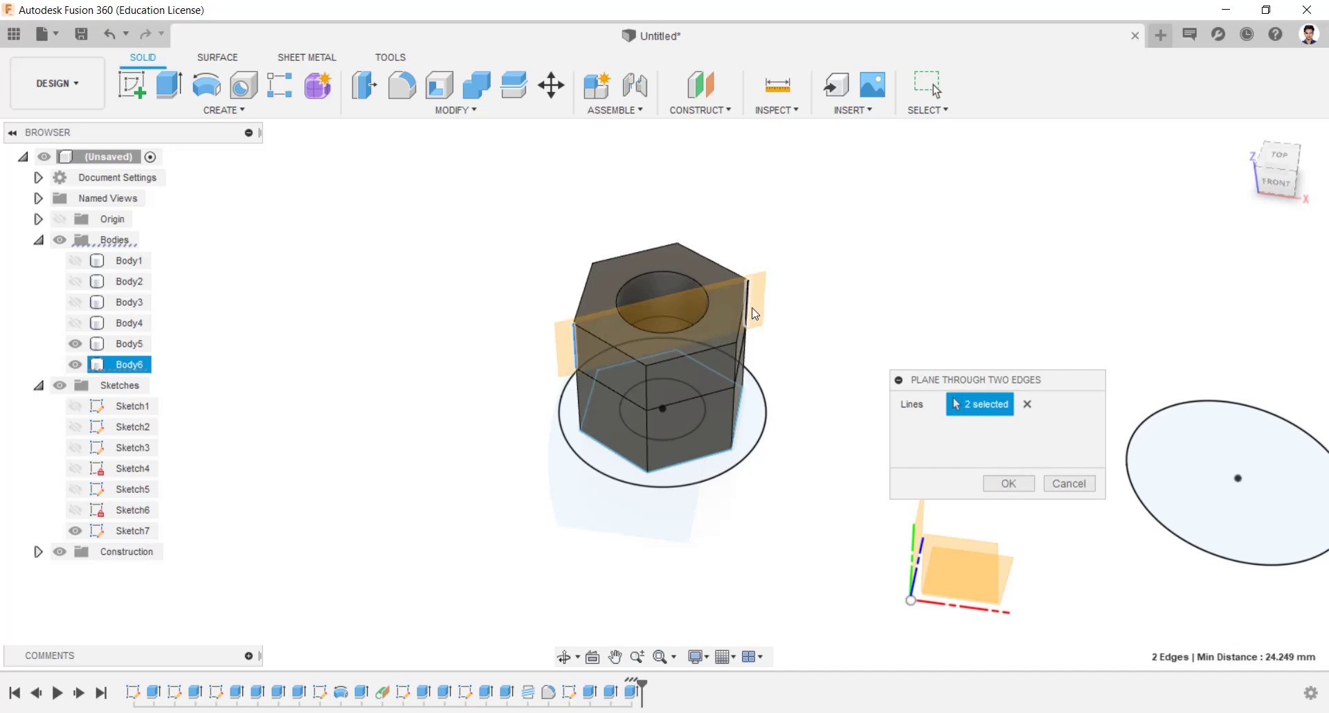
click(1013, 483)
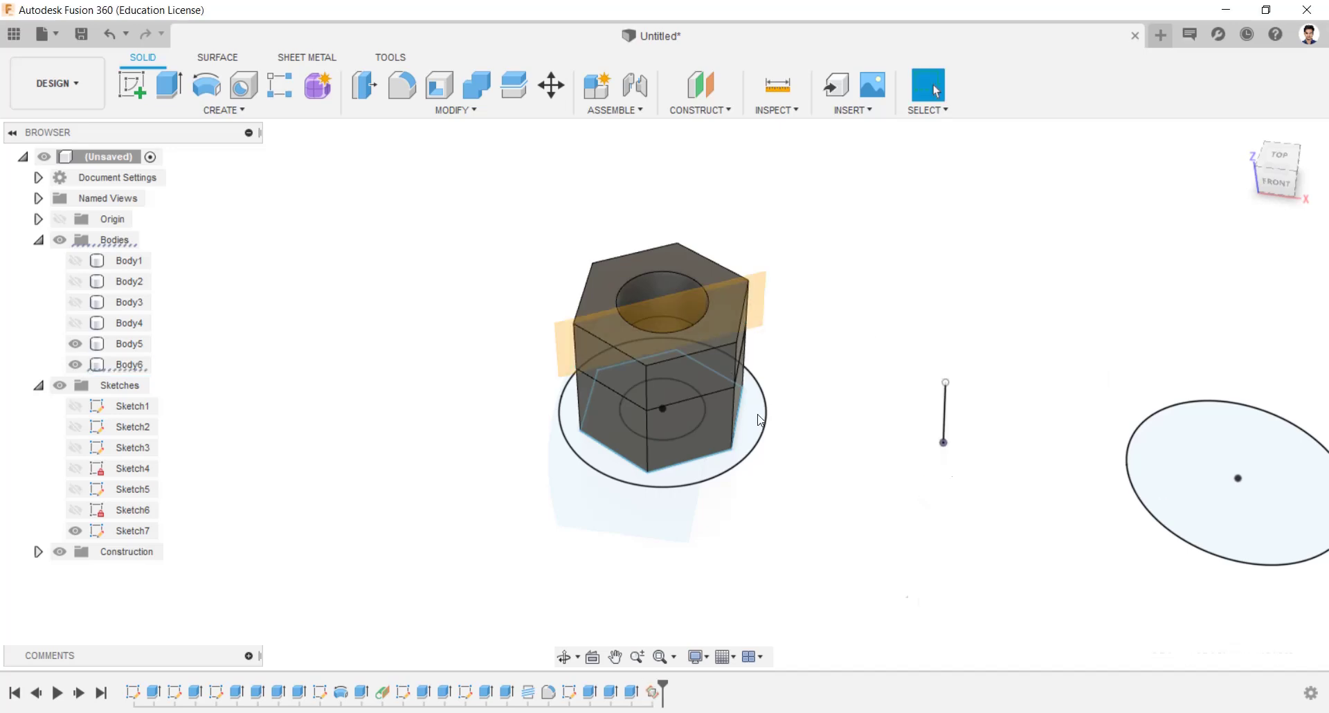
Start a sketch on the construction plane and draw two short slanted lines near the upper nut's outer vertical edge.
right_click(570, 333)
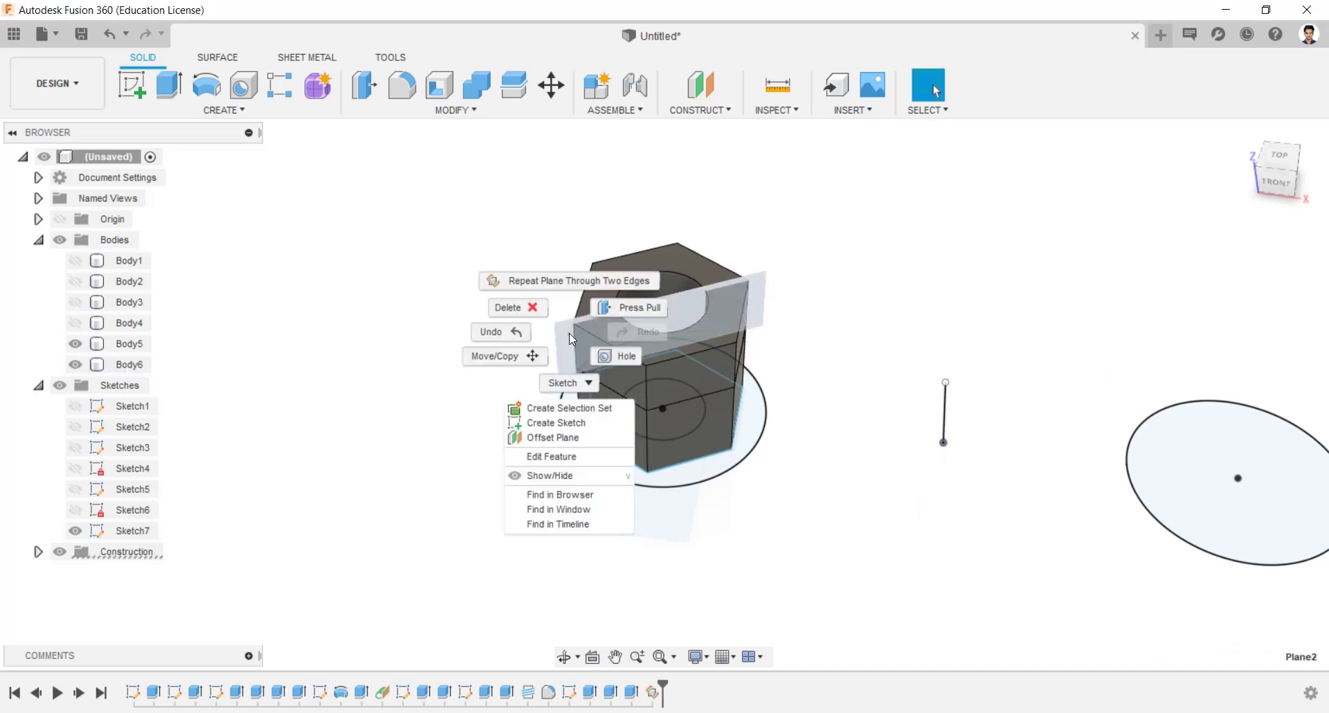
click(559, 422)
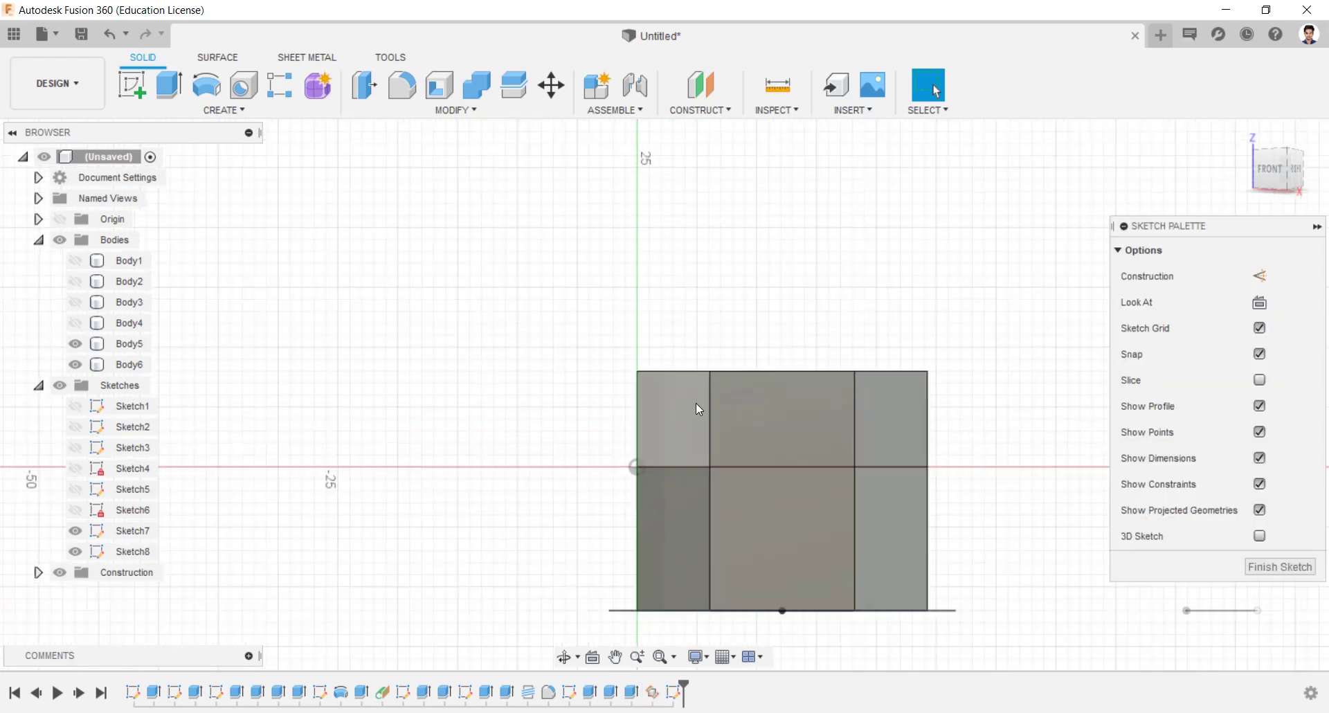
click(132, 87)
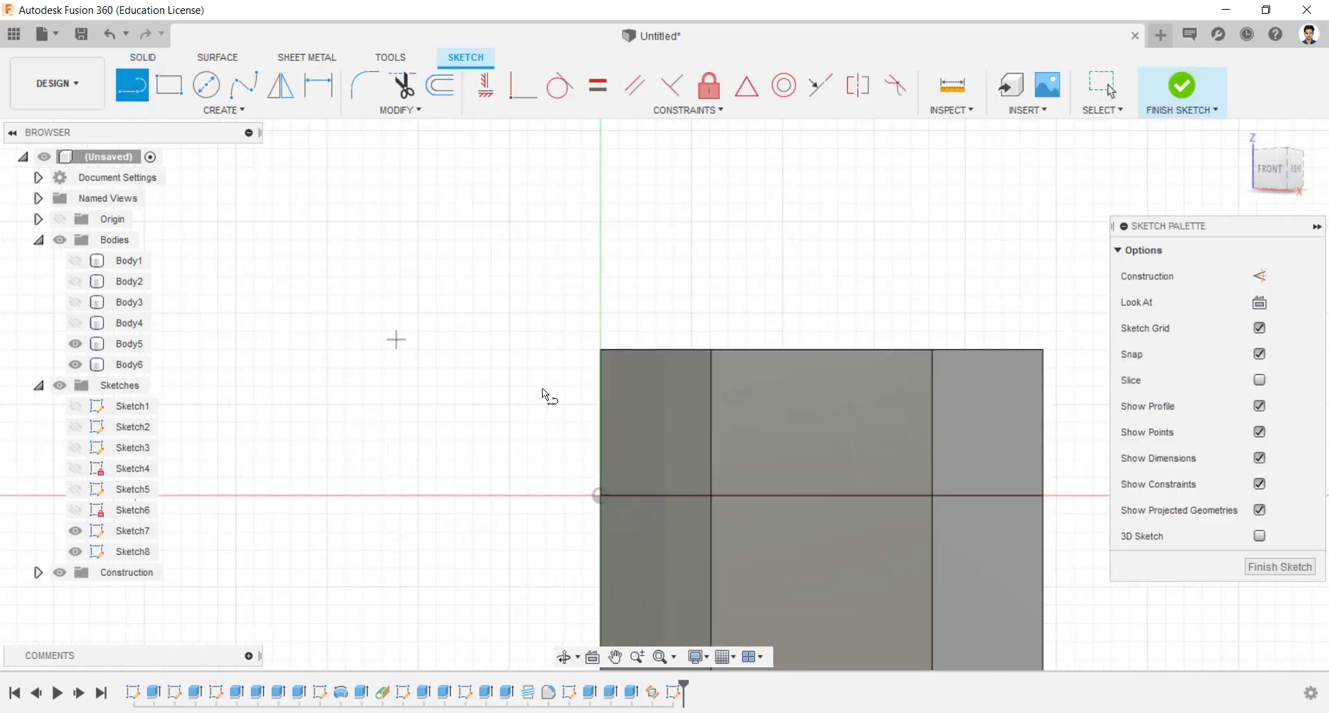
click(618, 403)
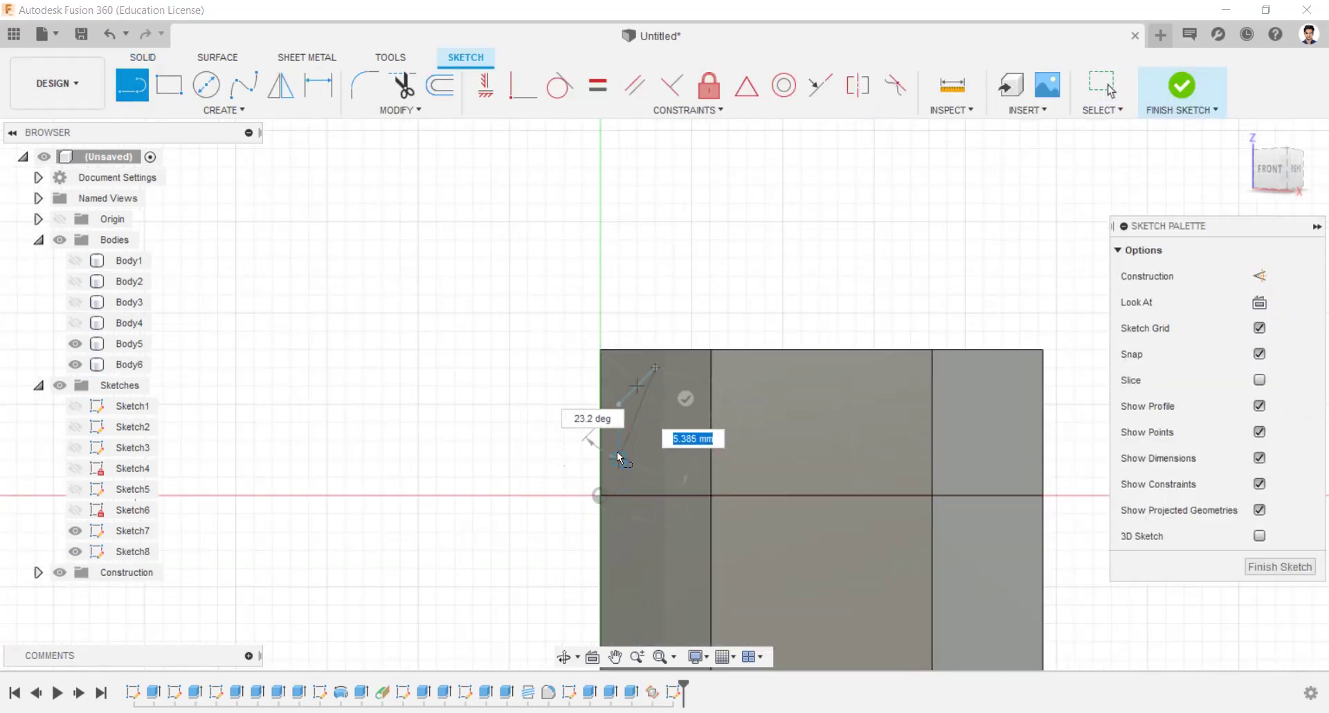
key(Escape)
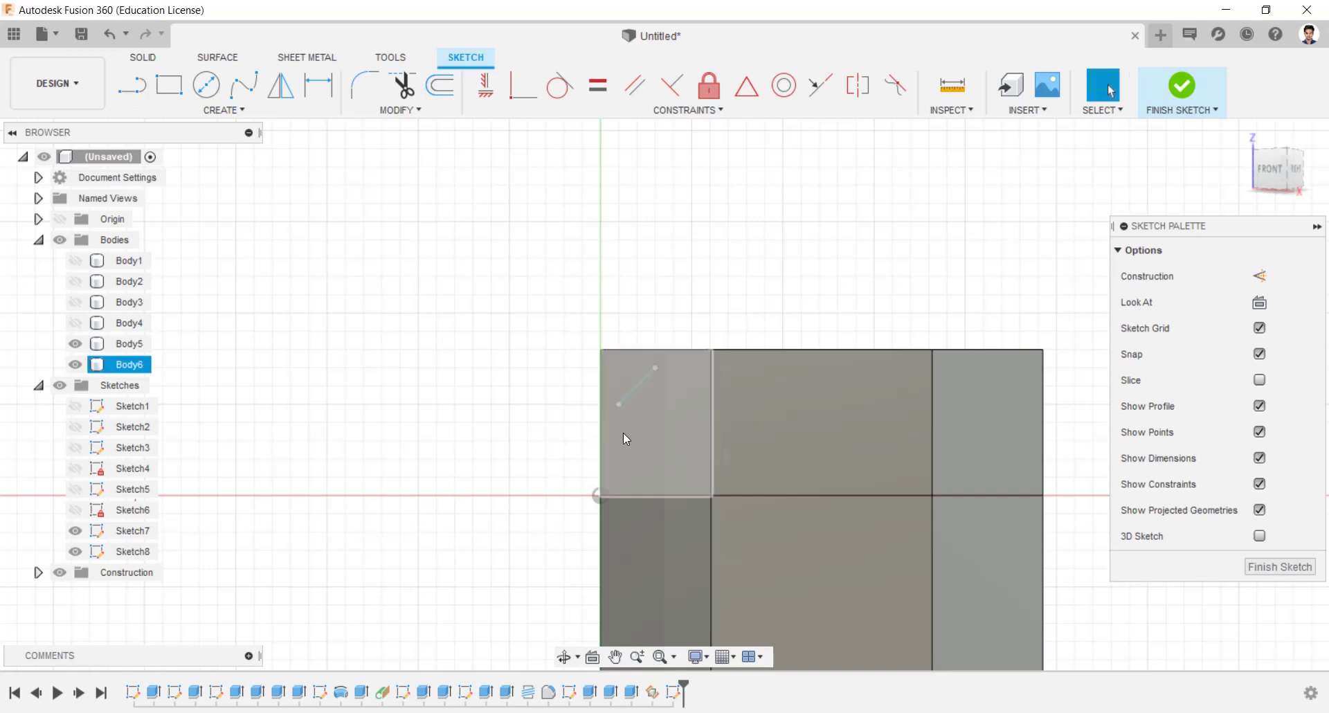
key(l)
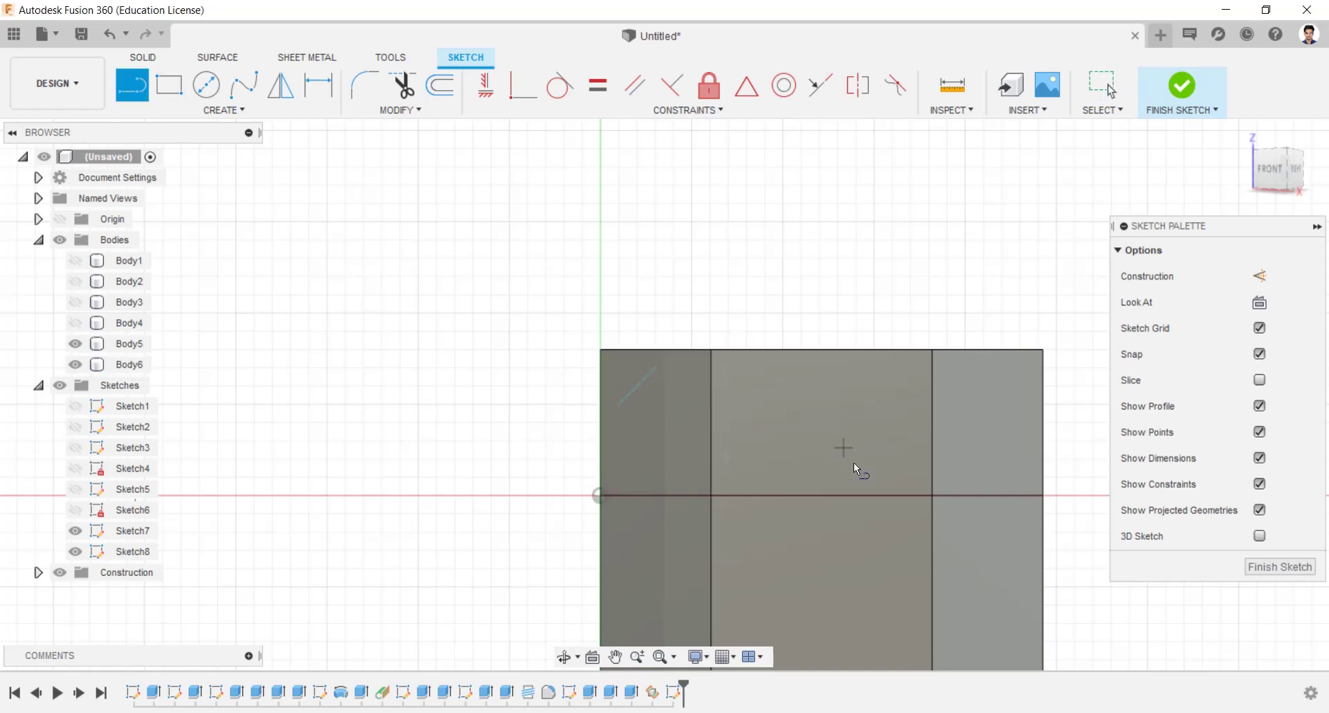
click(630, 455)
click(645, 471)
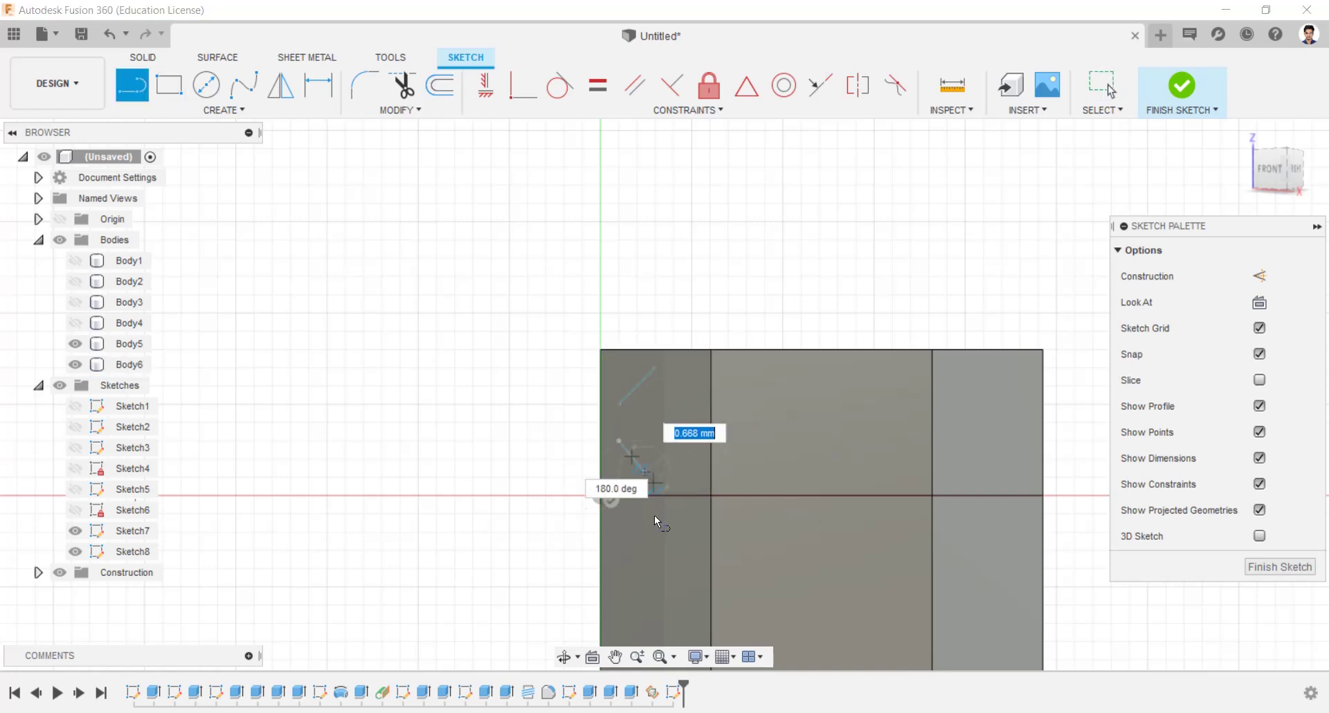
key(Escape)
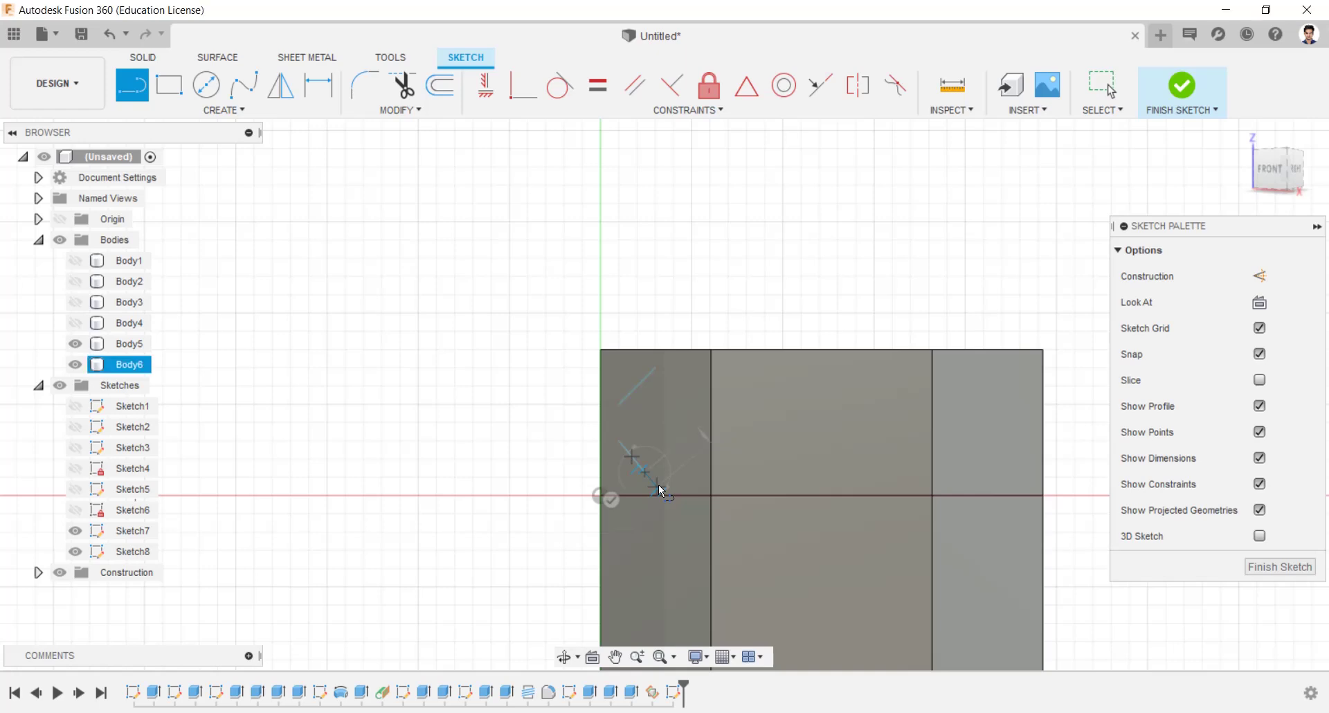
Draw two short slanted lines beside the lower nut's outer vertical edge, one near its upper corner and one near its lower corner.
key(l)
click(654, 513)
click(637, 549)
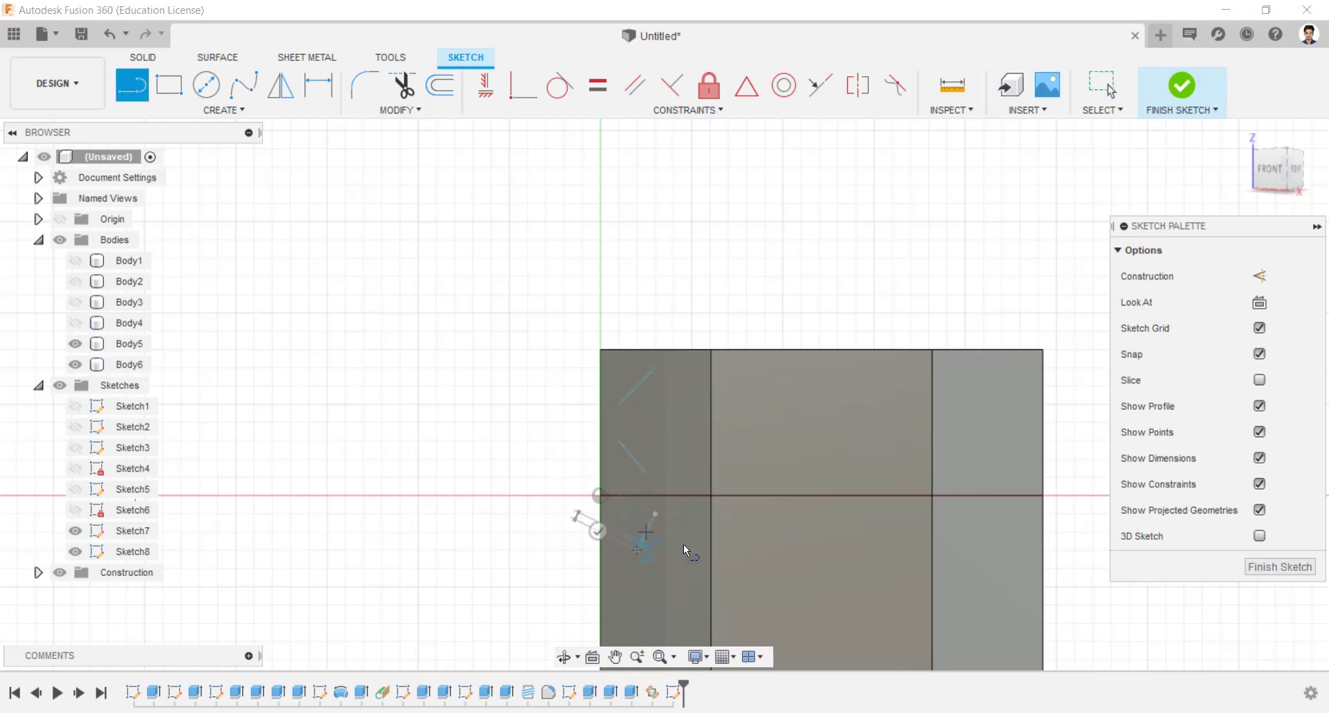
middle_drag(723, 529, 682, 375)
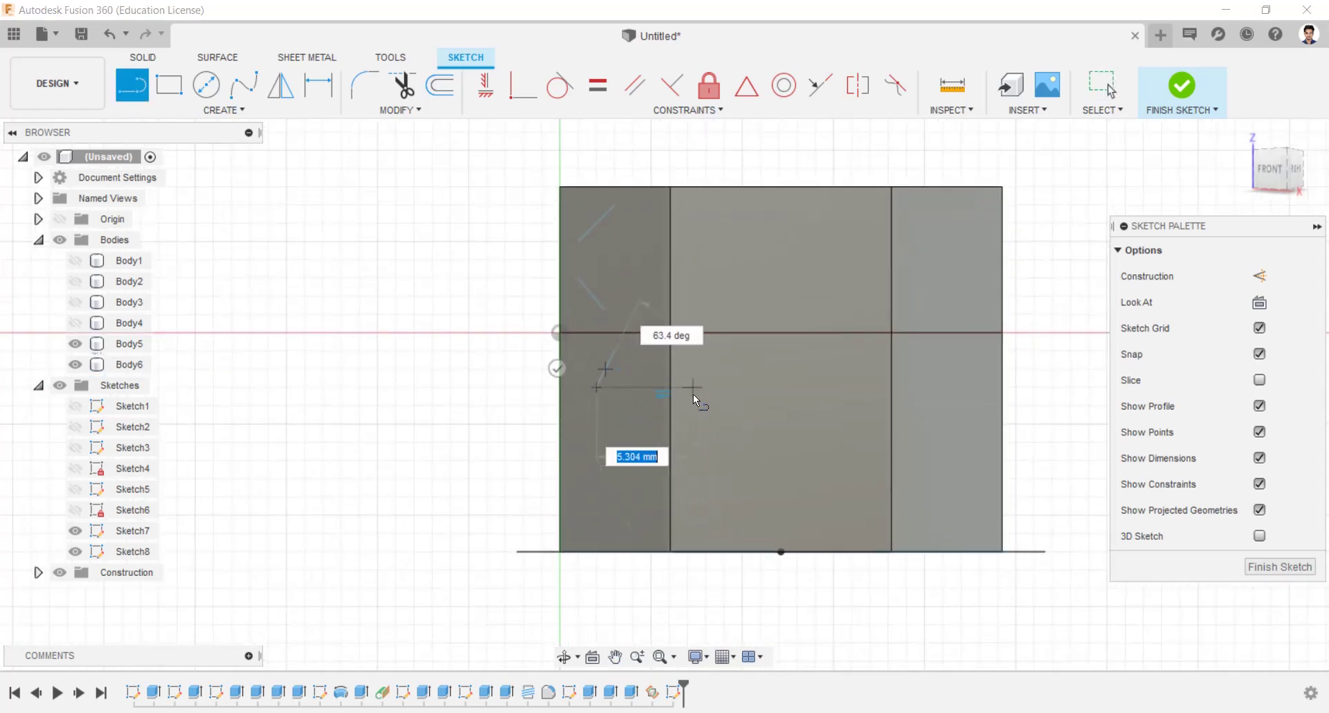
key(Escape)
key(l)
click(596, 531)
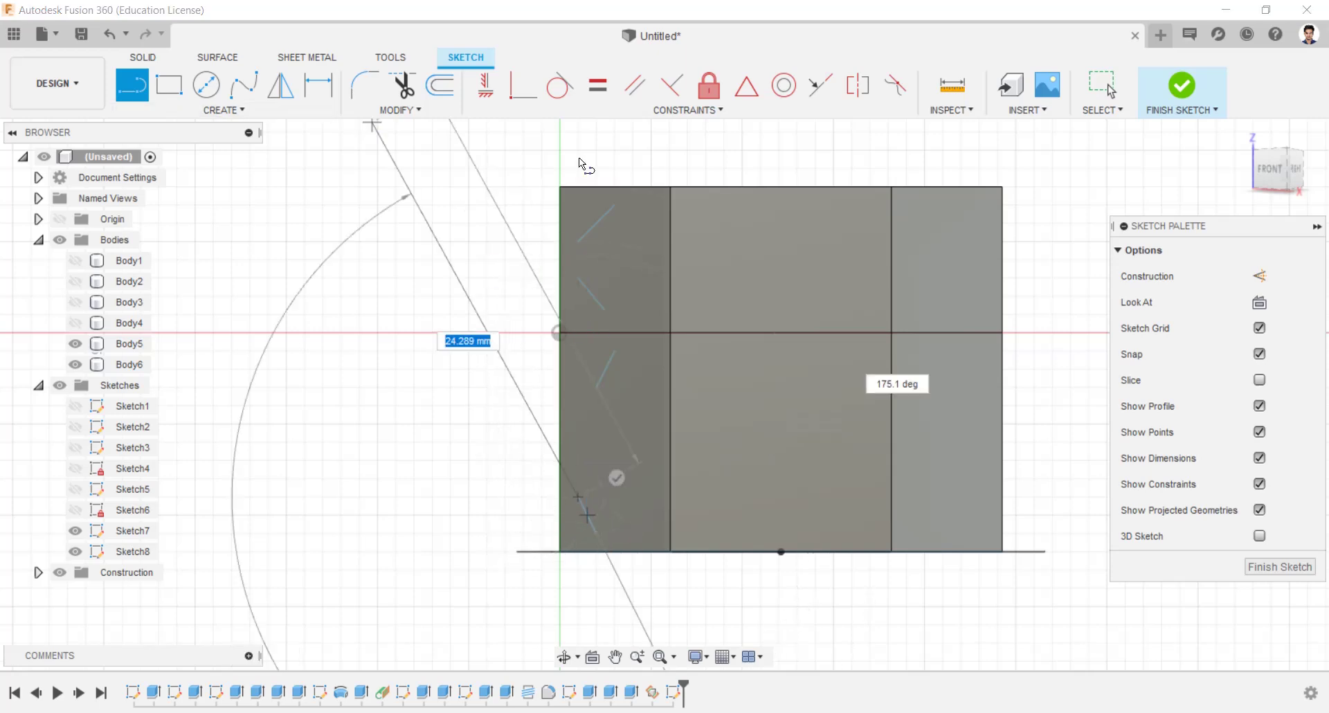
Constrain the uppermost slanted line's ends coincident with the upper nut's top edge and outer vertical edge.
click(516, 92)
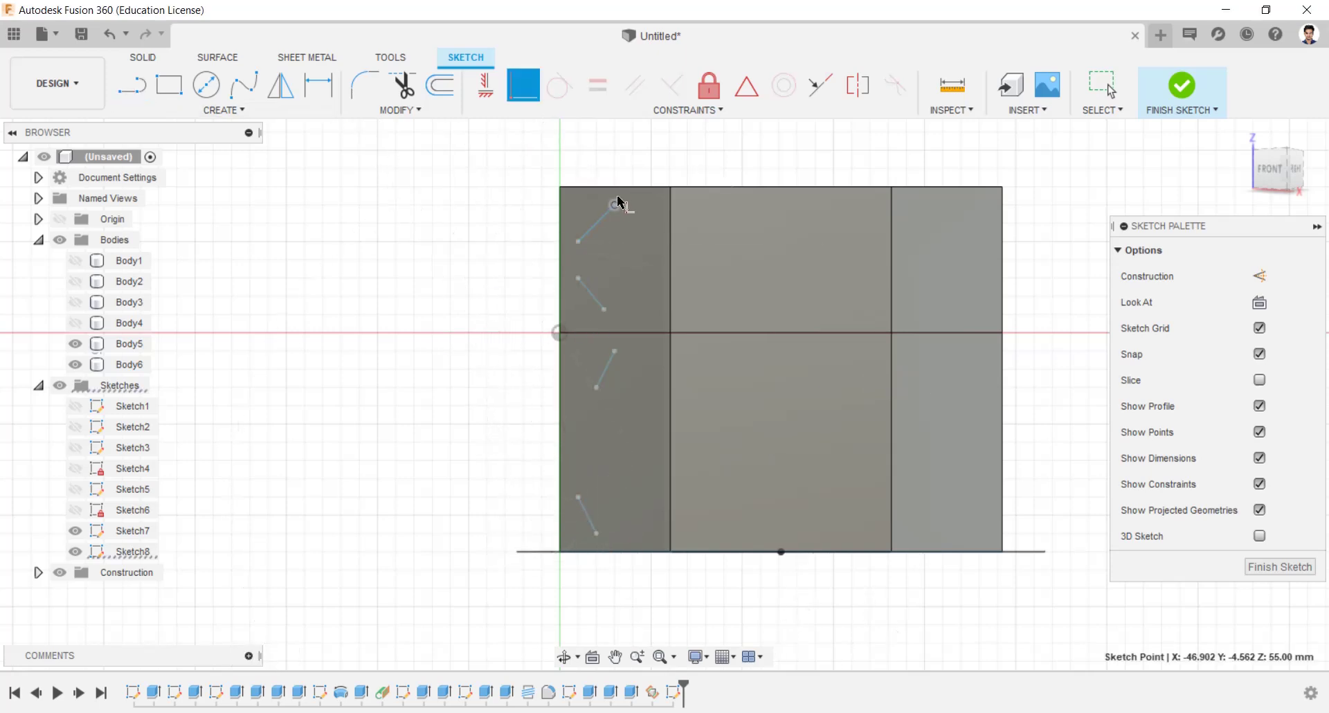
click(618, 188)
click(579, 223)
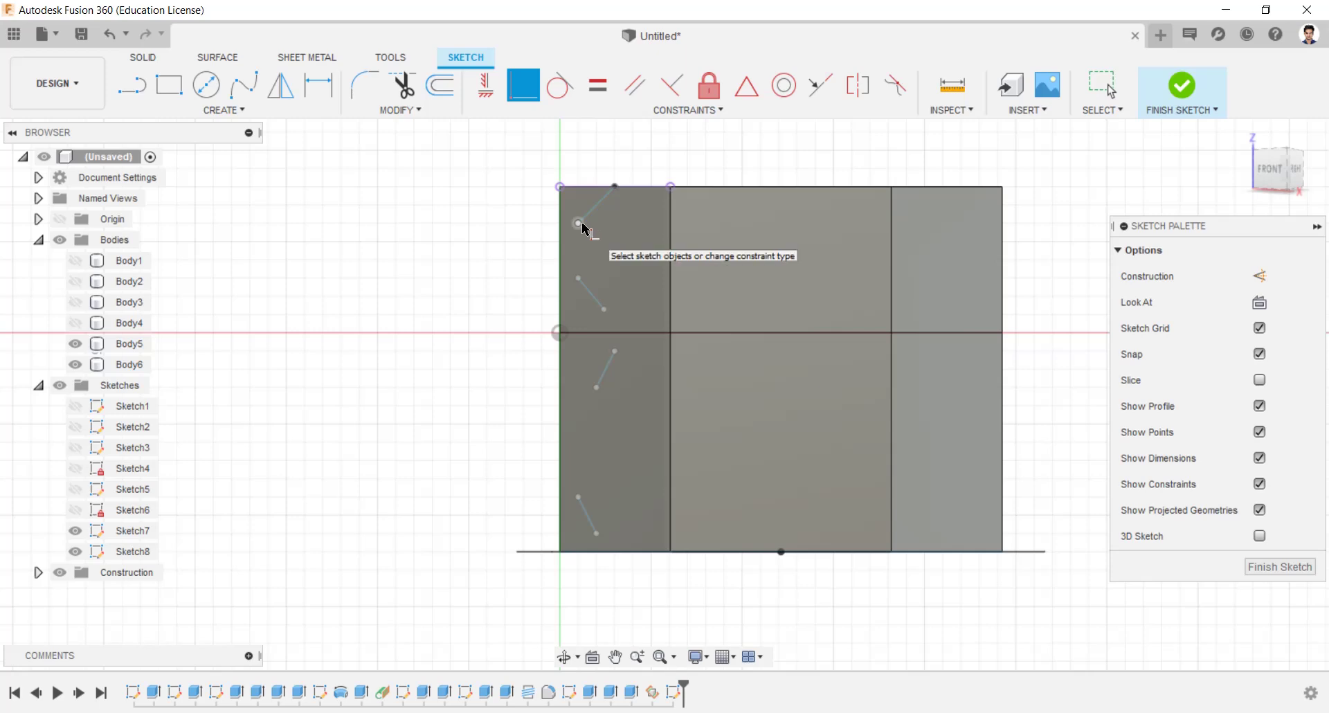
click(562, 231)
Join the two middle lines at a common point on the edge between the nuts and constrain their outer ends to the vertical edges.
click(604, 311)
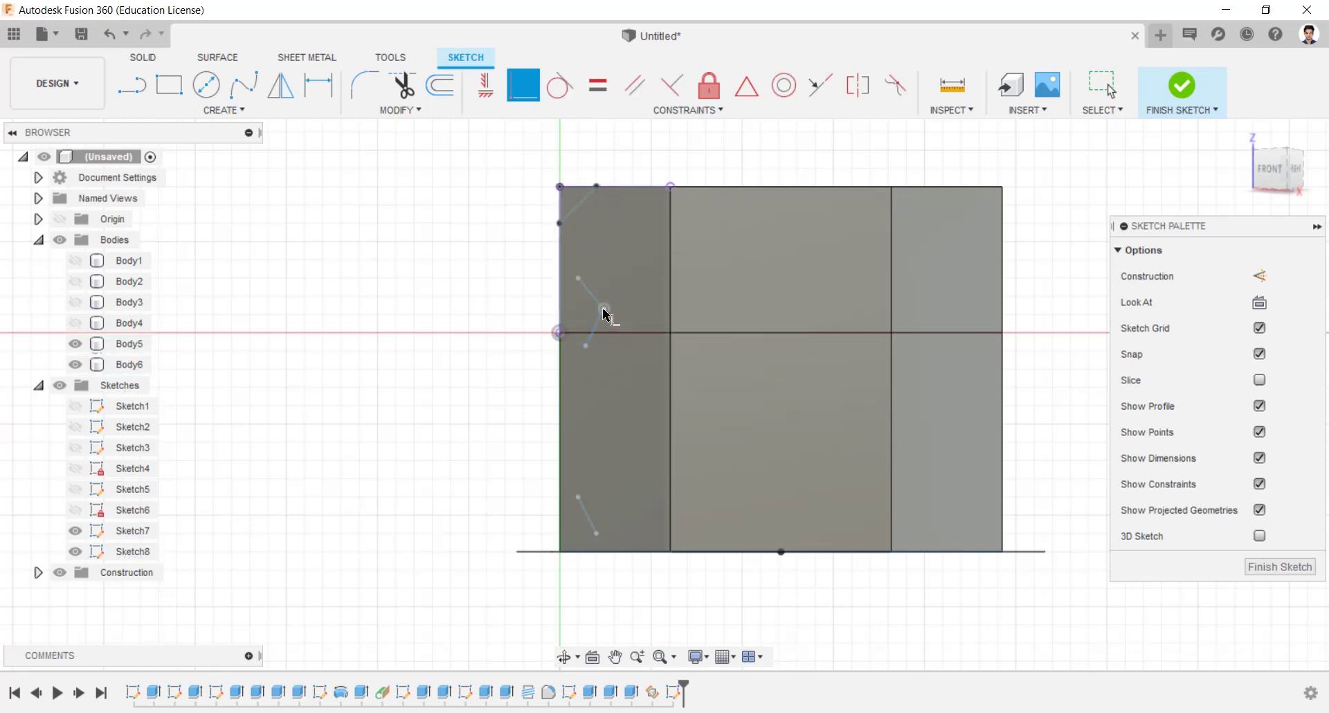
click(604, 309)
click(610, 335)
click(578, 302)
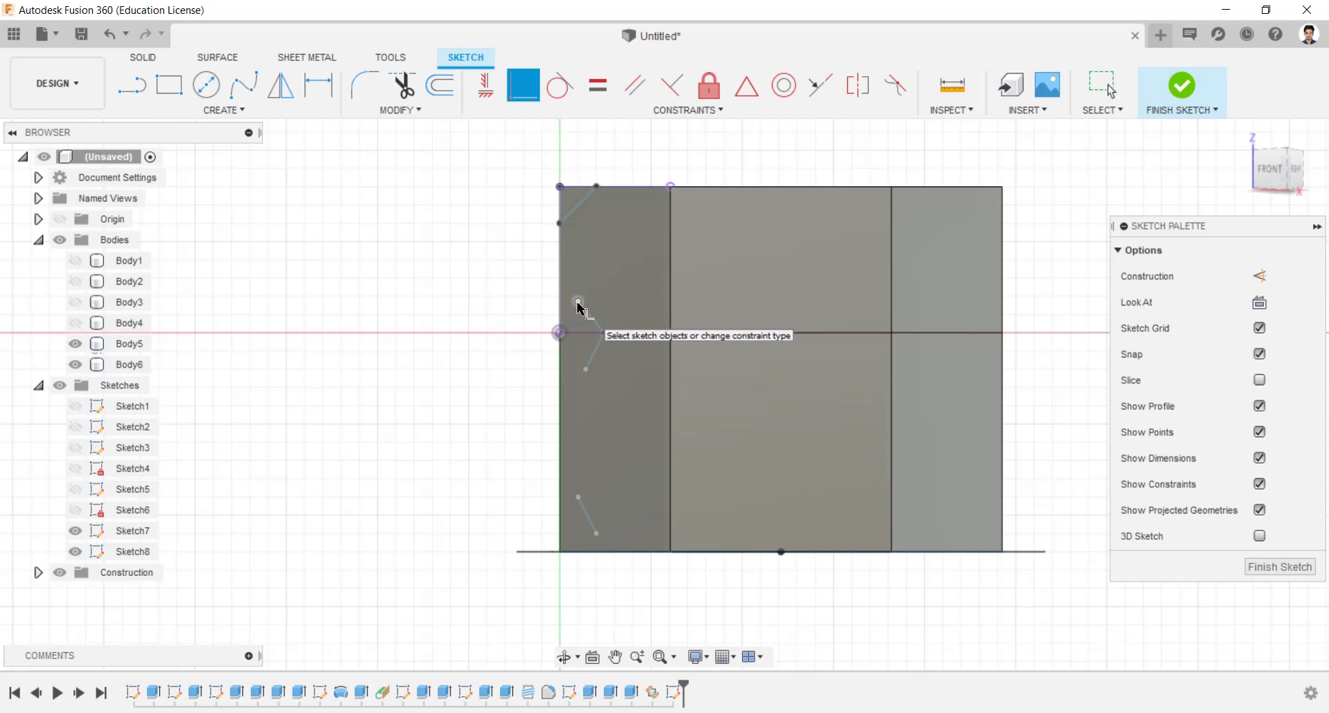
click(560, 309)
click(569, 370)
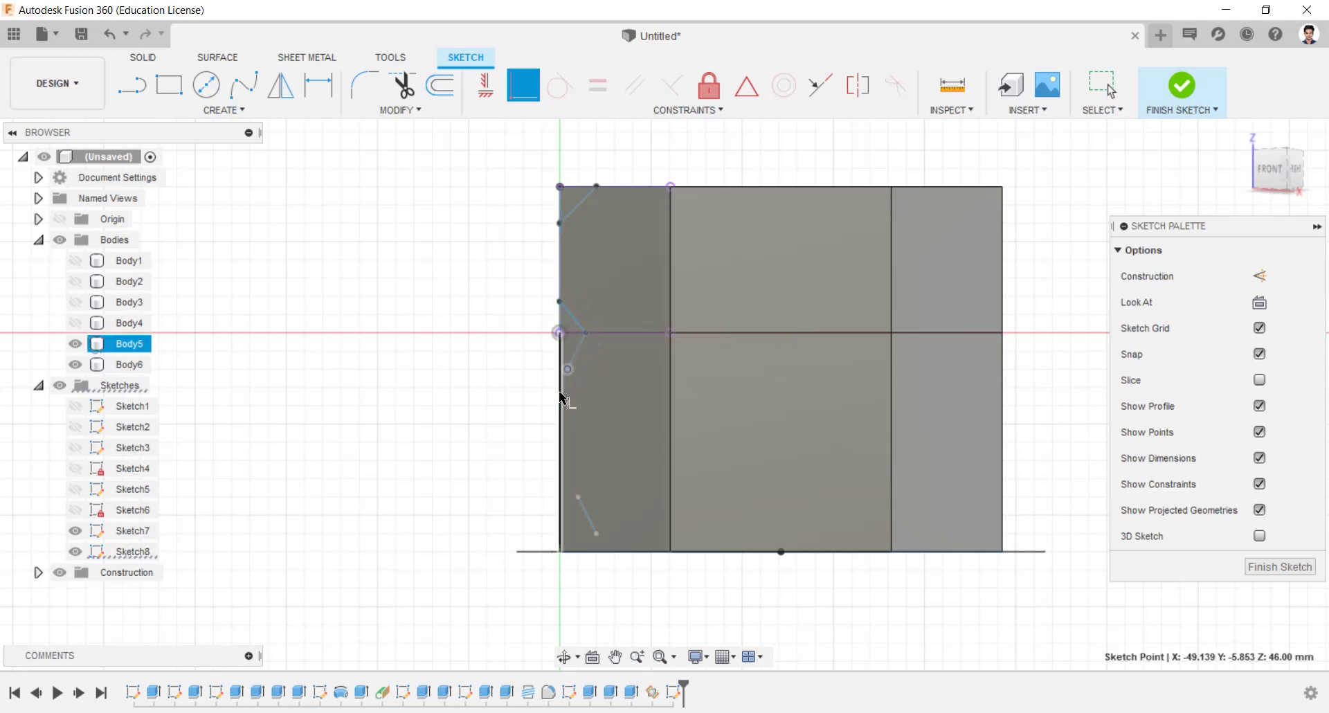
click(561, 415)
Constrain the lowest slanted line's ends coincident with the lower nut's bottom line and outer vertical edge.
click(596, 537)
click(598, 551)
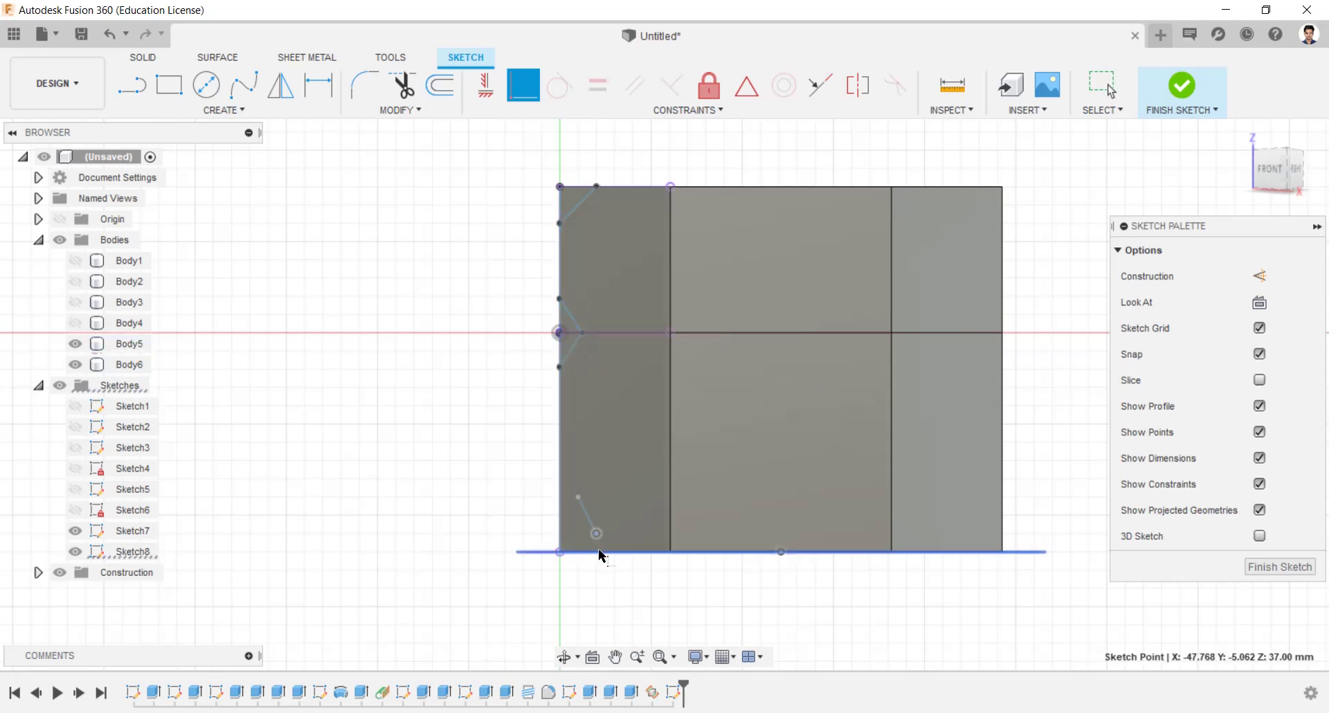
click(577, 514)
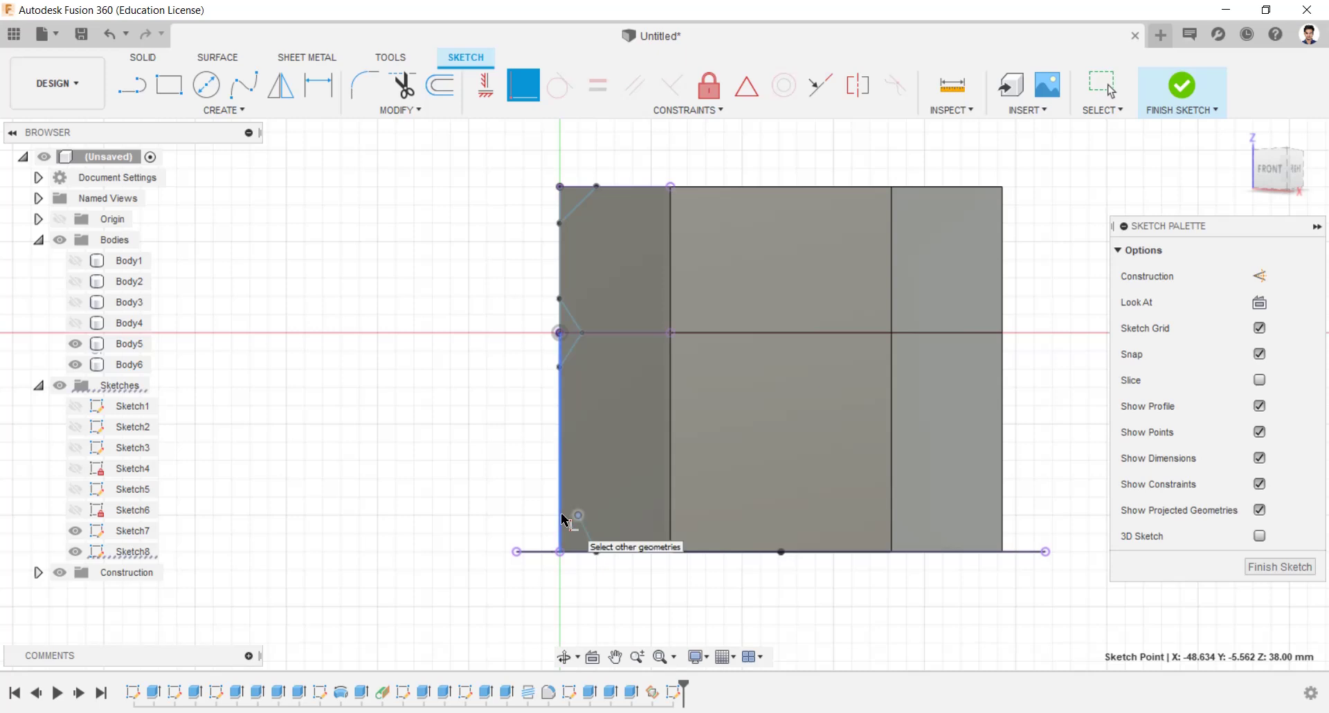
click(561, 513)
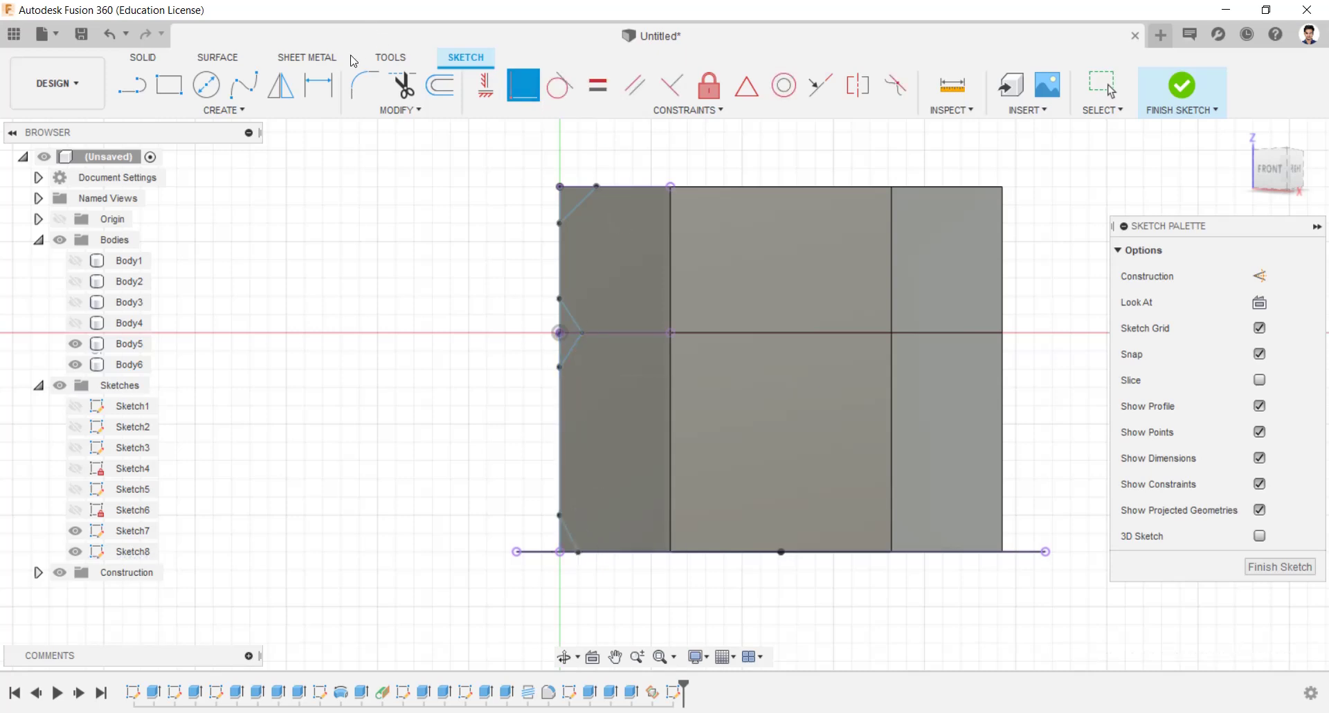
Dimension the uppermost corner triangle 1.5 mm horizontally and 1.5 mm vertically from the nut's corner.
click(320, 85)
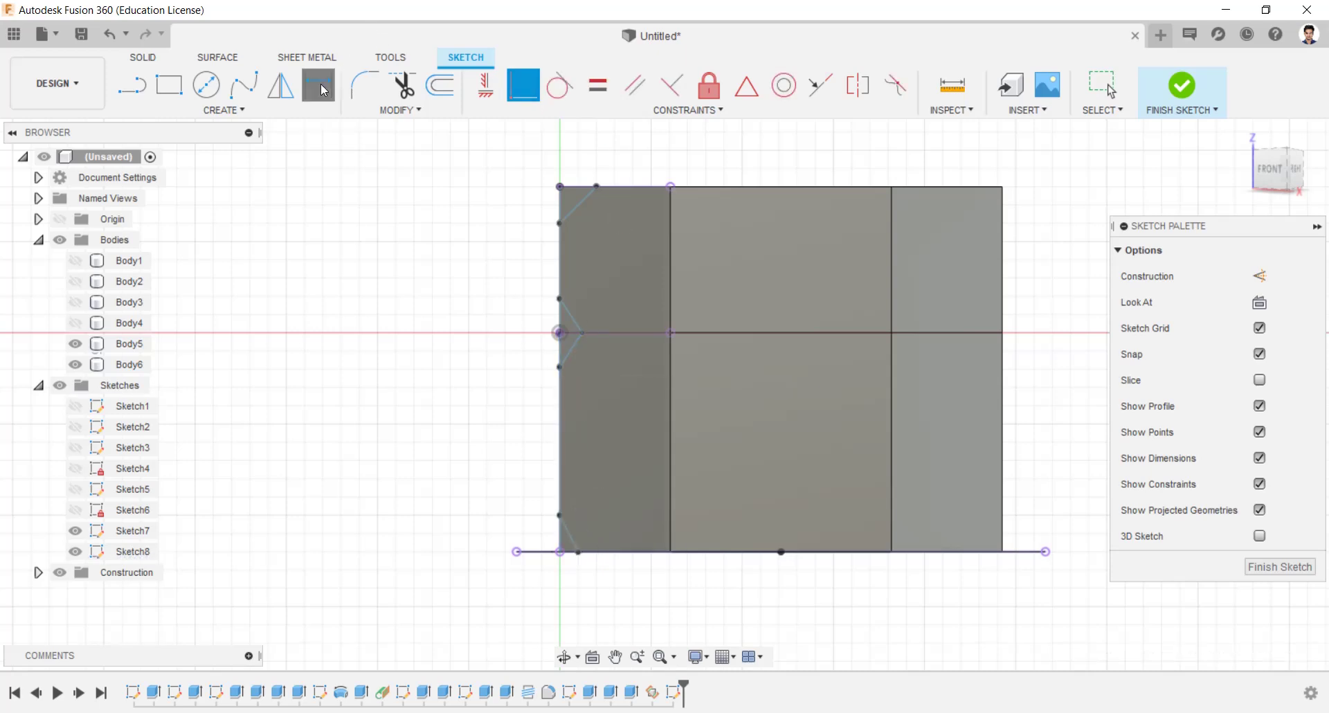
click(596, 186)
click(560, 186)
click(569, 163)
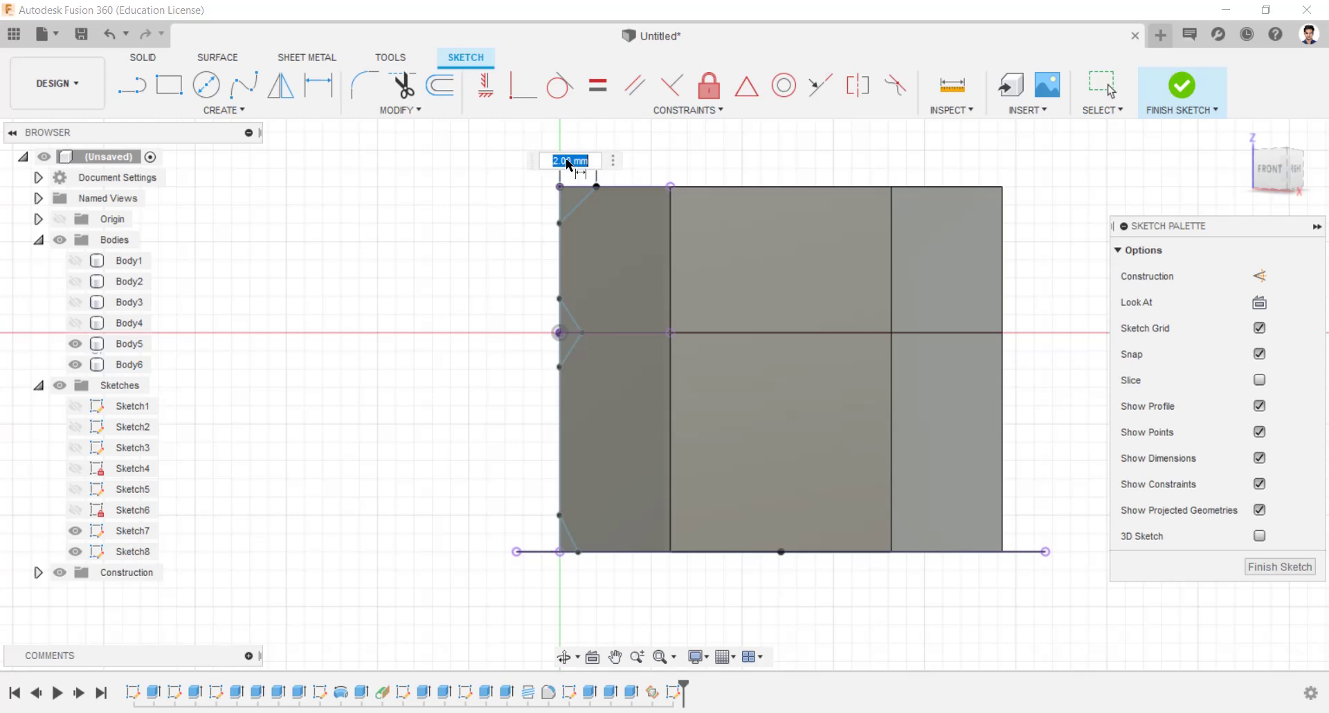
key(Return)
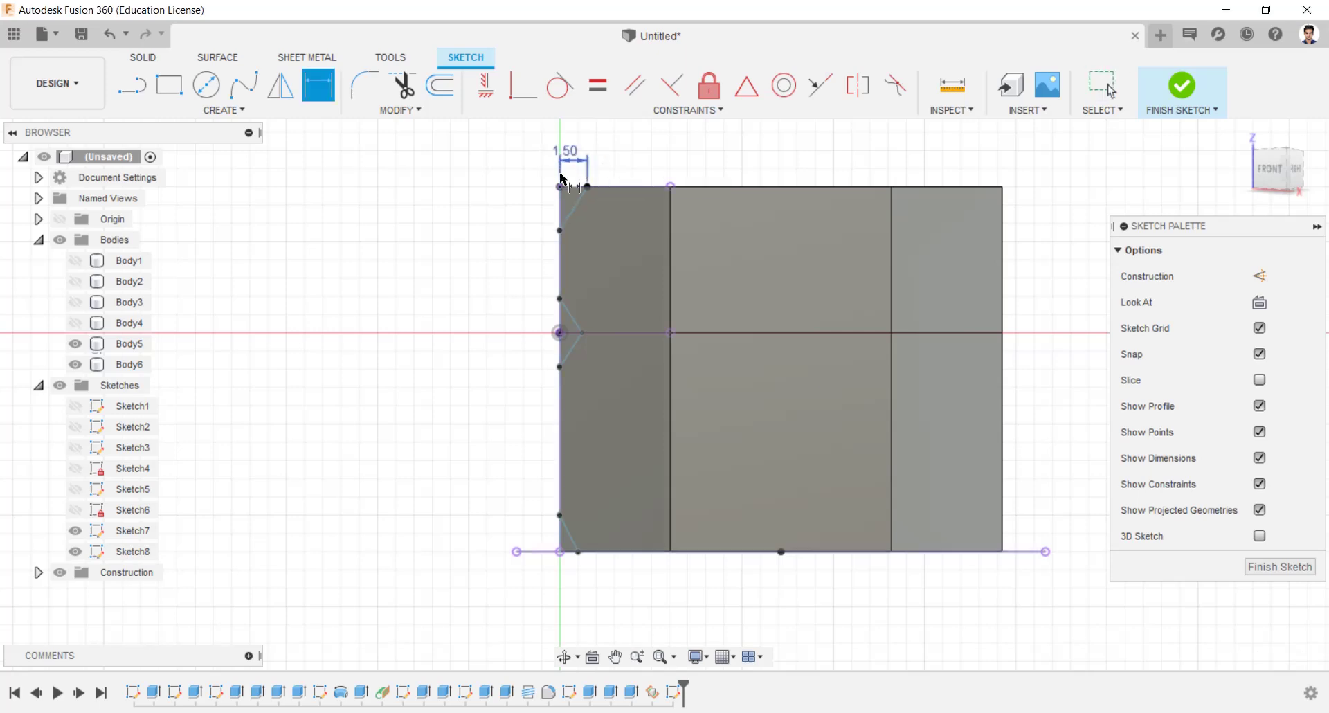
click(561, 224)
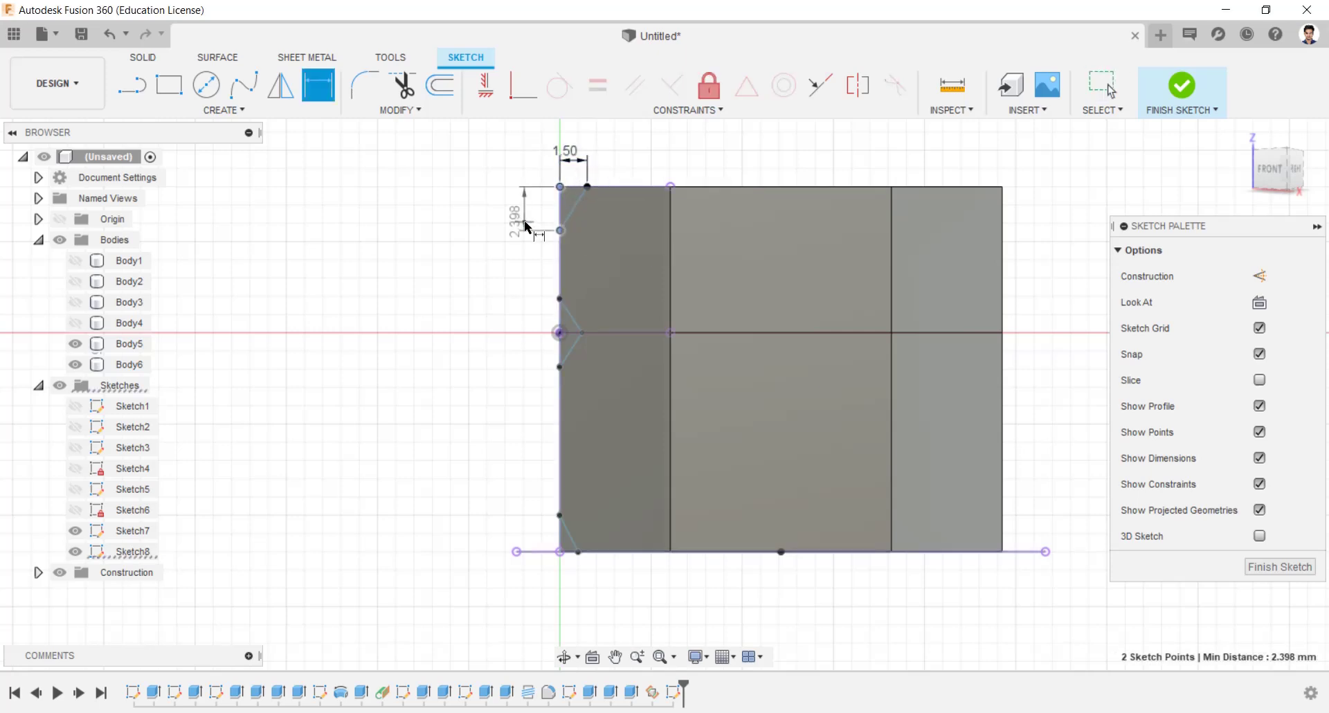
click(526, 223)
text(1.5)
key(Return)
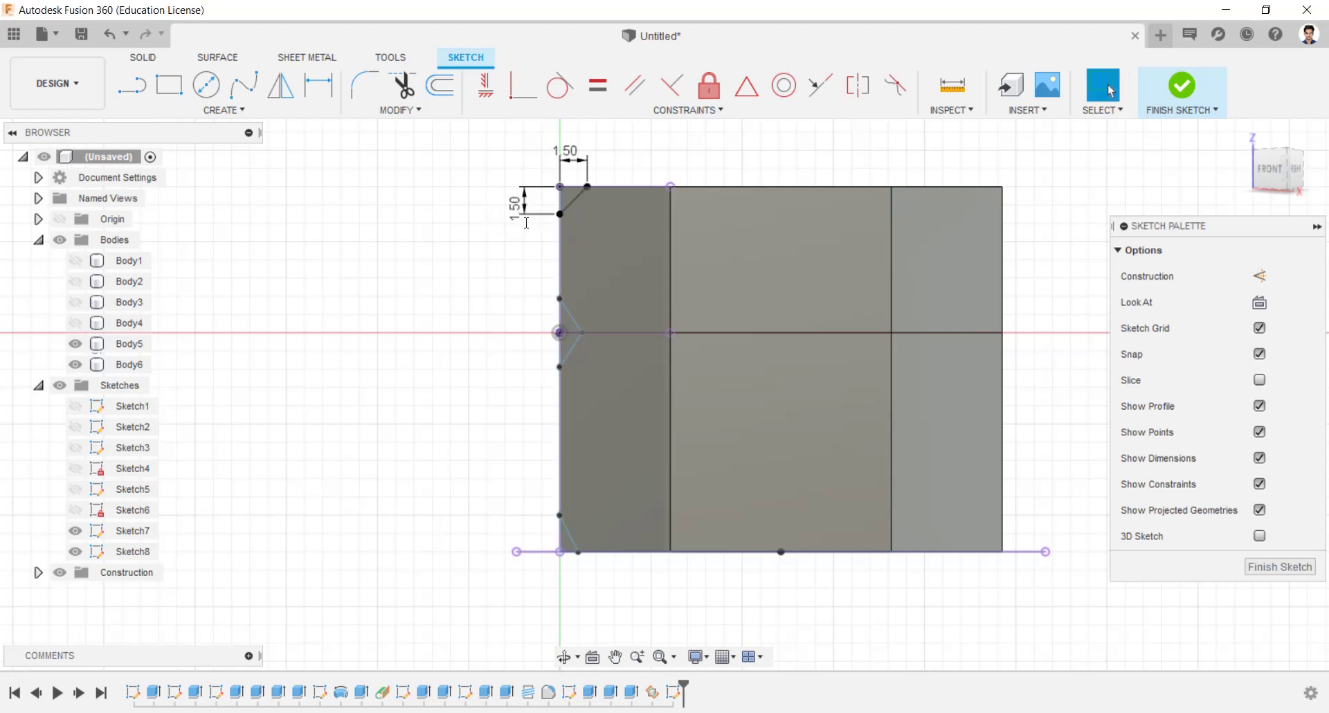
Make the two middle lines and the lowest line equal in length to the uppermost slanted line.
click(597, 85)
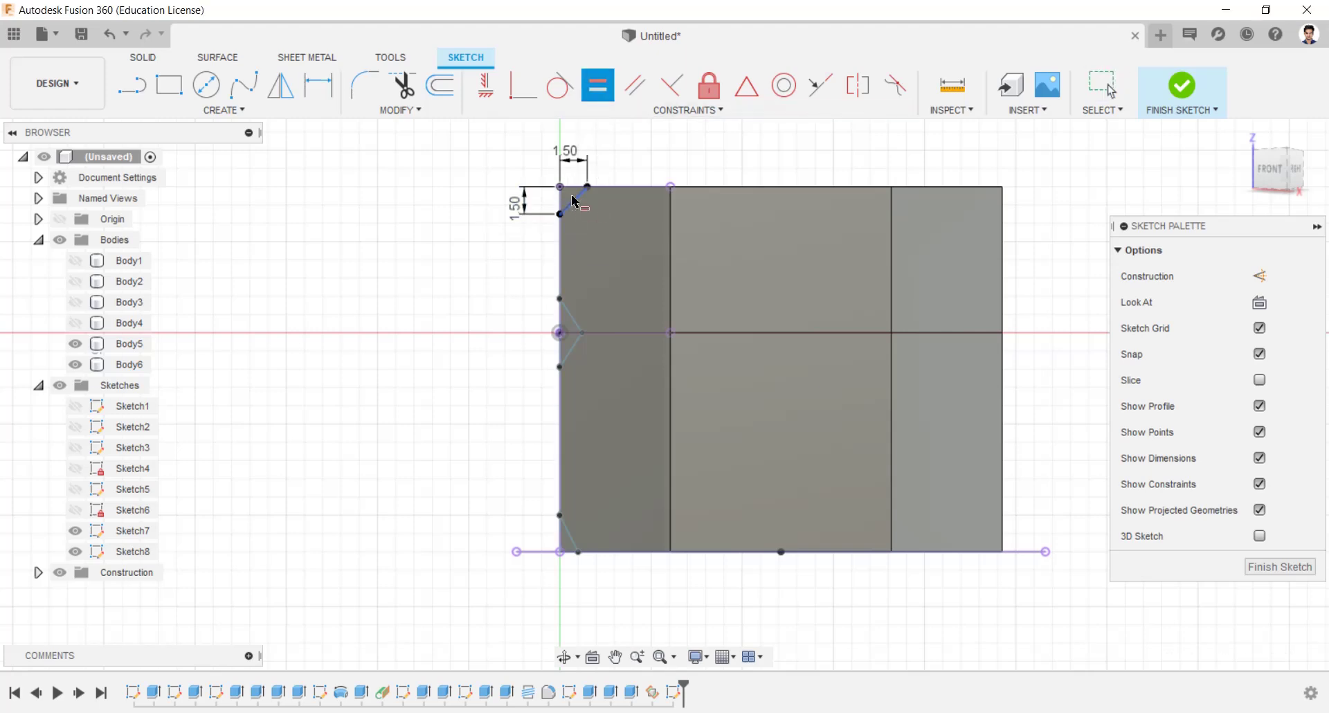
click(573, 202)
click(574, 328)
click(574, 350)
click(583, 200)
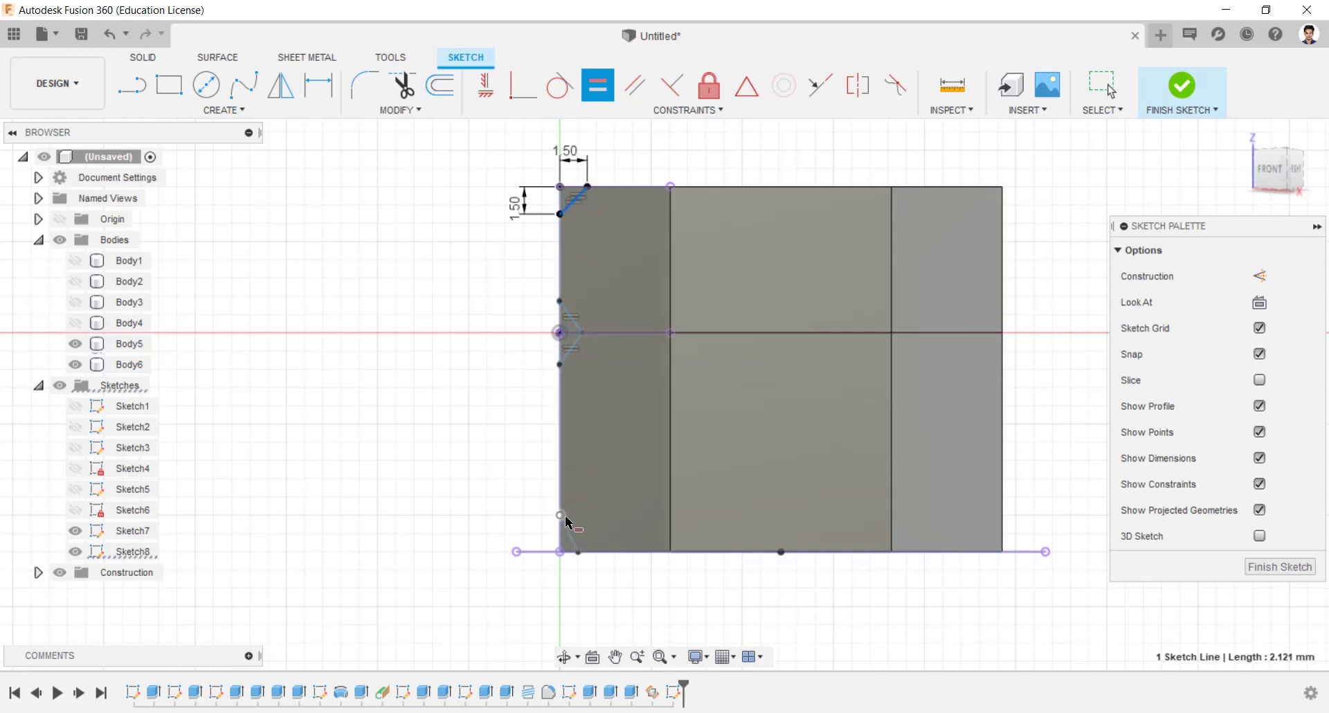
key(Escape)
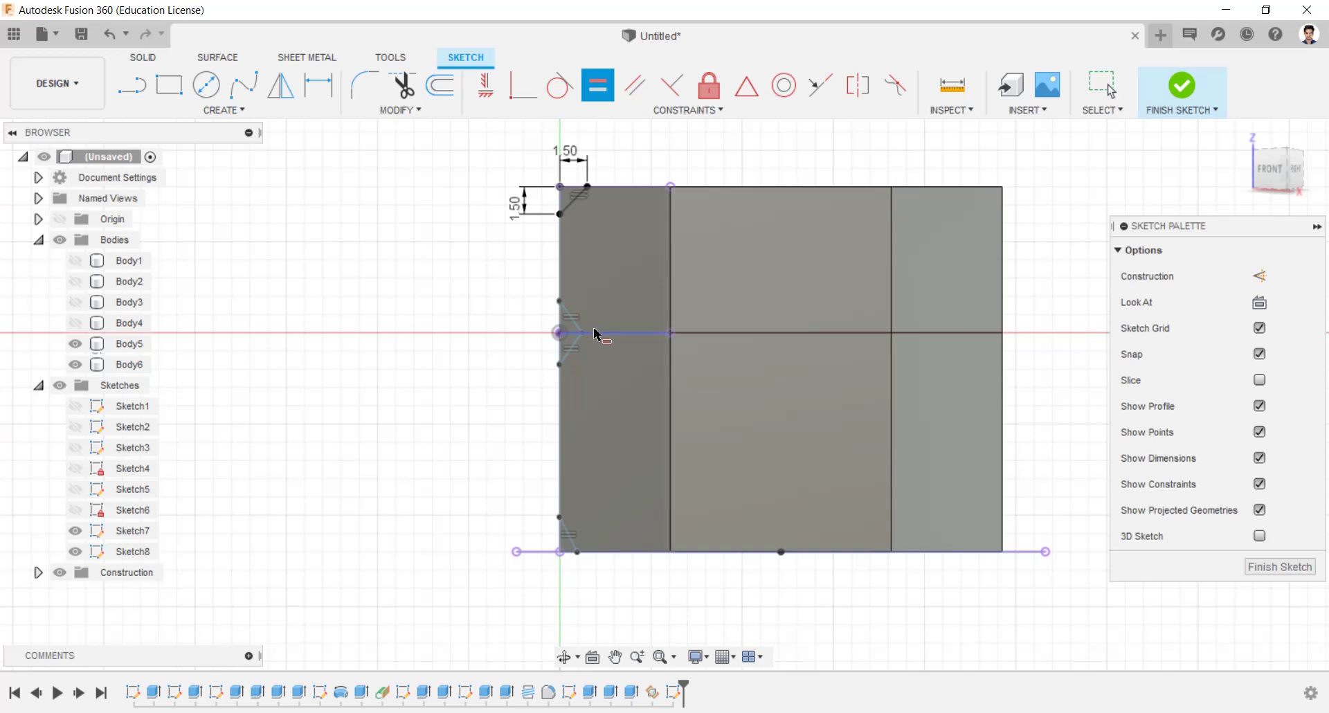
Align the inner ends of the slanted lines vertically with the uppermost line's inner end and finish the sketch.
click(485, 85)
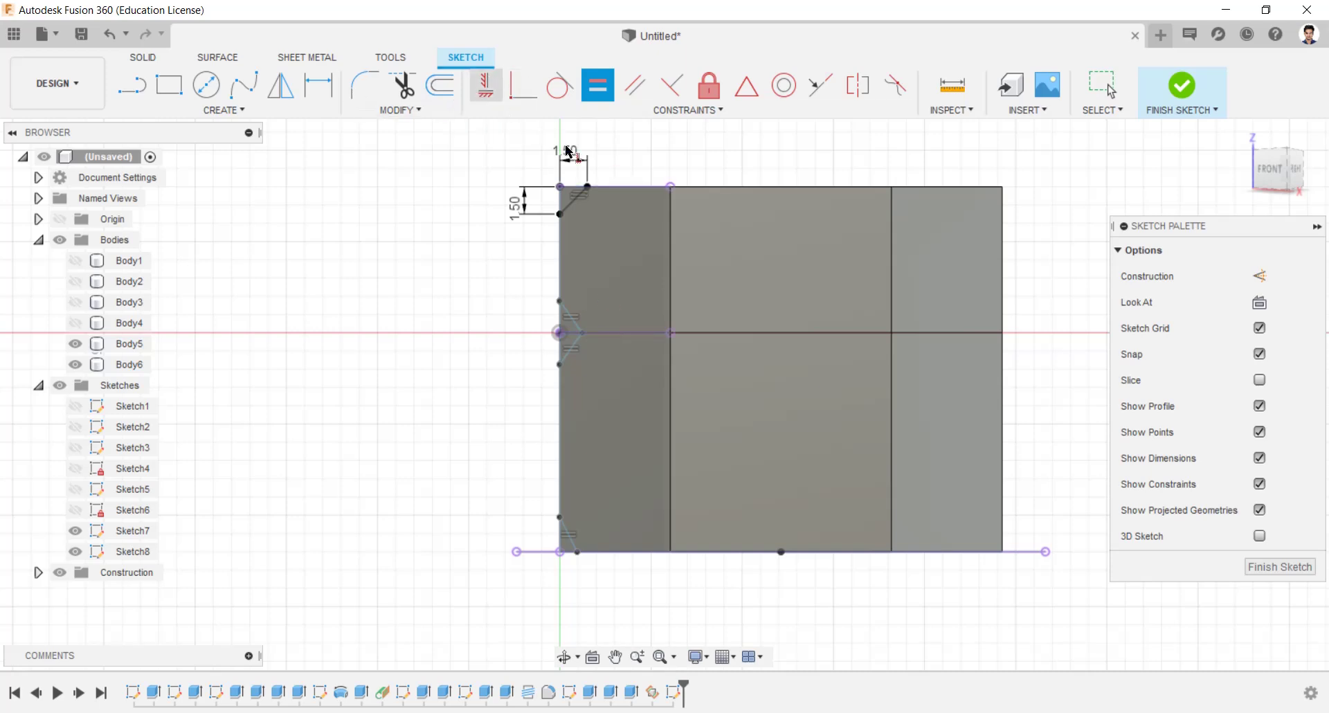
click(587, 187)
click(582, 334)
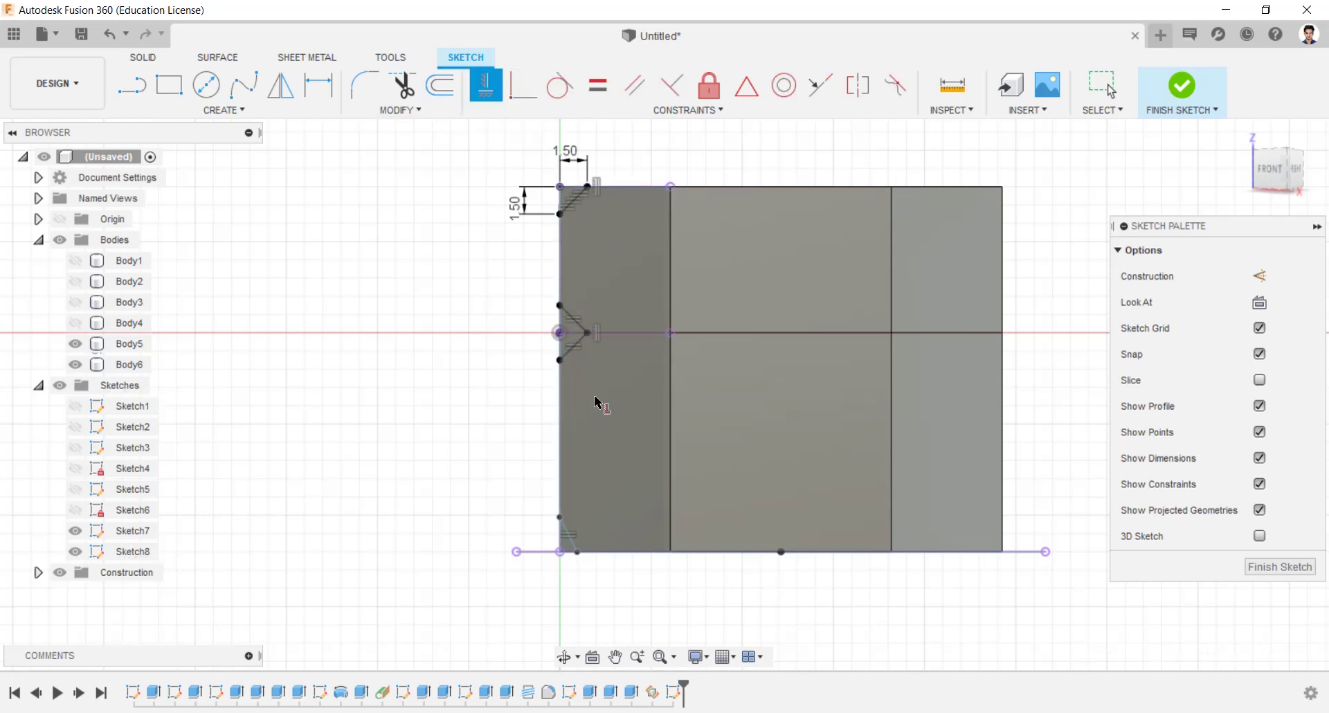
click(588, 333)
click(590, 536)
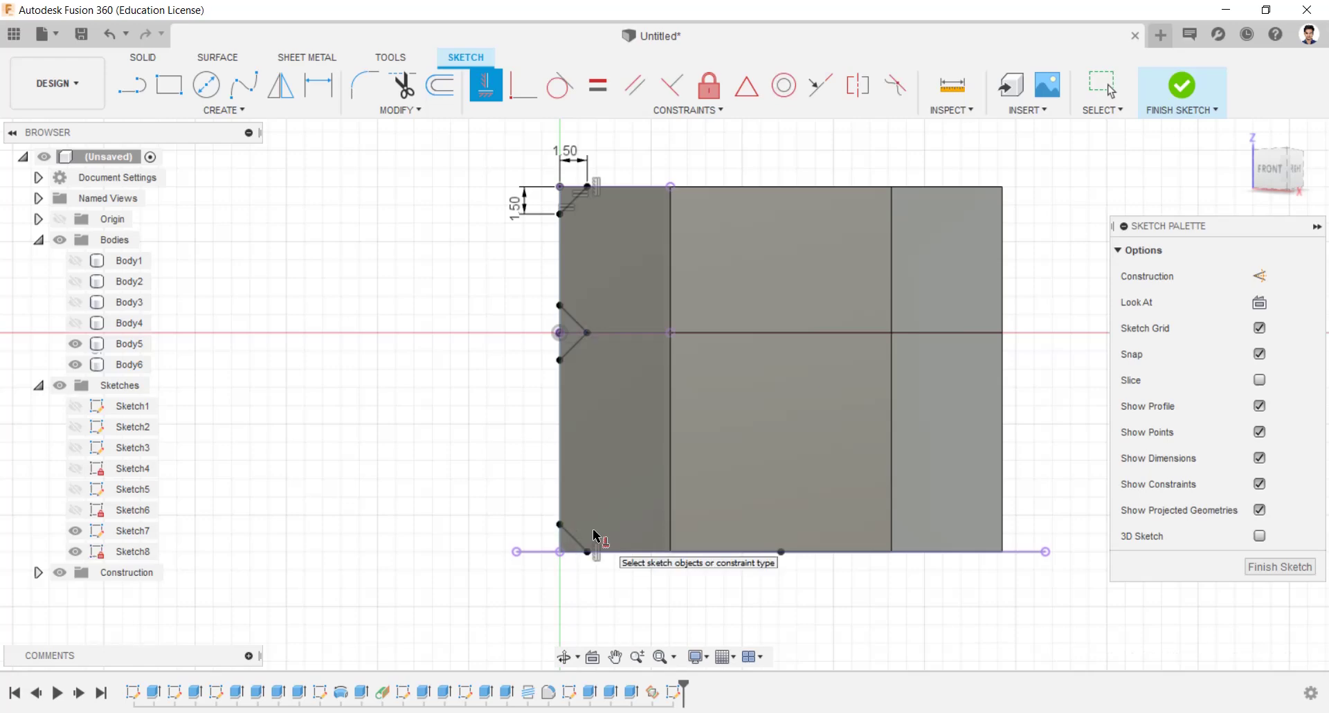
click(1189, 85)
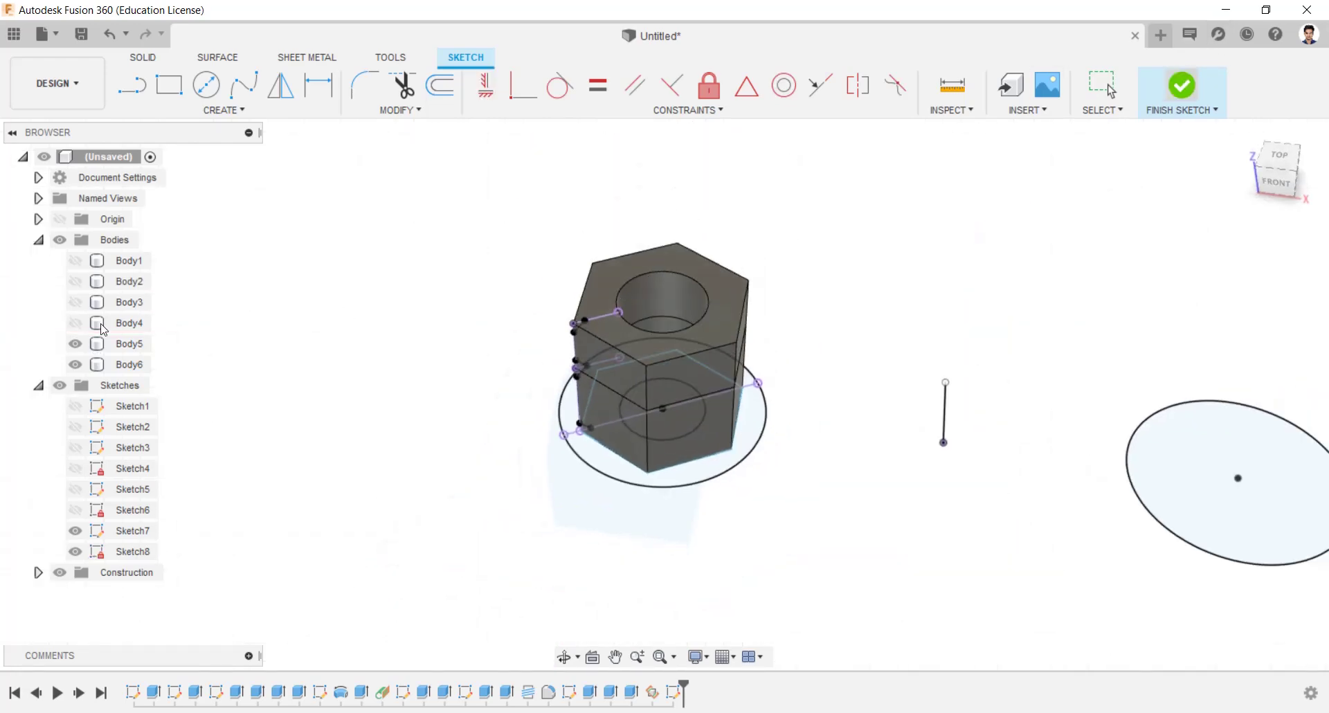
Revolve the four corner triangles 360° around the bore axis as a cut to chamfer both nuts, hiding the nuts while selecting the profiles.
click(75, 364)
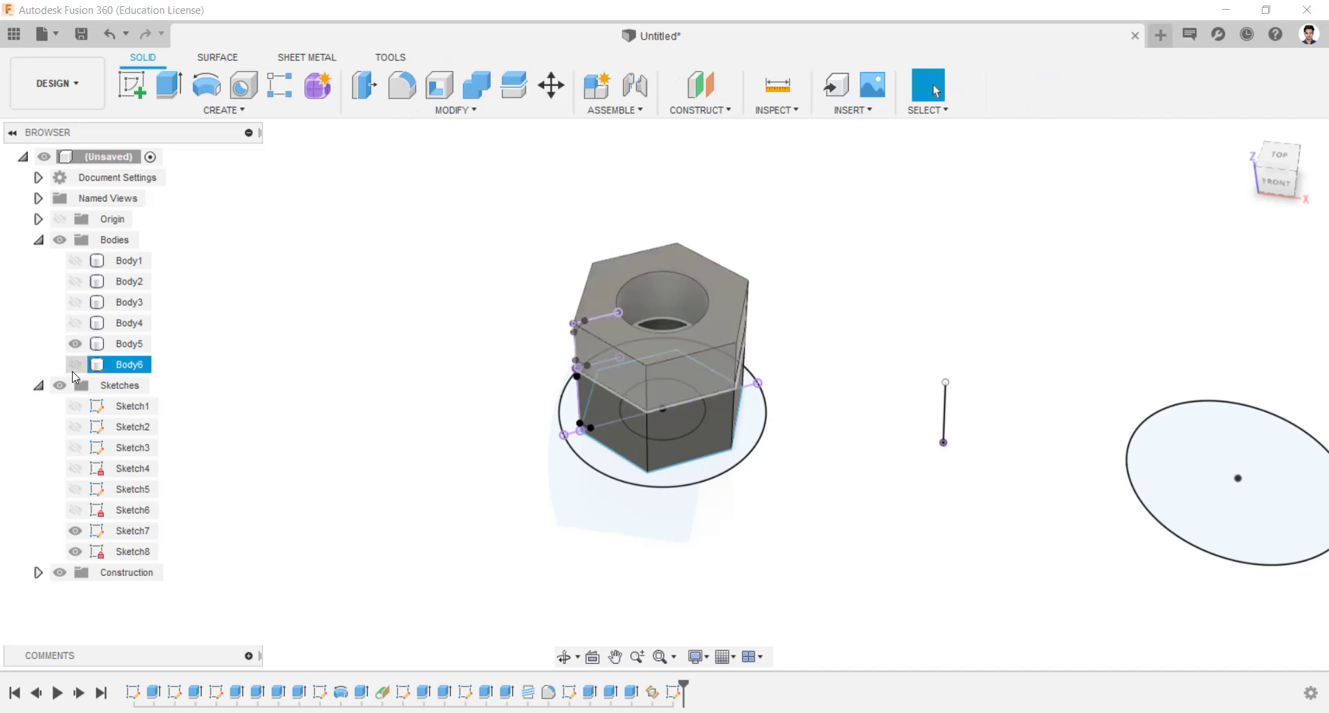
click(75, 344)
scroll(474, 311, up, 2)
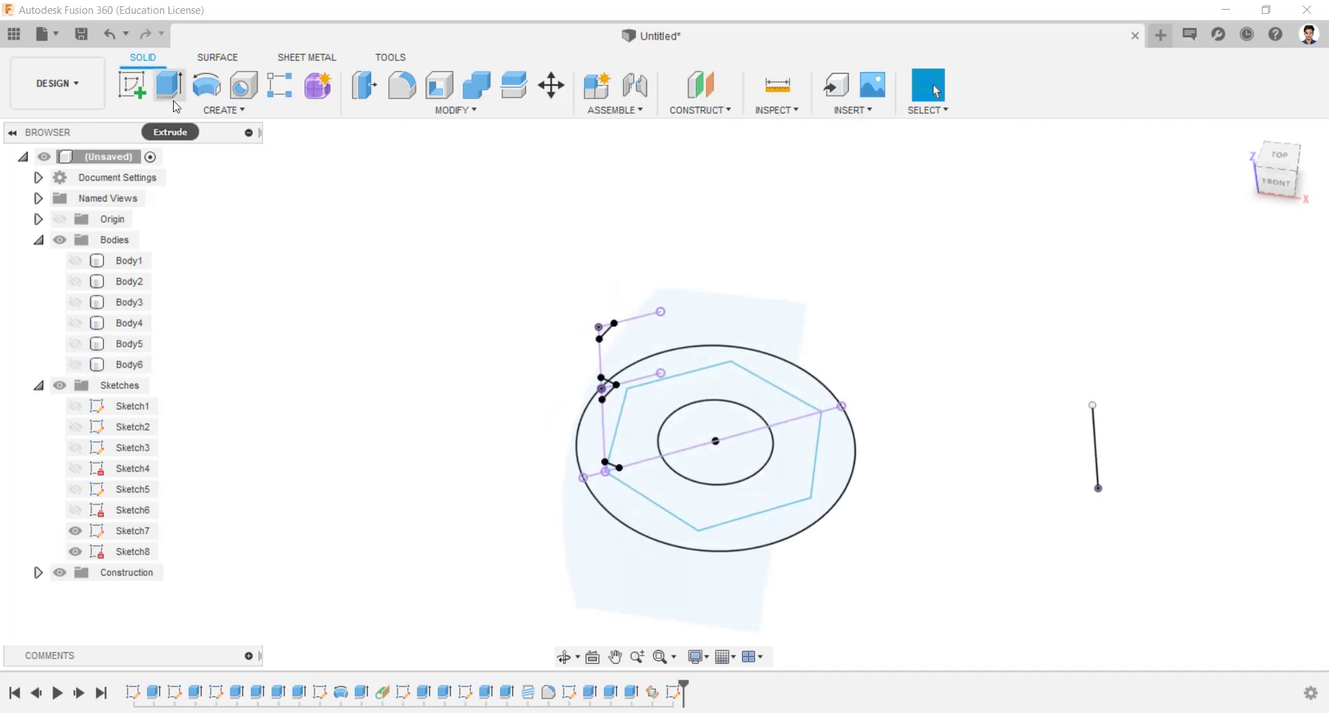
click(206, 85)
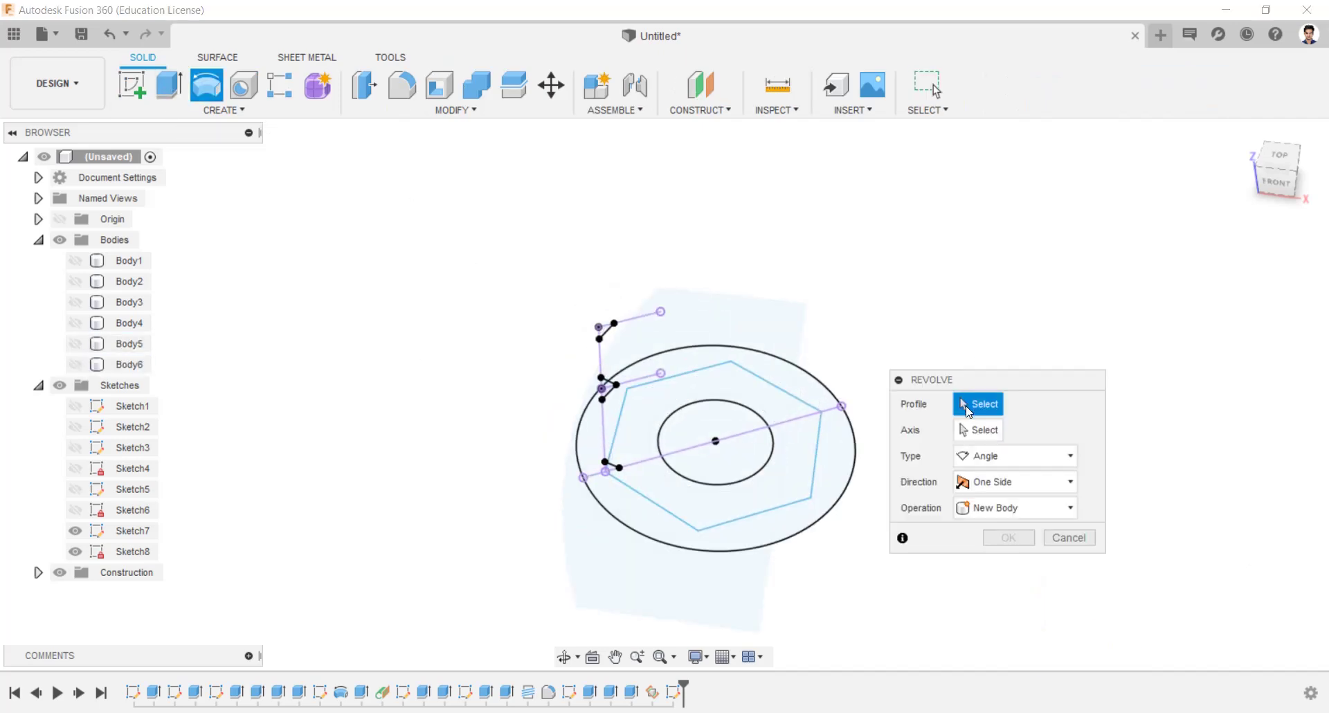
click(606, 332)
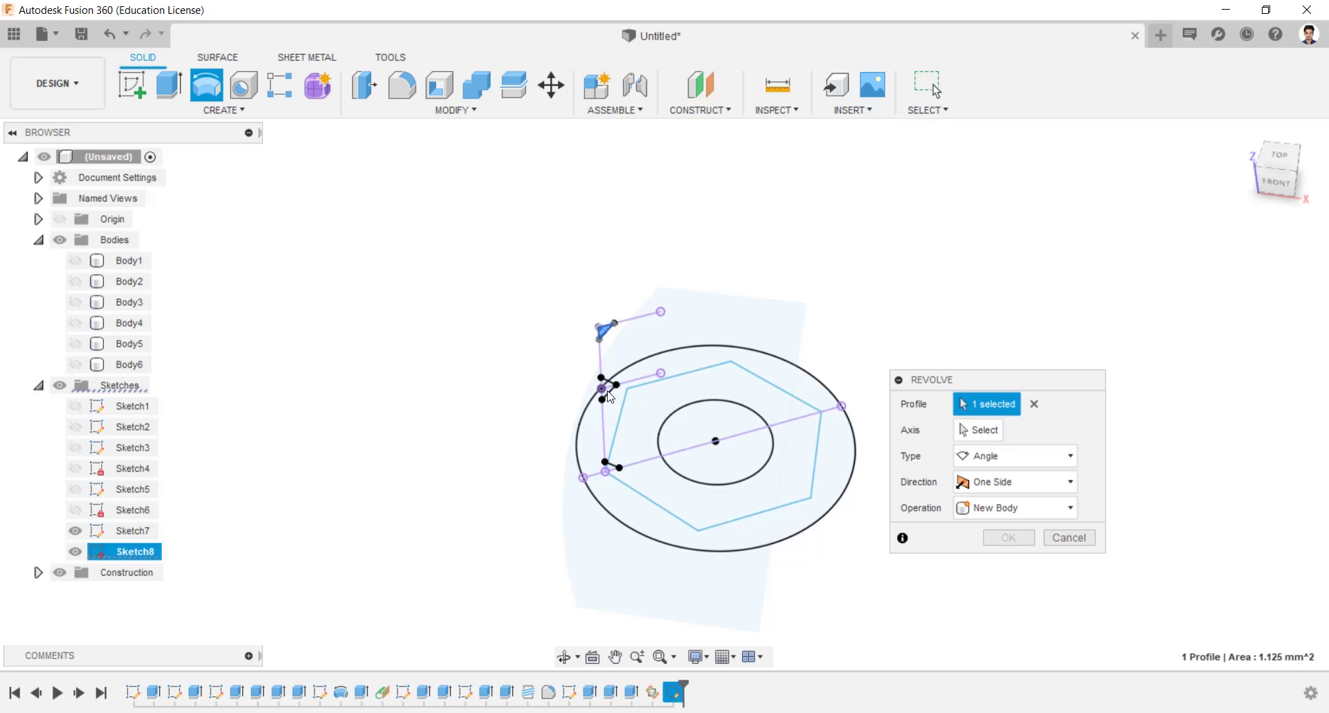
click(609, 388)
click(964, 431)
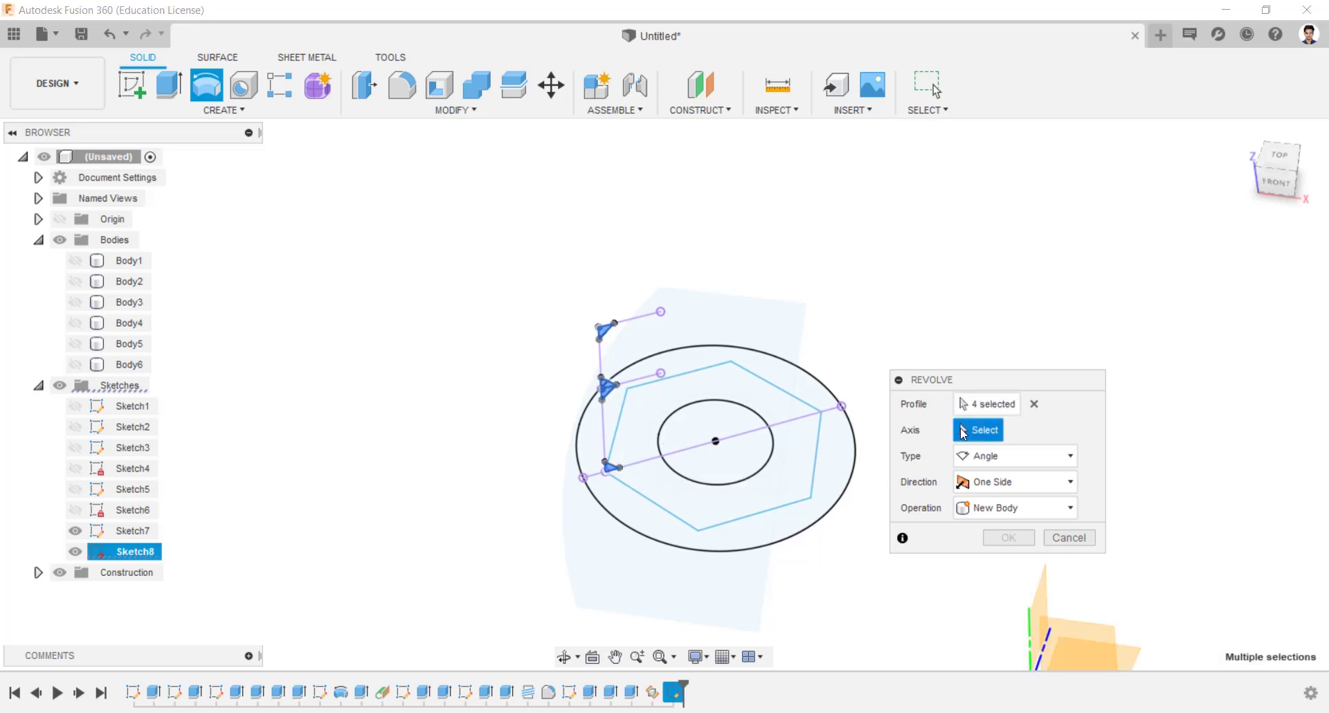
click(75, 364)
click(75, 344)
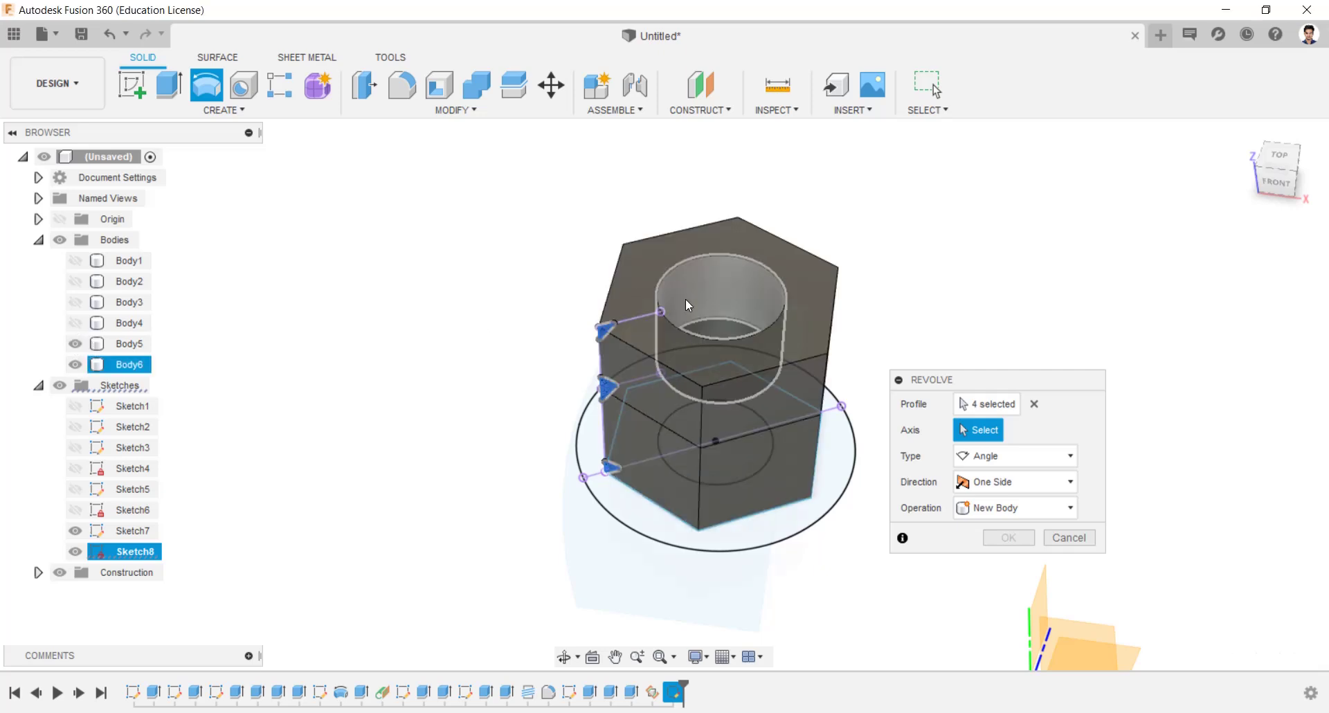
click(680, 301)
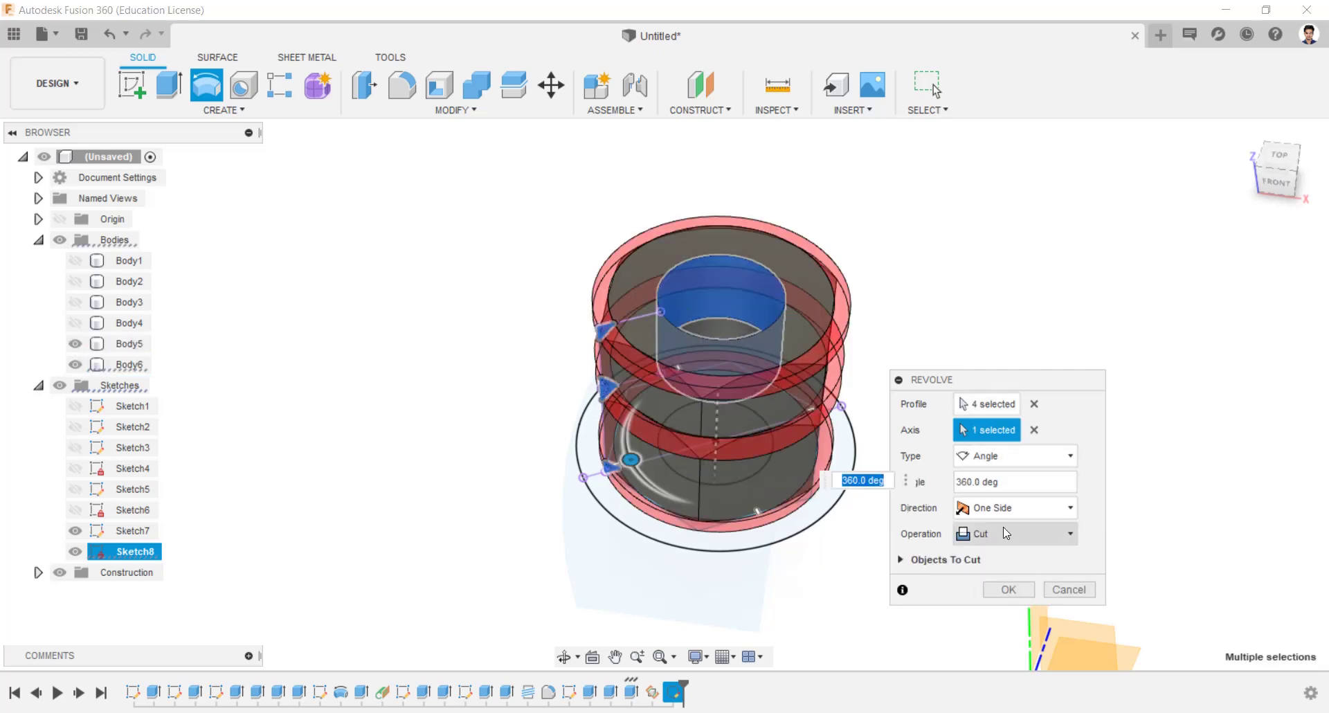
click(1008, 589)
shift+middle_drag(926, 400, 868, 407)
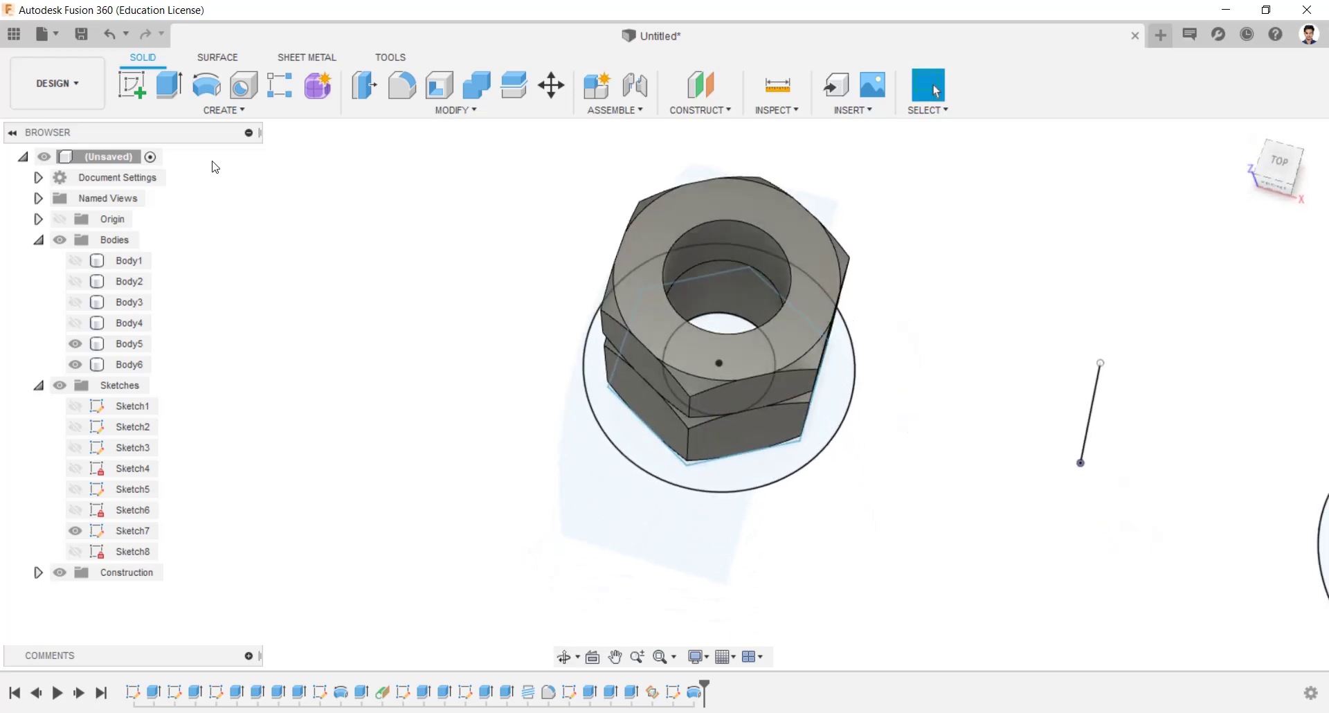
Start a Thread feature for the bores of the two nuts.
click(243, 87)
click(223, 109)
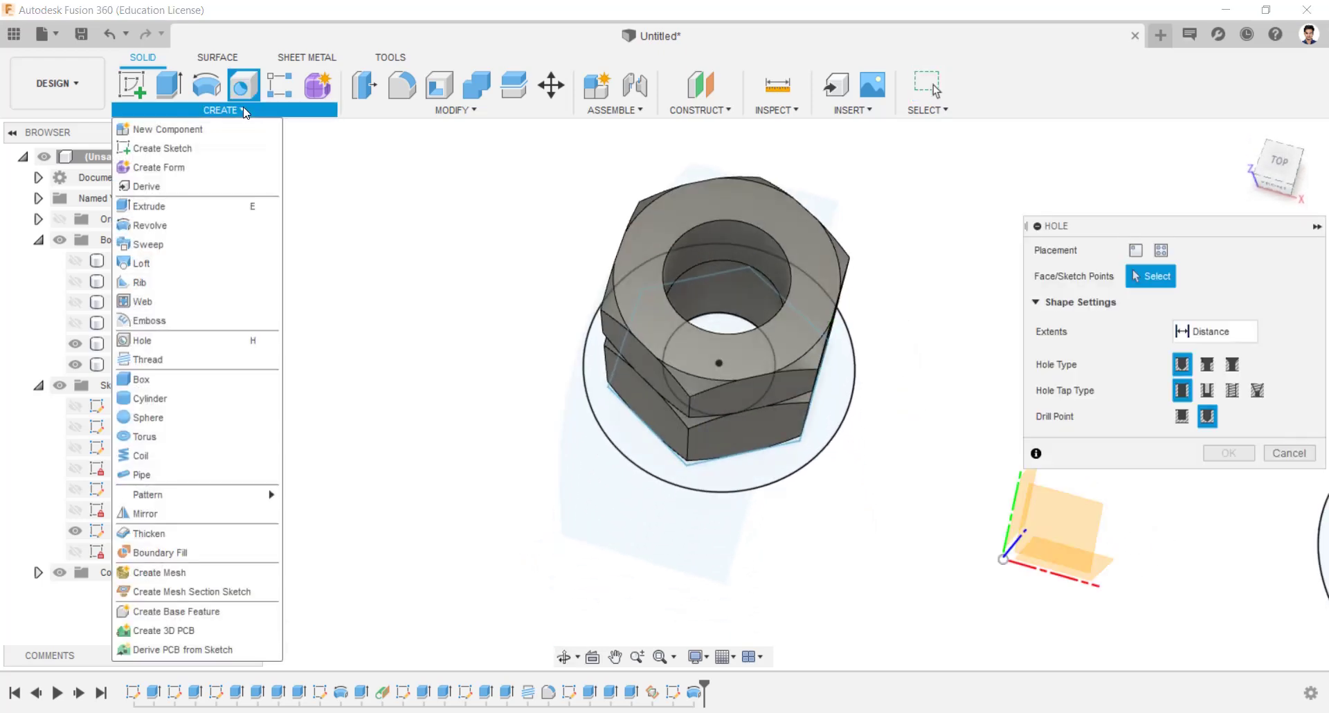
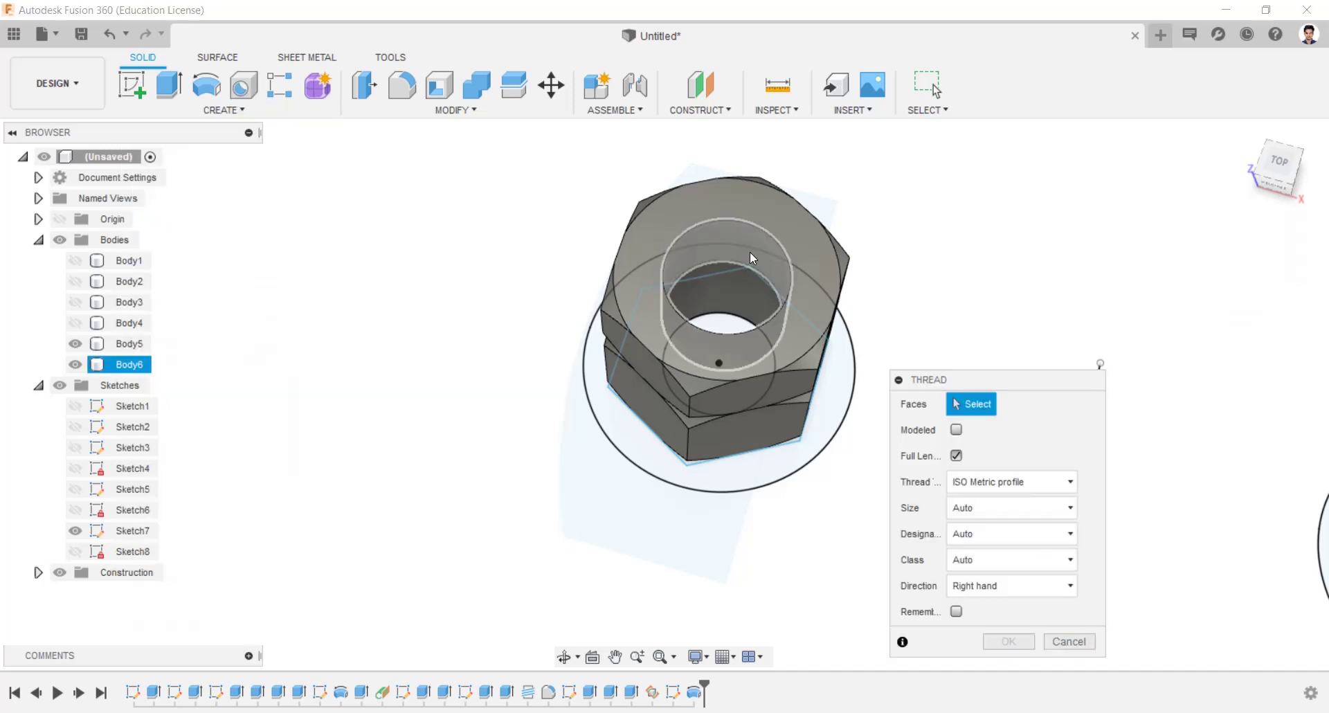
Cut modeled, full-length M12x1.75 ISO Metric threads, class 6H, right hand, in the bores of the upper nut and the lower nut.
click(750, 250)
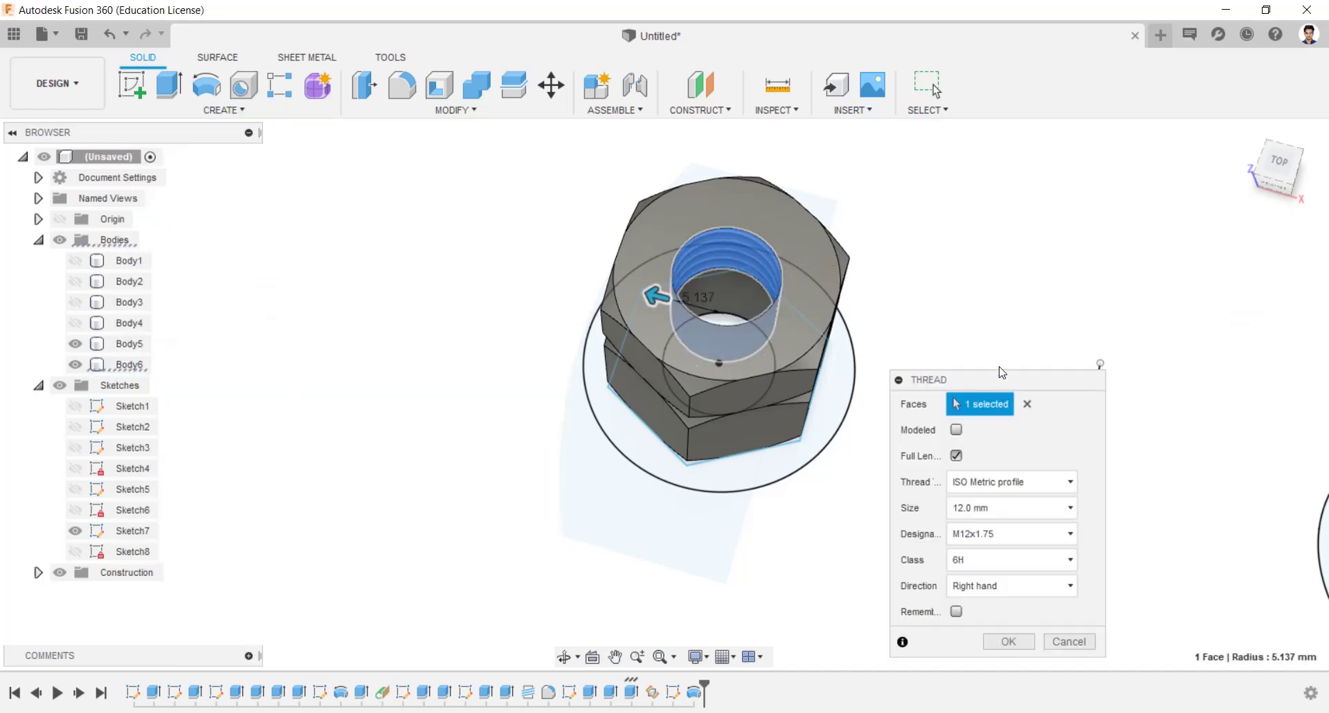
drag(1003, 378, 1132, 251)
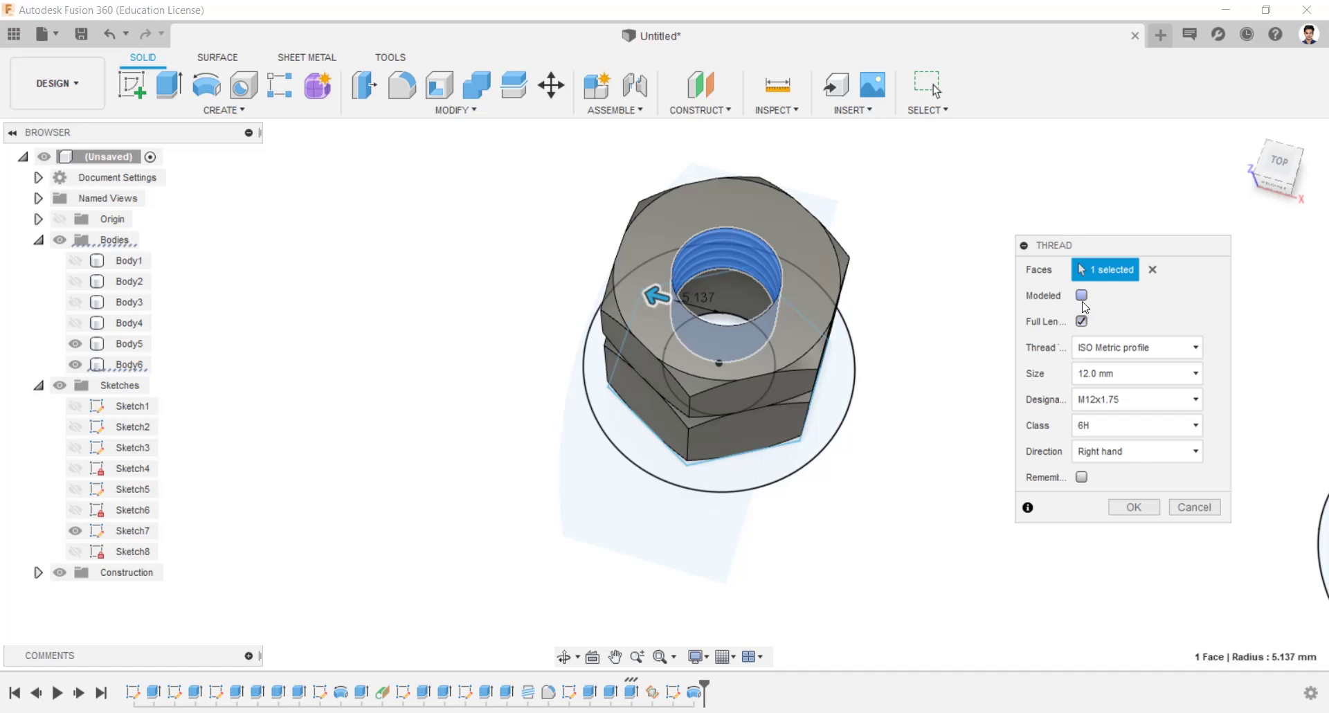
click(1128, 508)
right_drag(986, 338, 966, 222)
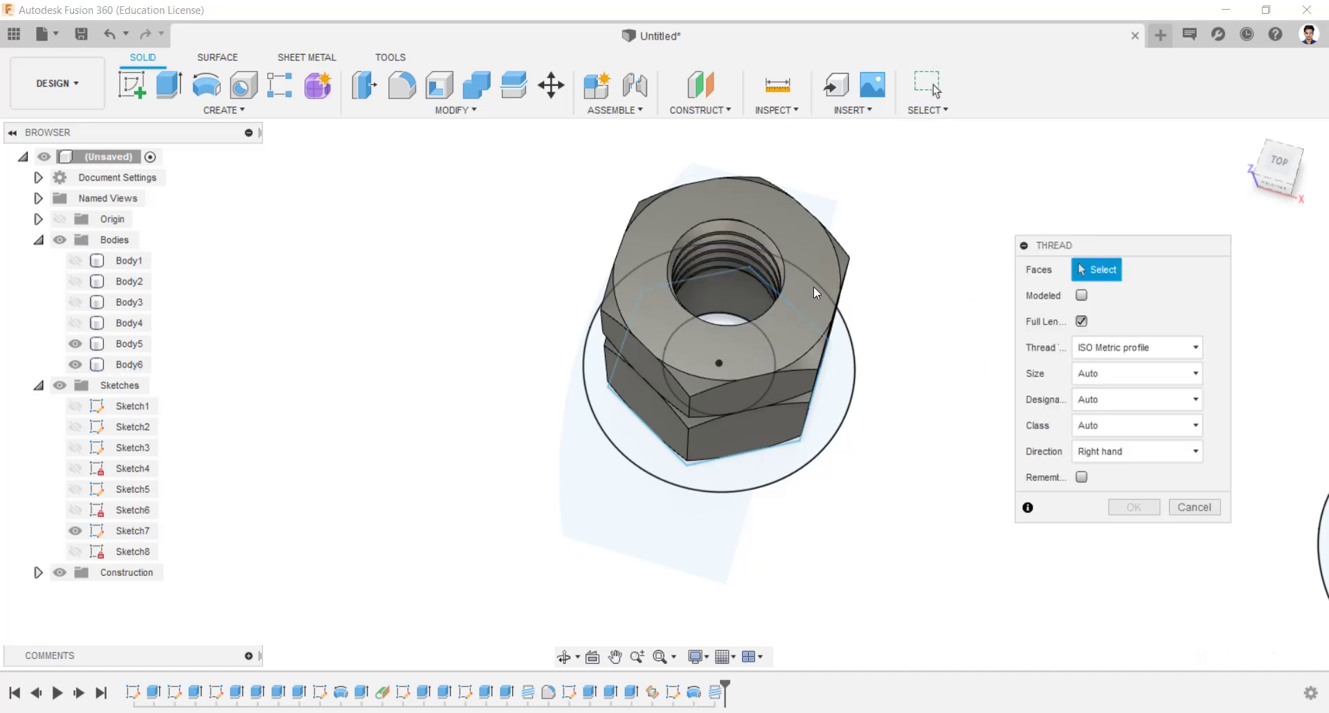
click(732, 290)
click(1081, 295)
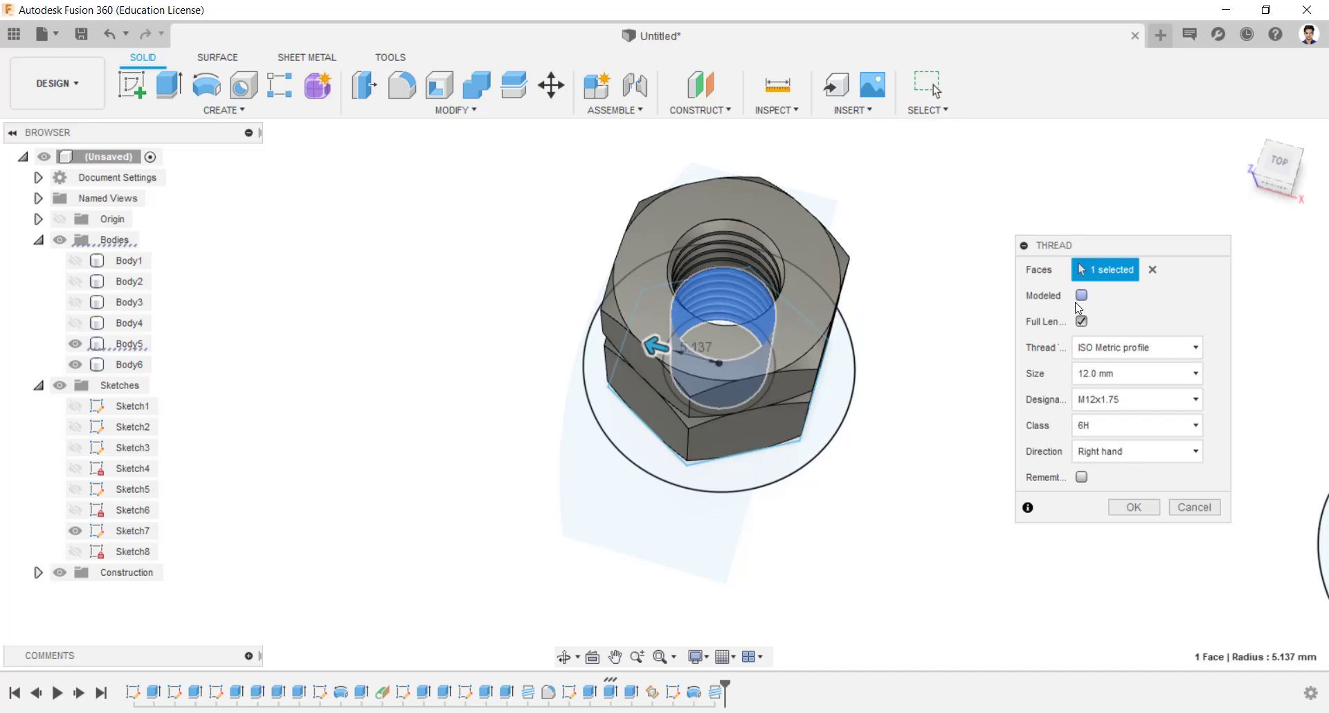
click(1134, 507)
Show Body1 to Body4 again, hide Sketch7, and return to the home view of the whole plummer block.
scroll(1121, 478, down, 3)
shift+middle_drag(932, 408, 912, 341)
scroll(927, 367, down, 2)
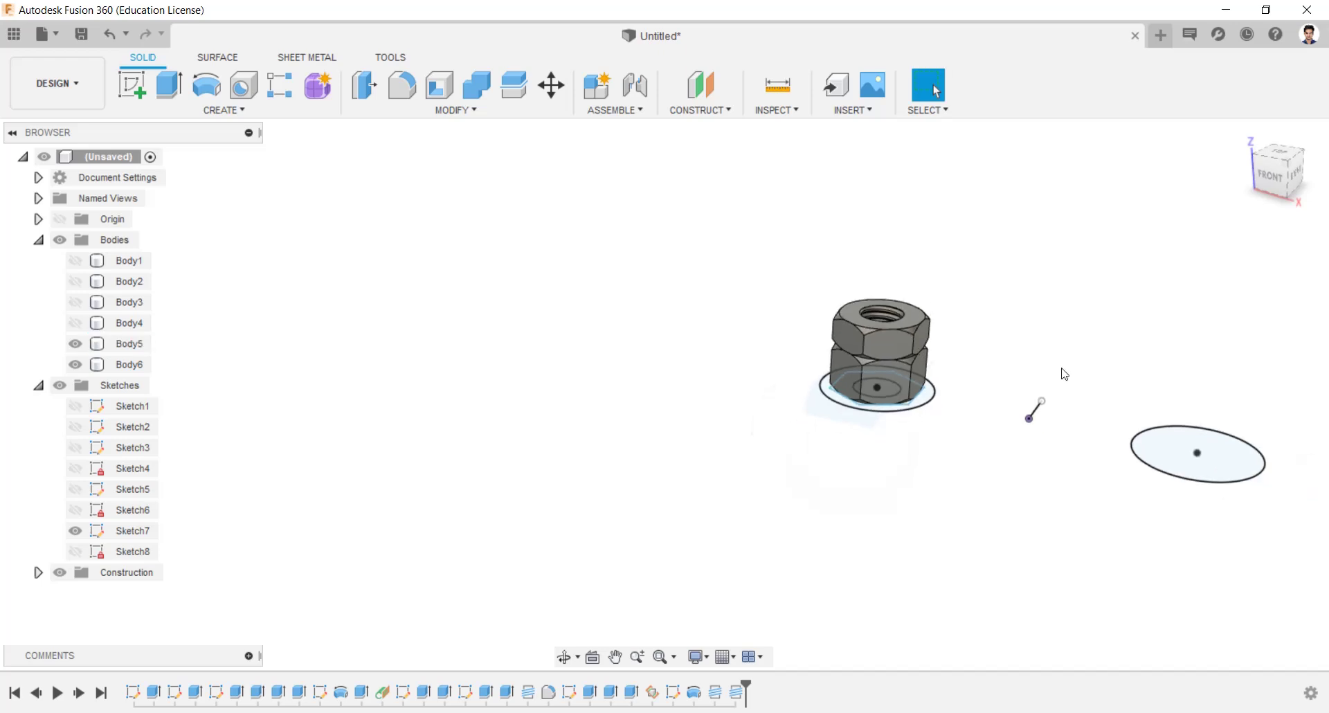
middle_drag(1124, 367, 946, 326)
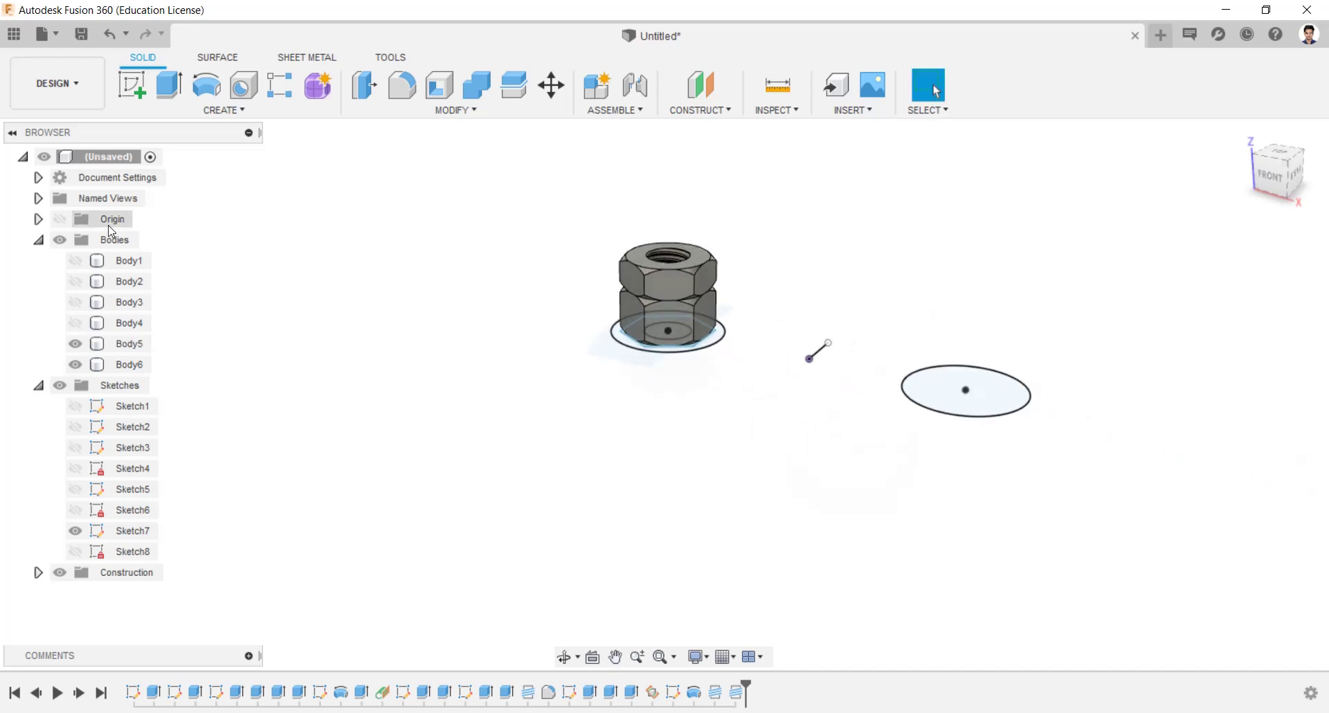
click(76, 281)
click(76, 261)
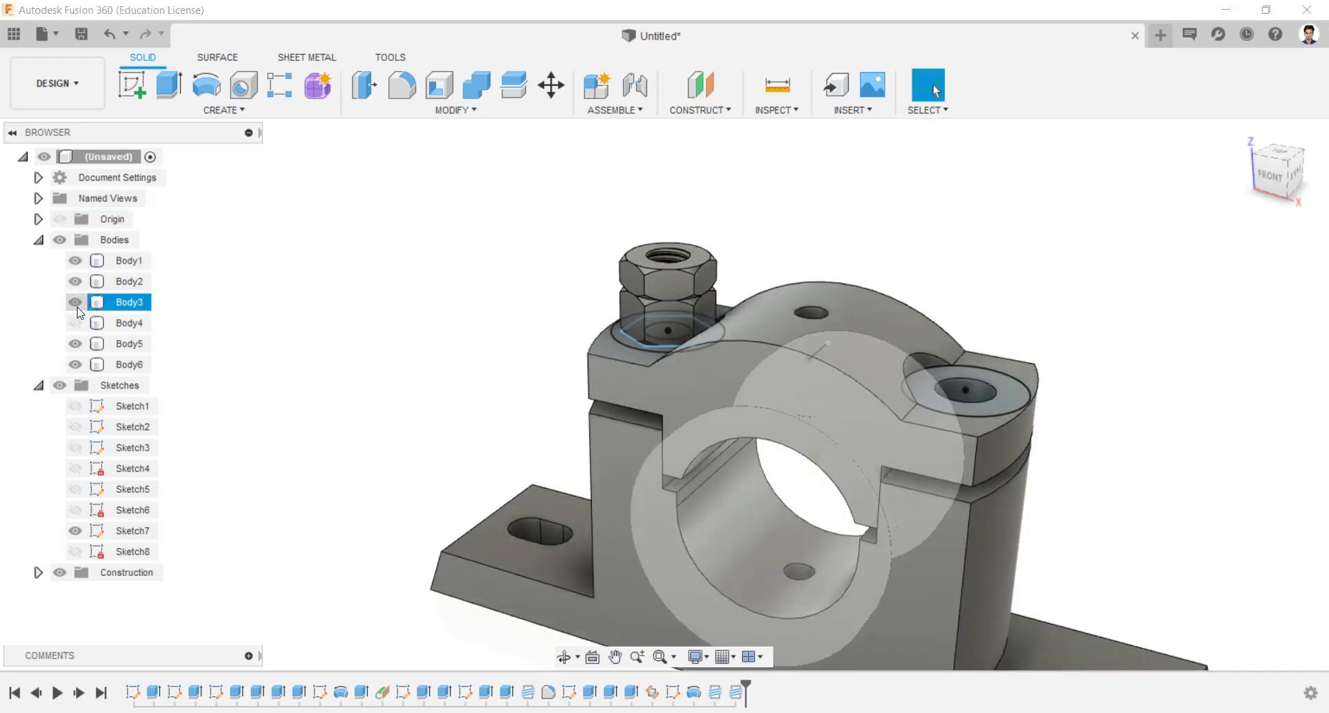
click(76, 302)
click(75, 322)
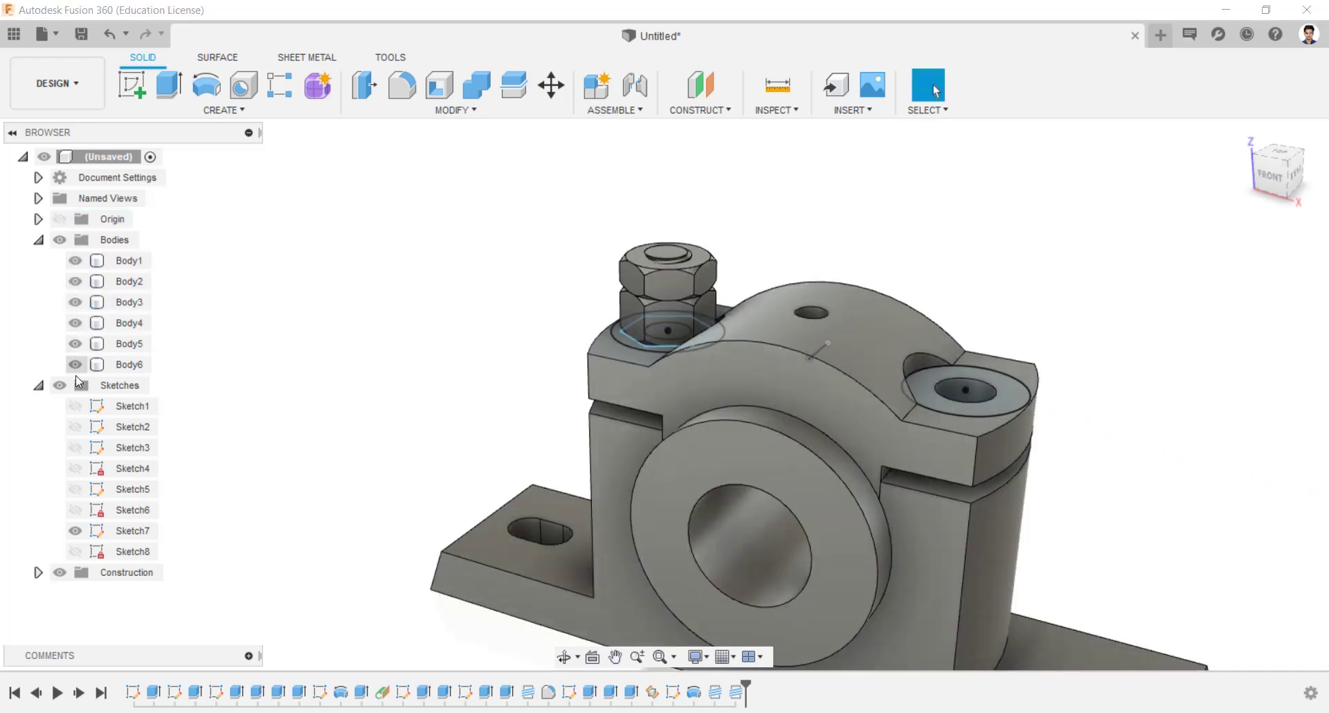
click(76, 531)
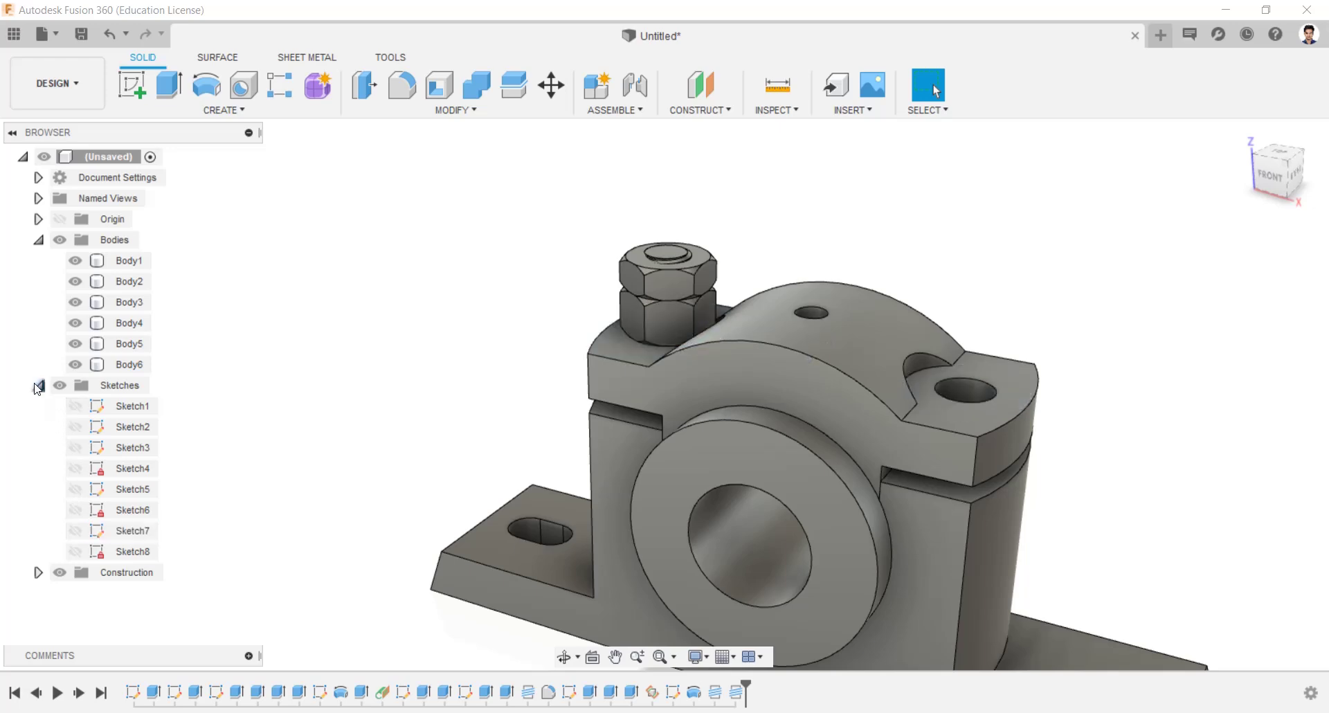
click(1240, 133)
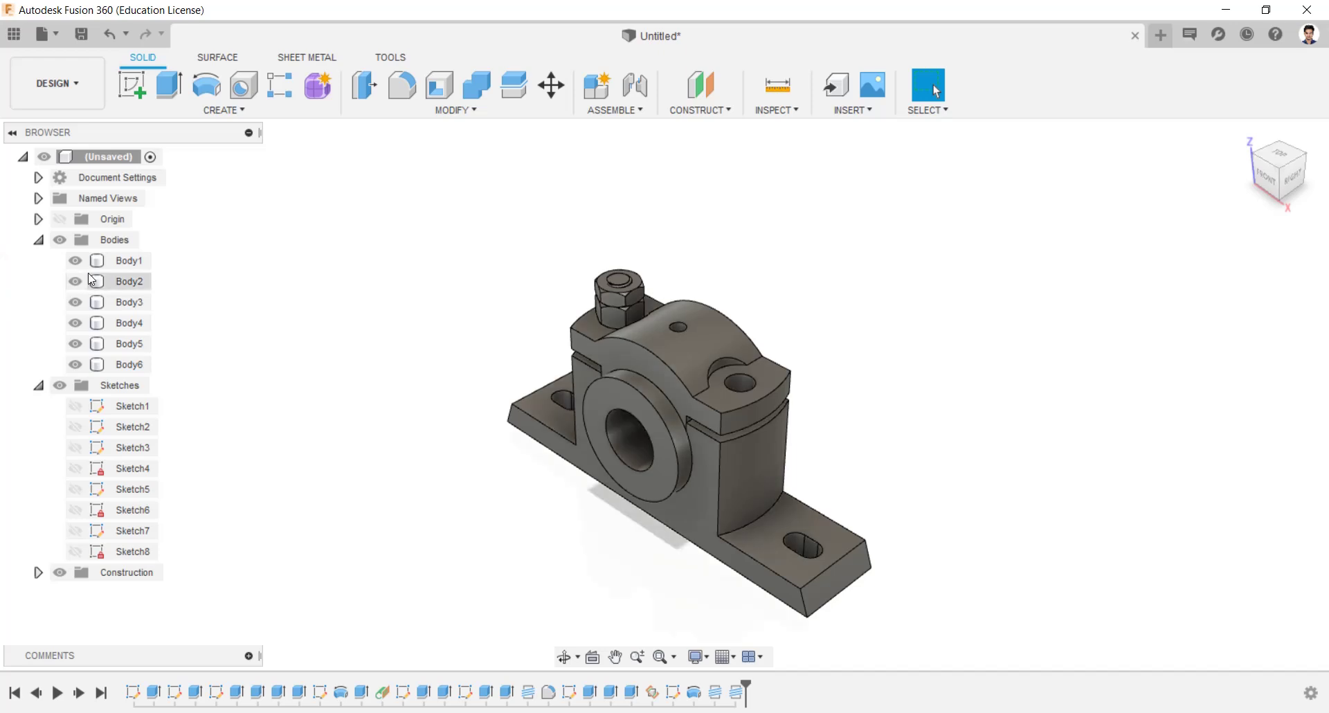
Rename the six bodies, in order, as body, cap, brass, bolt, nut and locknut.
double_click(124, 263)
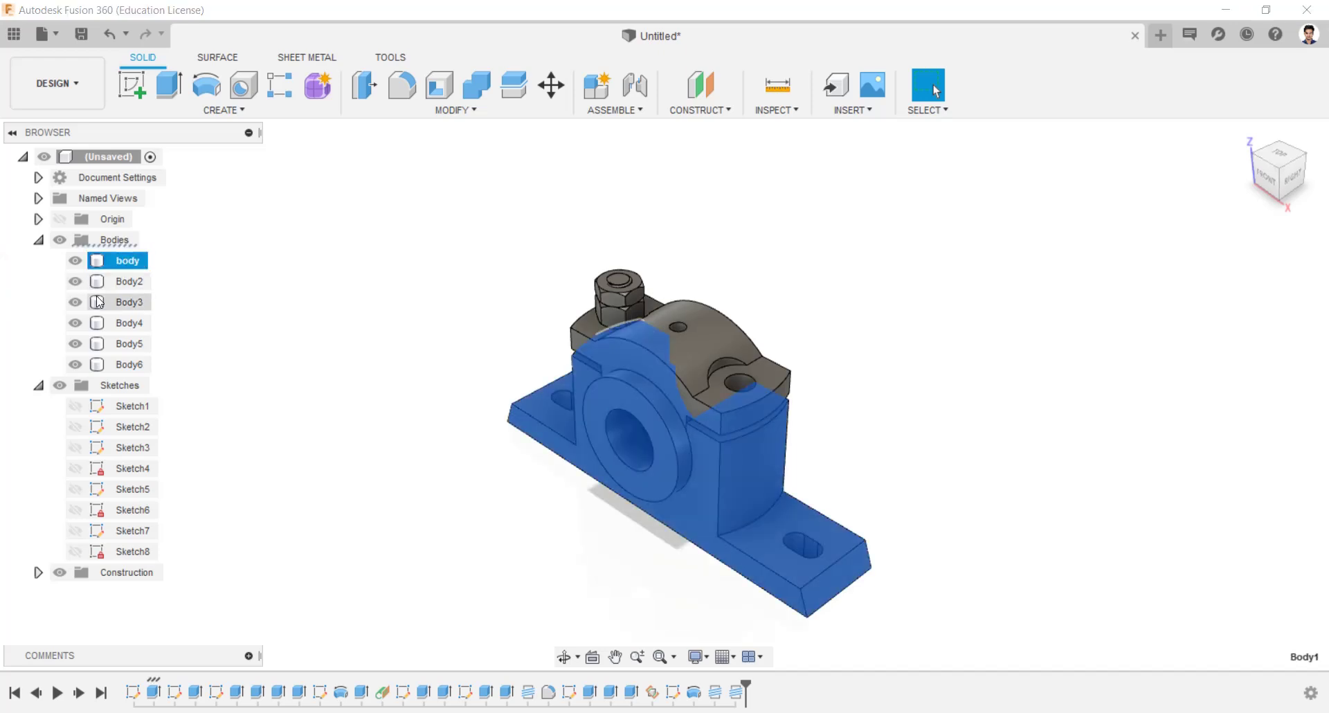
double_click(121, 282)
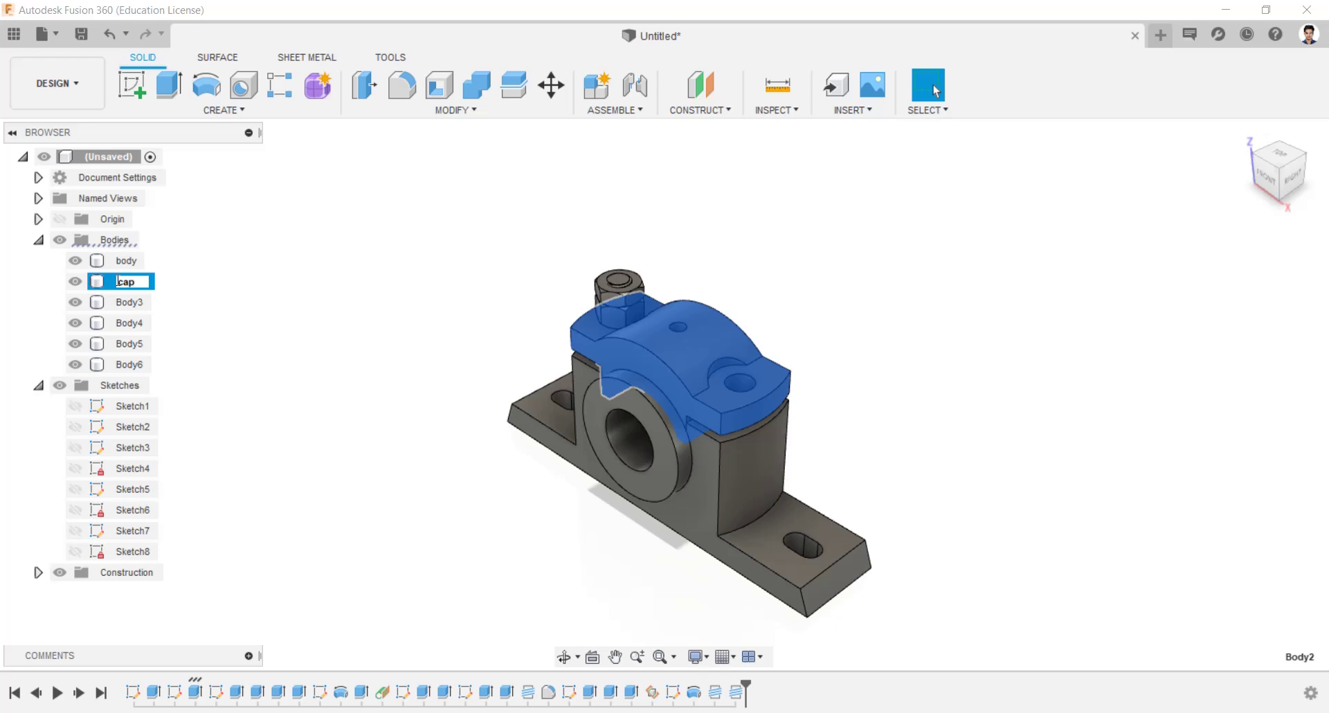
double_click(121, 301)
text(brass)
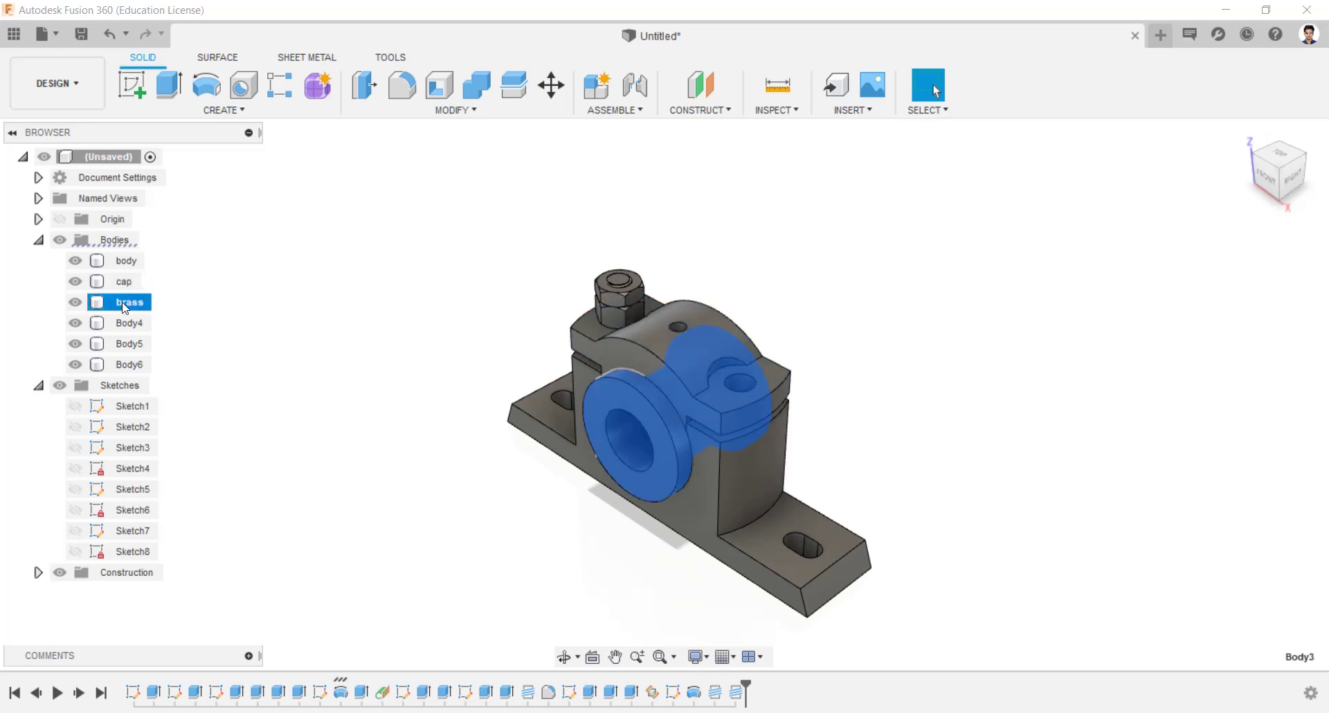
double_click(126, 323)
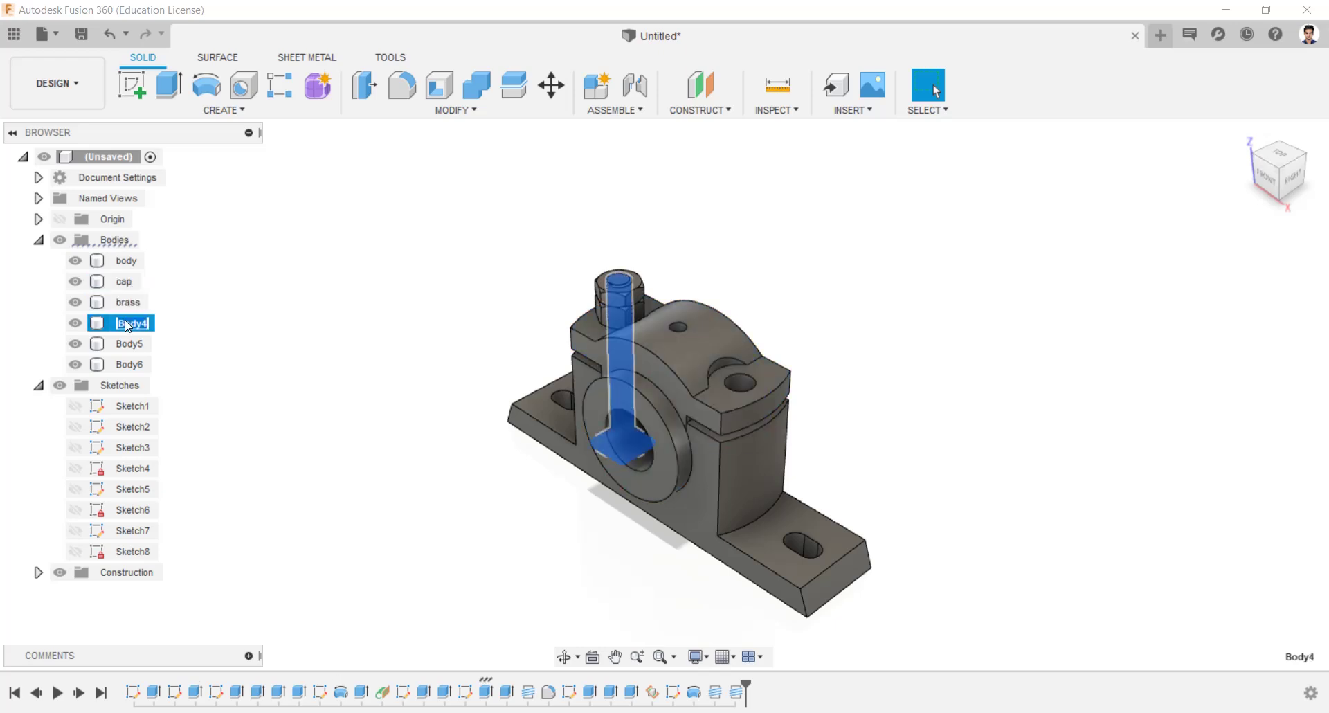
double_click(132, 344)
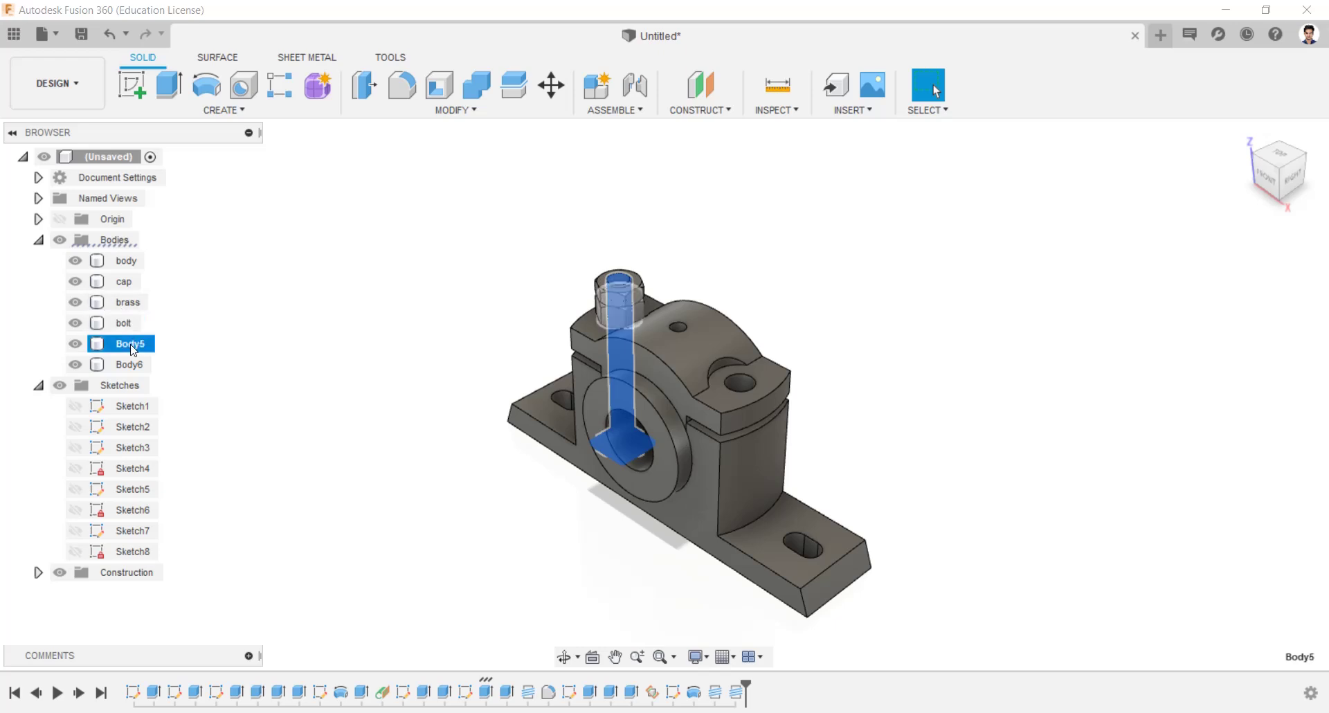
double_click(136, 365)
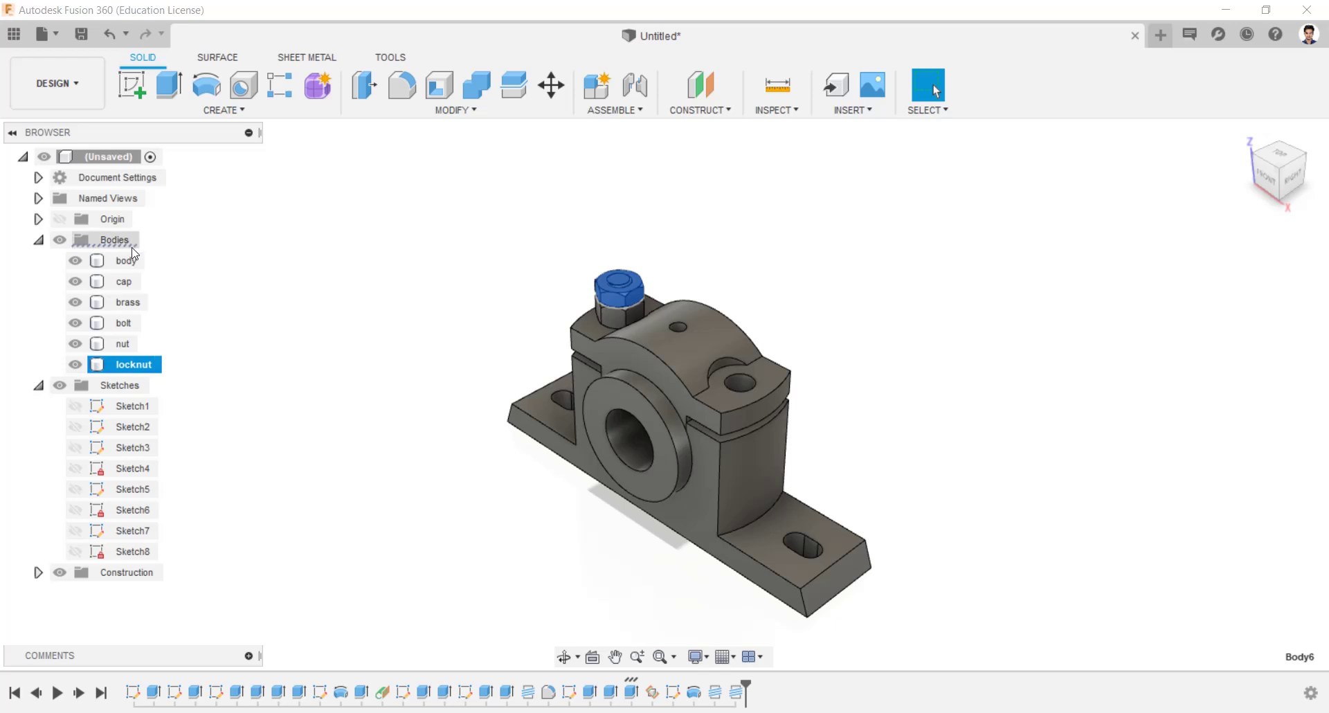
Create components from all six bodies and collapse the sketch list in the browser.
click(126, 261)
shift+click(128, 281)
shift+click(138, 303)
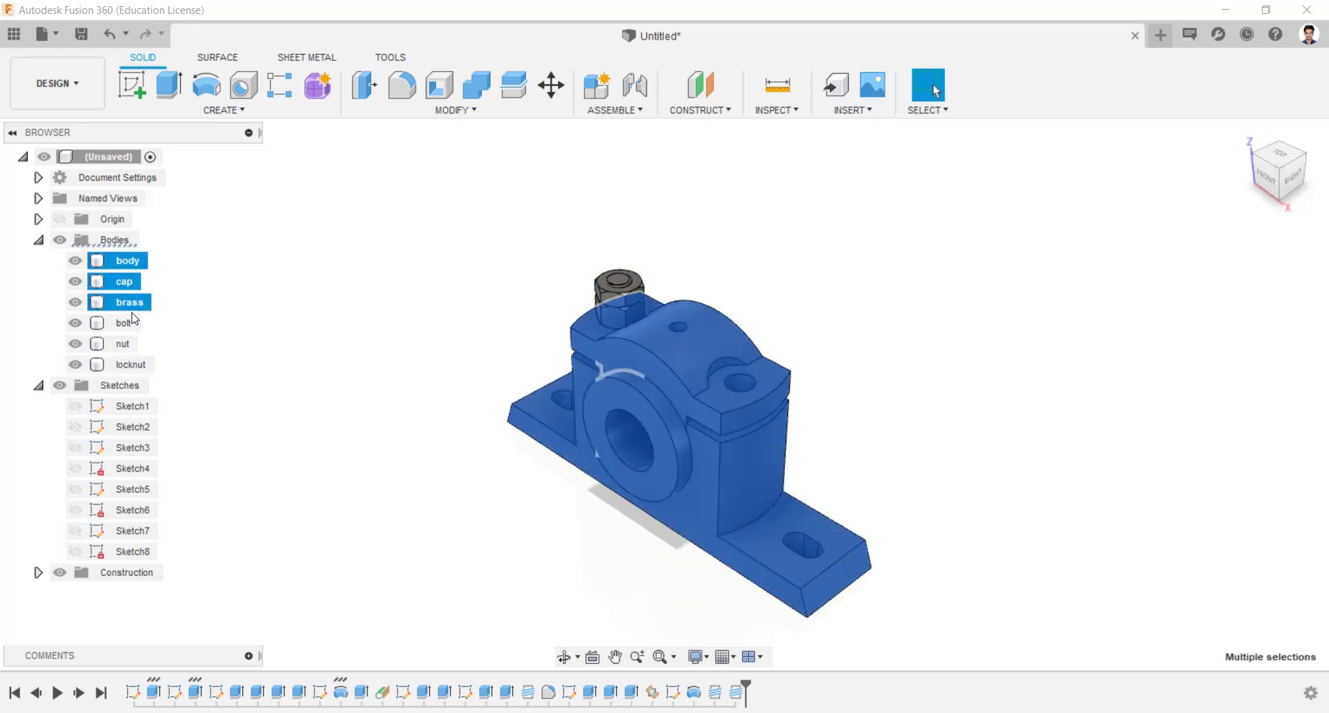
shift+click(128, 323)
shift+click(125, 344)
shift+click(128, 359)
right_click(128, 358)
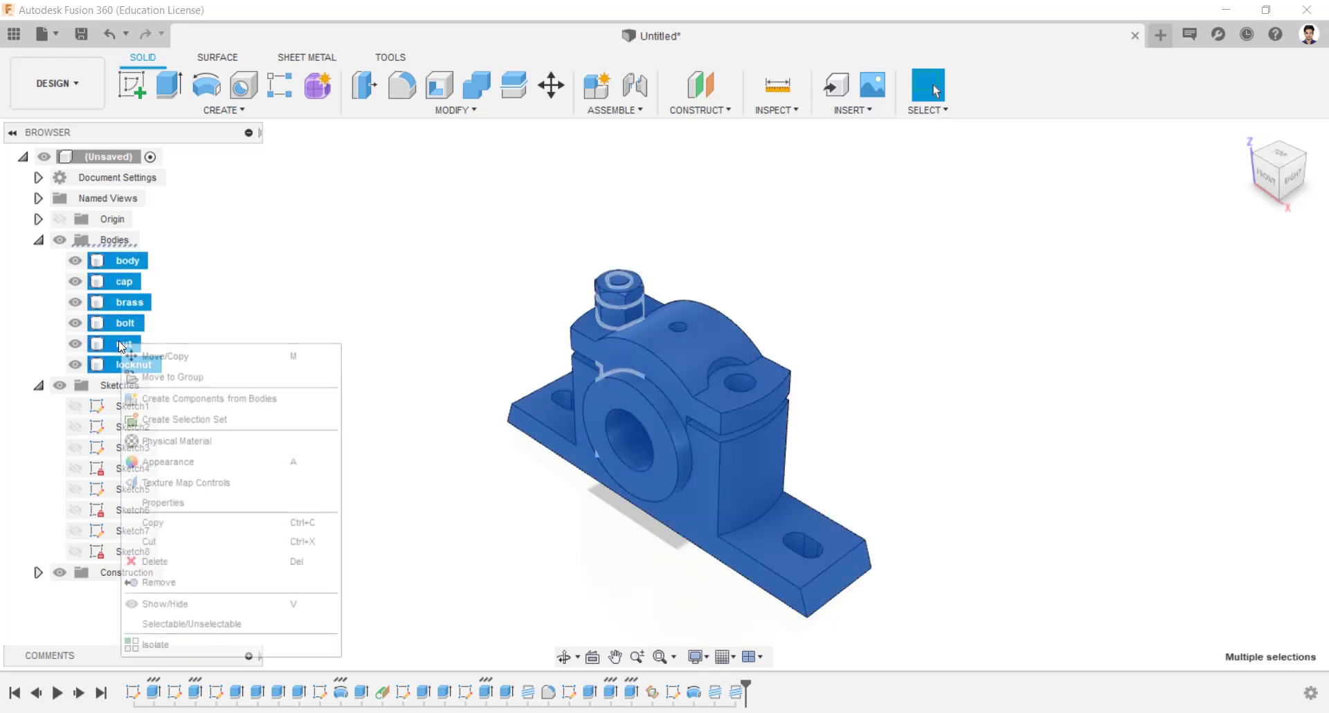
click(223, 398)
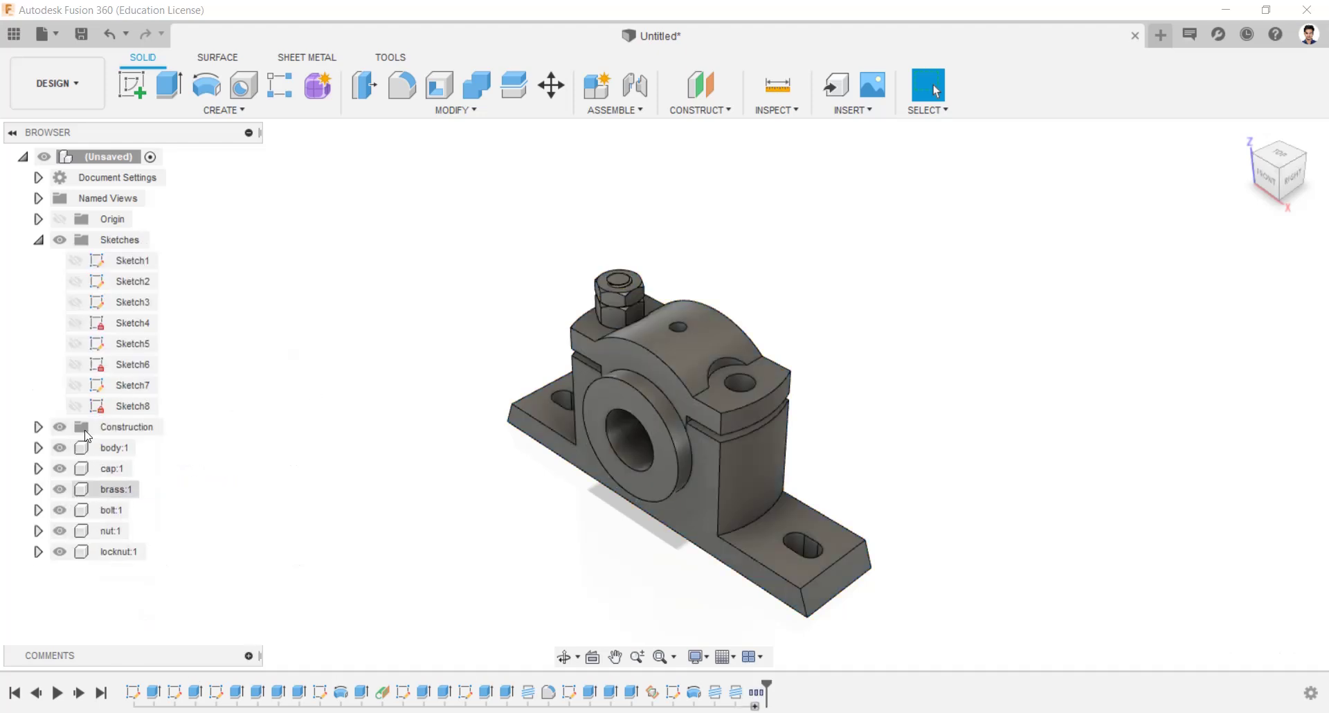
click(38, 240)
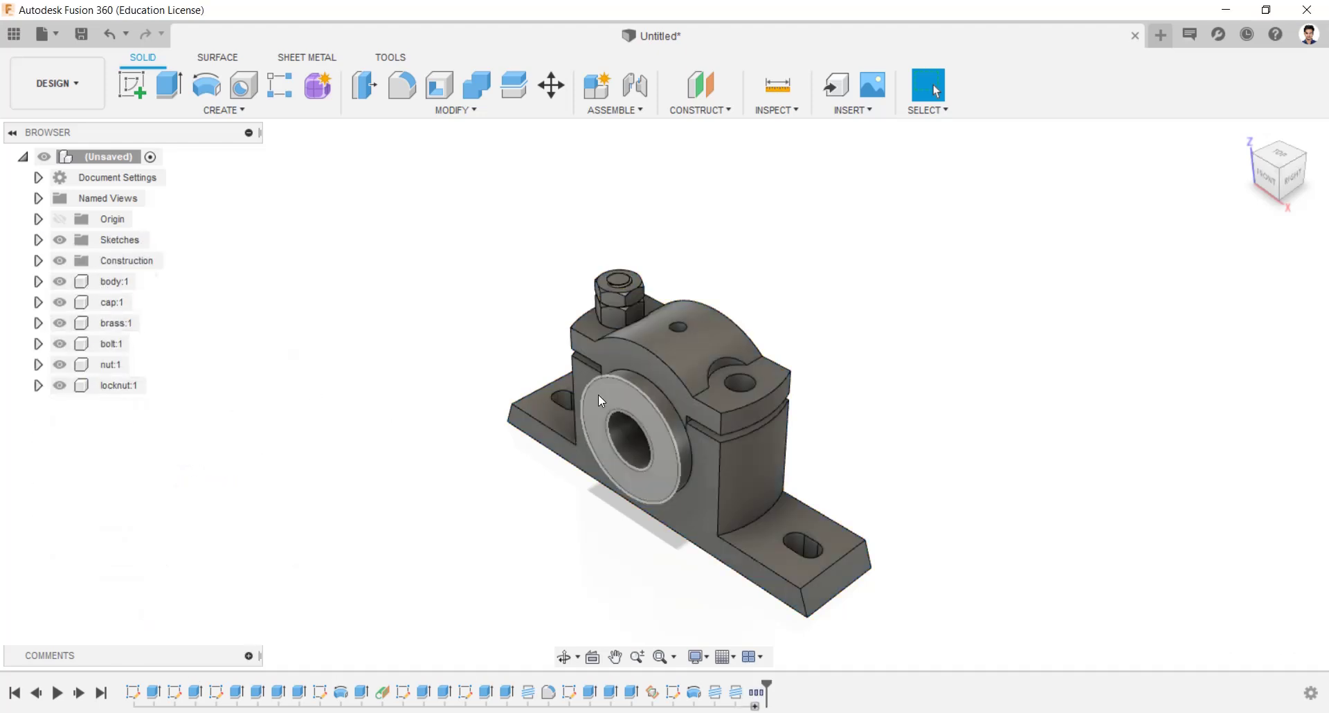
Assign the physical material Brass from the Fusion 360 Material Library's metals to the flanged bush.
shift+middle_drag(598, 395, 642, 382)
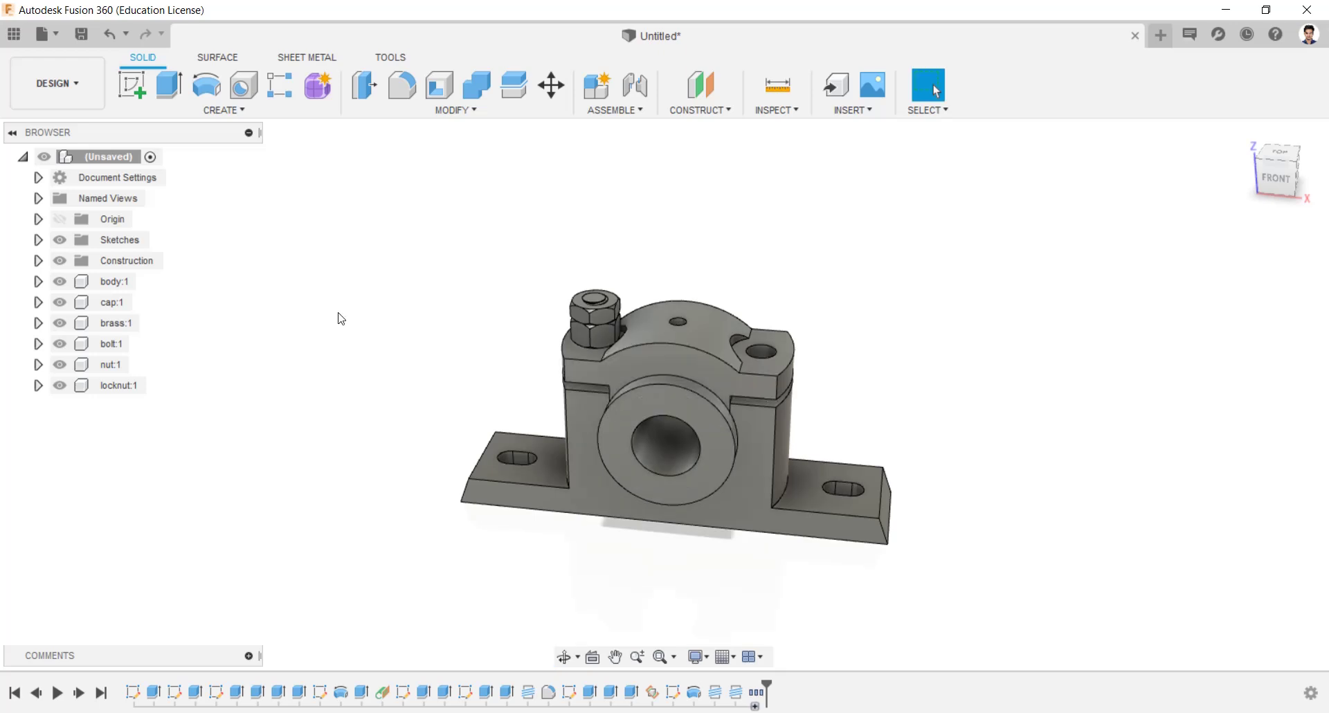
click(440, 110)
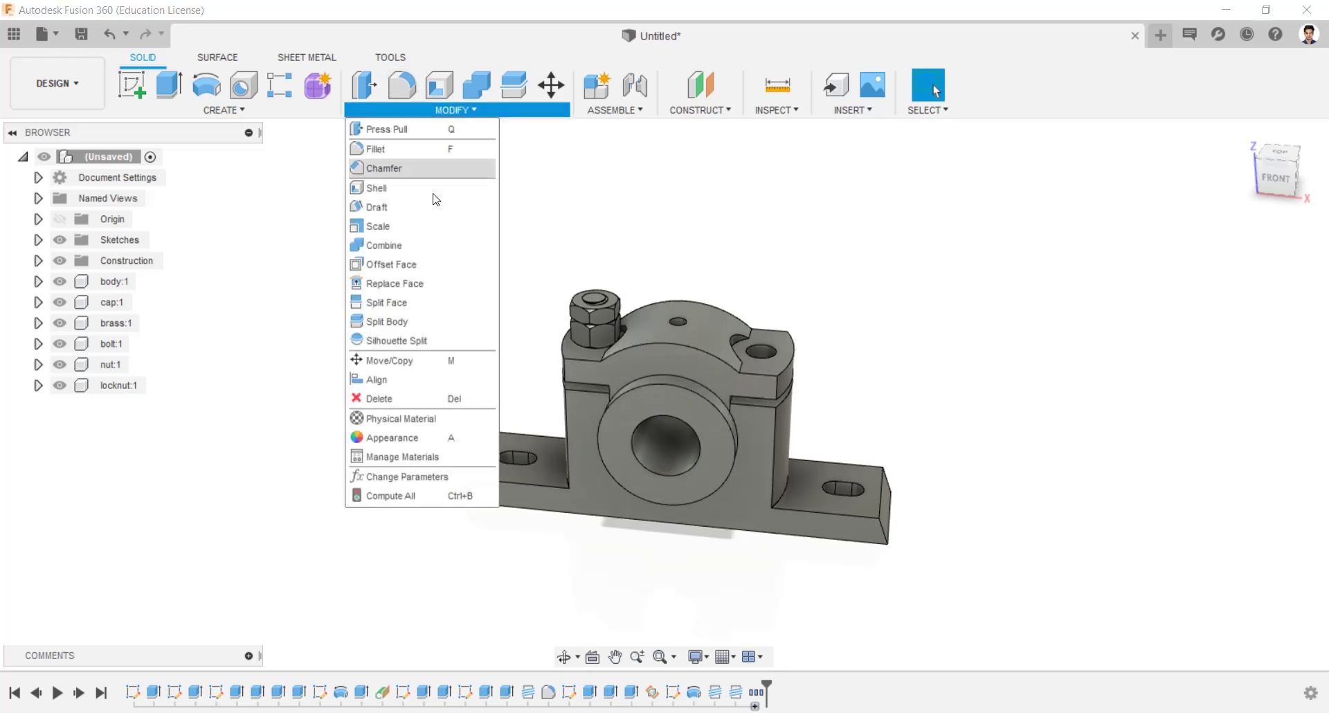
click(422, 416)
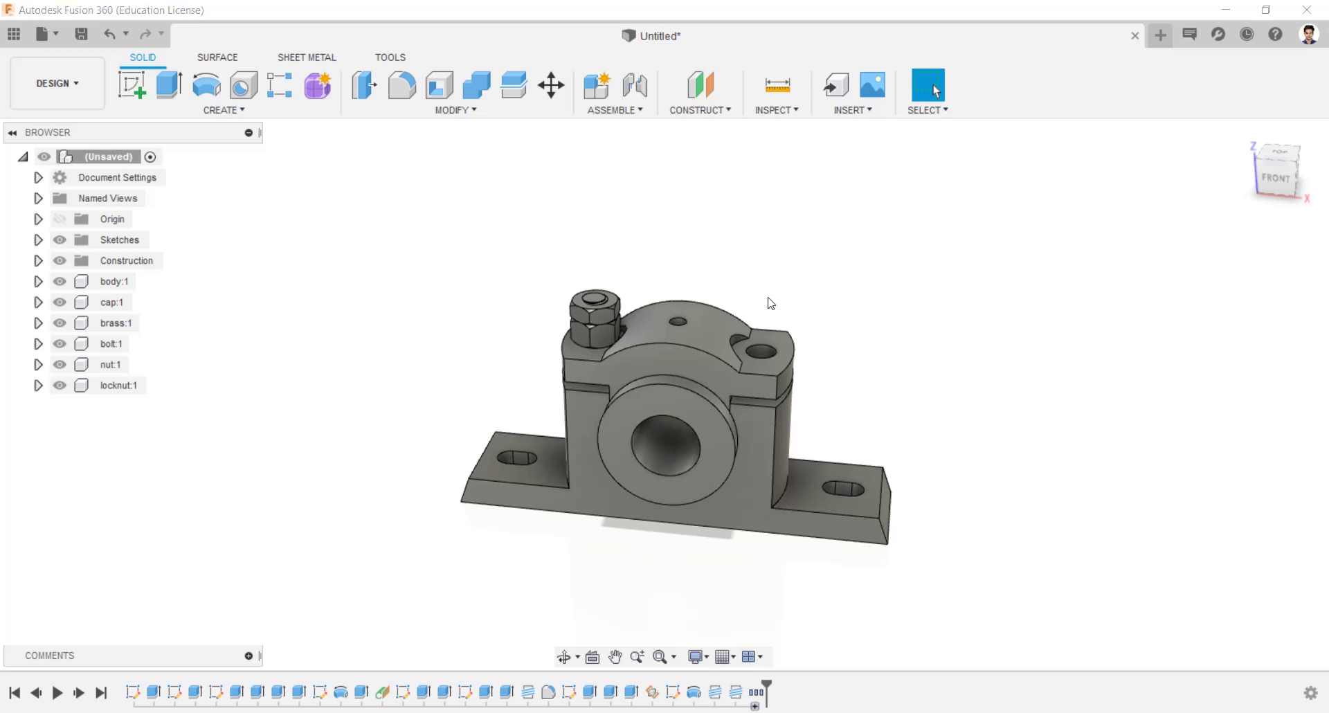
scroll(1090, 458, down, 2)
click(1085, 512)
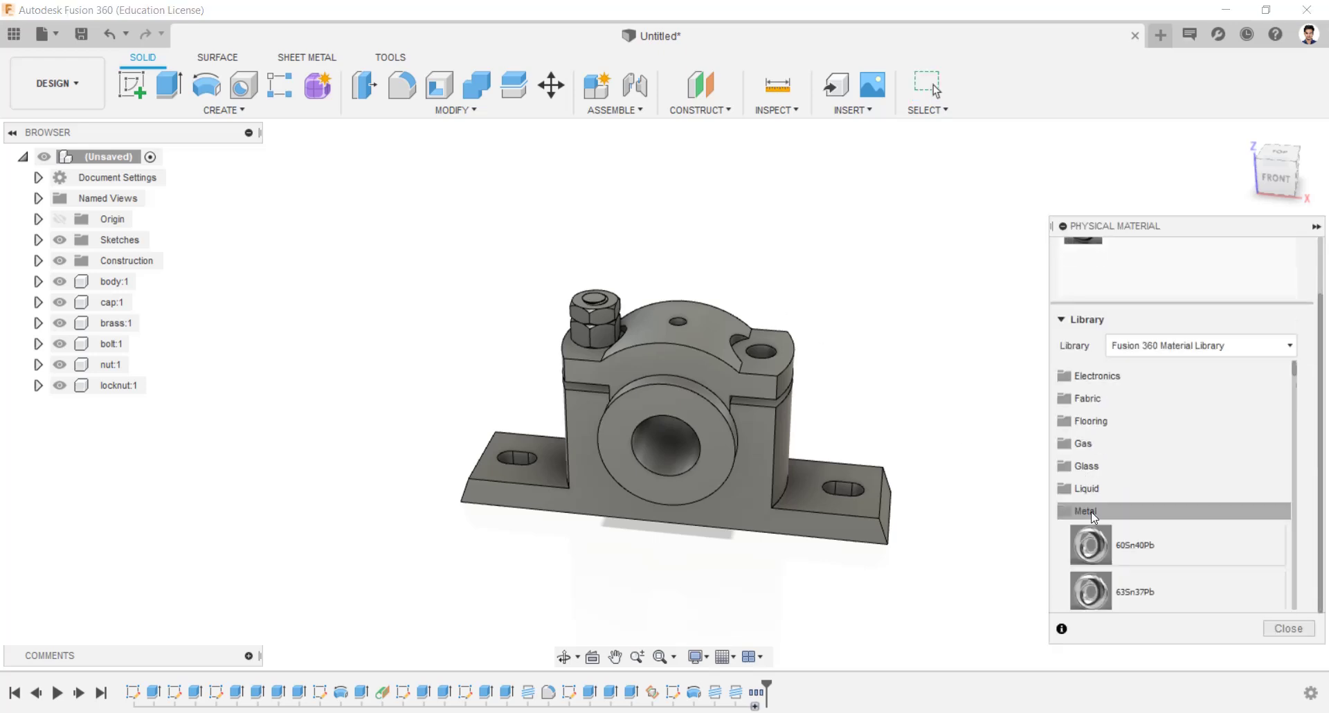
scroll(1082, 521, down, 8)
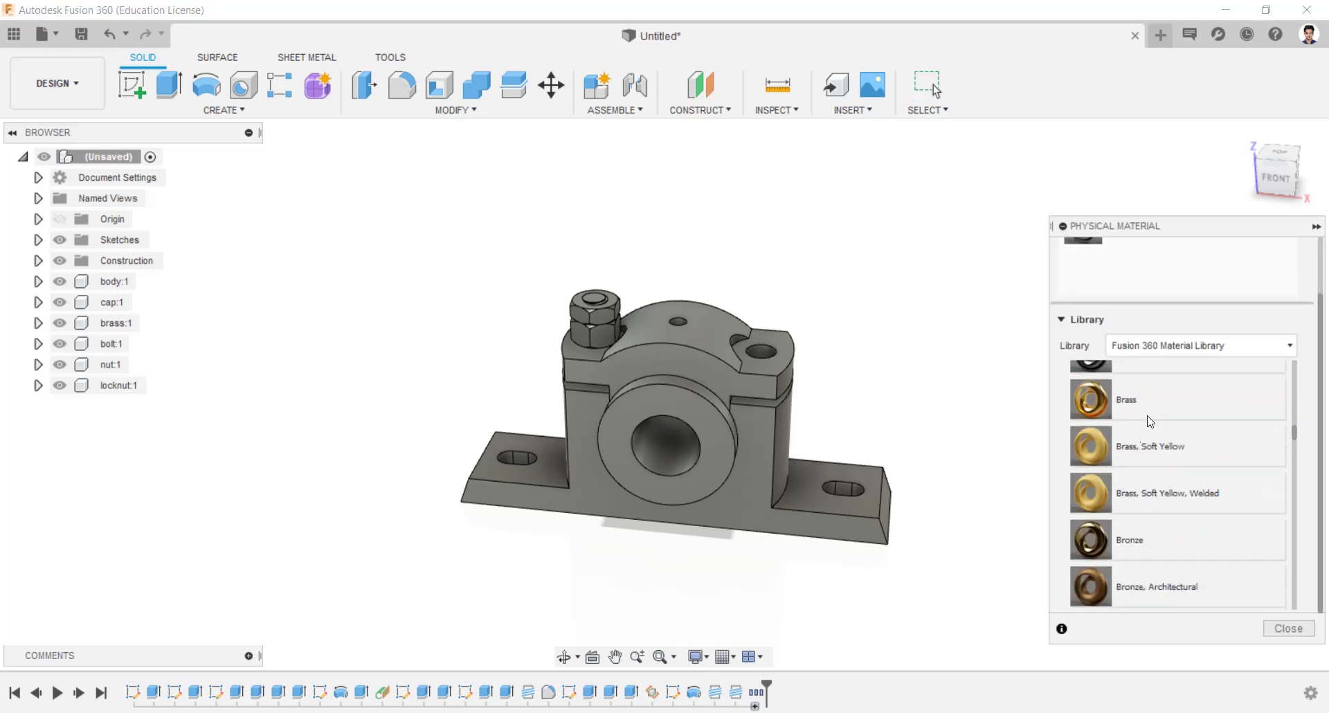
drag(1150, 421, 692, 433)
Assign the physical material "Iron, Cast" to the cap and the base body.
scroll(1135, 517, down, 10)
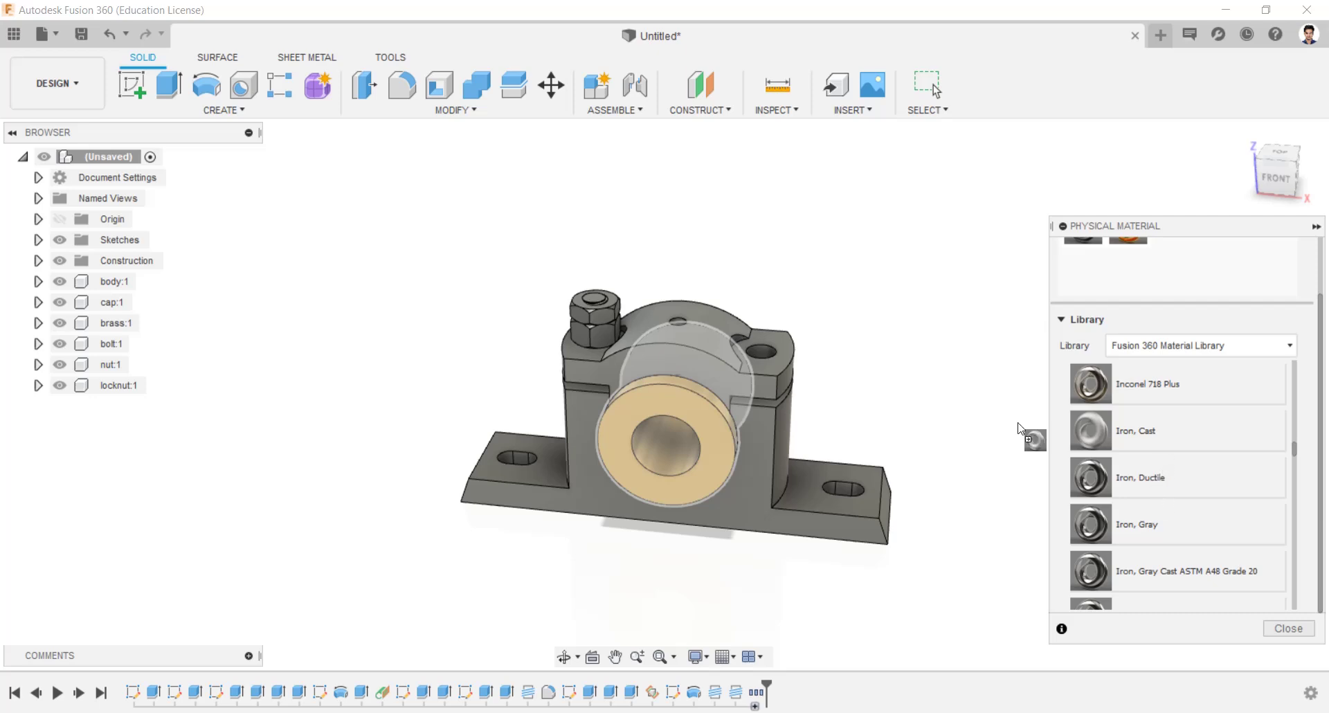
drag(1018, 423, 699, 346)
drag(1125, 426, 775, 457)
Assign the physical material "Steel, Mild" to the bolt, nut and locknut, and finish the material assignment.
scroll(1212, 488, down, 15)
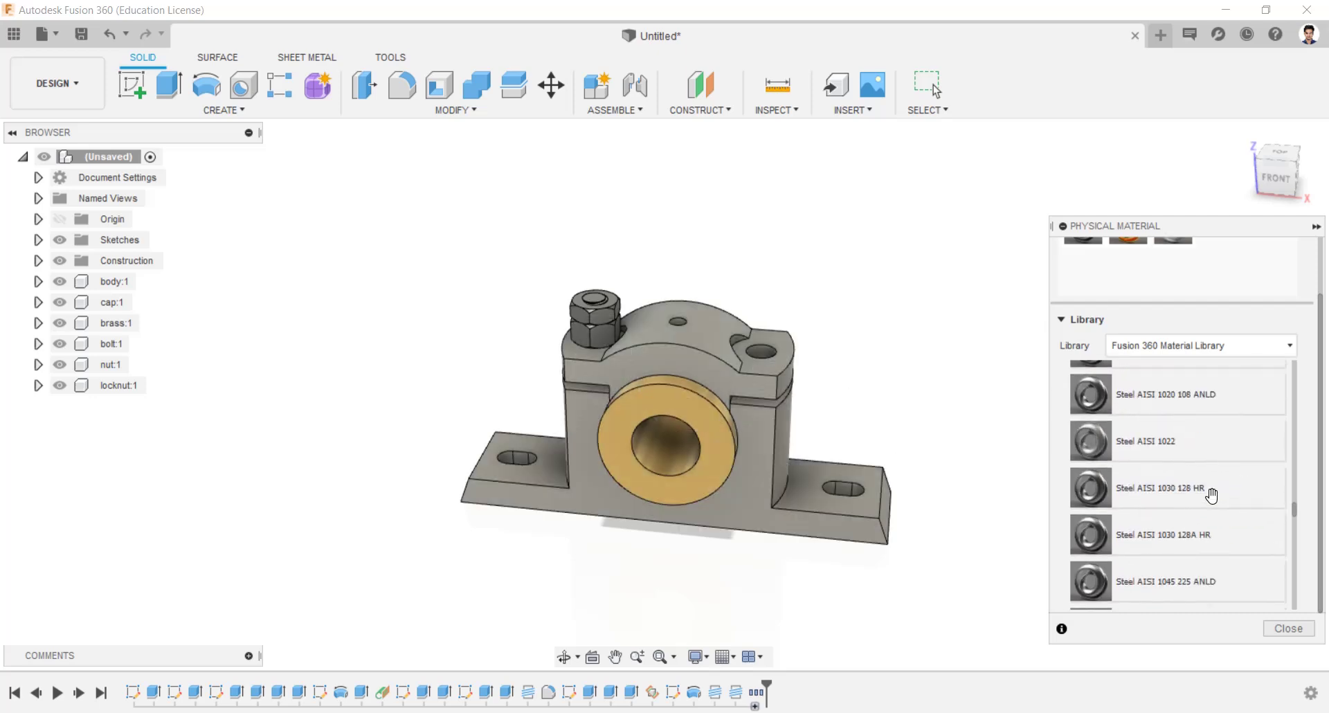
scroll(1211, 495, down, 10)
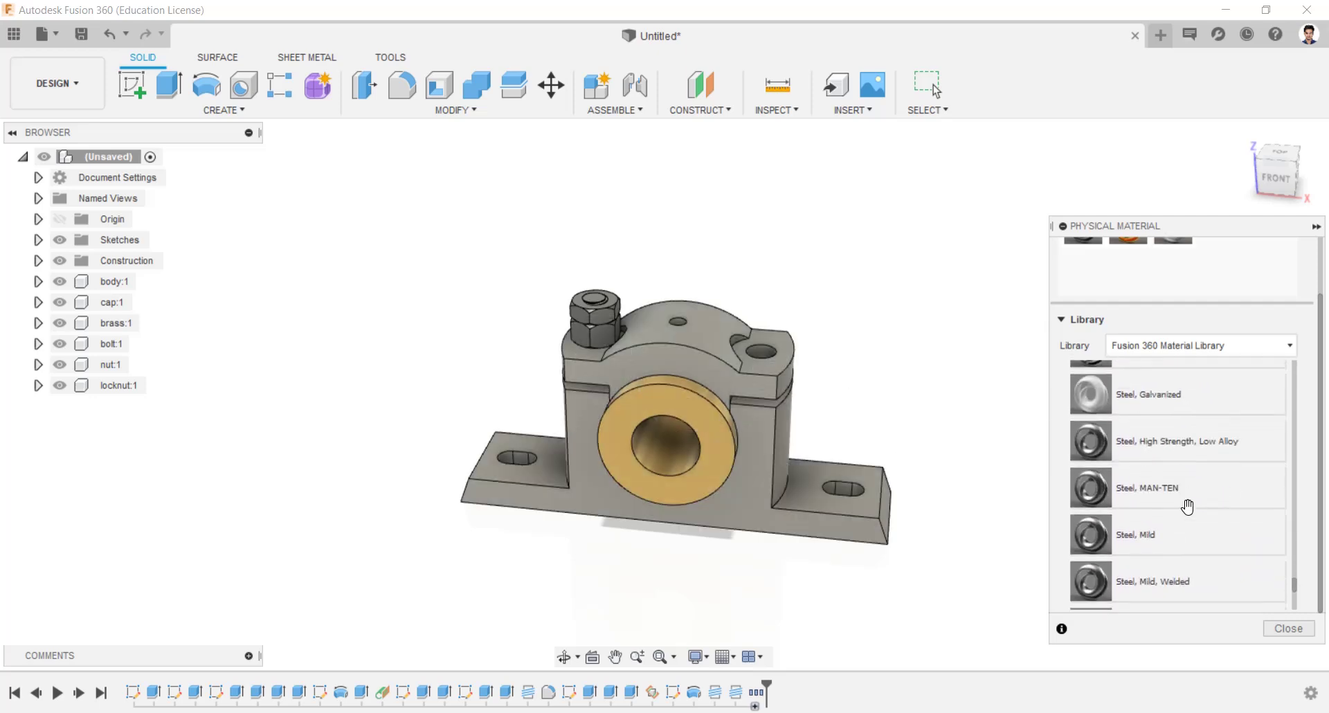
drag(1090, 534, 616, 305)
drag(693, 423, 604, 303)
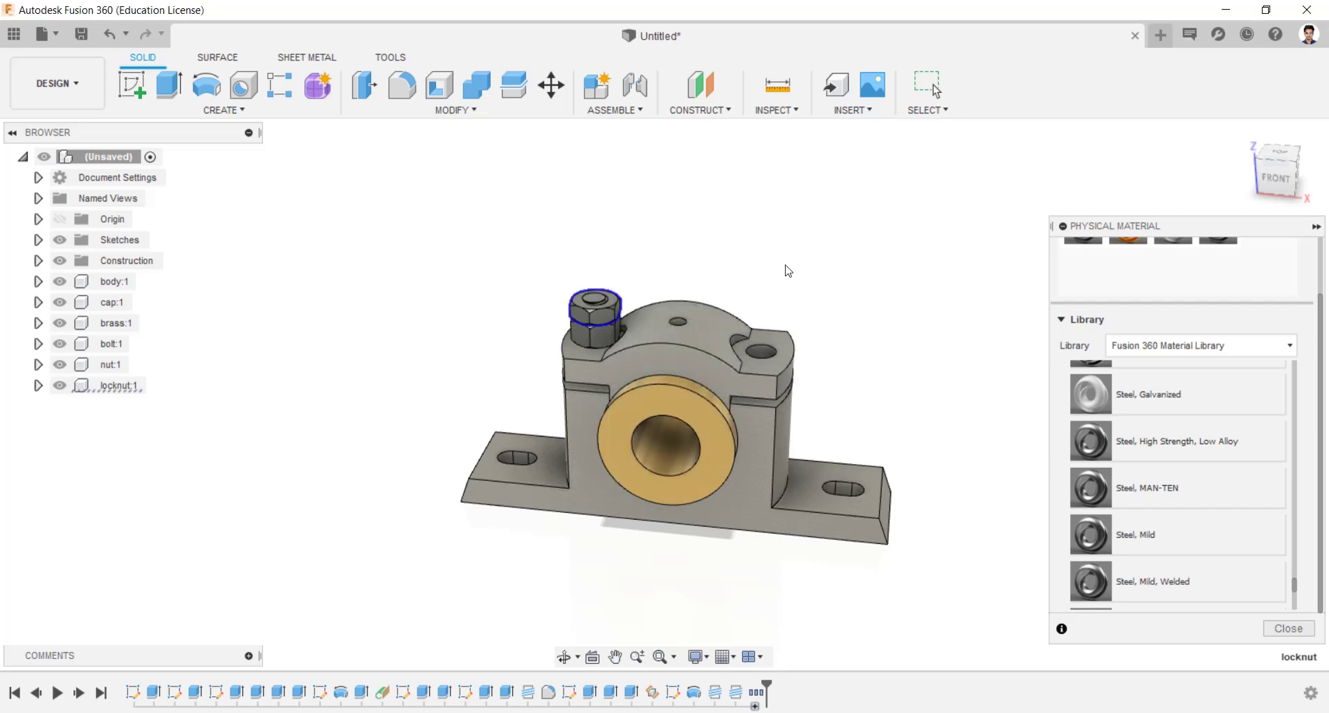
click(1288, 627)
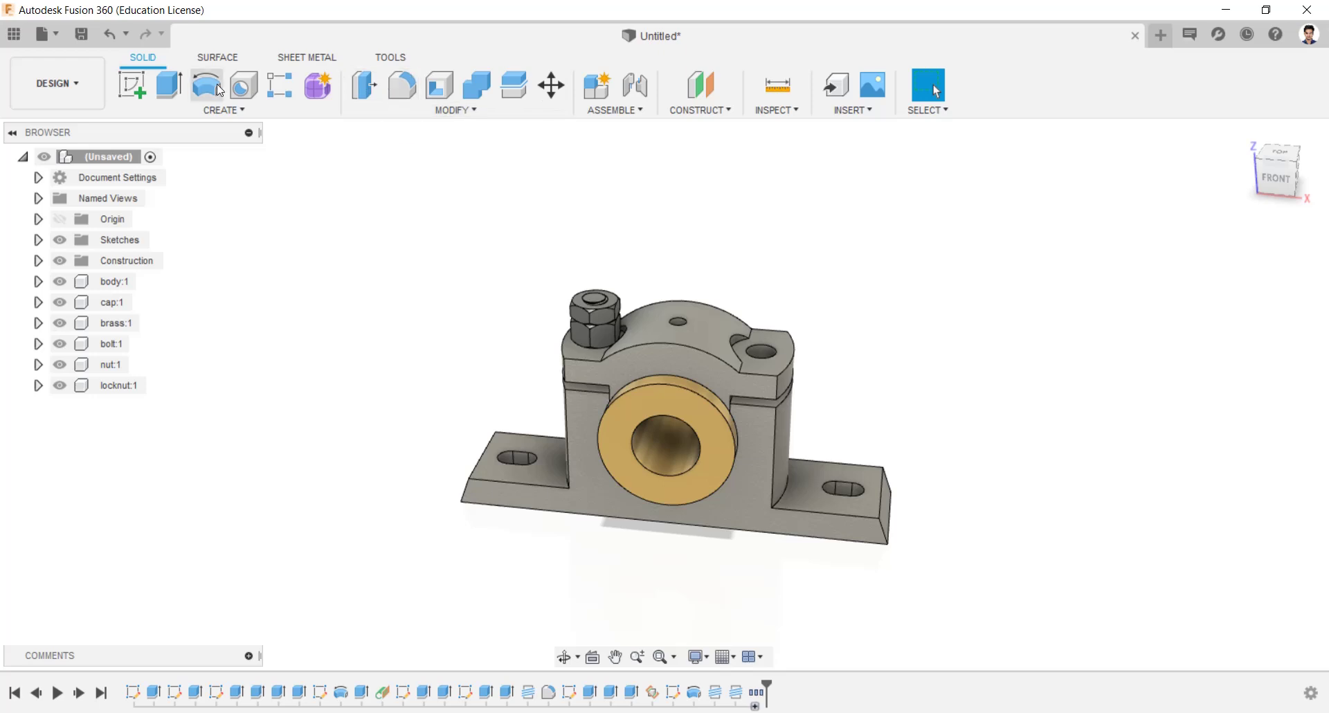
Mirror the bolt, nut and locknut components about the vertical mid-plane through the bore axis onto the cap's other lug.
click(196, 111)
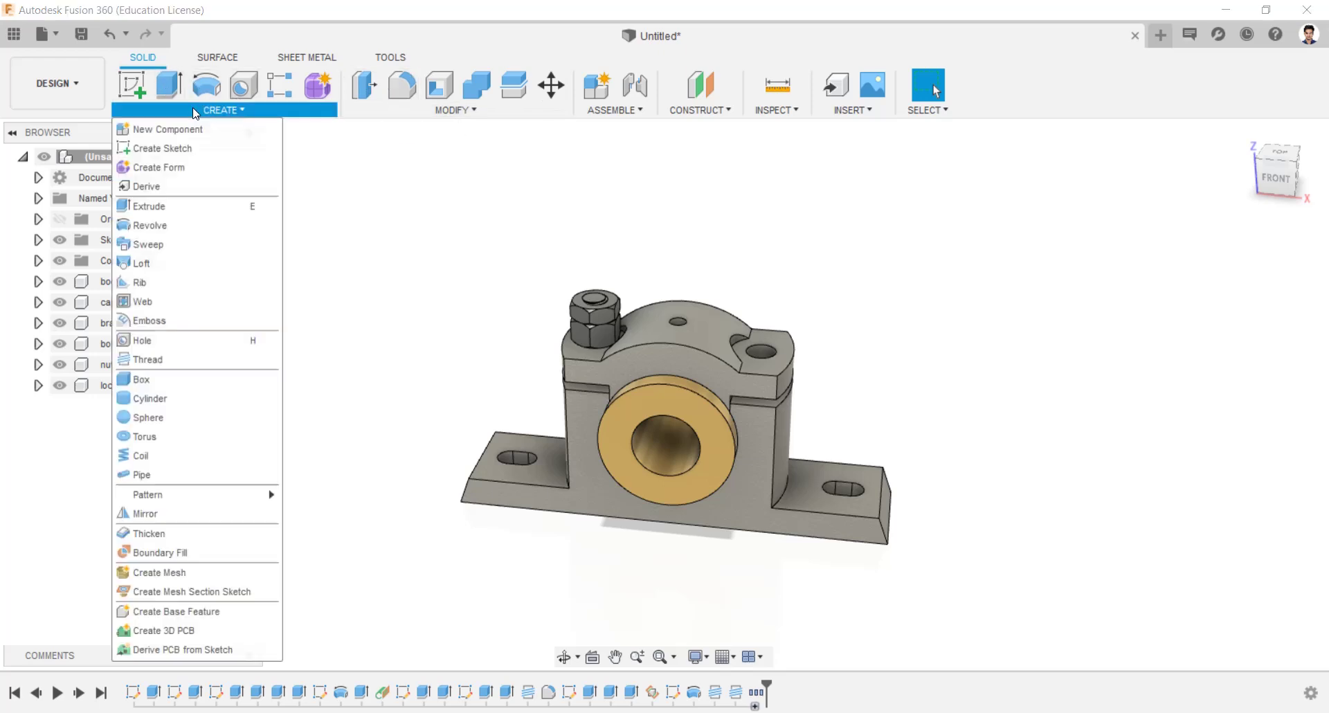
click(200, 514)
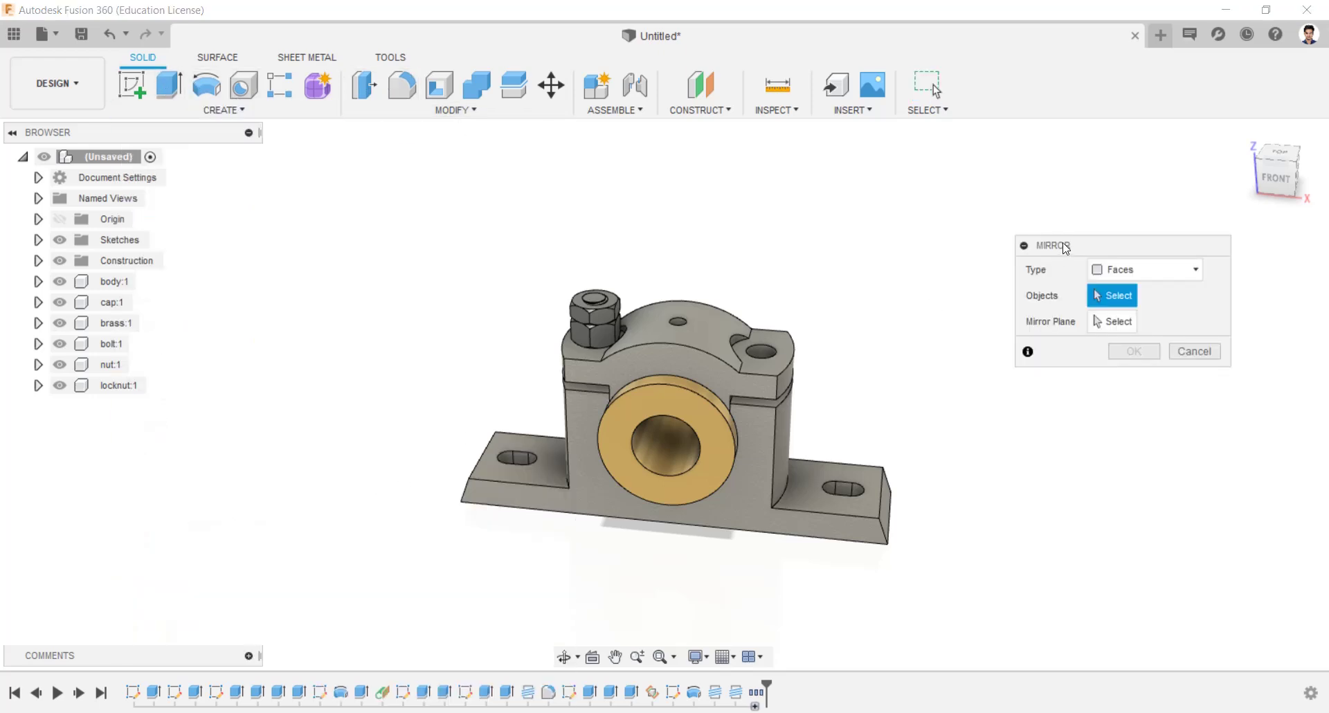
click(1142, 269)
click(1143, 343)
click(110, 344)
click(111, 364)
click(118, 385)
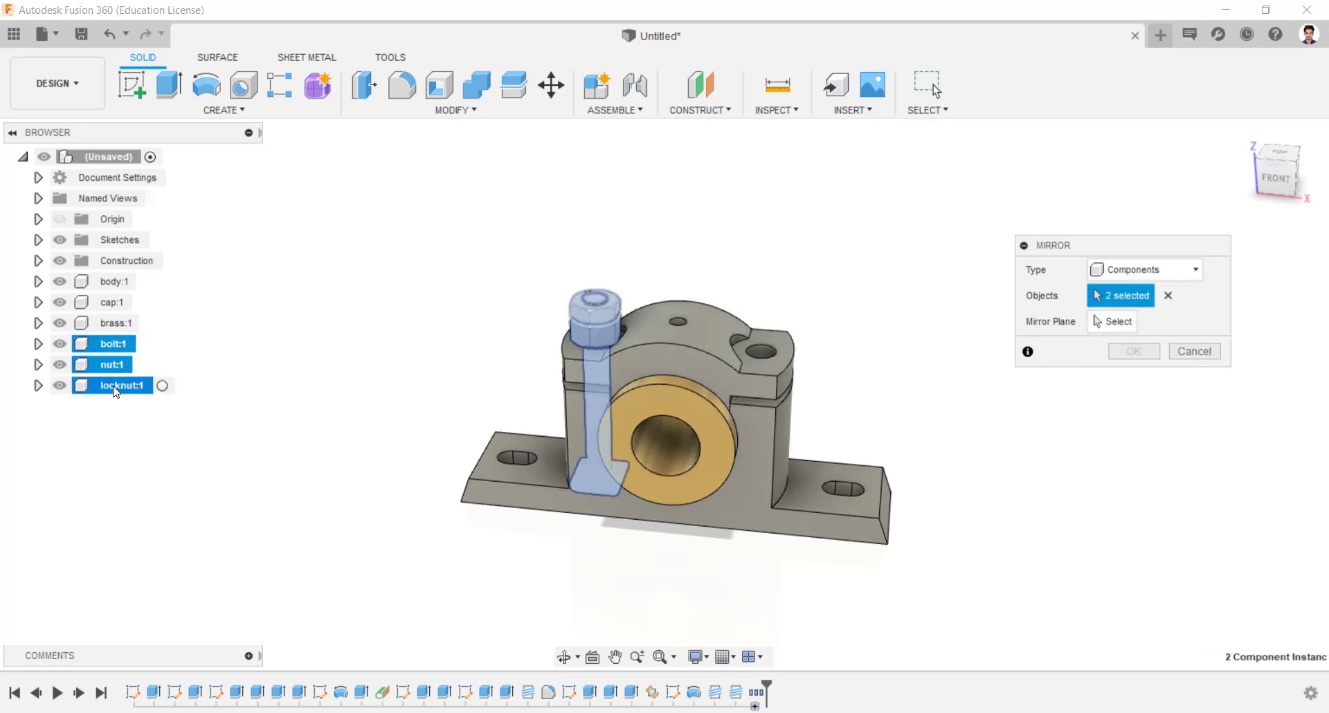
click(1097, 320)
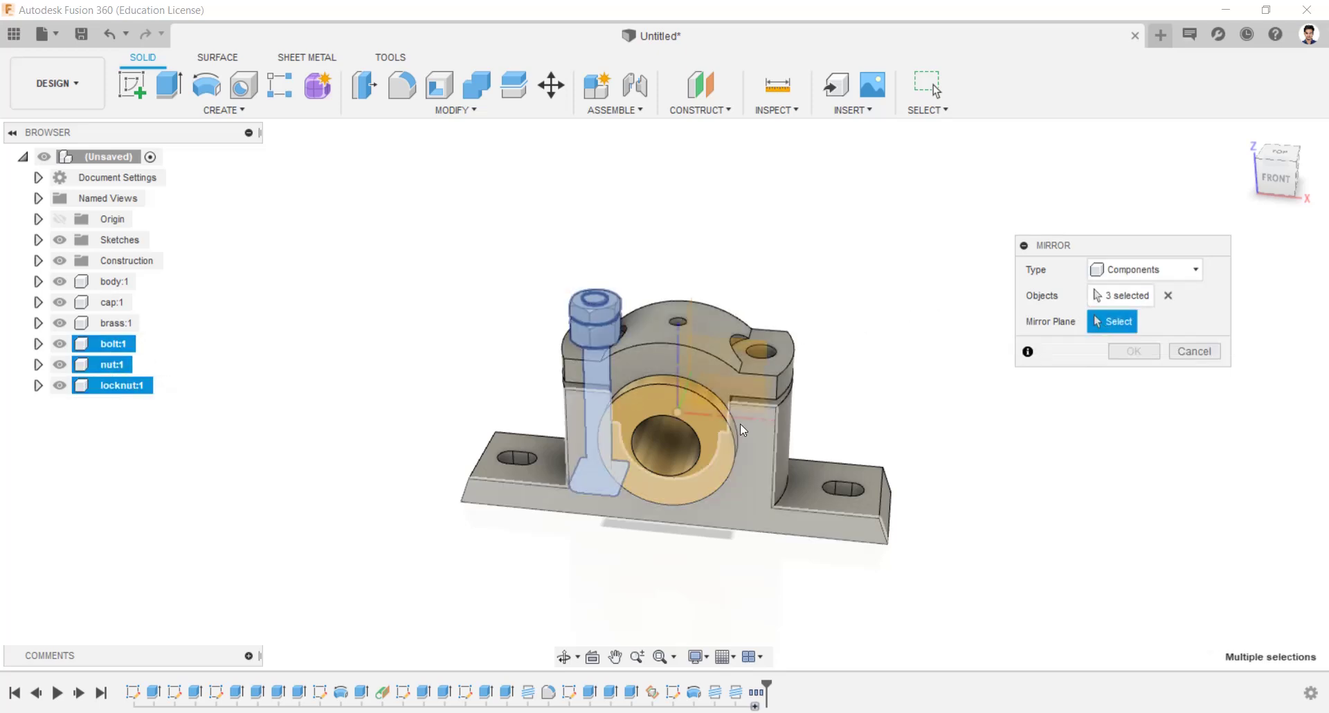
shift+middle_drag(728, 338, 661, 346)
click(756, 331)
shift+middle_drag(761, 377, 855, 377)
click(1152, 353)
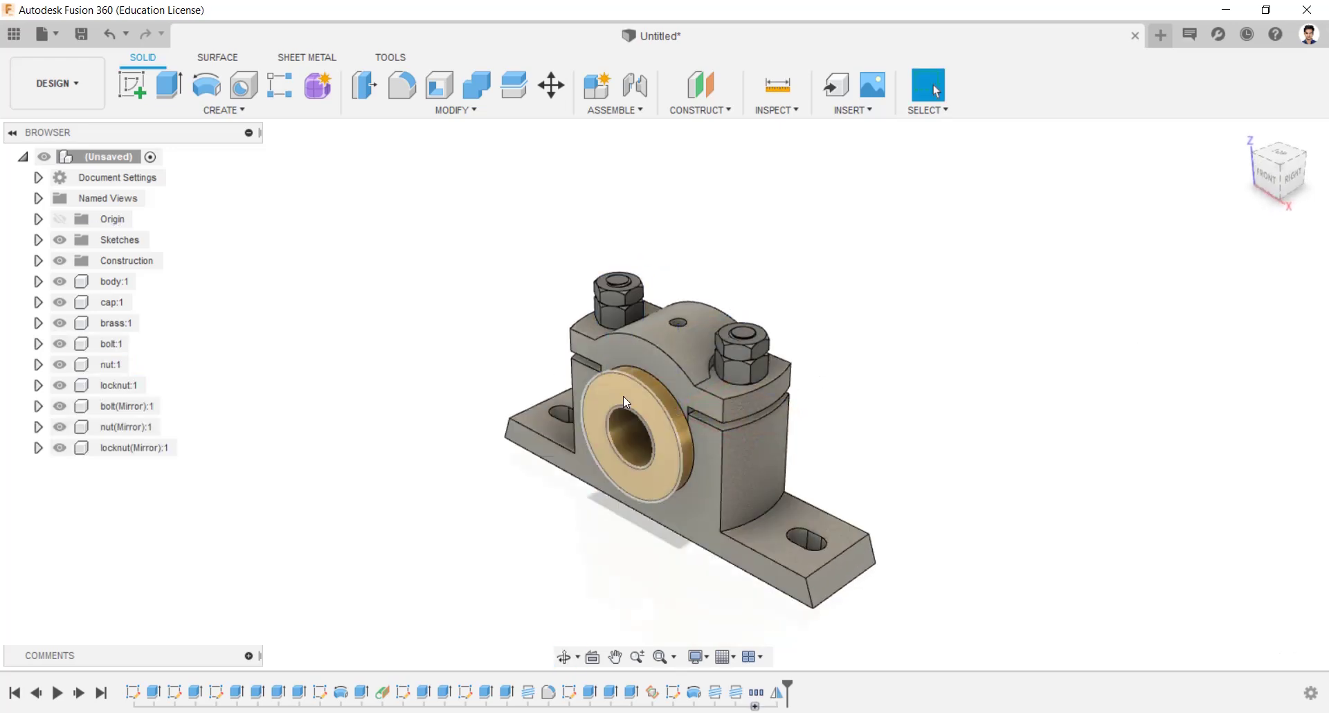
Split the flanged brass bush body into upper and lower halves with the horizontal origin plane through the bore axis.
shift+middle_drag(623, 396, 754, 485)
scroll(754, 486, up, 3)
scroll(633, 464, down, 5)
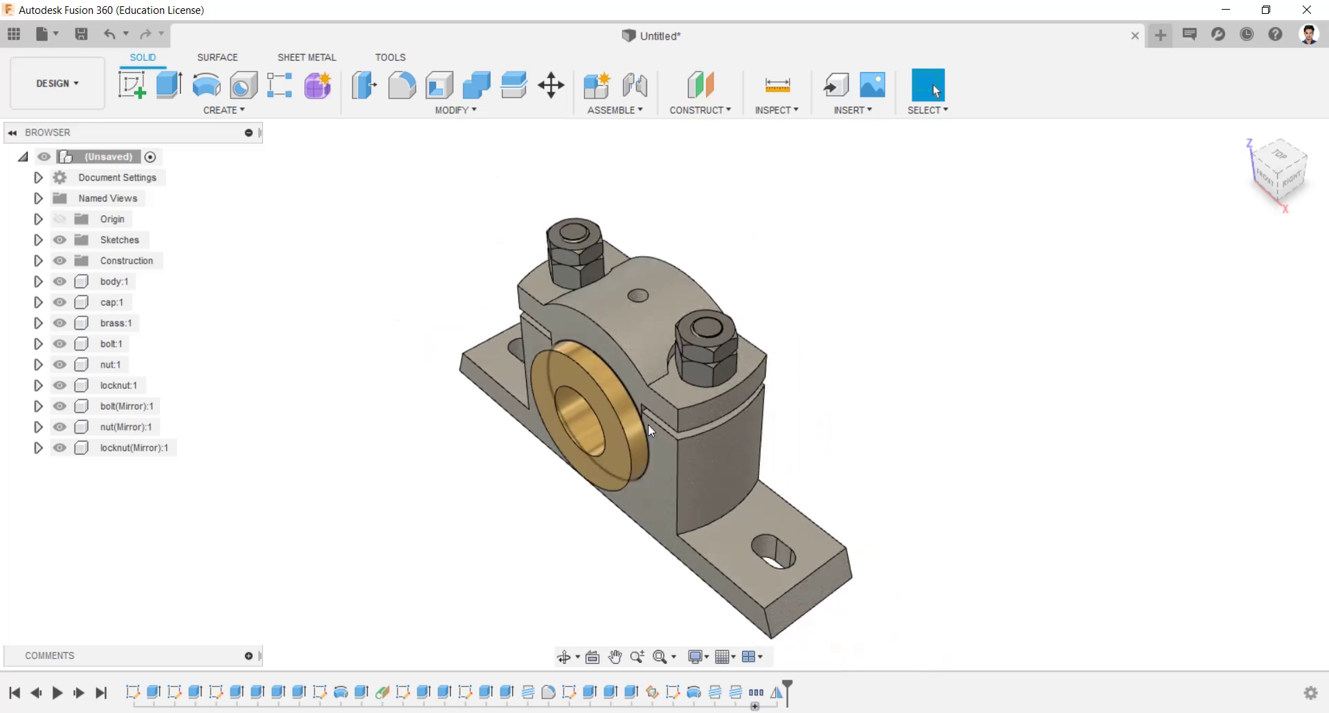
middle_drag(678, 404, 609, 348)
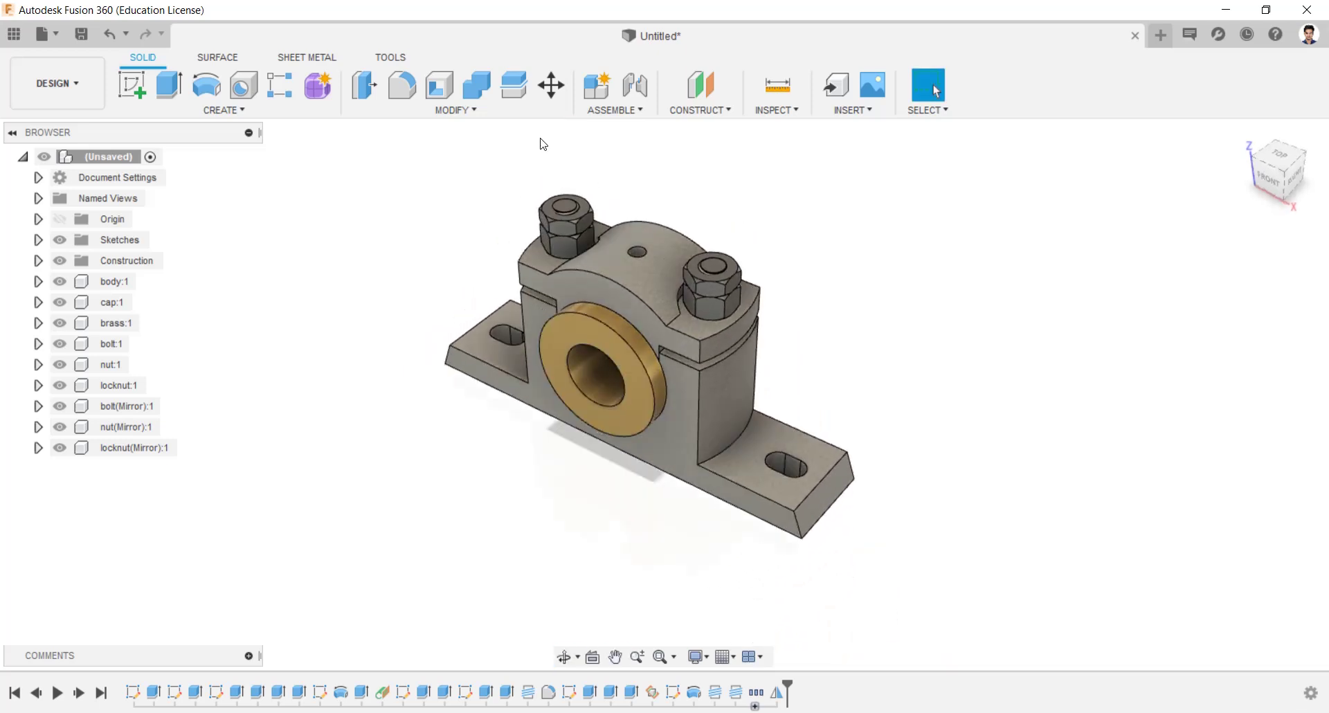
click(503, 84)
click(631, 355)
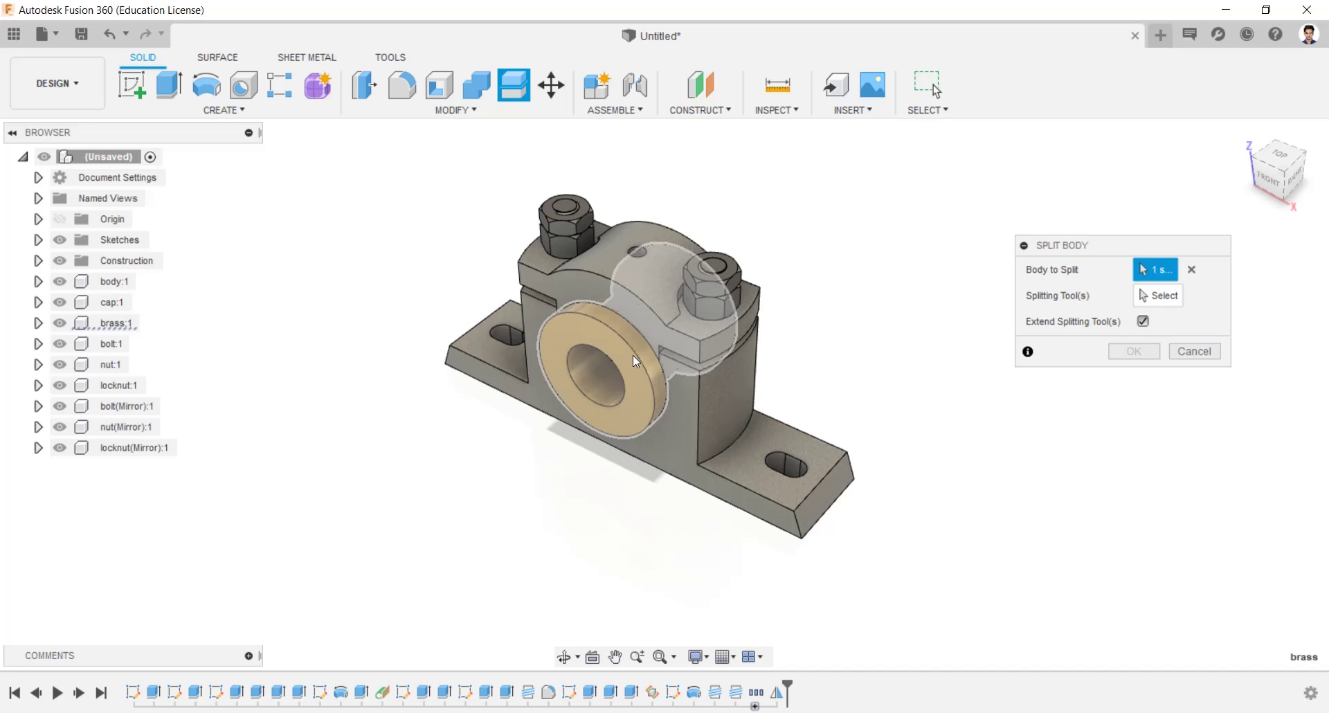
shift+middle_drag(725, 376, 796, 344)
click(1158, 295)
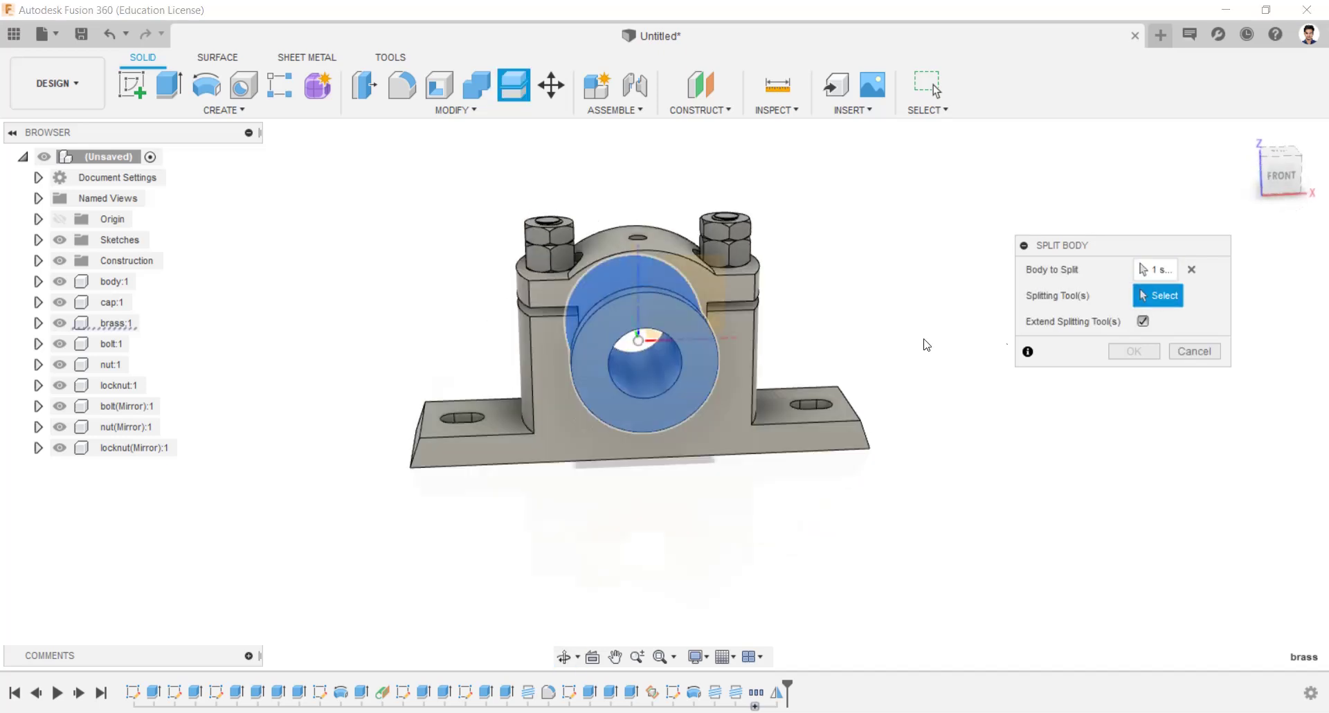
mouse_move(660, 340)
shift+middle_down()
mouse_move(650, 362)
mouse_move(653, 318)
mouse_move(655, 330)
shift+middle_up()
click(658, 341)
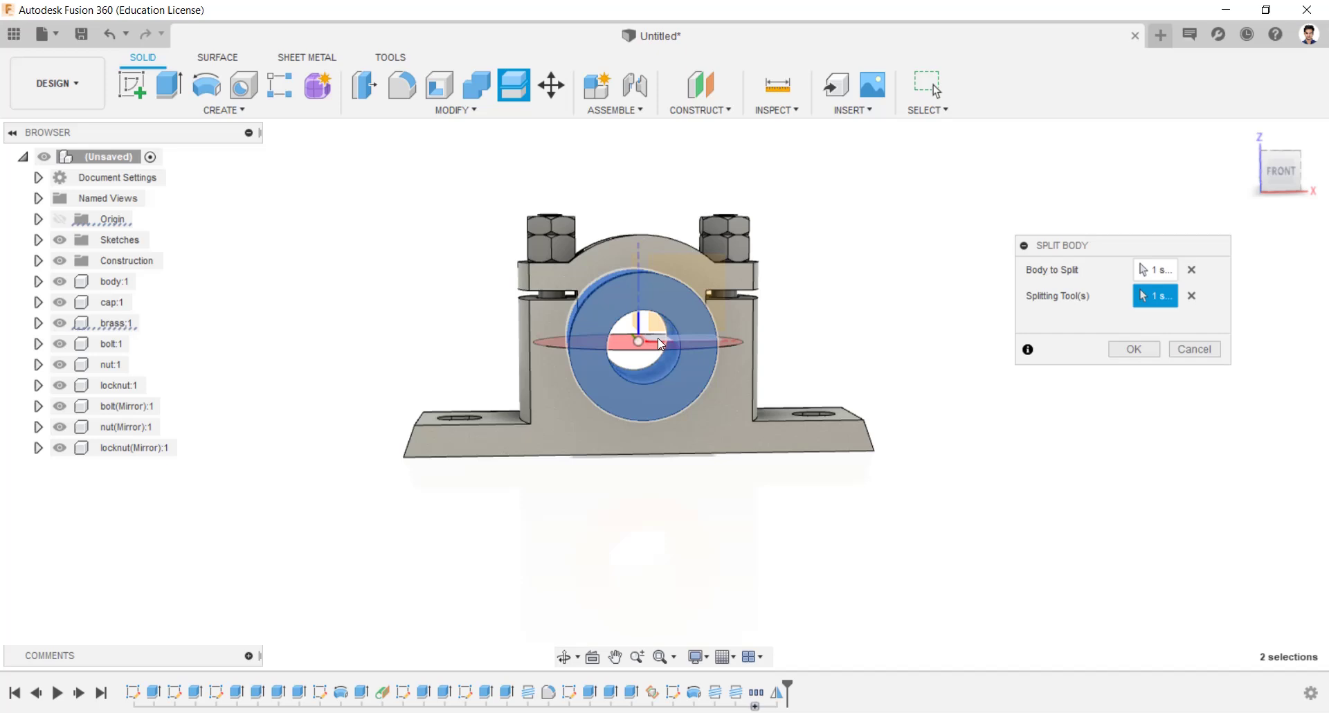
click(1134, 351)
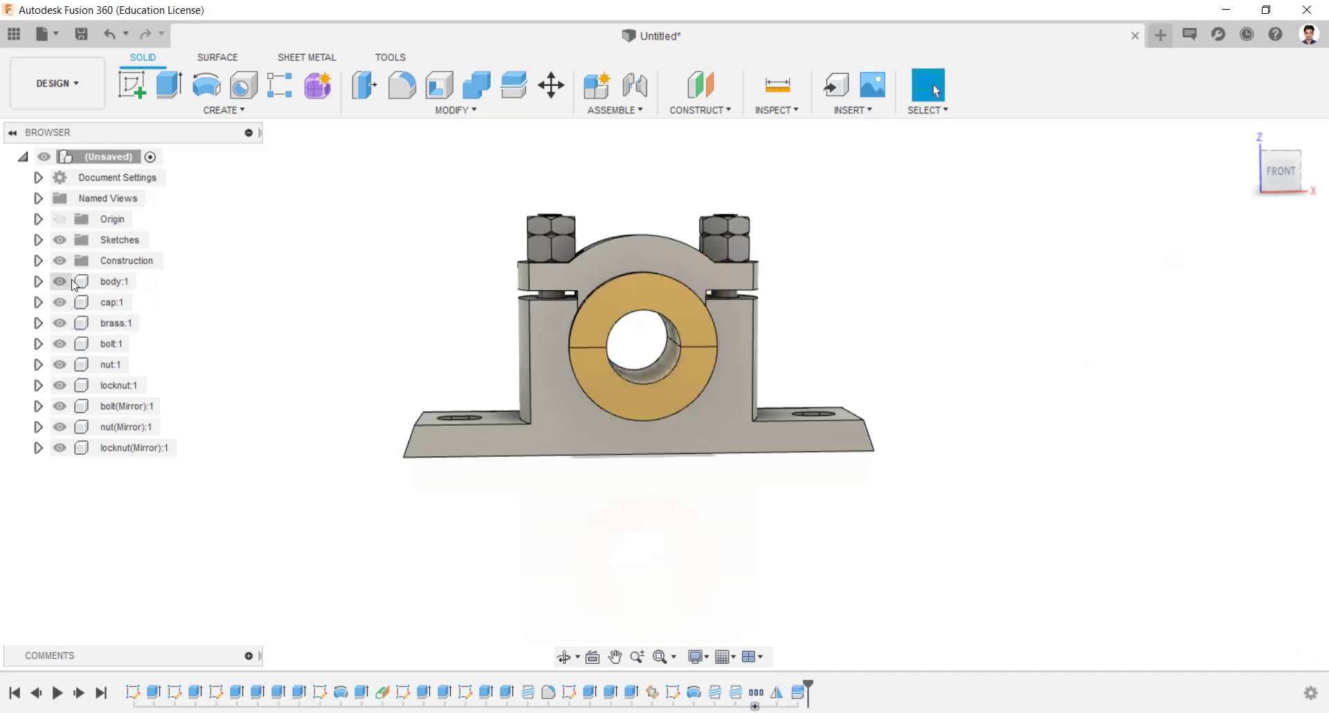
Convert both half bodies of the brass bush into separate components inside the brass component.
click(38, 323)
click(53, 364)
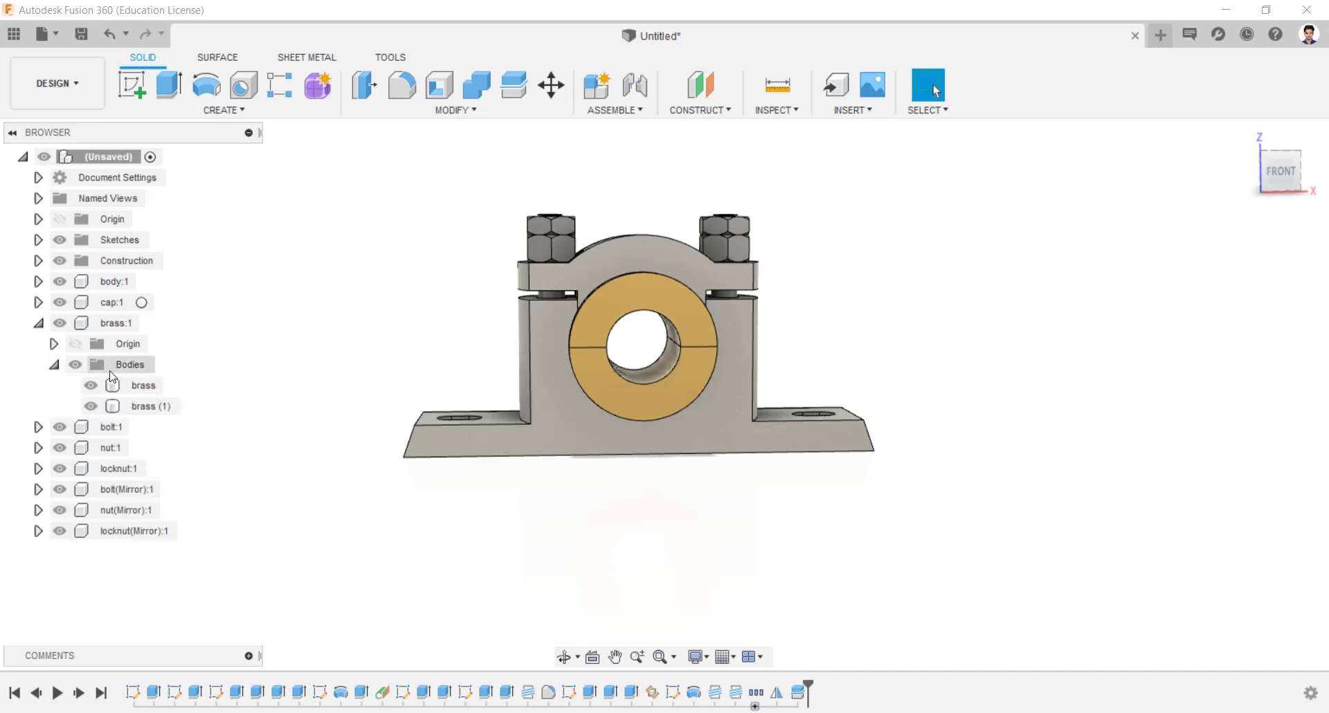
click(139, 384)
ctrl+click(148, 406)
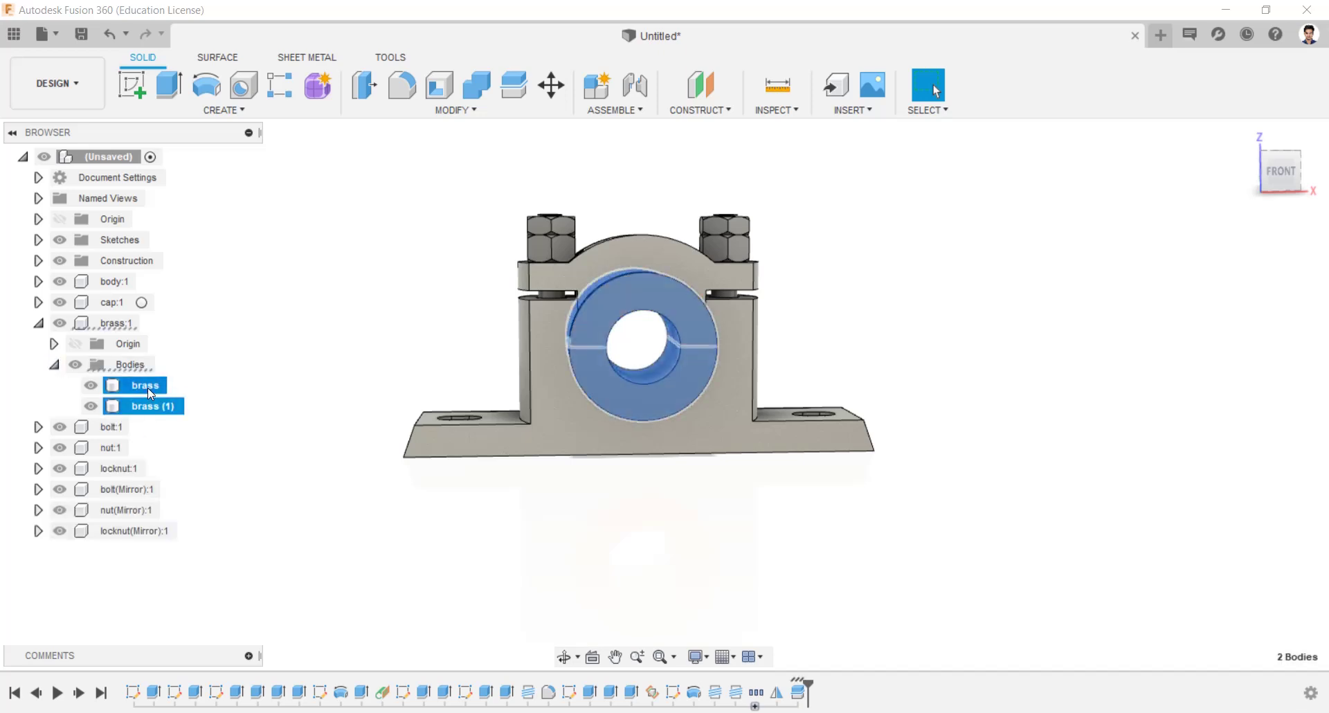
right_click(148, 387)
click(198, 464)
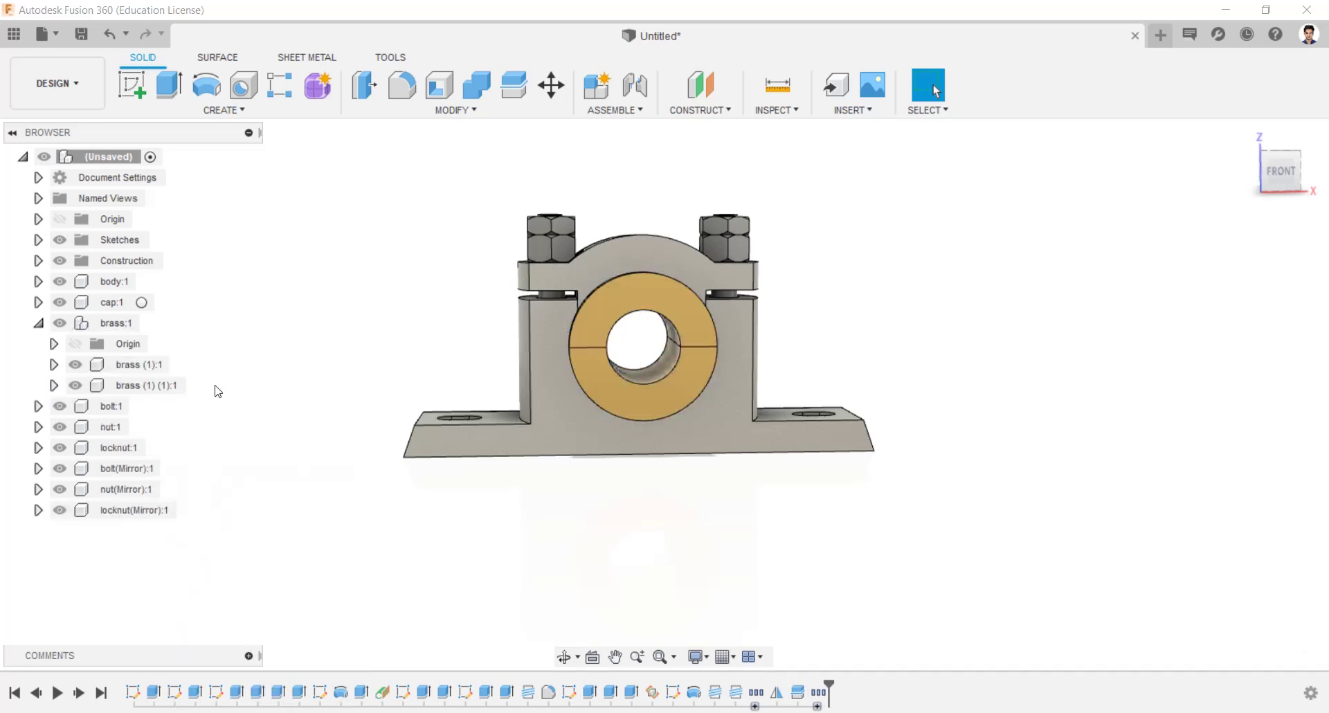
click(38, 324)
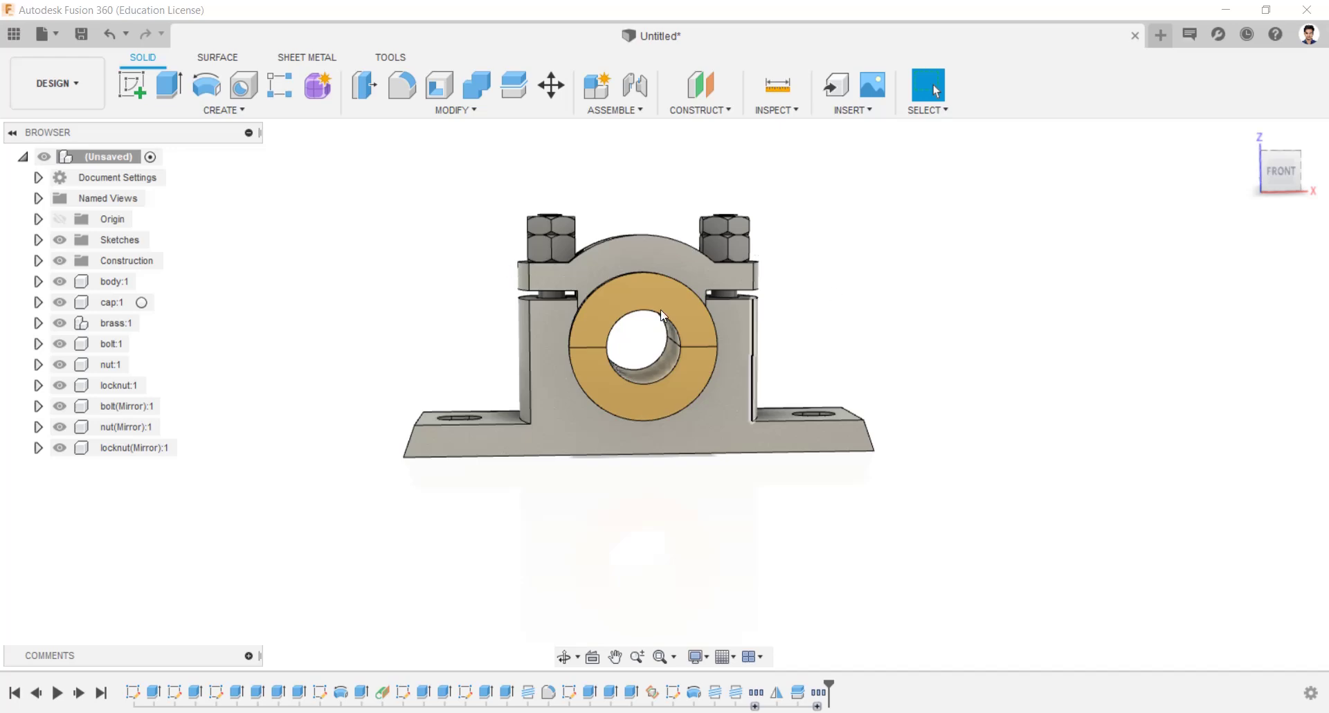
Save the design as "plummer block" in the AU Exercise > plummer block folder.
shift+middle_drag(720, 314, 625, 322)
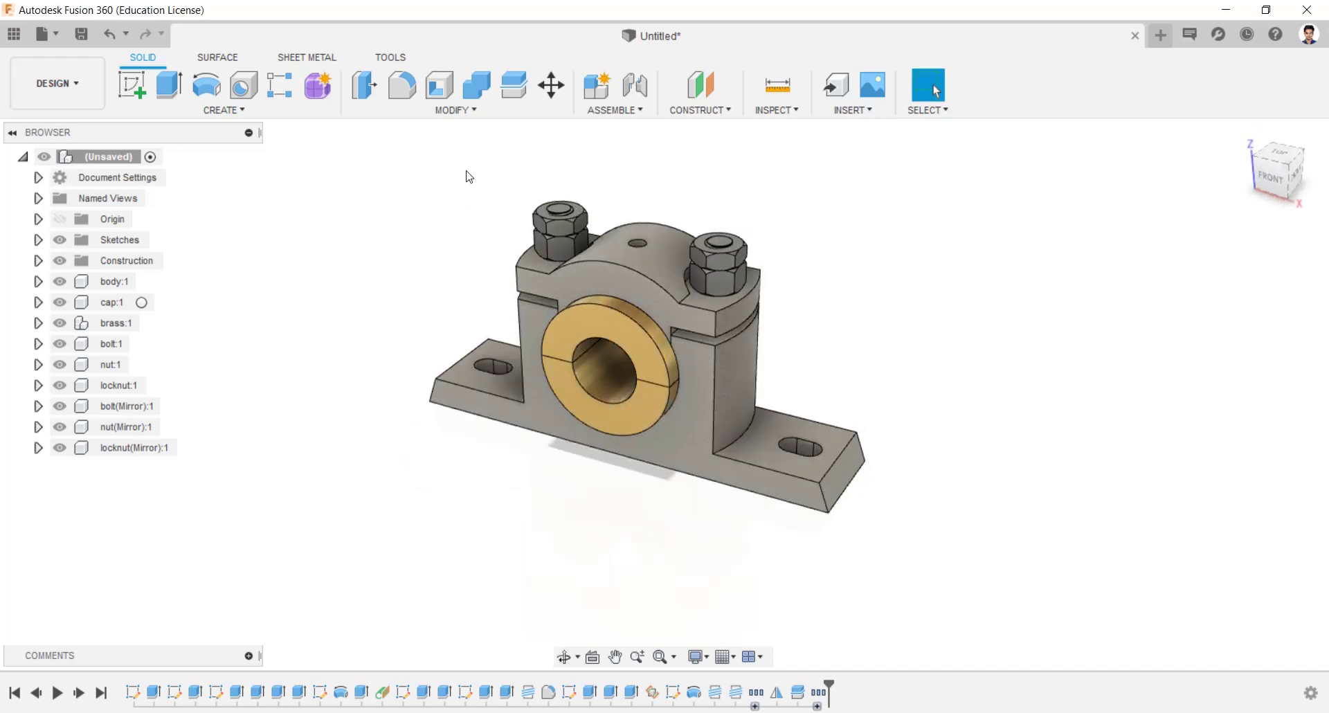
click(81, 41)
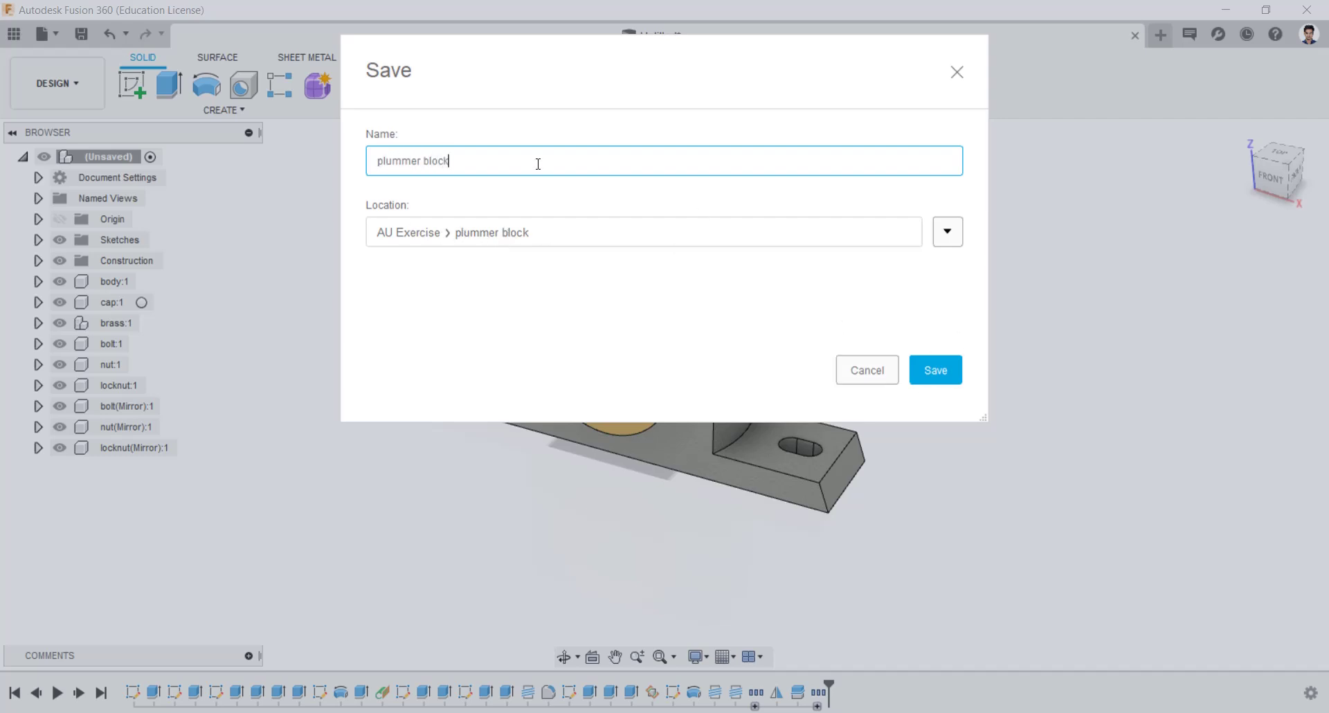
key(Return)
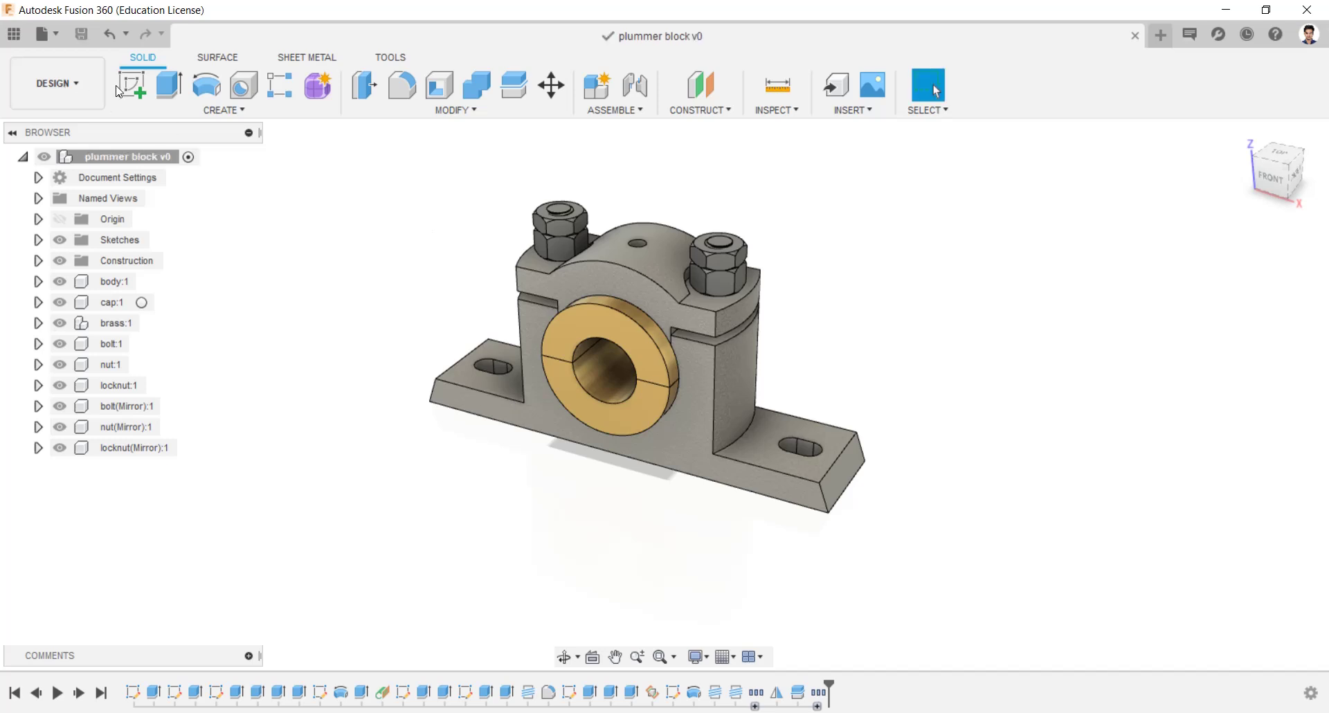
Create a new drawing of the full assembly from scratch, with ISO standard, mm units and A3 (420mm x 297mm) sheet size.
click(90, 83)
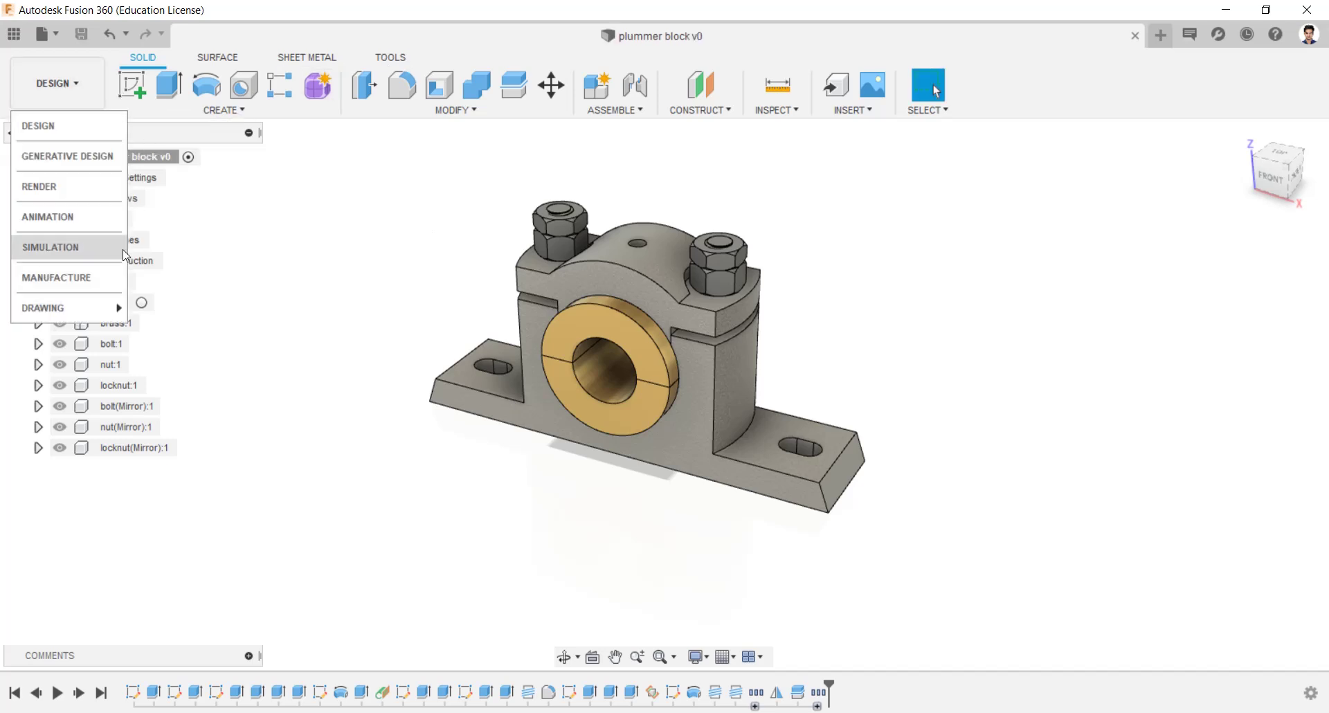
mouse_move(105, 317)
click(175, 307)
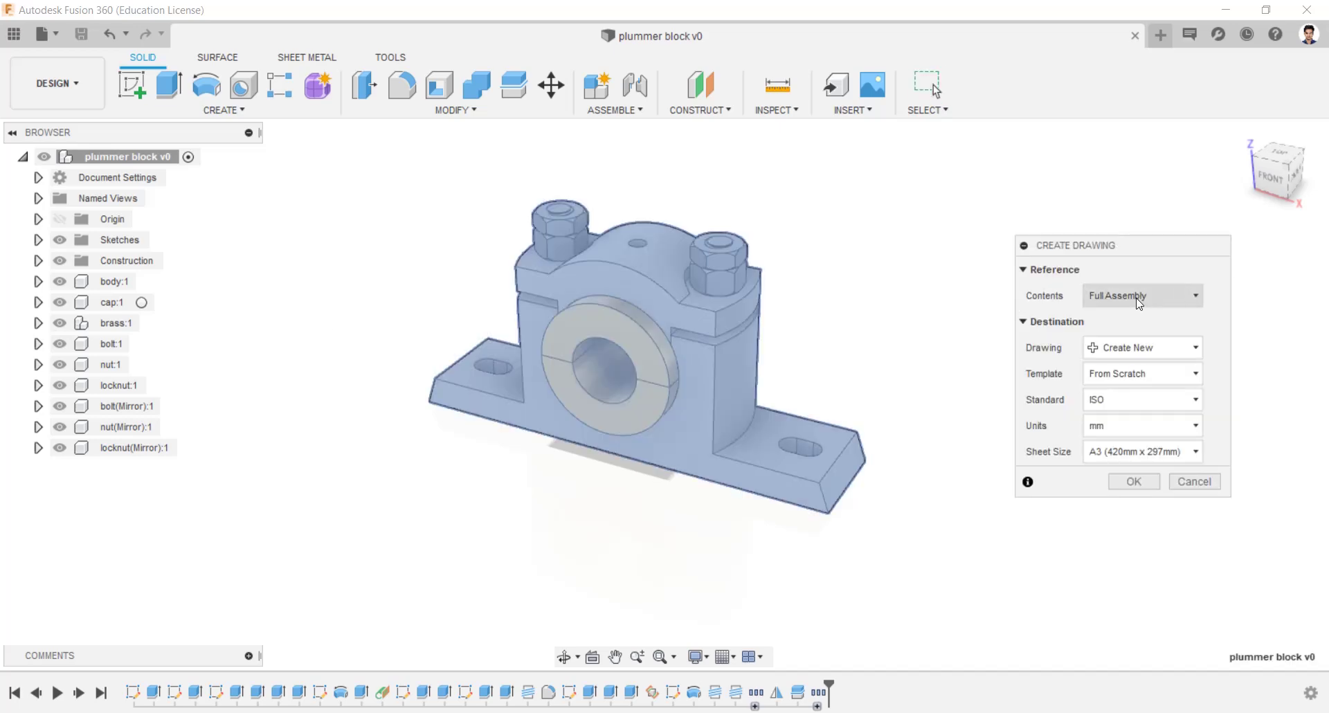
click(1133, 481)
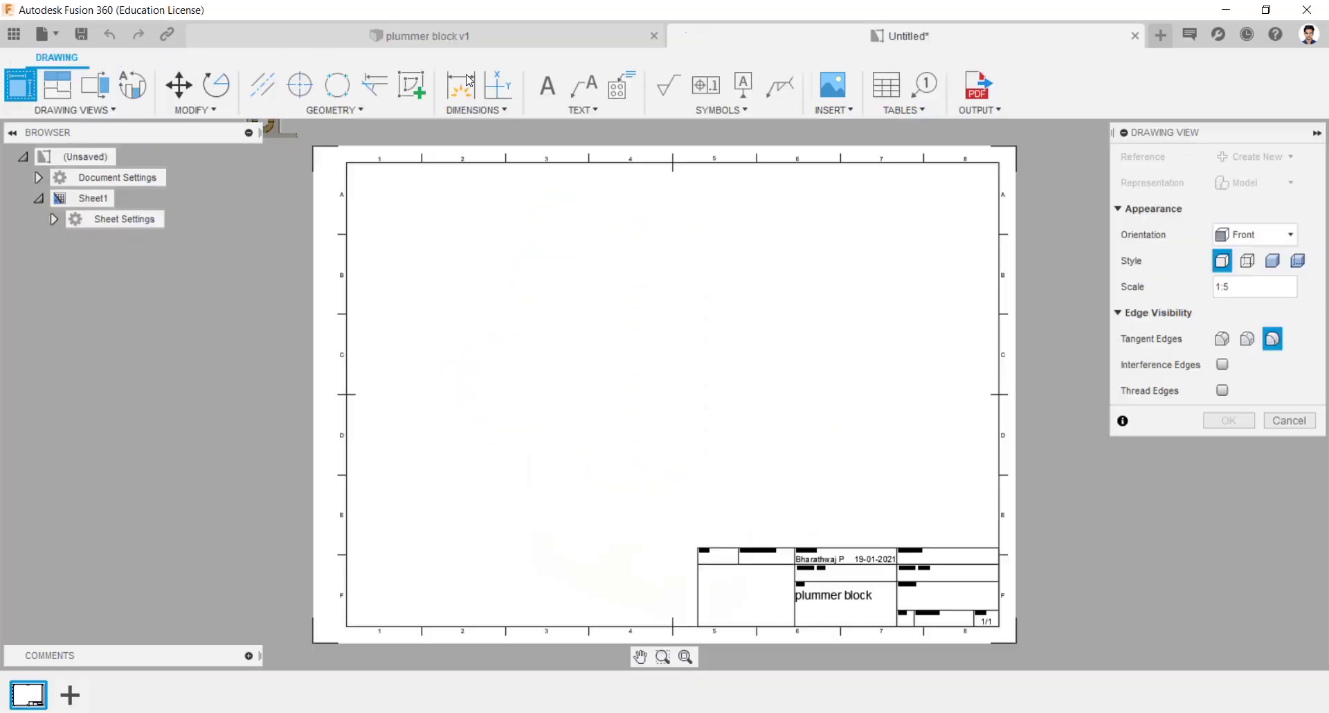
Place the front base view in the sheet's upper-left area at scale 1:2, showing visible and hidden edges.
click(528, 280)
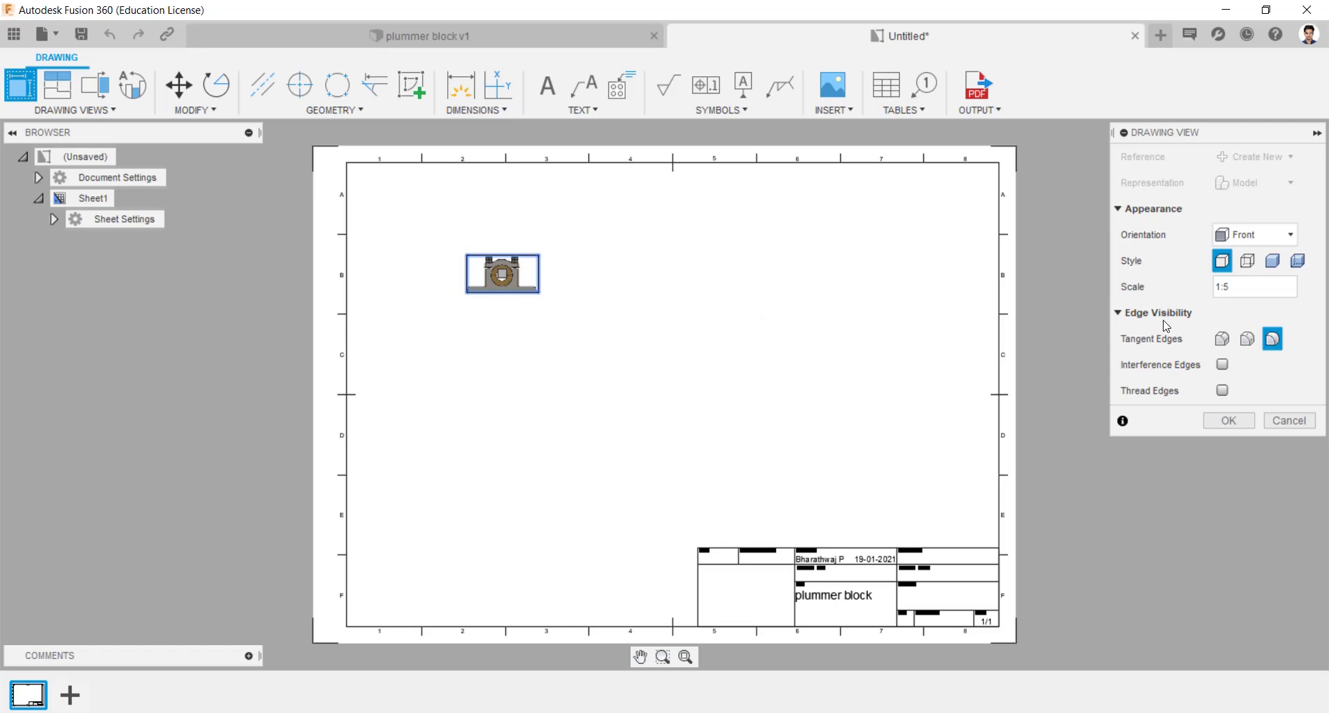
click(1236, 291)
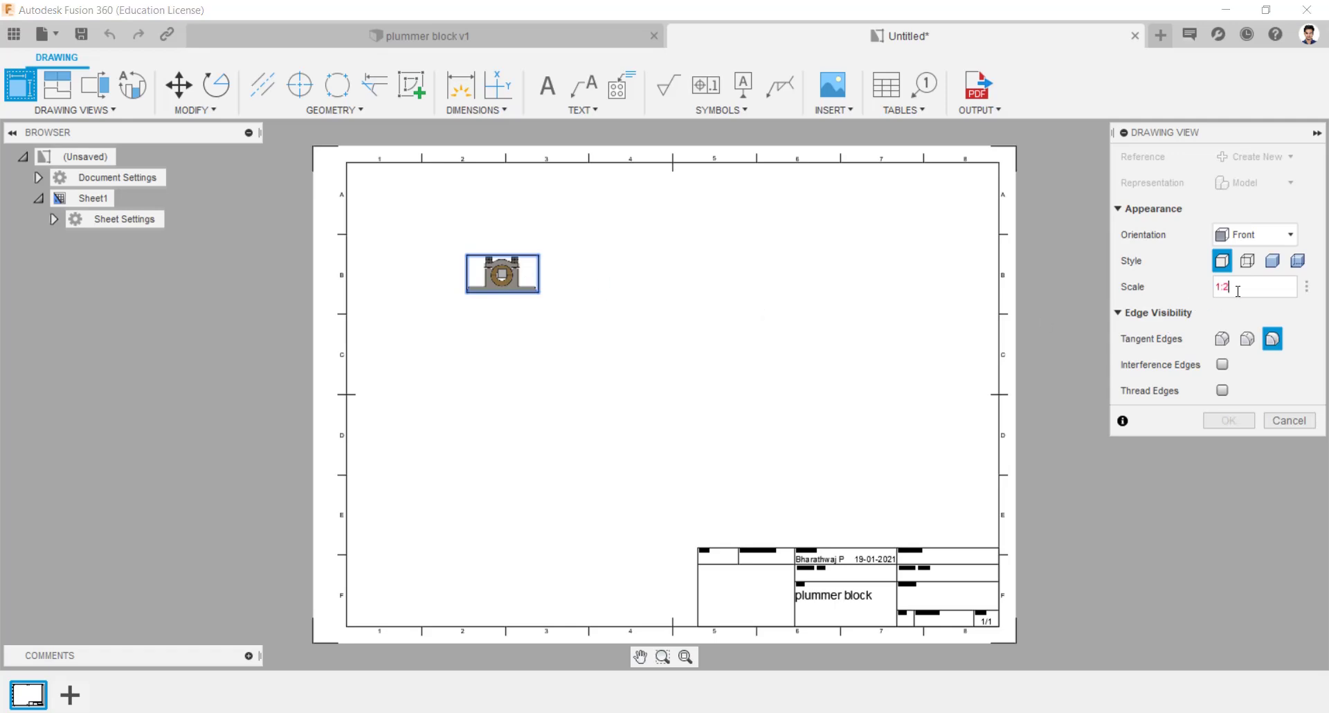
key(Return)
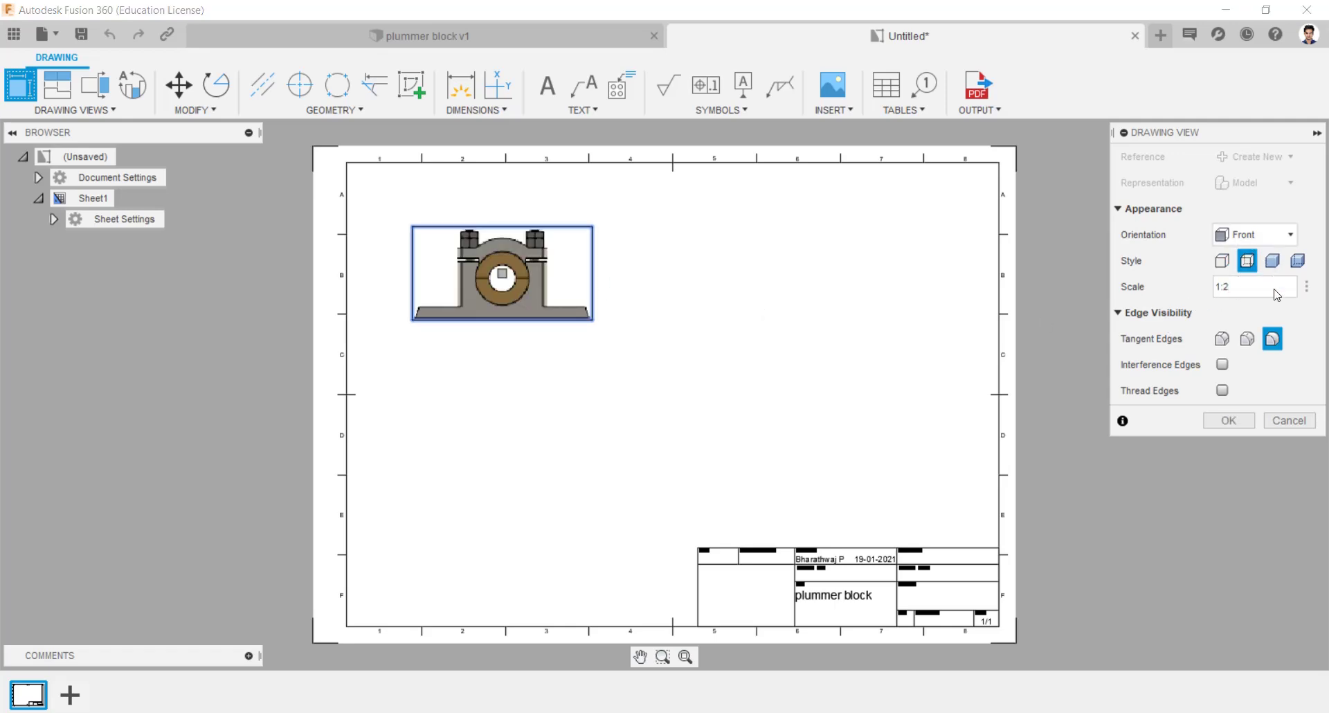
click(1229, 420)
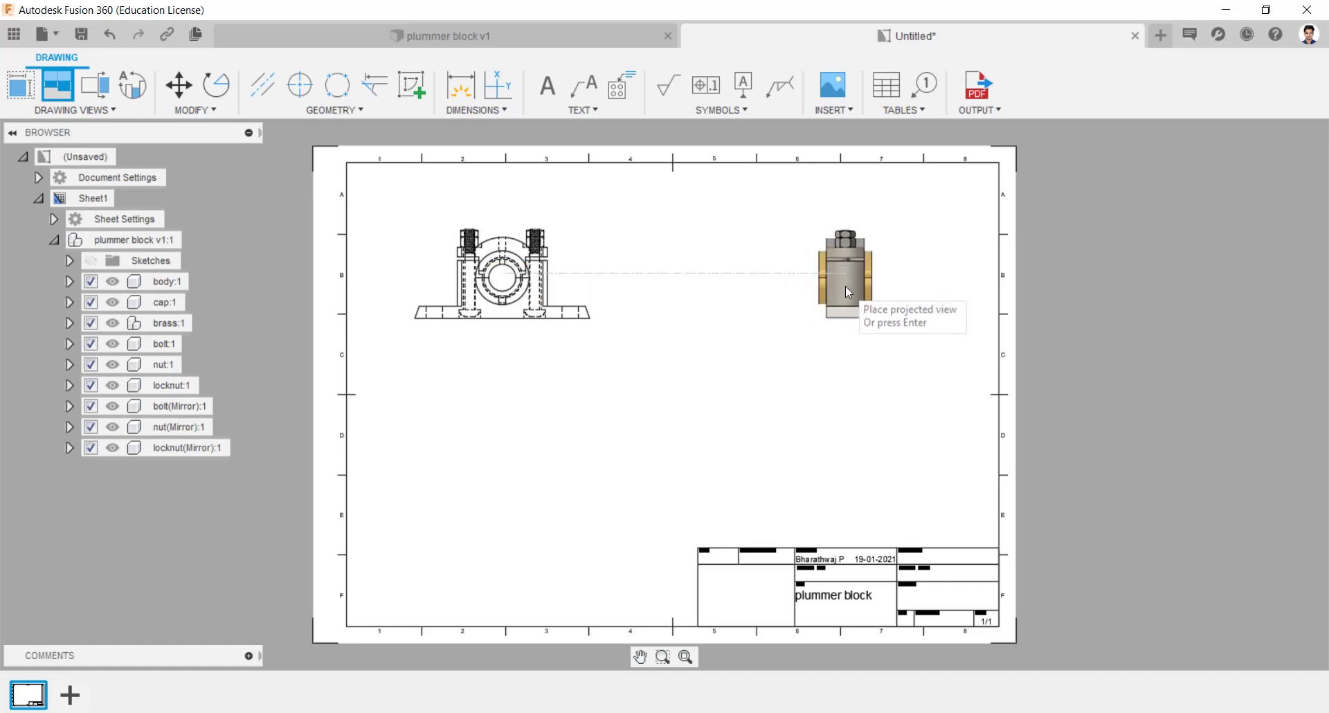
Project a side view, a top view and an isometric view from the front base view.
click(845, 285)
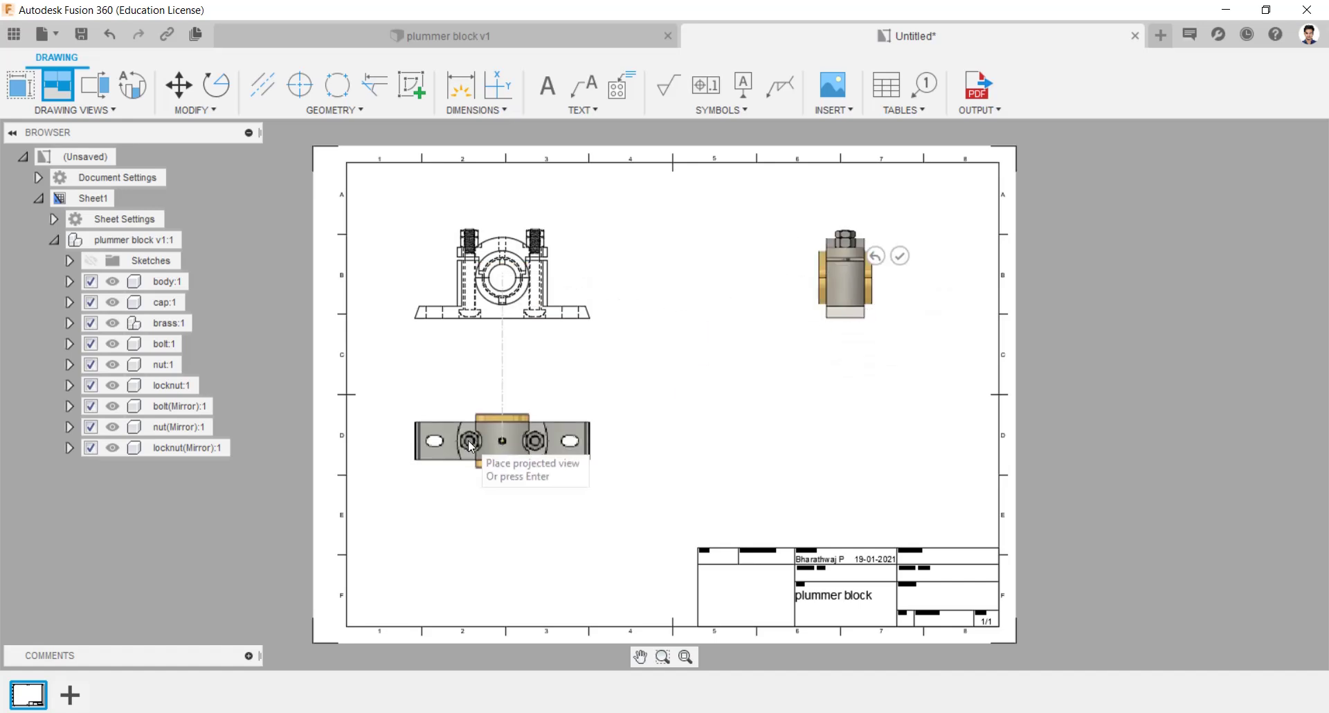
click(469, 440)
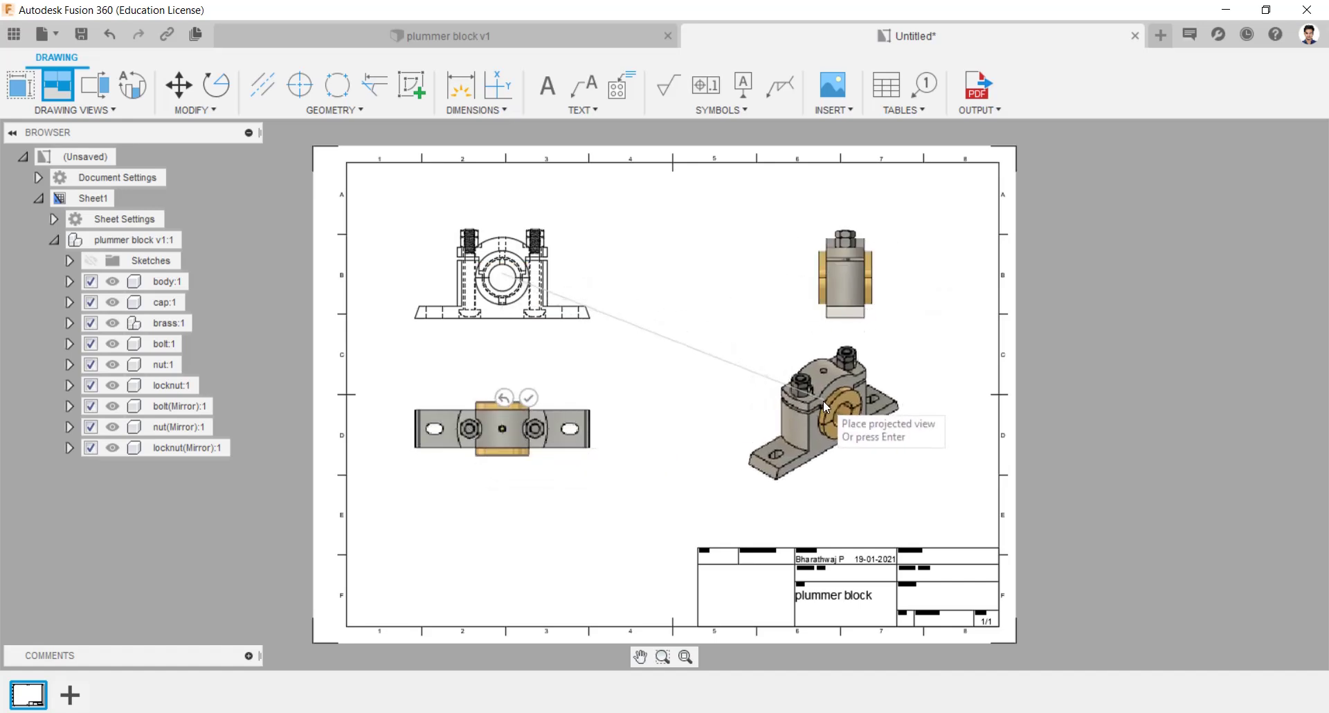
click(828, 401)
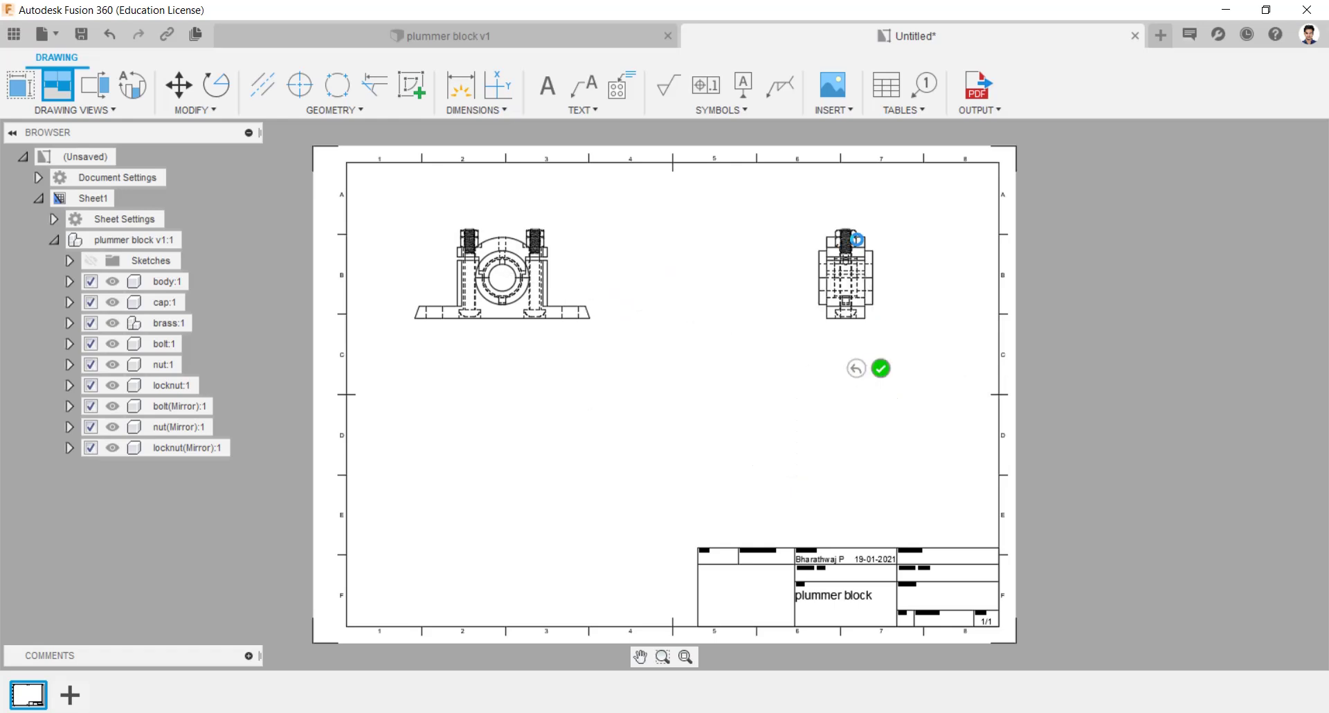
Set the projected side view and the isometric view to show visible edges only.
double_click(846, 265)
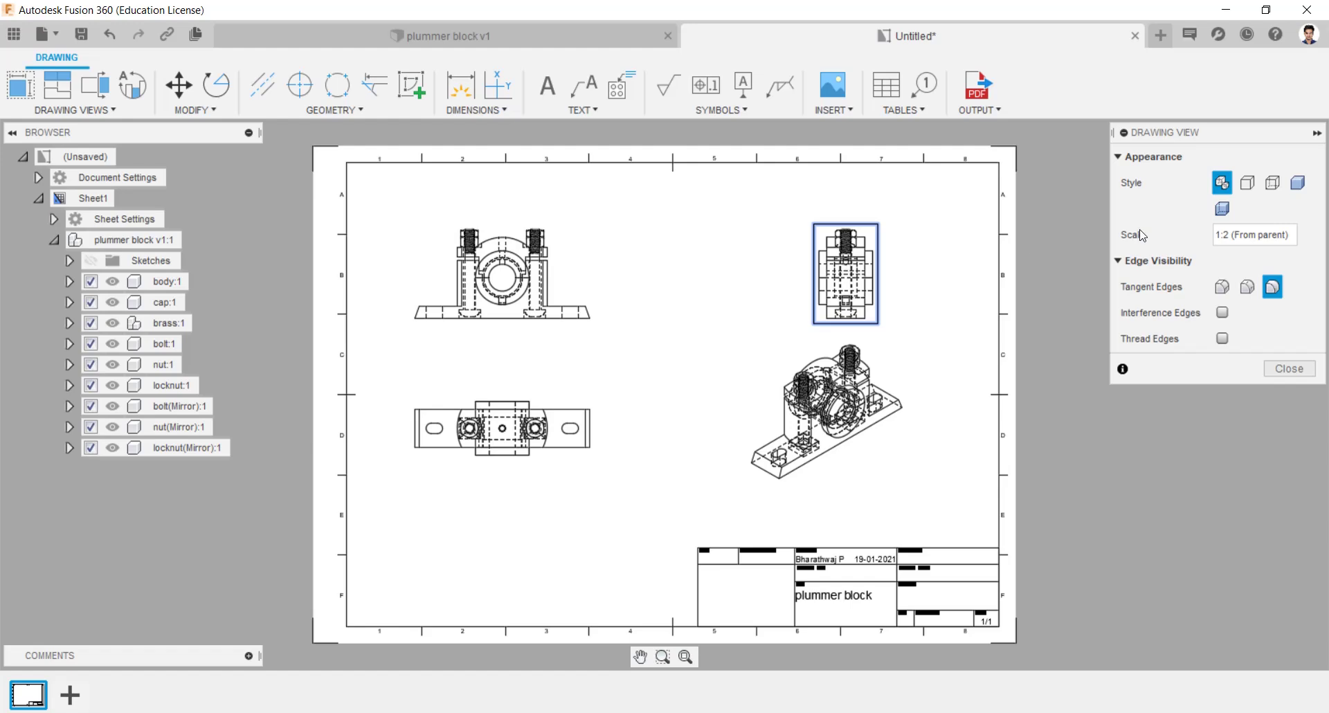
click(1246, 183)
click(1282, 368)
double_click(775, 419)
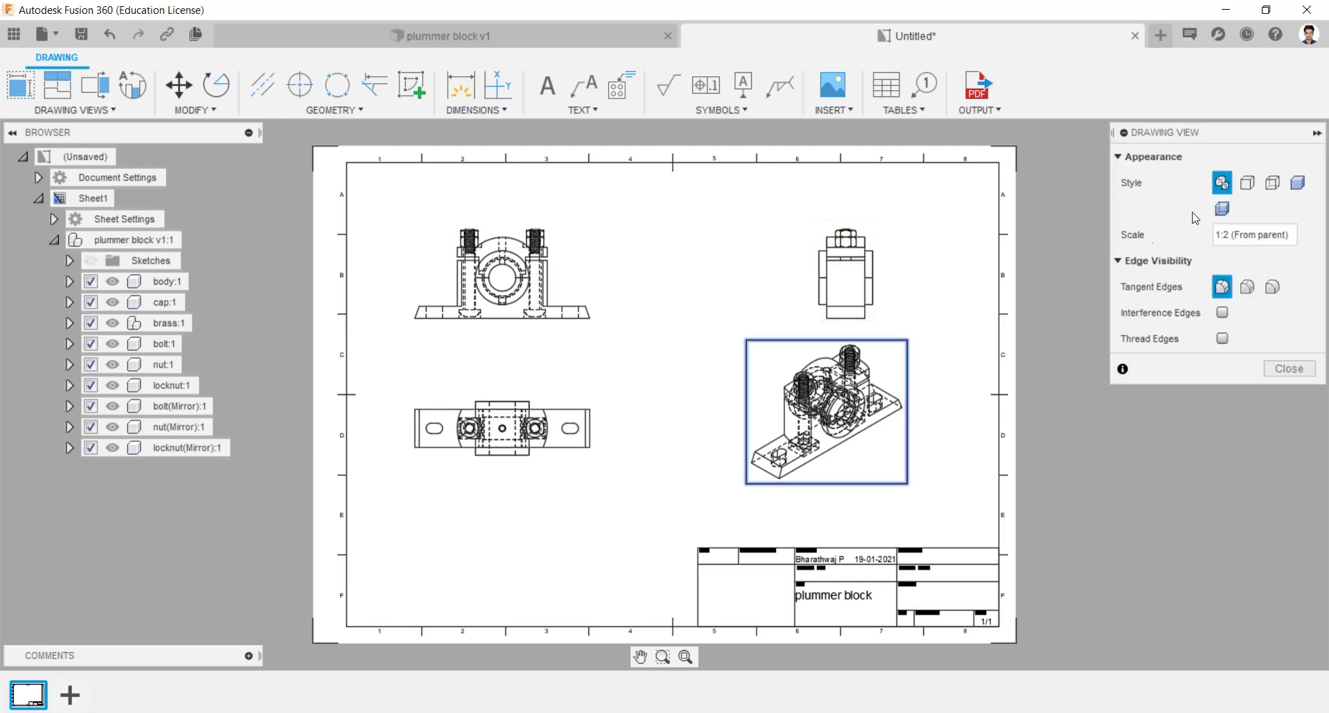
click(1282, 368)
double_click(502, 427)
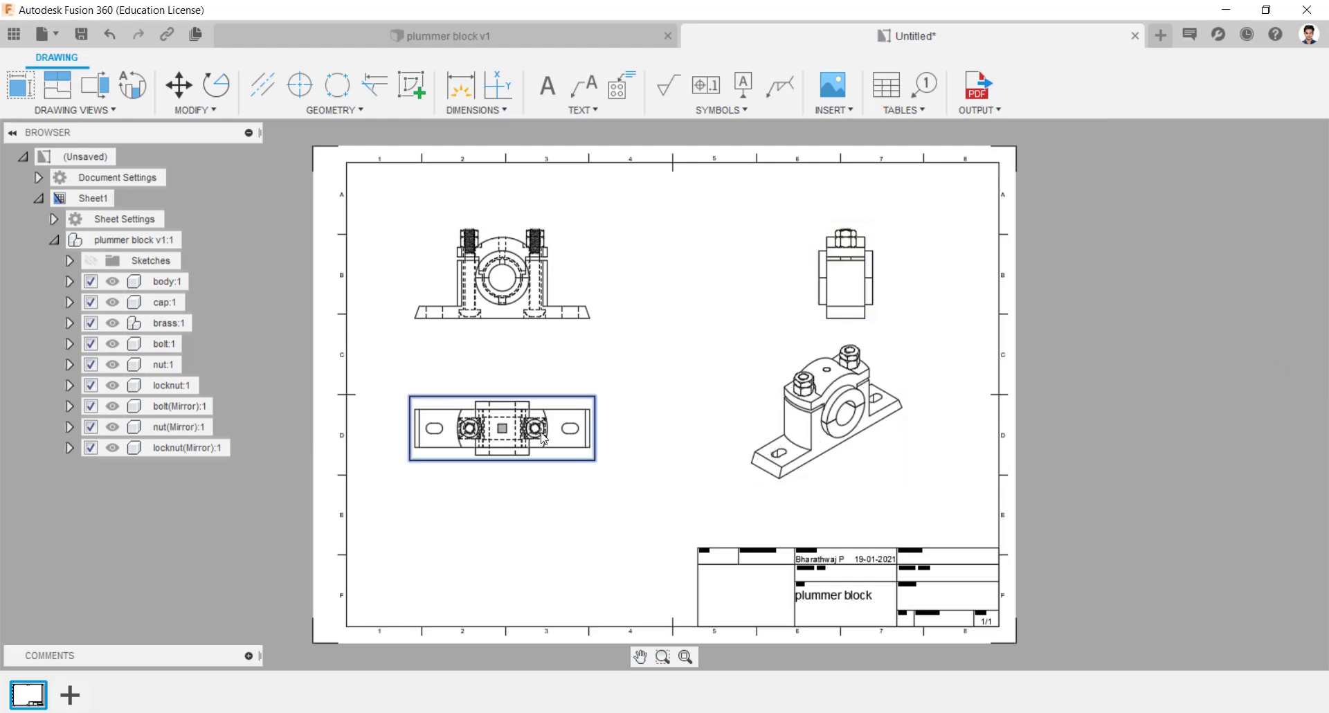
click(1284, 368)
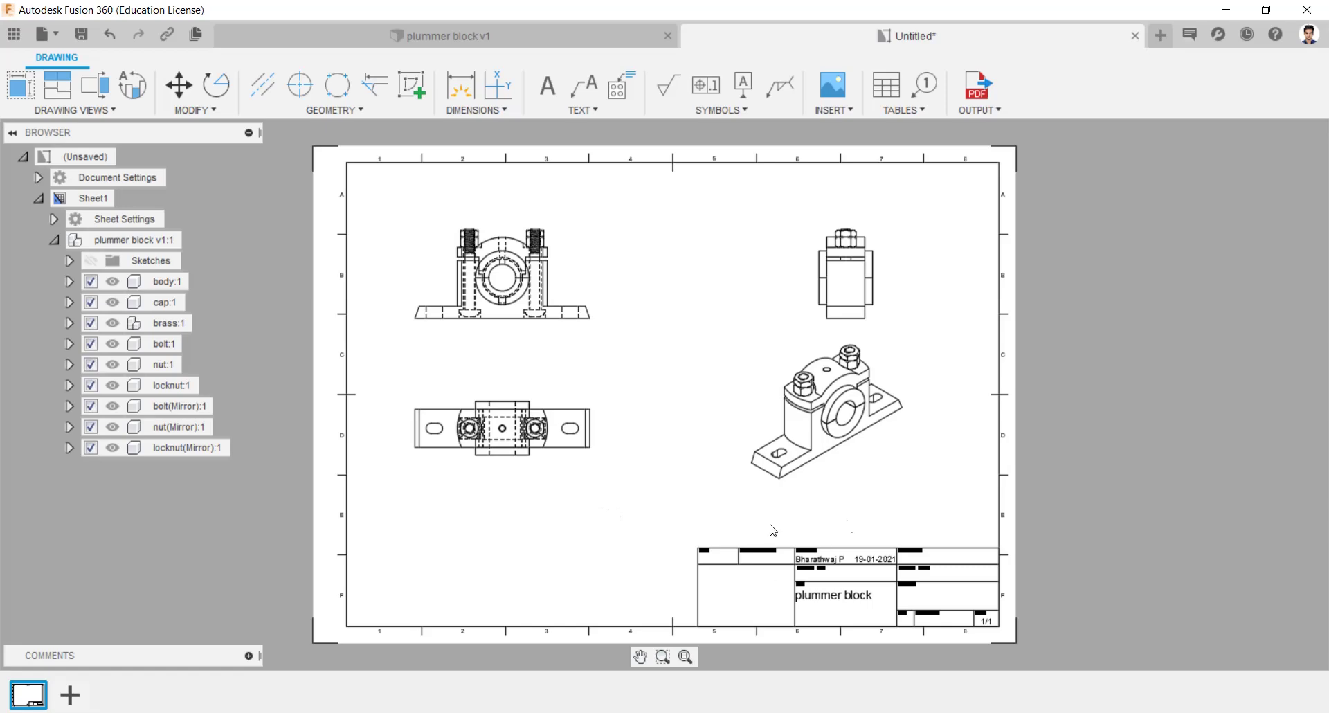
scroll(803, 564, up, 2)
double_click(796, 565)
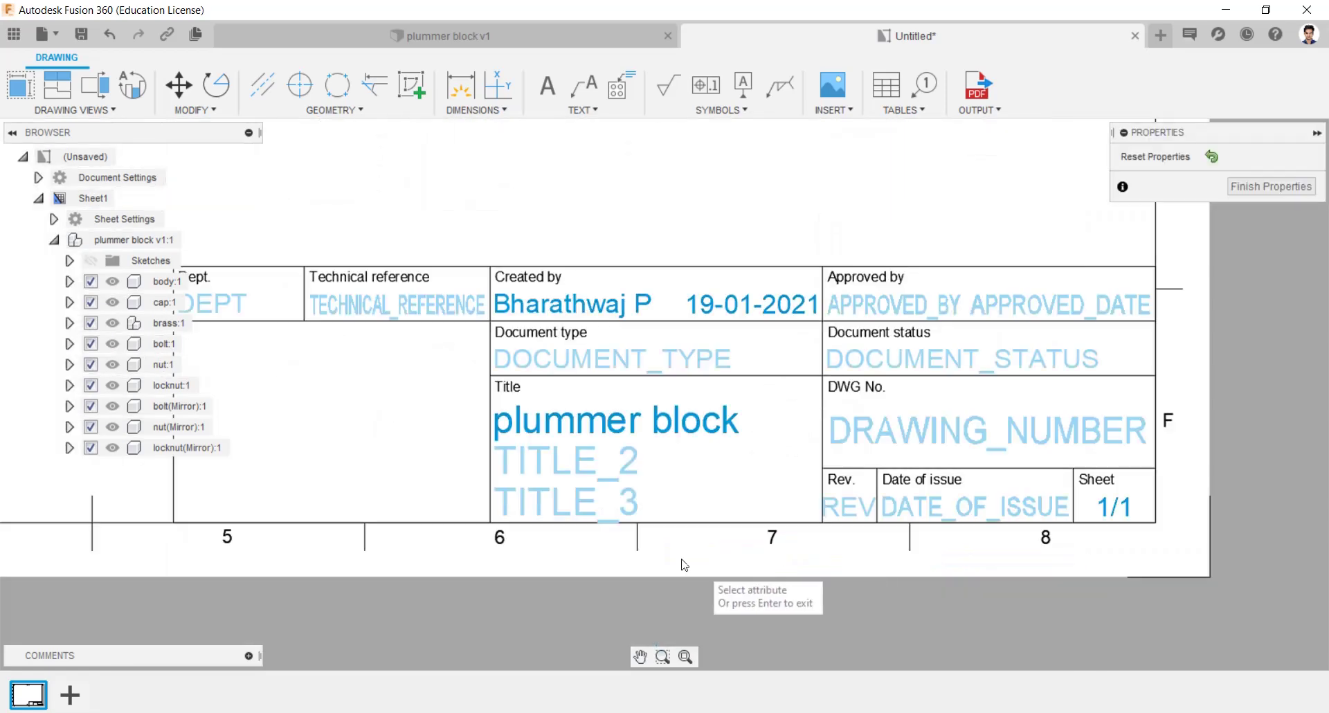
click(1235, 185)
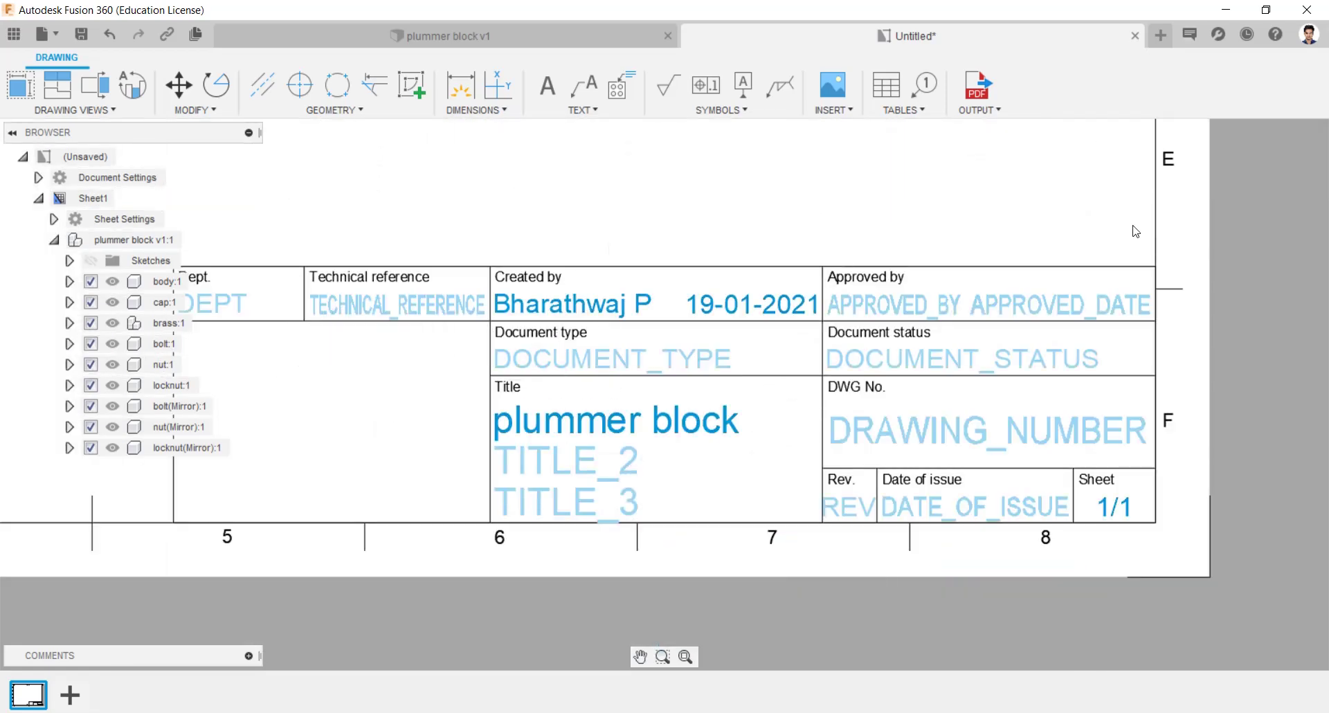
scroll(685, 272, down, 1)
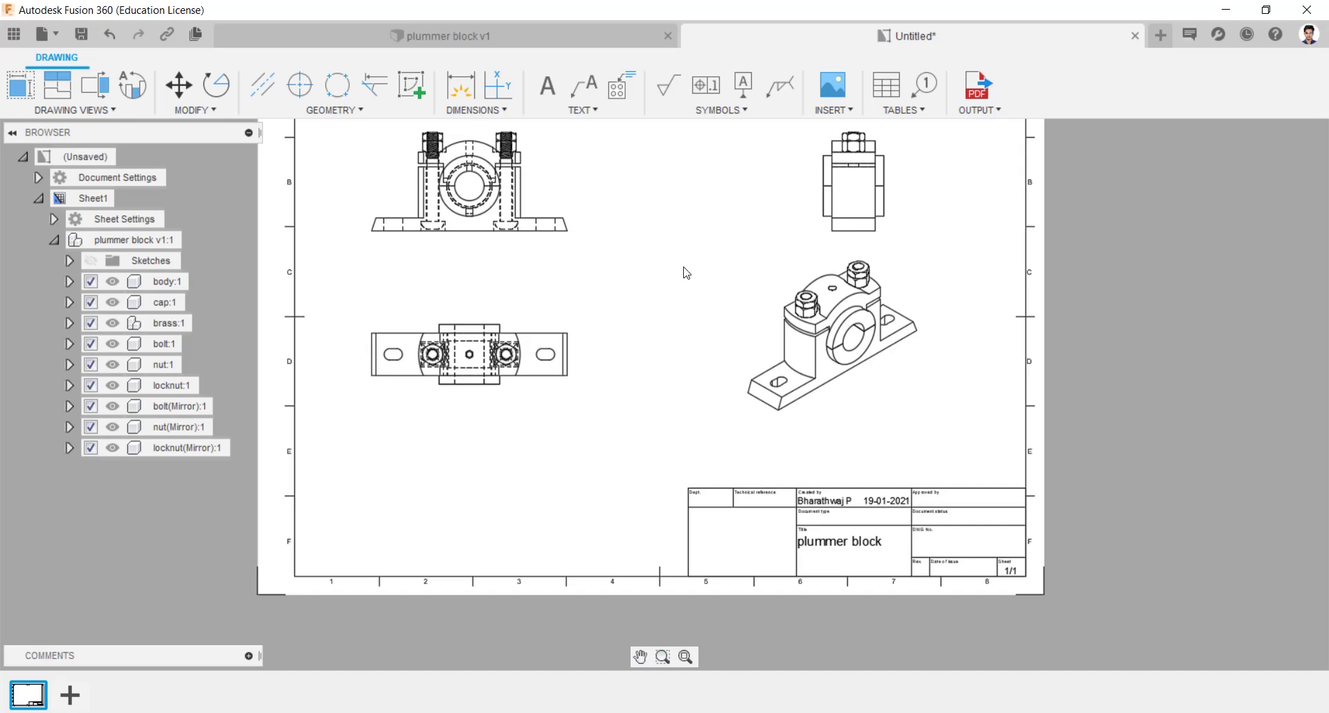
Insert an automatic parts list with First Level structure on the sheet's lower border, adjoining the title block.
middle_drag(685, 272, 856, 313)
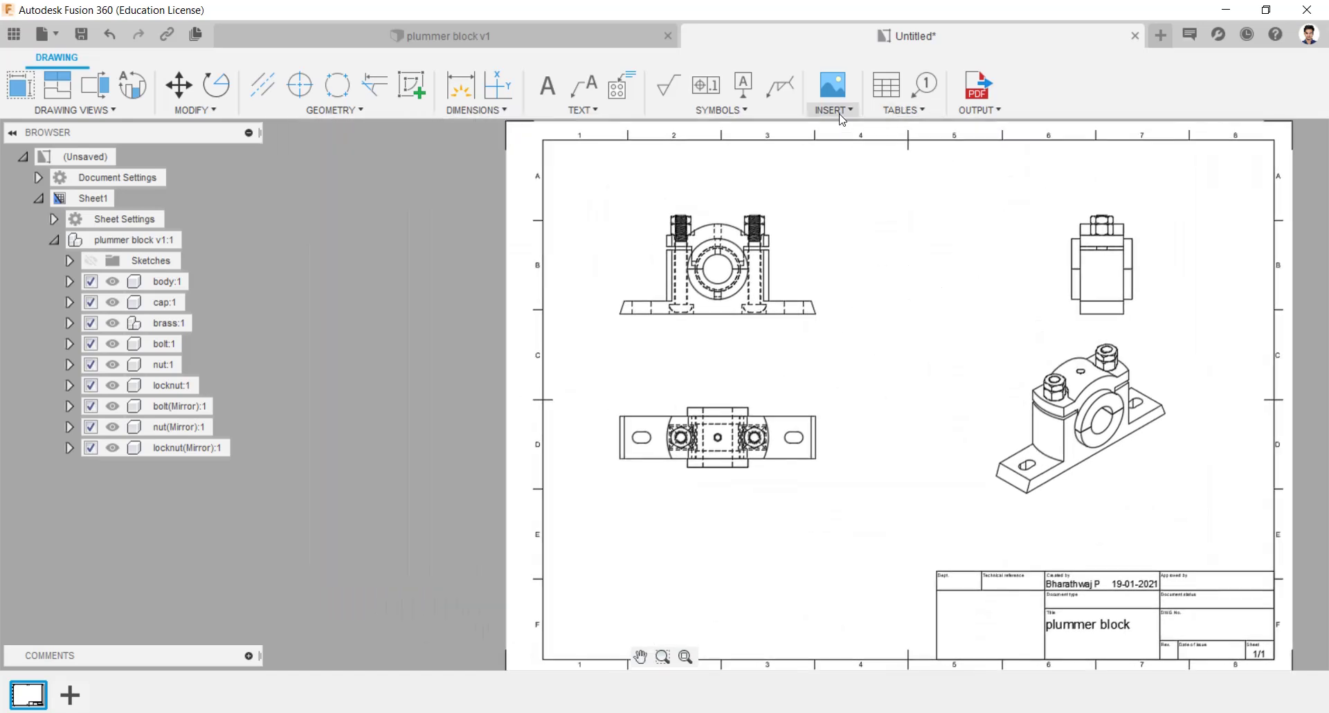
click(885, 85)
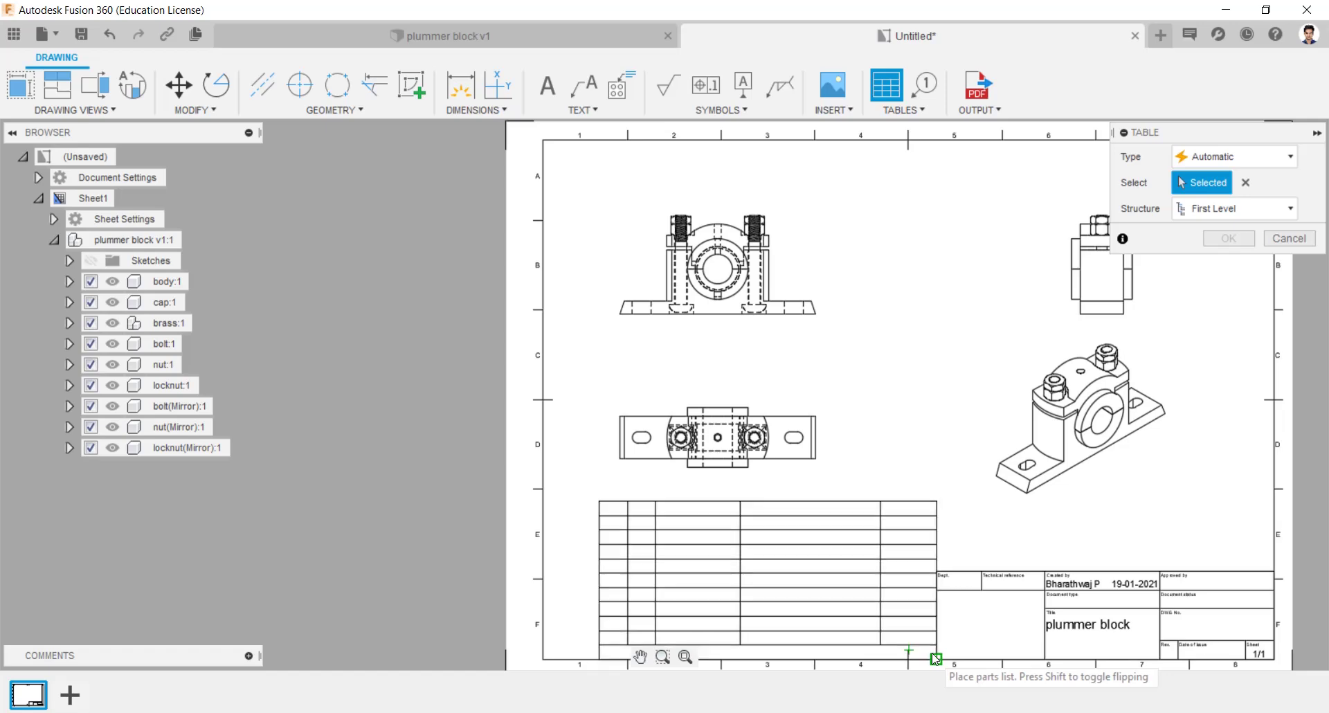
click(935, 658)
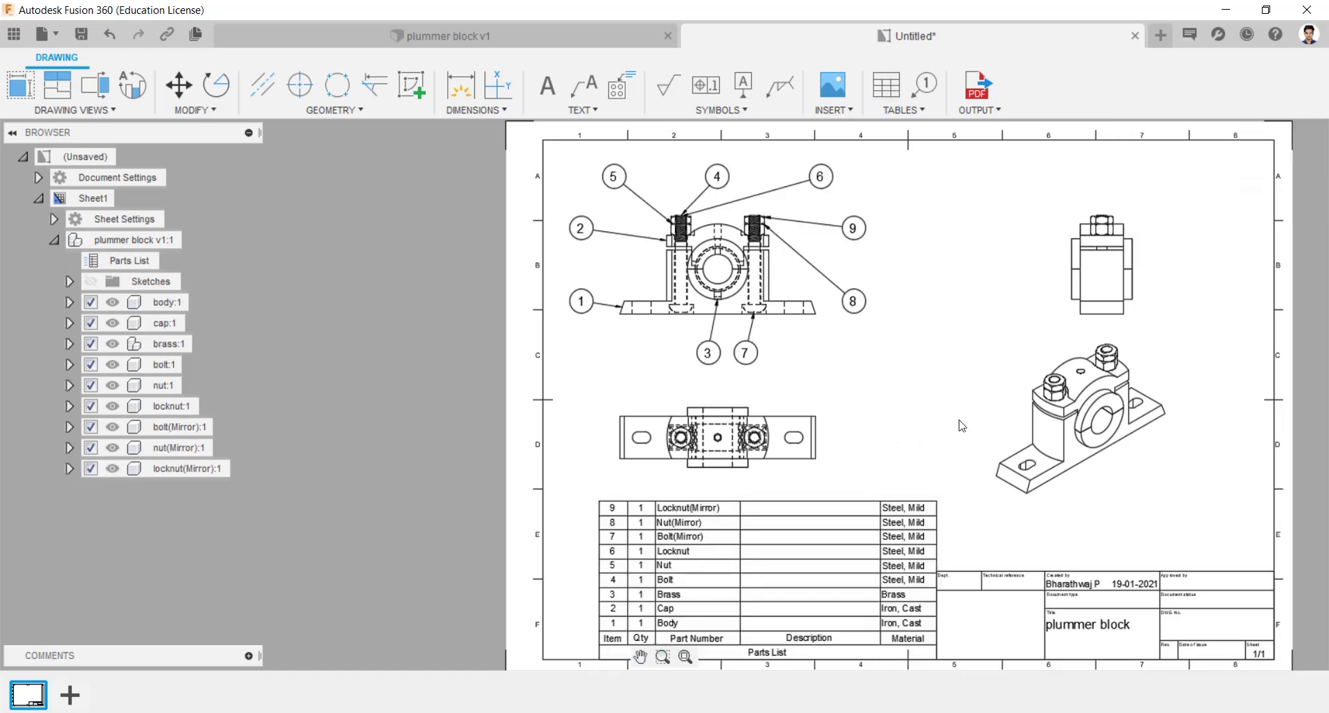
Remove the Description column from the parts list, keeping the Item, Qty, Part Number and Material columns.
scroll(962, 424, down, 1)
middle_drag(841, 493, 731, 350)
double_click(631, 394)
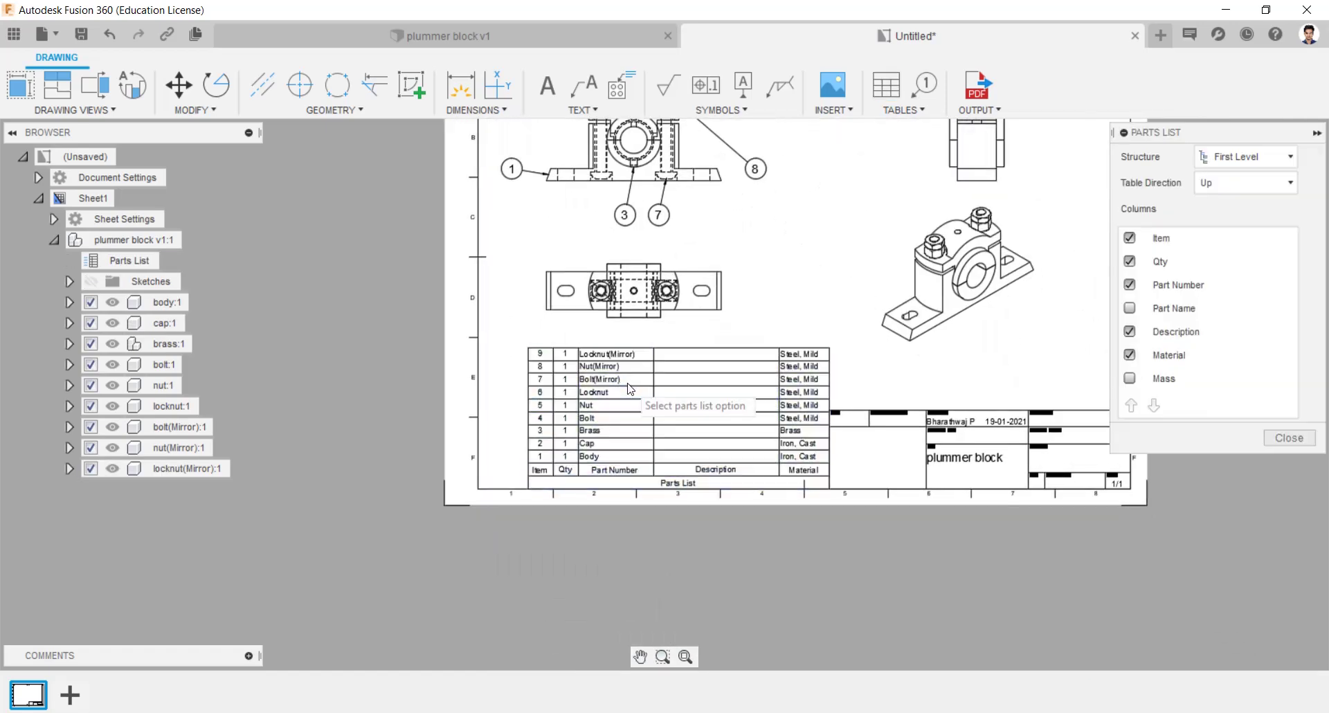
click(1170, 307)
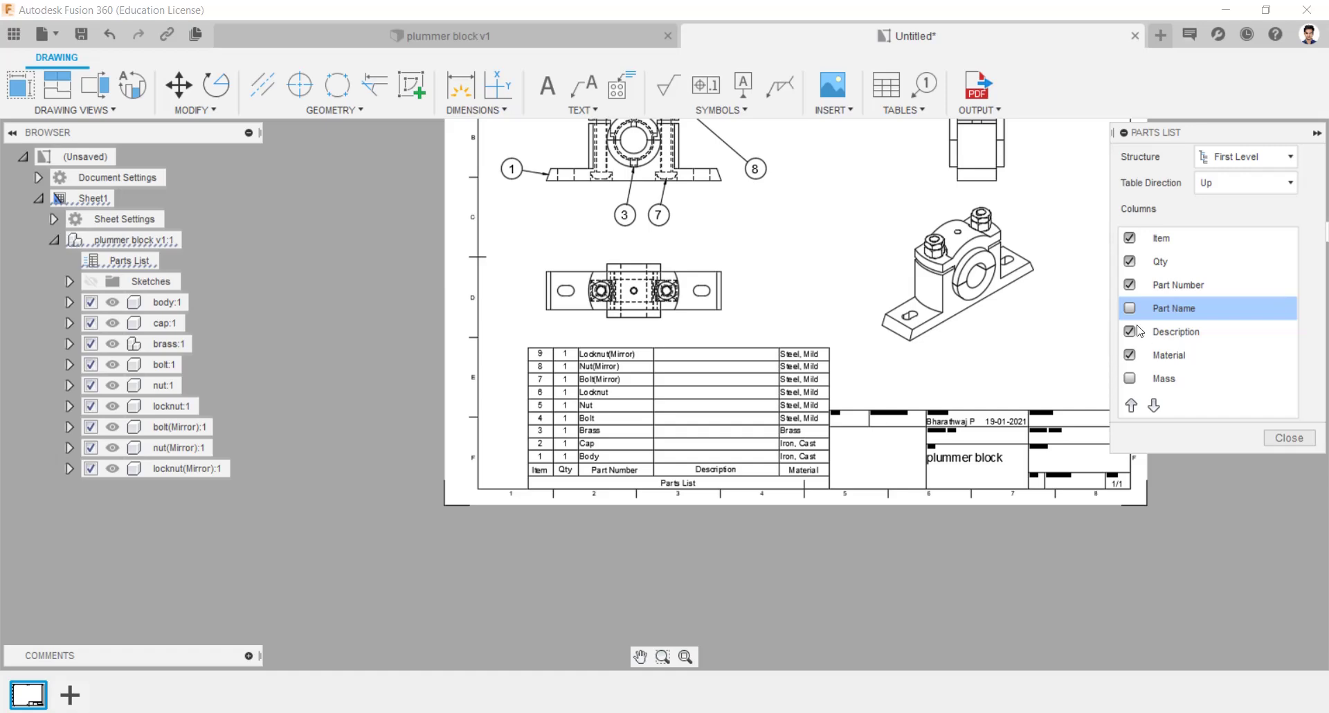
click(1129, 308)
click(1130, 308)
click(1129, 331)
click(1279, 441)
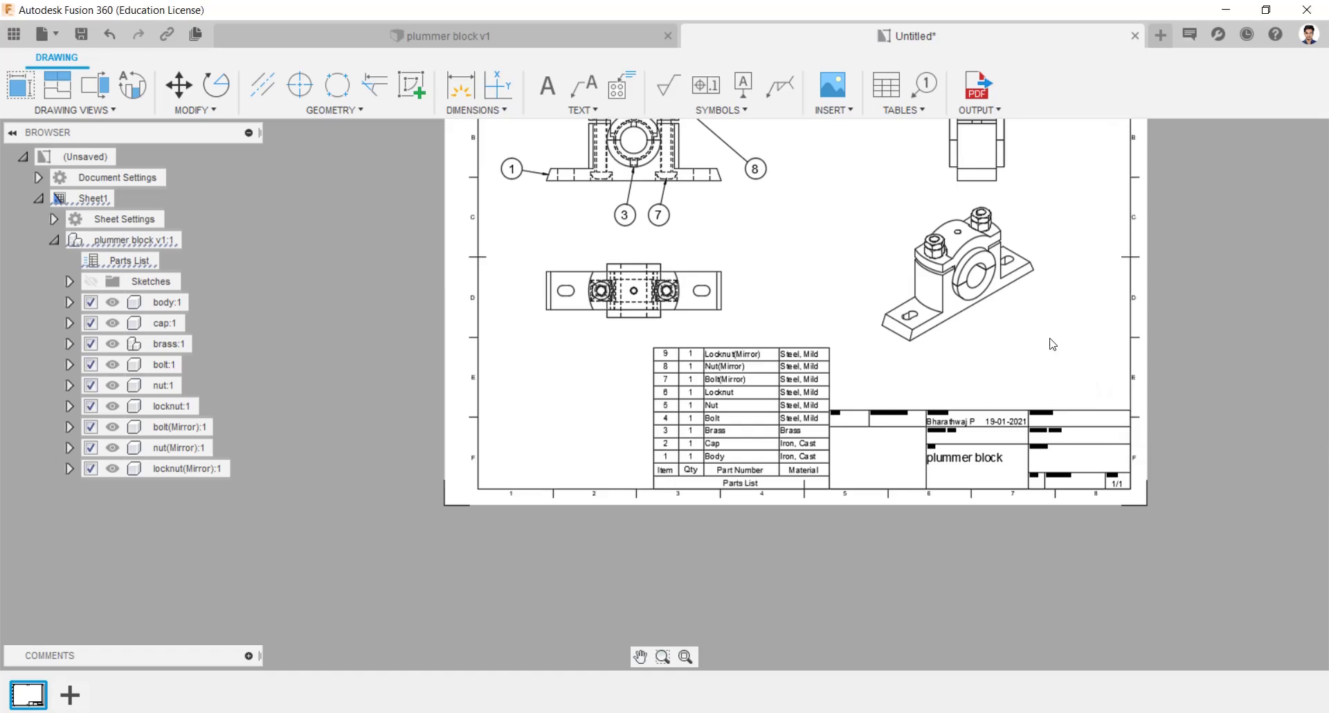
Dimension the base's overall length below the front view and the body's width below the side view.
scroll(1049, 344, down, 1)
middle_drag(1056, 445, 1056, 623)
scroll(872, 658, up, 4)
scroll(947, 266, down, 3)
middle_drag(948, 260, 962, 315)
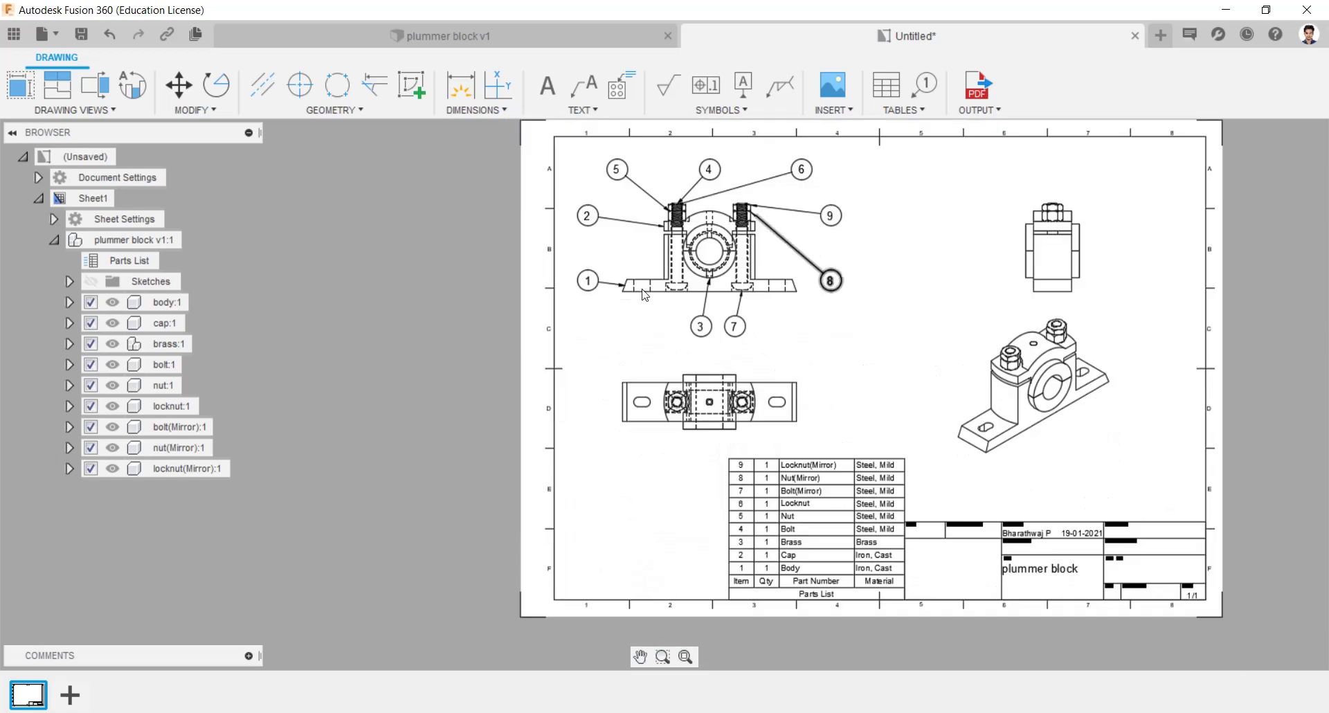
click(460, 85)
scroll(657, 318, up, 3)
click(595, 271)
click(901, 271)
click(896, 308)
scroll(895, 307, down, 1)
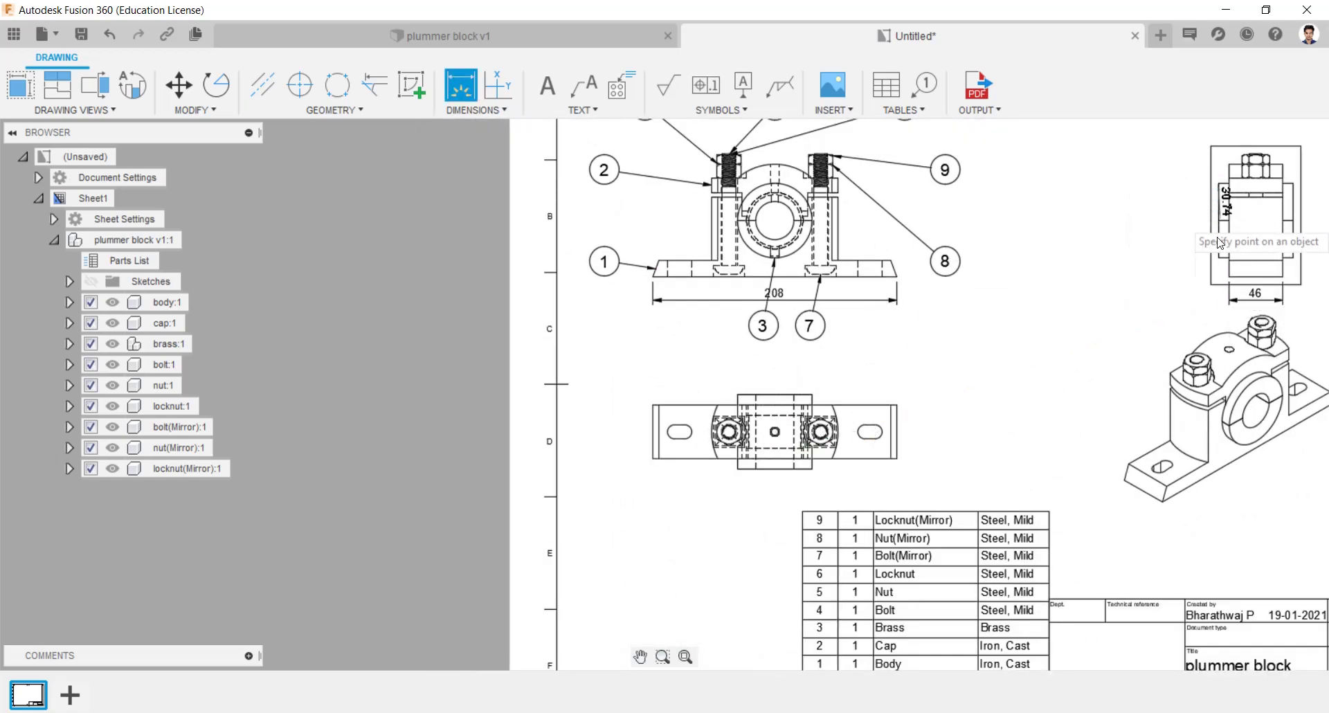
Dimension the base's sloped end offset and the mounting slot's width in the top view.
scroll(898, 412, up, 2)
click(902, 414)
click(891, 414)
click(897, 369)
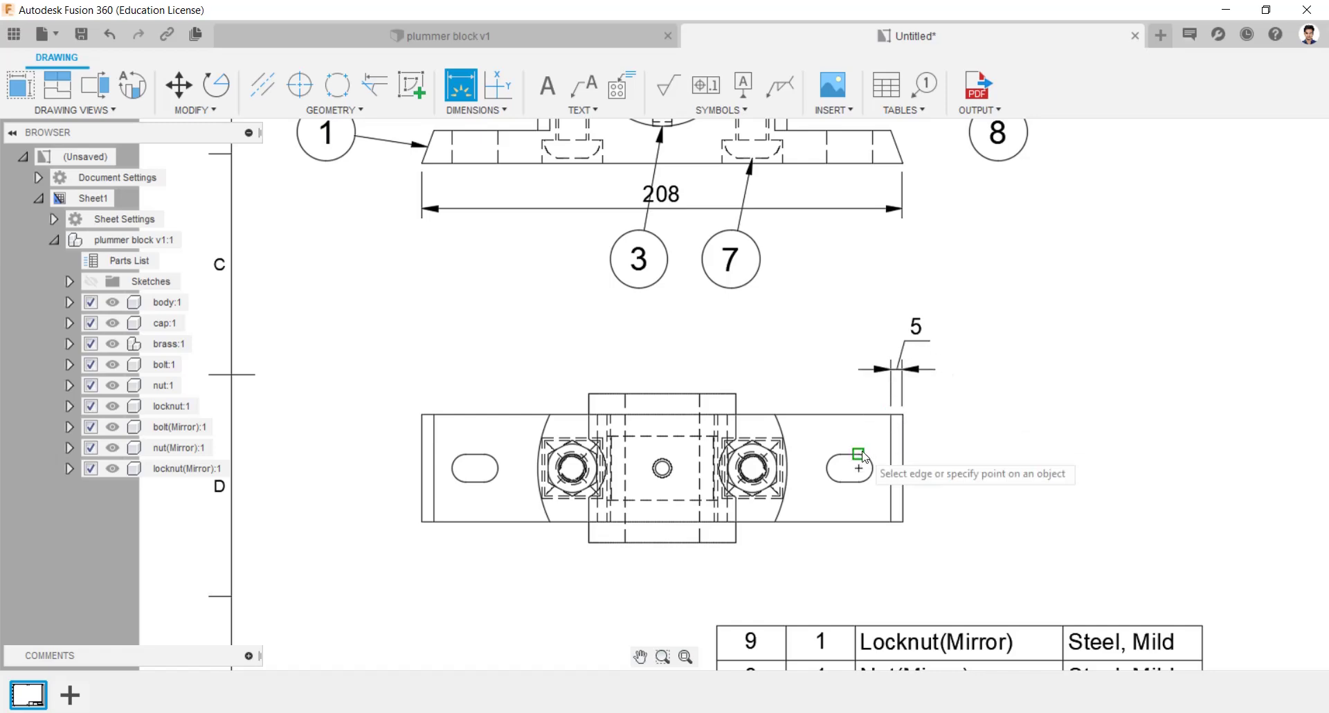
click(858, 454)
click(858, 482)
click(949, 461)
Dimension the distance between the bore's hidden lines and the radius of the body's curved edge in the top view.
click(699, 393)
click(589, 393)
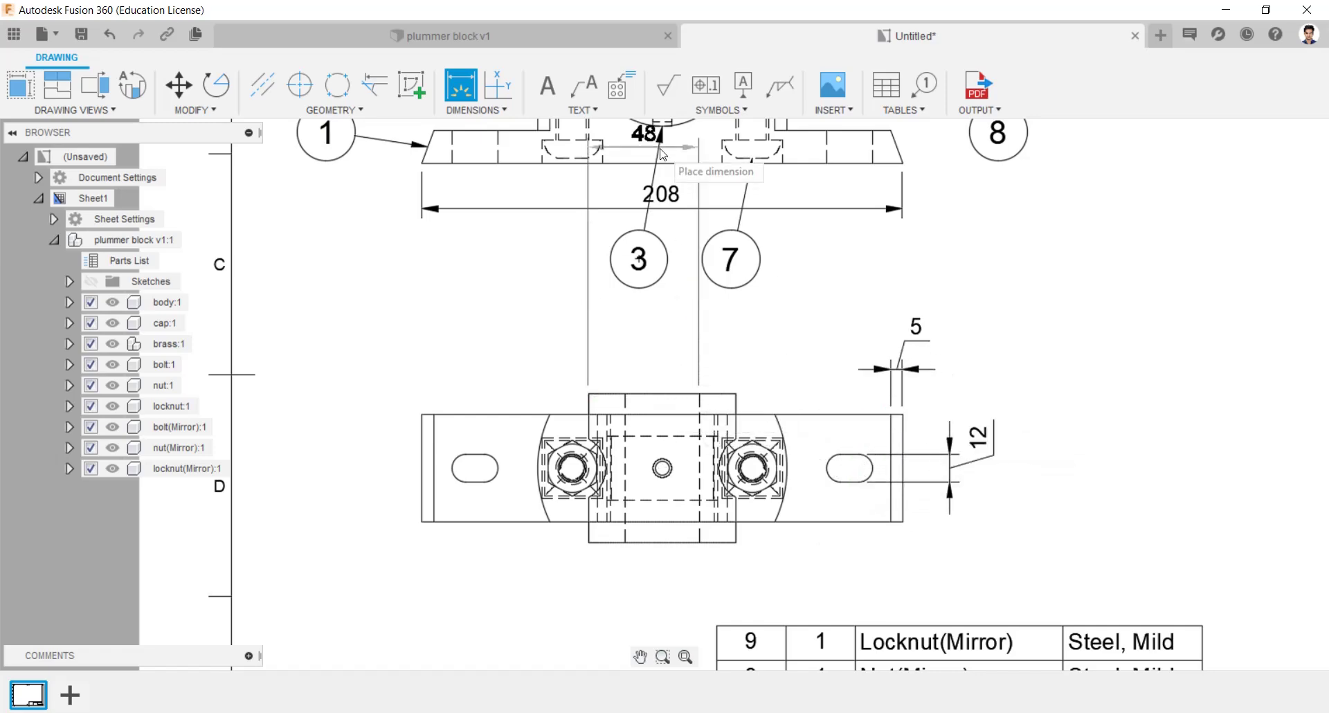
click(460, 85)
click(699, 394)
click(625, 394)
click(661, 348)
click(820, 384)
scroll(806, 304, down, 4)
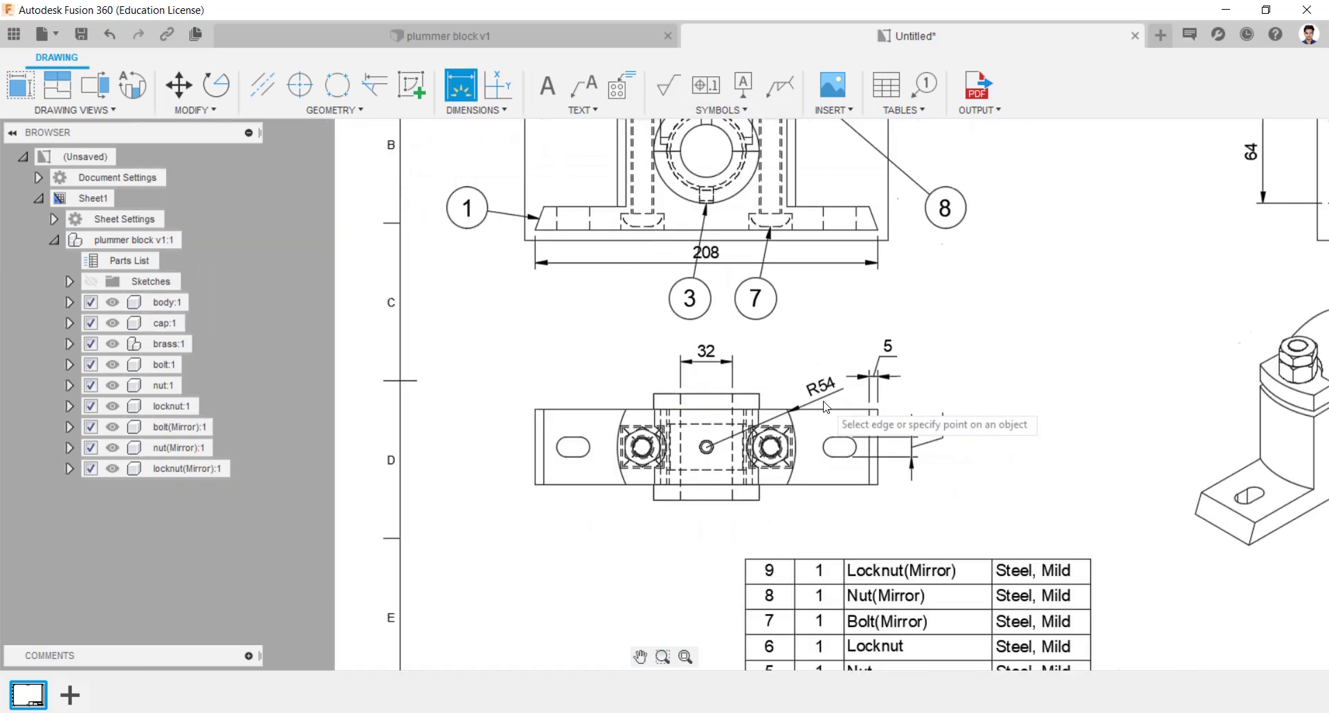
Dimension the block's height from base to cap top in the side view and the base plate's thickness in the front view.
scroll(1130, 225, up, 3)
click(1107, 135)
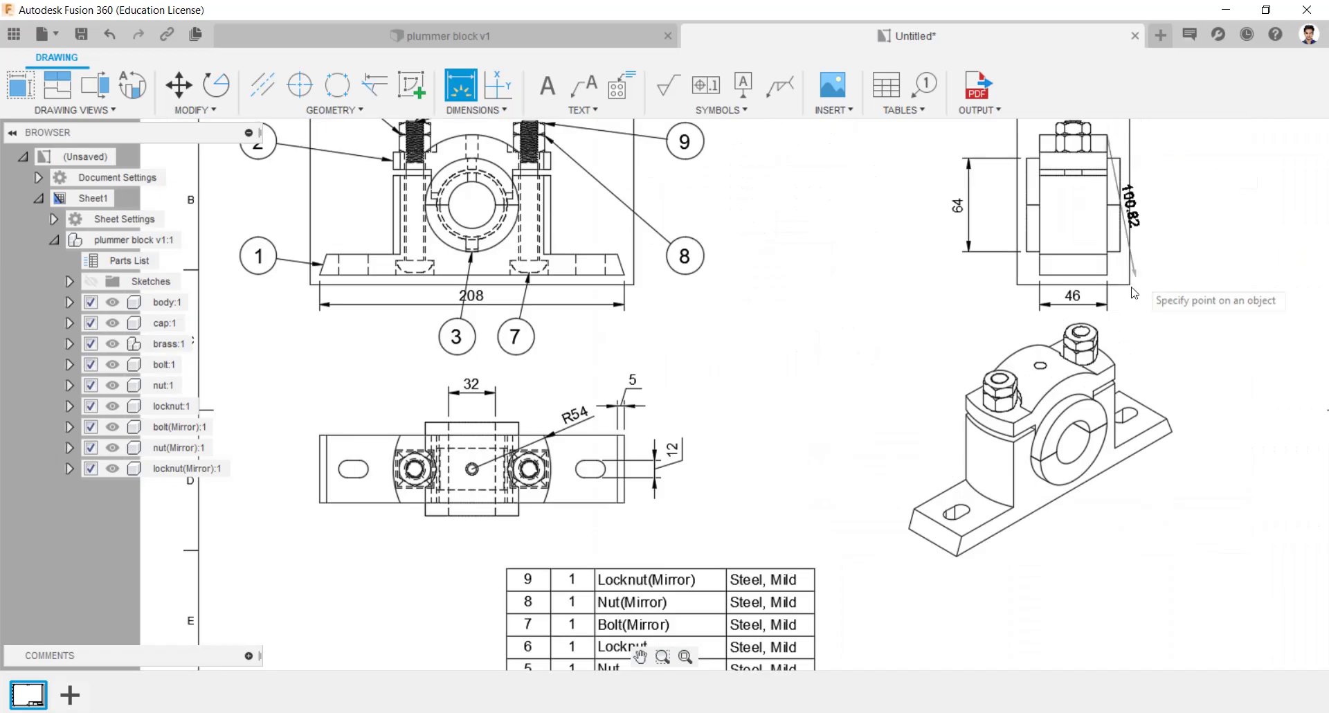
click(1106, 274)
click(1165, 275)
click(617, 255)
click(624, 275)
click(653, 265)
scroll(694, 265, down, 5)
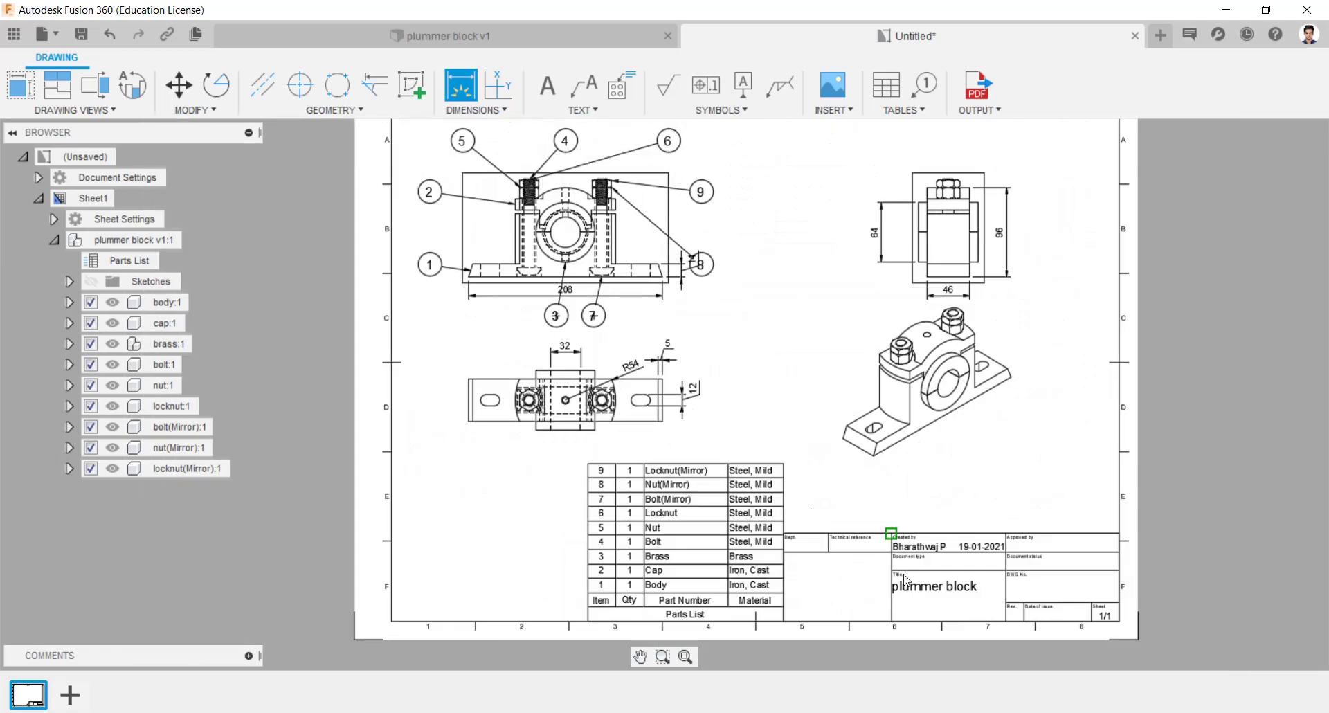
Save the drawing as "plummer block Drawing" in the plummer block folder.
middle_drag(884, 264, 751, 250)
click(93, 35)
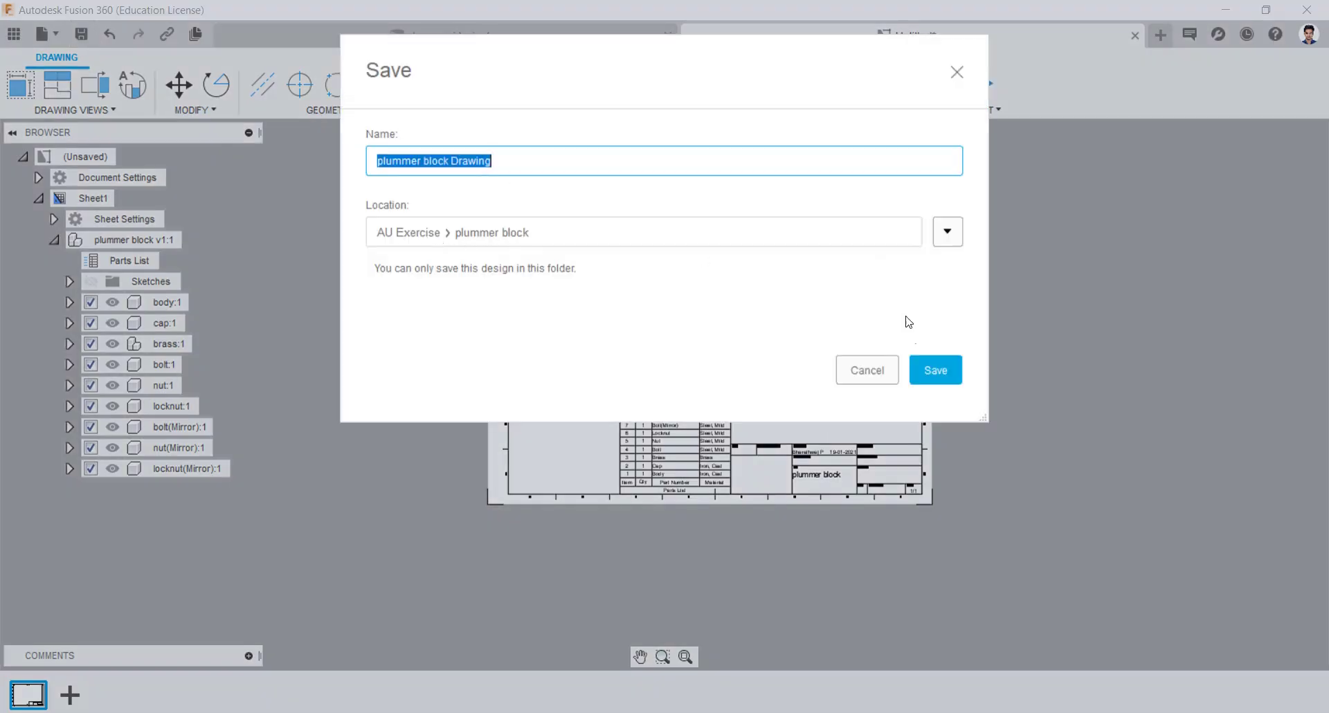
click(940, 368)
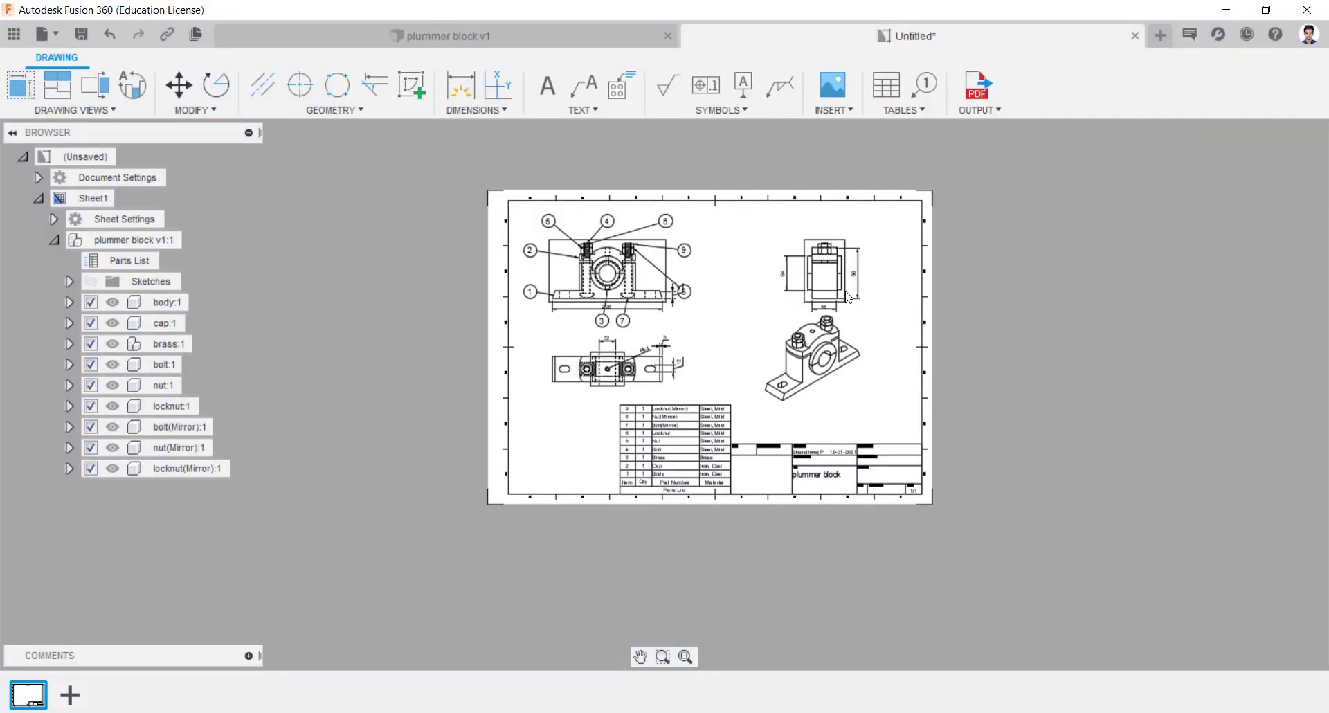
Export all sheets with lineweights as the PDF file "plummer block Drawing v1.pdf", set to open after output.
click(977, 90)
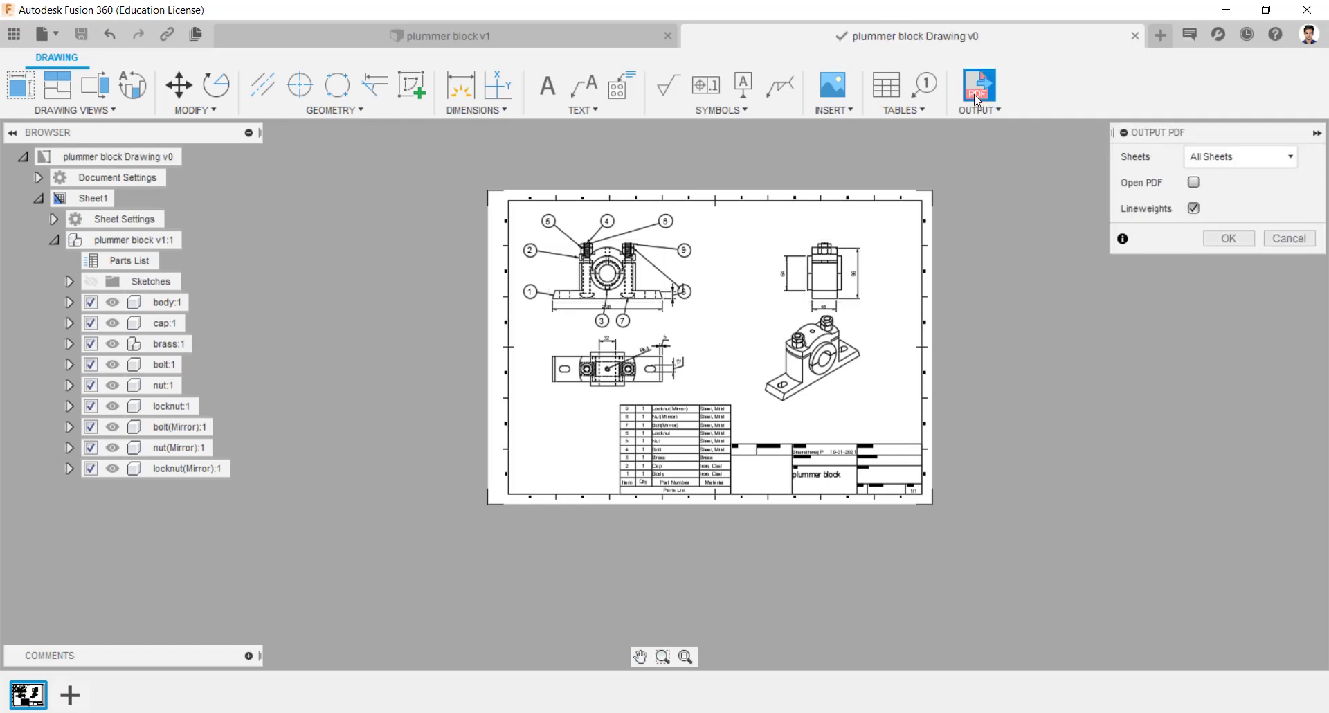
click(1244, 237)
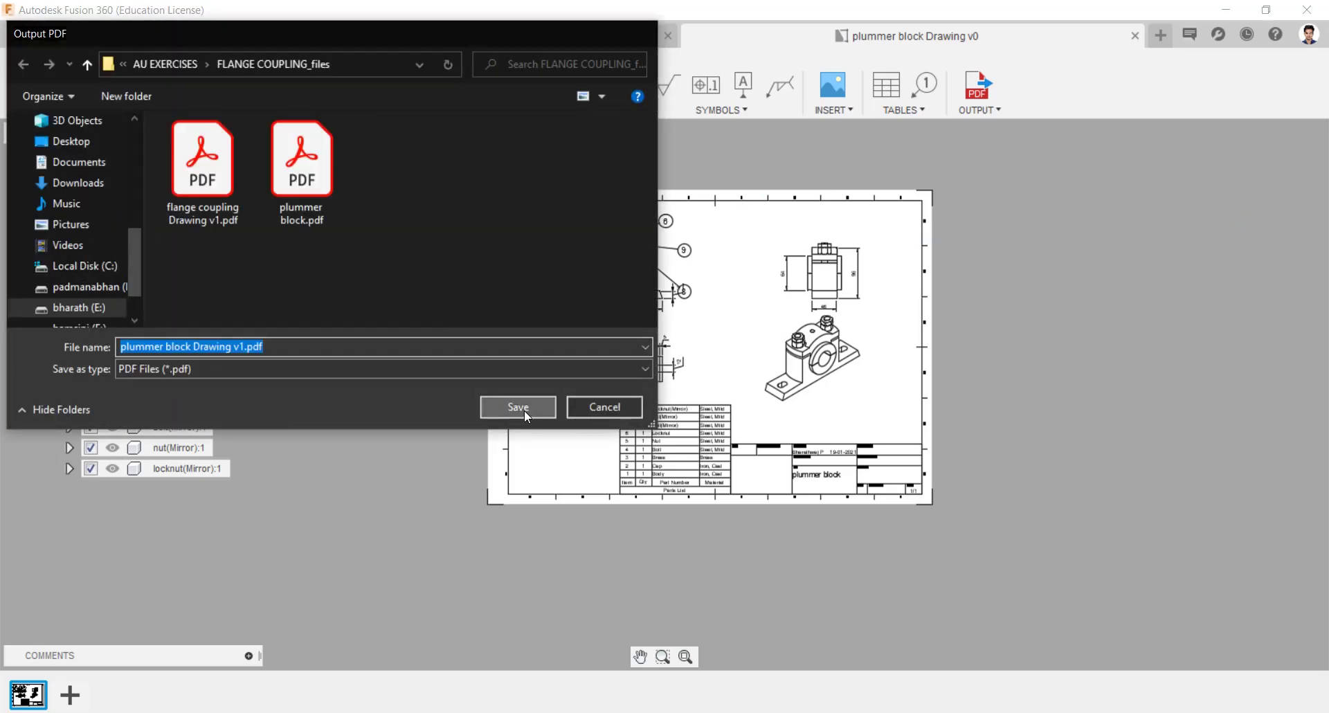
click(525, 410)
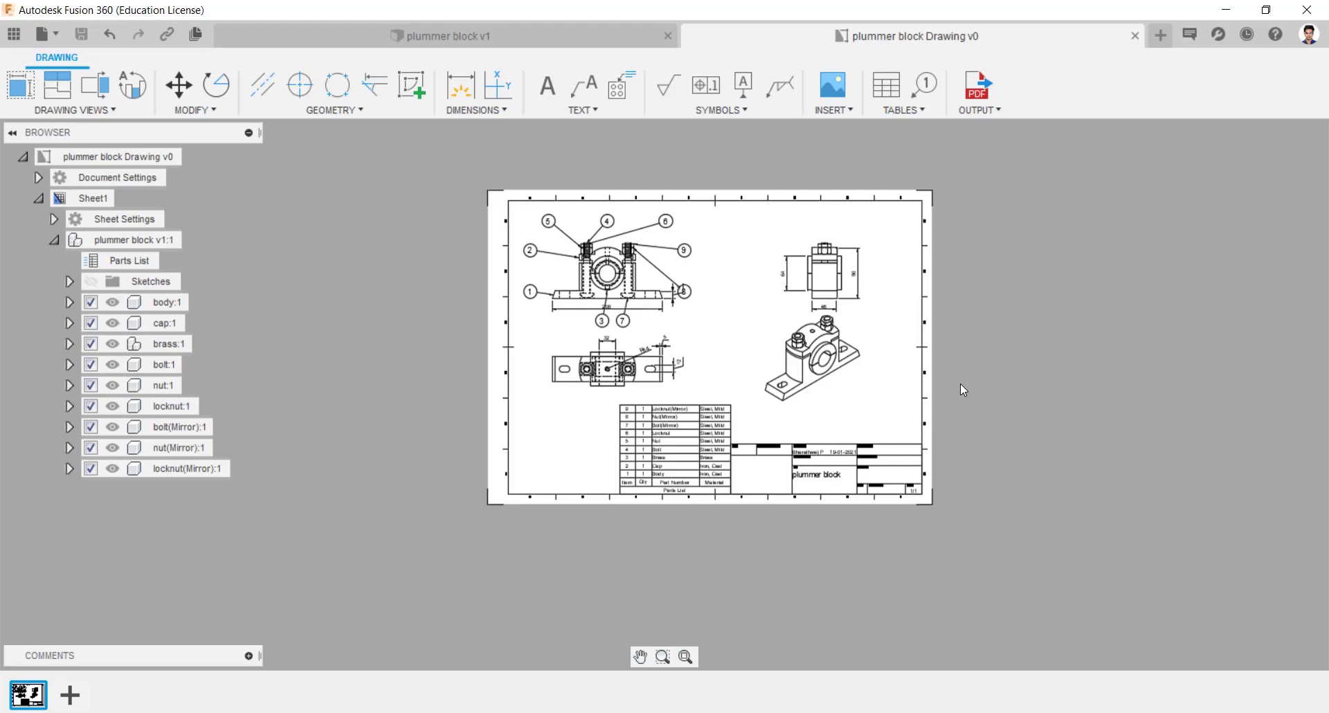